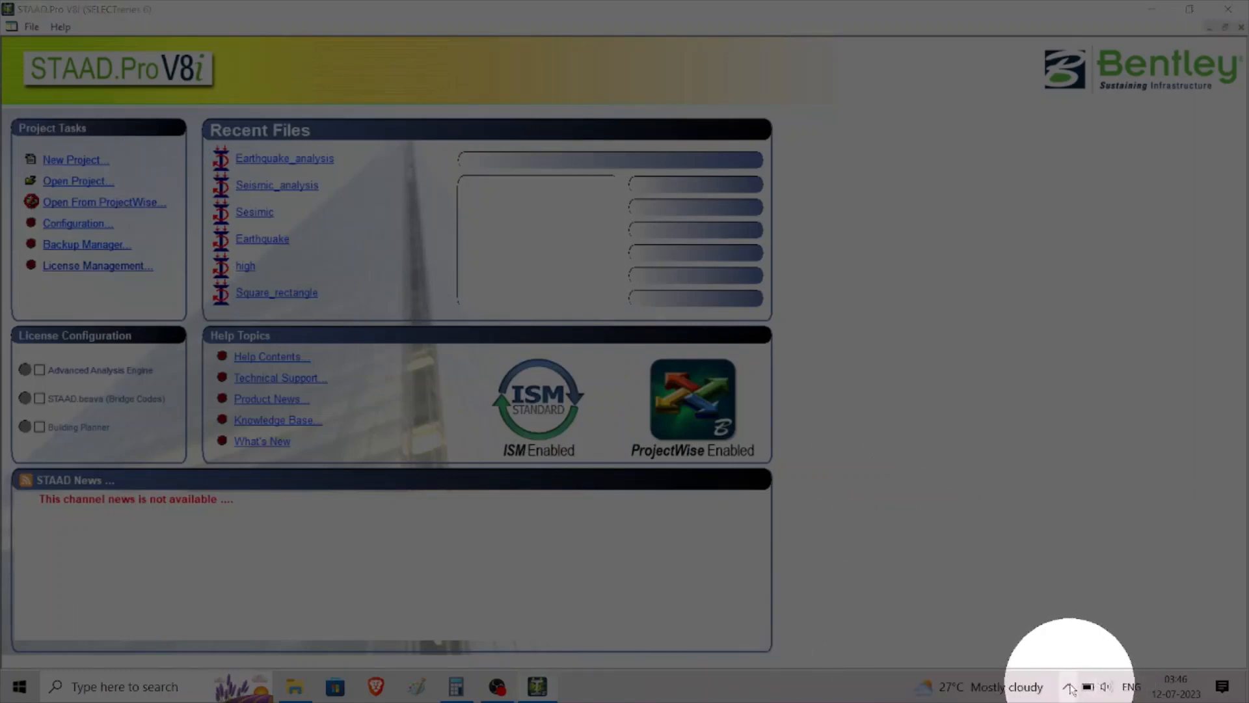
Step: Switch to Cursor Highlighter's settings, set its startup cursor type to Color highlight, and close the options
left_click(1071, 688)
right_click(1067, 654)
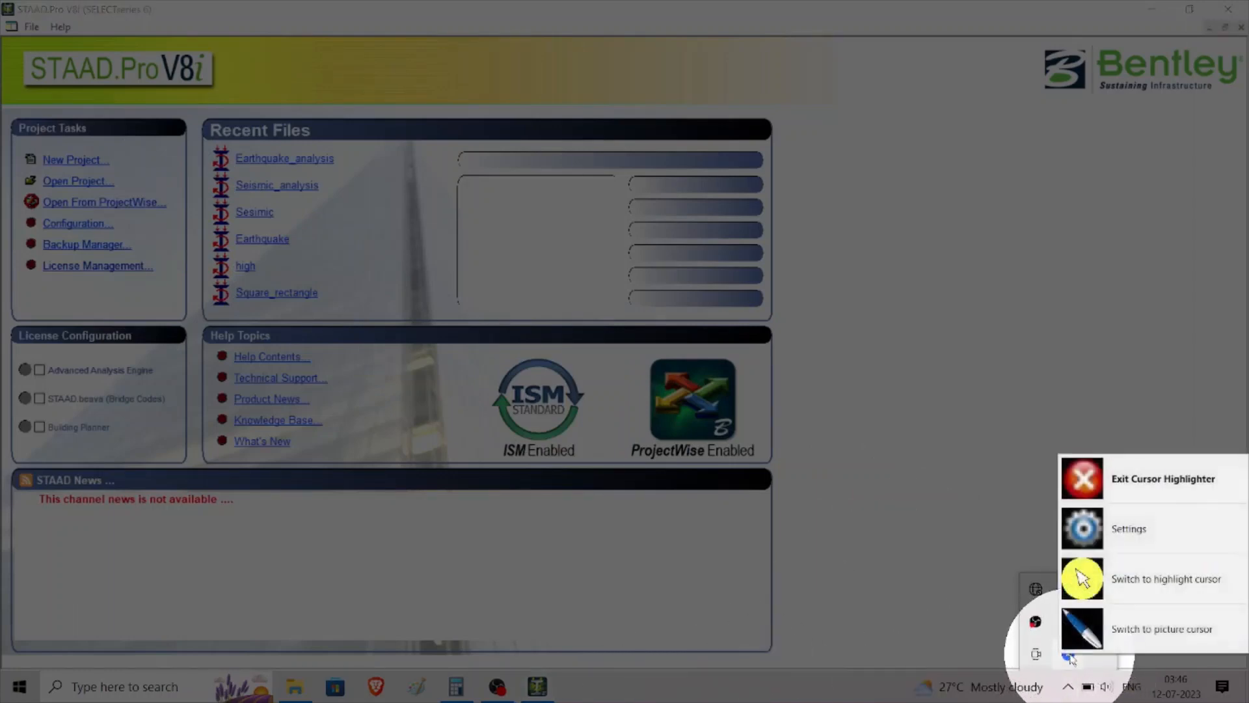
left_click(1132, 524)
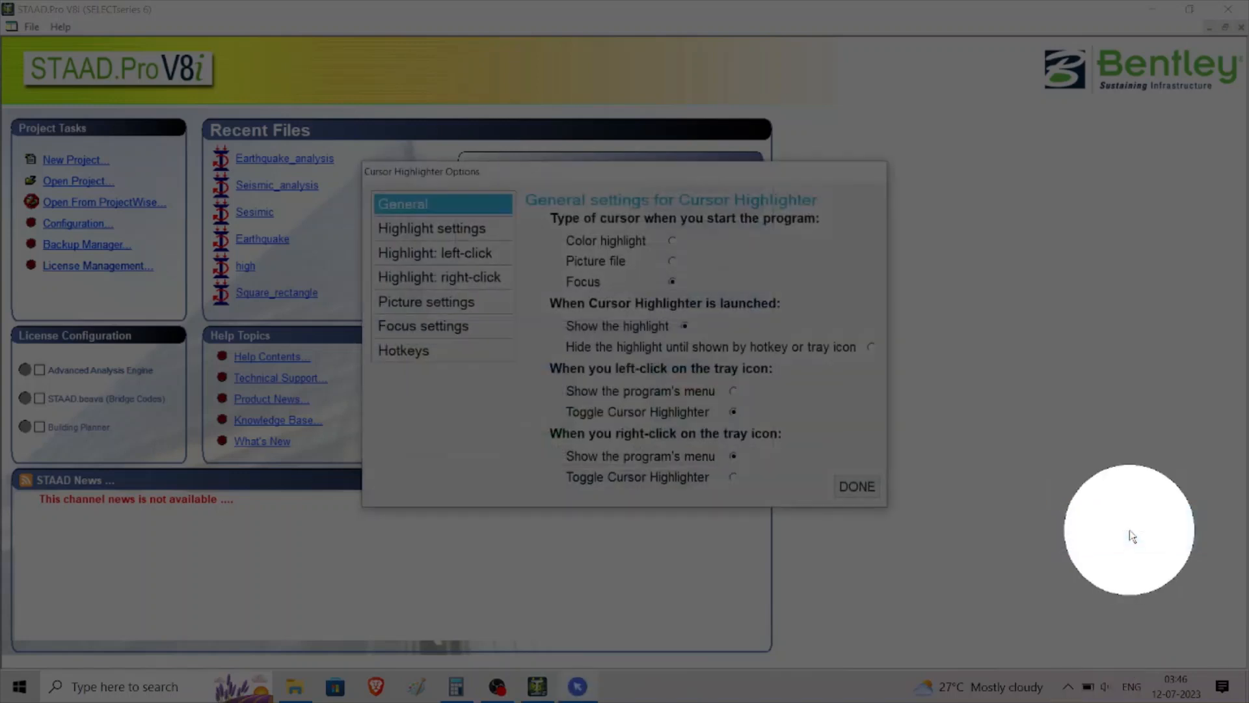
left_click(673, 241)
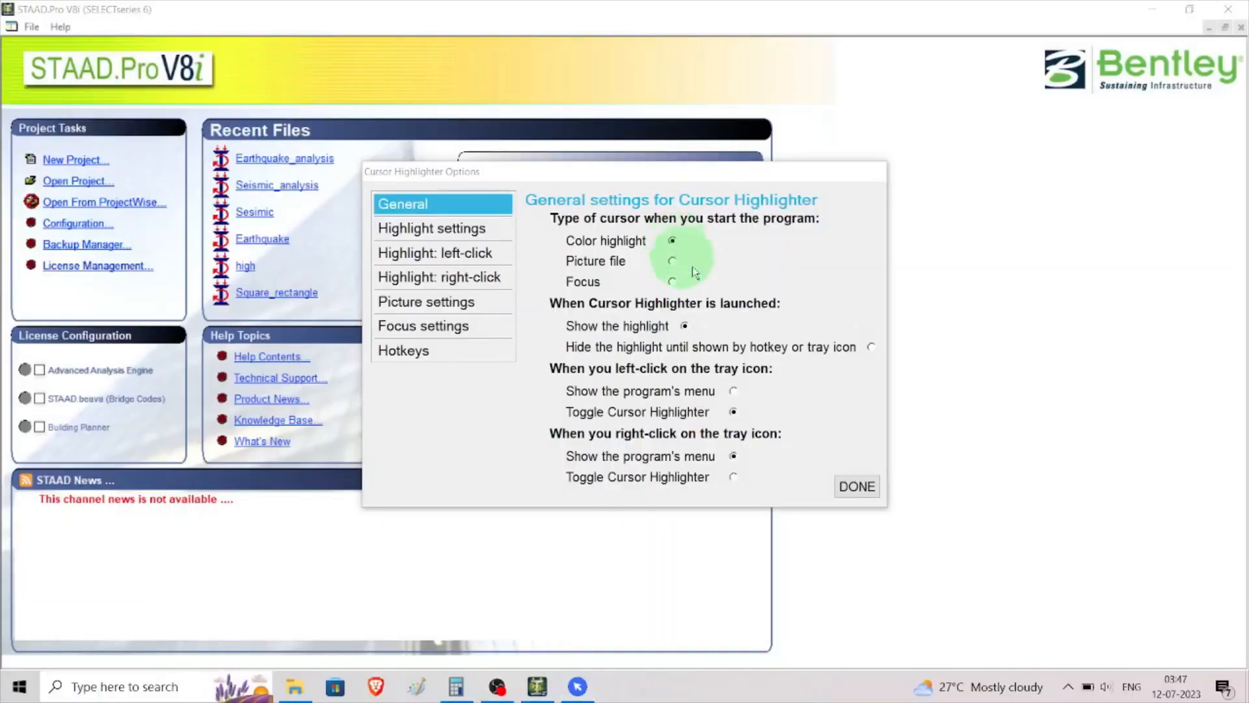
left_click(858, 486)
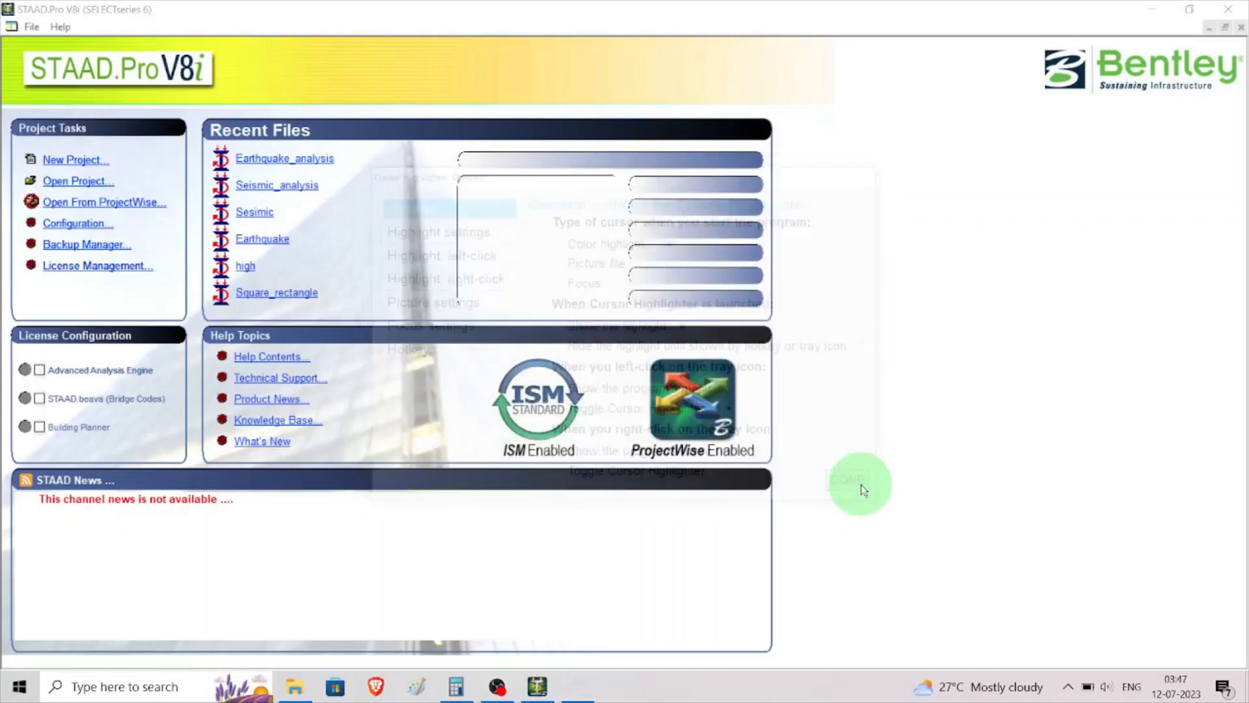
Step: Start a new Space model in STAAD.Pro with the file name Eearthquake_analysis_lab
left_click(70, 166)
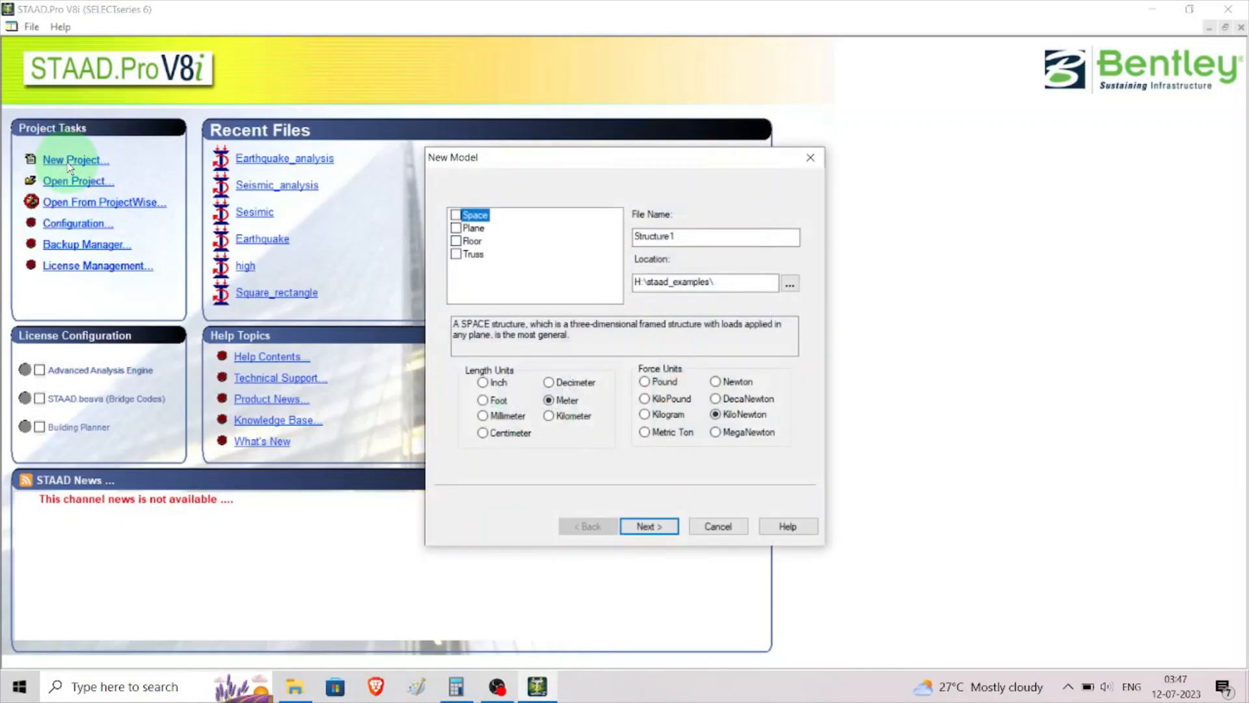
left_click(455, 215)
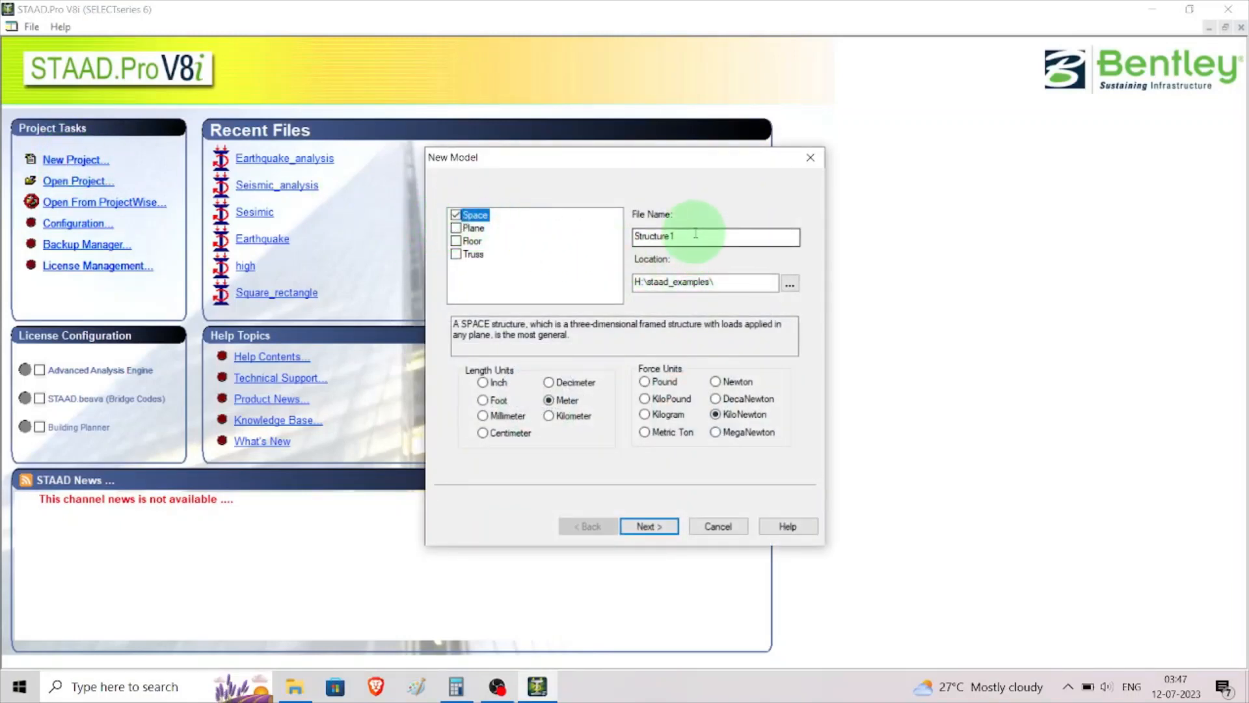
key("Tab")
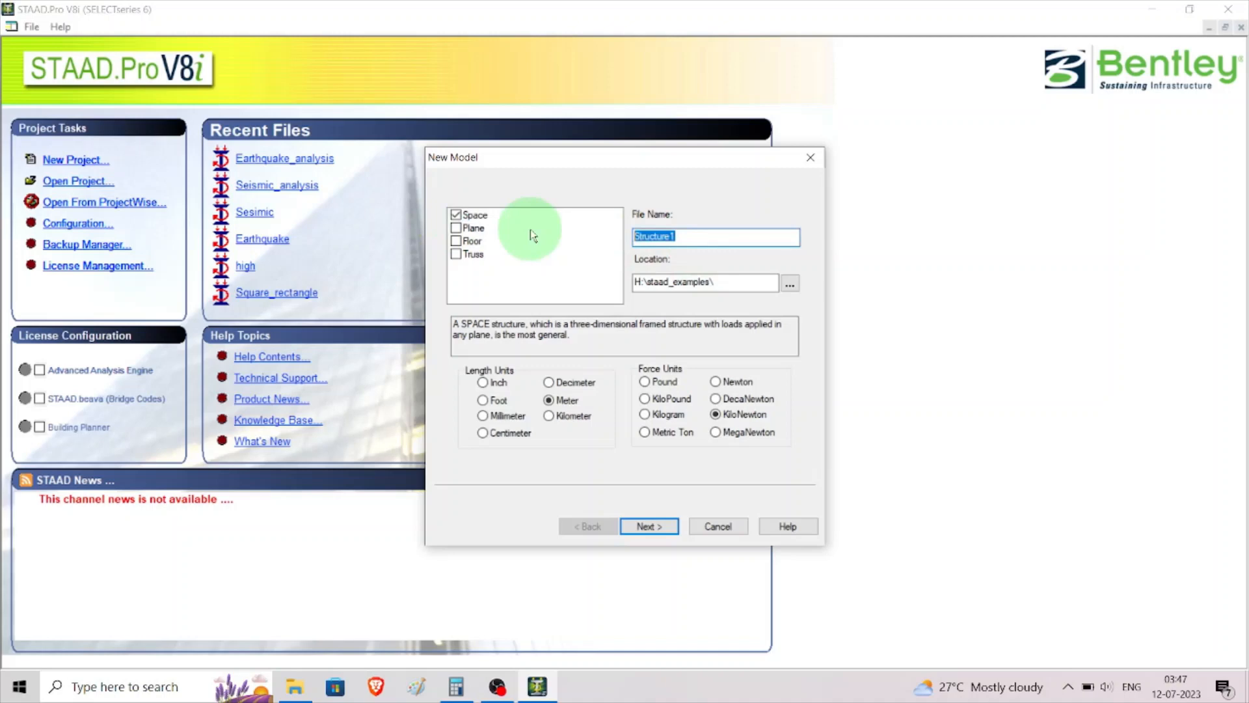
type("Eearth")
type("quake_ana")
type("lysis_l")
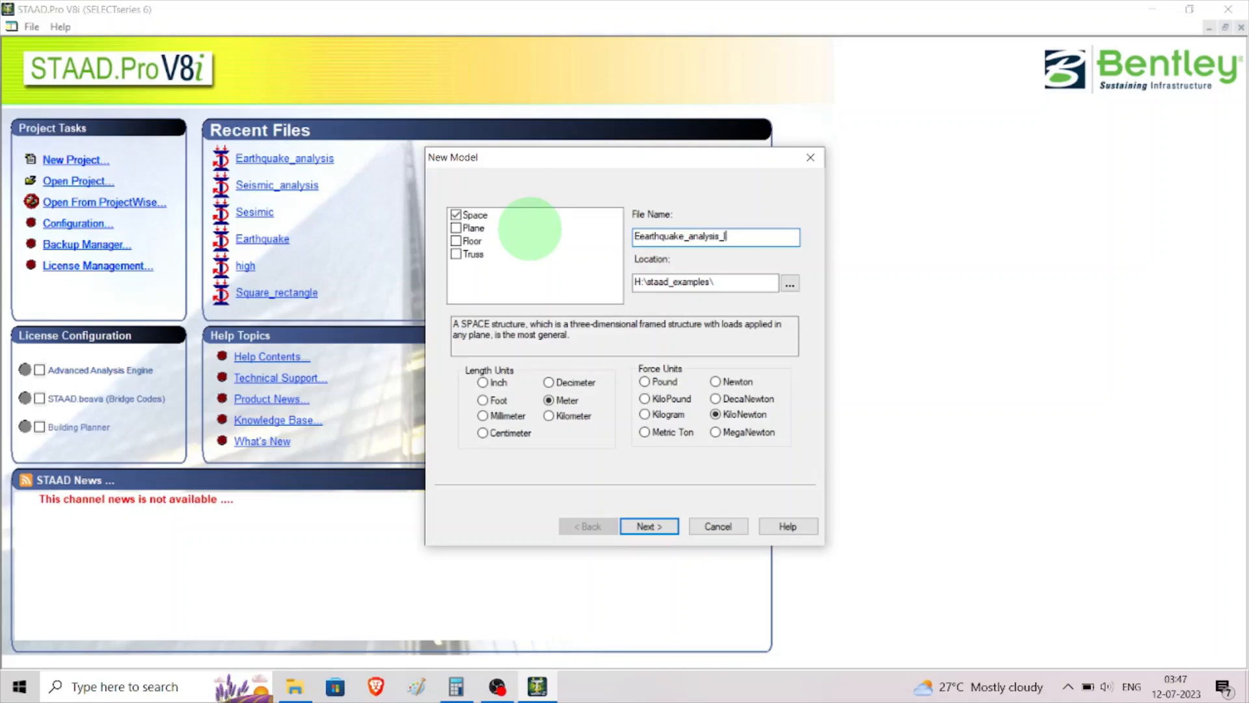
type("ab")
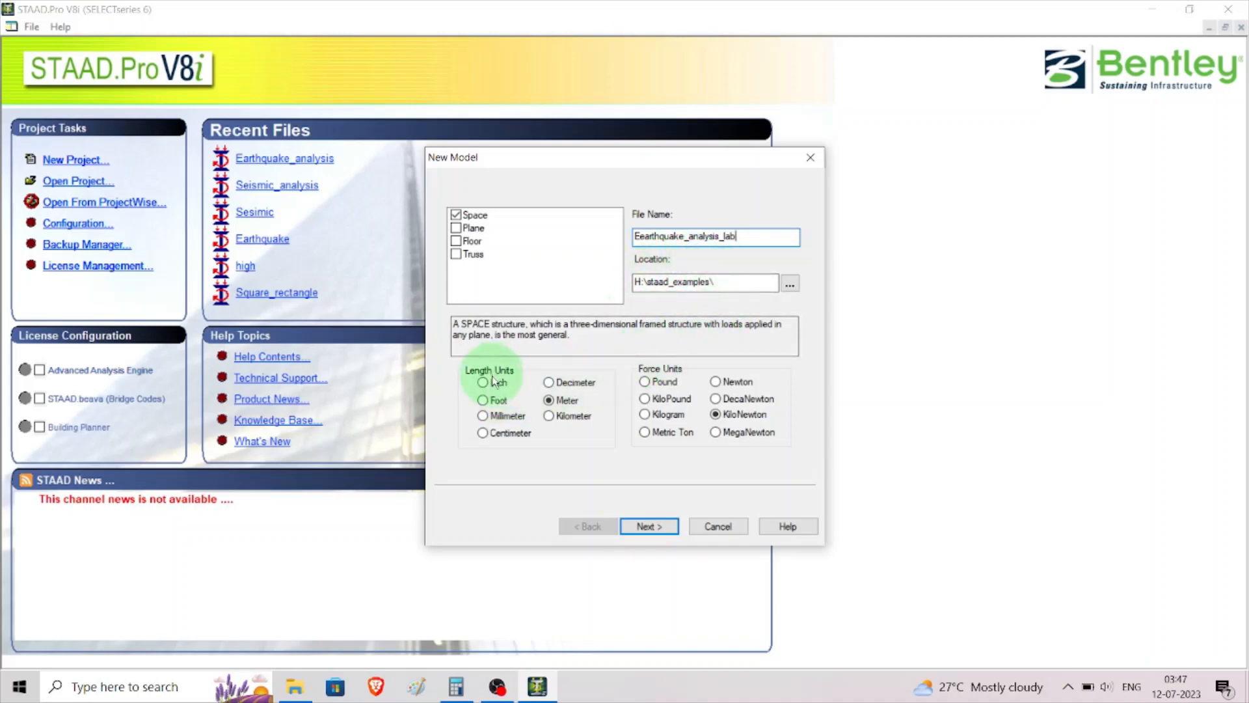
Step: Finish the new model setup with the Add Beam option and close the Snap Node/Beam window
left_click(660, 527)
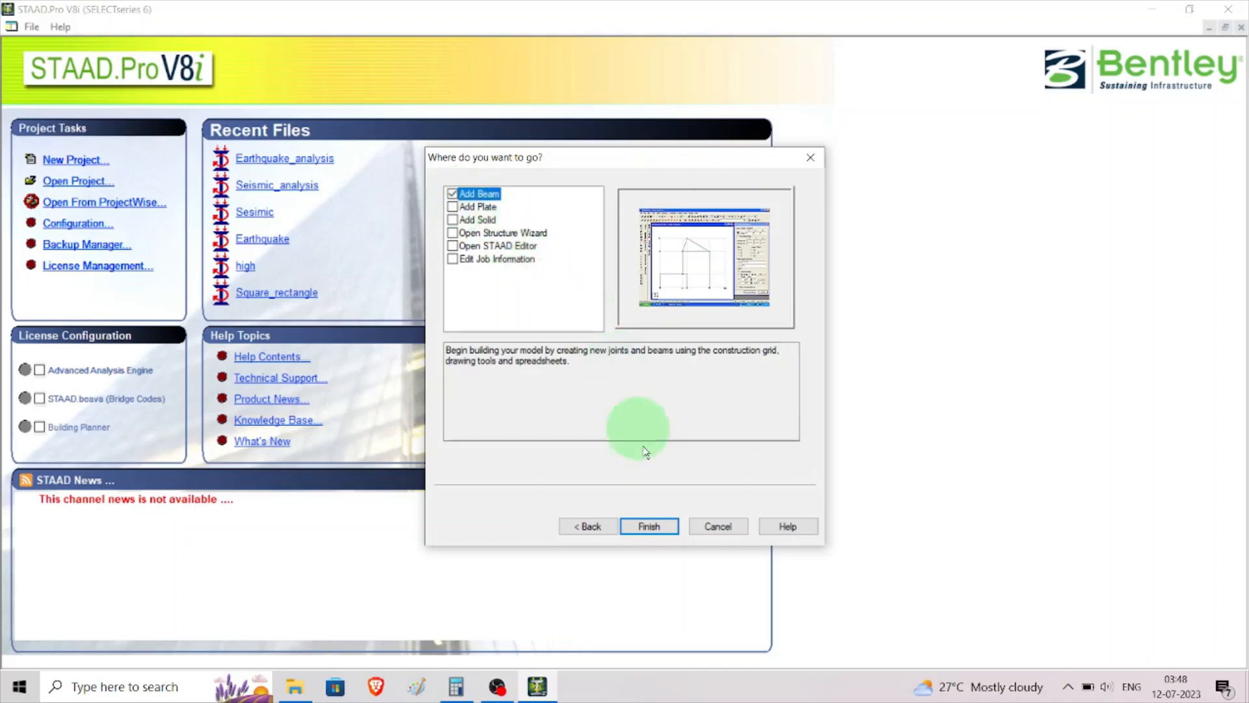
left_click(653, 527)
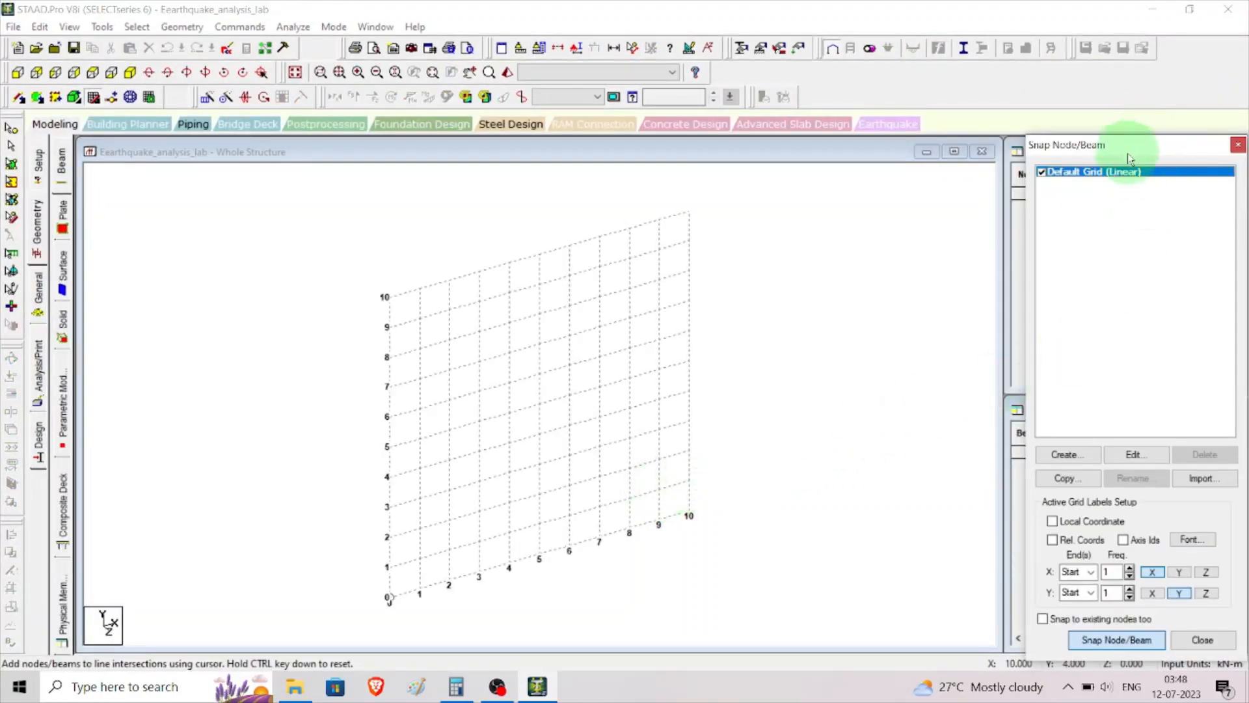
left_click_drag(1133, 150, 1123, 160)
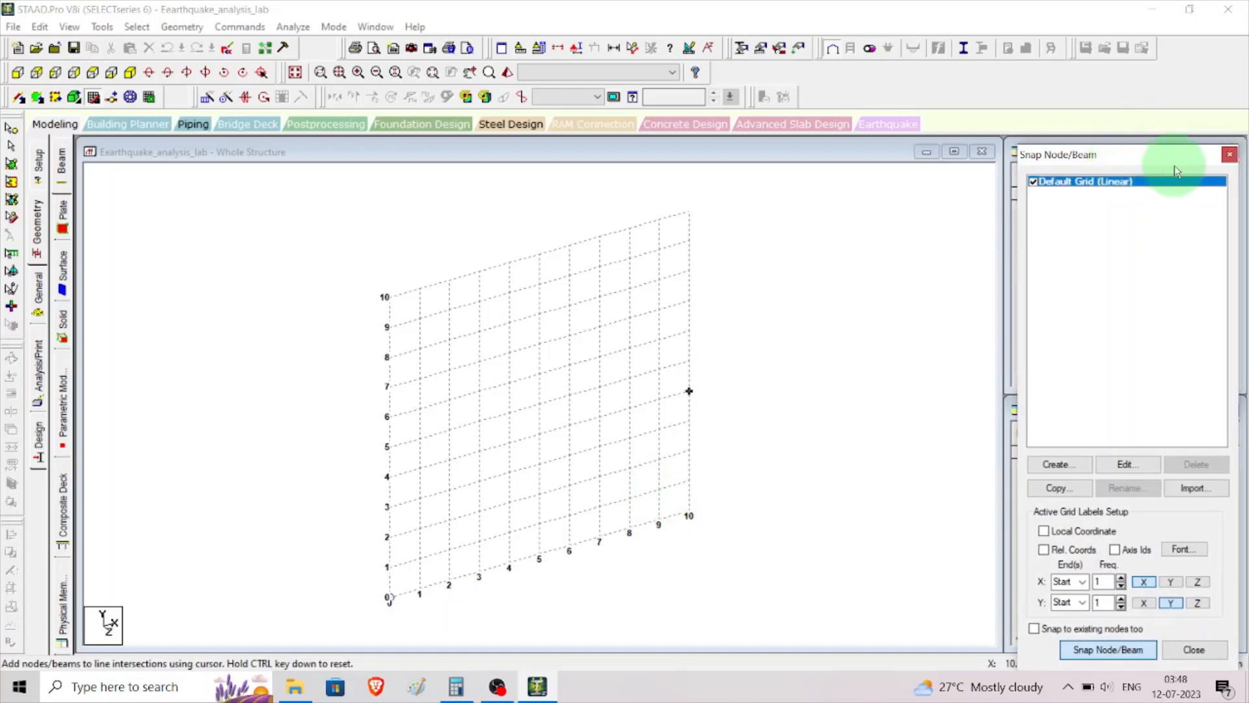
left_click(1230, 155)
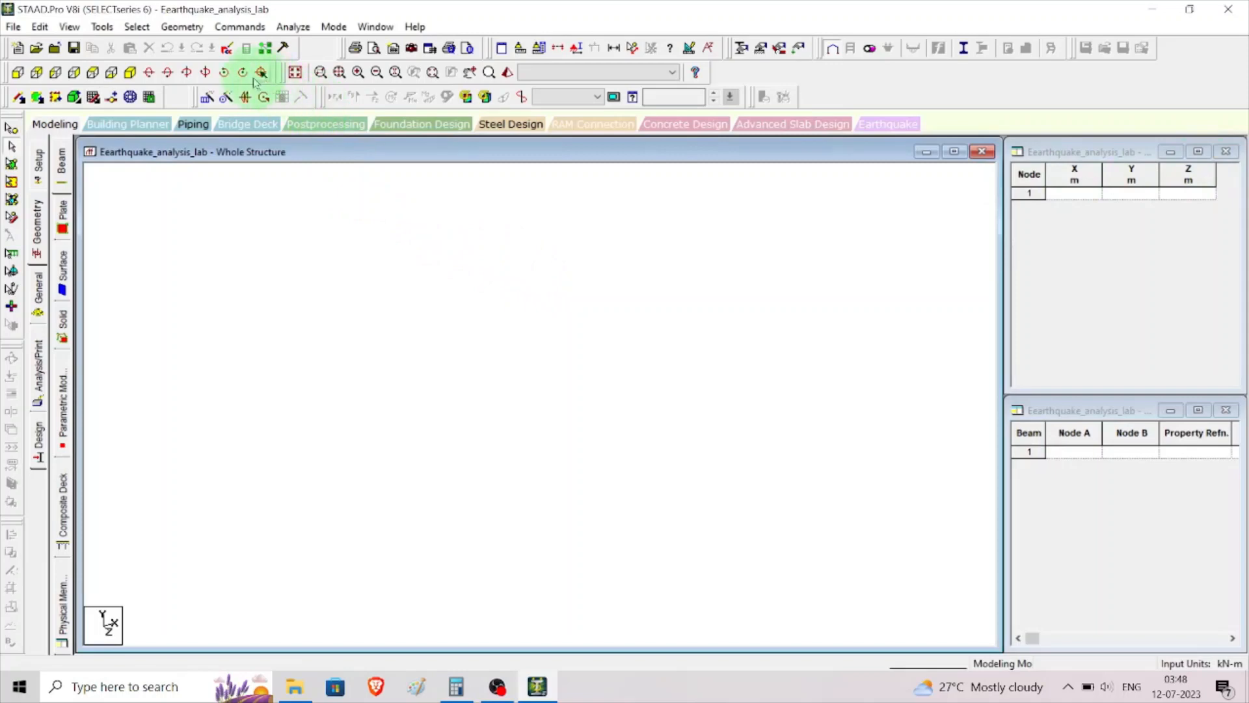
Step: Run the Structure Wizard and start a Bay Frame from the Frame Models prototypes
left_click(182, 26)
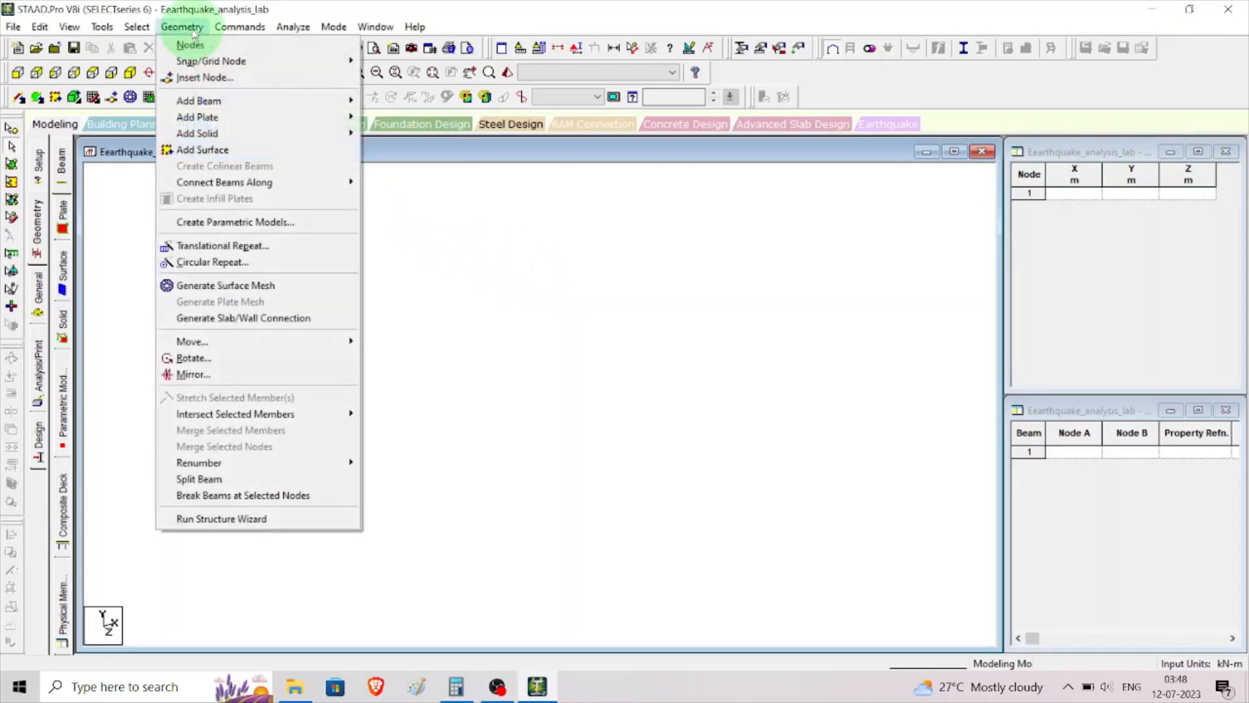
left_click(254, 520)
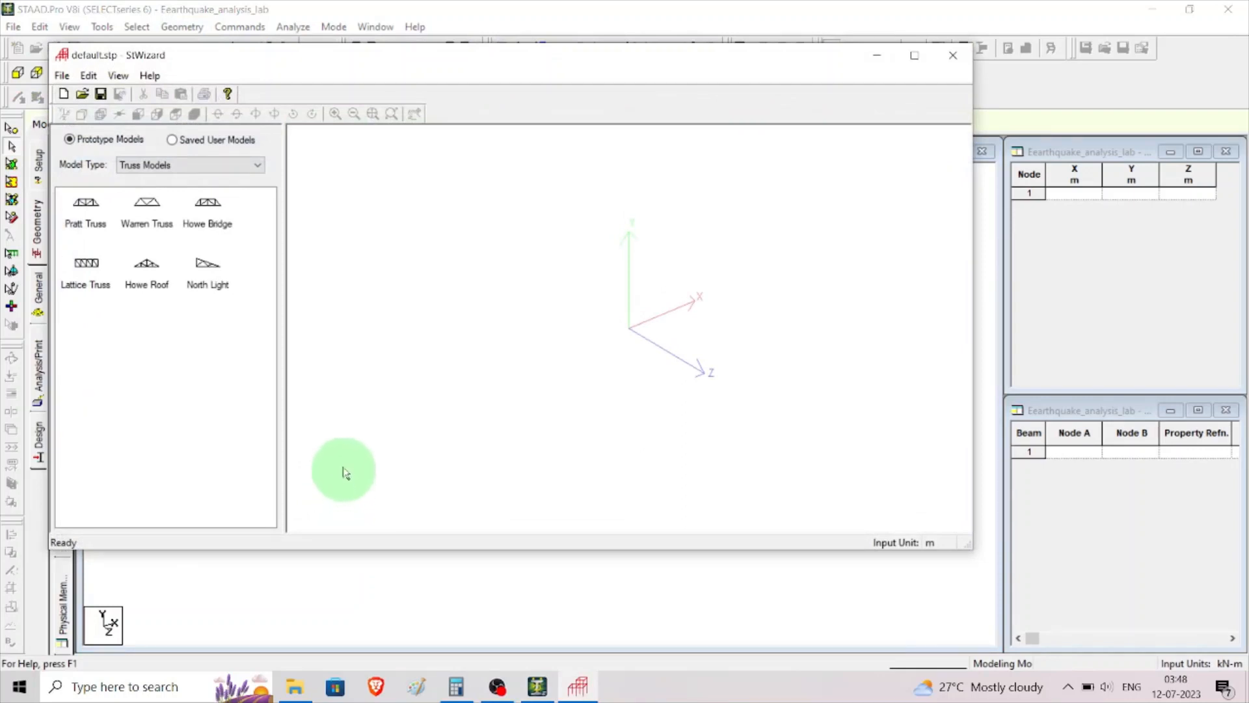
left_click(259, 166)
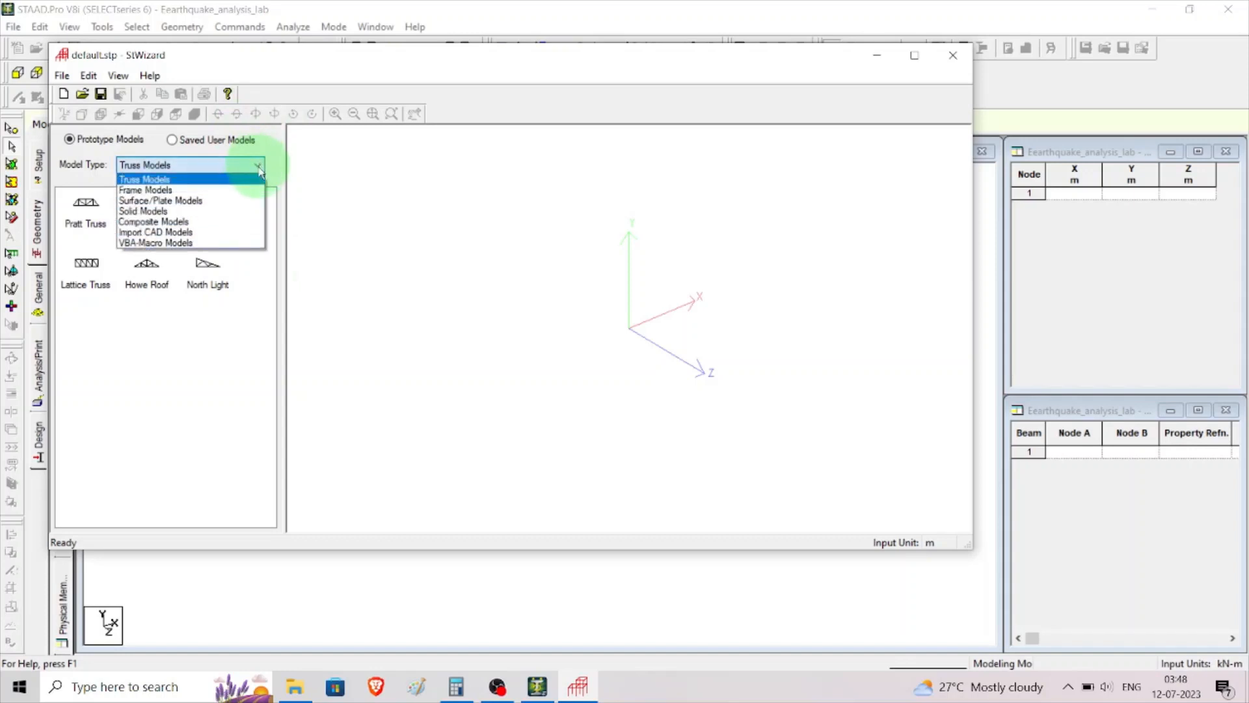
left_click(231, 190)
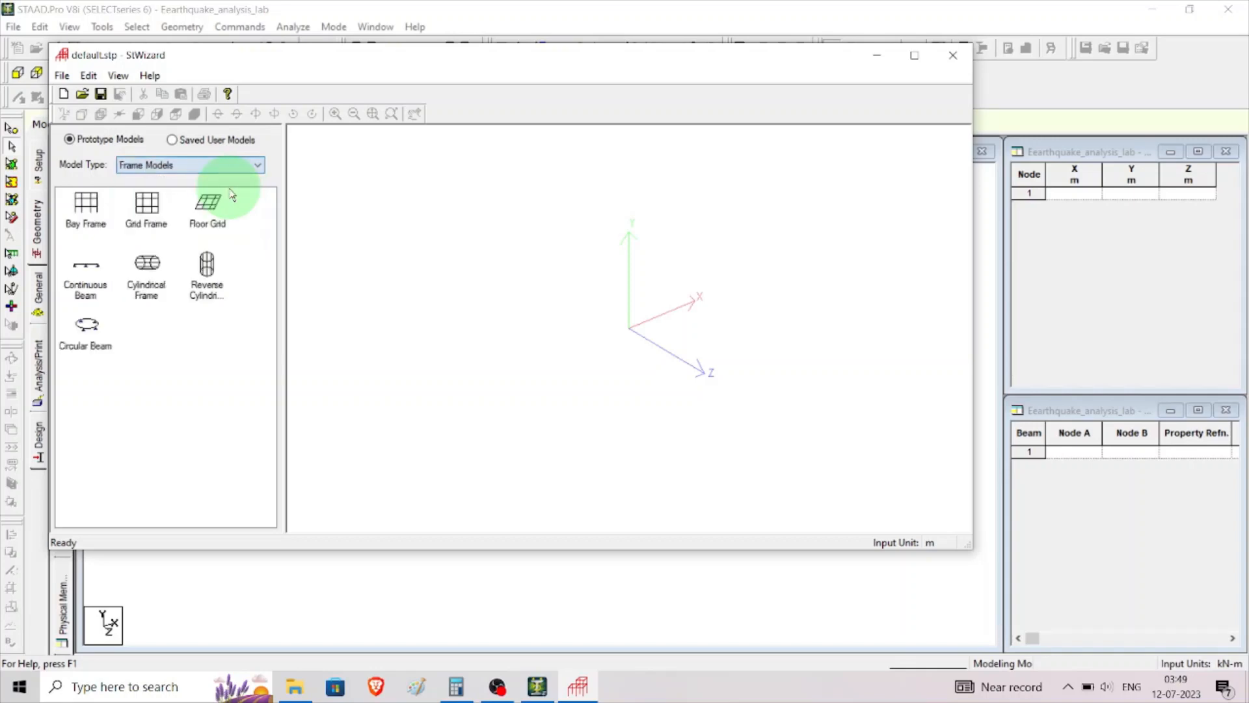
left_click(82, 215)
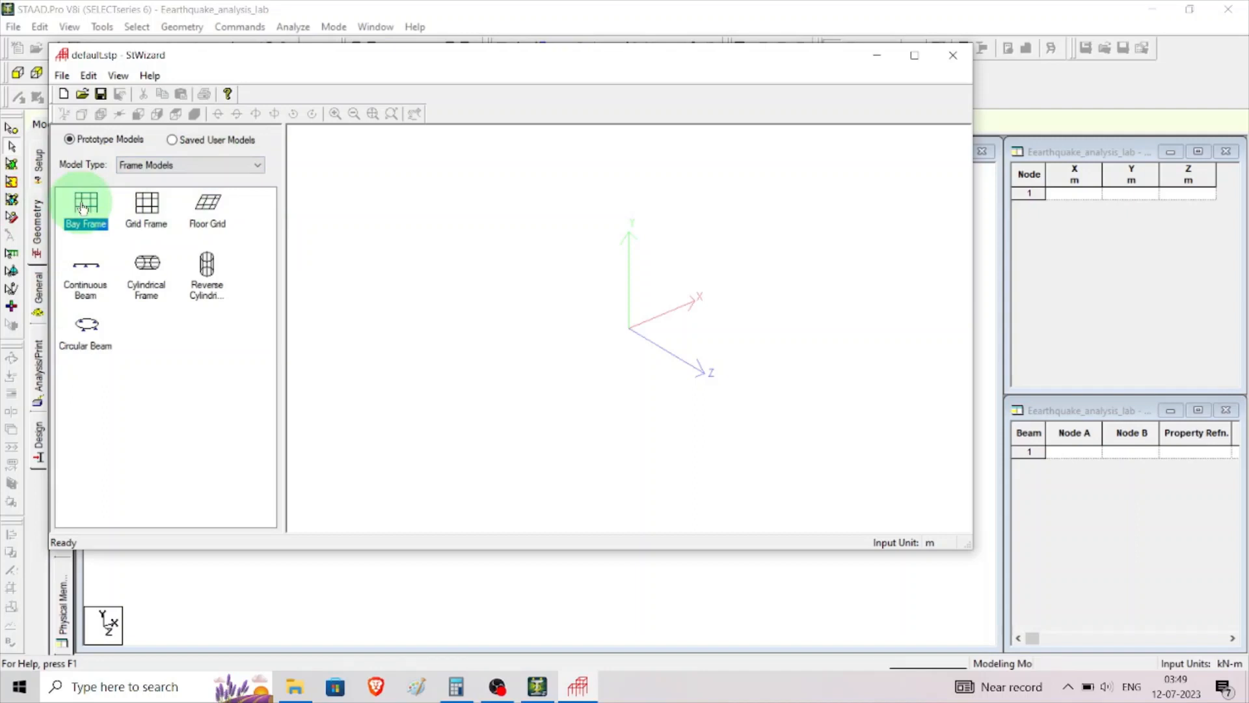
double_click(83, 208)
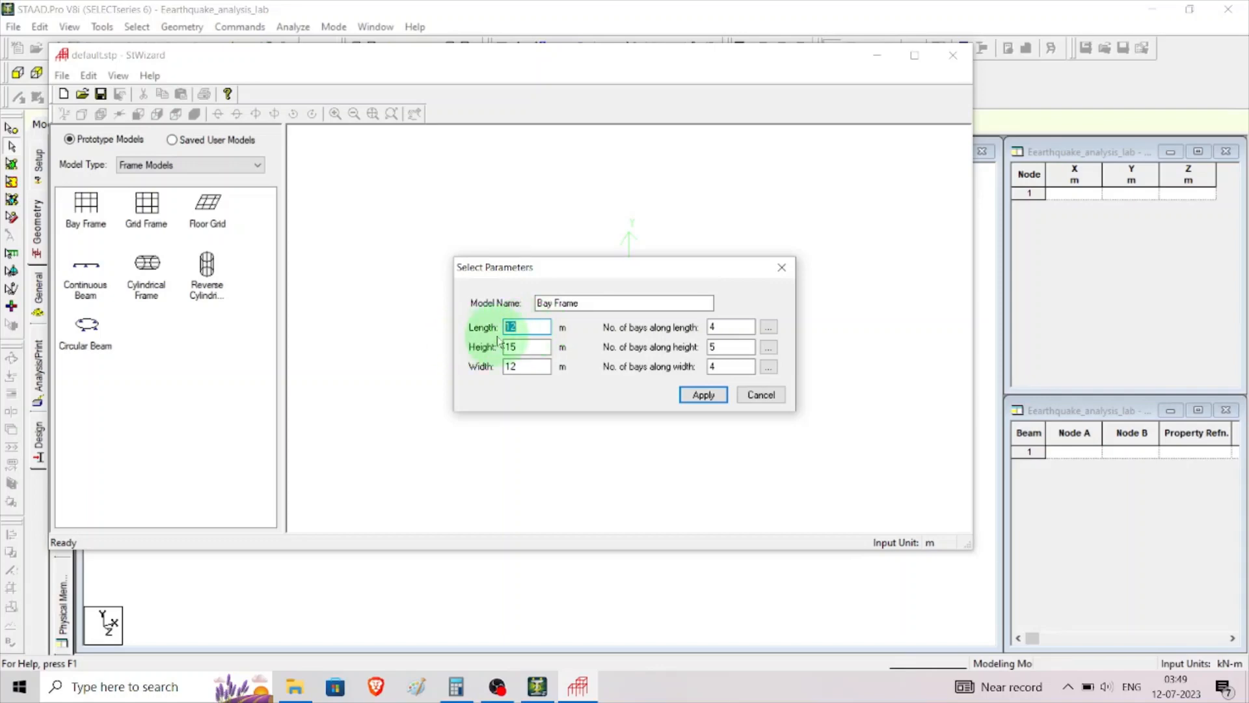
Step: Set the bay frame's length and width to 10 m each and generate the frame
type("10")
double_click(527, 366)
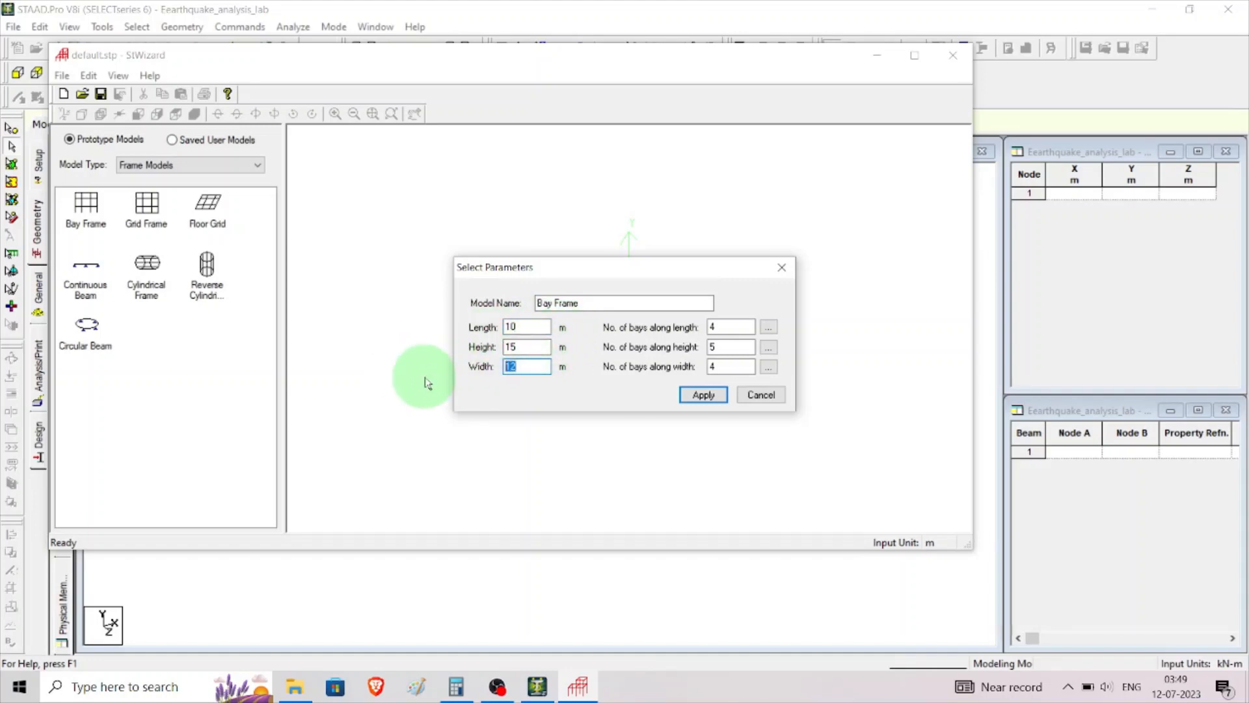
type("10")
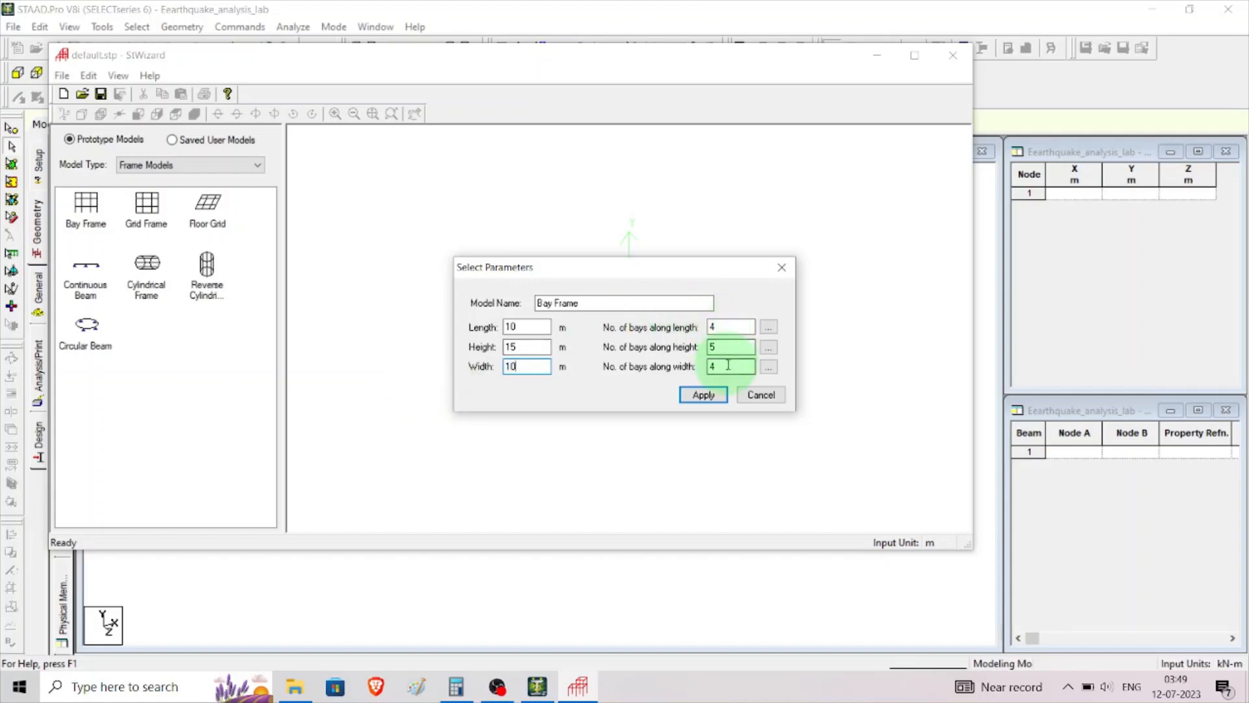
left_click(697, 402)
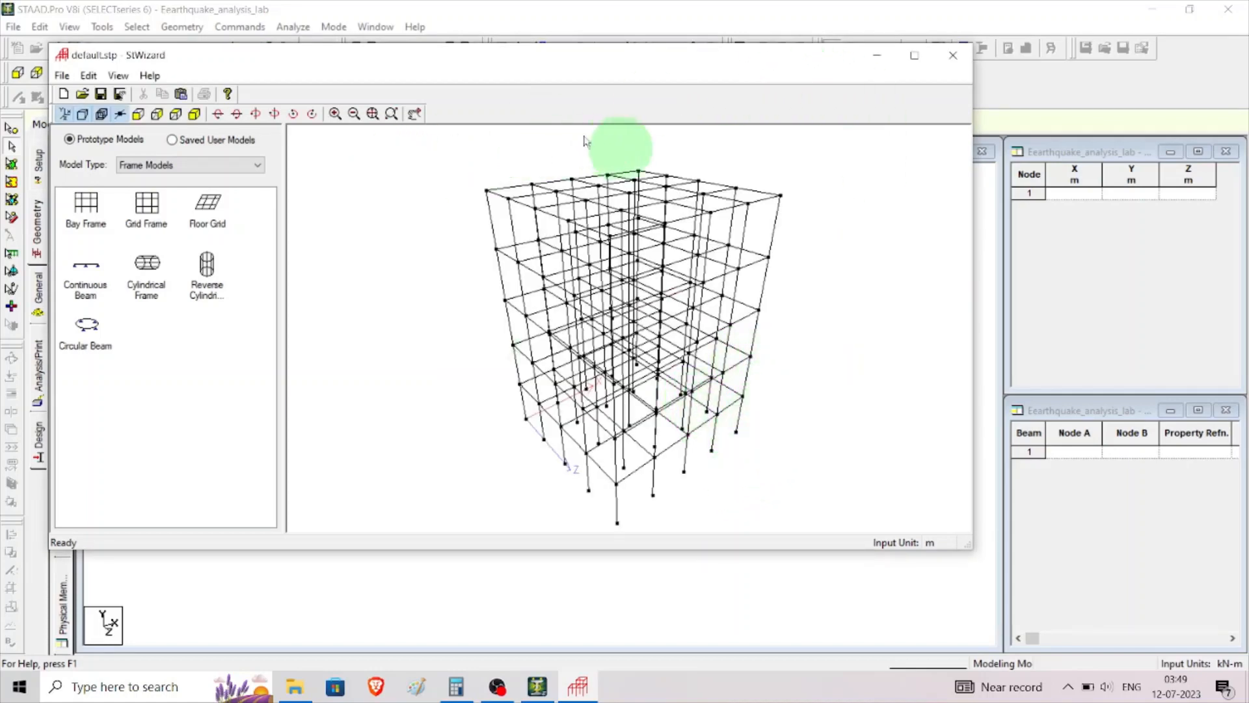
Step: Examine the generated bay frame from different angles by rotating it about the horizontal and vertical axes
left_click(176, 114)
left_click(194, 116)
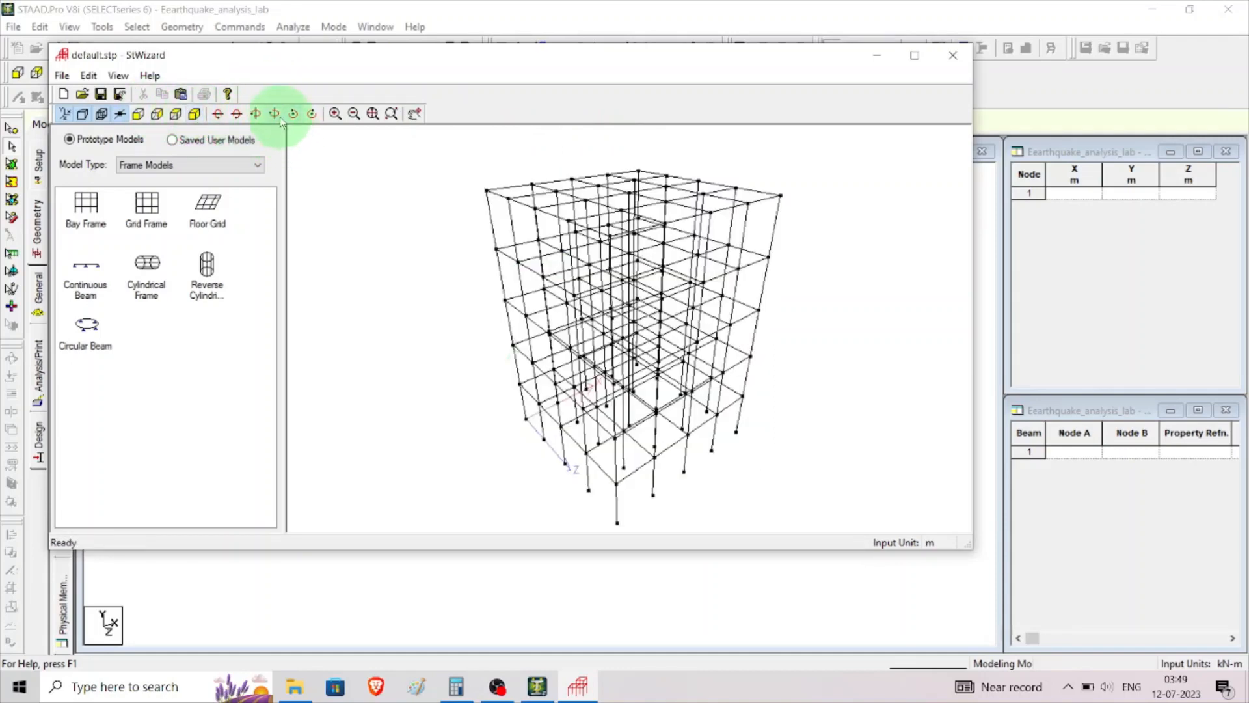
left_click(238, 117)
left_click(238, 116)
left_click(237, 115)
left_click(238, 117)
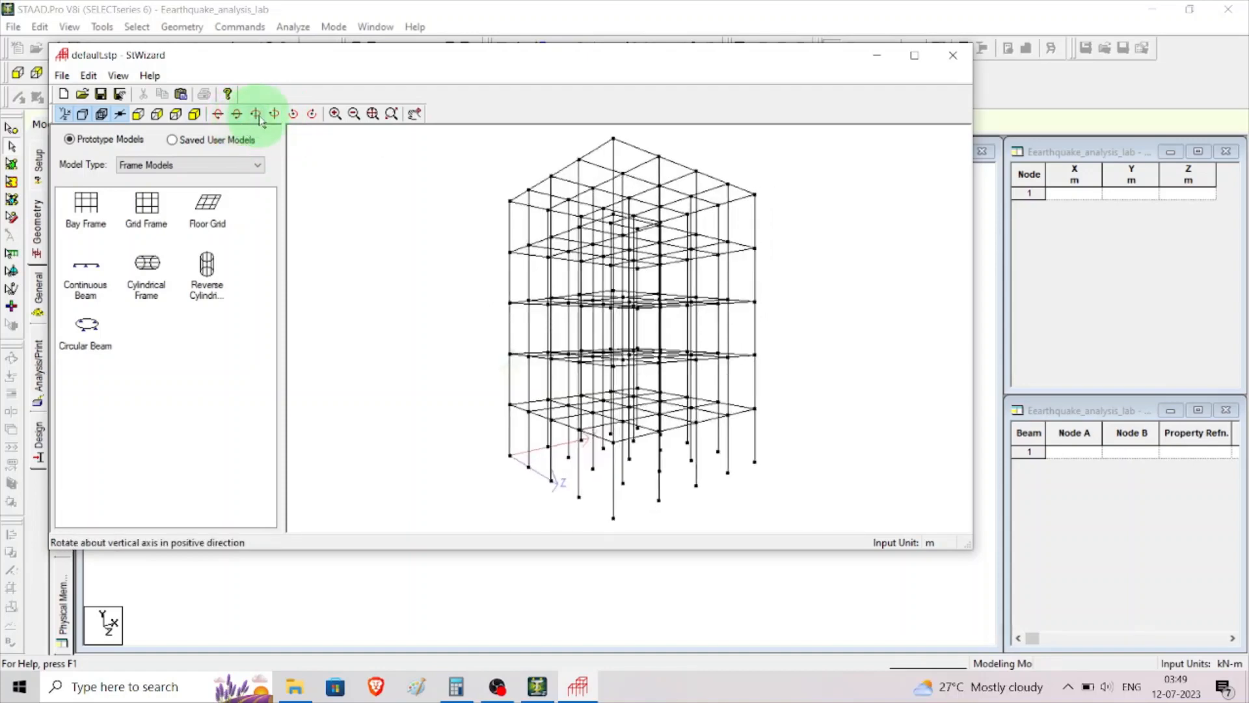
left_click(257, 114)
left_click(256, 115)
left_click(257, 115)
left_click(257, 116)
left_click(258, 115)
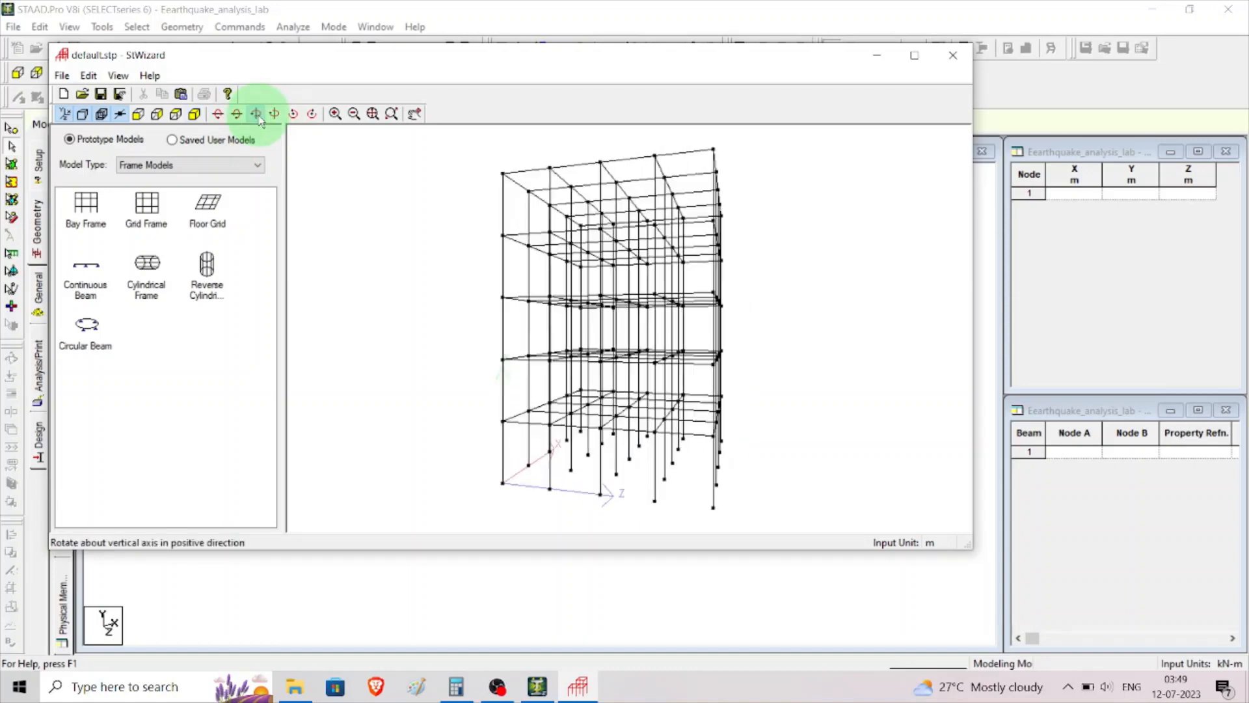
left_click(257, 115)
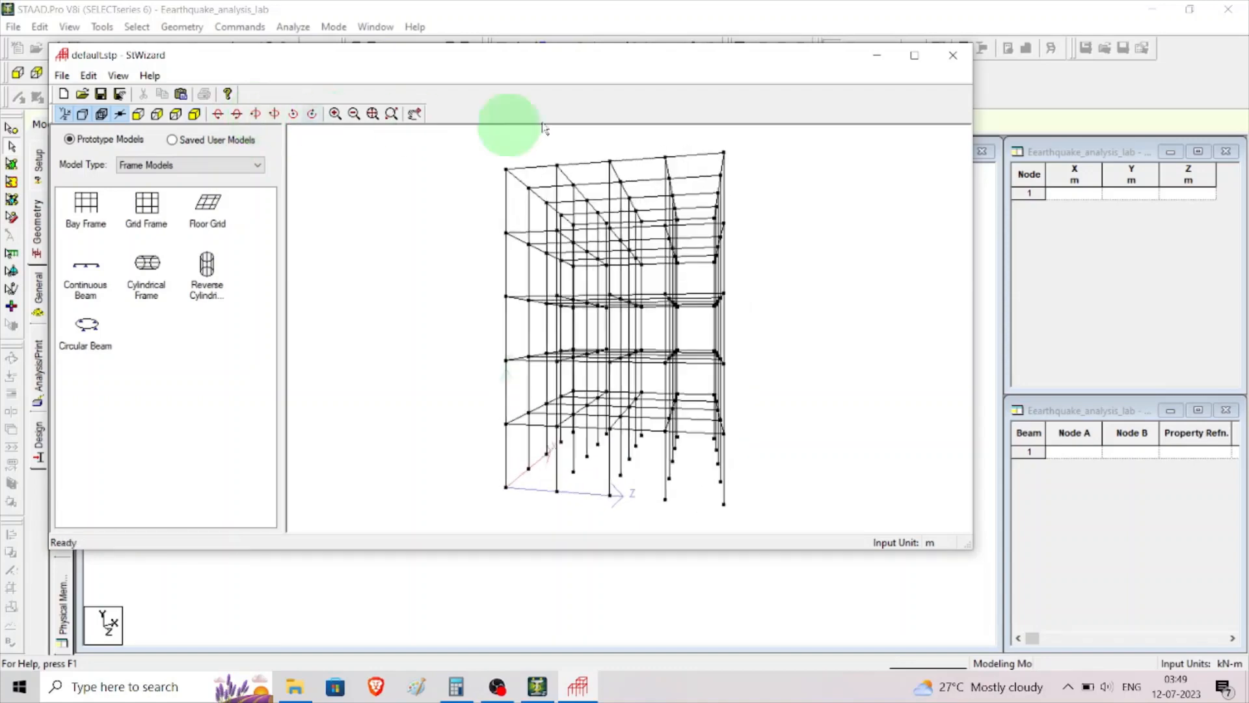
Step: Close the Structure Wizard and merge the prototype frame into the STAAD.Pro model at X 0, Y 0, Z 0
left_click(953, 56)
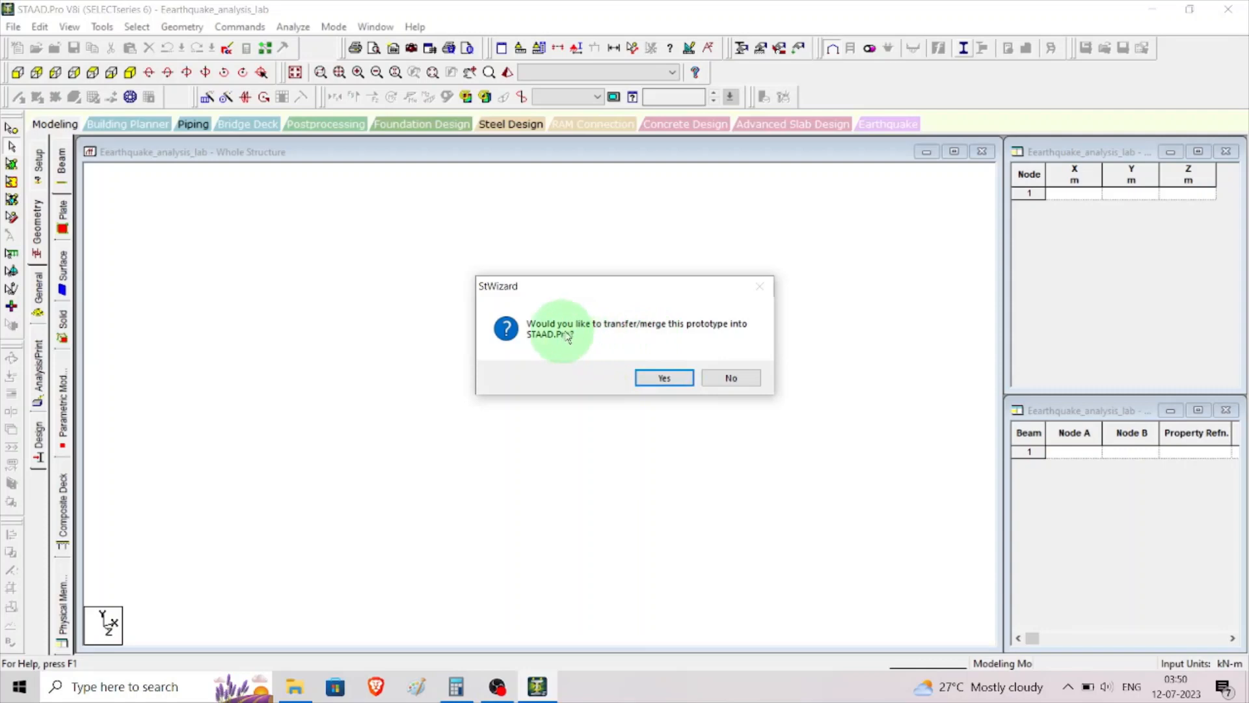
left_click(664, 378)
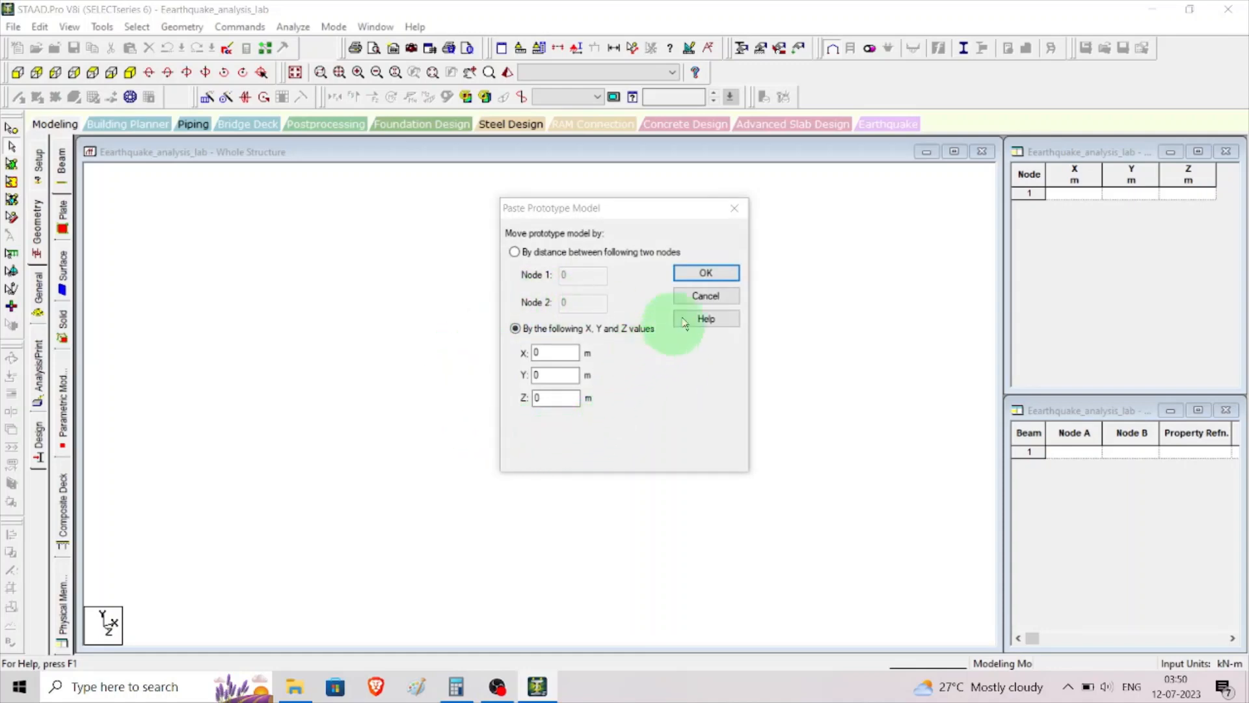
left_click(712, 277)
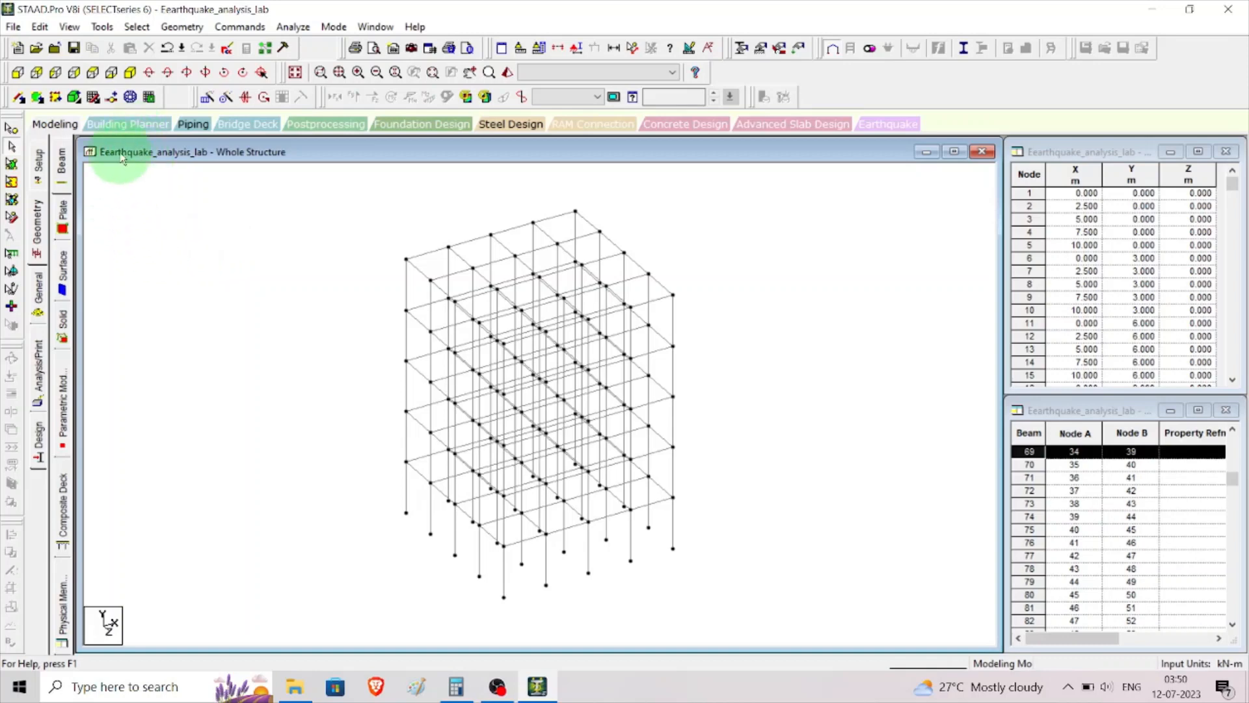
Step: Select all top-storey roof beams from the front view and show only them in a new isometric view
left_click(18, 74)
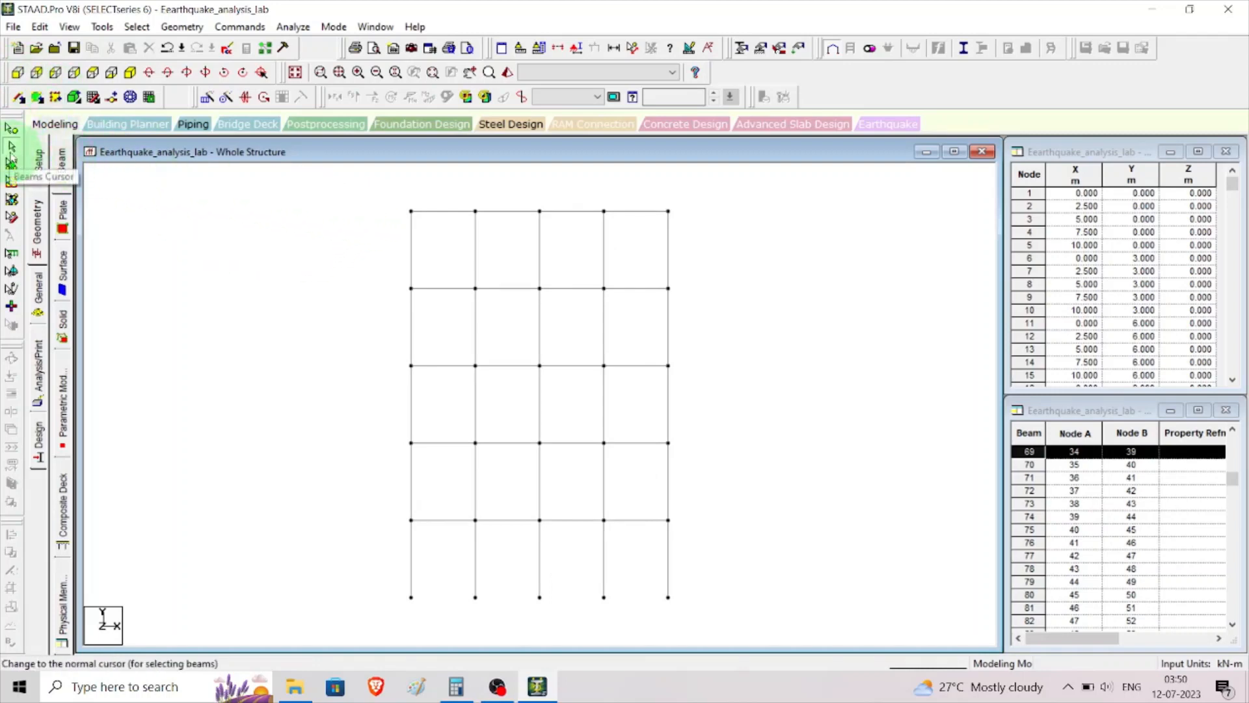
left_click(11, 148)
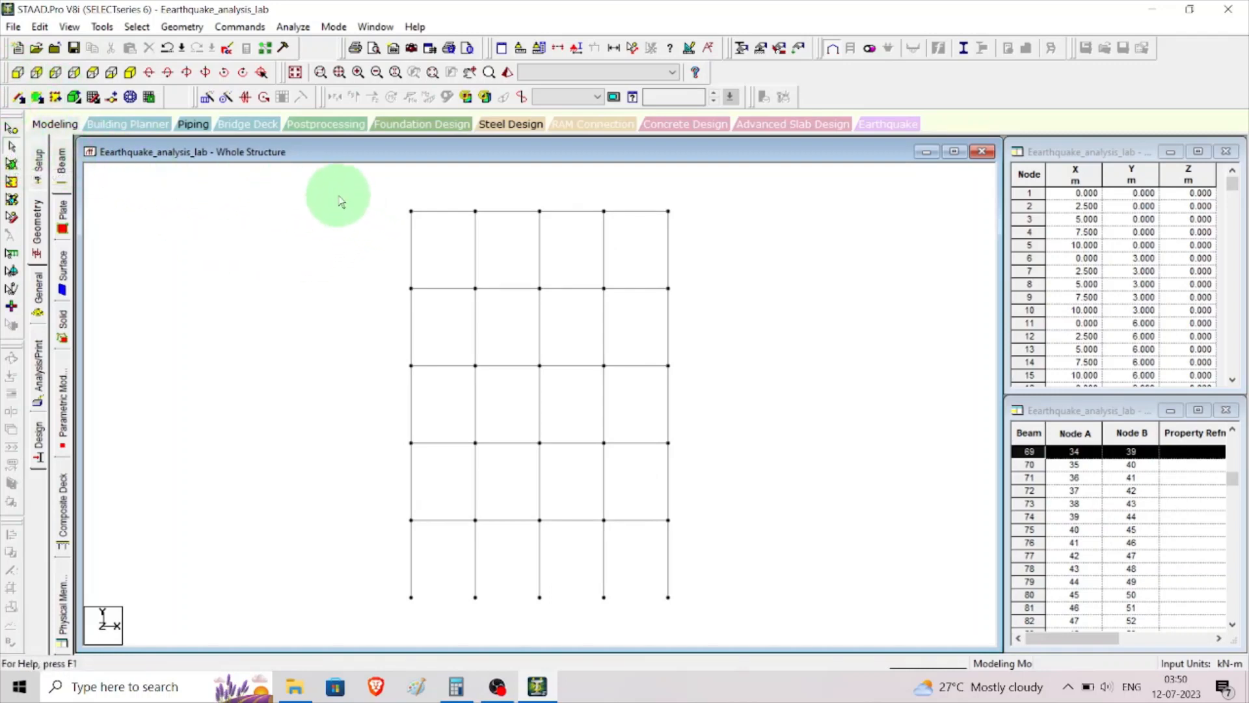
left_click_drag(347, 191, 806, 231)
right_click(723, 223)
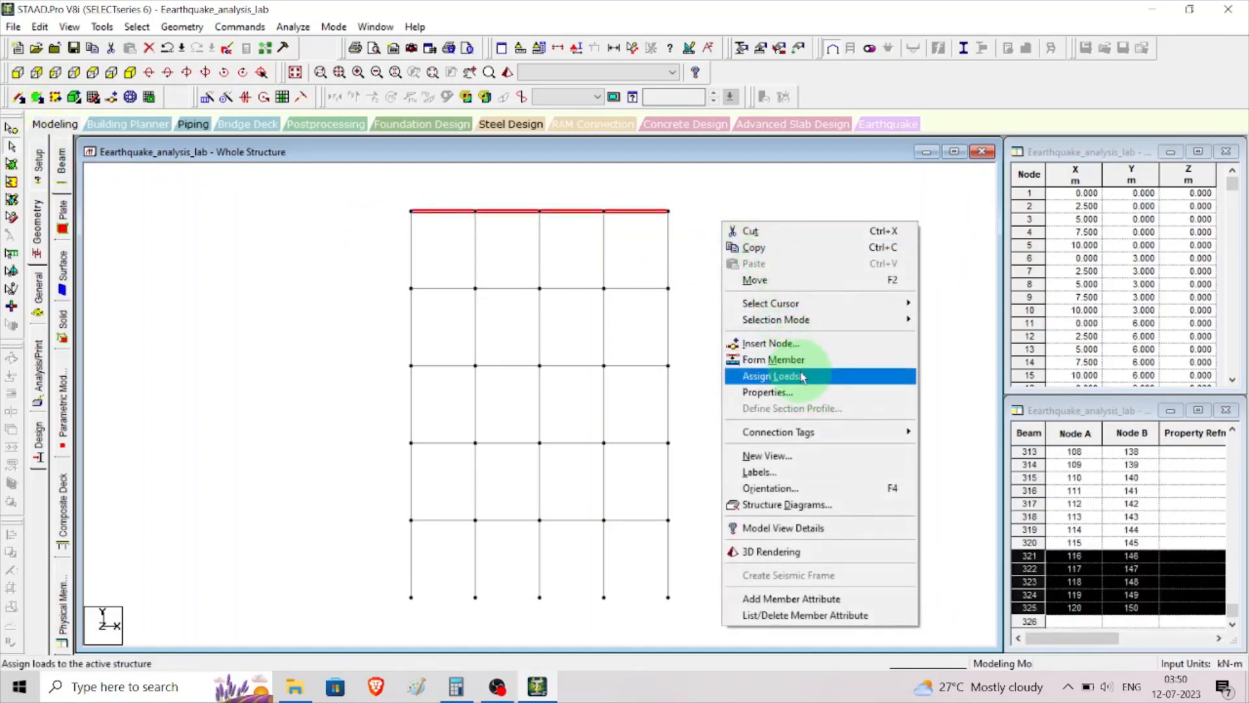
left_click(829, 456)
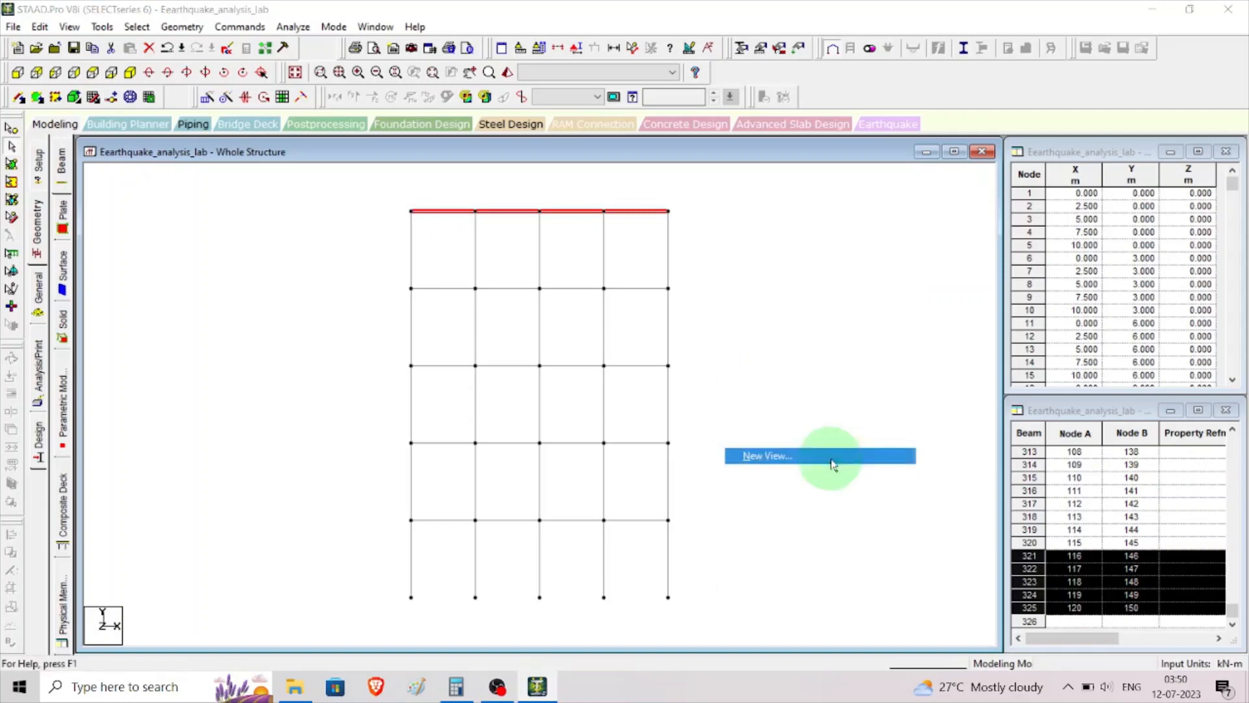
left_click(724, 323)
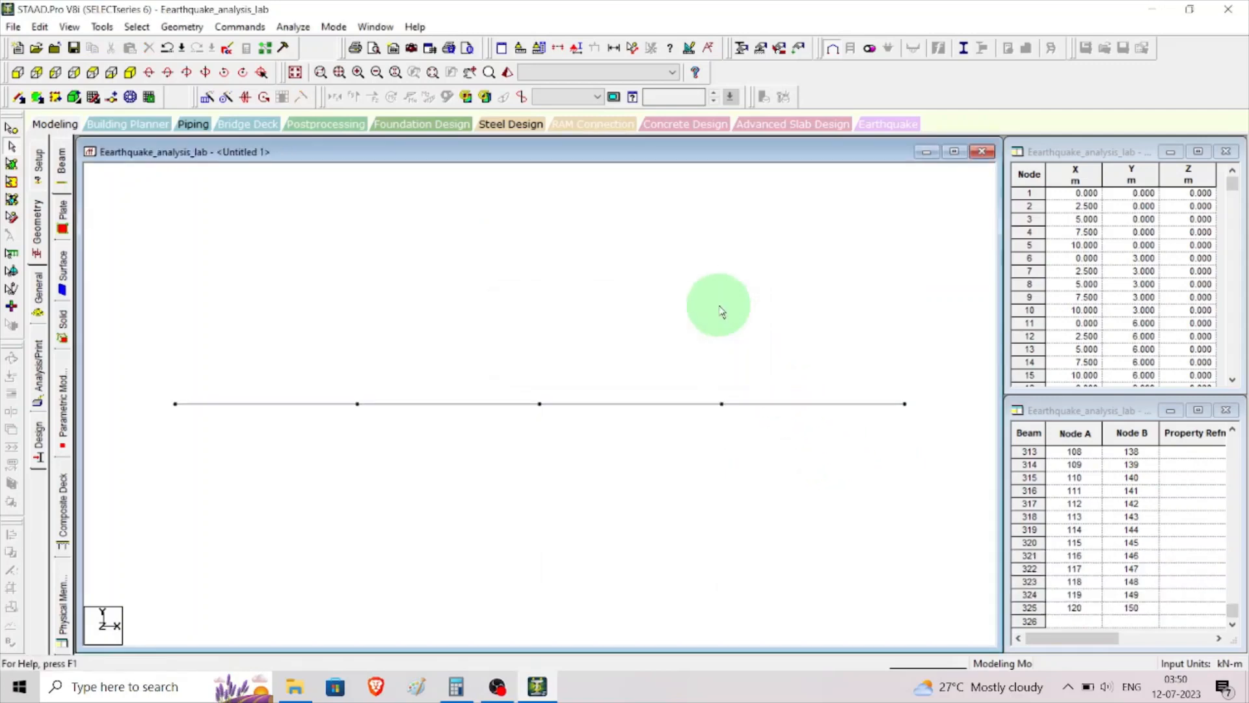
left_click(130, 73)
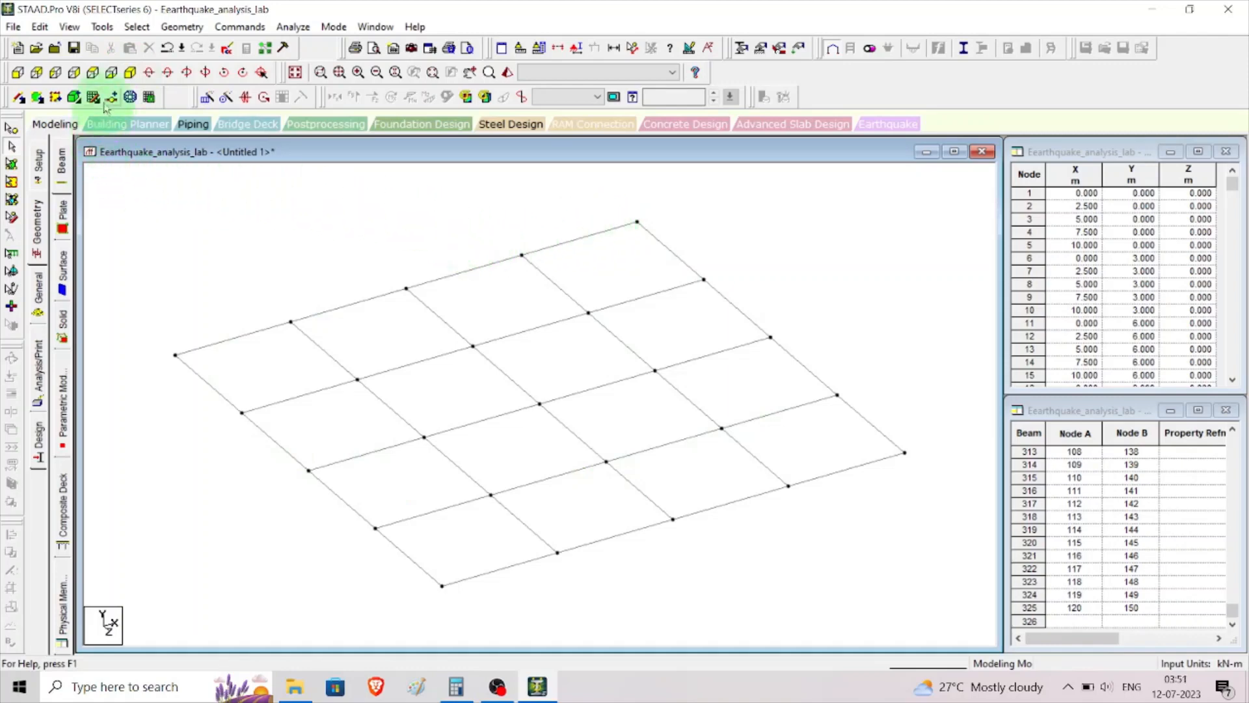
Step: Select the beams of the central 2-by-2 bays of the roof grid in plan and return to the isometric view
left_click(93, 73)
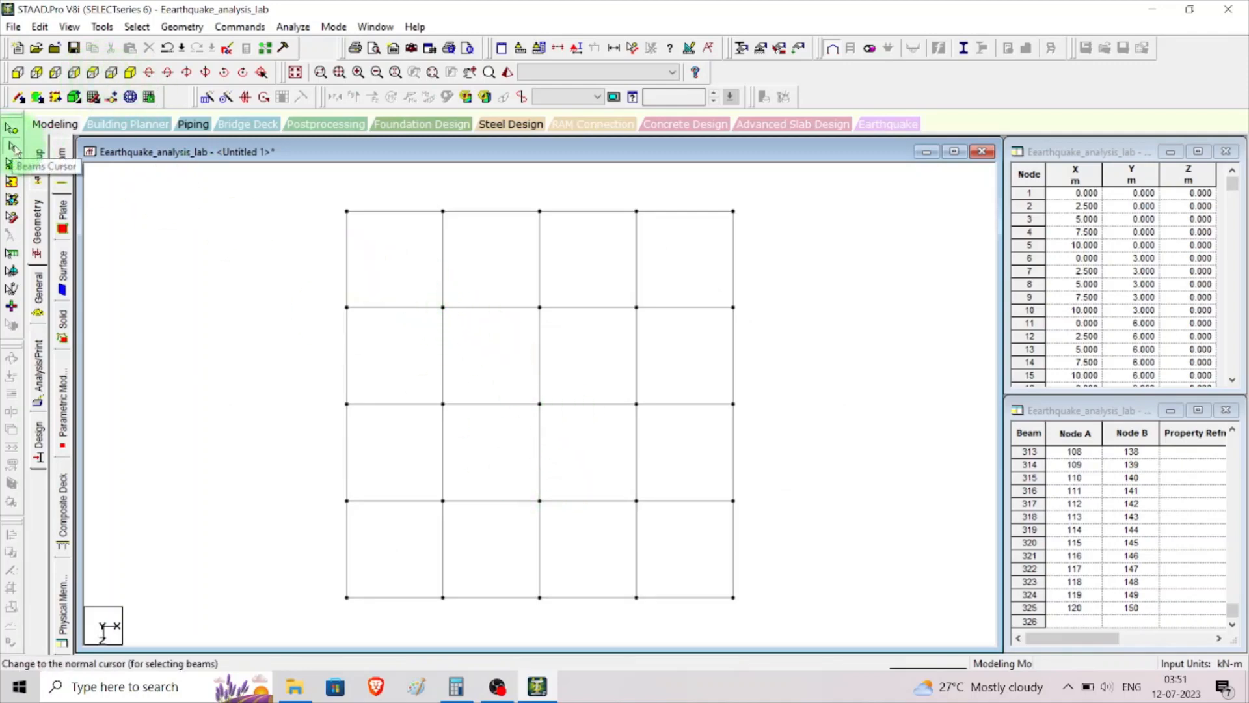
left_click_drag(420, 275, 664, 539)
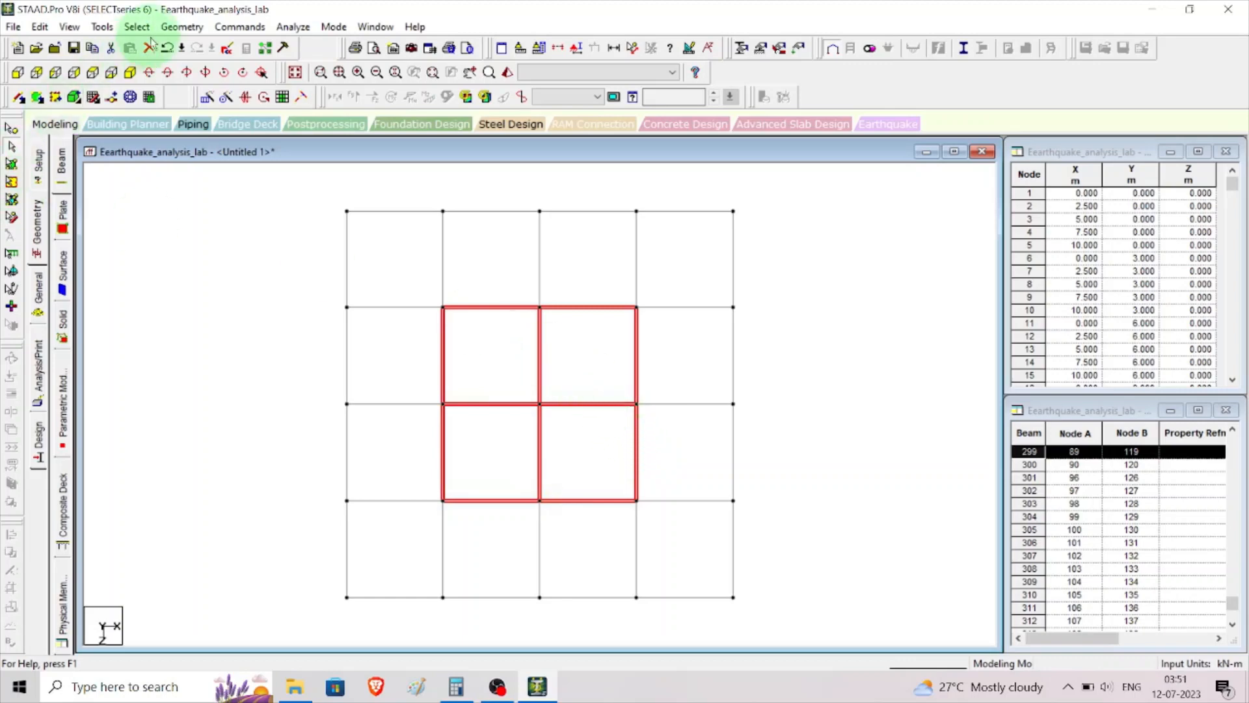
left_click(130, 76)
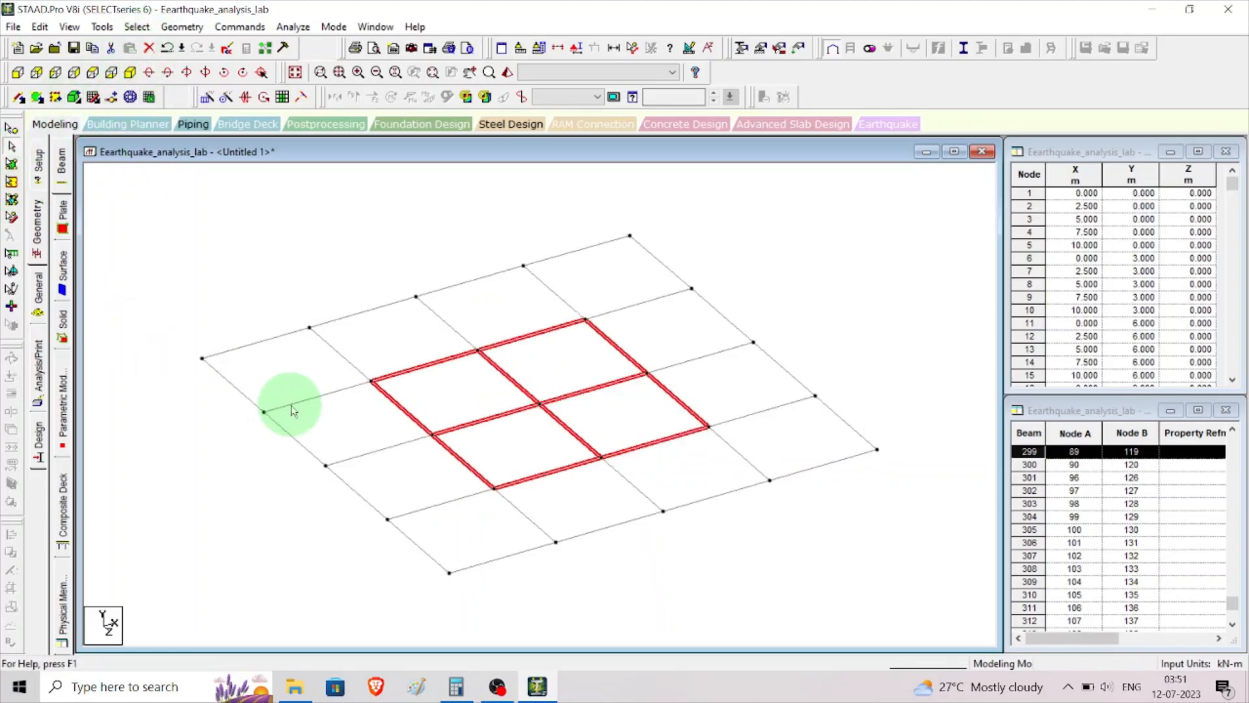
scroll(292, 407, "down", 7)
scroll(312, 325, "up", 4)
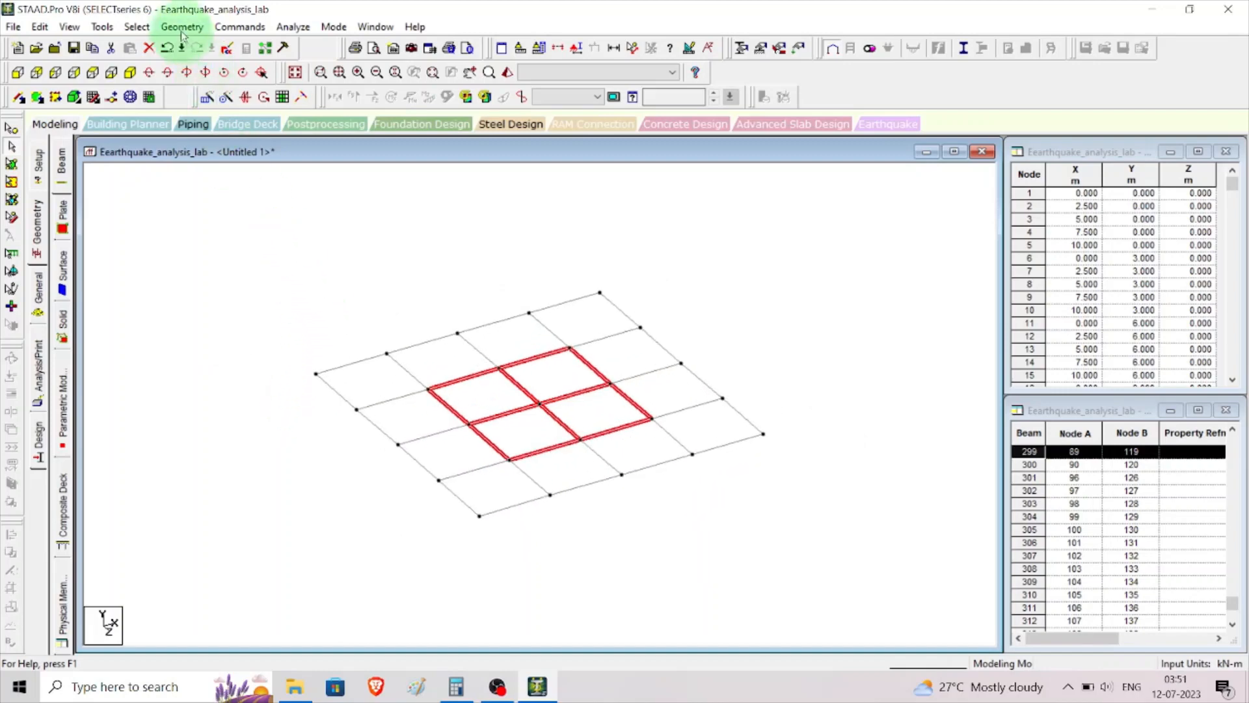
Step: Repeat the selected central beams translationally in global Y with 5 steps at 3 m spacing and linked steps
left_click(182, 29)
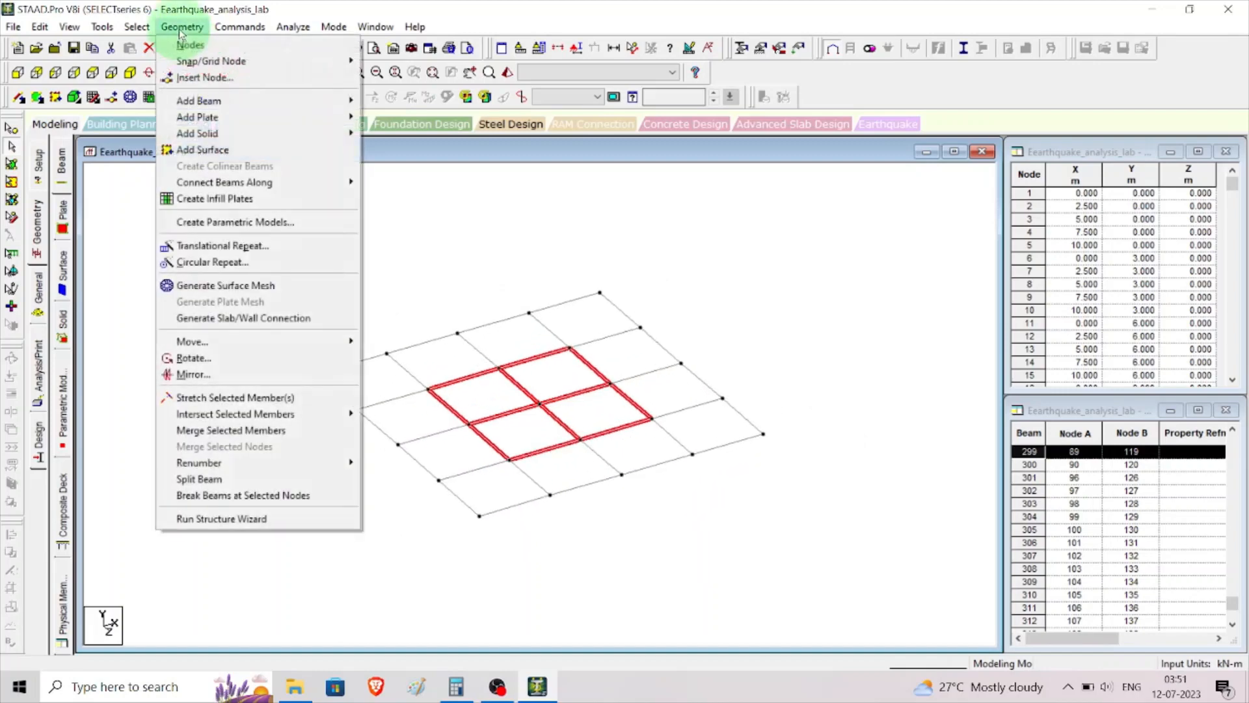
left_click(220, 246)
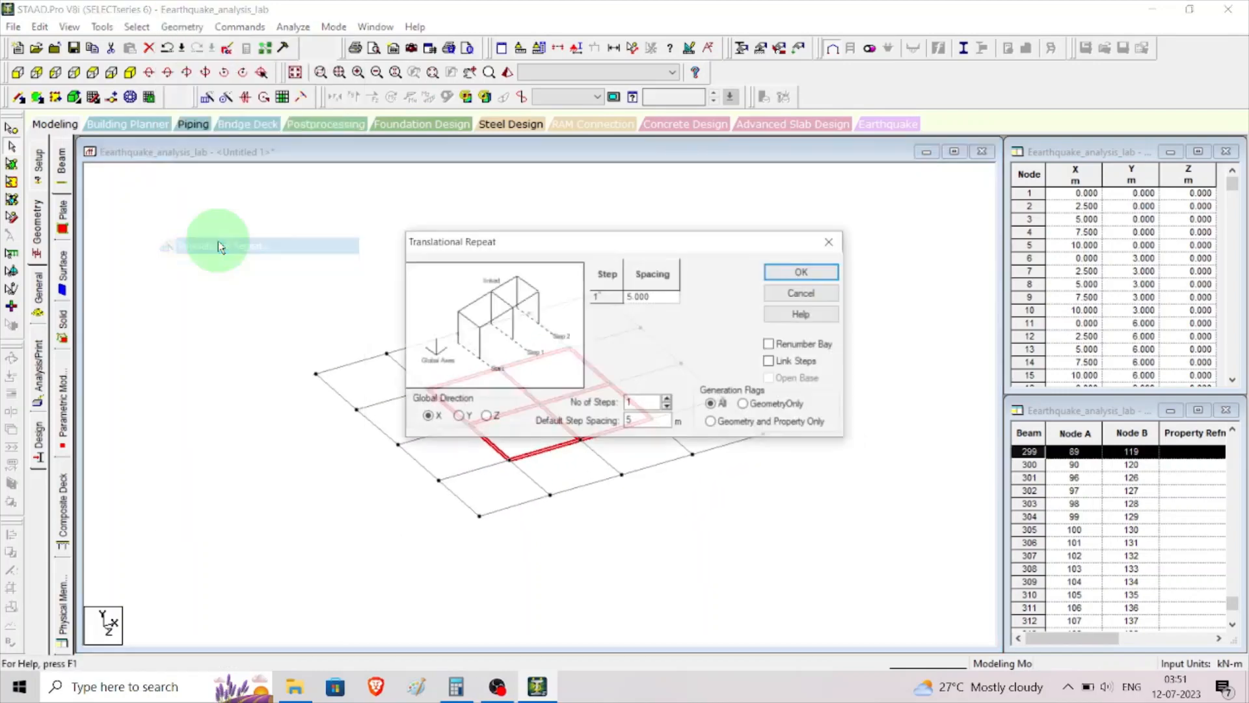
left_click(459, 418)
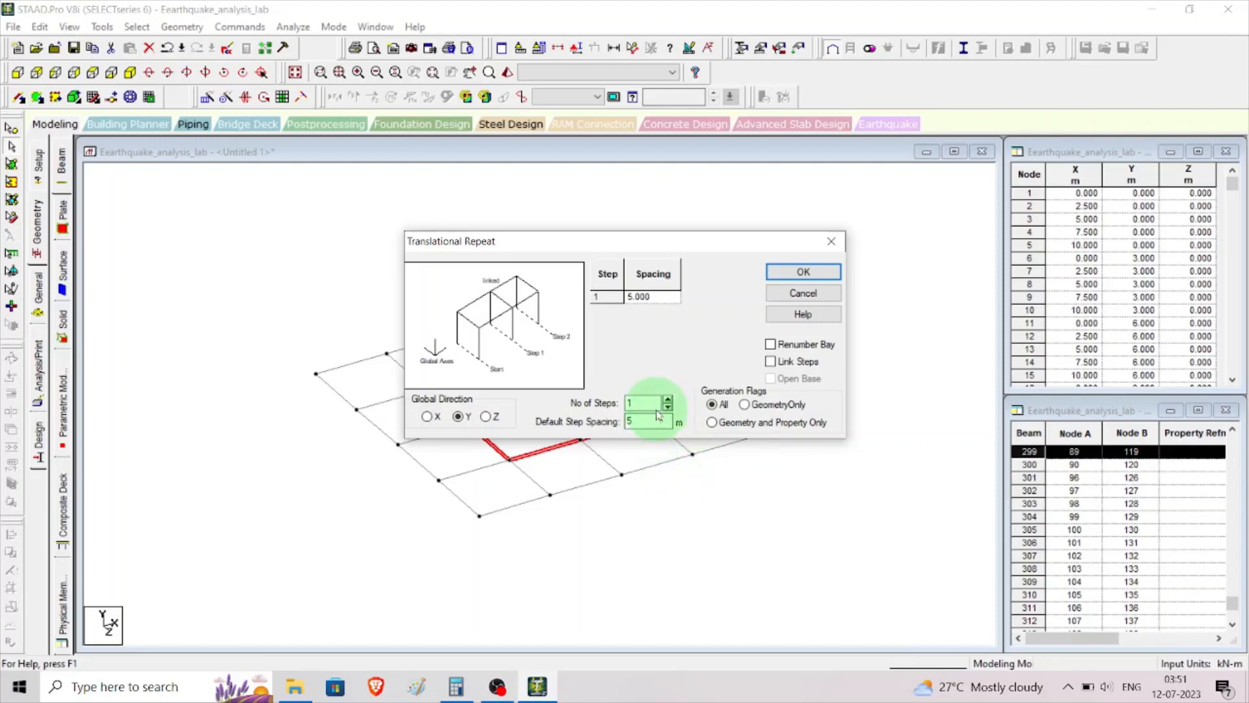
left_click_drag(657, 407, 600, 406)
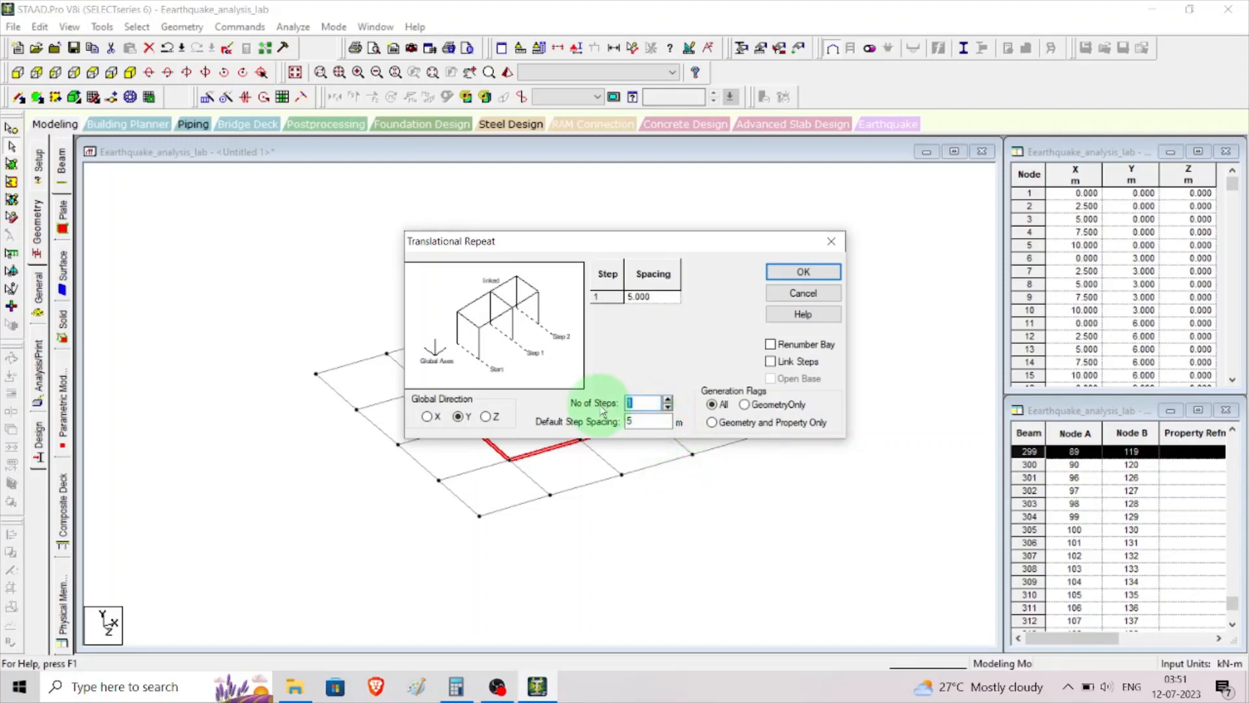
type("5")
left_click_drag(639, 418, 649, 467)
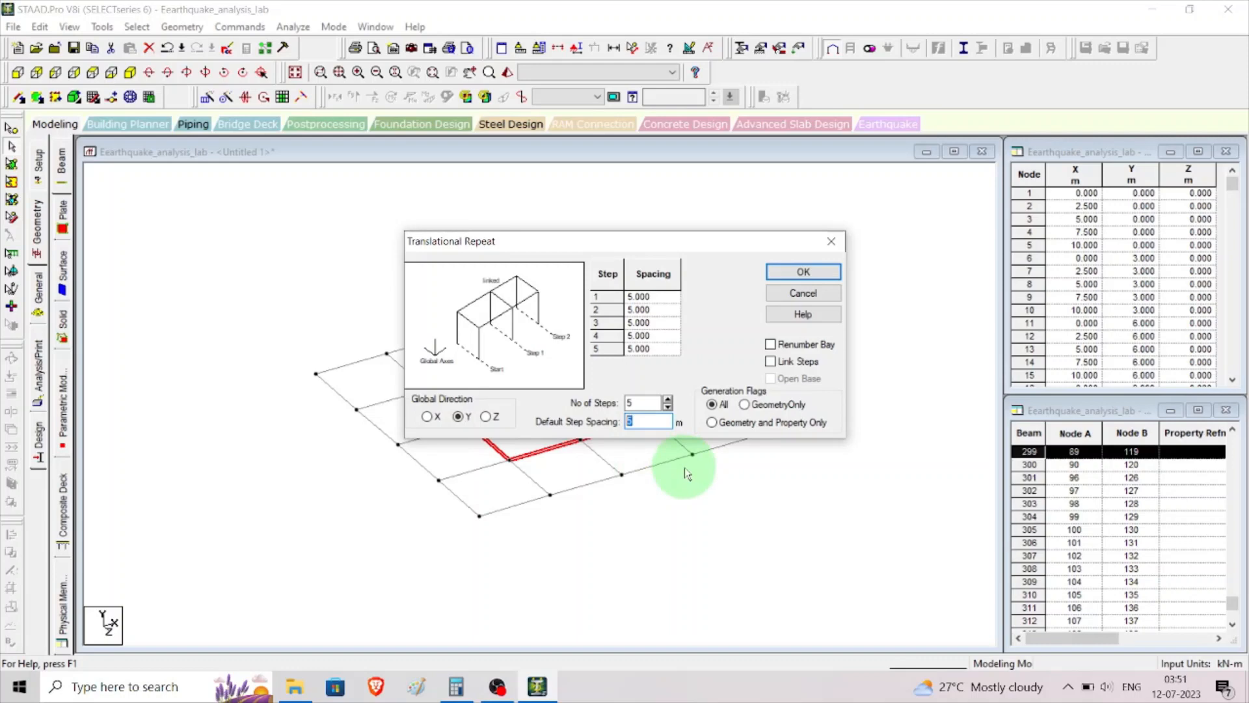
type("3")
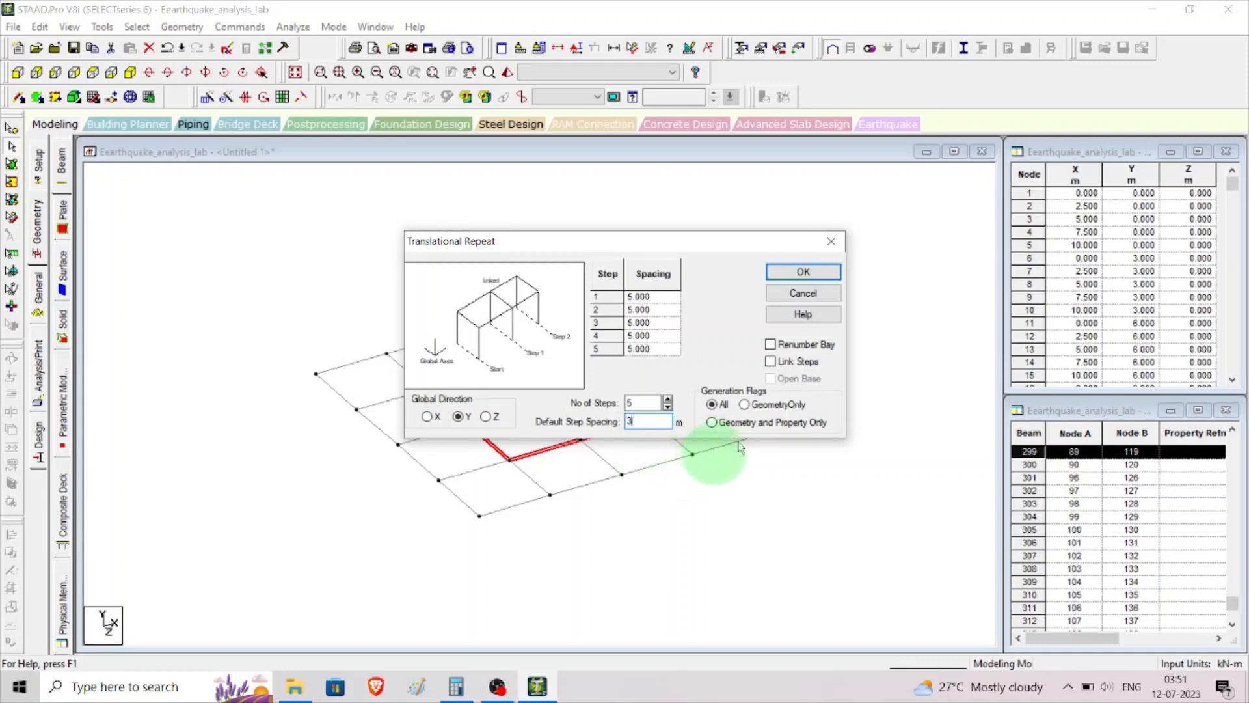
left_click(772, 361)
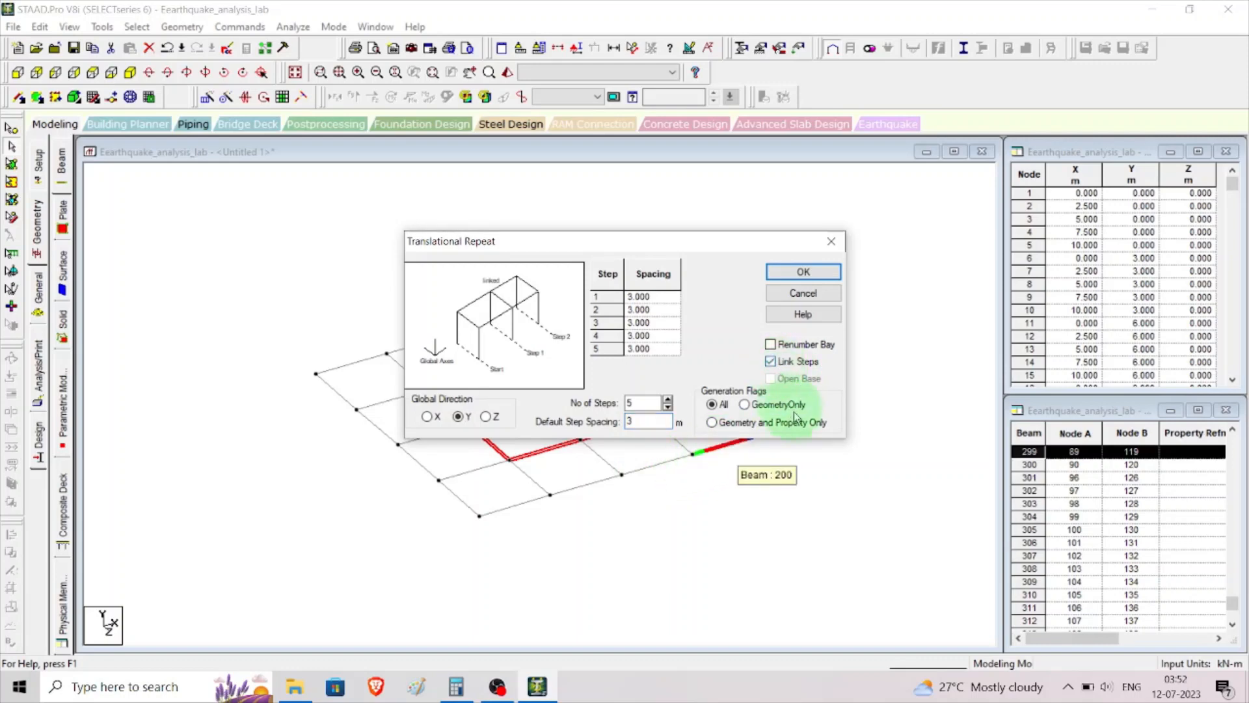
left_click(823, 279)
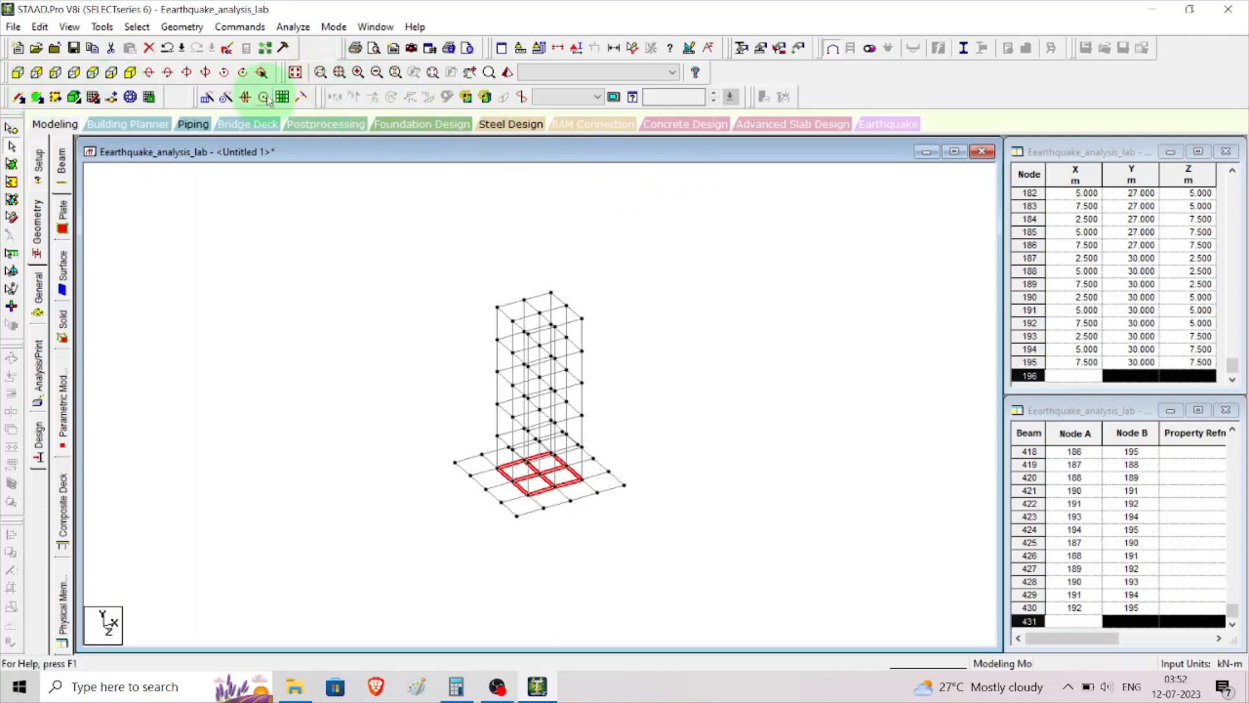
Step: From the whole structure's front view, select the upper tower's topmost beams and show only them in the active window, viewed isometrically
left_click(294, 72)
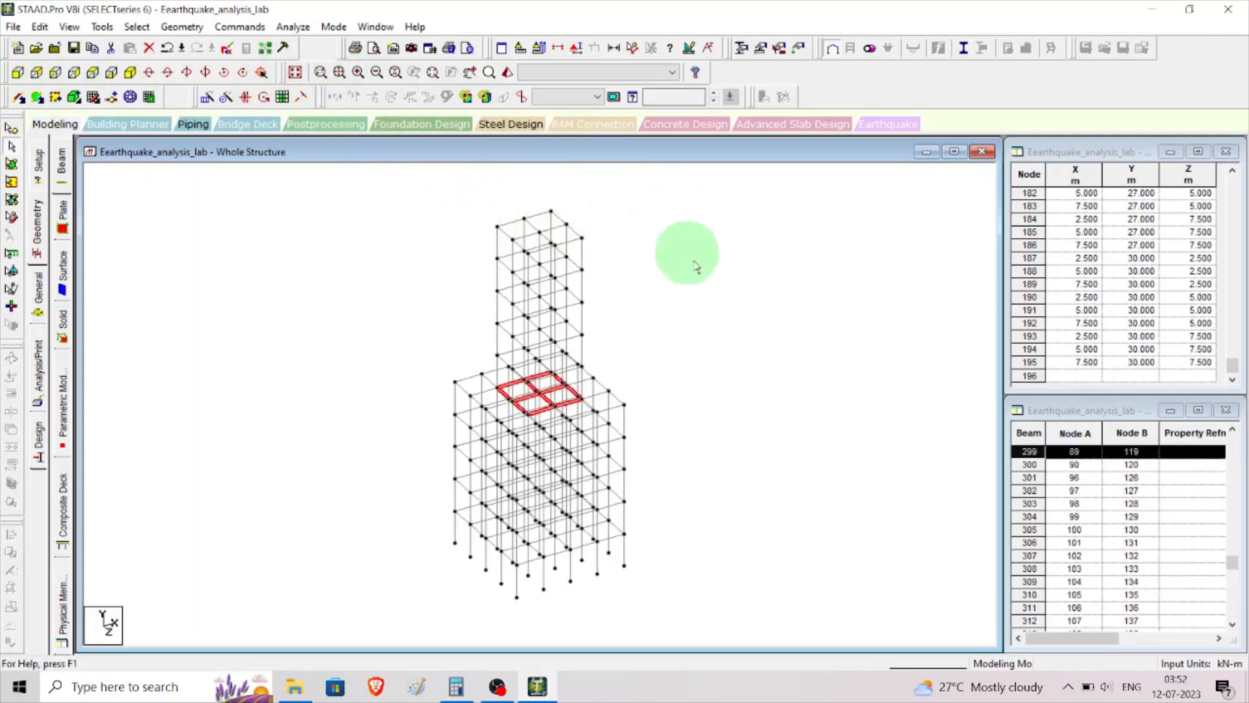
left_click(760, 296)
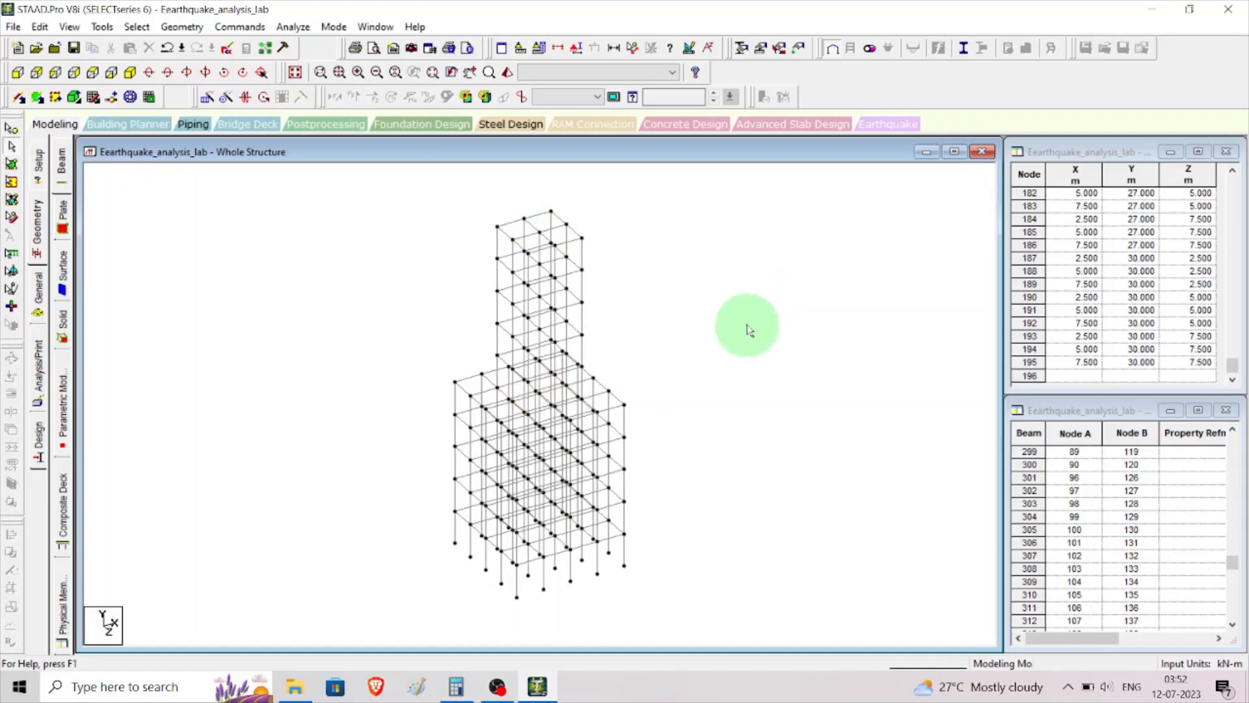
left_click(17, 72)
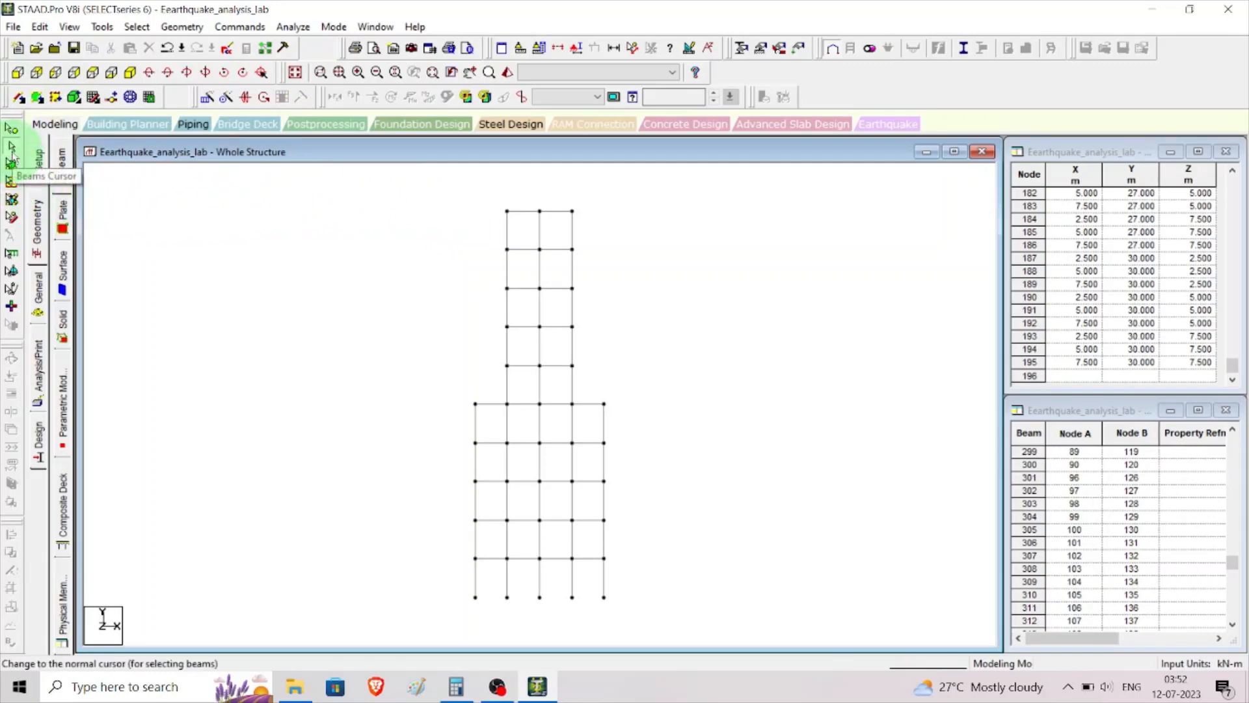
left_click(11, 159)
left_click_drag(434, 186, 663, 231)
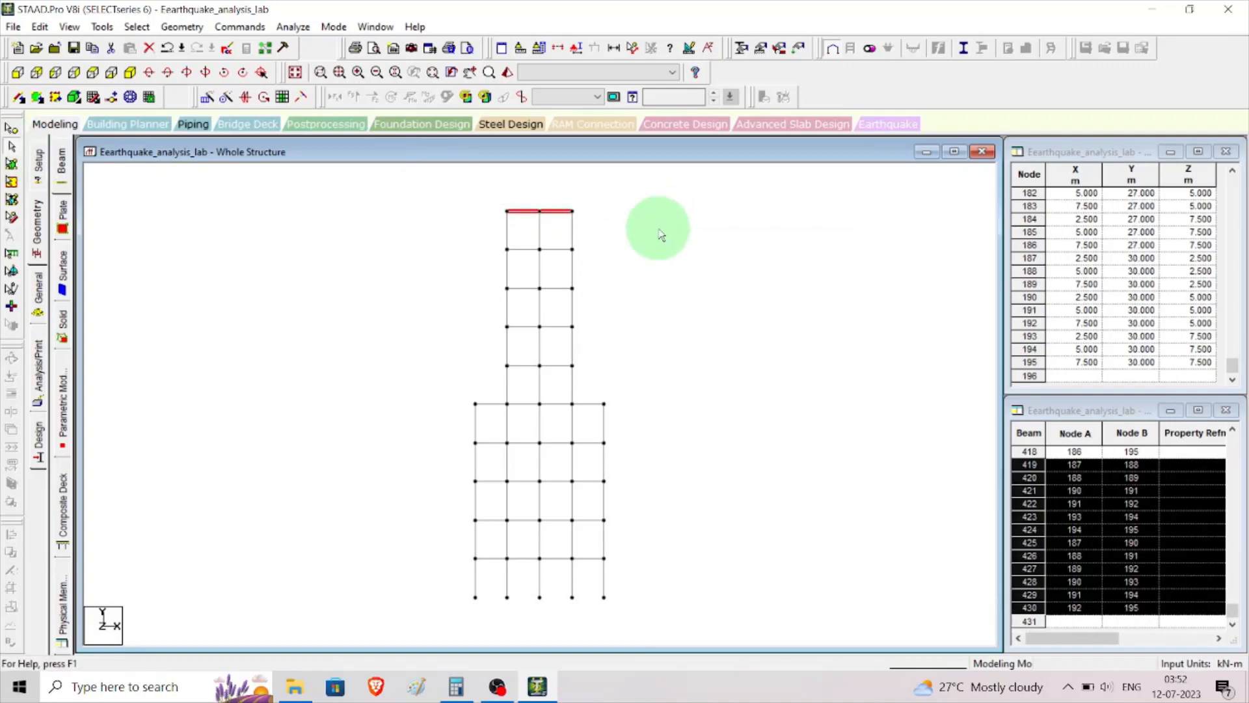
right_click(661, 234)
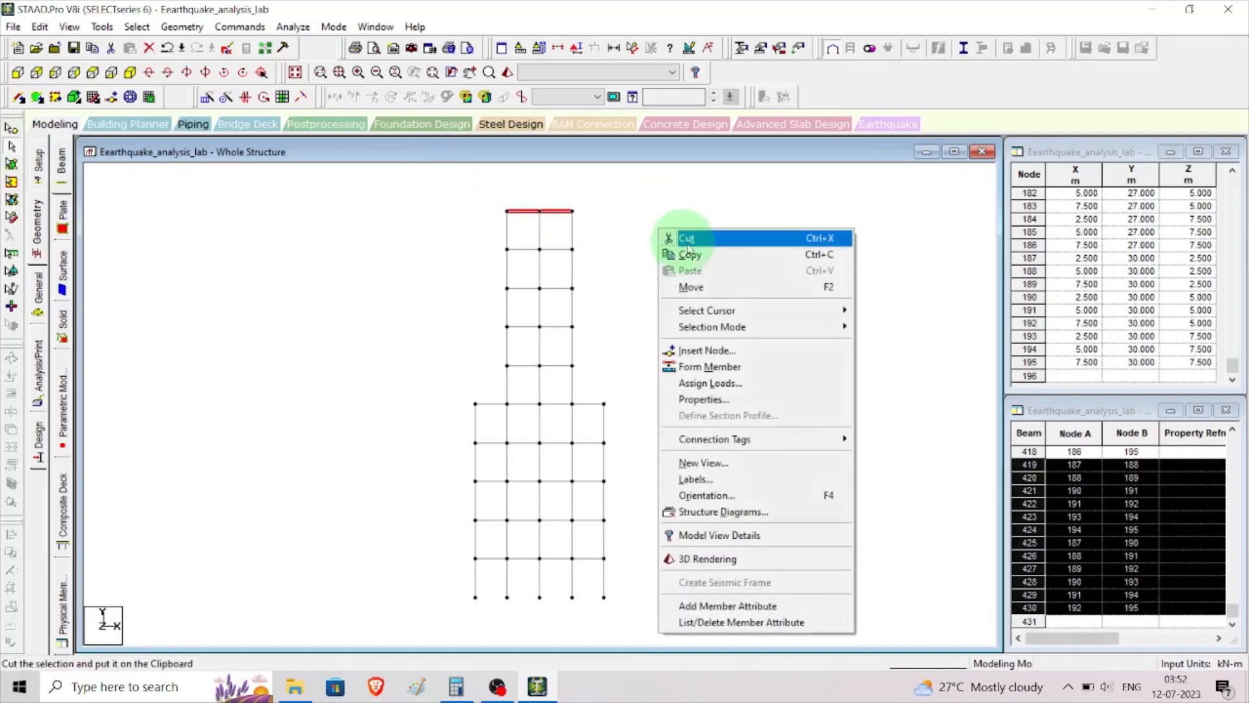
left_click(748, 466)
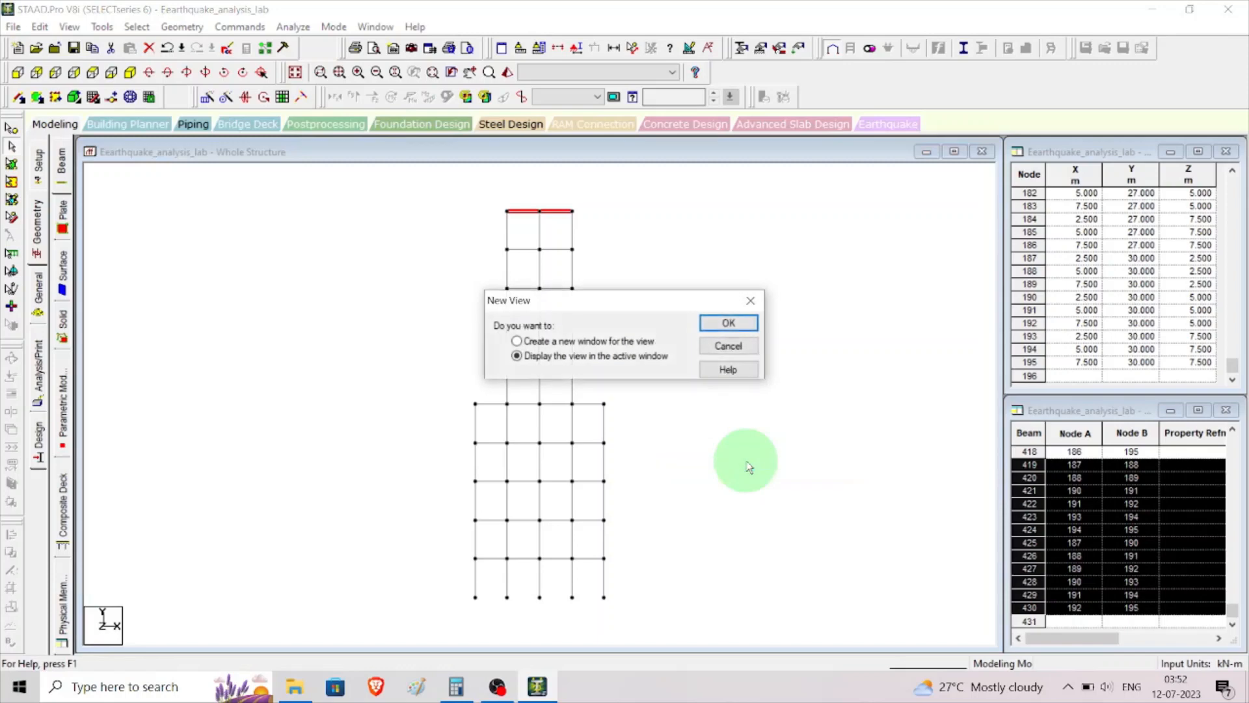
left_click(729, 323)
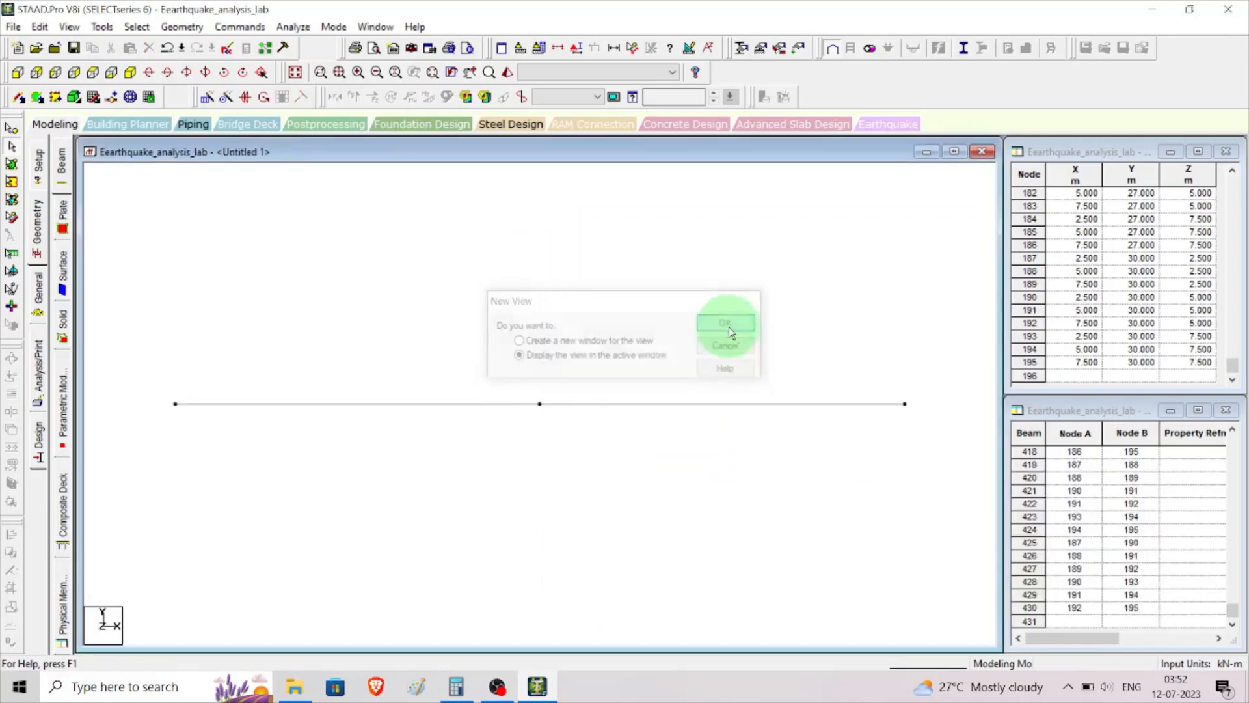
left_click(132, 73)
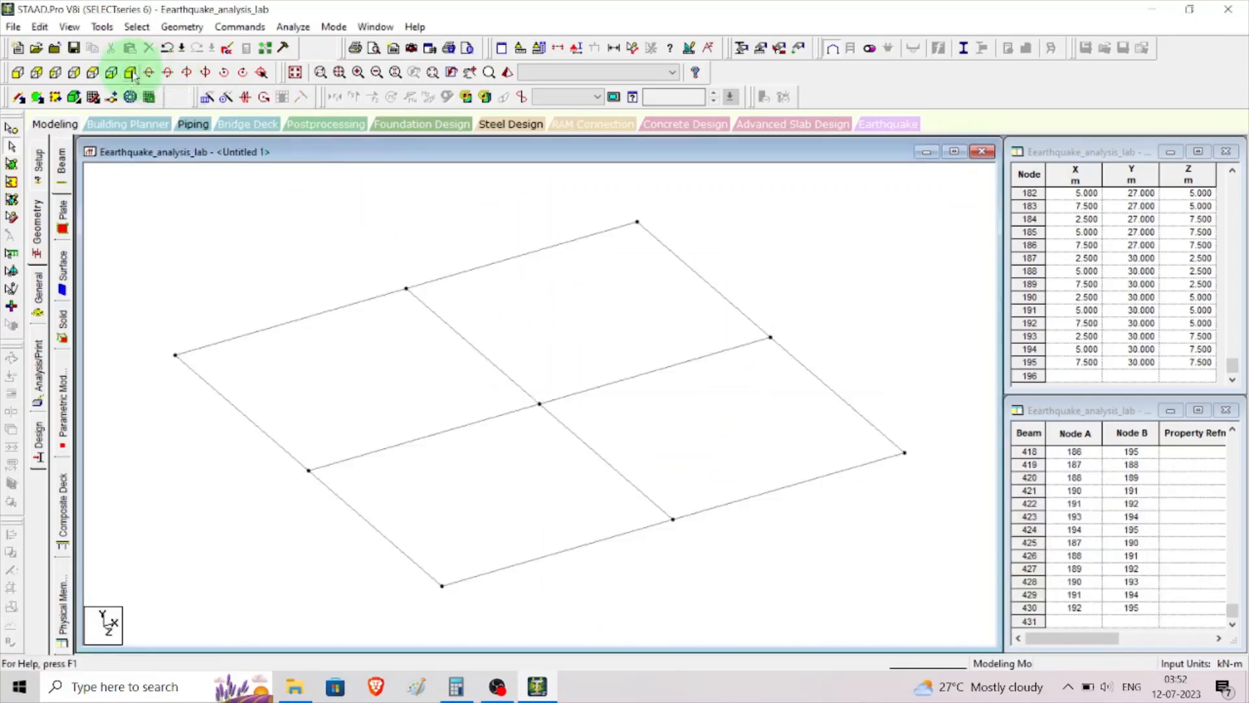
scroll(525, 530, "down", 3)
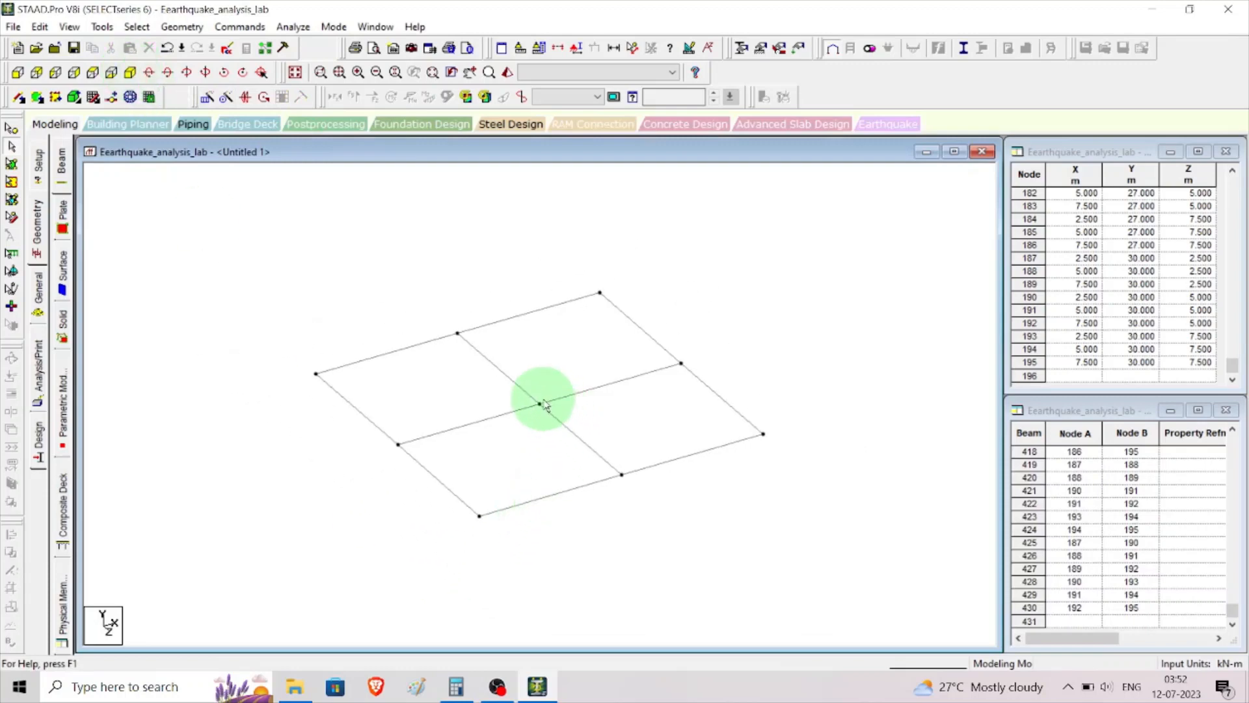
Step: Copy the centre node of the tower roof, paste it 3 m higher in Y, and save the model
left_click(11, 128)
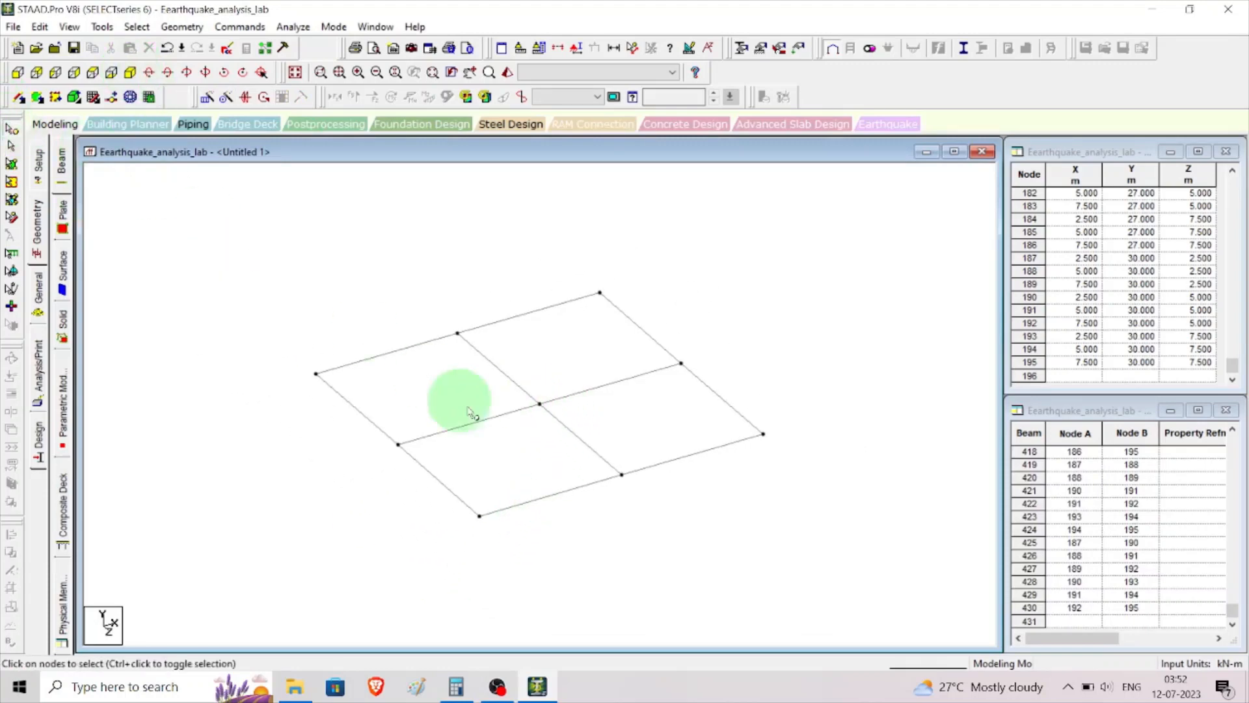
left_click(540, 406)
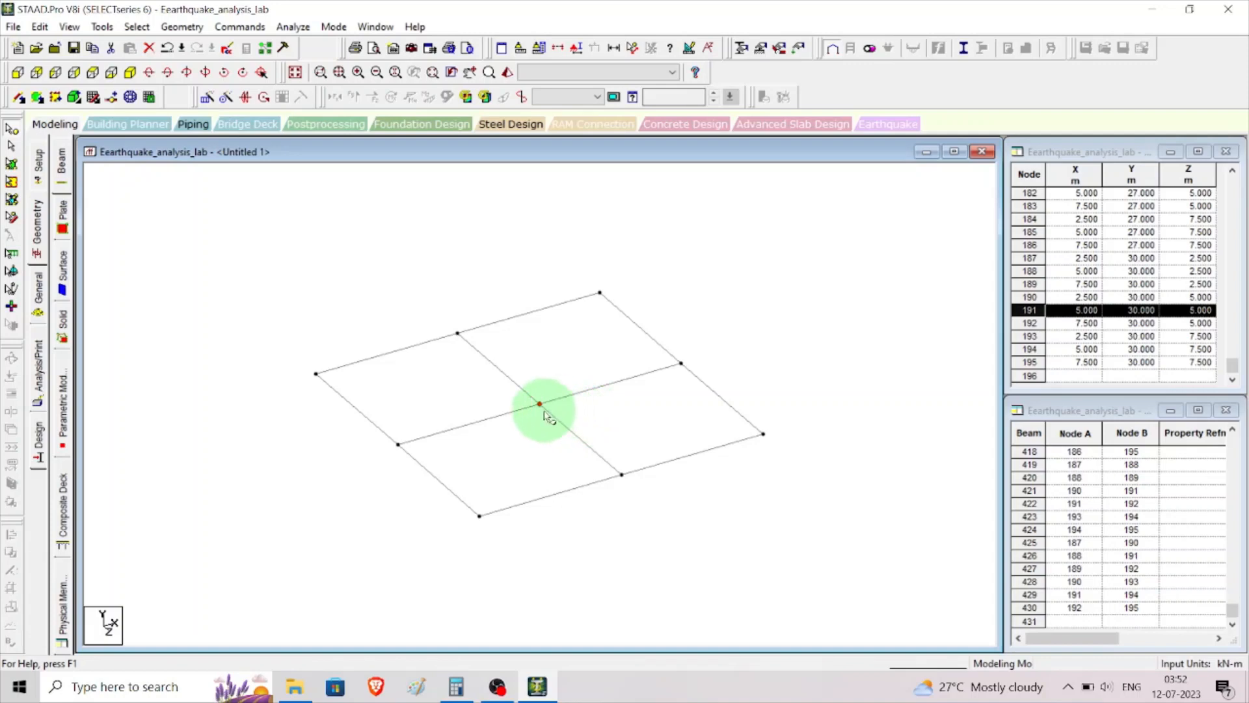
right_click(383, 273)
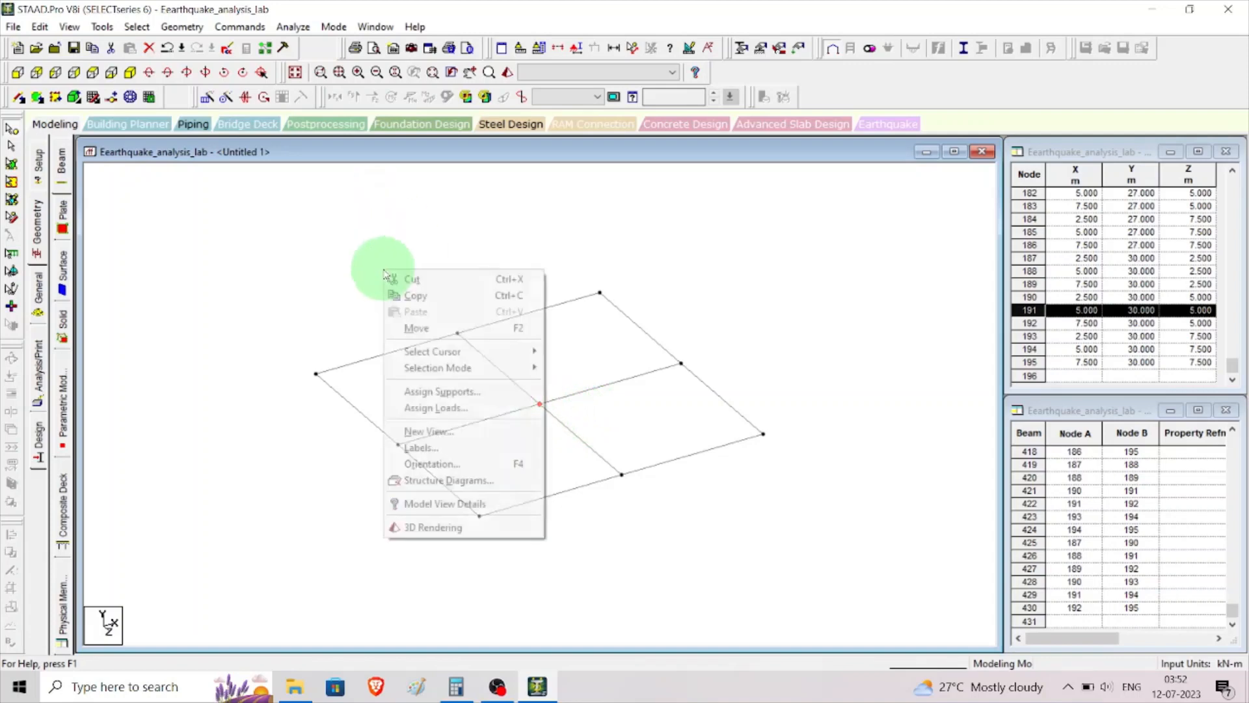
left_click(407, 295)
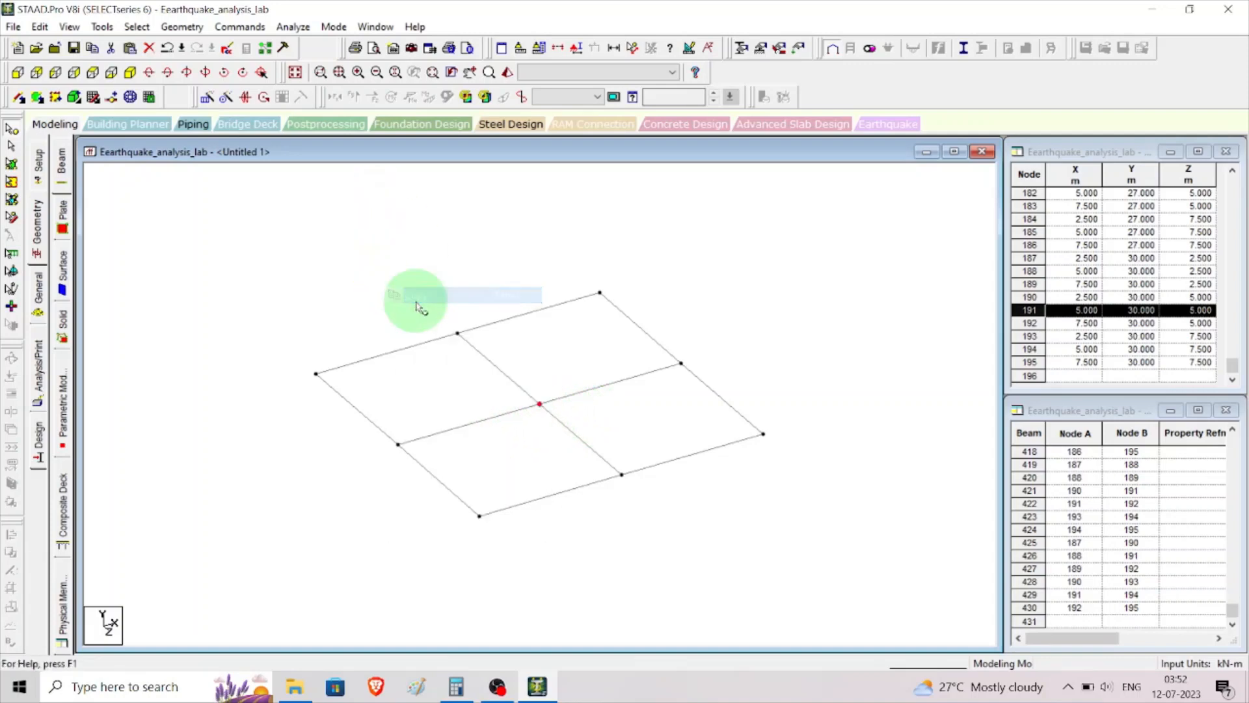
right_click(388, 255)
left_click(453, 297)
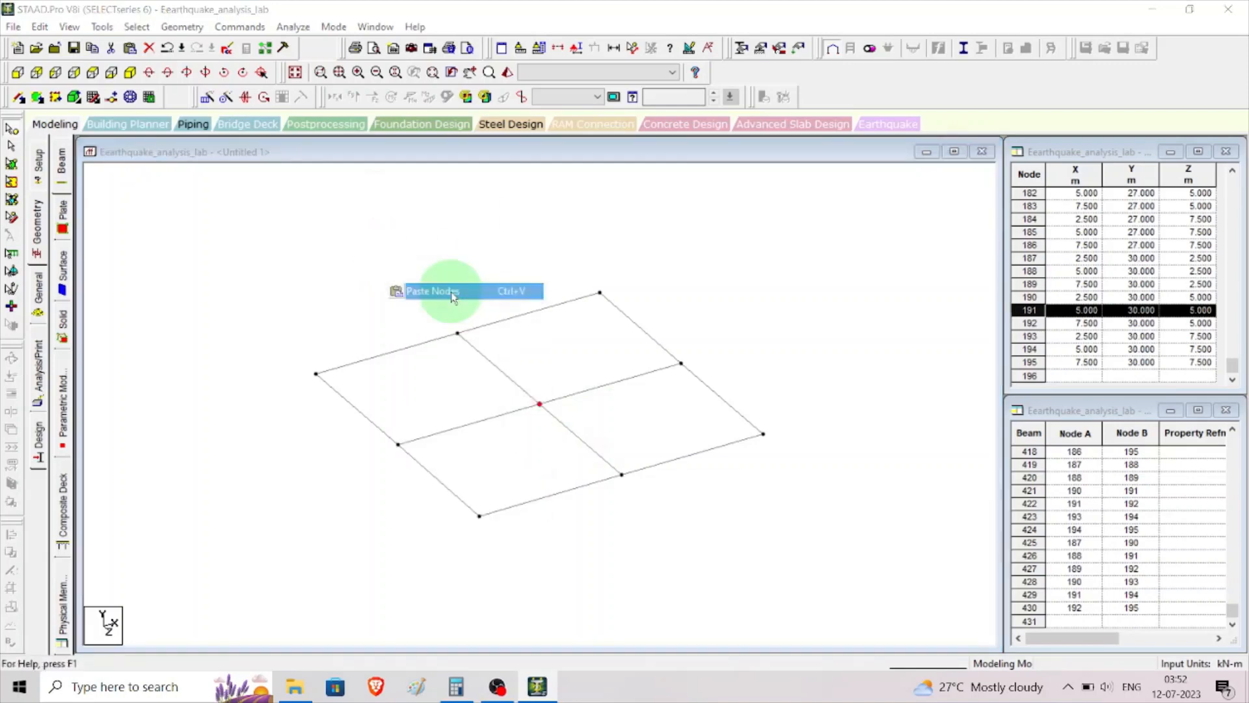
left_click_drag(551, 376, 519, 375)
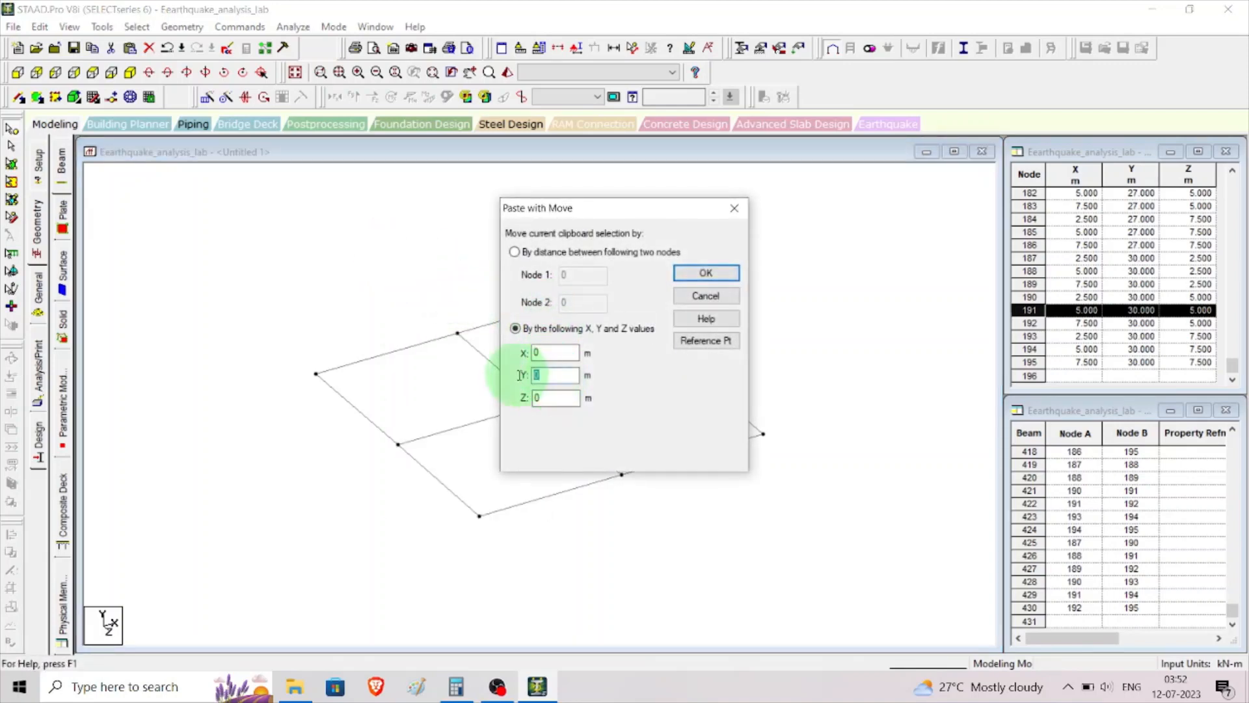
type("3")
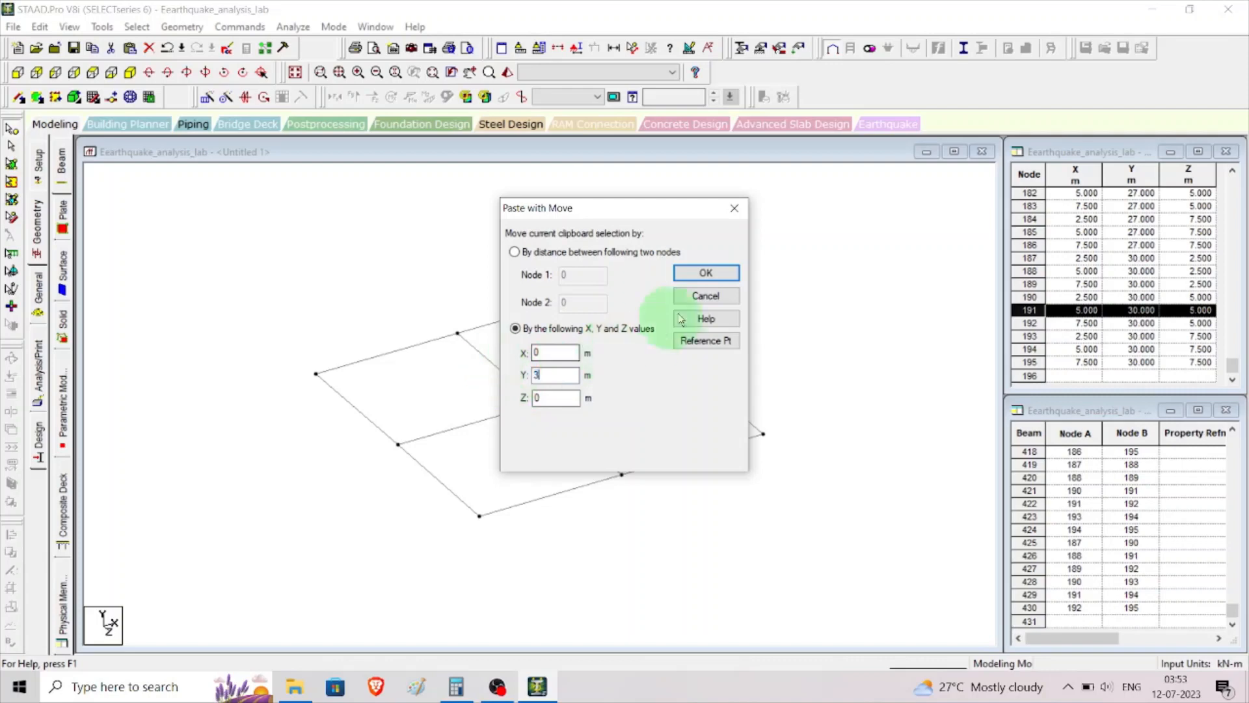
left_click(726, 276)
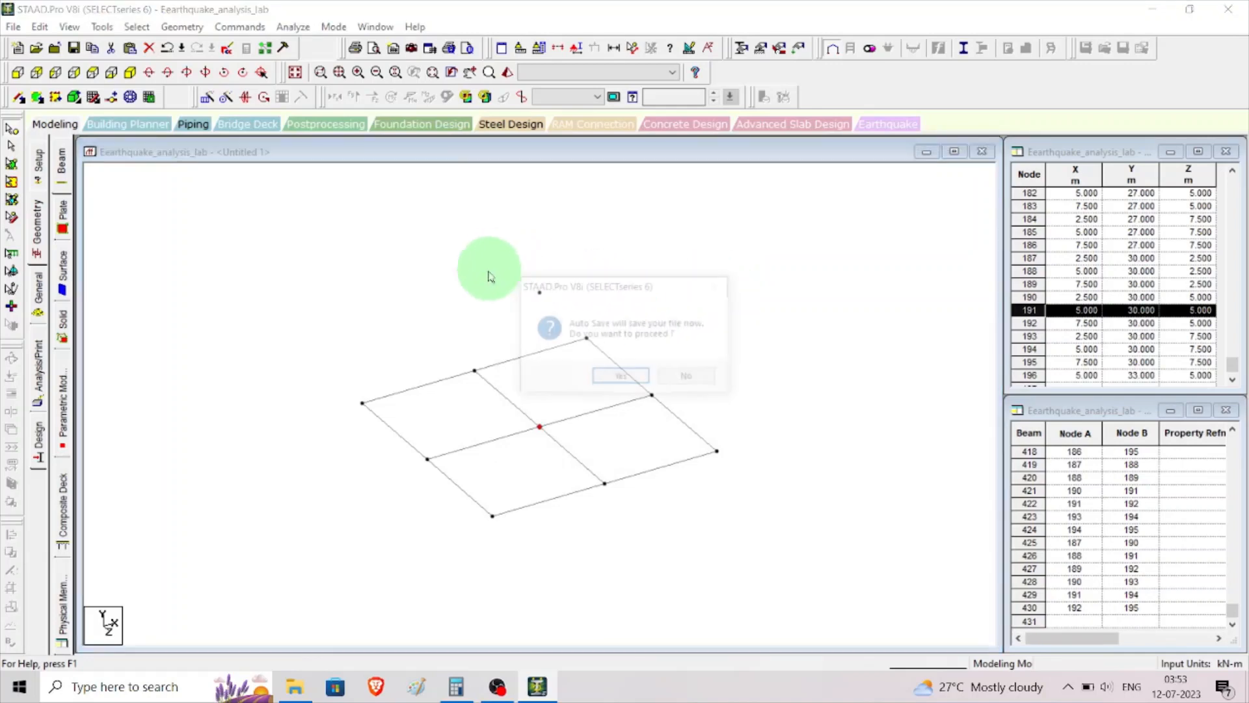
left_click(633, 377)
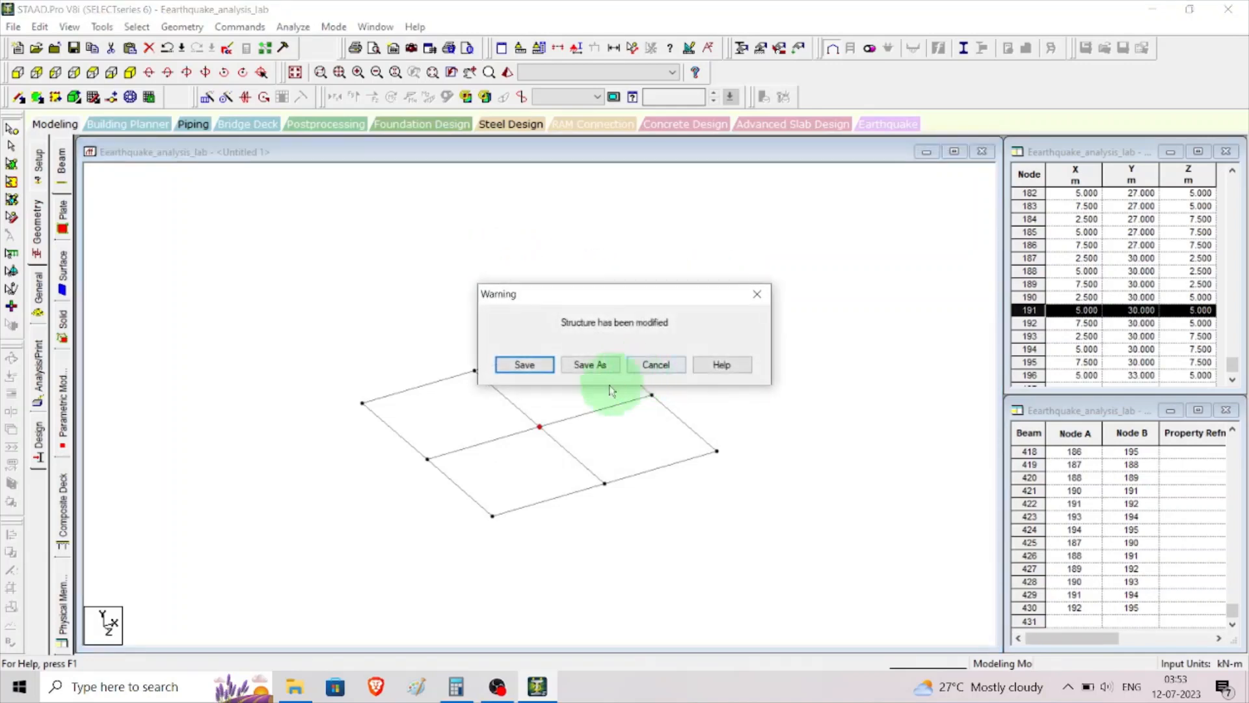
left_click(524, 365)
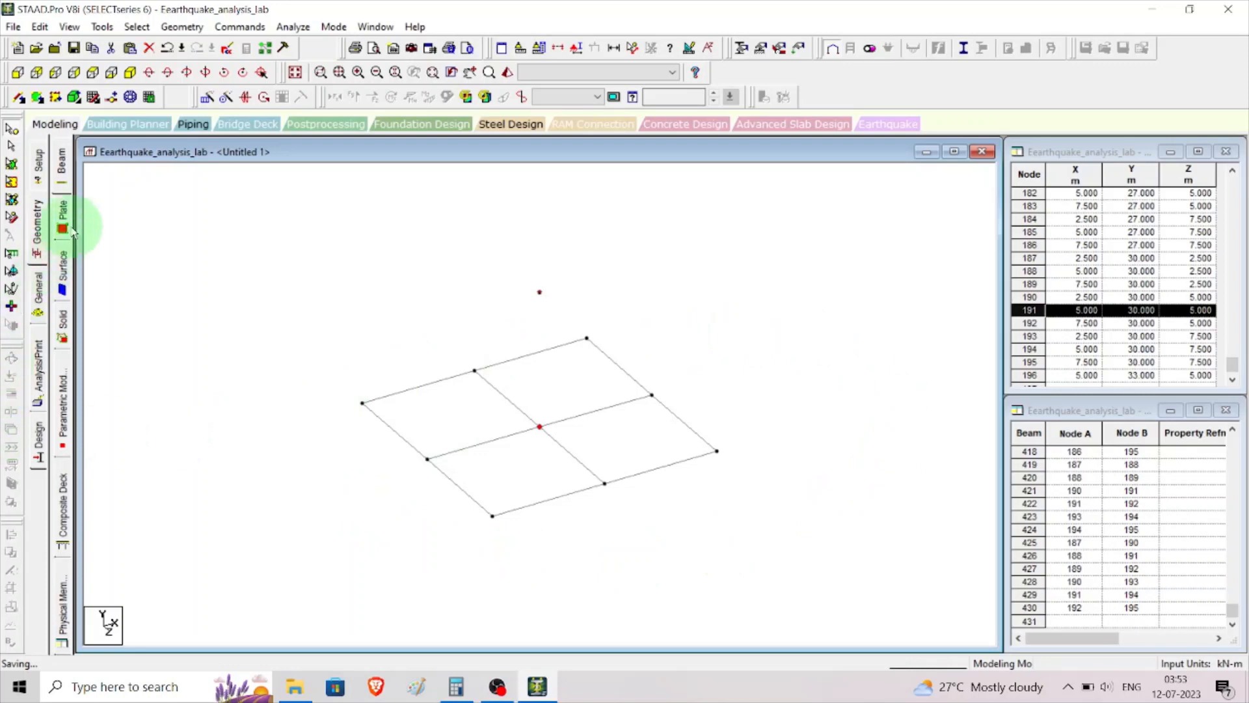
Step: Add sloping beams from the eight perimeter nodes of the tower roof grid to the apex node above its centre
left_click(19, 99)
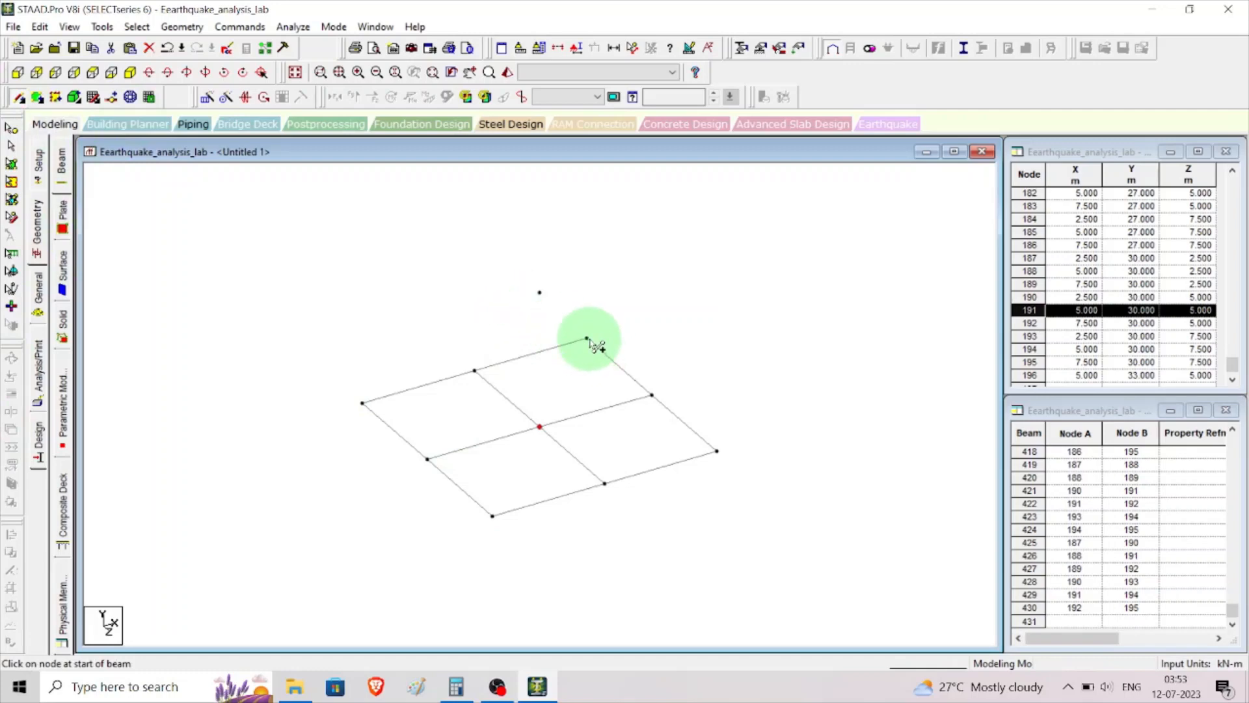
left_click_drag(587, 338, 539, 292)
left_click_drag(652, 394, 539, 293)
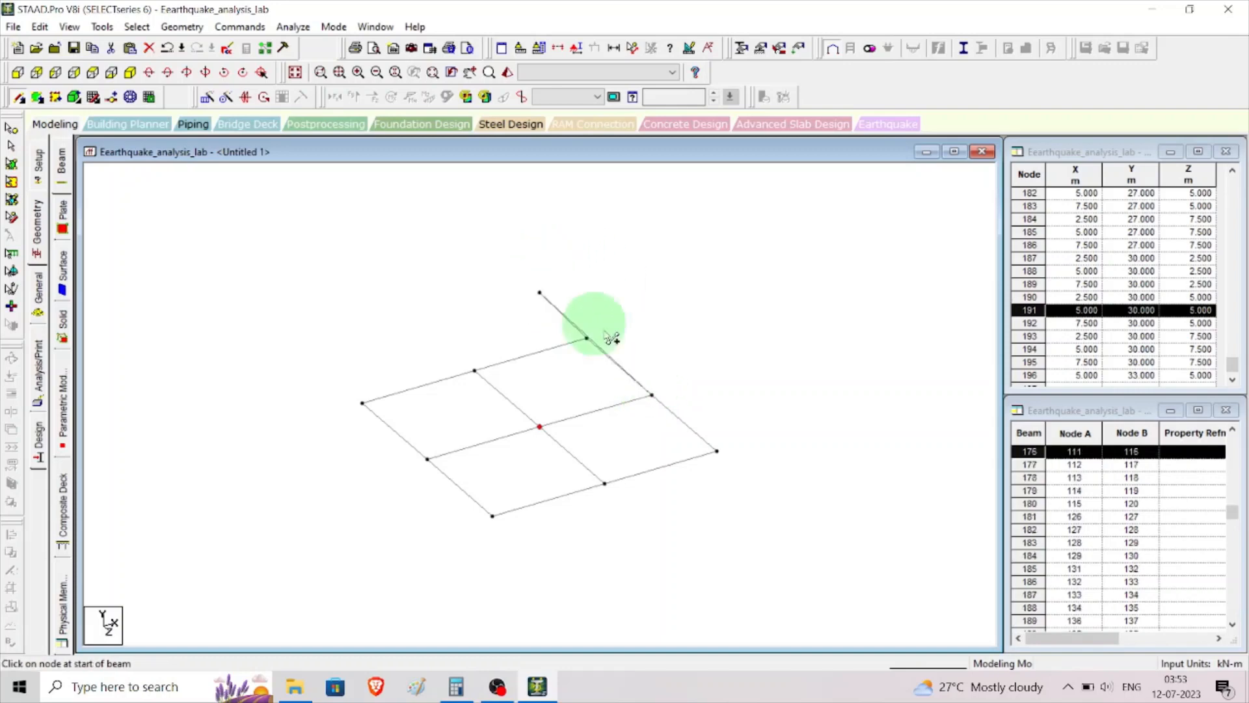
left_click_drag(717, 450, 540, 292)
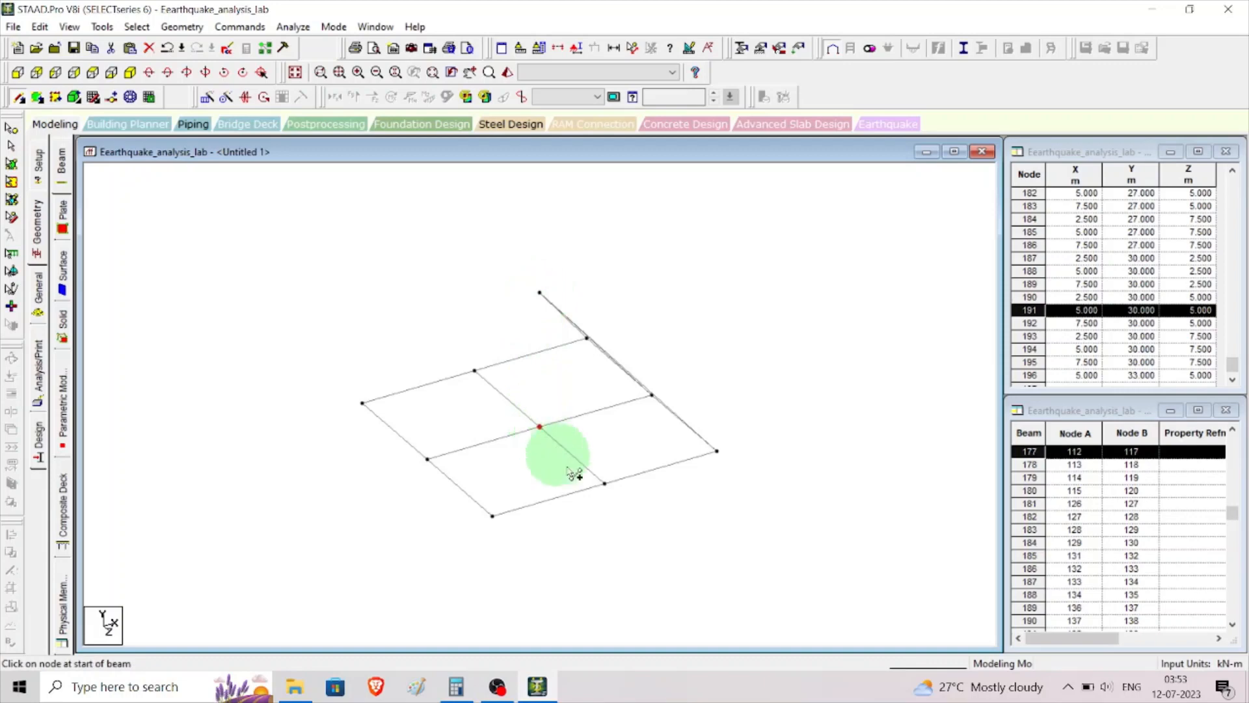
left_click_drag(605, 484, 546, 295)
left_click_drag(475, 372, 539, 292)
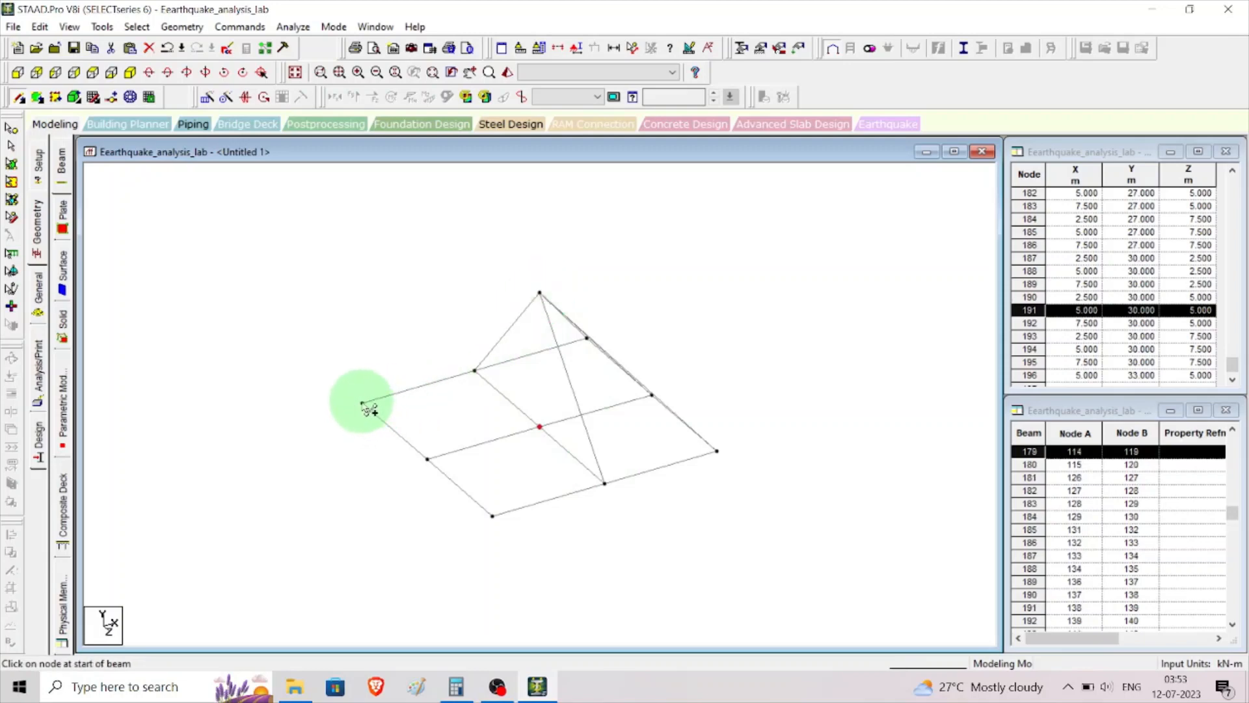
left_click_drag(363, 403, 547, 296)
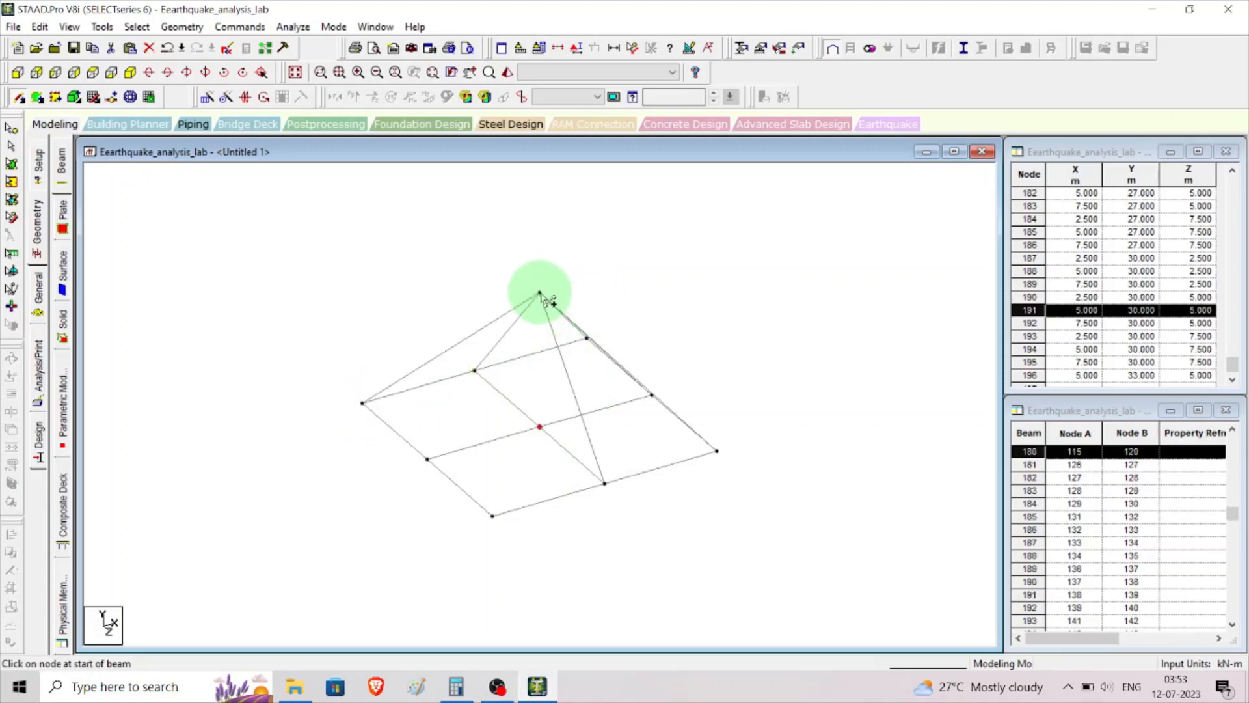
left_click_drag(427, 459, 558, 315)
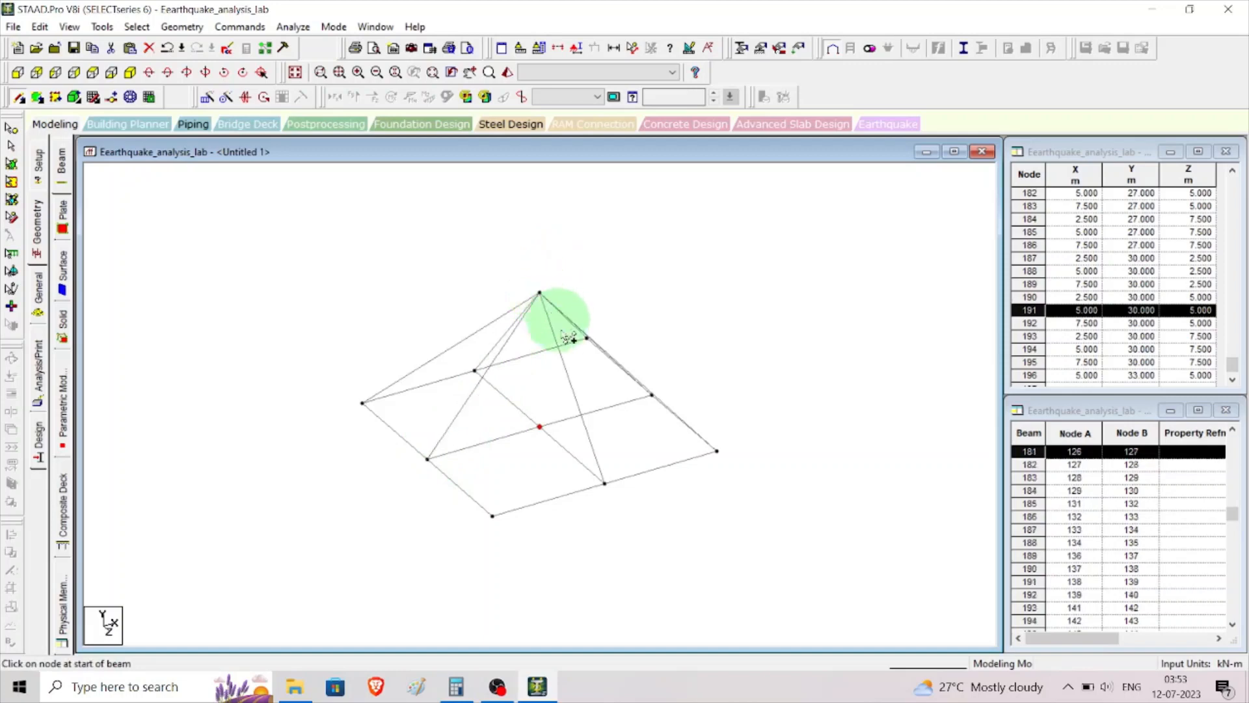
left_click_drag(493, 516, 547, 298)
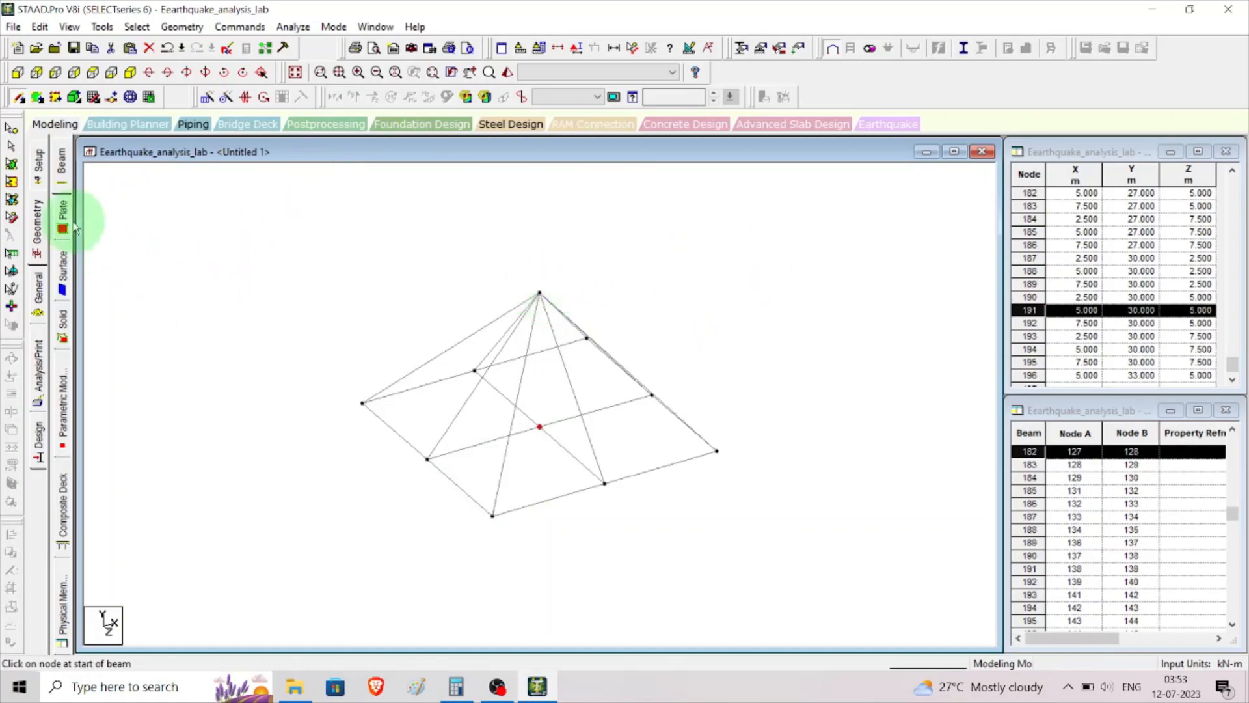
Step: Inspect the pyramidal roof from the front and isometrically, rotating the viewpoint around it to check all the sloping beams
left_click(18, 75)
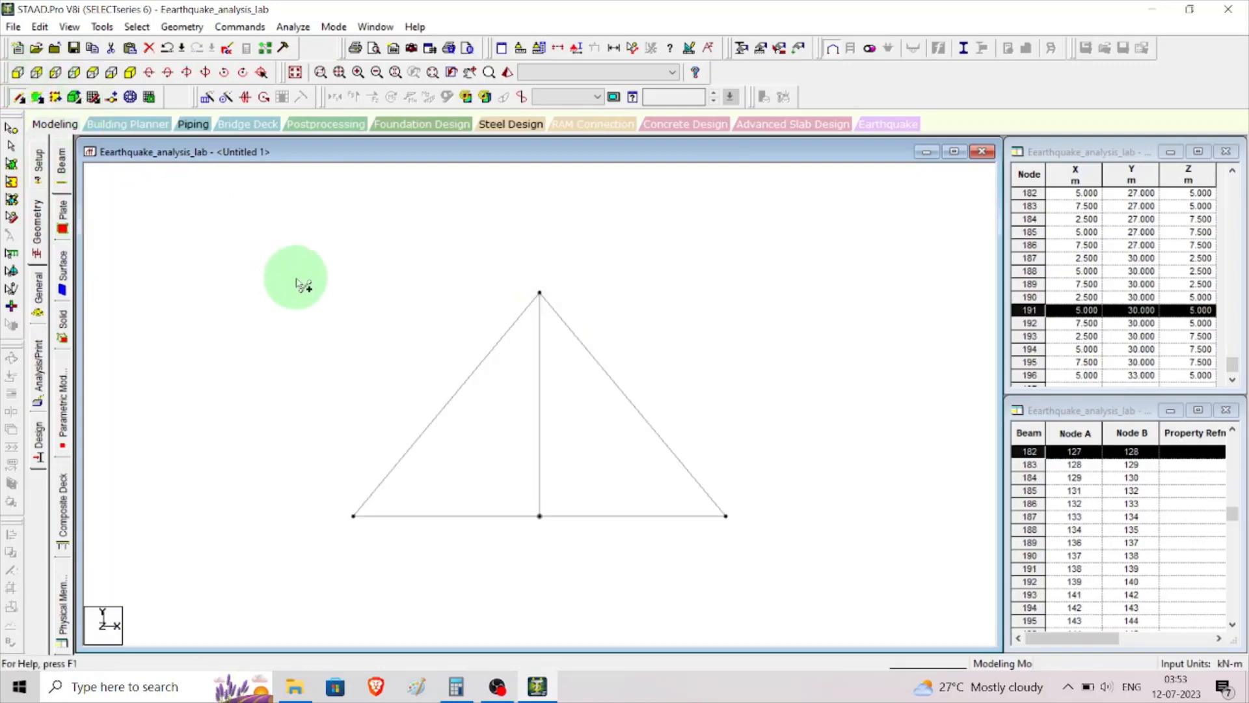
left_click(131, 72)
left_click(188, 72)
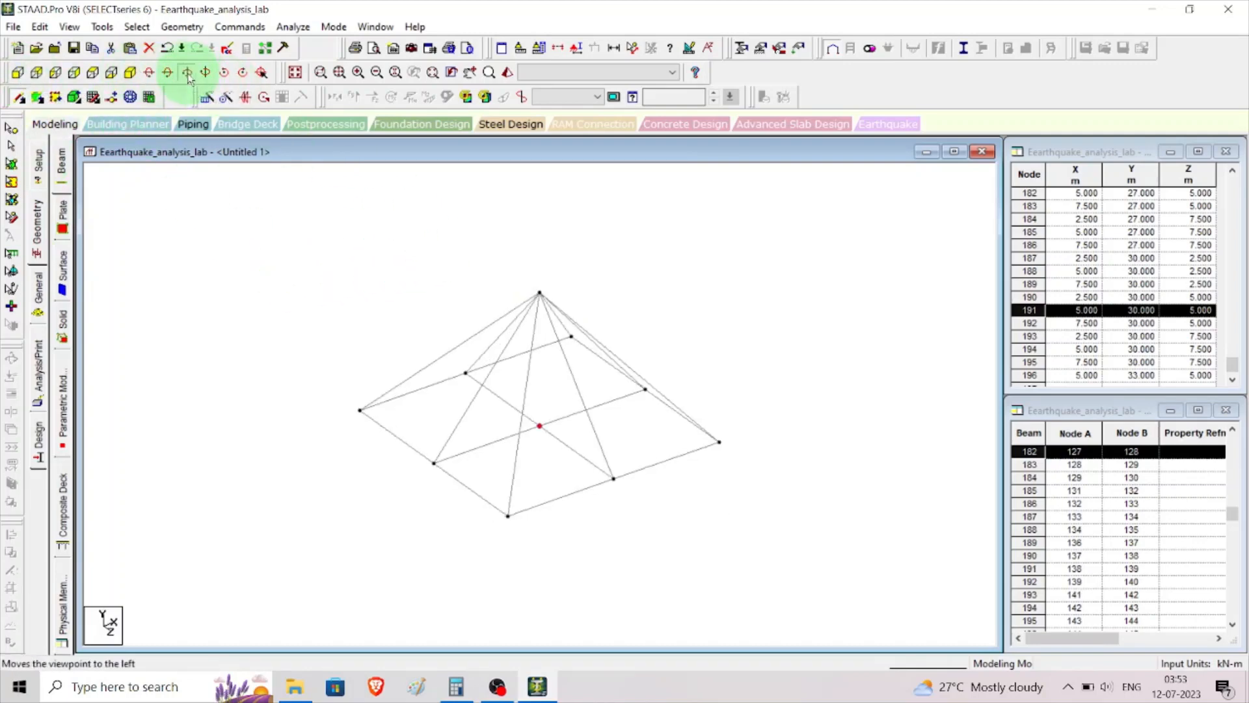
left_click(188, 76)
left_click(188, 77)
left_click(188, 76)
left_click(188, 76)
left_click(189, 76)
left_click(188, 76)
left_click(188, 76)
left_click(188, 76)
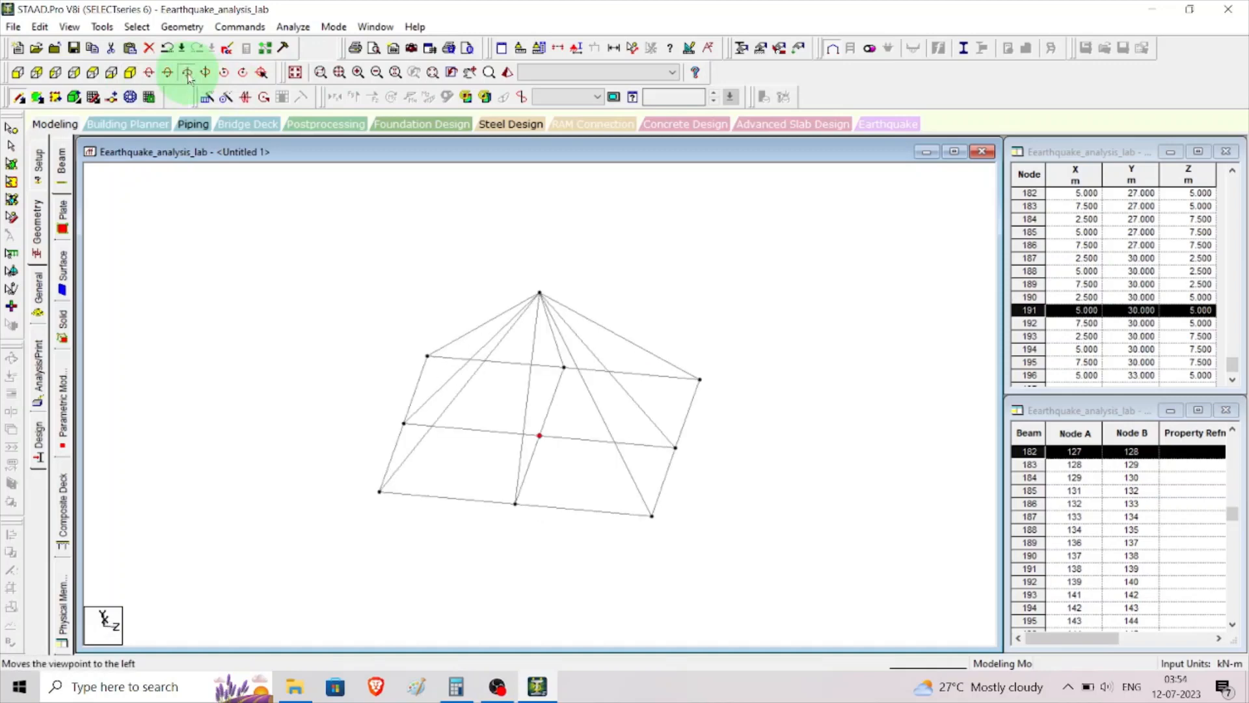
left_click(188, 76)
left_click(188, 77)
left_click(188, 76)
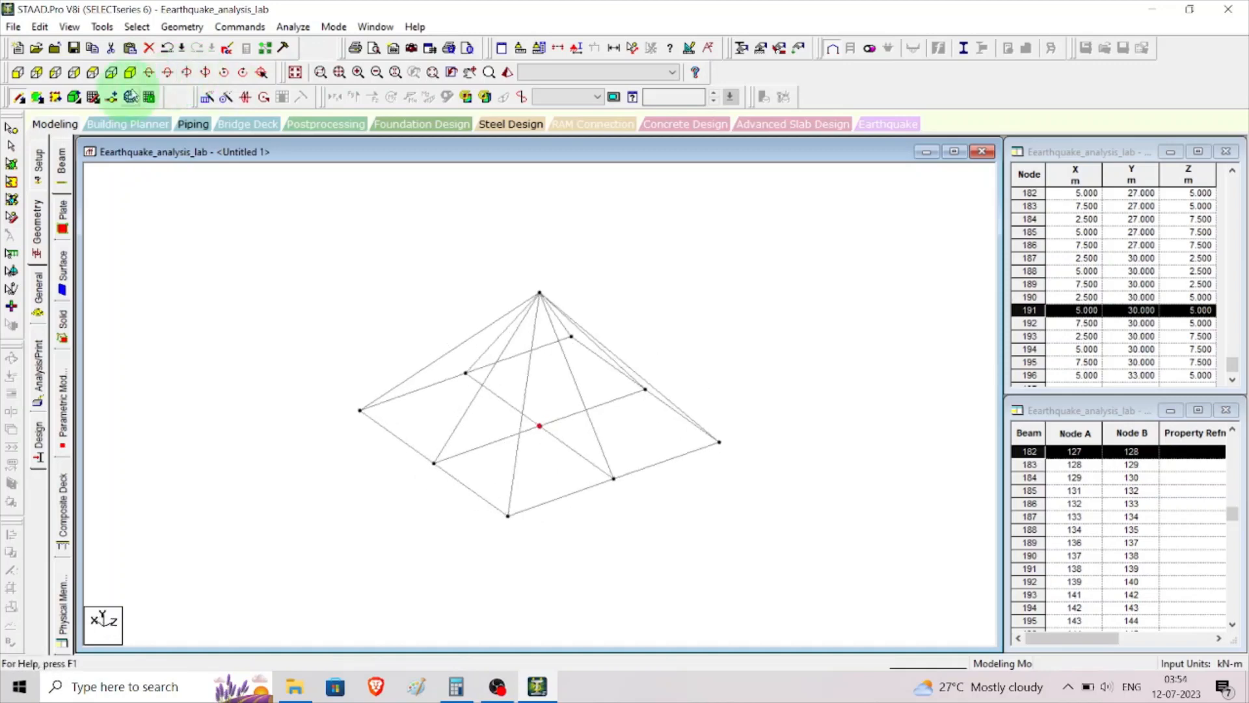
left_click(130, 73)
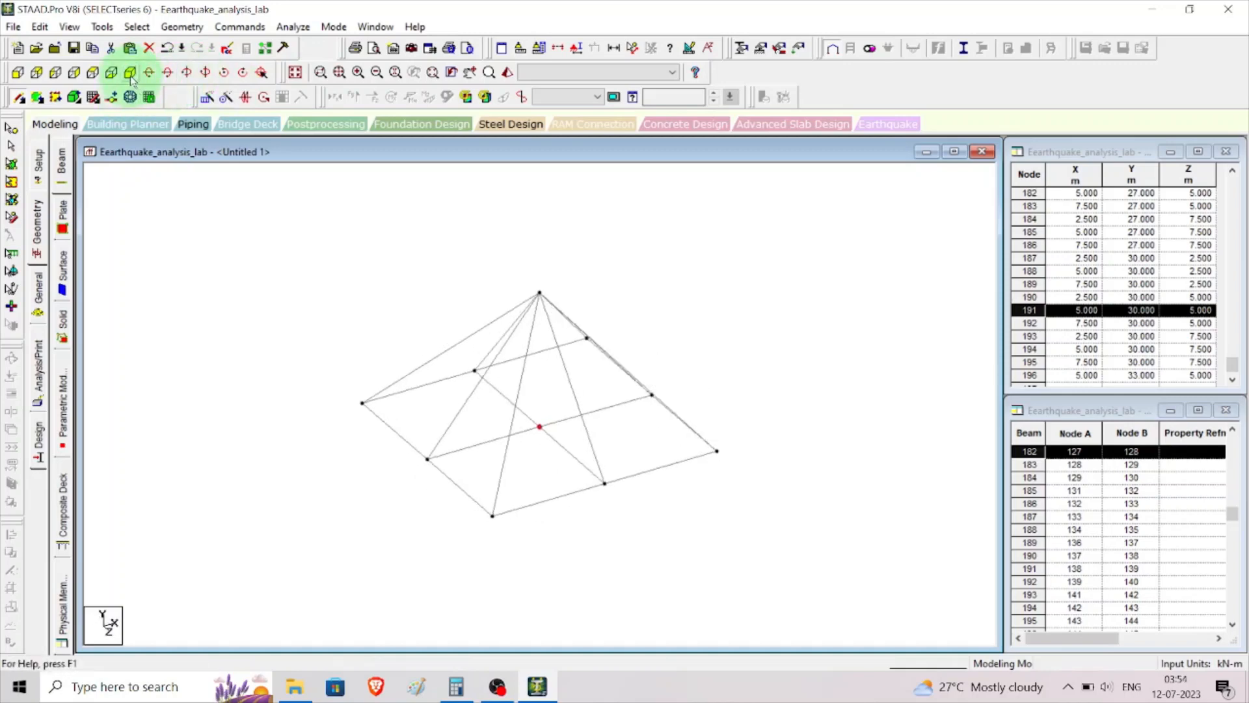
Step: Display the whole structure, clear the node selection, and check the building in front, side and plan views
left_click(296, 74)
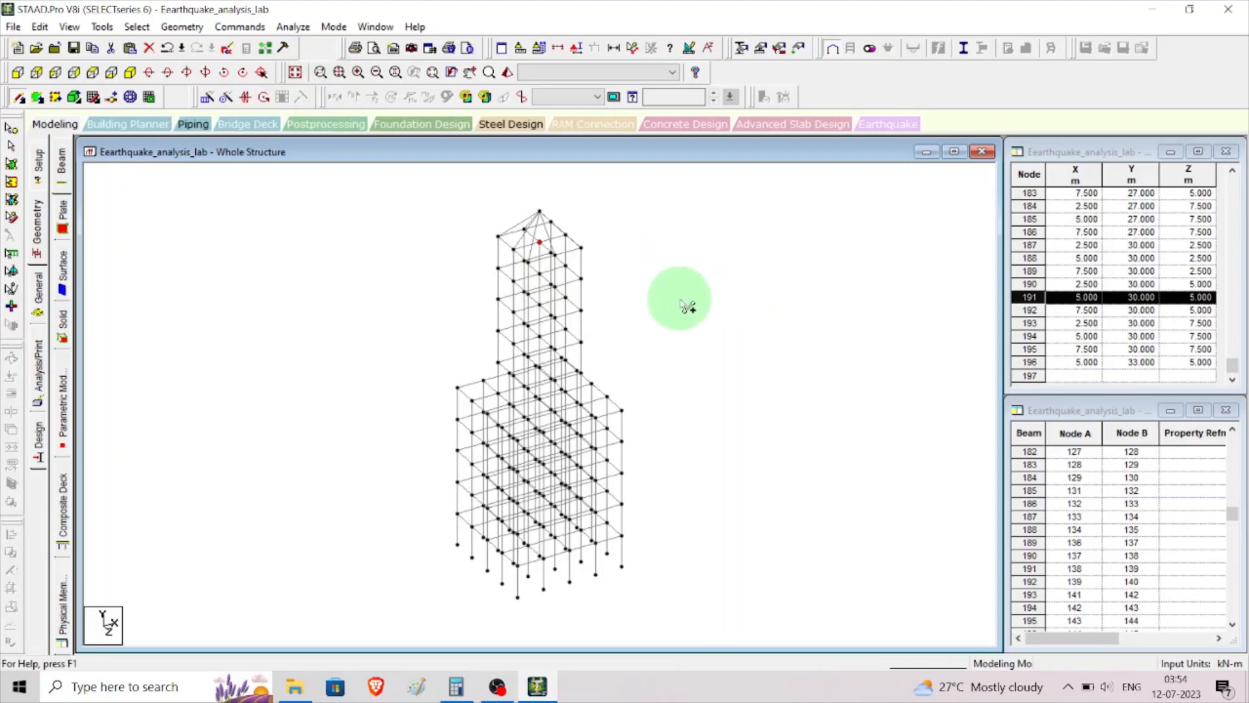
left_click(798, 263)
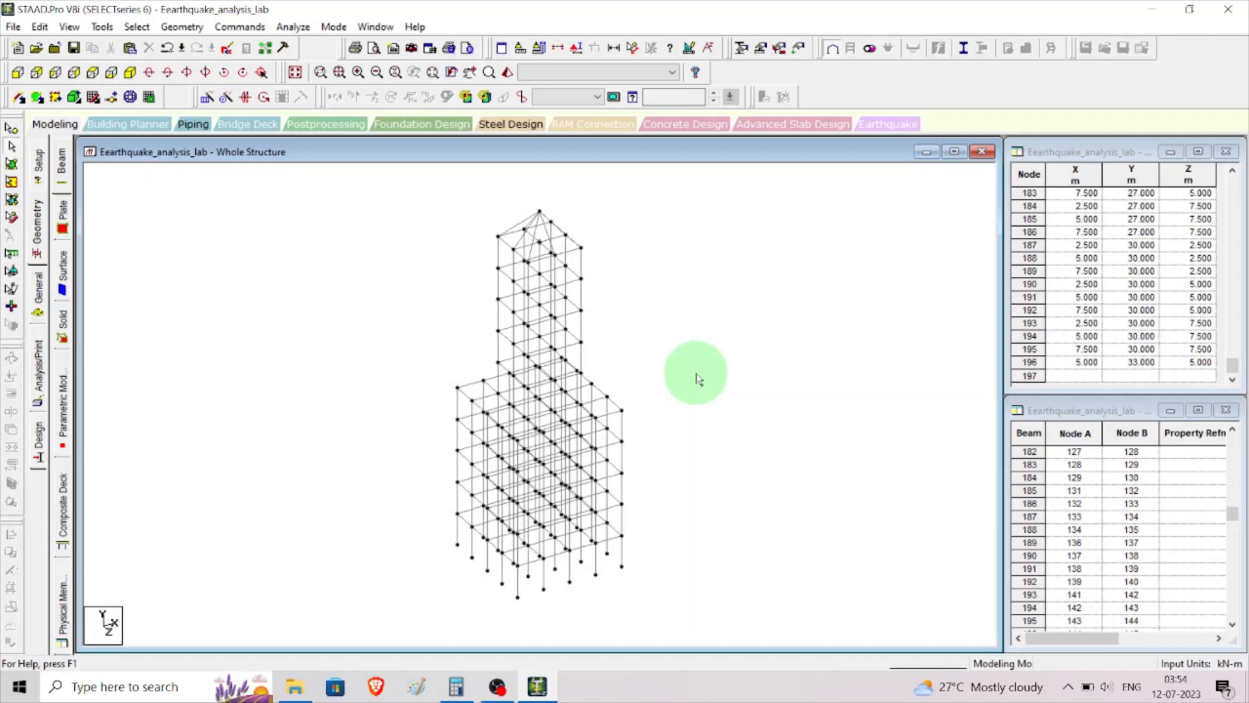
scroll(716, 345, "down", 1)
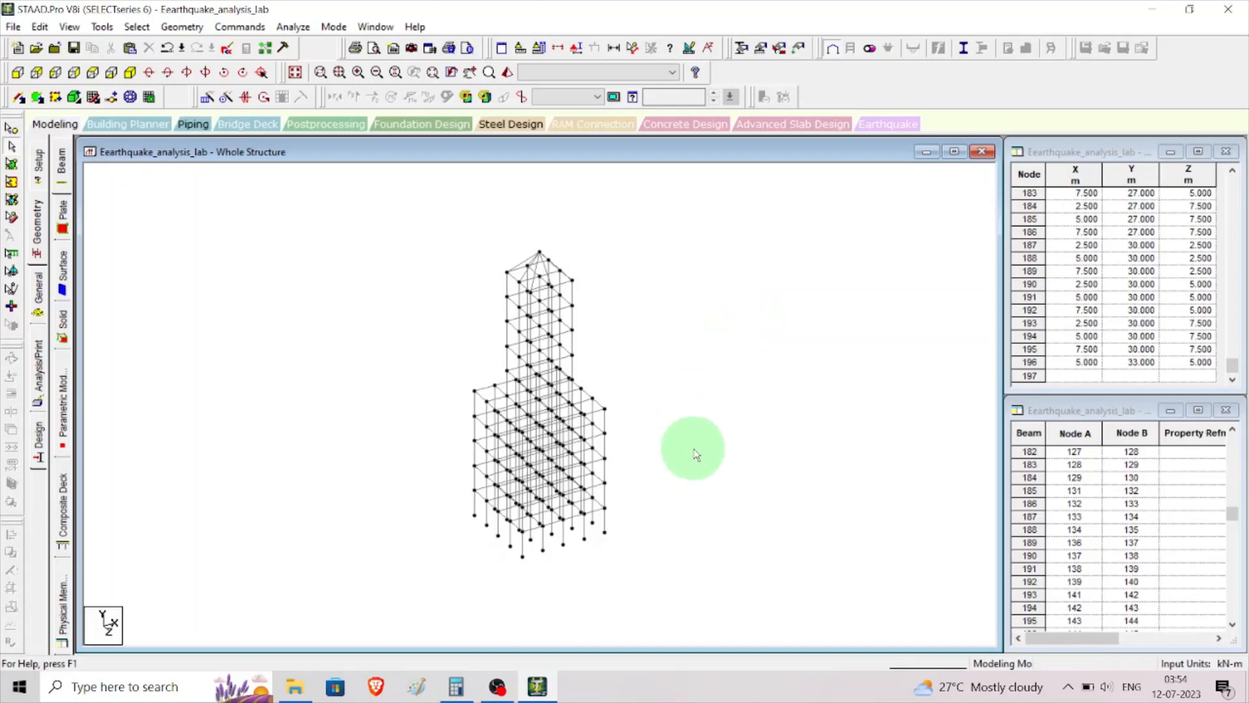
left_click(18, 74)
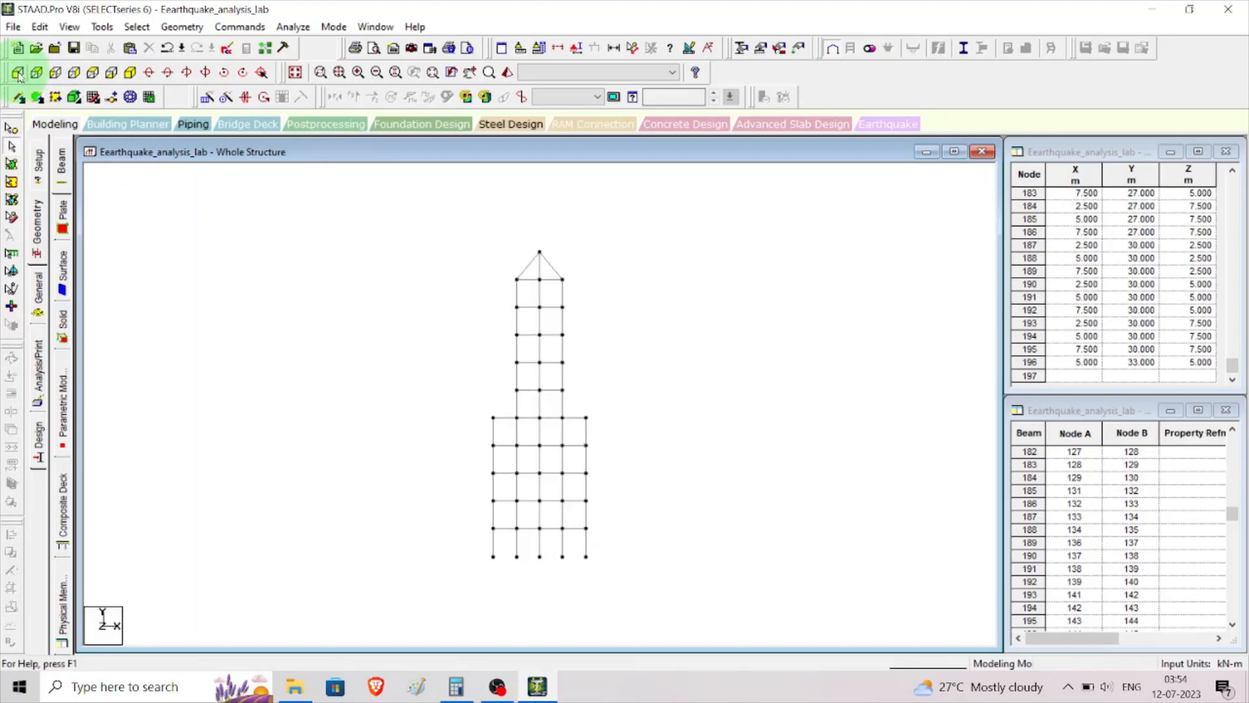
left_click(59, 77)
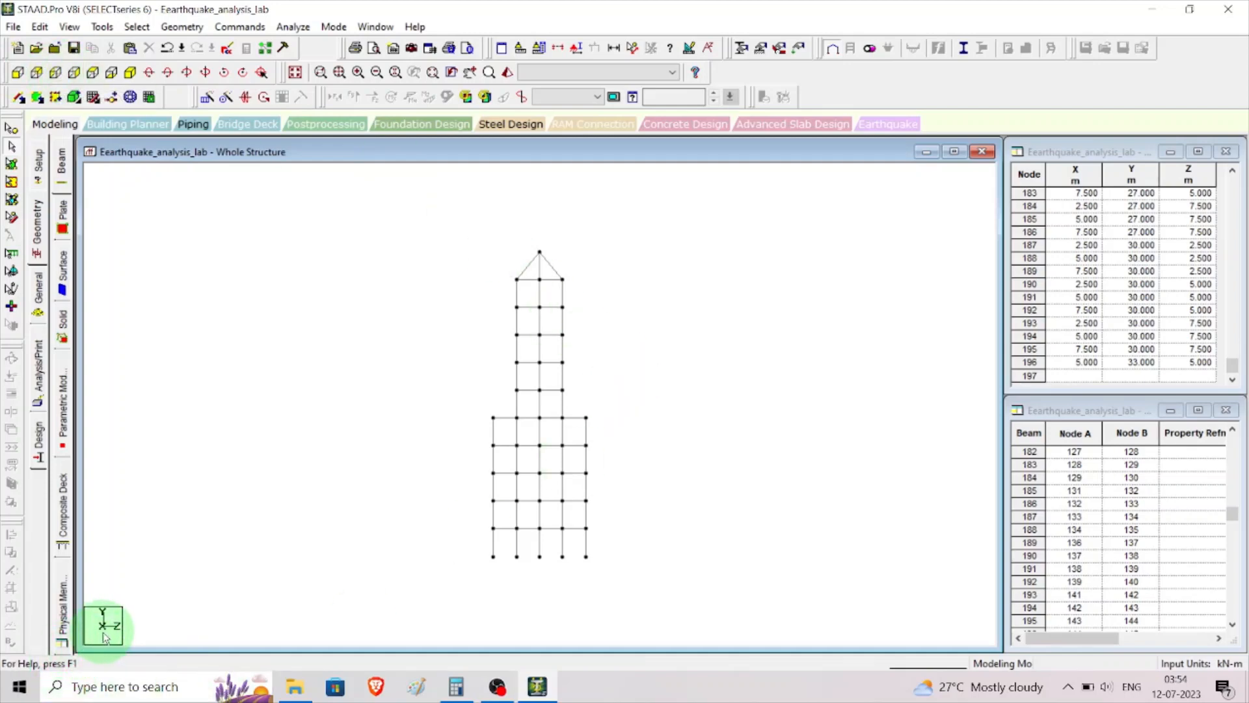
left_click(95, 73)
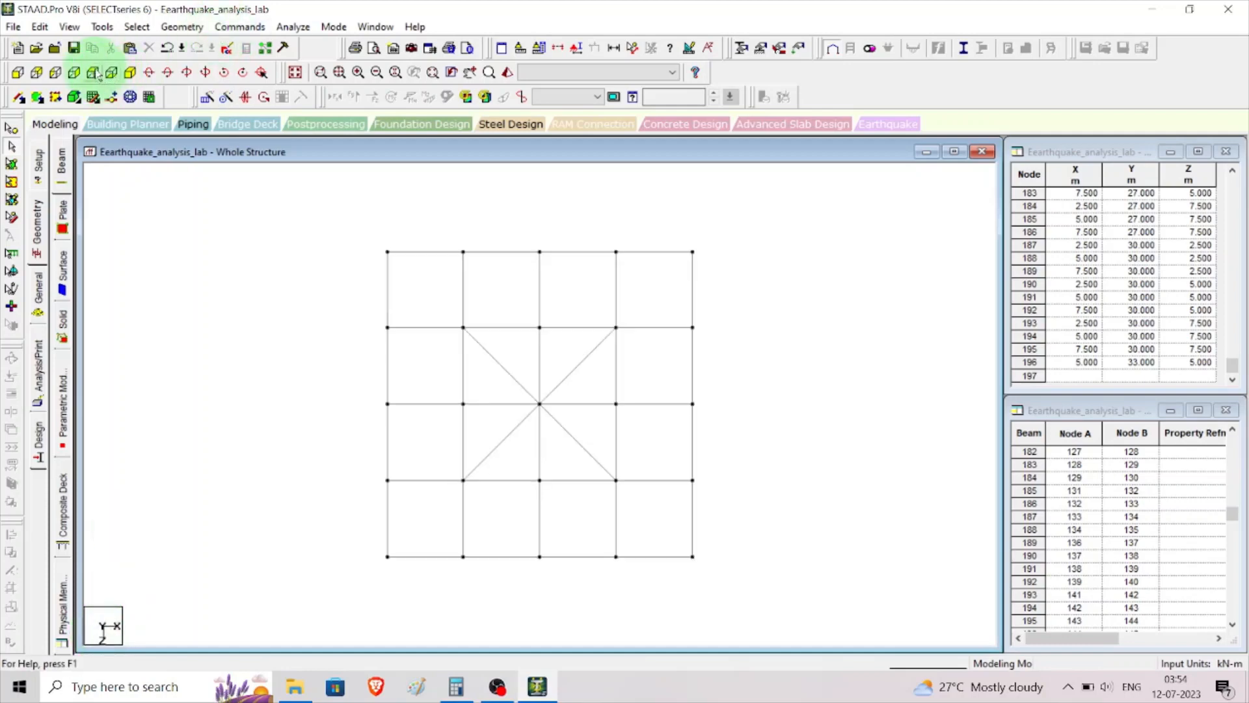
Step: From the side view, select the lowest three storeys of the outermost frame on the positive Z face and return to the isometric view
left_click(56, 74)
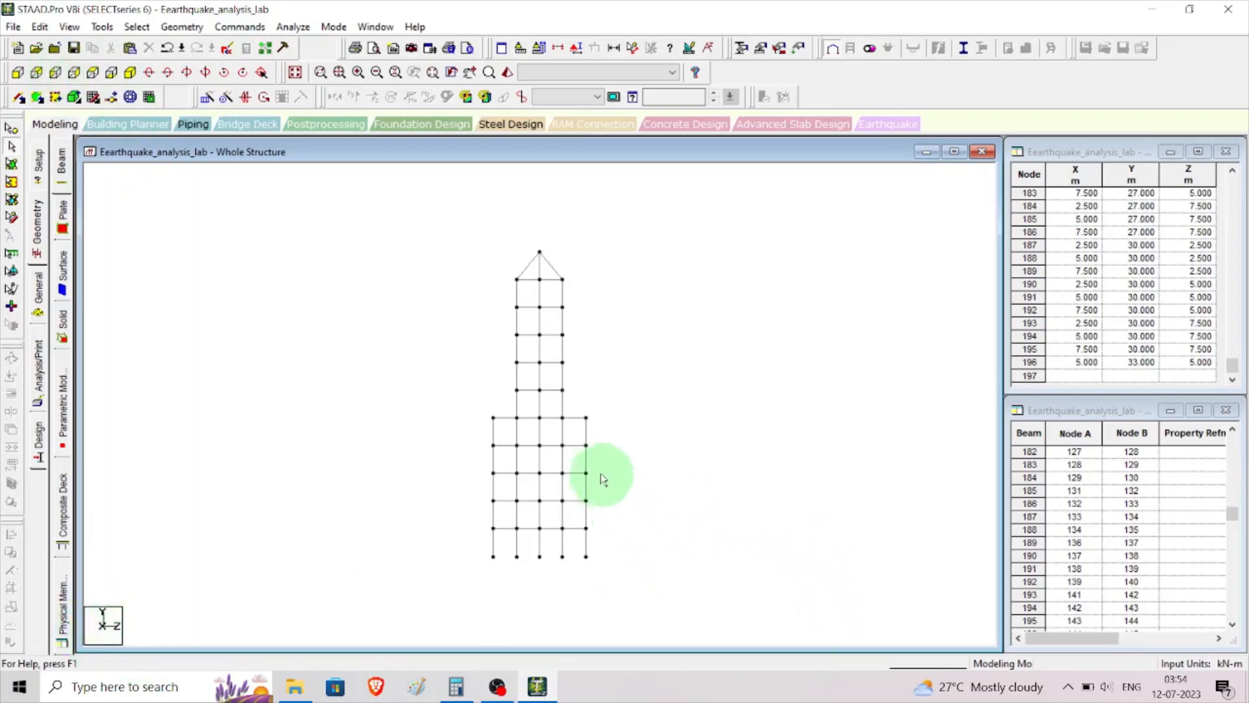
left_click_drag(576, 460, 599, 569)
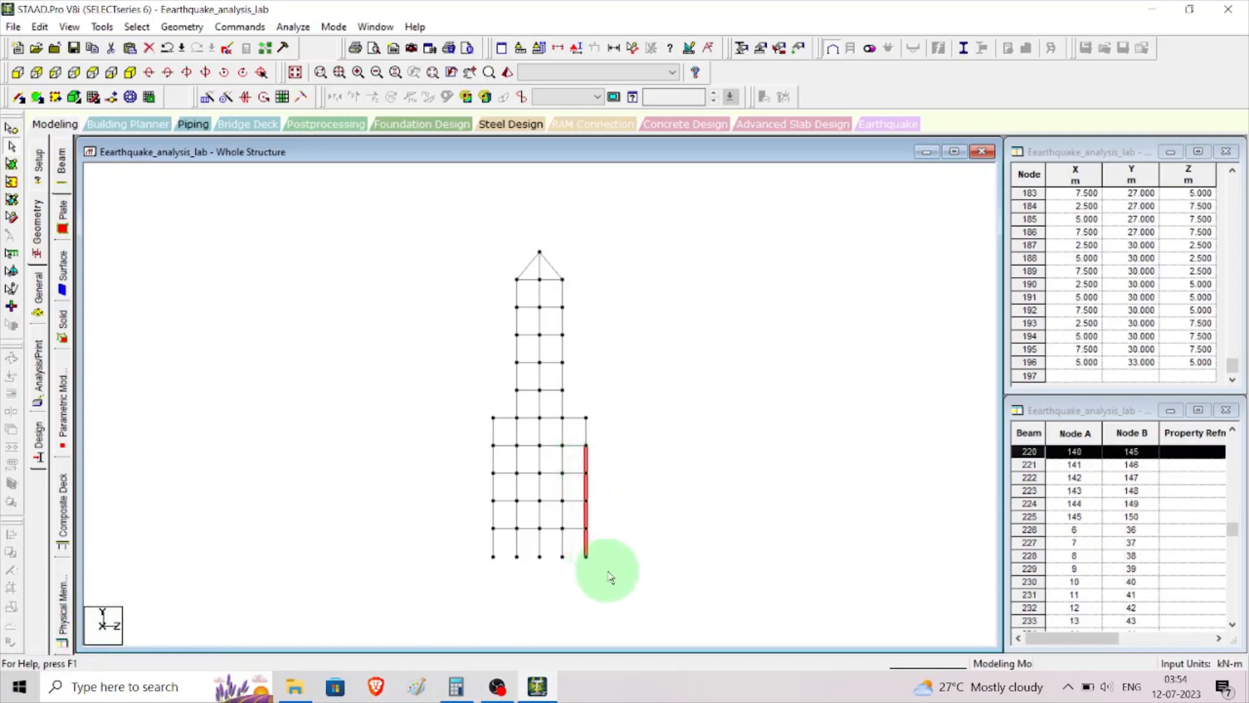
left_click(652, 526)
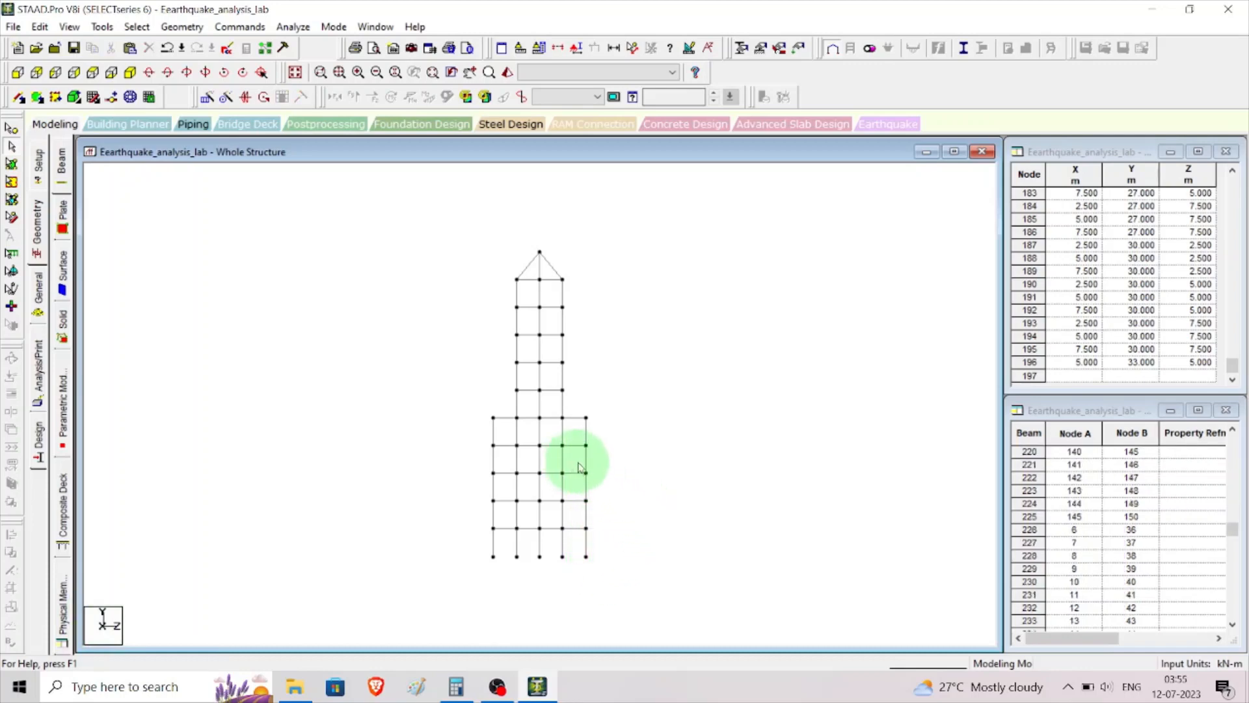
left_click_drag(579, 462, 613, 579)
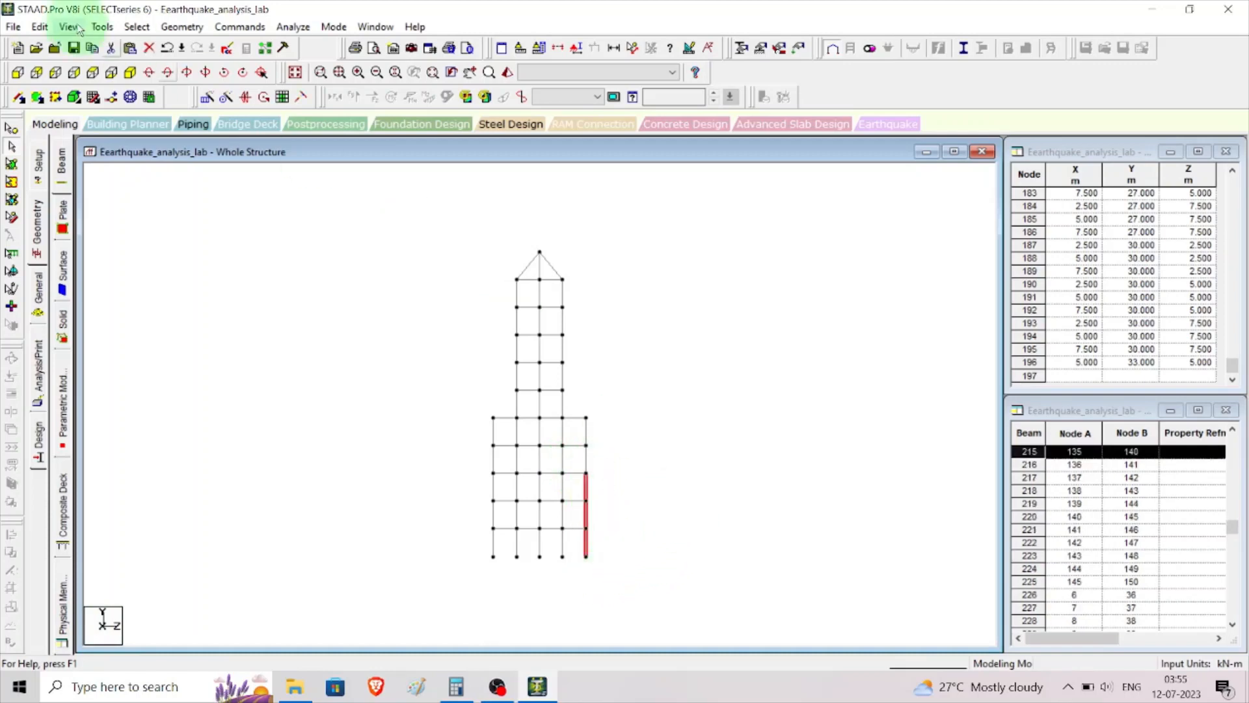
left_click(130, 73)
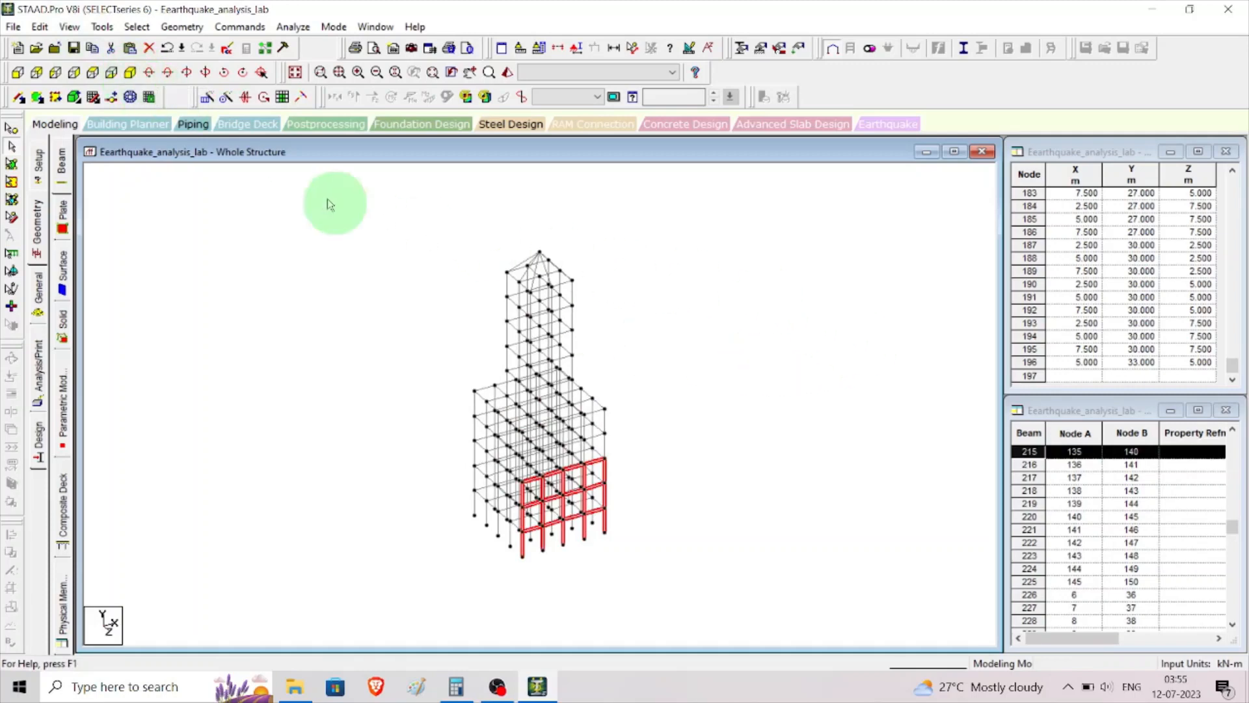
Step: Repeat the selected three-storey frame translationally in global Z with 4 steps at 2.5 m spacing and linked steps, and clear the selection
left_click(181, 28)
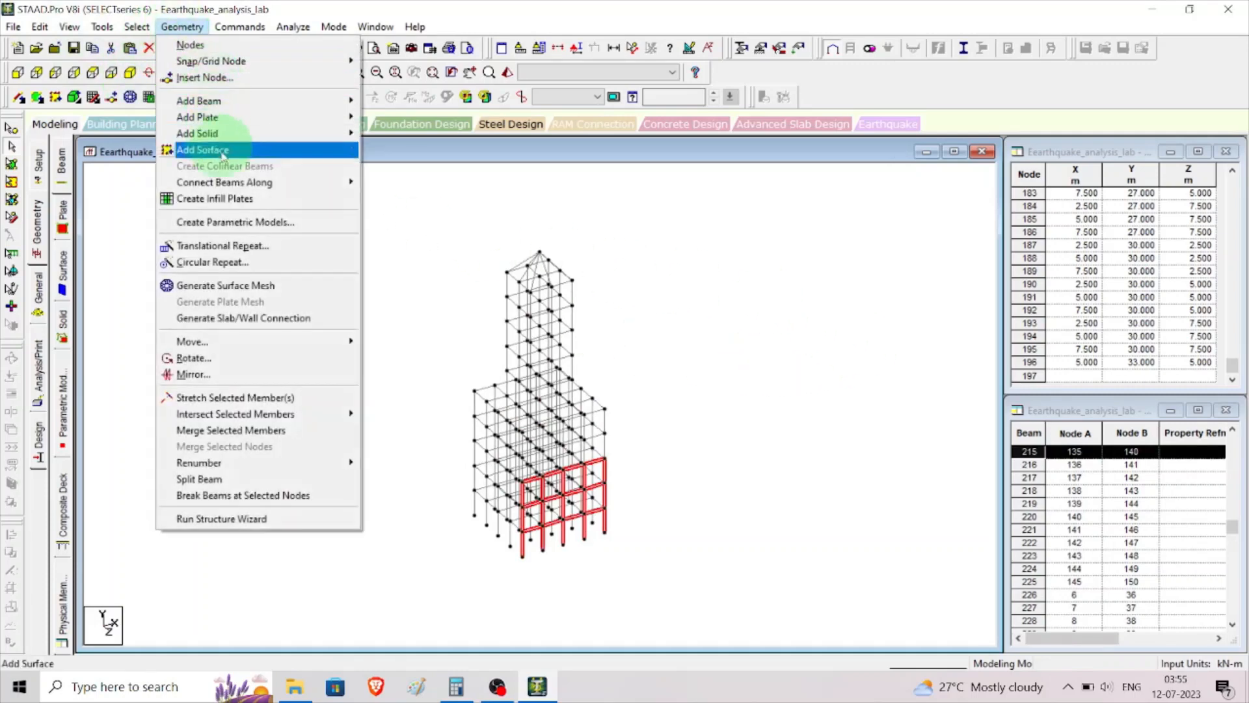
left_click(211, 246)
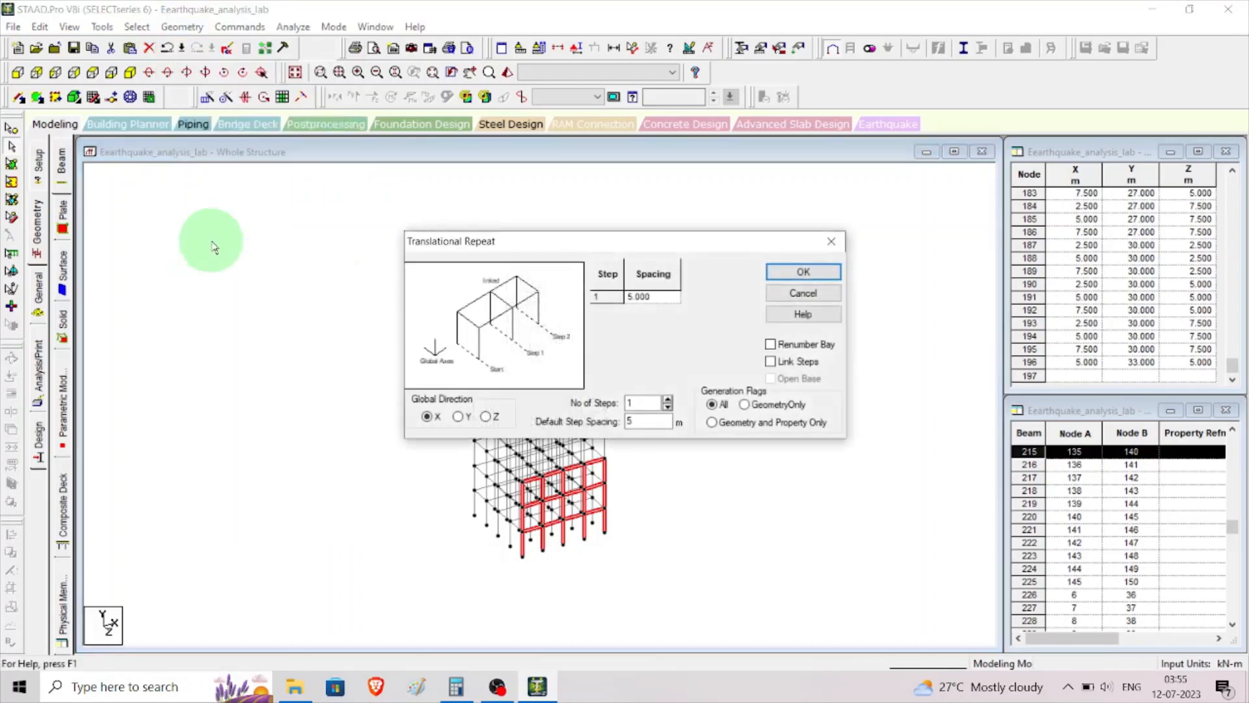
left_click(489, 417)
left_click(643, 404)
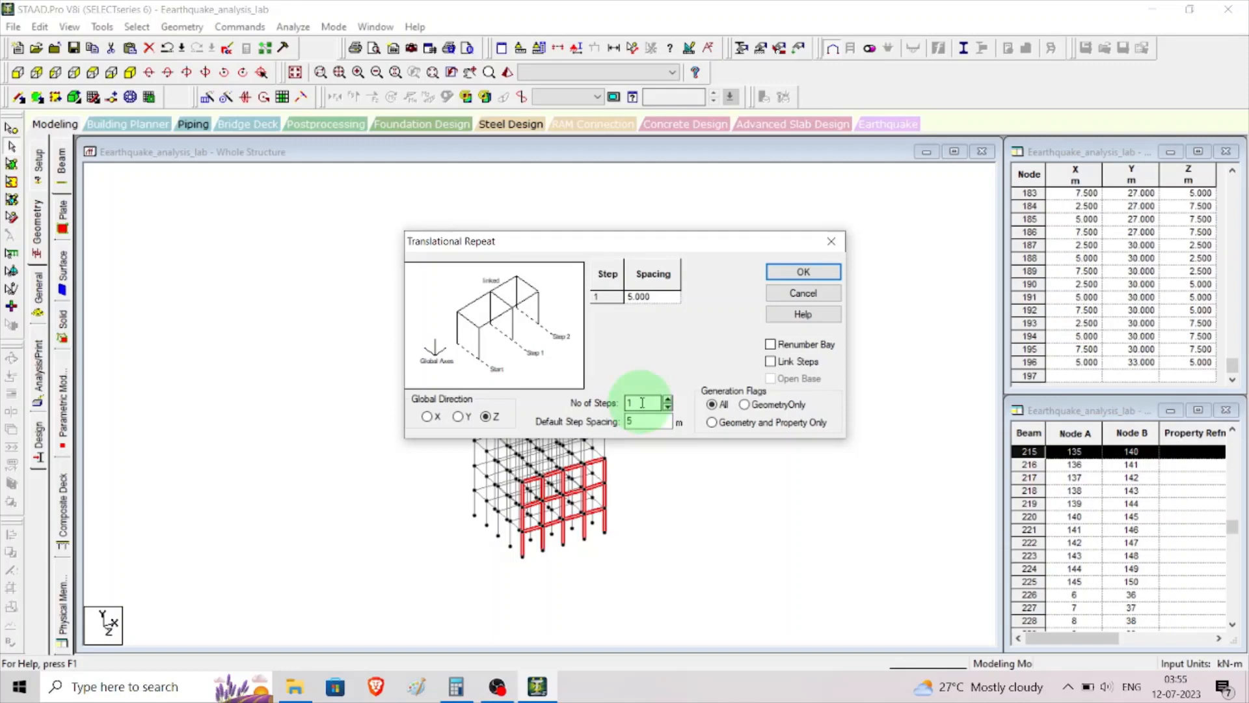
left_click_drag(642, 402, 600, 412)
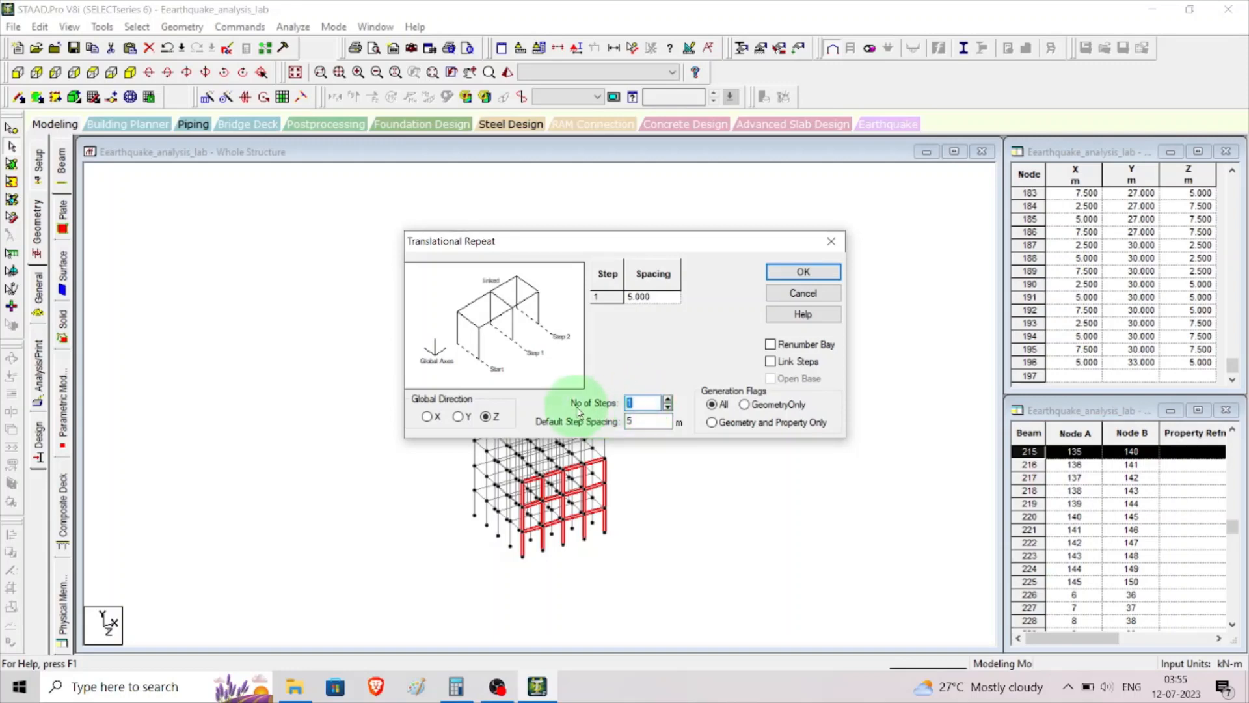
type("4")
left_click(630, 422)
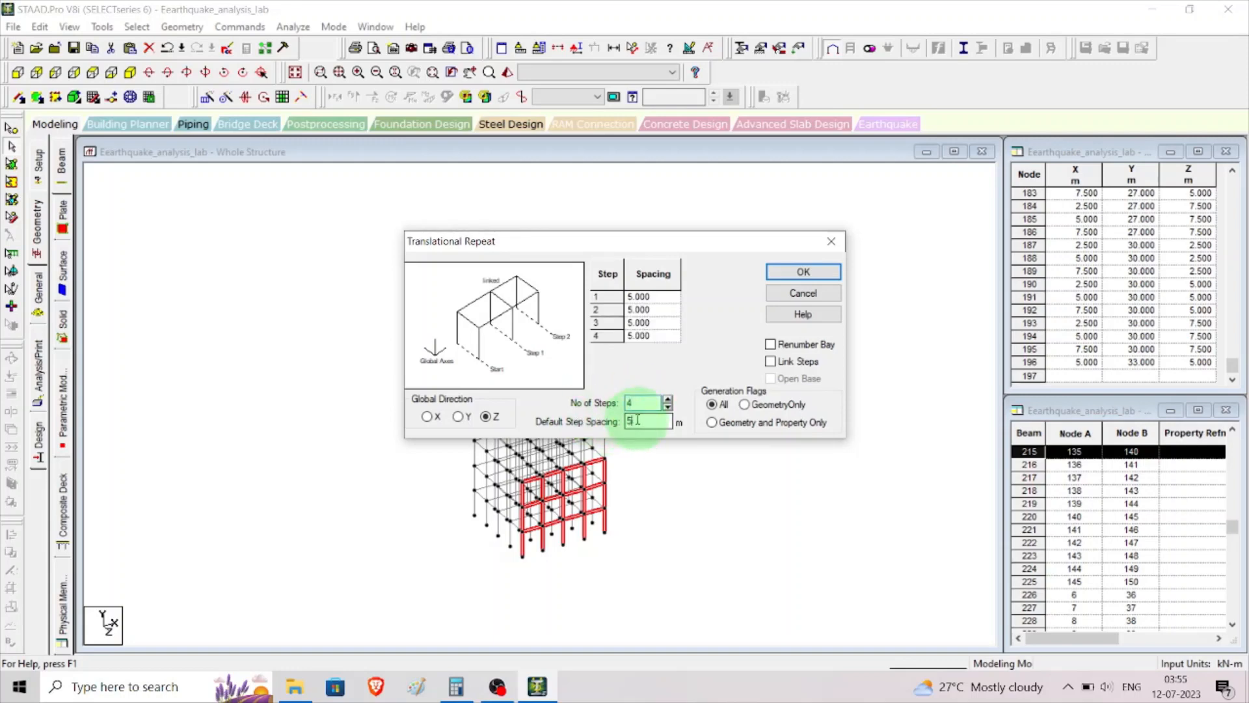
left_click_drag(638, 420, 594, 414)
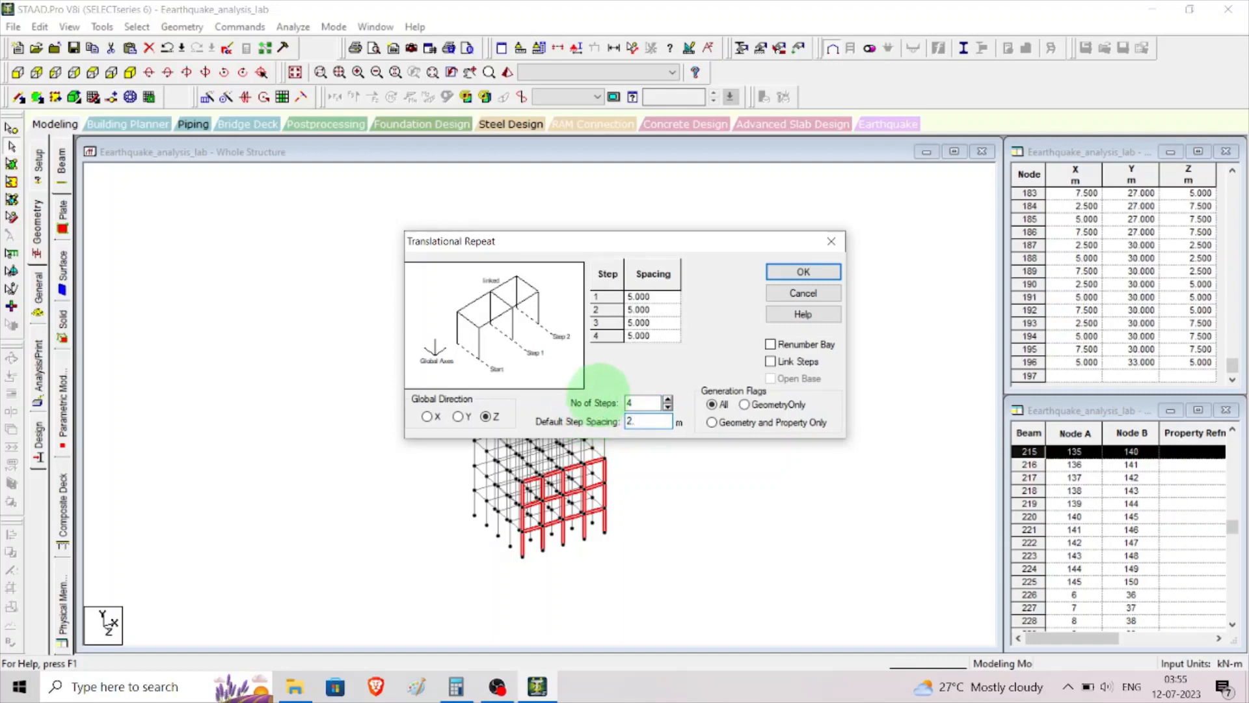
left_click(772, 362)
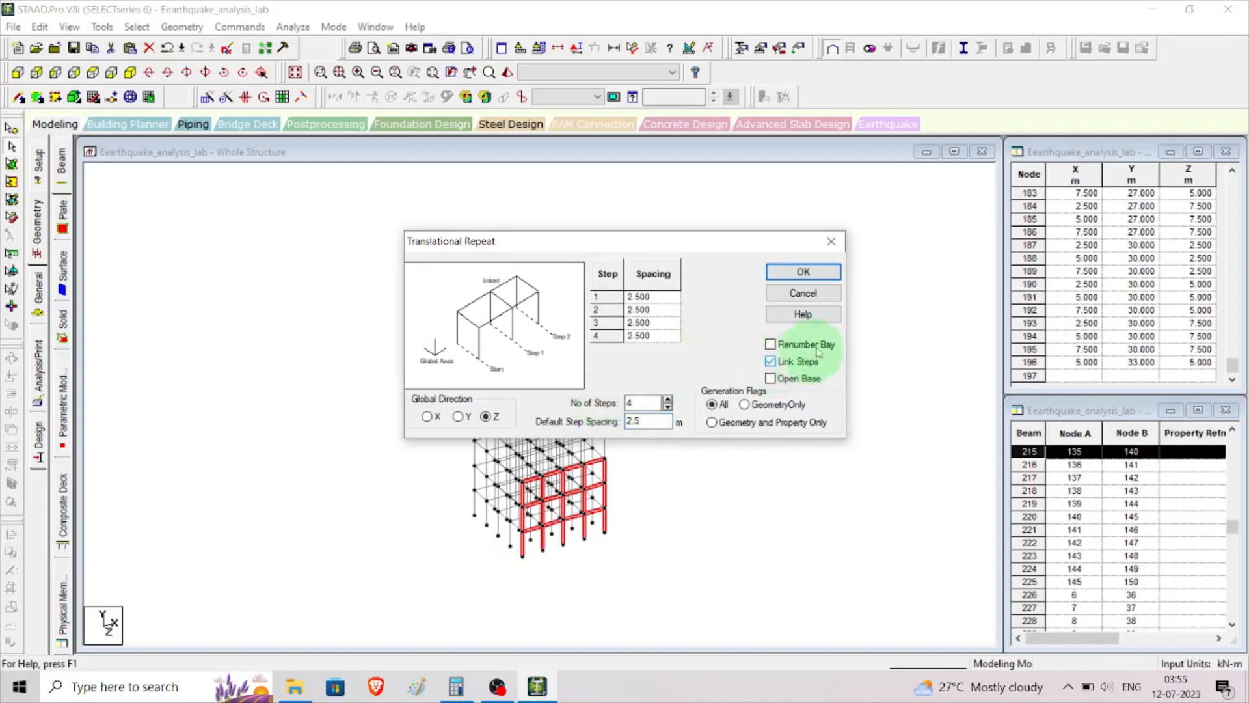
left_click(804, 272)
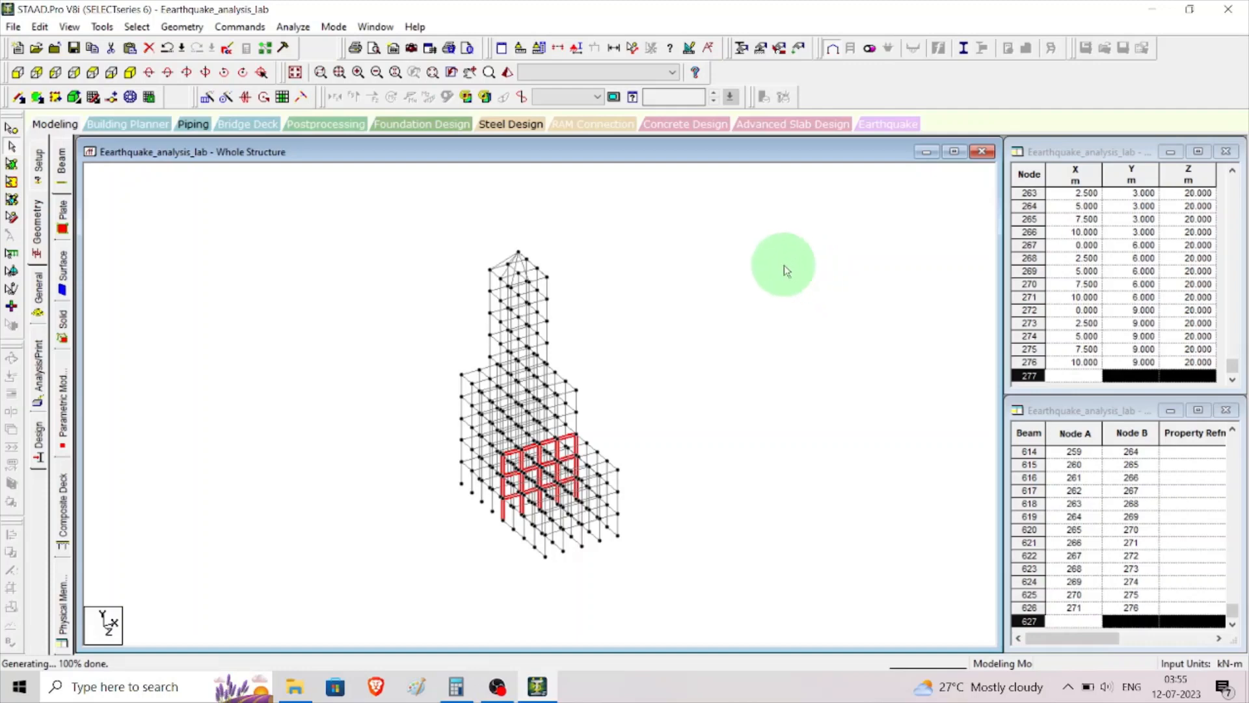
left_click(779, 262)
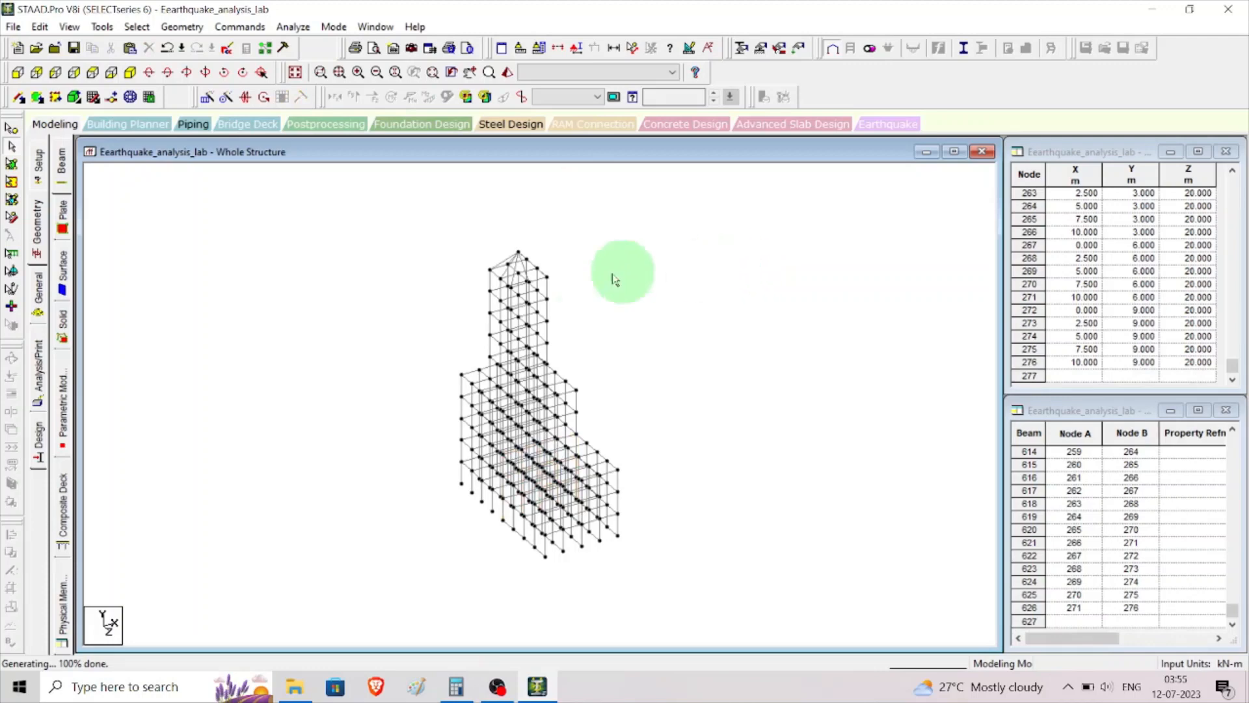
Step: Inspect the whole building from the front and isometrically, rotating the viewpoint around it to check the three-storey side wing
left_click(18, 72)
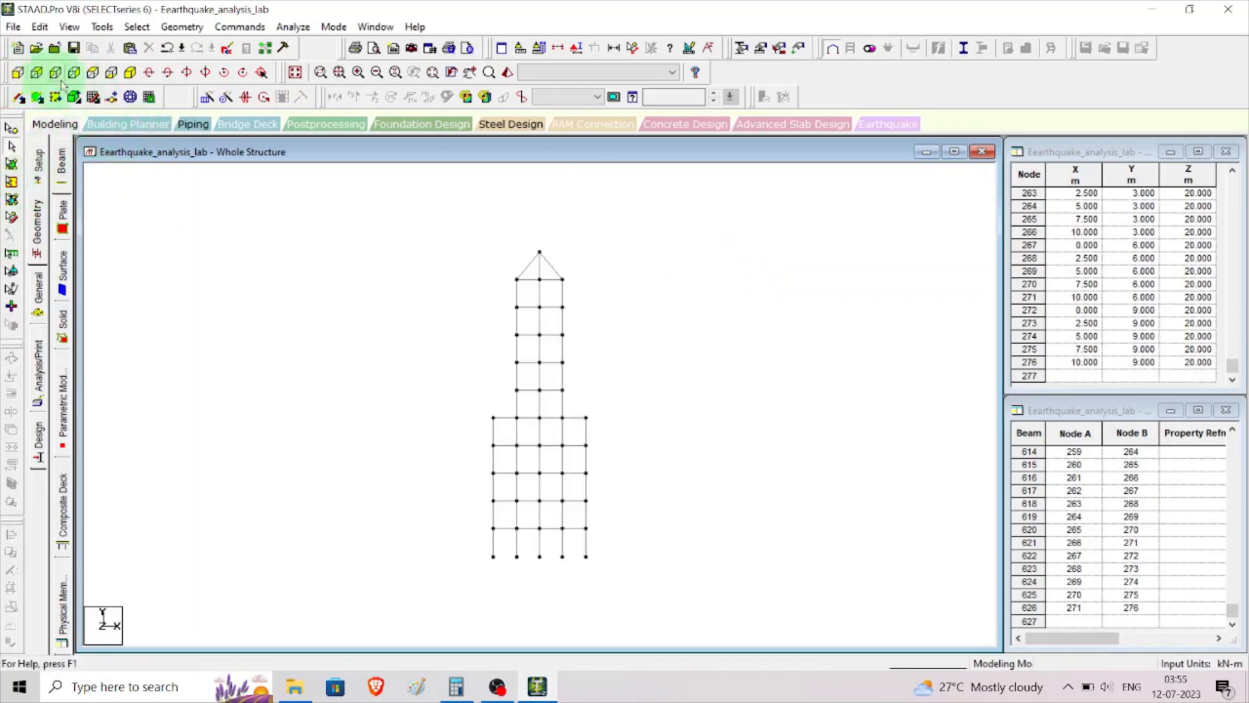
left_click(132, 73)
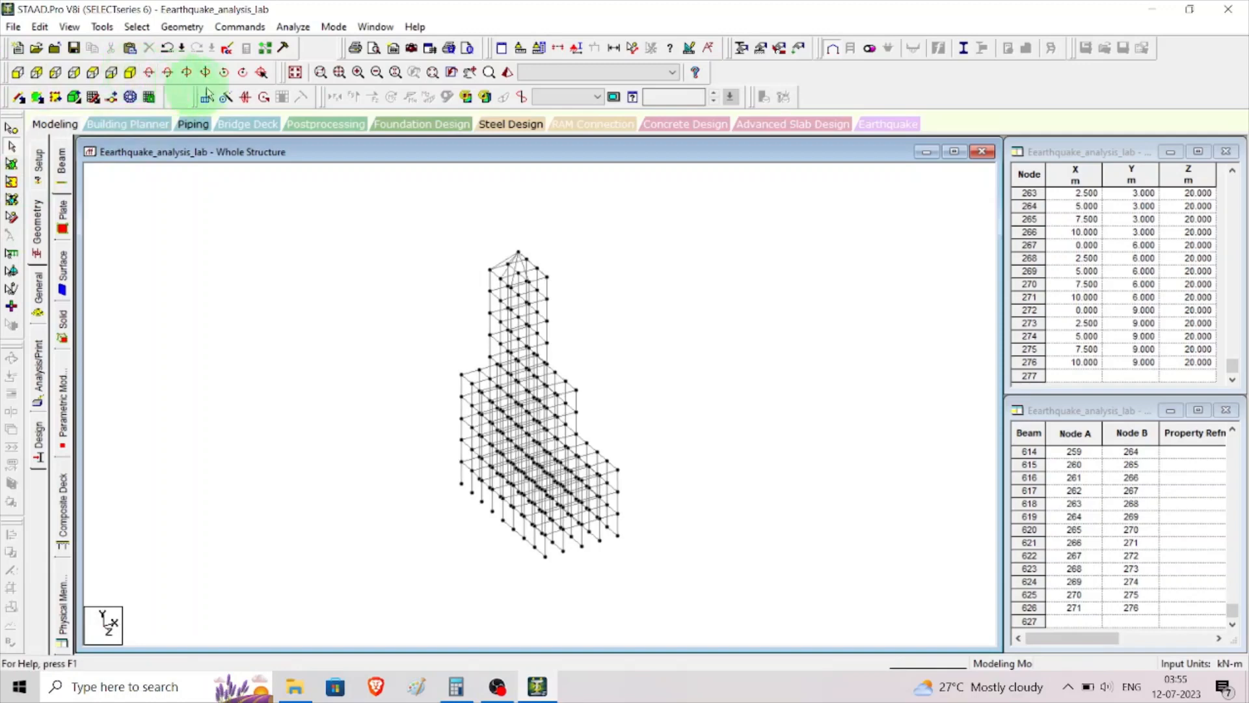
left_click(172, 73)
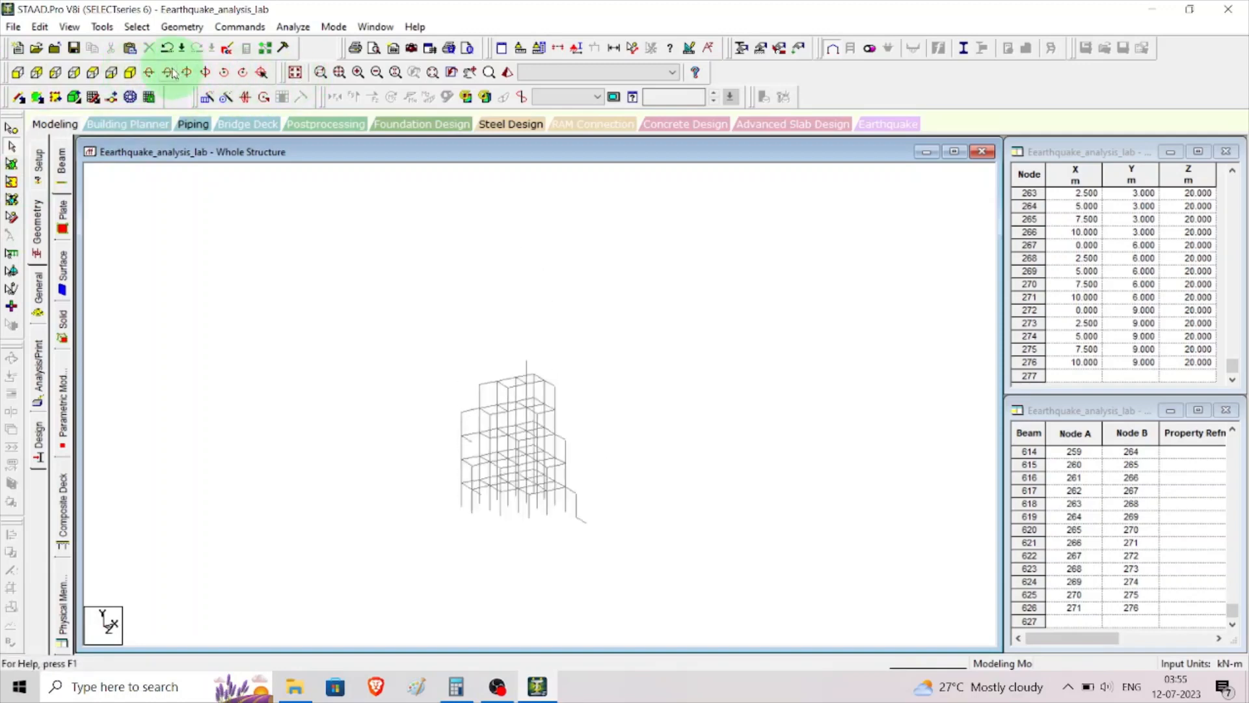
left_click(172, 73)
left_click(172, 73)
left_click(172, 73)
left_click(172, 73)
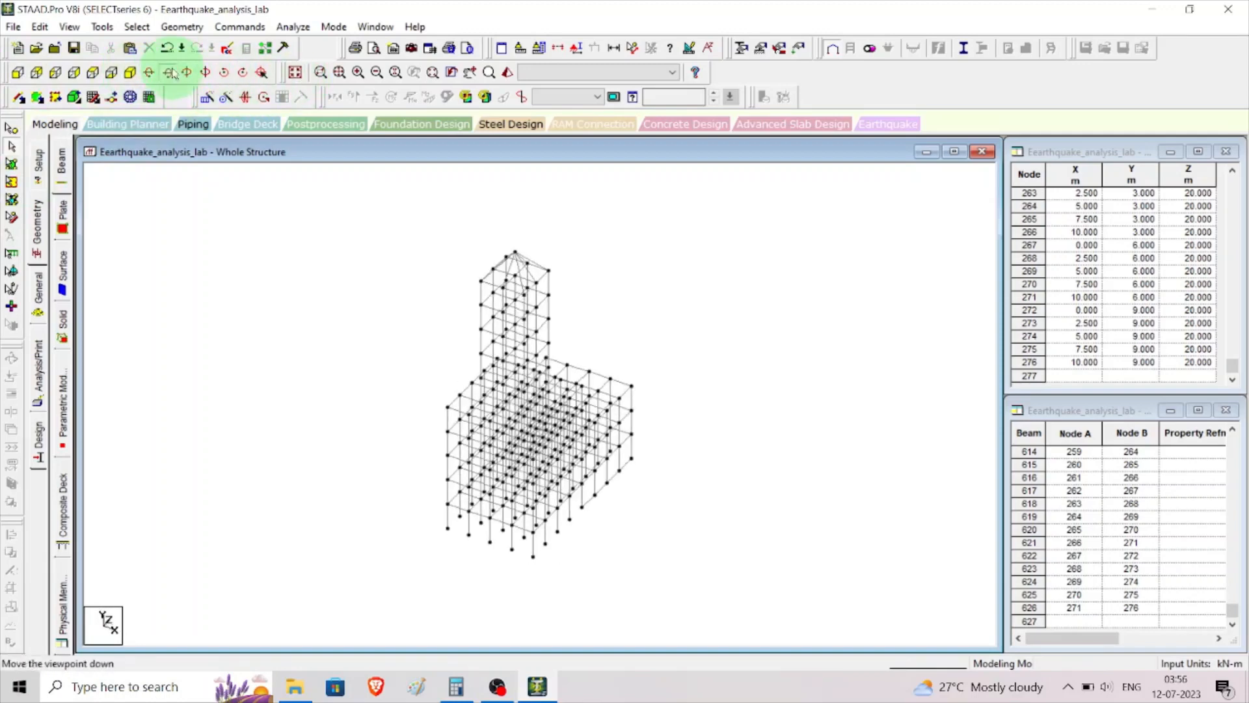
left_click(173, 73)
left_click(172, 73)
left_click(186, 73)
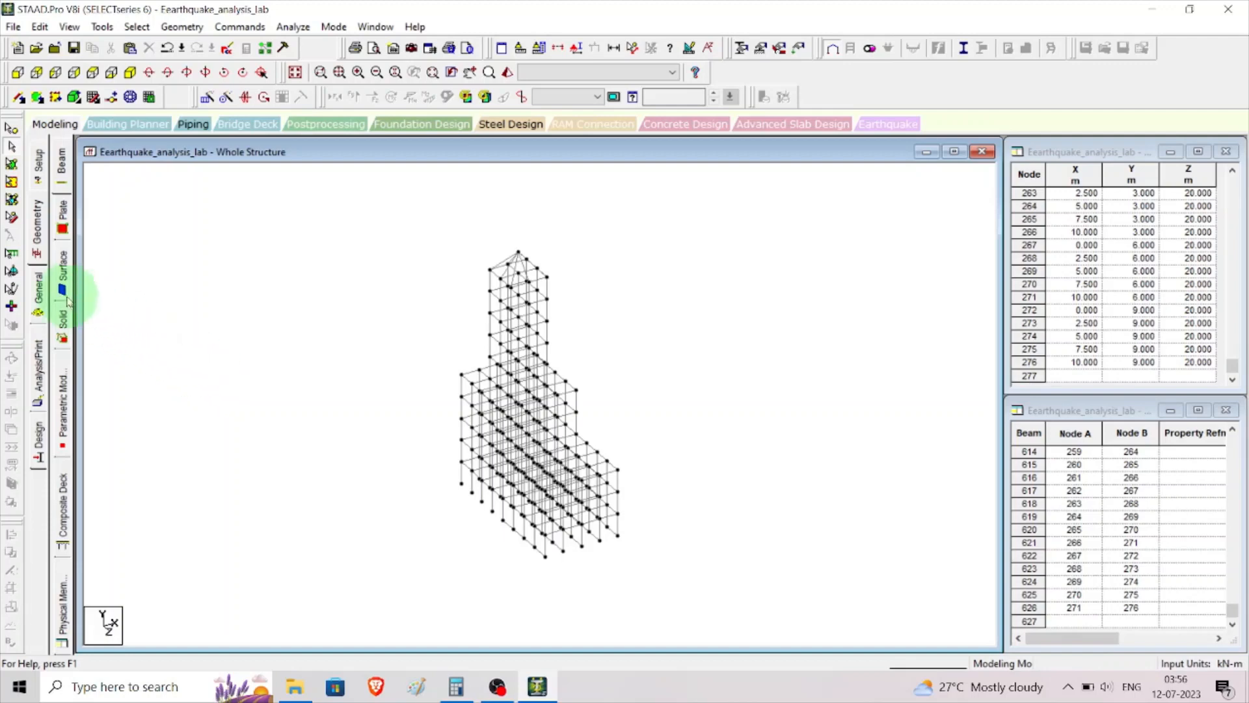
Step: Define a rectangular concrete section with YD 0.4 m and ZD 0.4 m and add it to the member properties
left_click(40, 296)
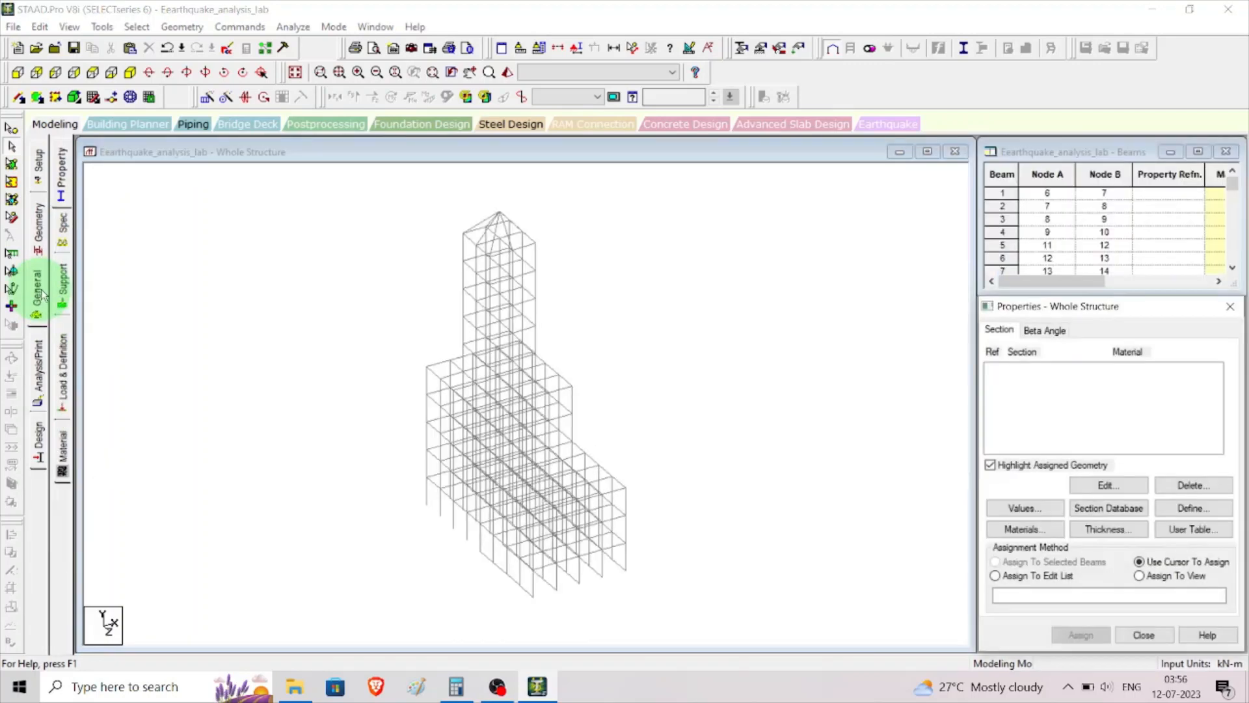
left_click(62, 170)
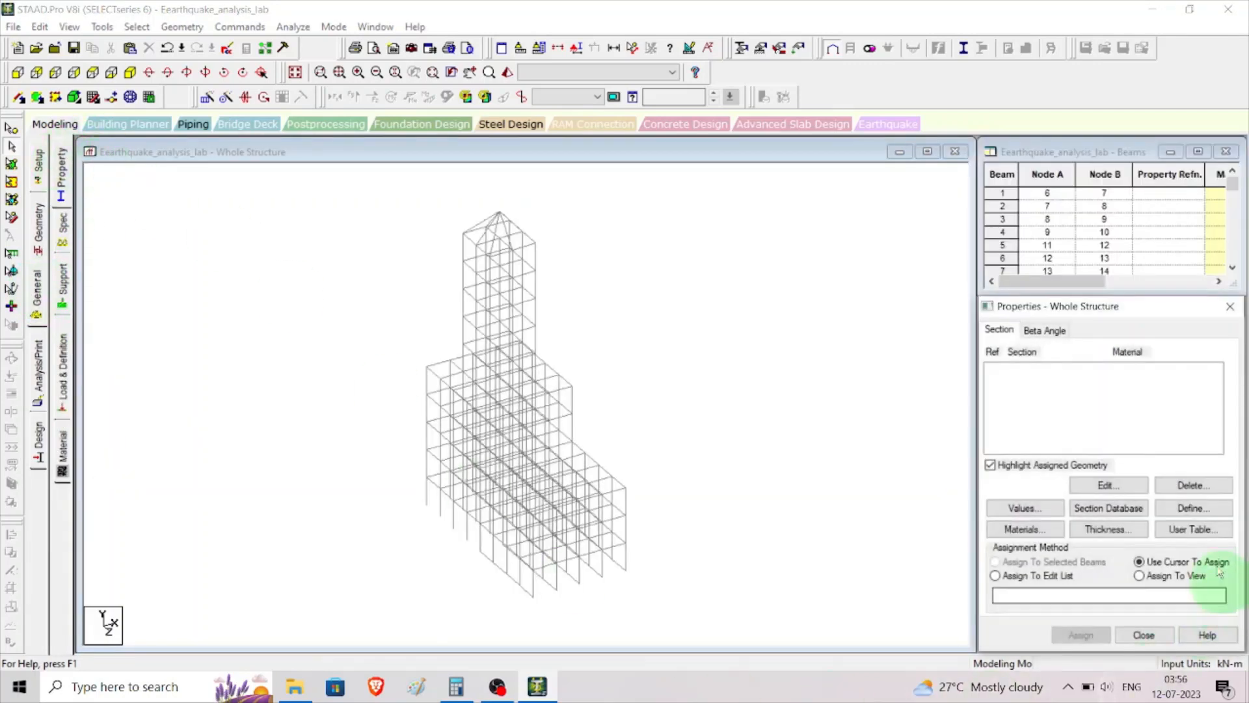
left_click(1193, 508)
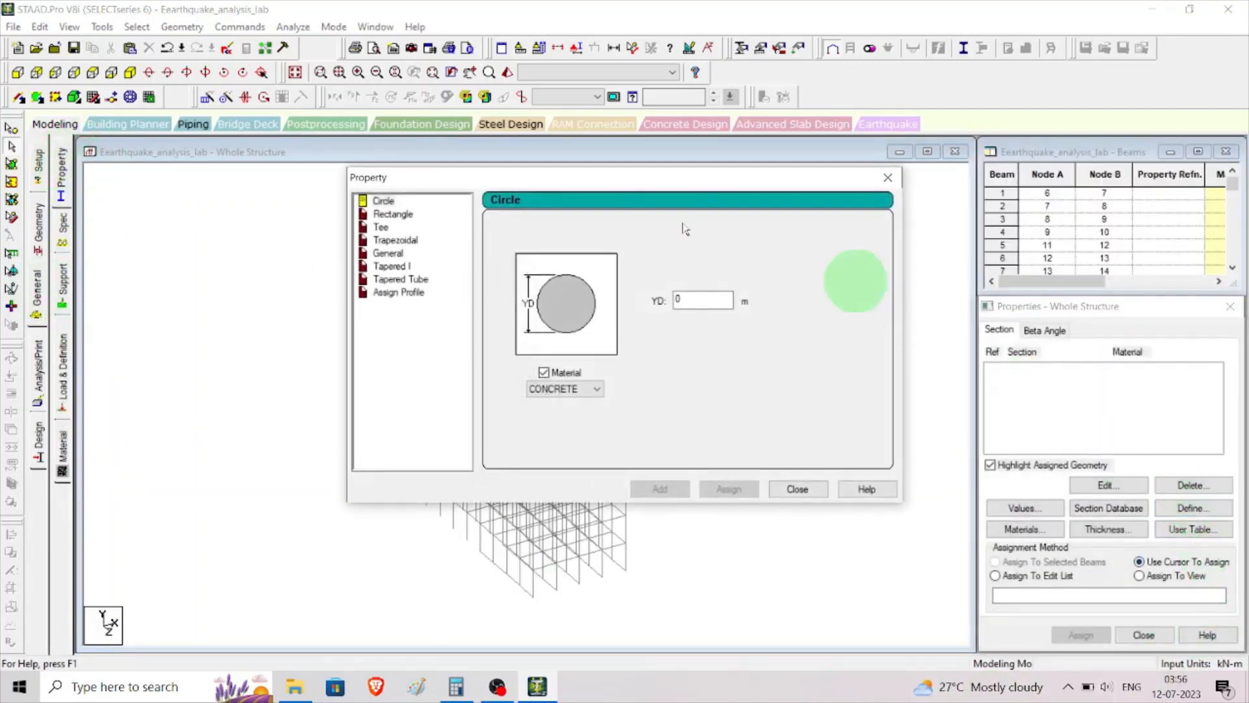
left_click(393, 215)
left_click(699, 287)
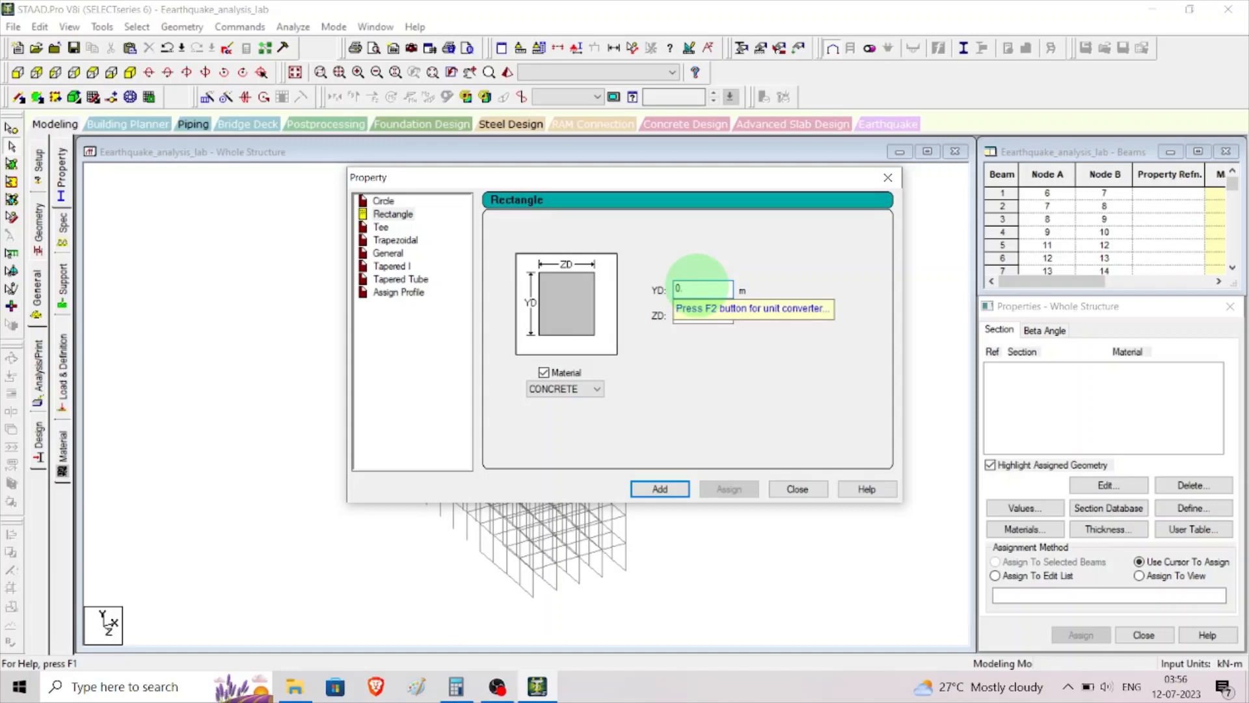
left_click(707, 313)
type("0.4")
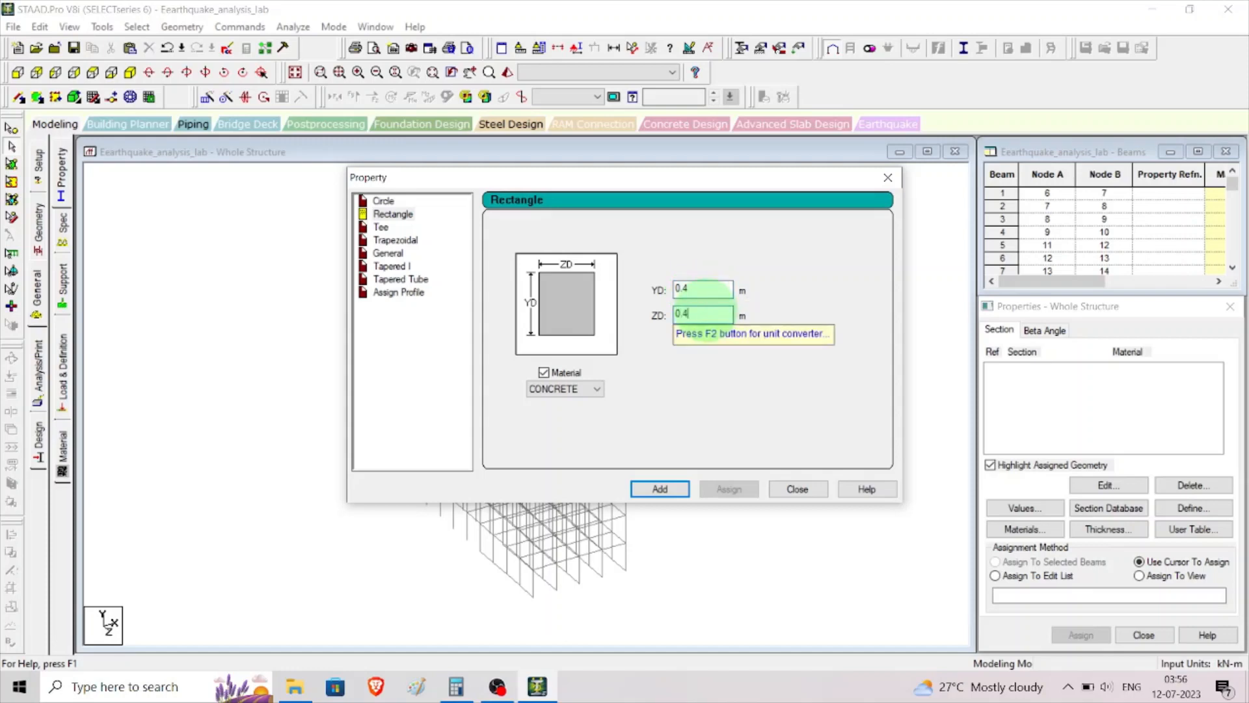
left_click(661, 489)
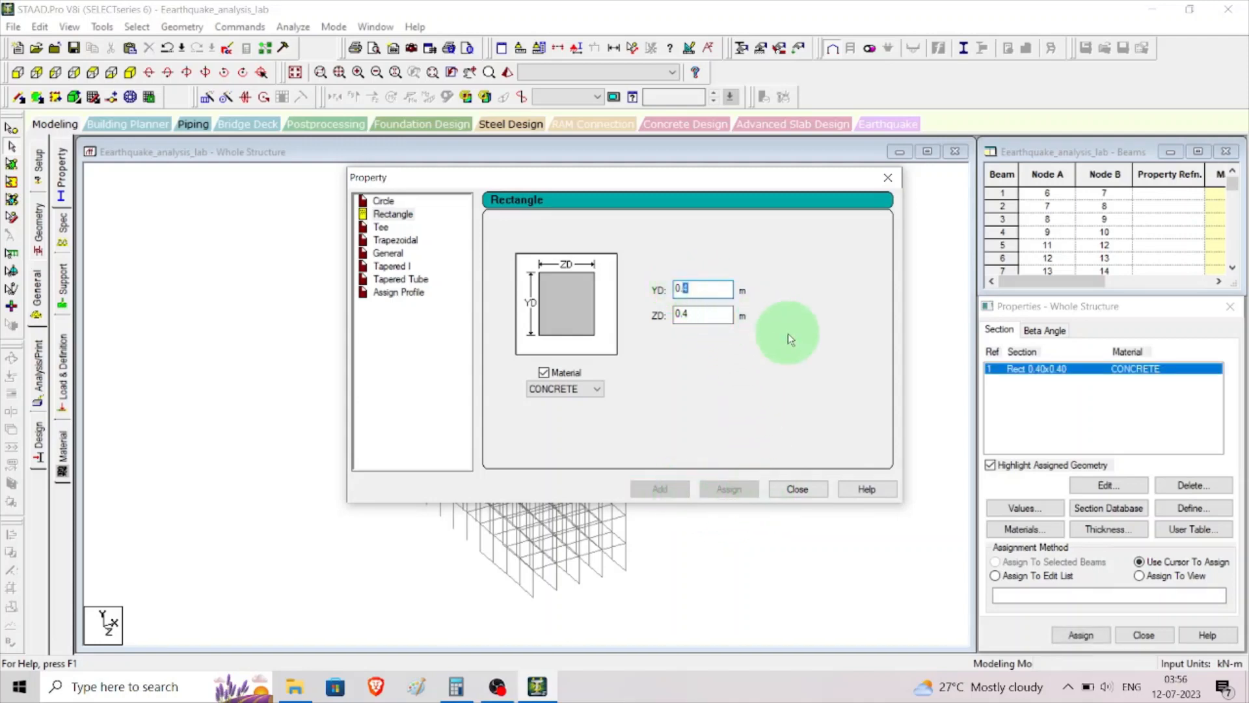
Step: Add a second rectangular concrete section with YD 0.6 m and ZD 0.6 m and finish defining properties
type("6")
left_click_drag(706, 315, 680, 315)
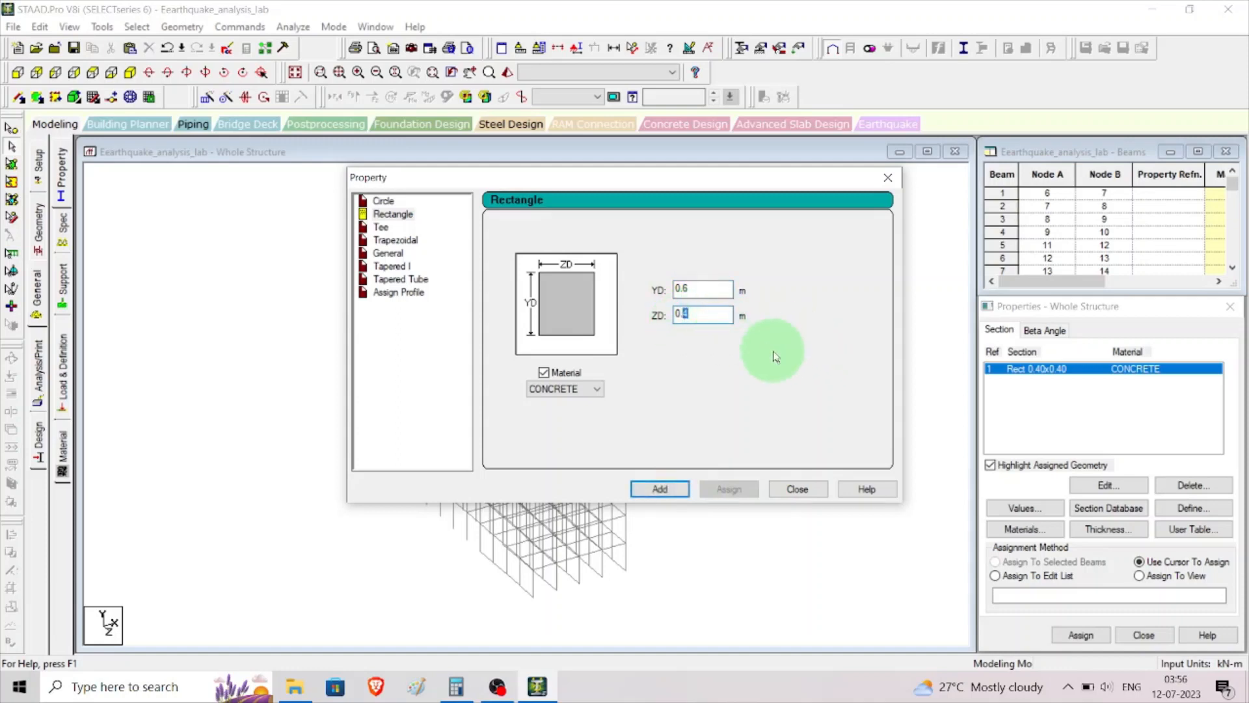
type("6")
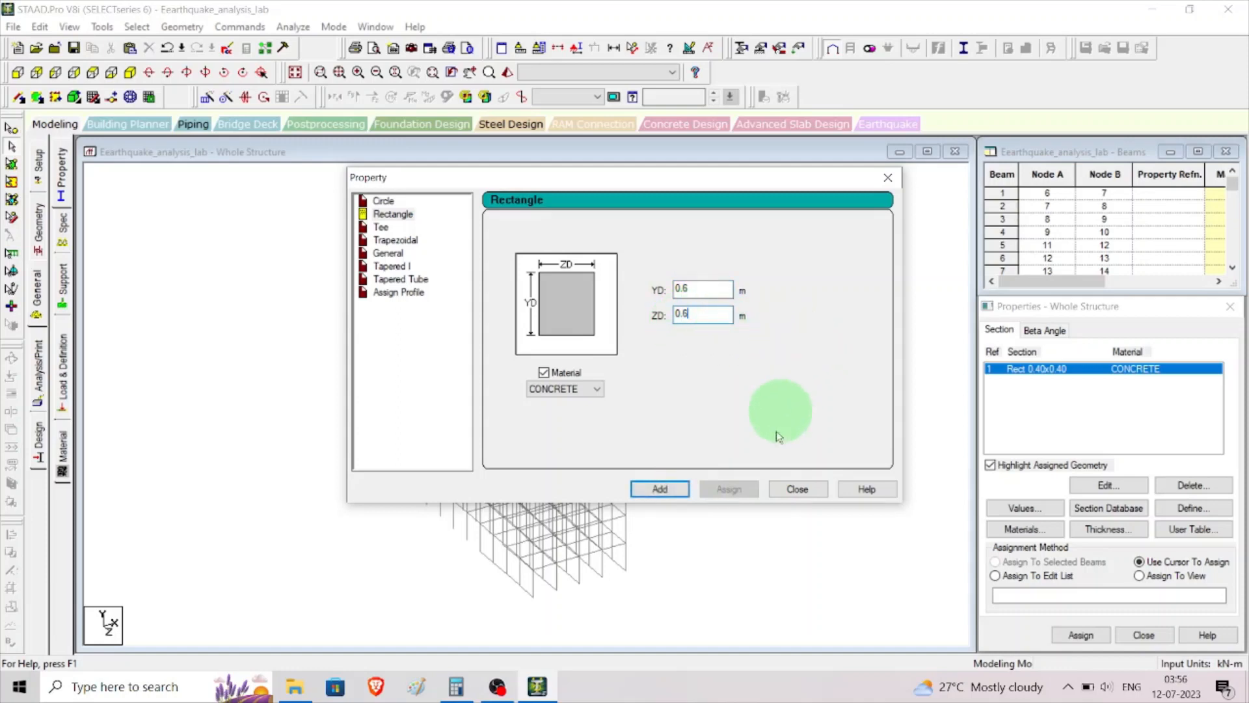
left_click(660, 488)
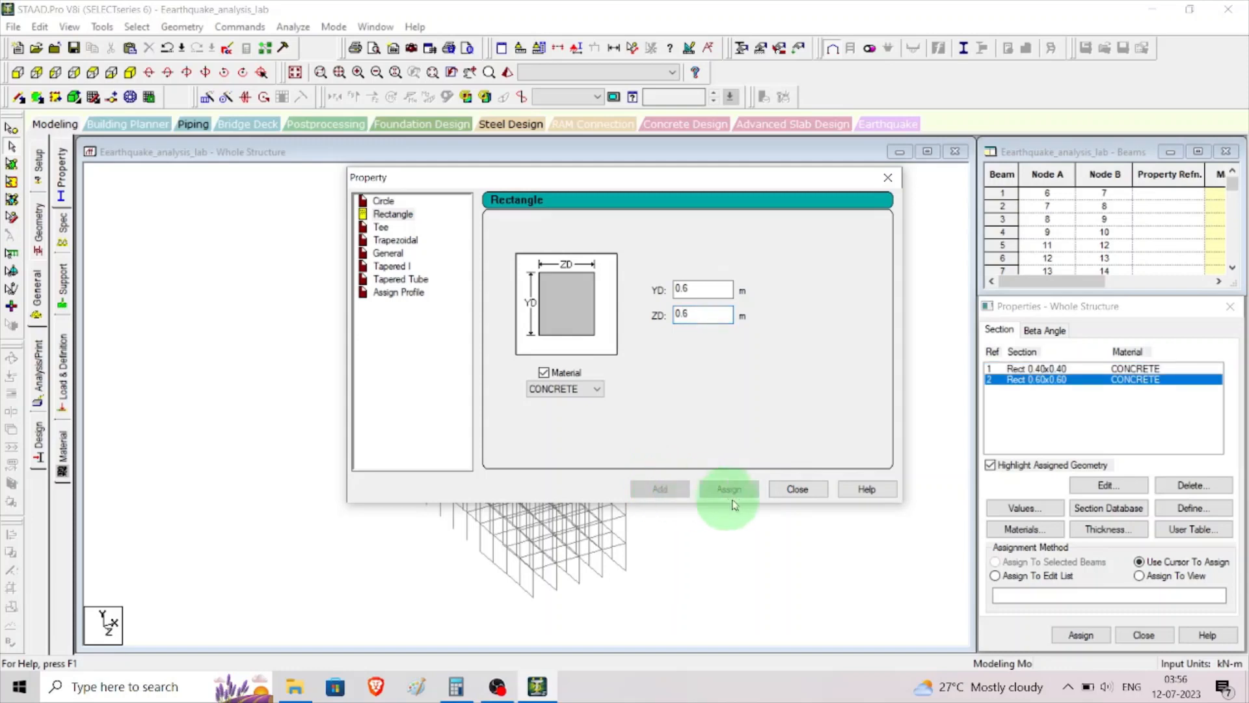
left_click(798, 489)
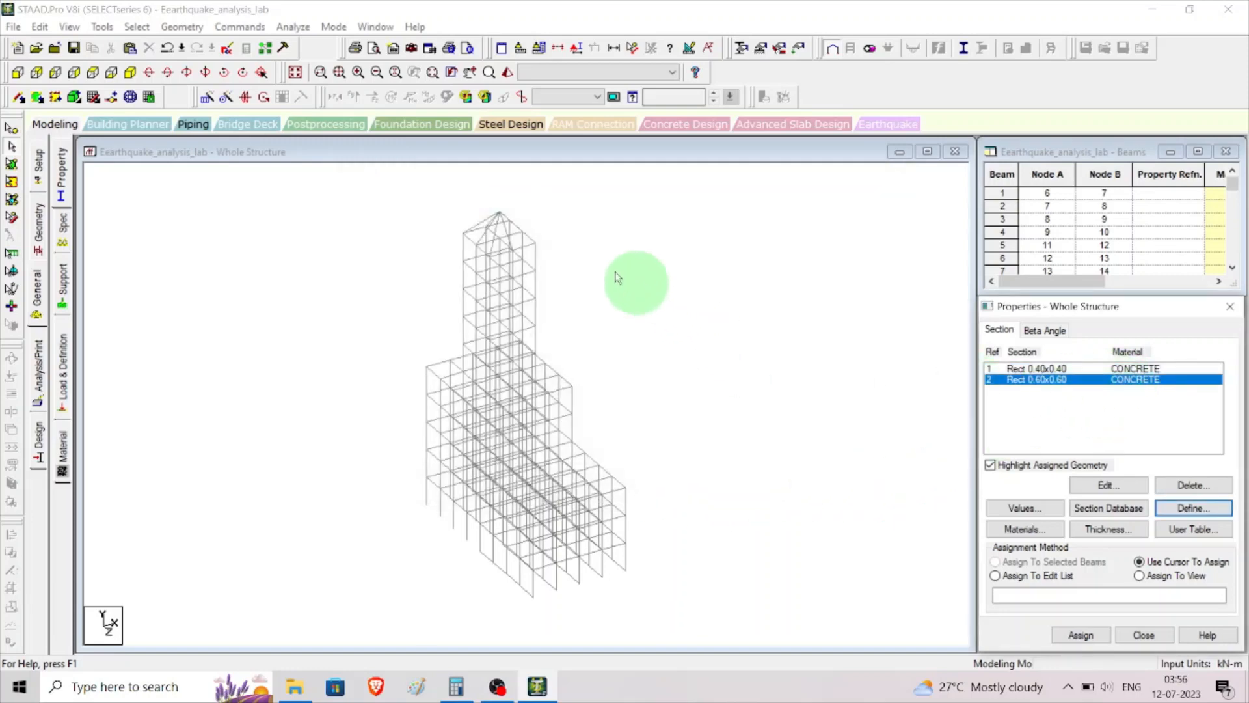
Step: Assign the Rect 0.40x0.40 section to every beam not parallel to Y, using the inverse of the column selection, and clear the selection
left_click(1054, 370)
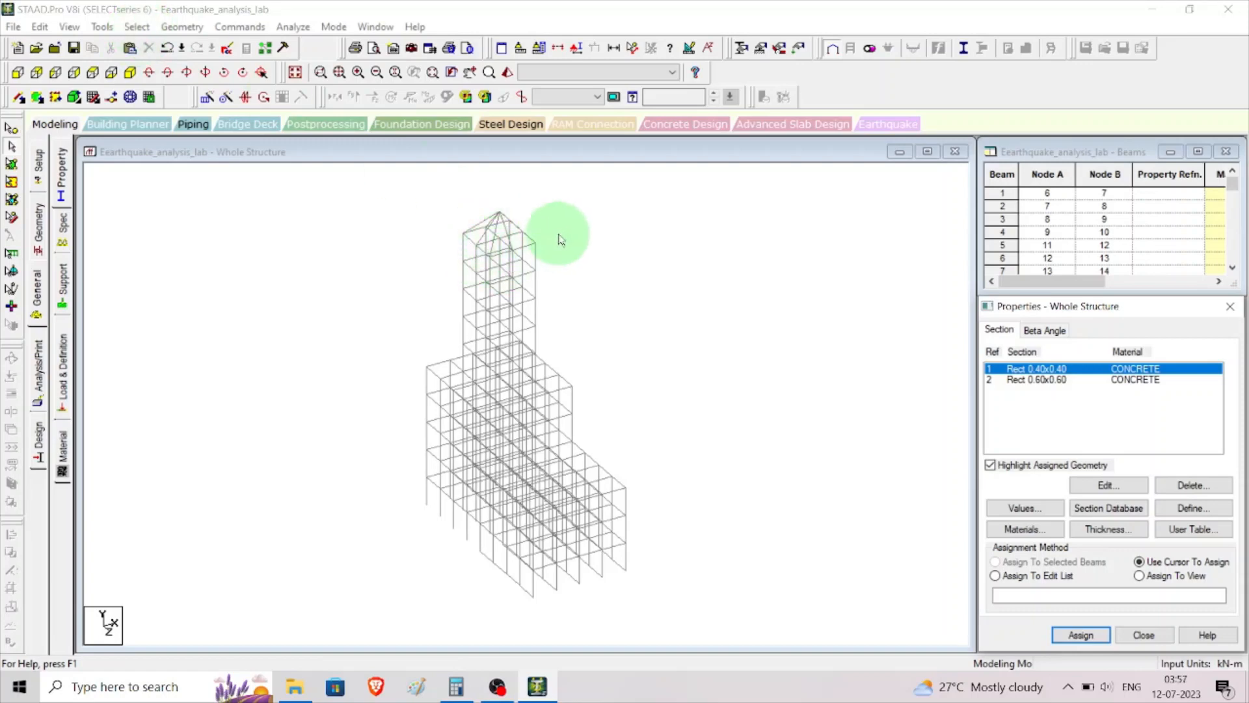
left_click(137, 27)
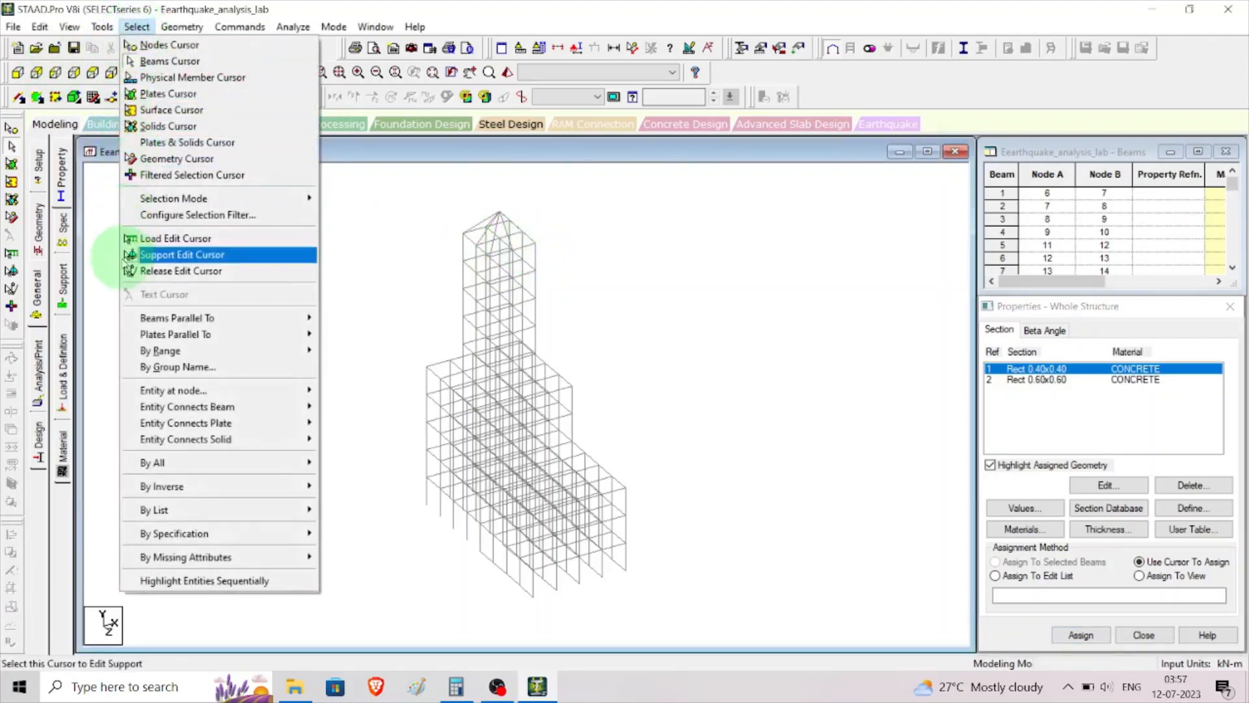
mouse_move(300, 333)
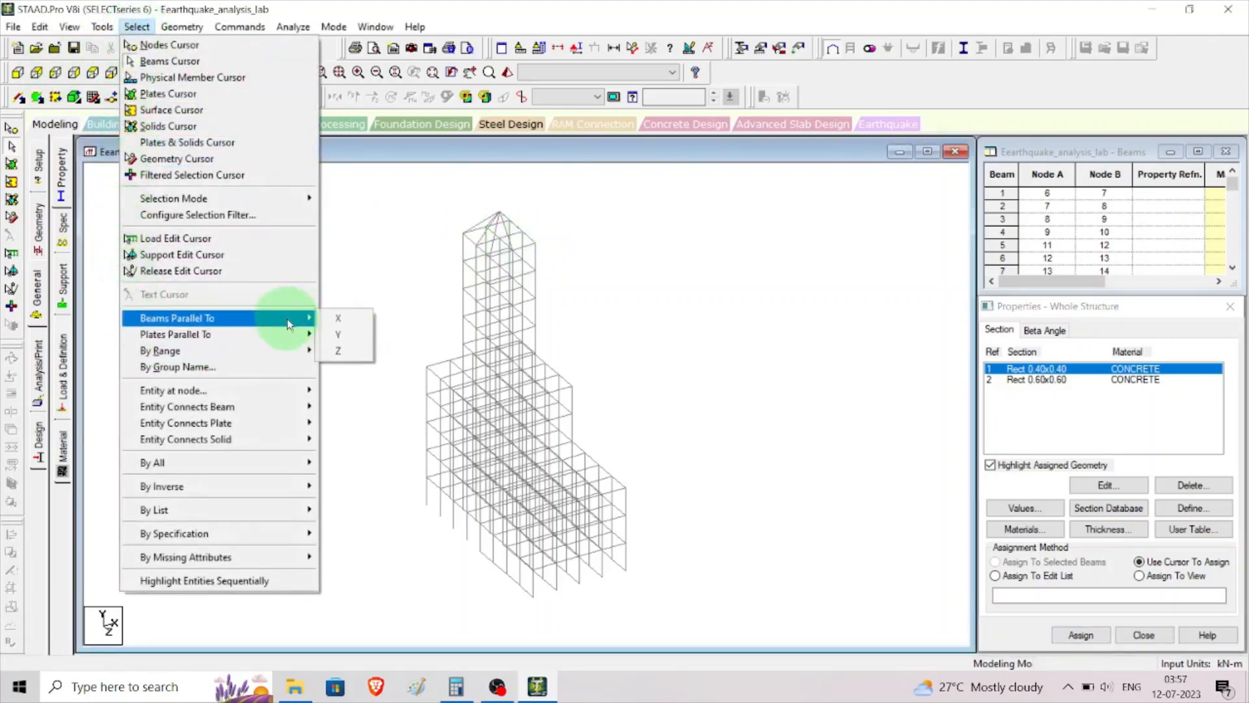
left_click(338, 339)
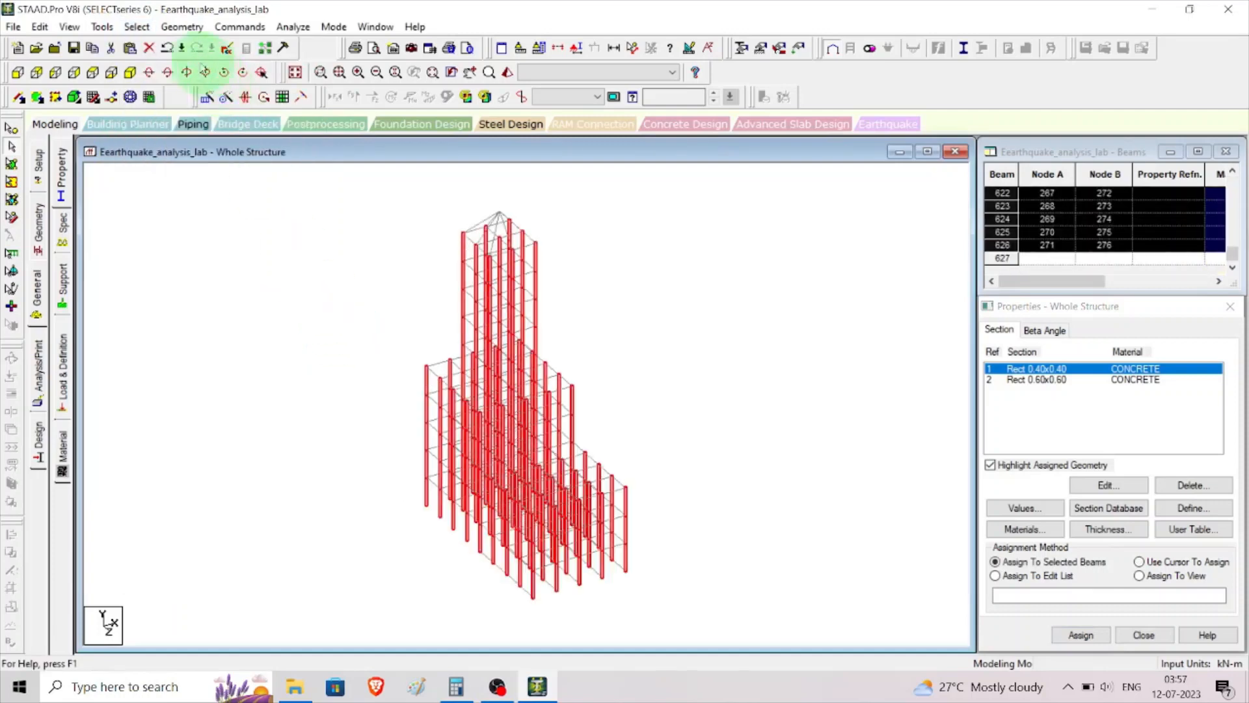
left_click(136, 27)
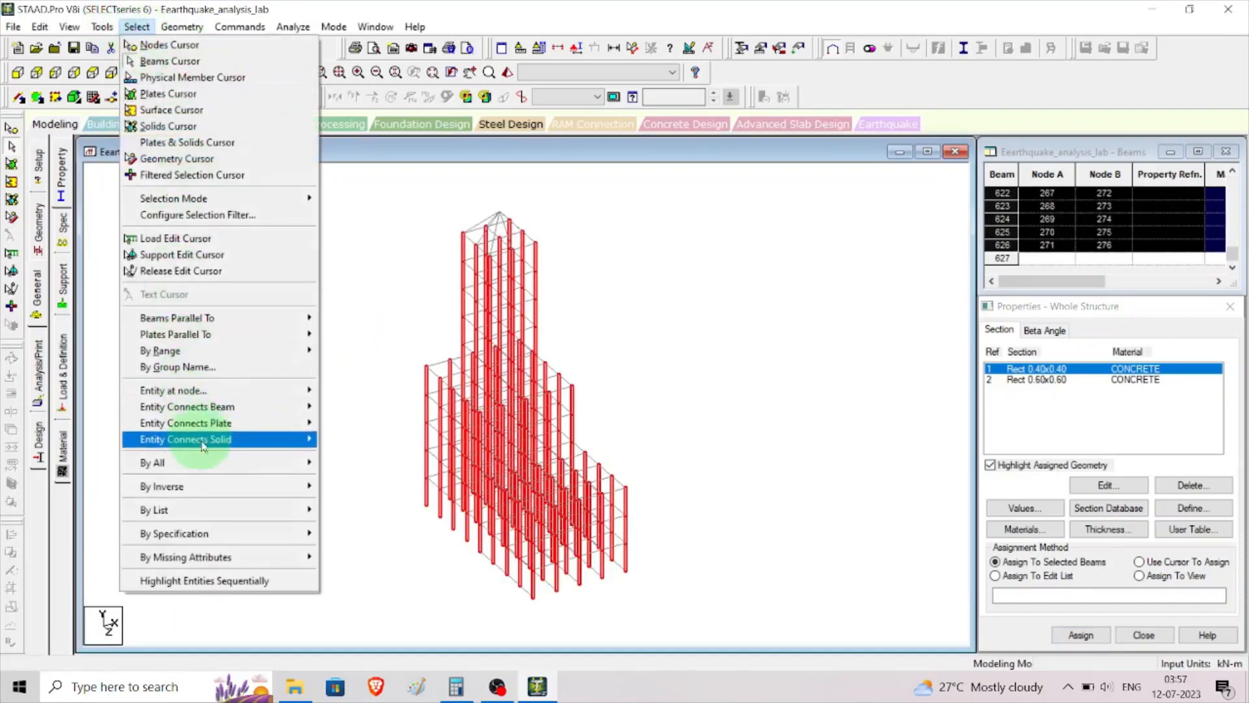
mouse_move(207, 493)
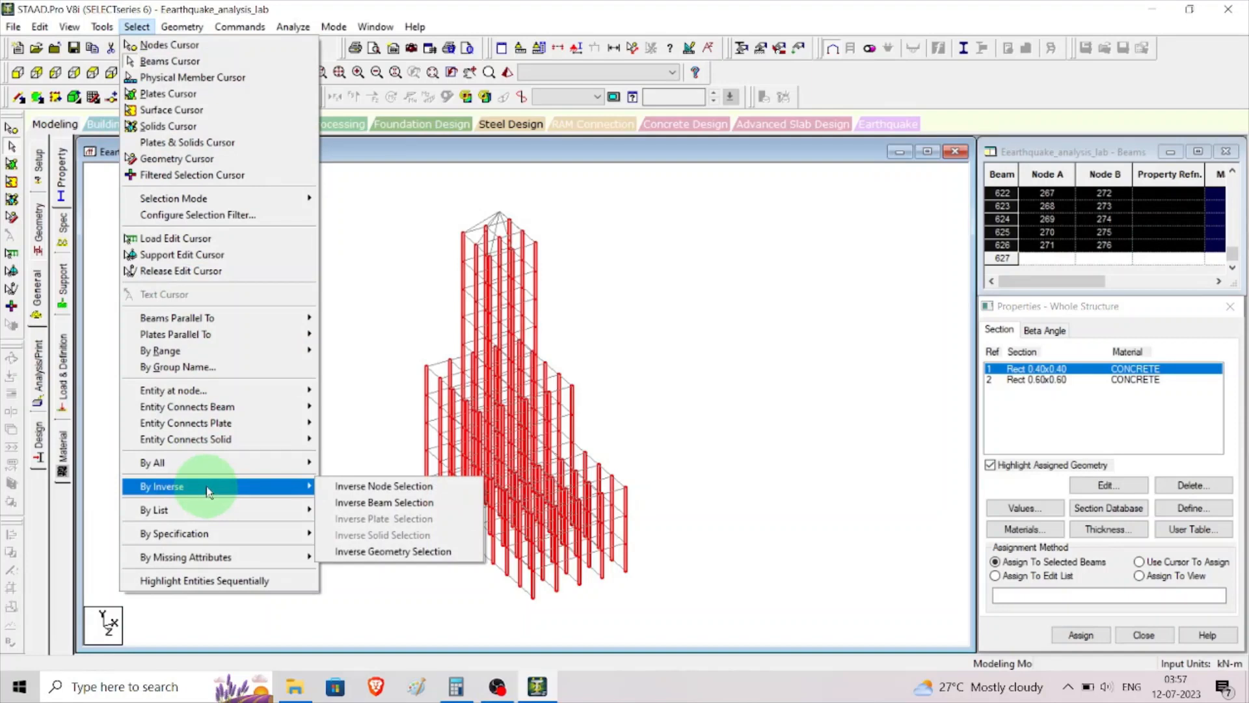
left_click(346, 505)
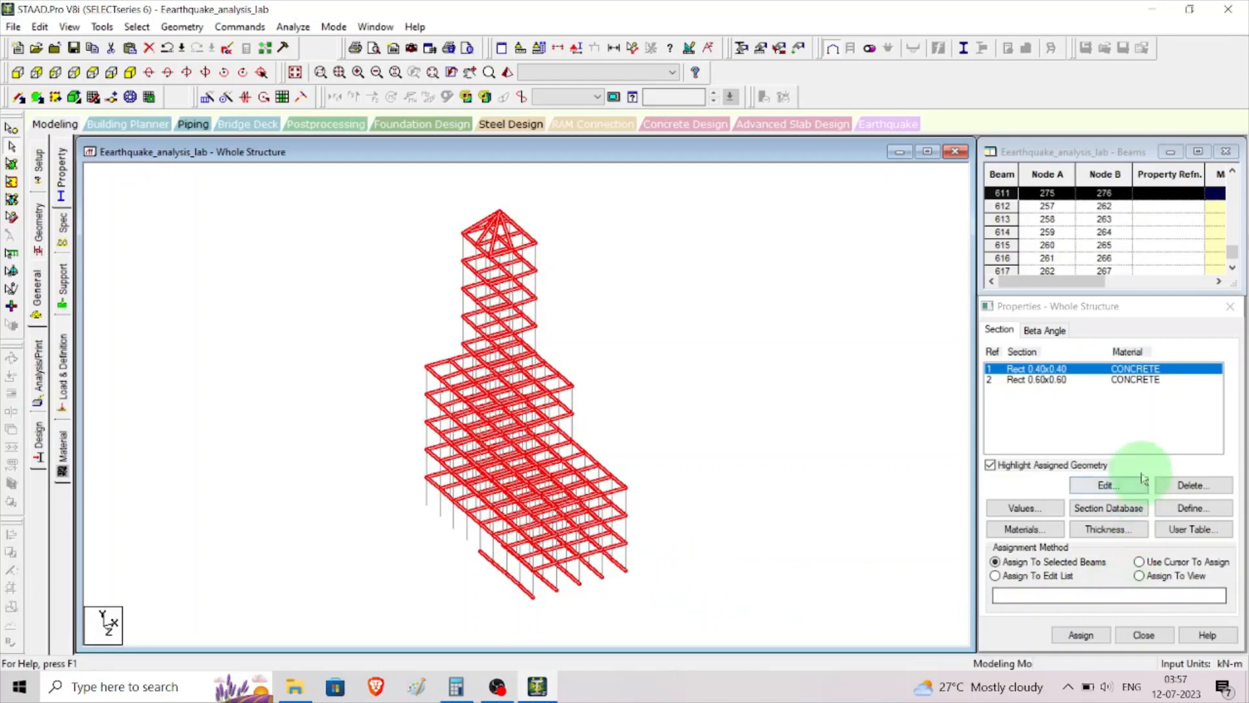
left_click(1098, 635)
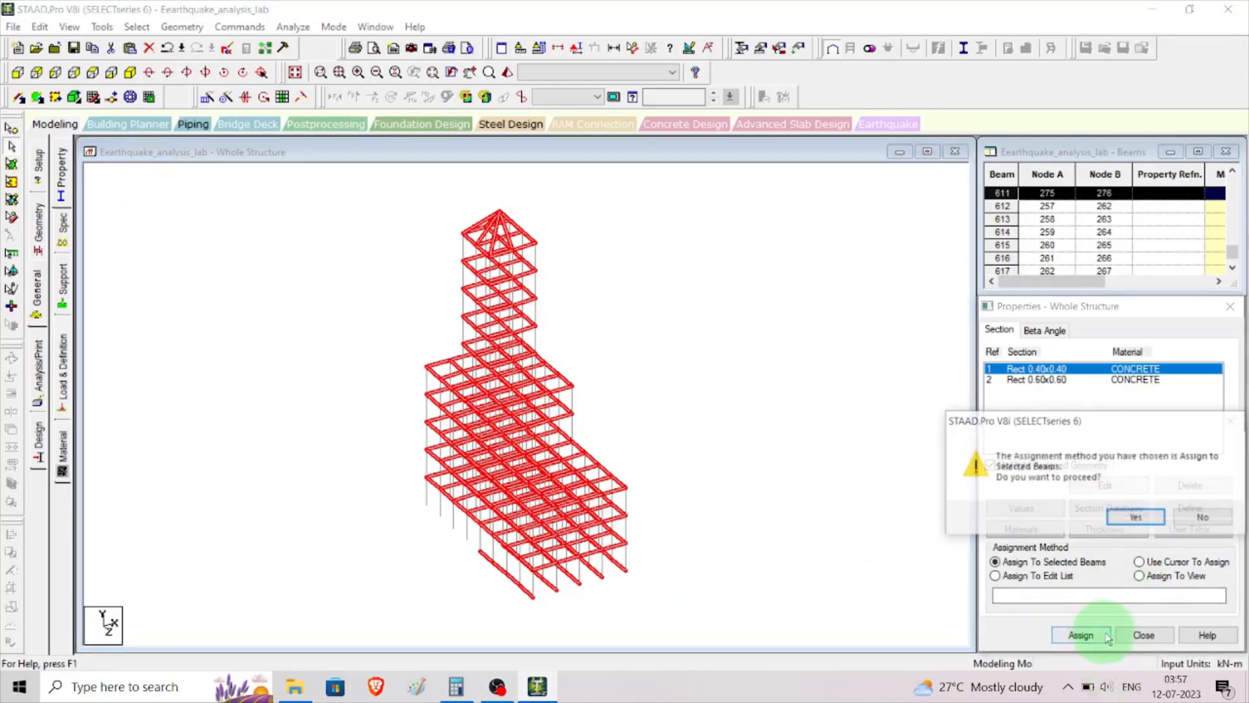
left_click(1150, 524)
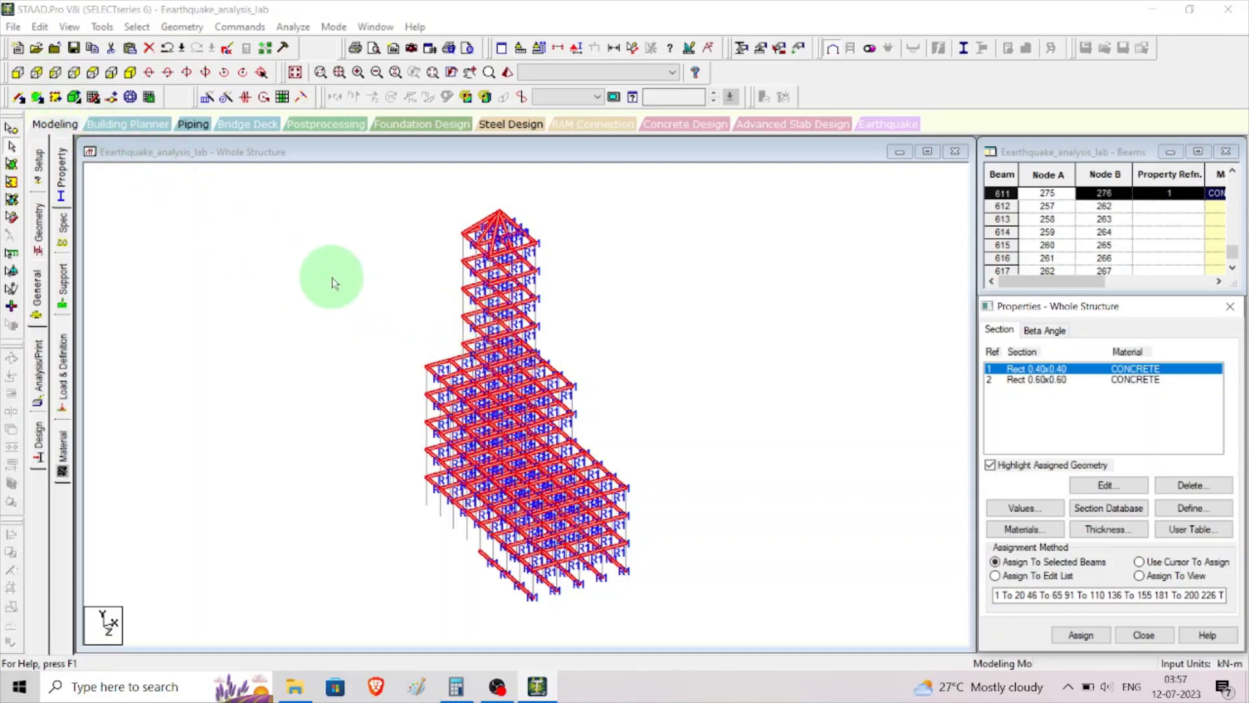
left_click(333, 281)
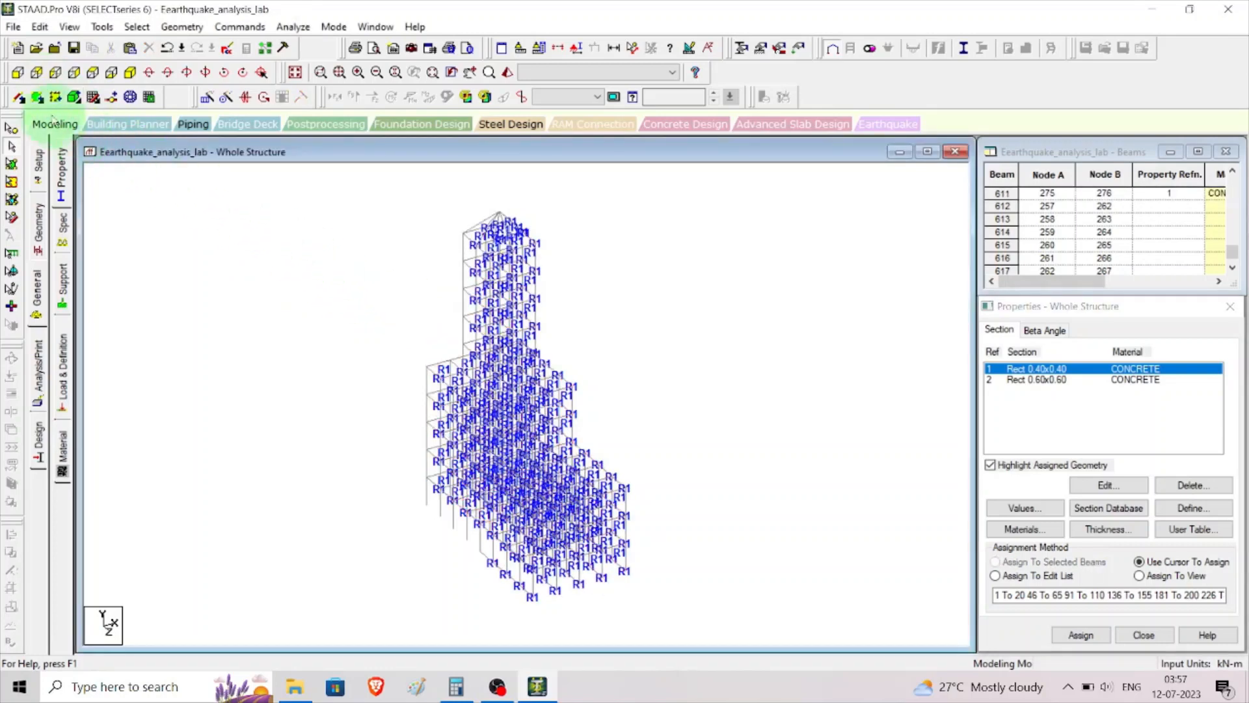
Step: Delete the ground-level beams linking the column bases of the three-storey side wing and save the modified structure
left_click(17, 73)
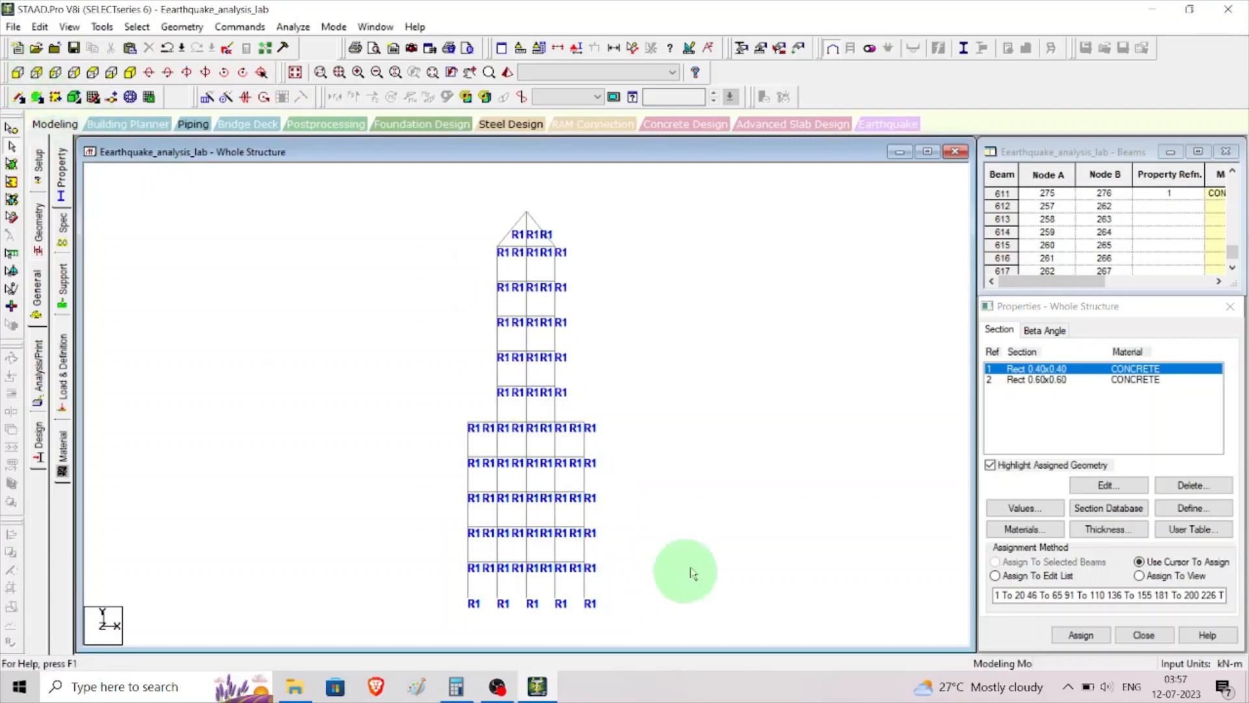
left_click(55, 73)
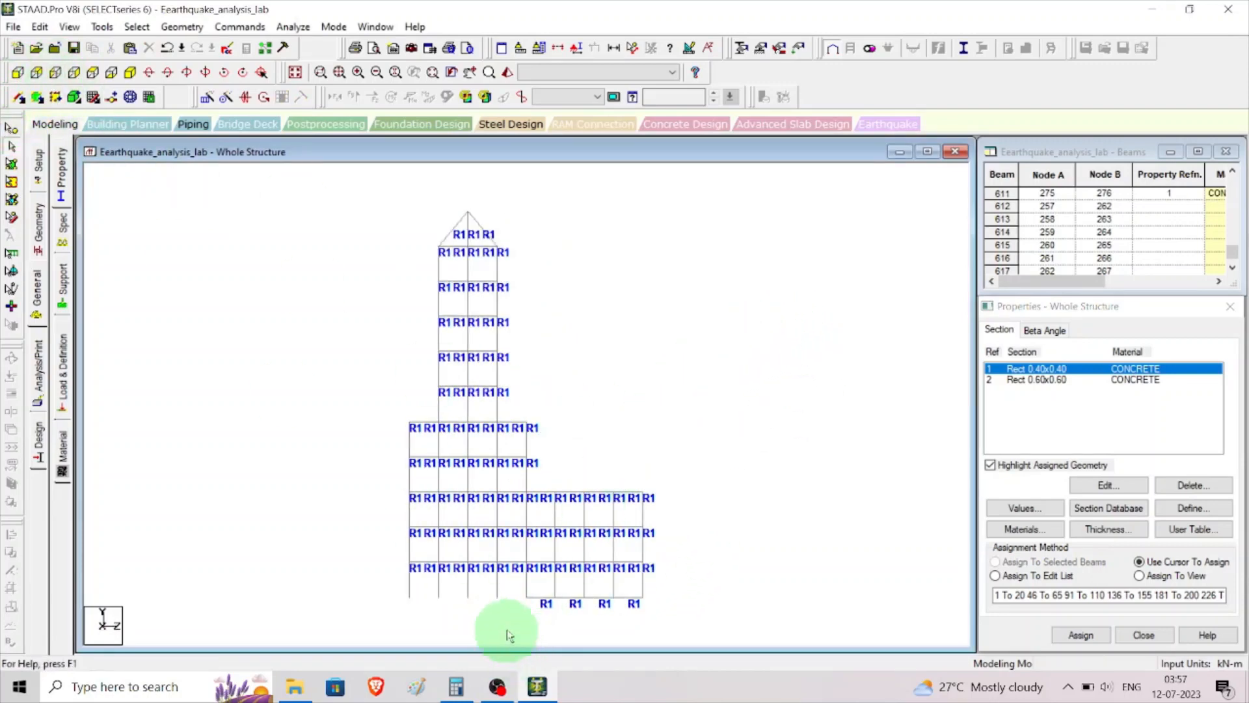
left_click_drag(516, 585, 674, 636)
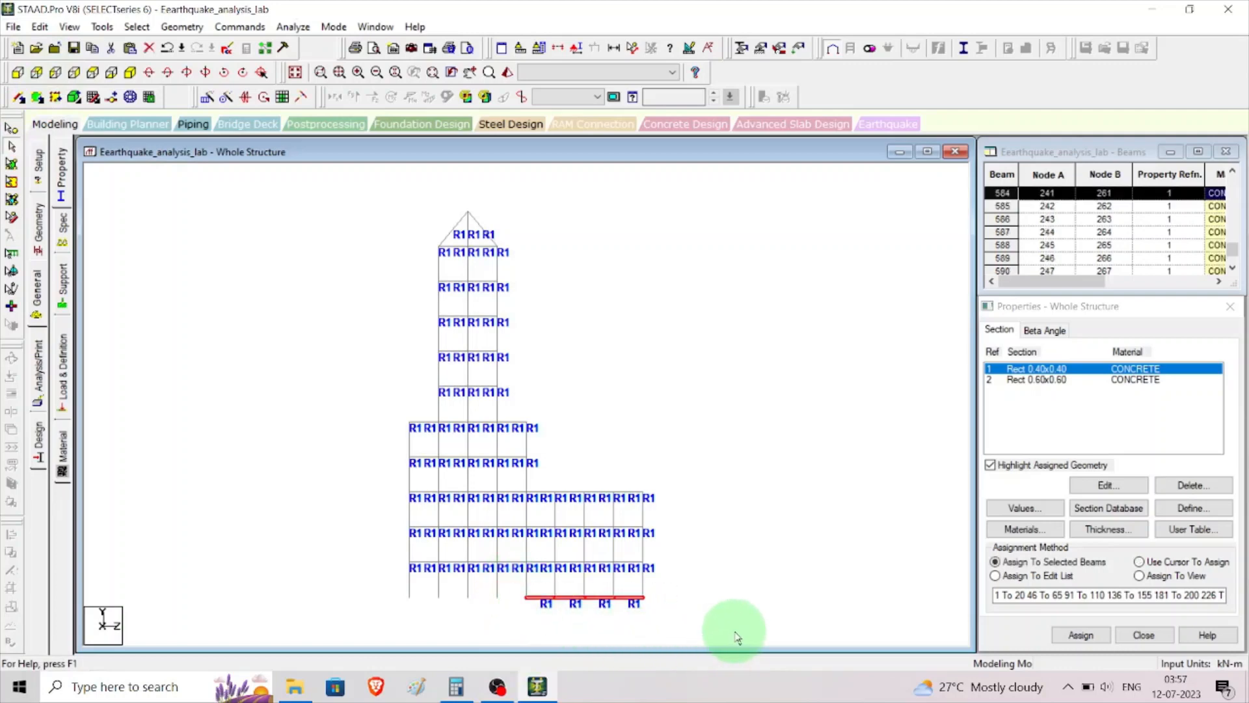
key("Delete")
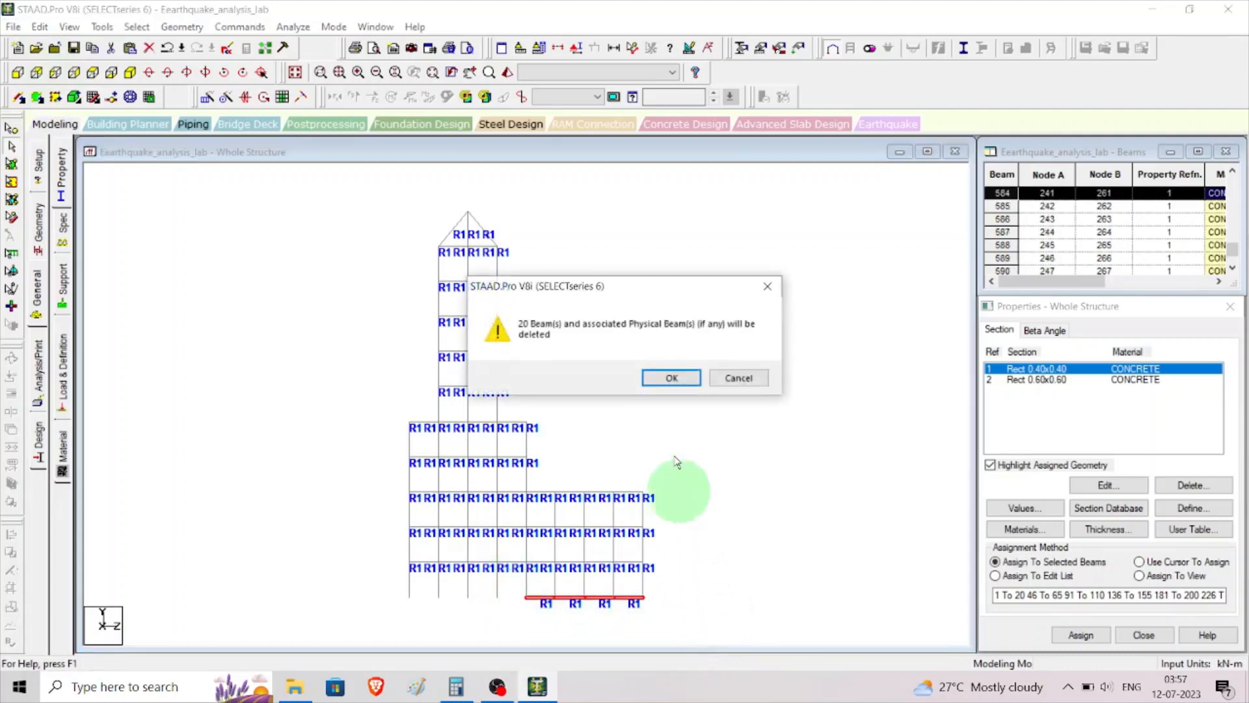
left_click(670, 376)
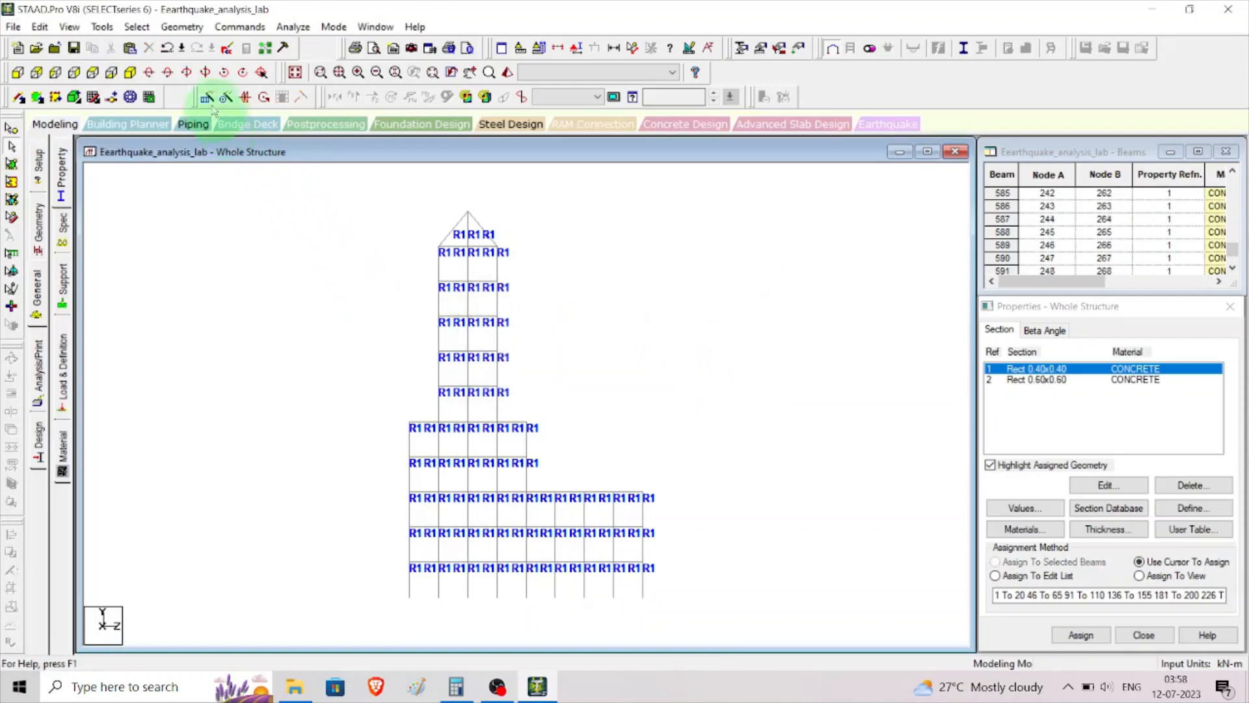
left_click(130, 72)
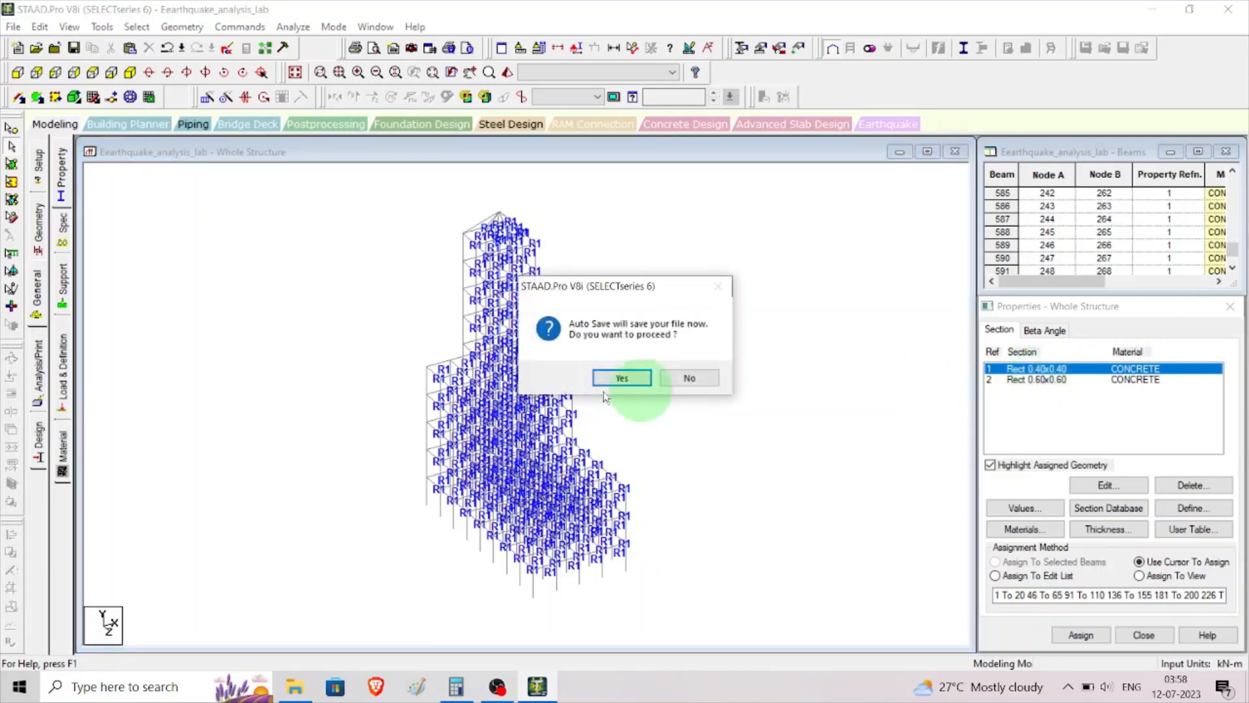
left_click(634, 383)
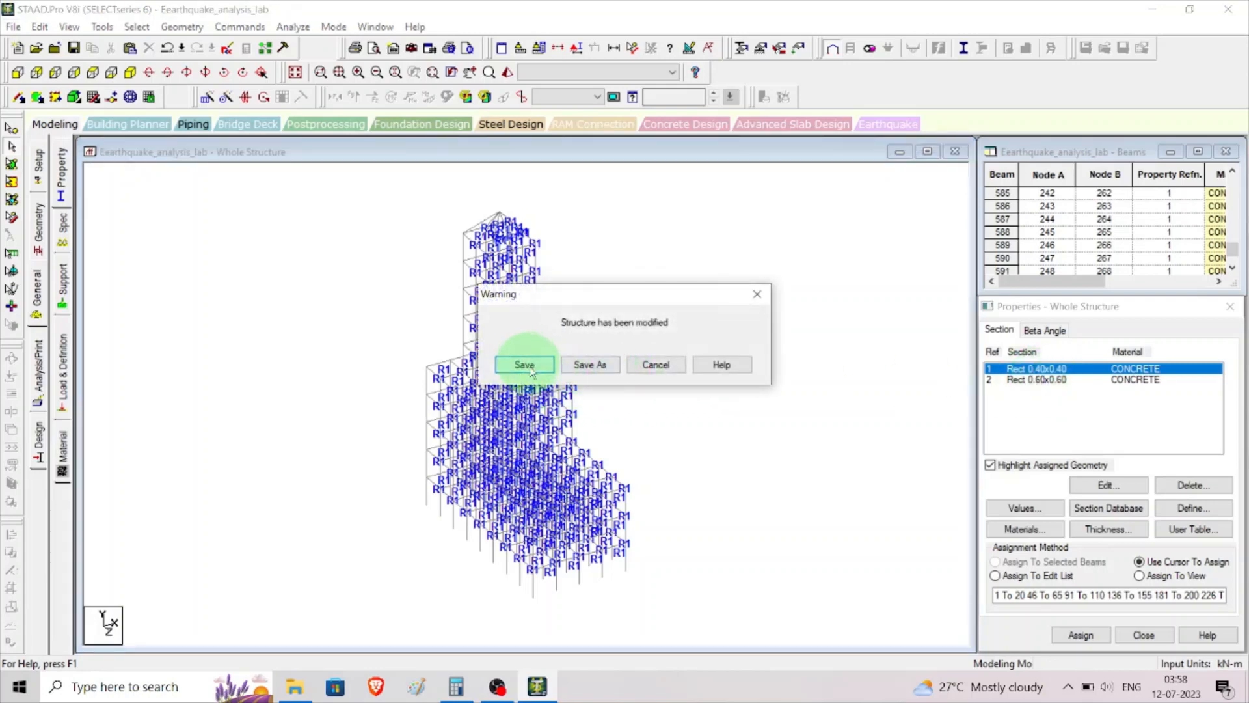
left_click(520, 363)
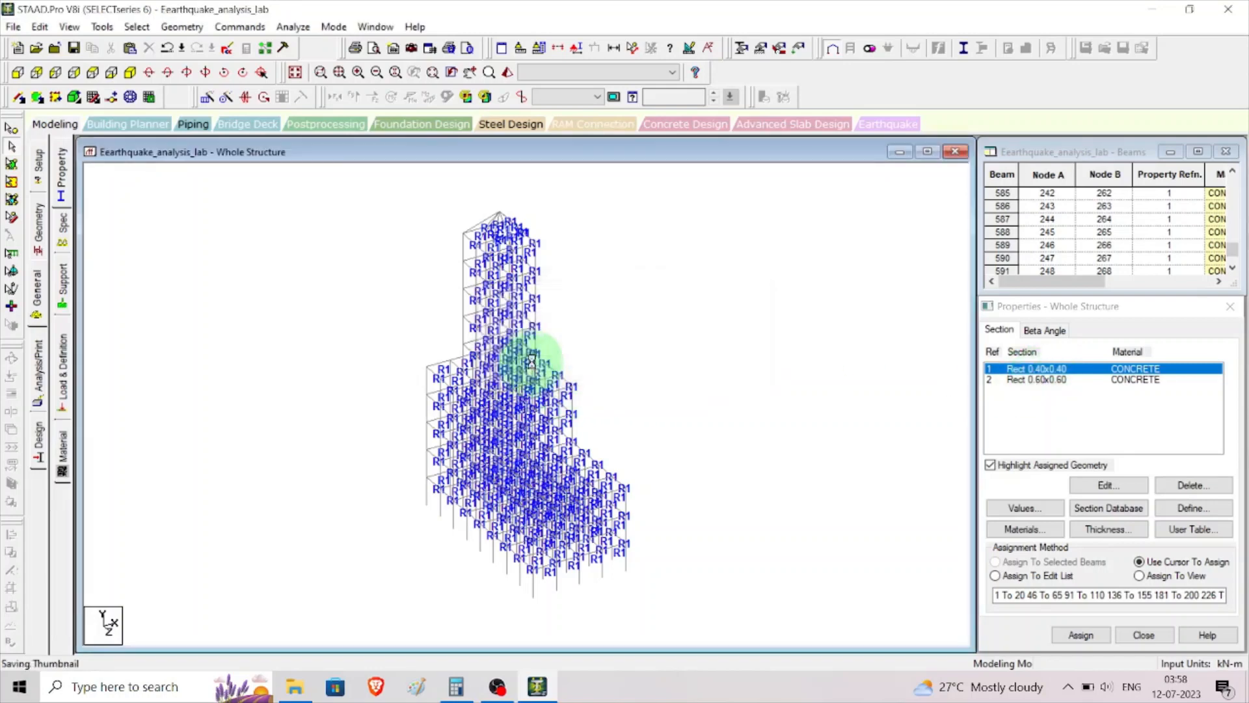
Step: Assign the Rect 0.60x0.60 section to all columns by selecting the beams parallel to Y
left_click(1041, 381)
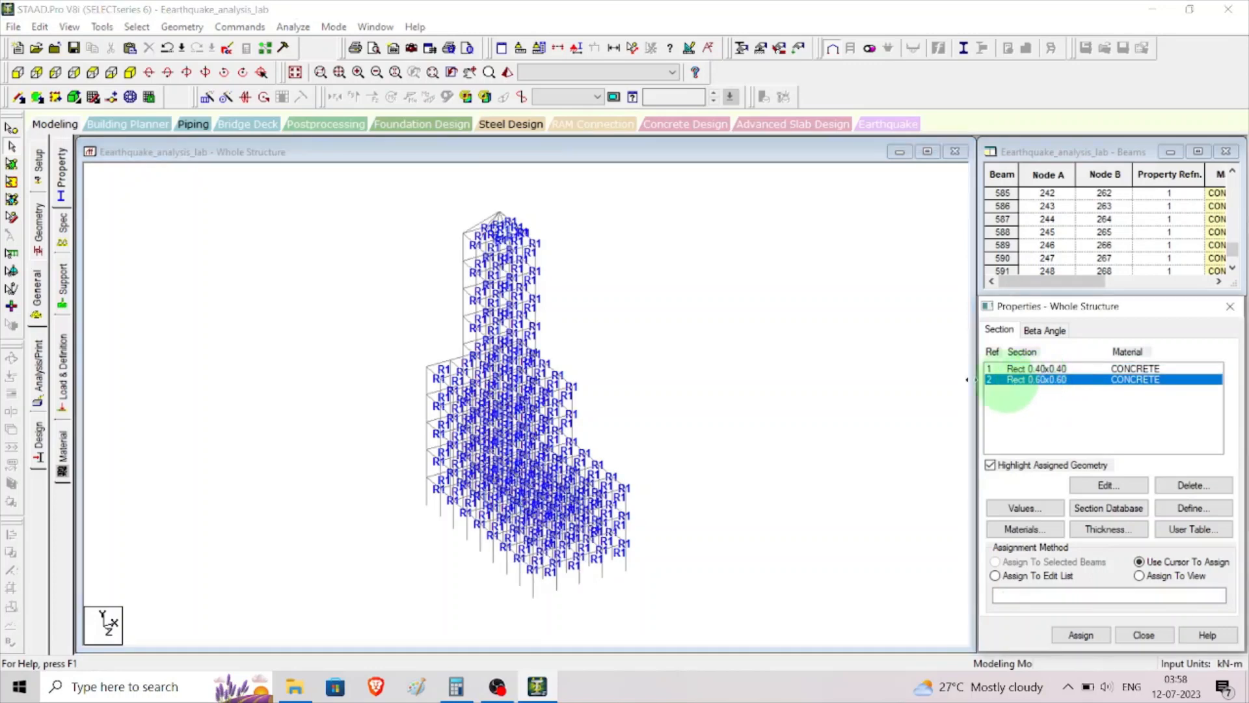
left_click(181, 27)
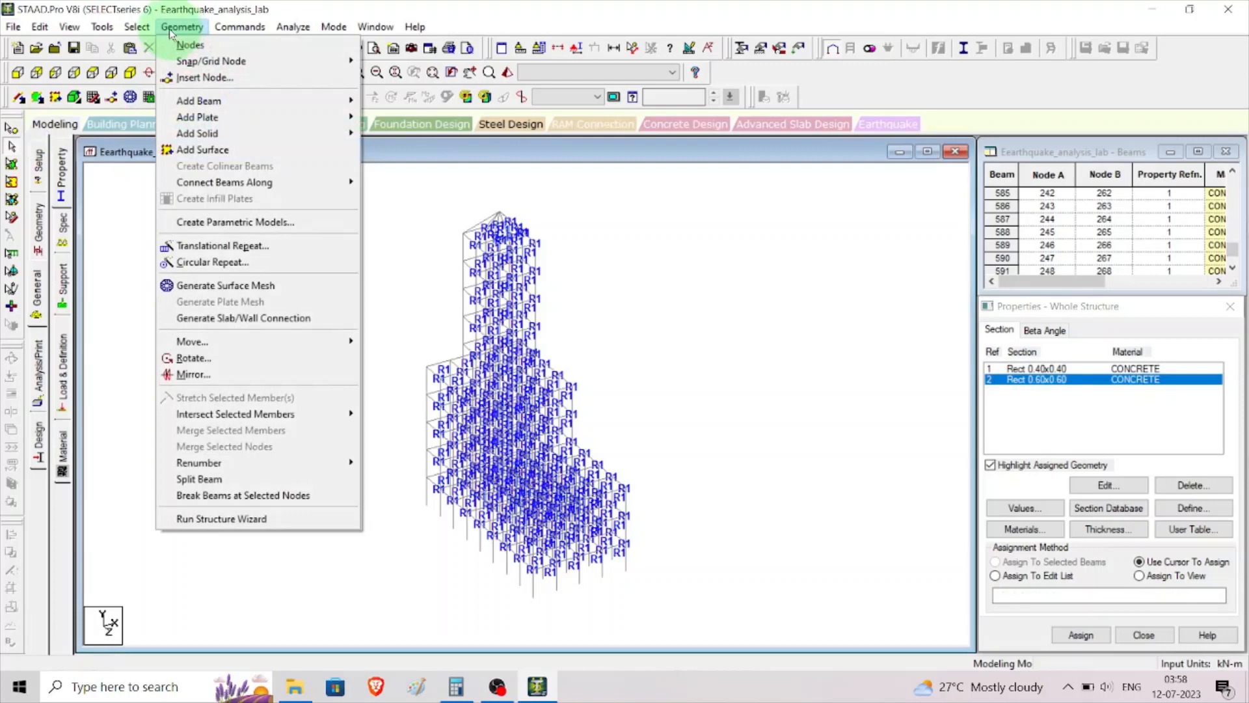
left_click(136, 26)
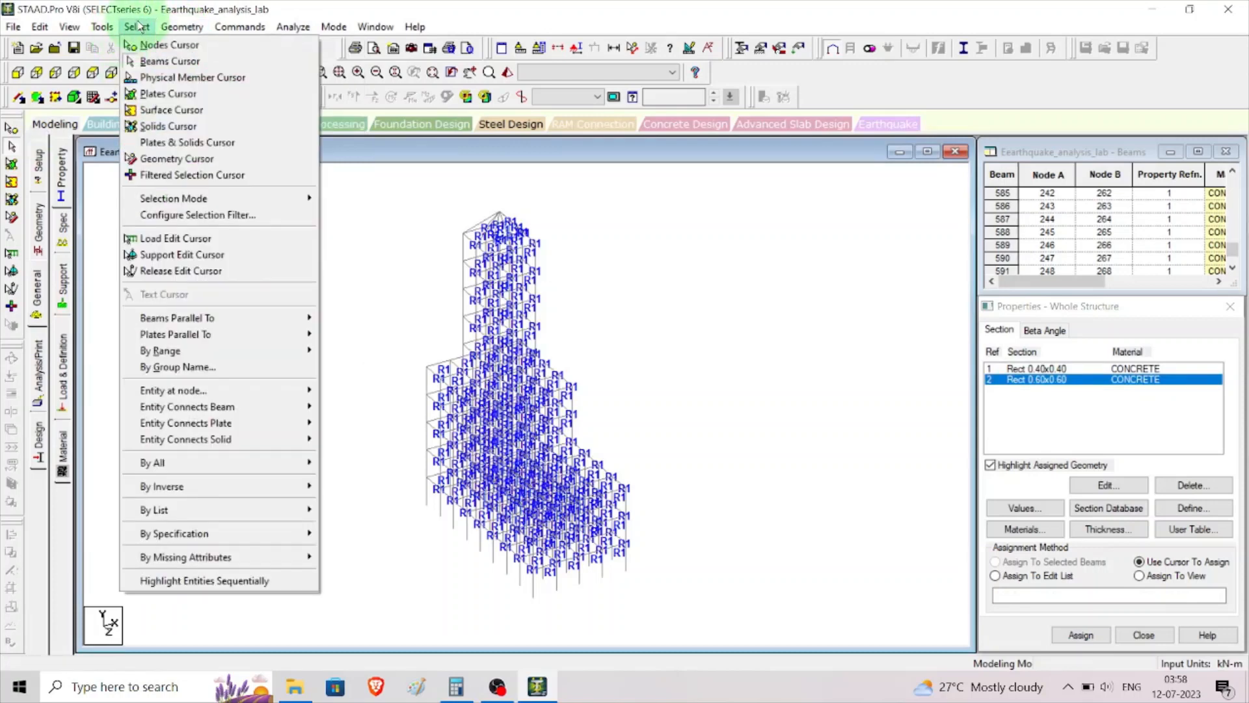
mouse_move(210, 320)
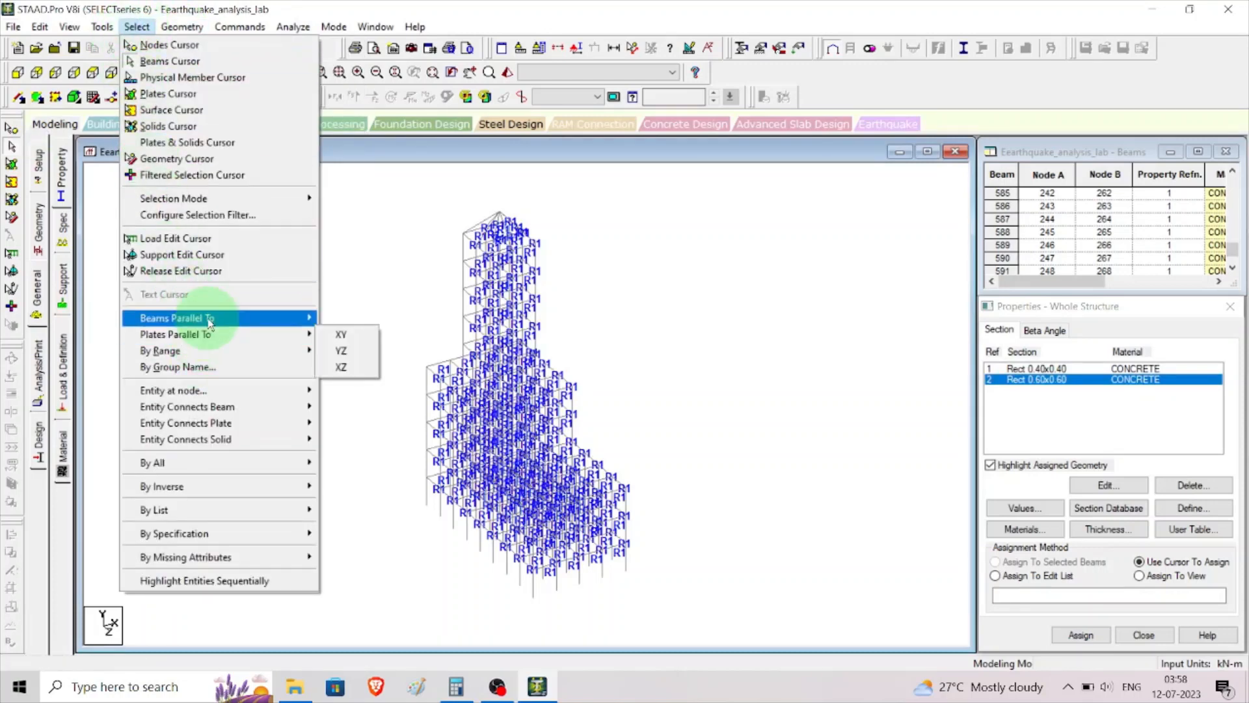
left_click(337, 334)
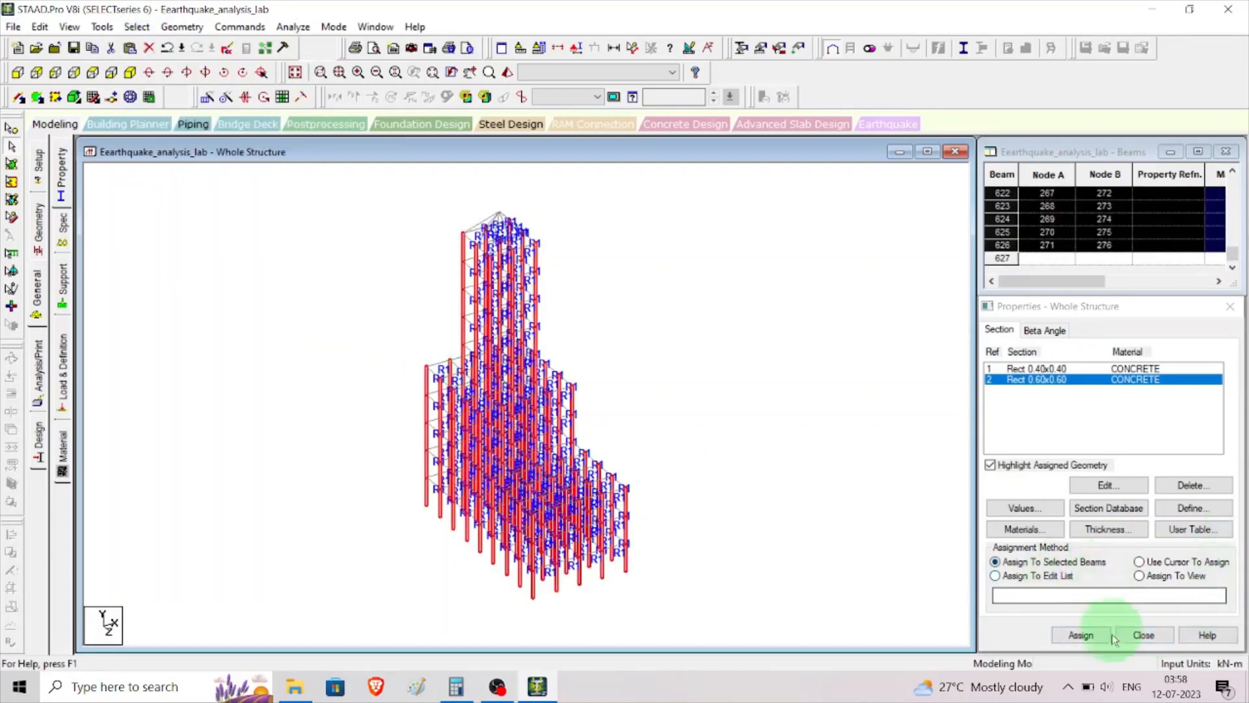
left_click(1080, 635)
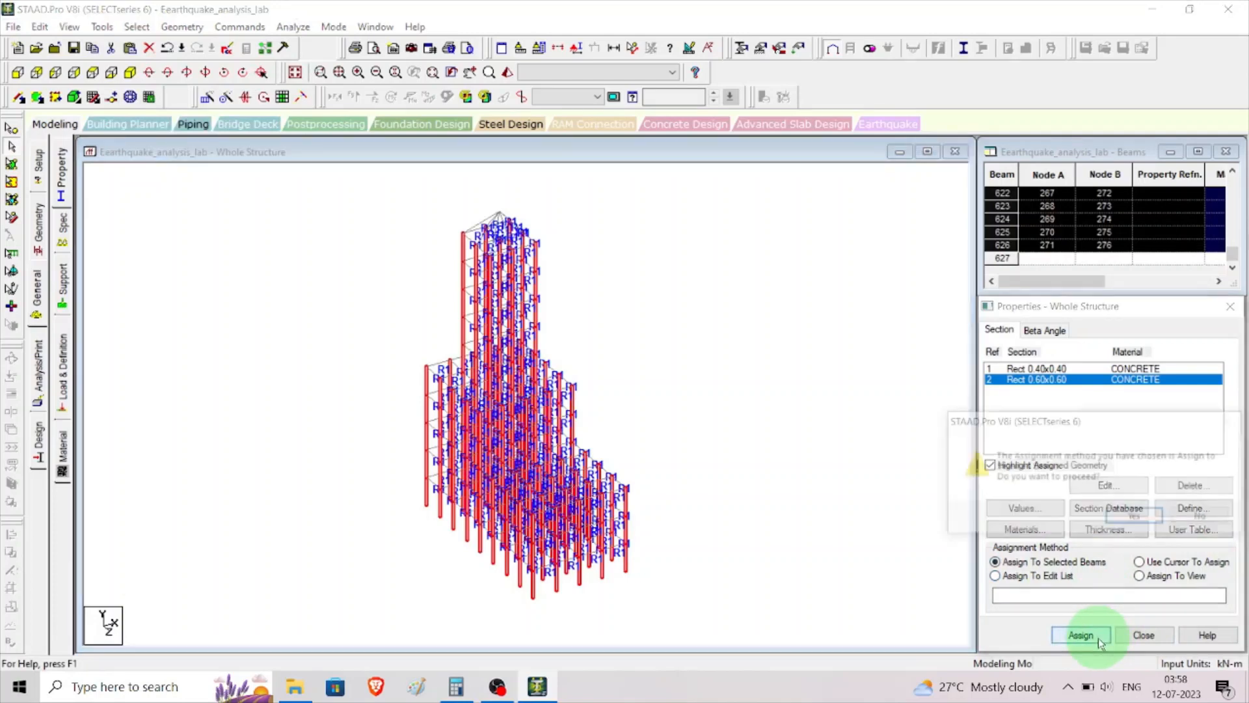
left_click(1136, 518)
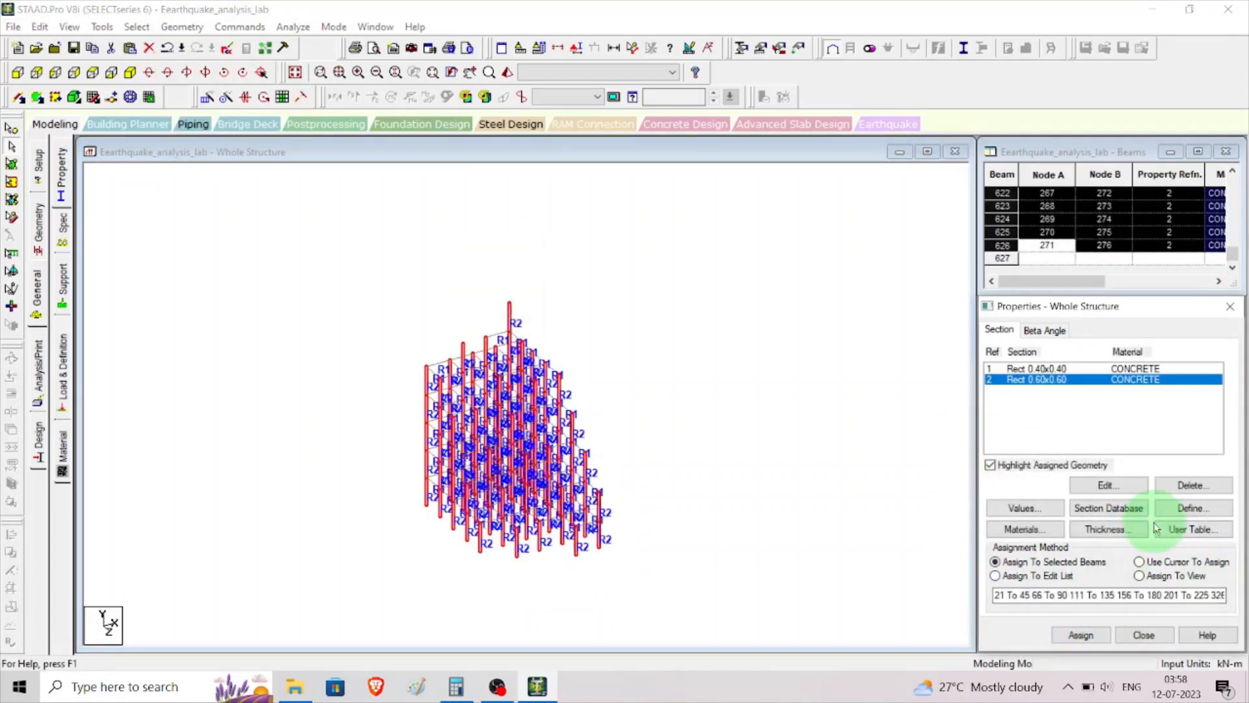
Step: Highlight the members assigned to each of the two sections and check the structure for members with a missing property
left_click(1053, 369)
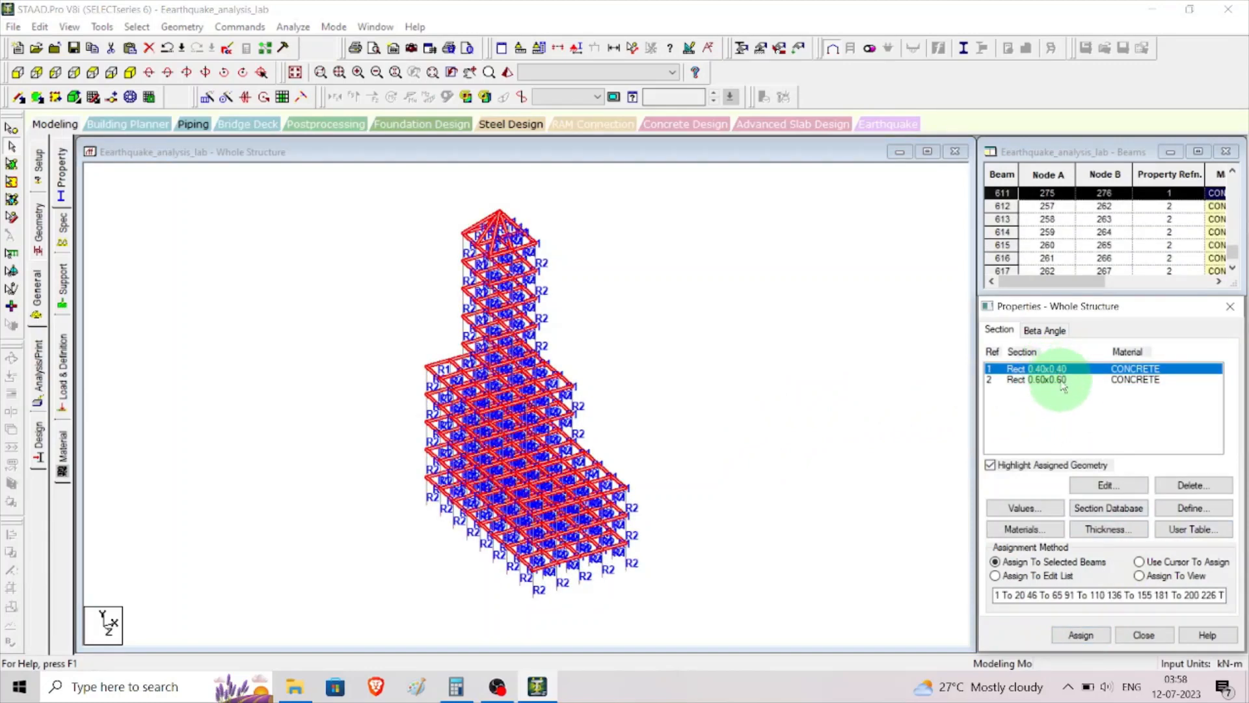
left_click(1063, 383)
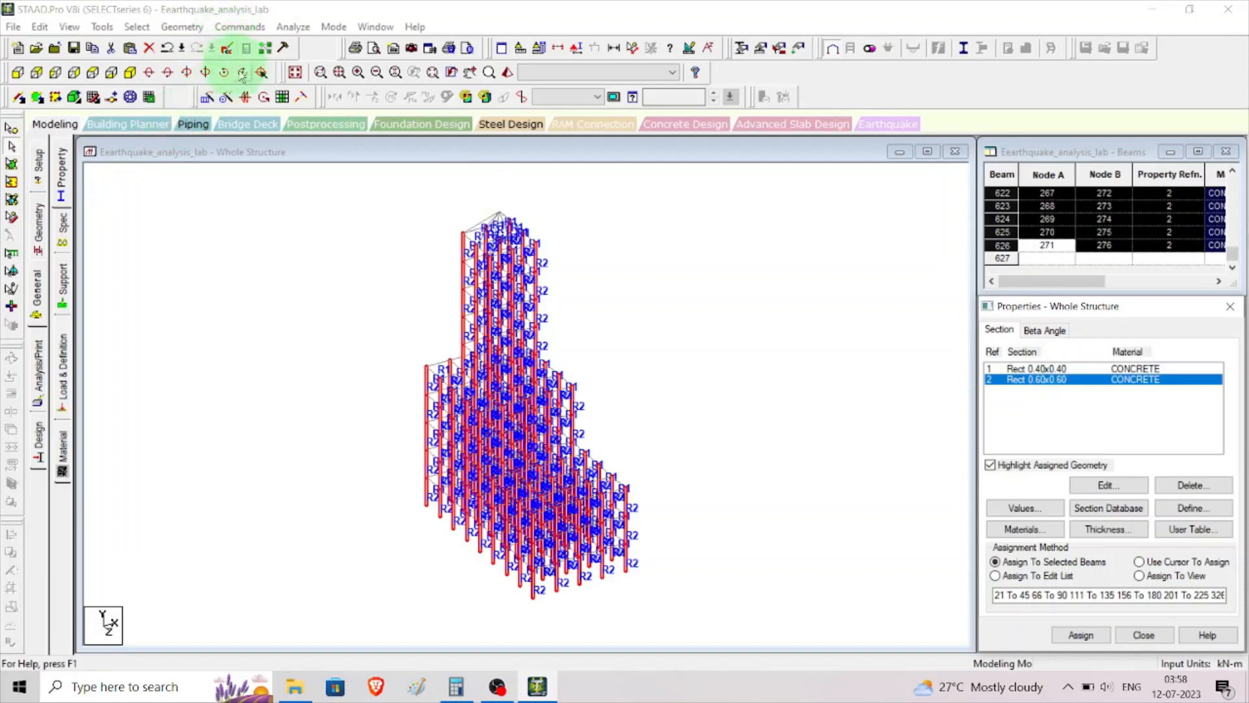
left_click(137, 27)
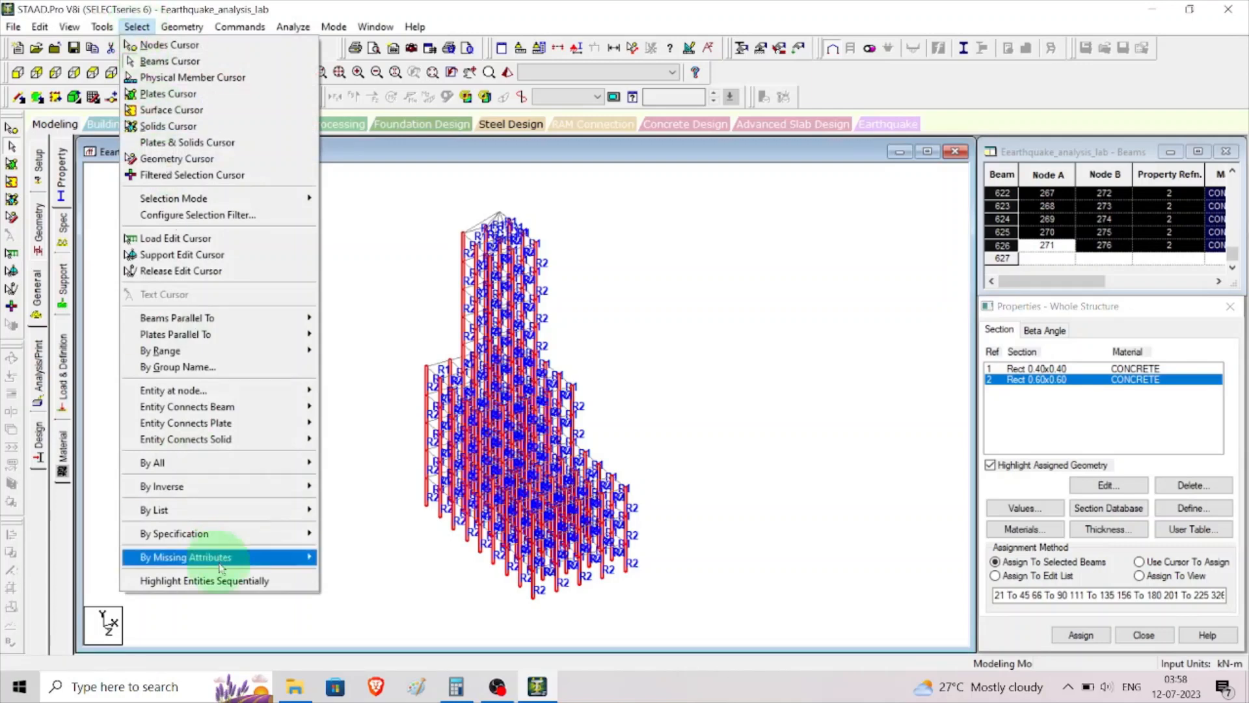
mouse_move(234, 557)
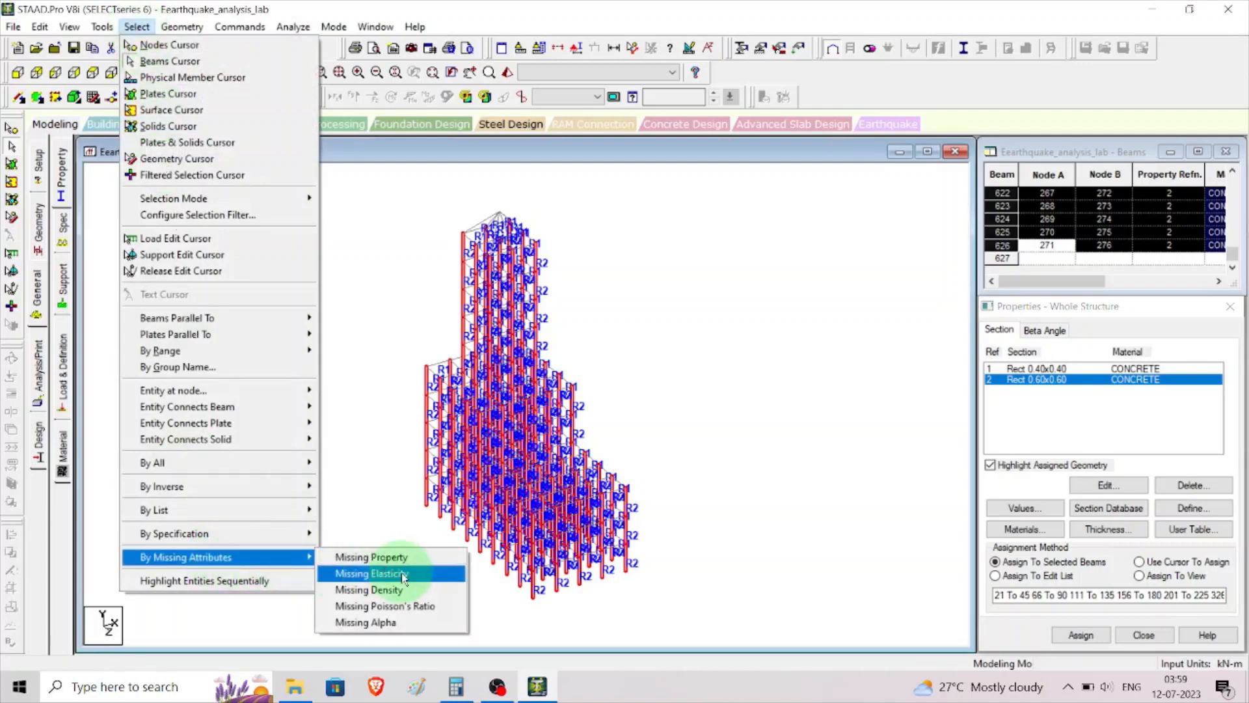
left_click(394, 558)
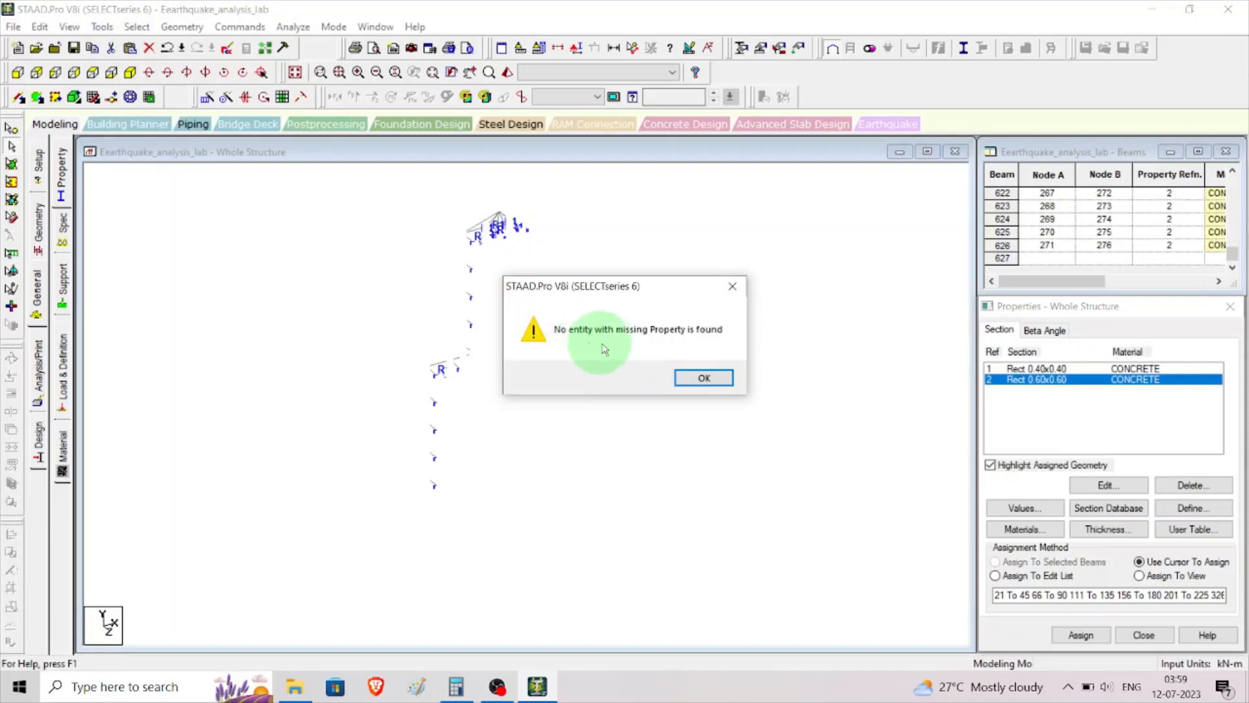
left_click(704, 378)
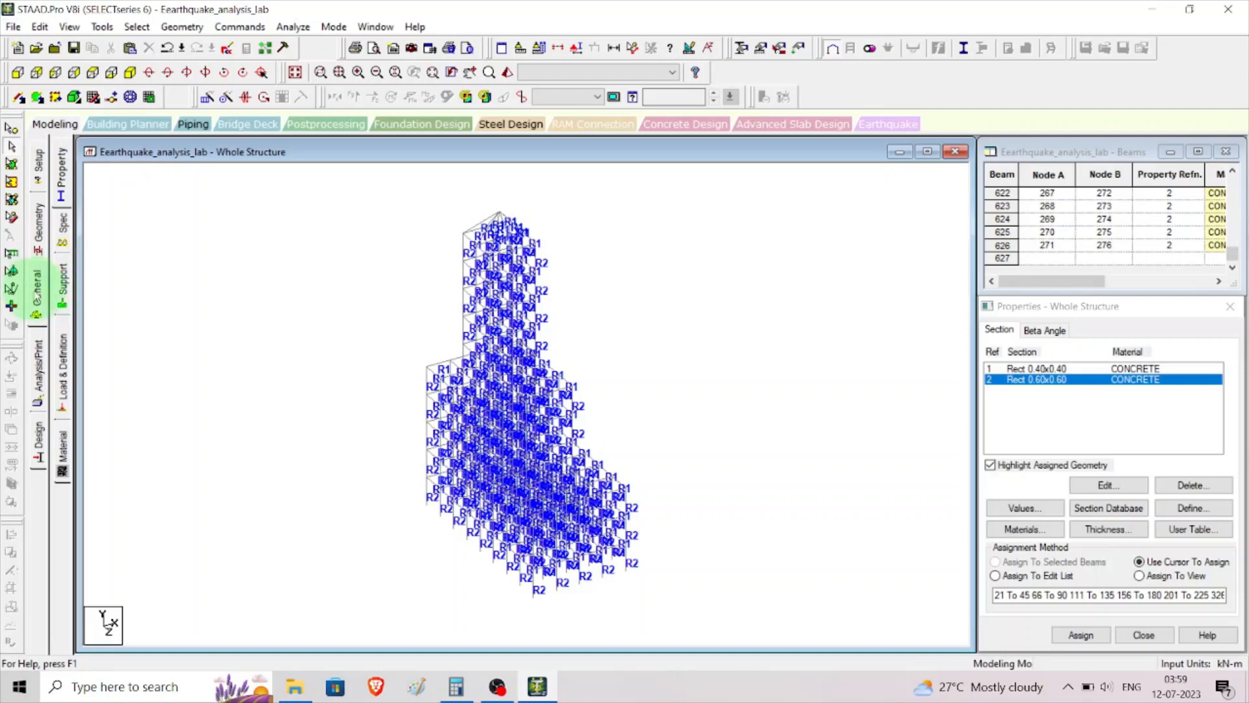
Step: Create a fixed support and a pinned support for the structure
left_click(19, 74)
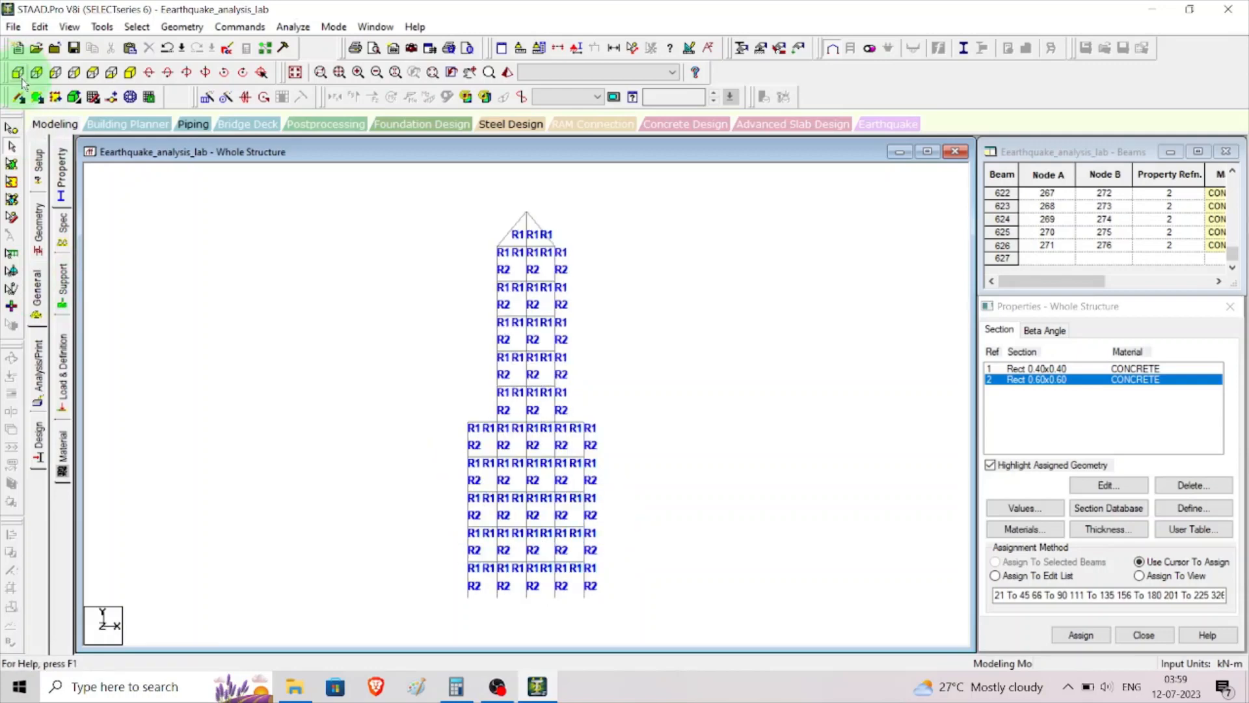
left_click(56, 72)
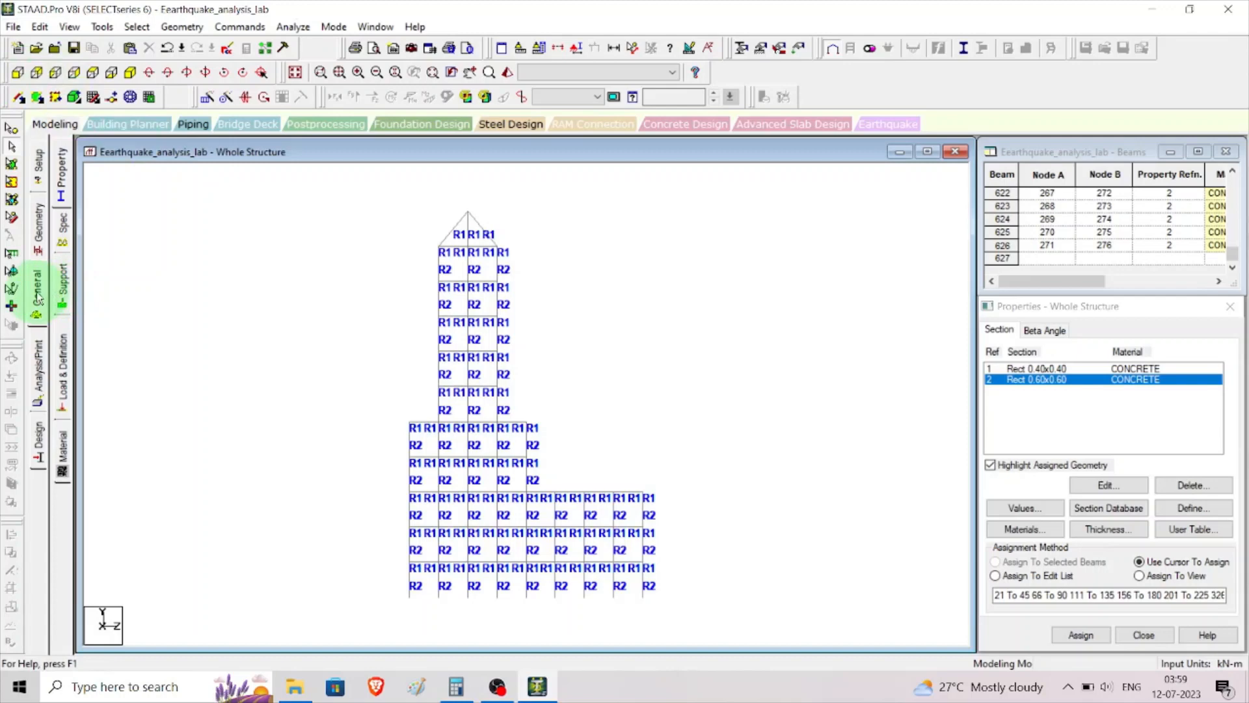
left_click(62, 285)
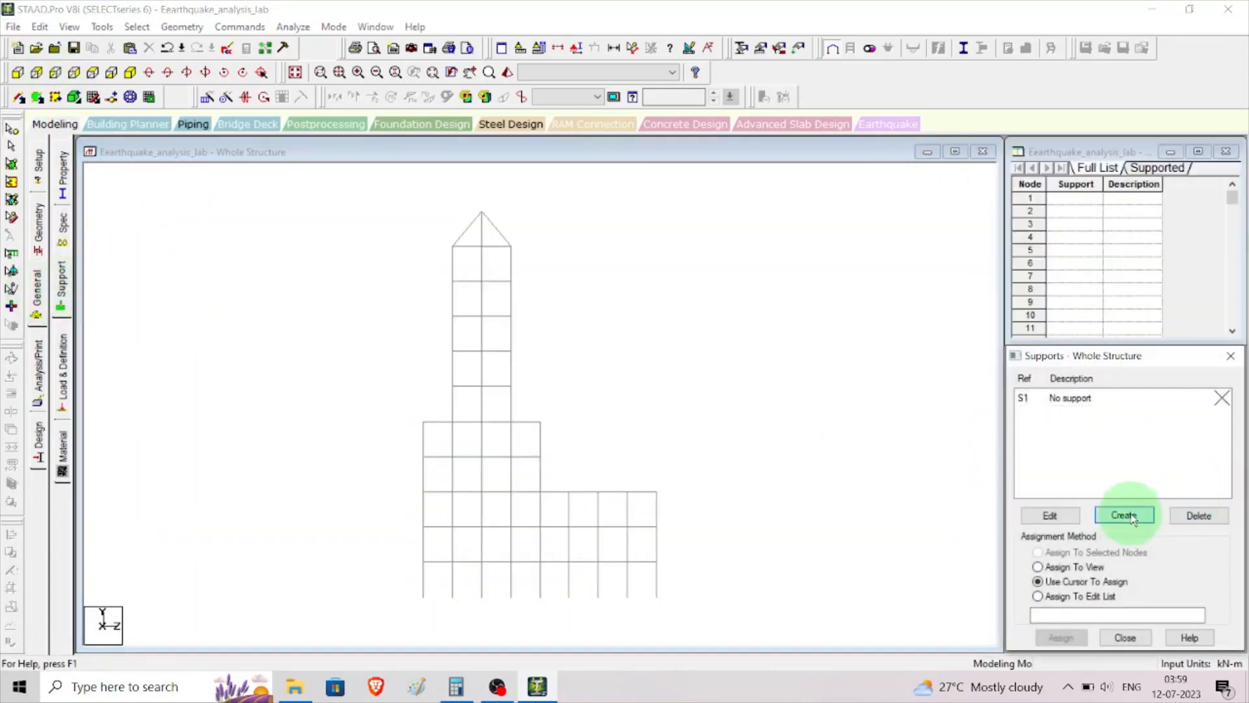
left_click(1124, 515)
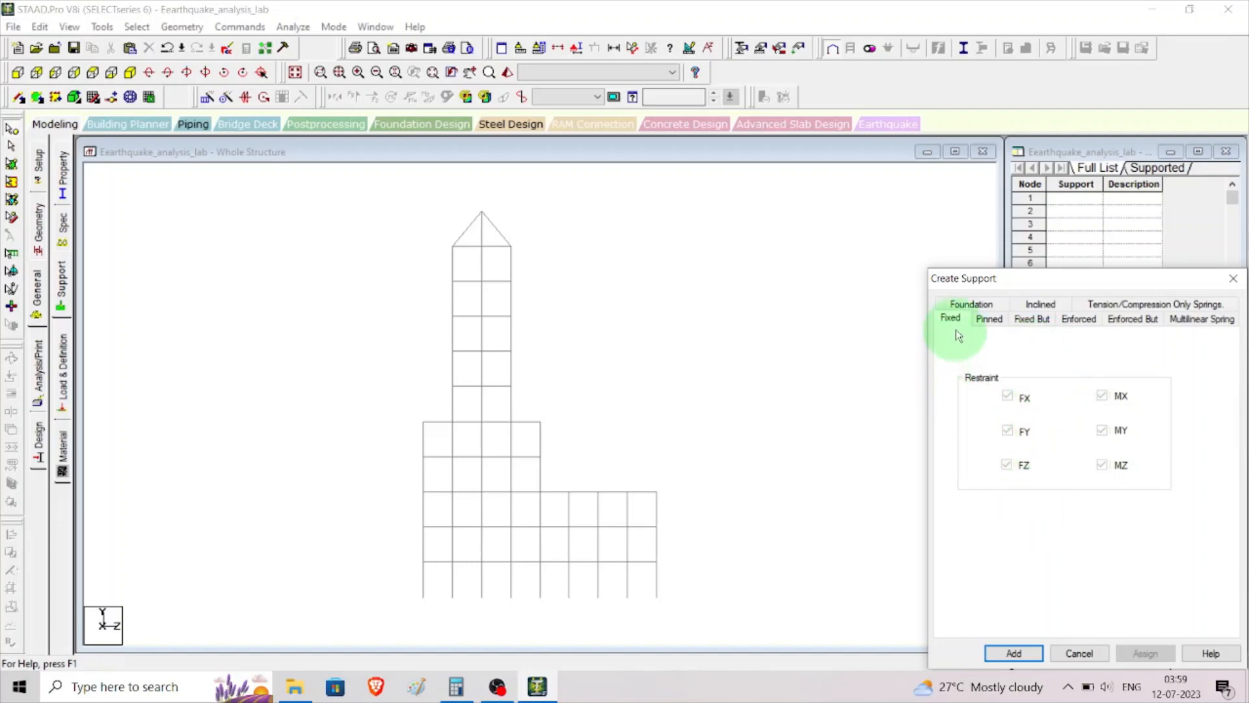
left_click(1020, 653)
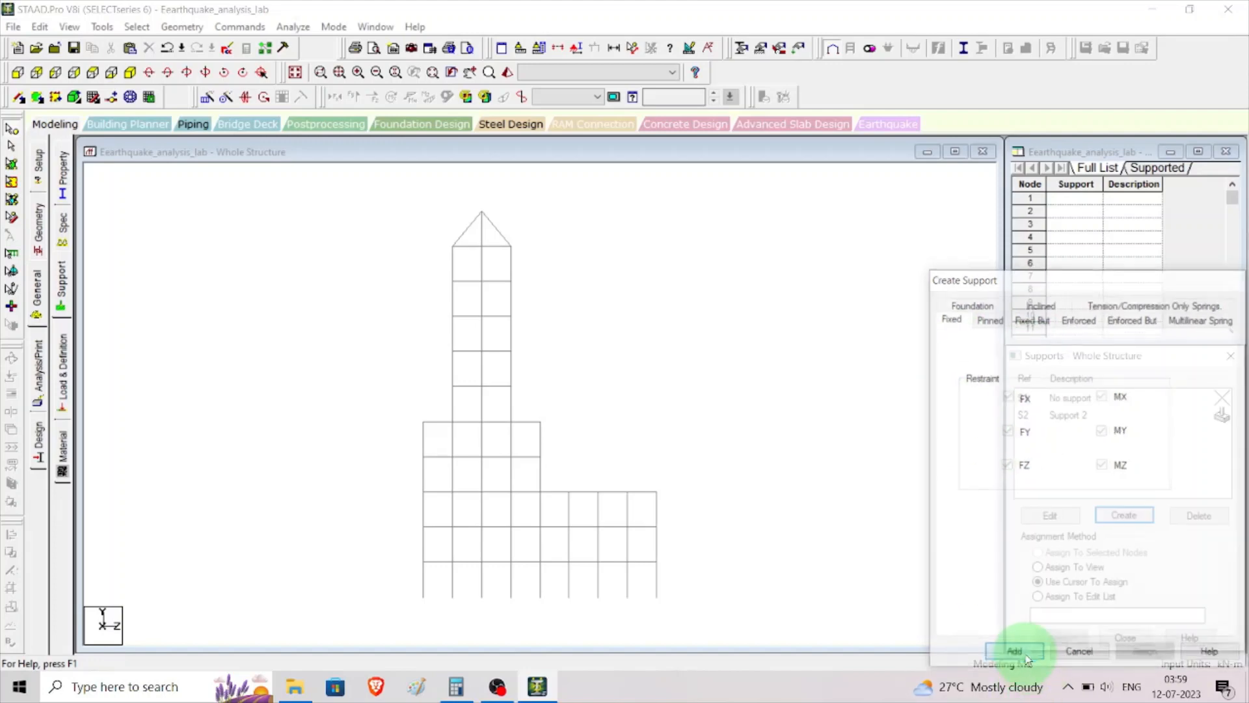
left_click(1132, 515)
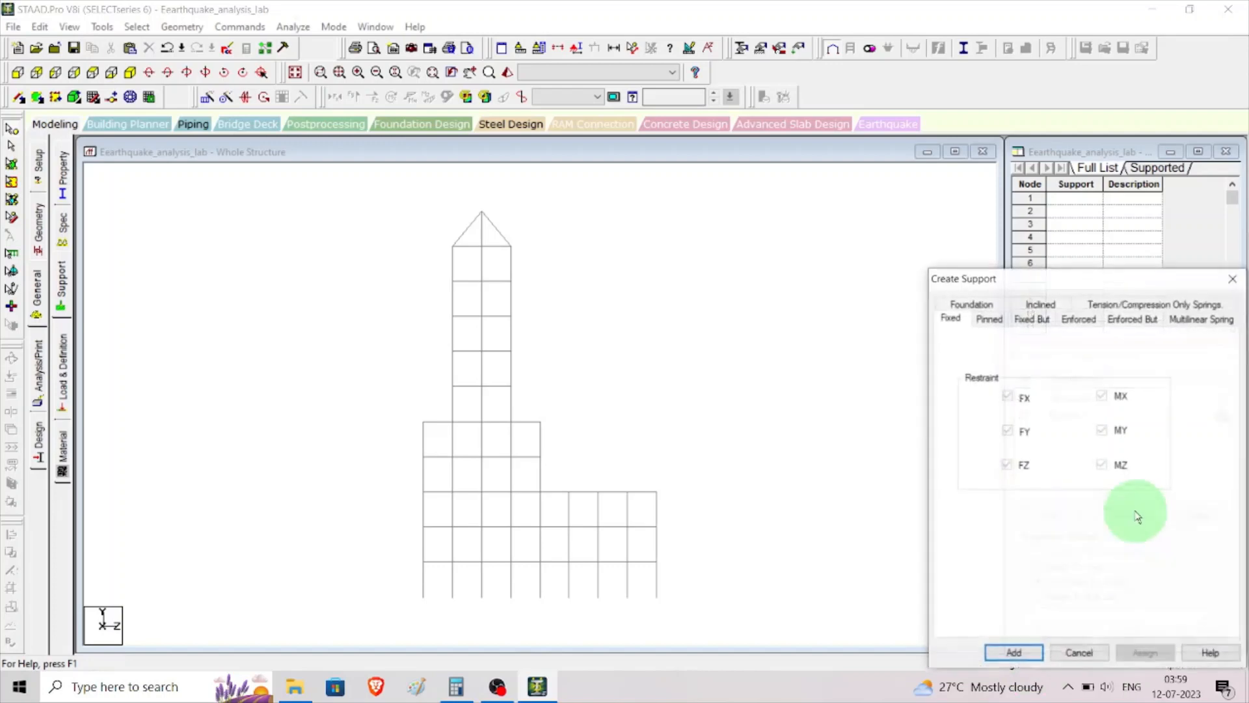
left_click(989, 318)
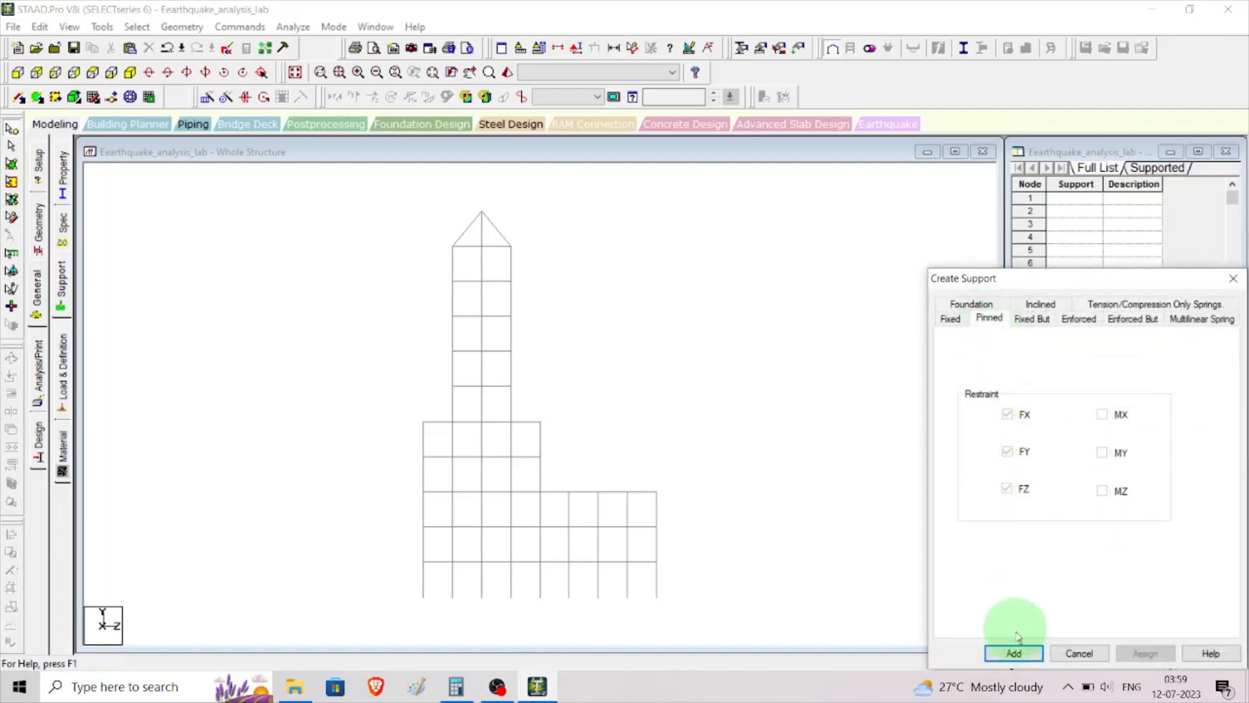
left_click(1016, 653)
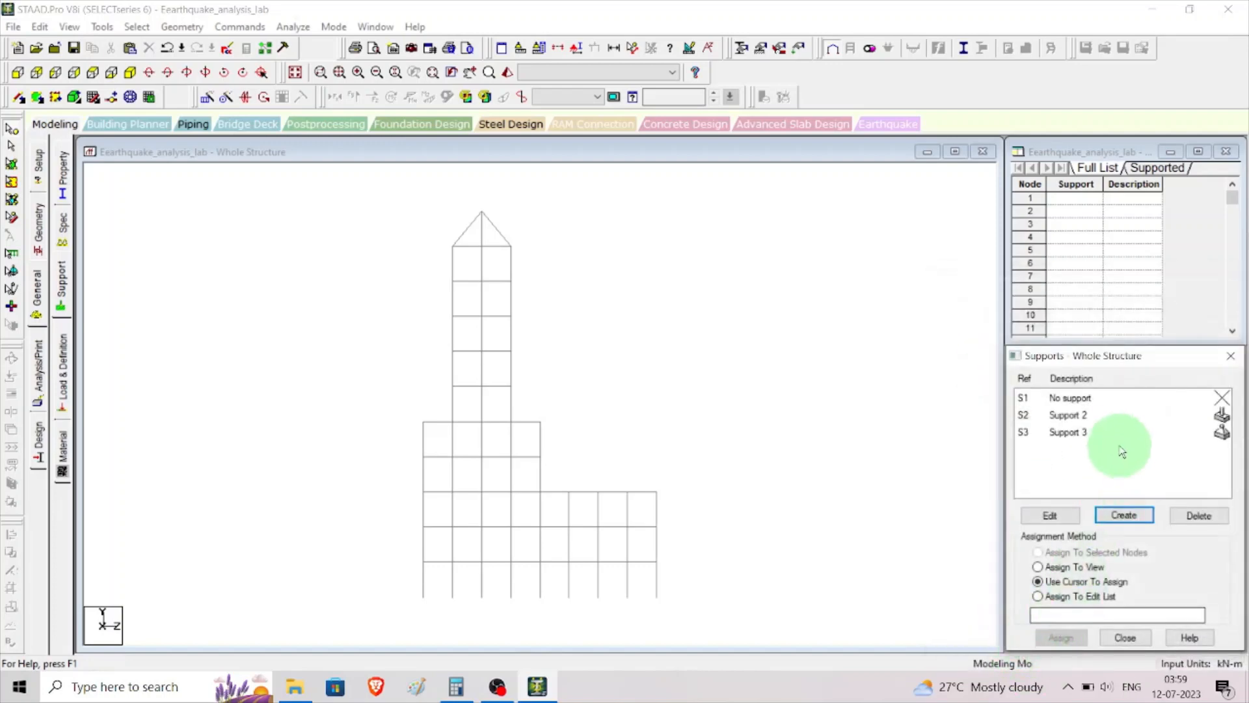
Step: Assign the fixed support to all column base nodes of the main block, leaving out the side wing
left_click(1099, 420)
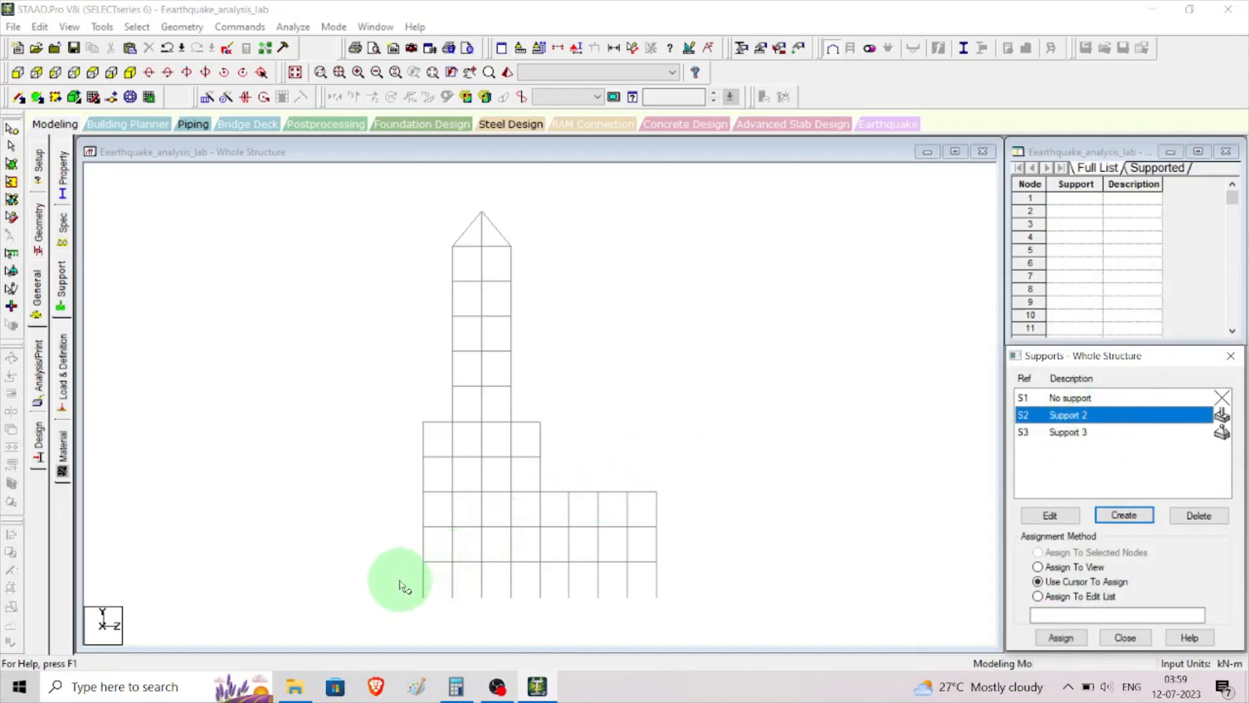
left_click_drag(401, 586, 543, 634)
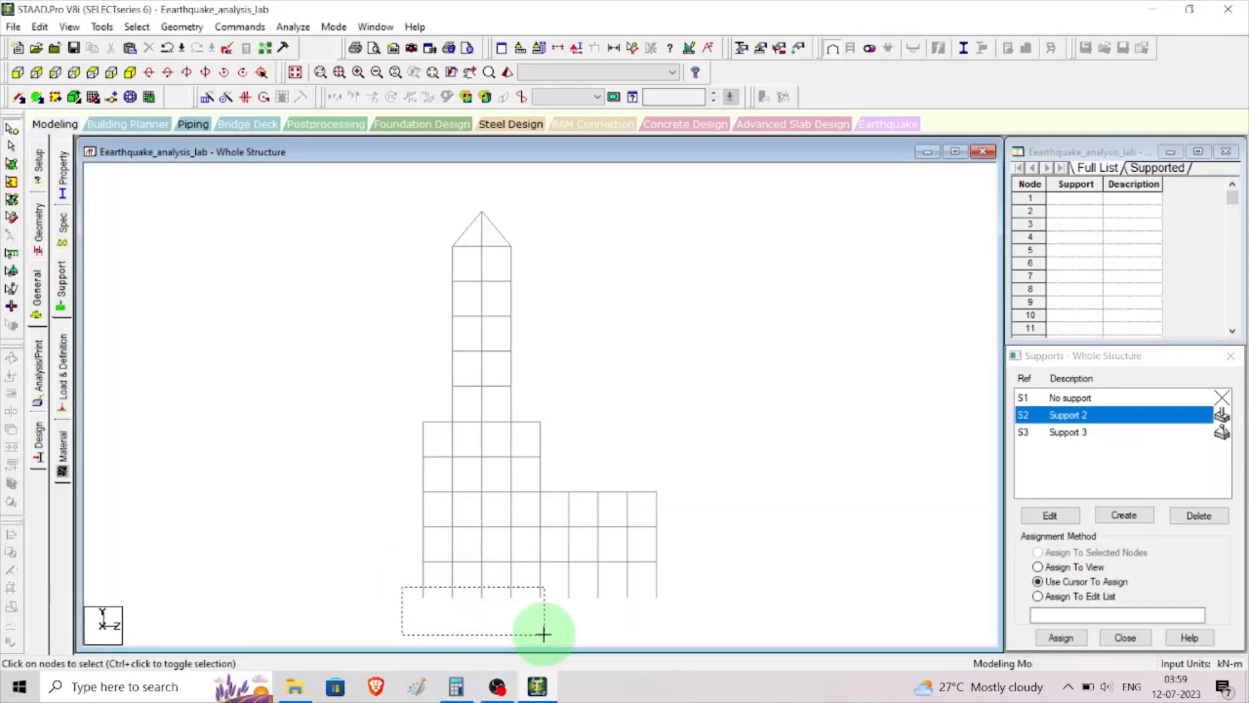
left_click_drag(543, 635, 543, 634)
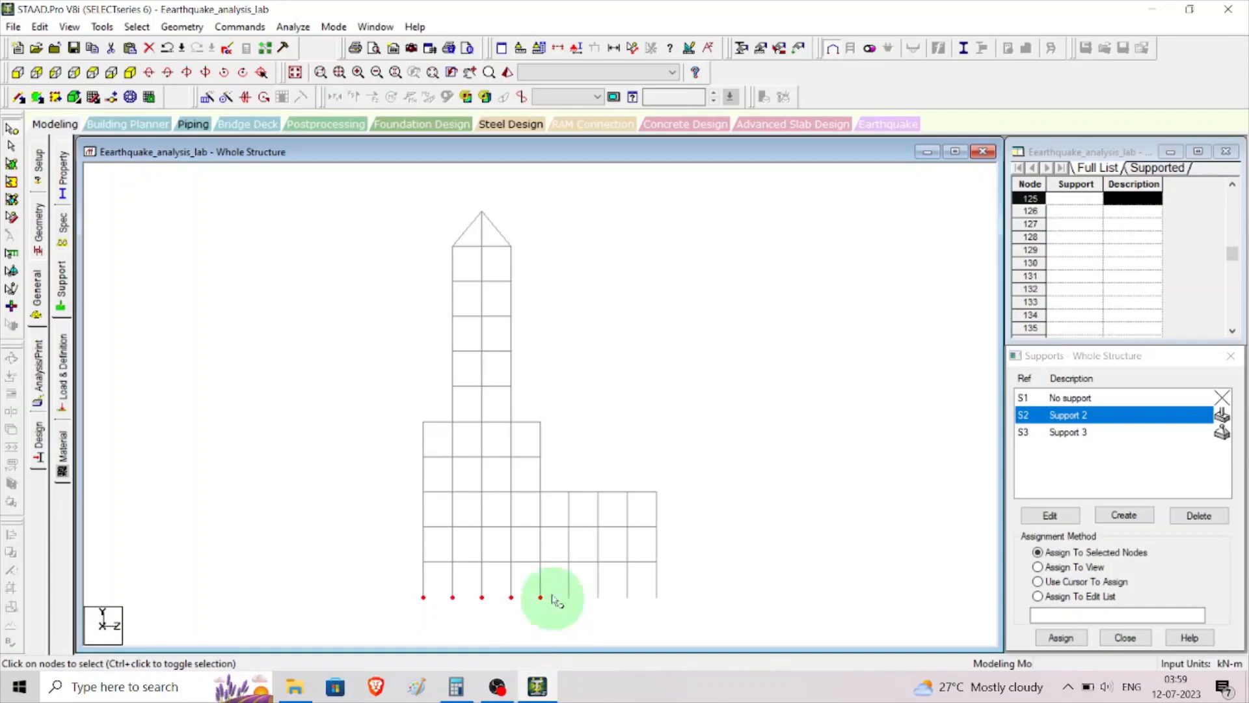
left_click(130, 73)
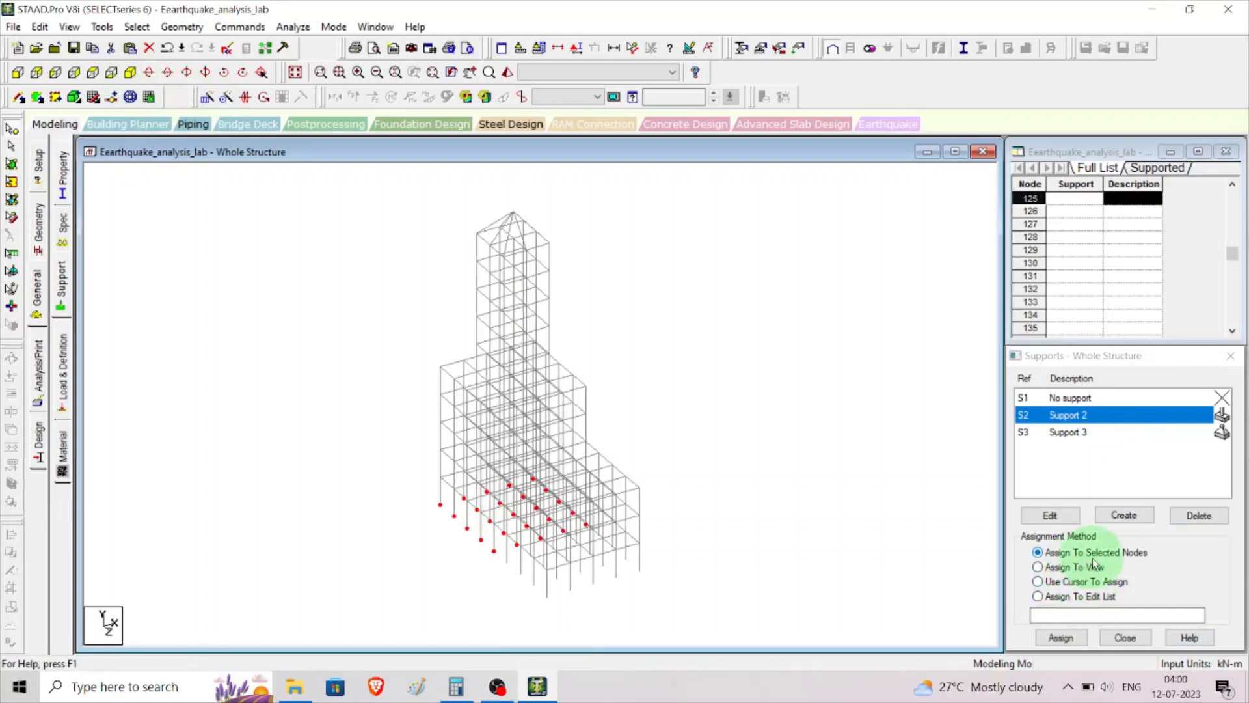
left_click(1069, 640)
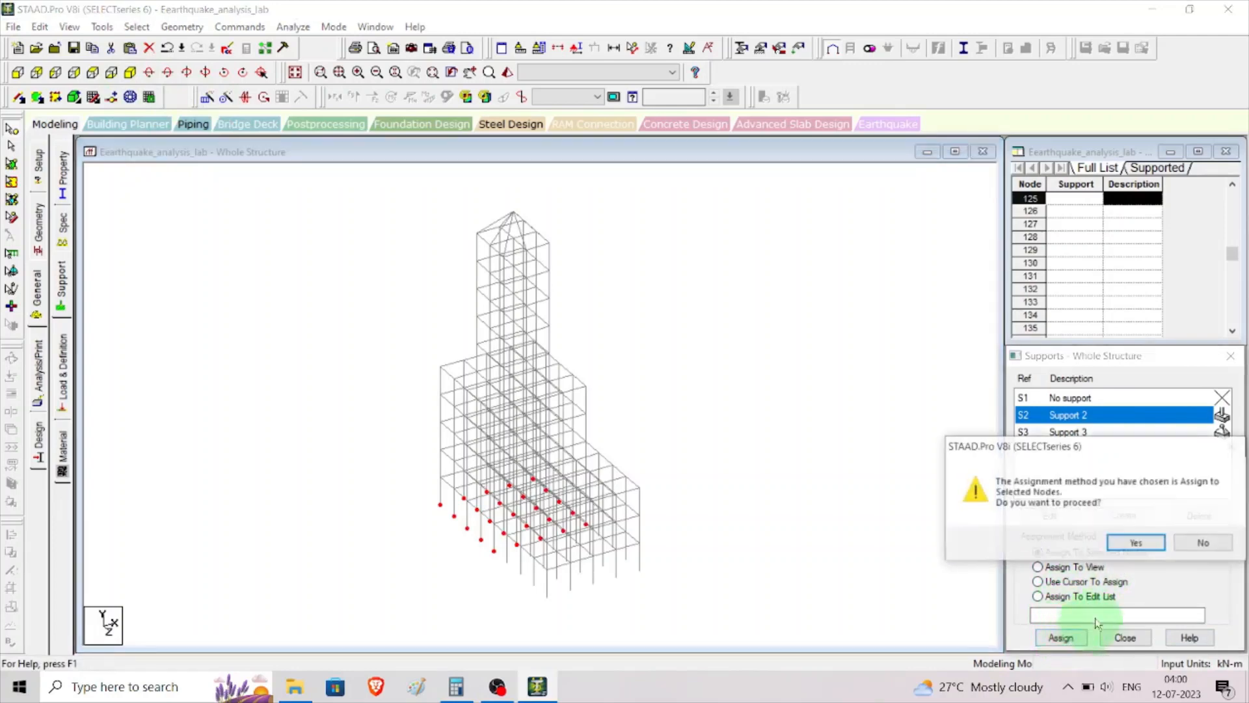
left_click(1132, 540)
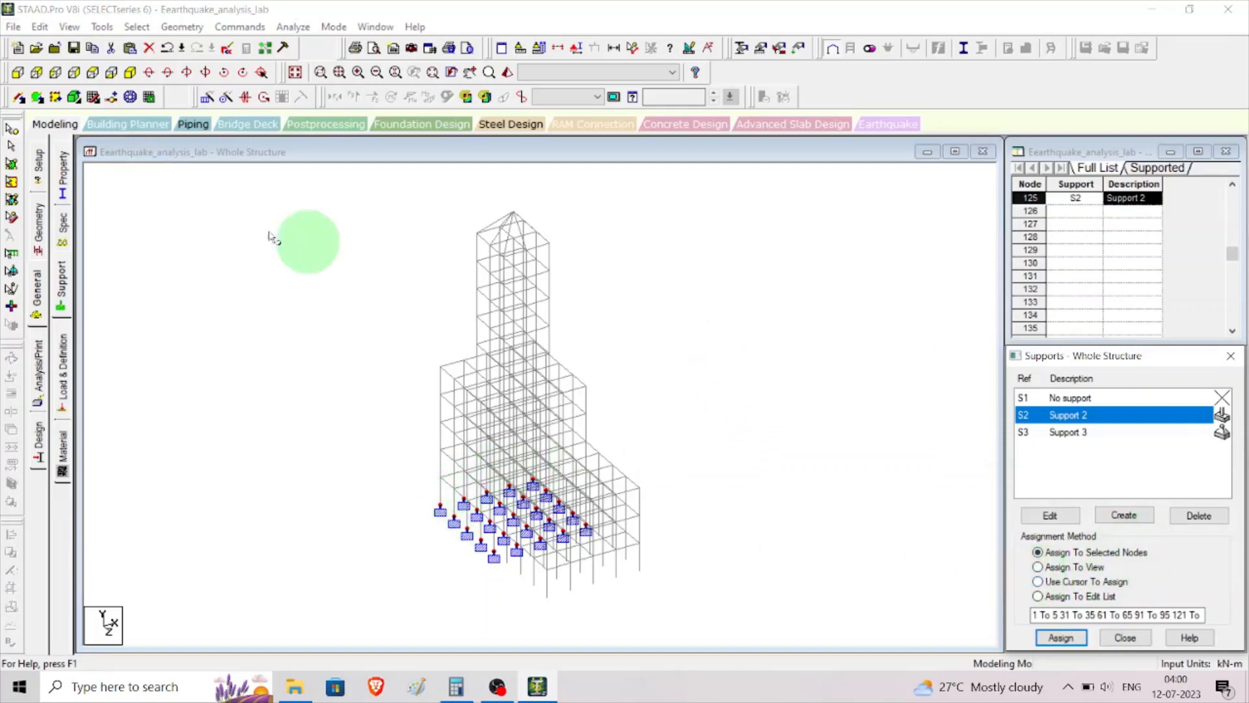
Step: Assign the pinned support to the remaining column base nodes under the three-storey side wing
left_click(55, 73)
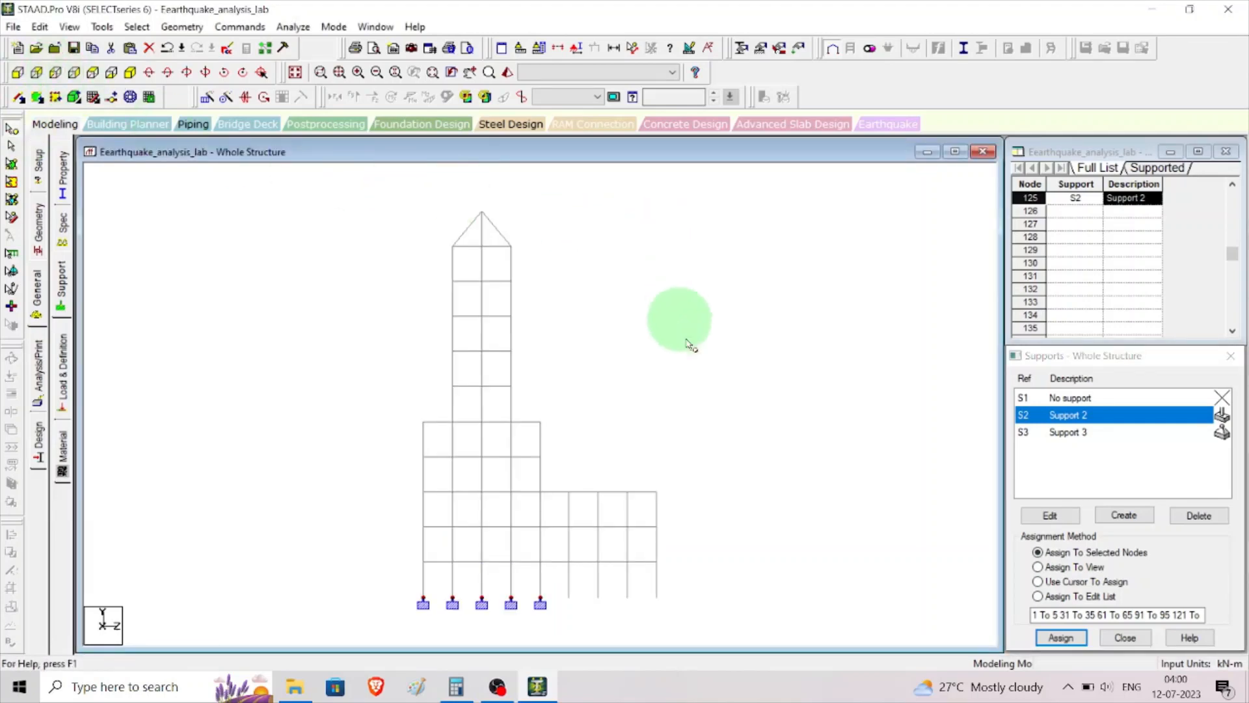
left_click(1086, 434)
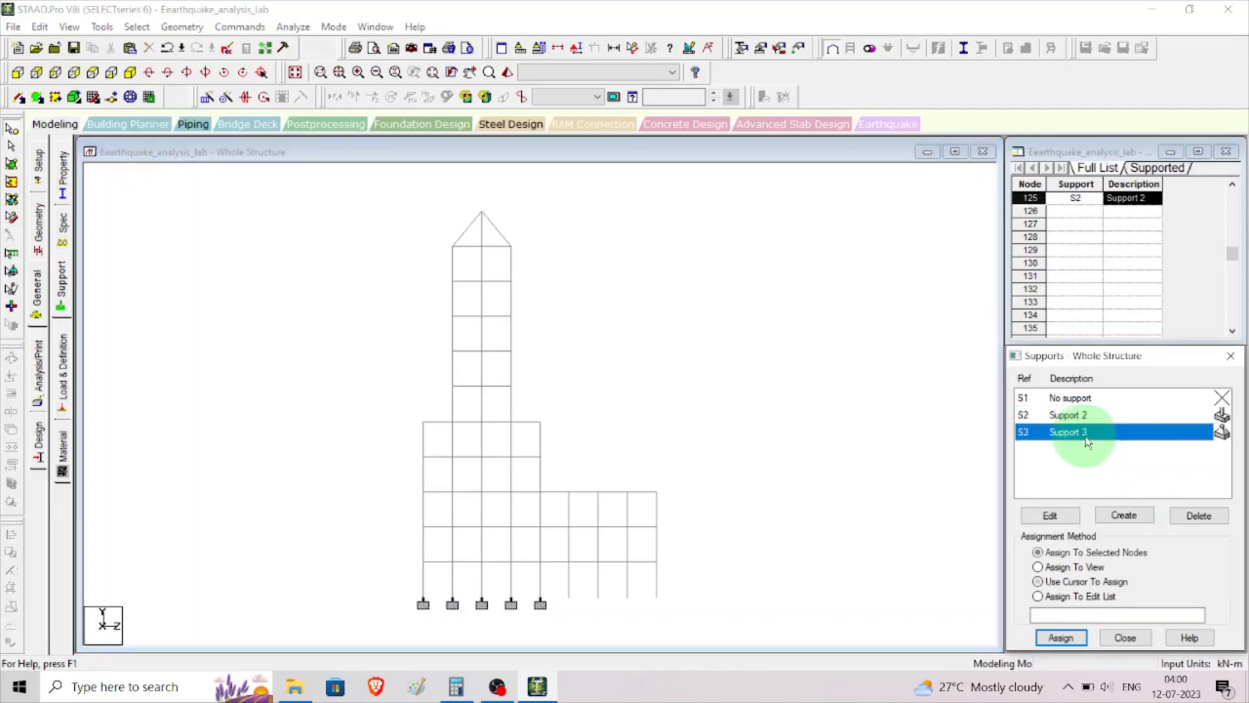
left_click(768, 398)
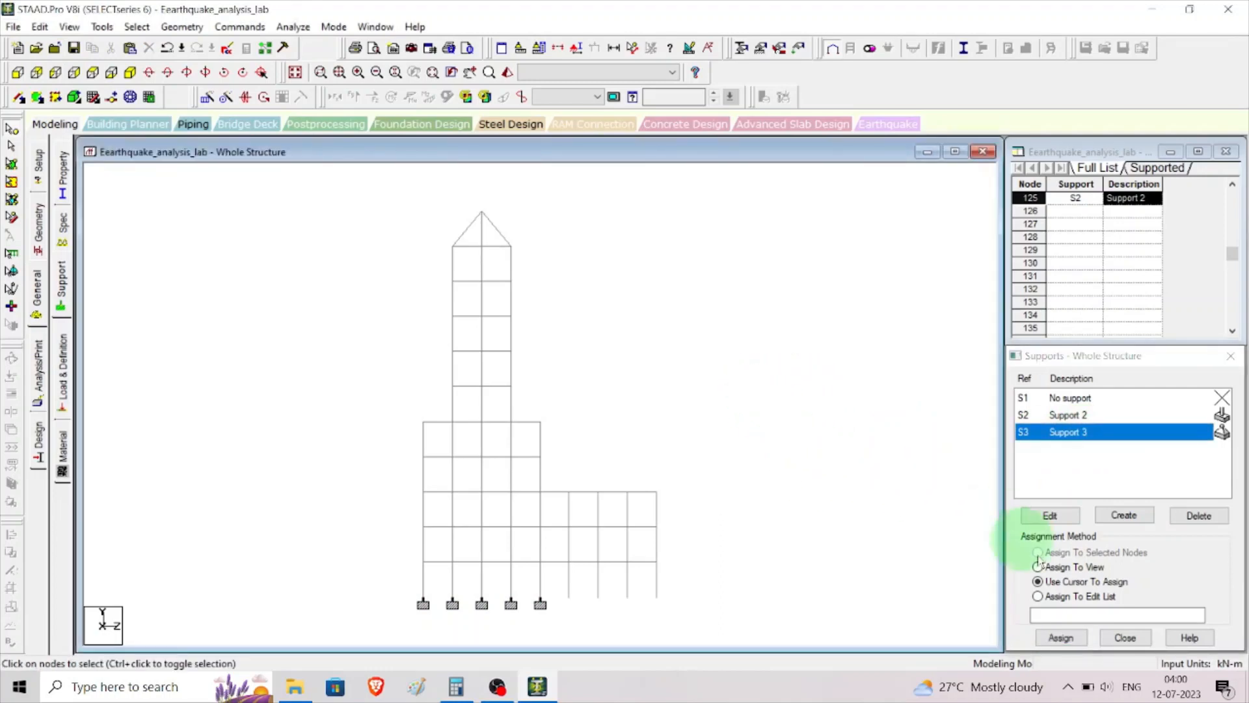
left_click_drag(699, 628, 553, 579)
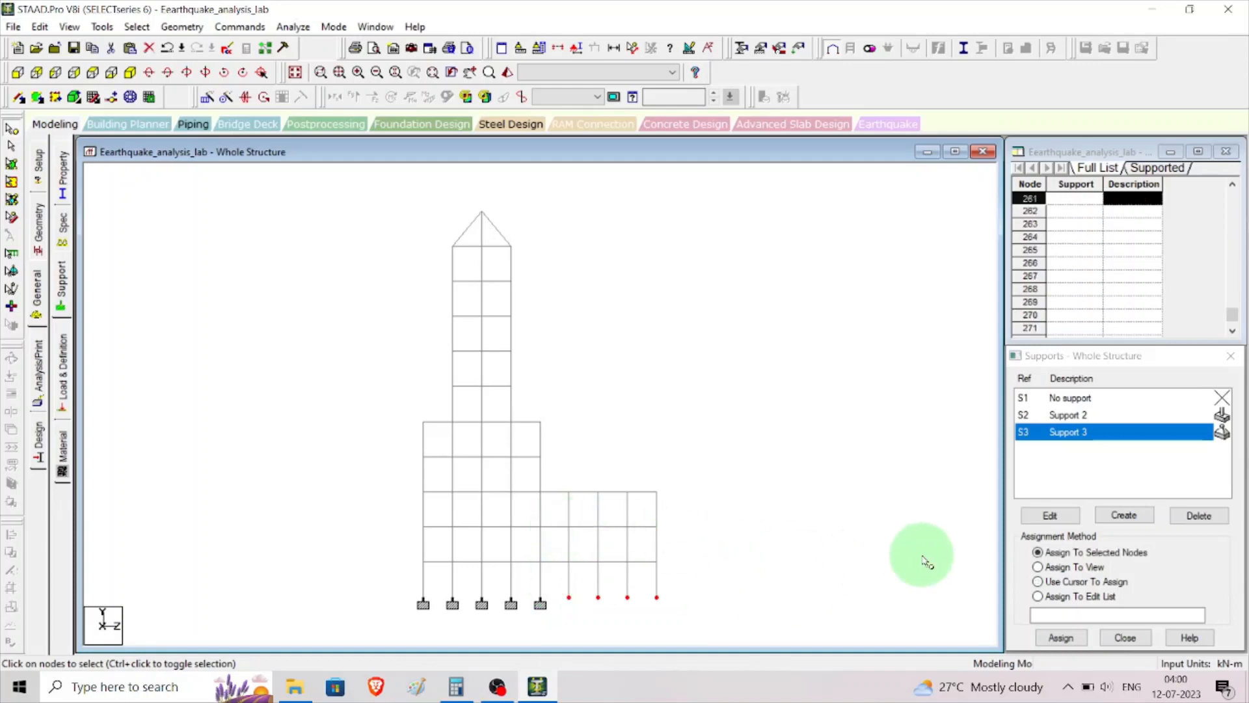
left_click(1067, 641)
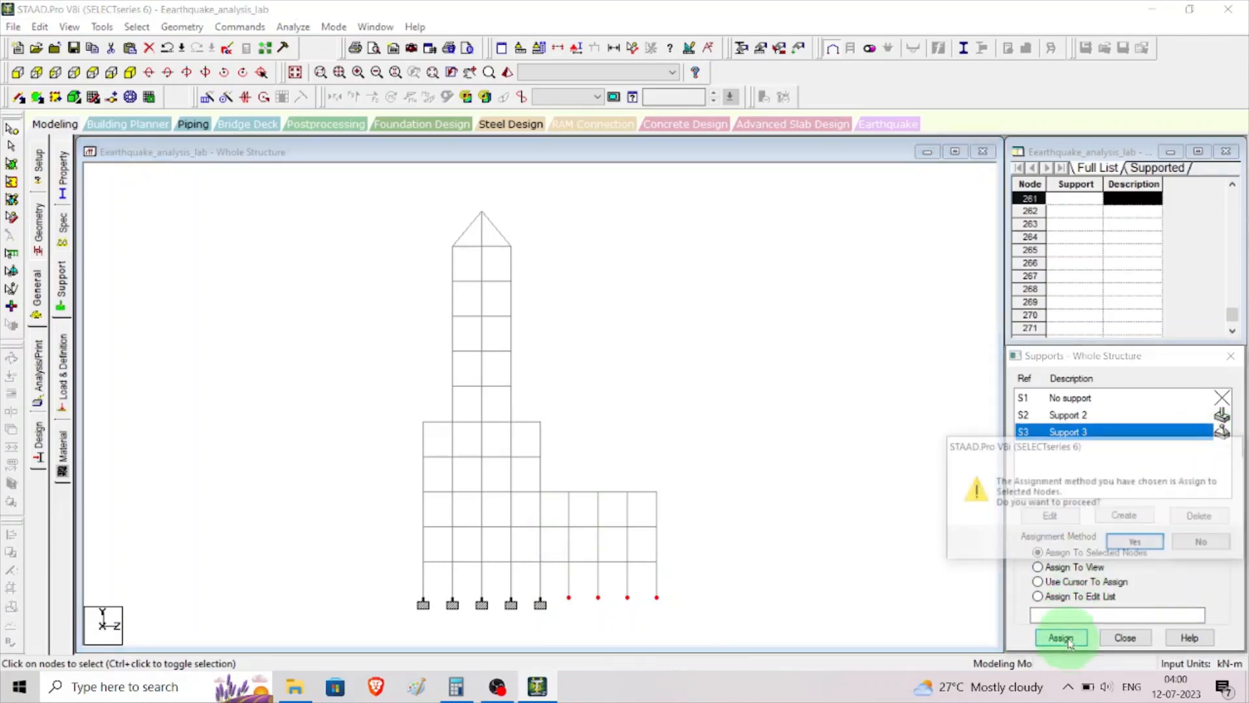
left_click(1120, 546)
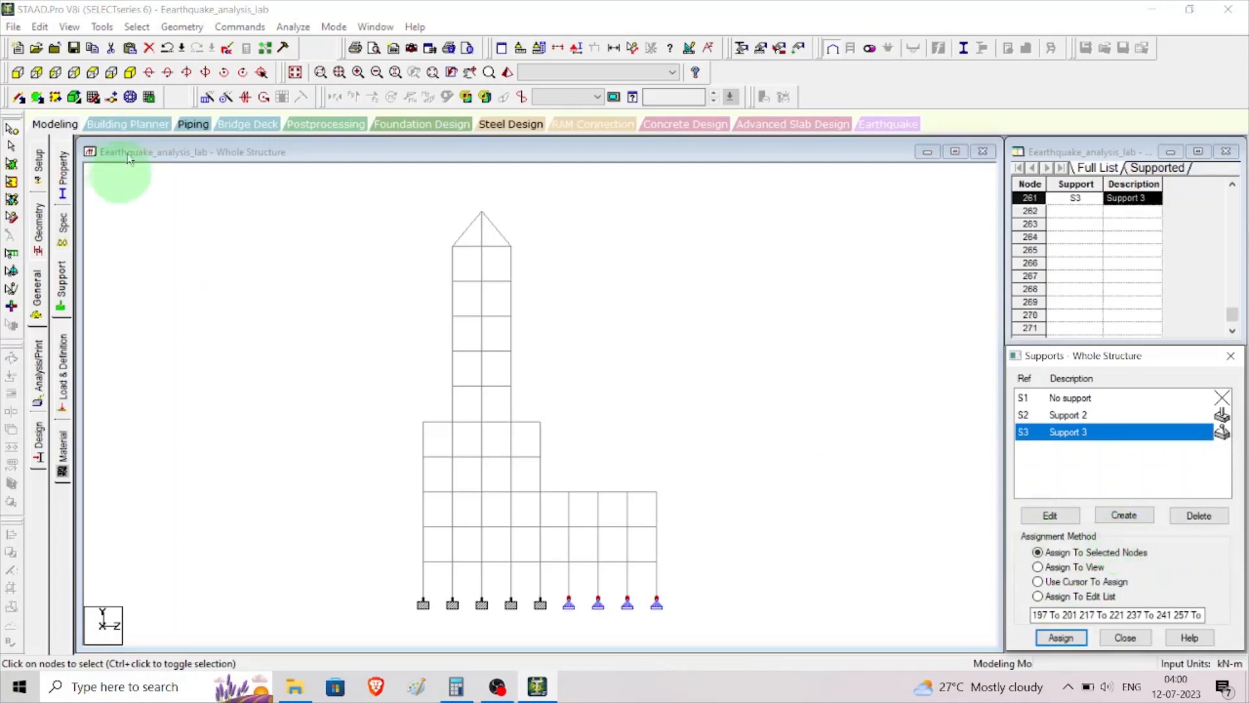
left_click(129, 73)
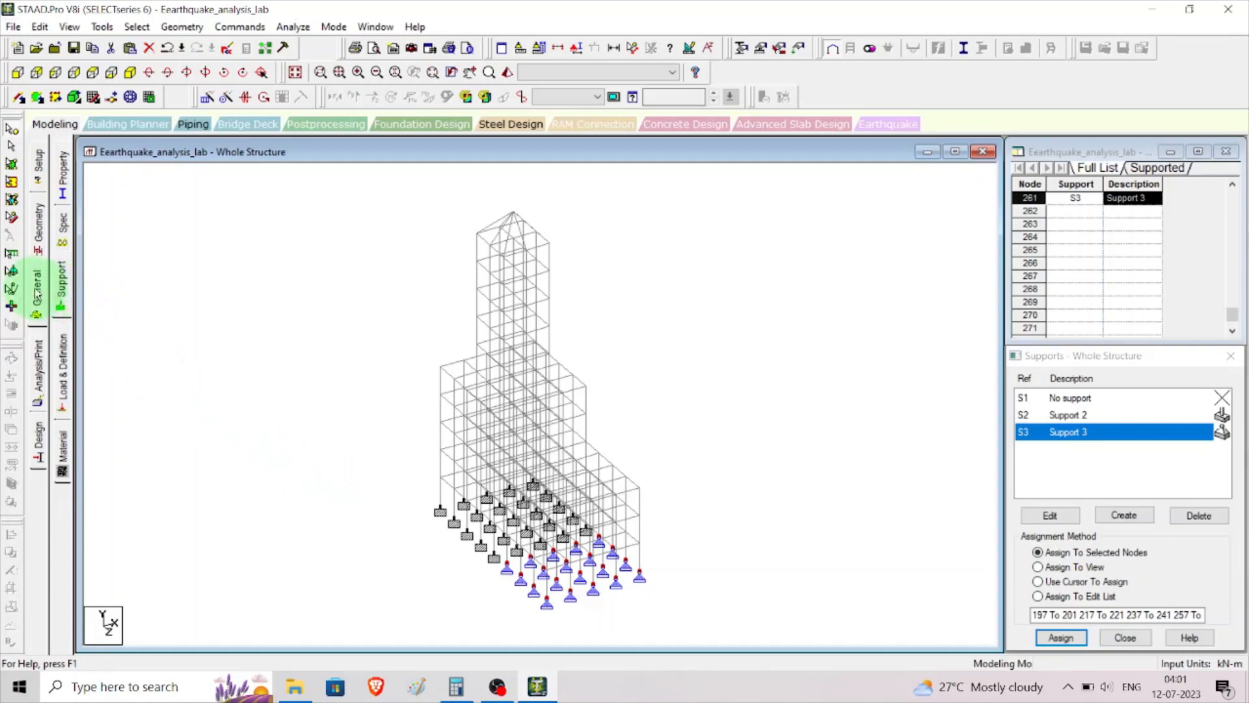
Step: Start a new seismic definition and choose Indian: IS 1893 - 2002/2005 as the code type
left_click(63, 360)
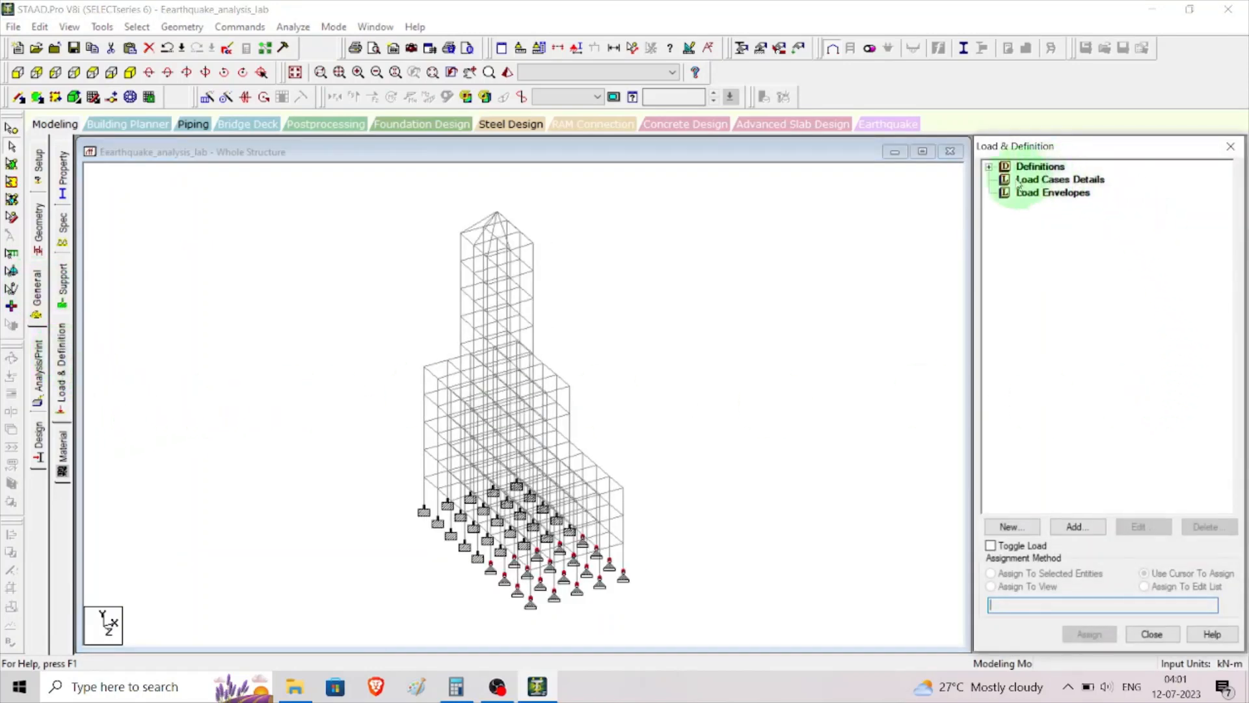
left_click(990, 168)
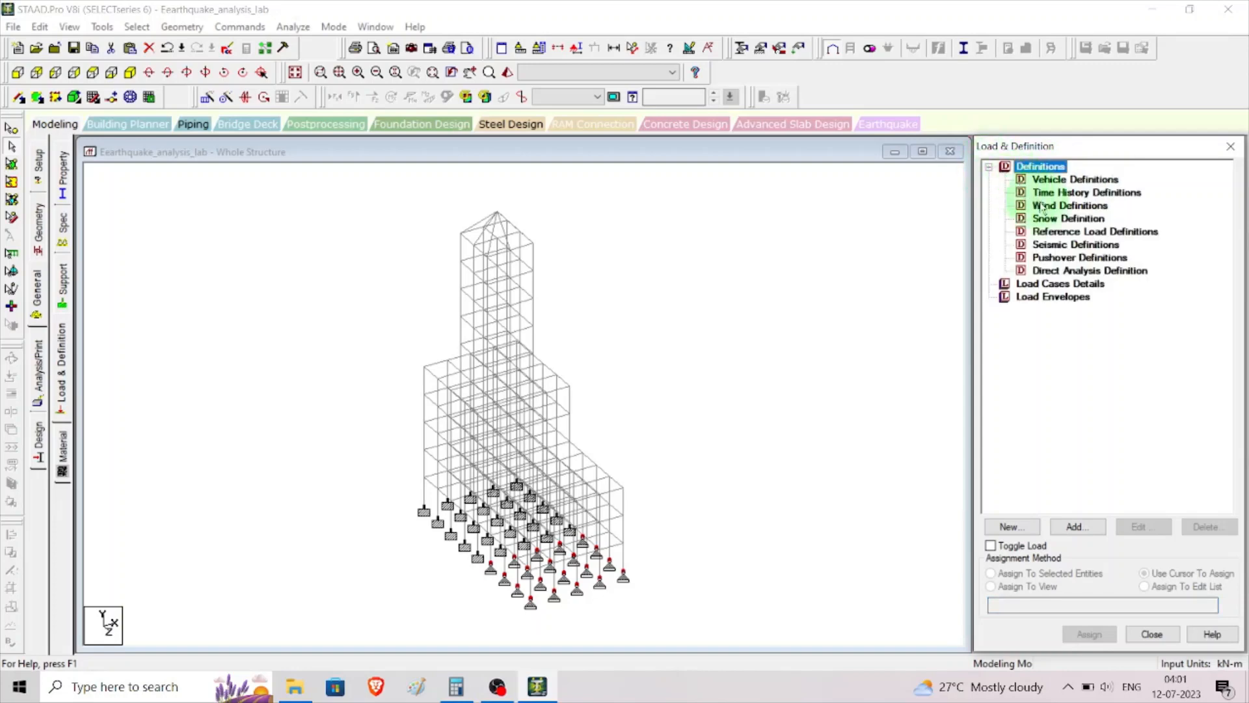
left_click(1051, 246)
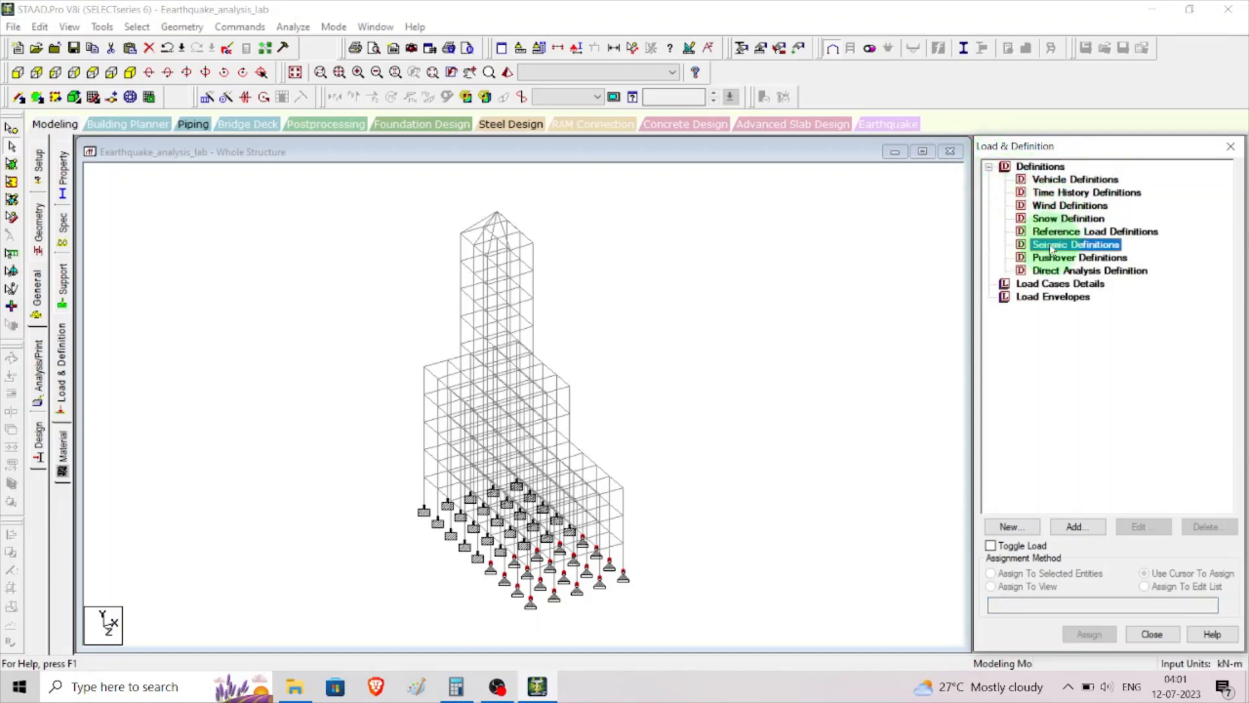
left_click(1078, 528)
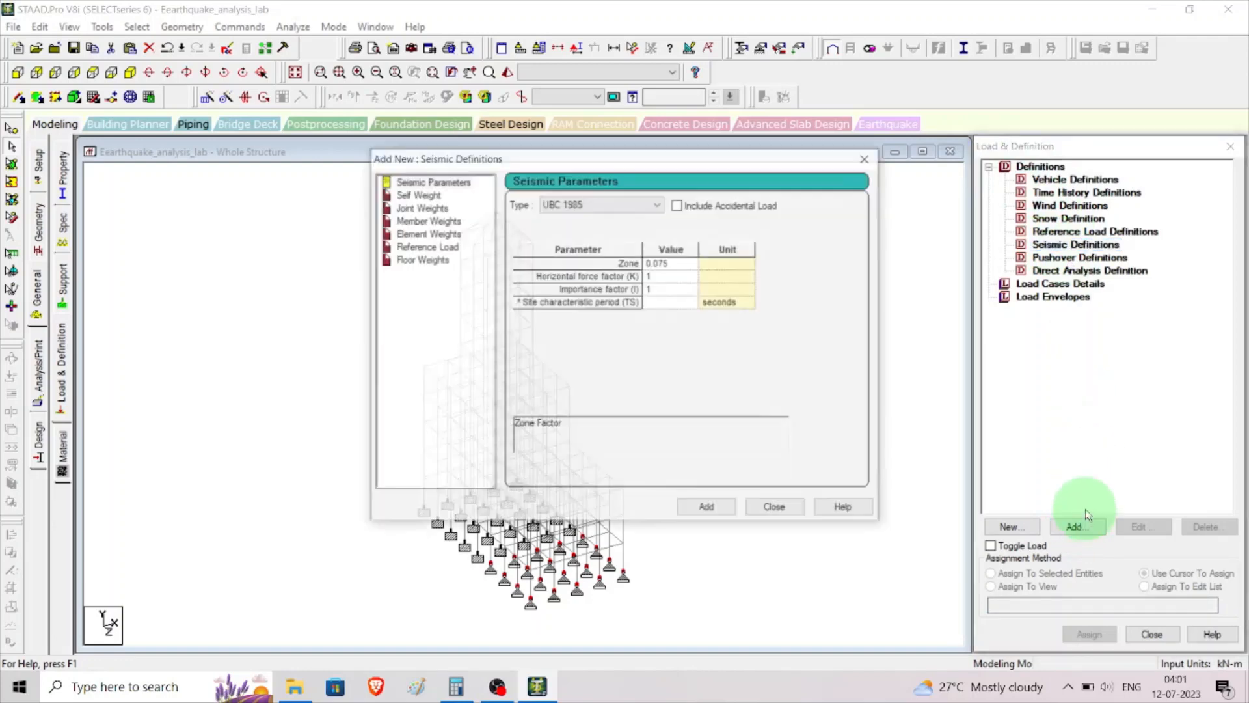
left_click(434, 185)
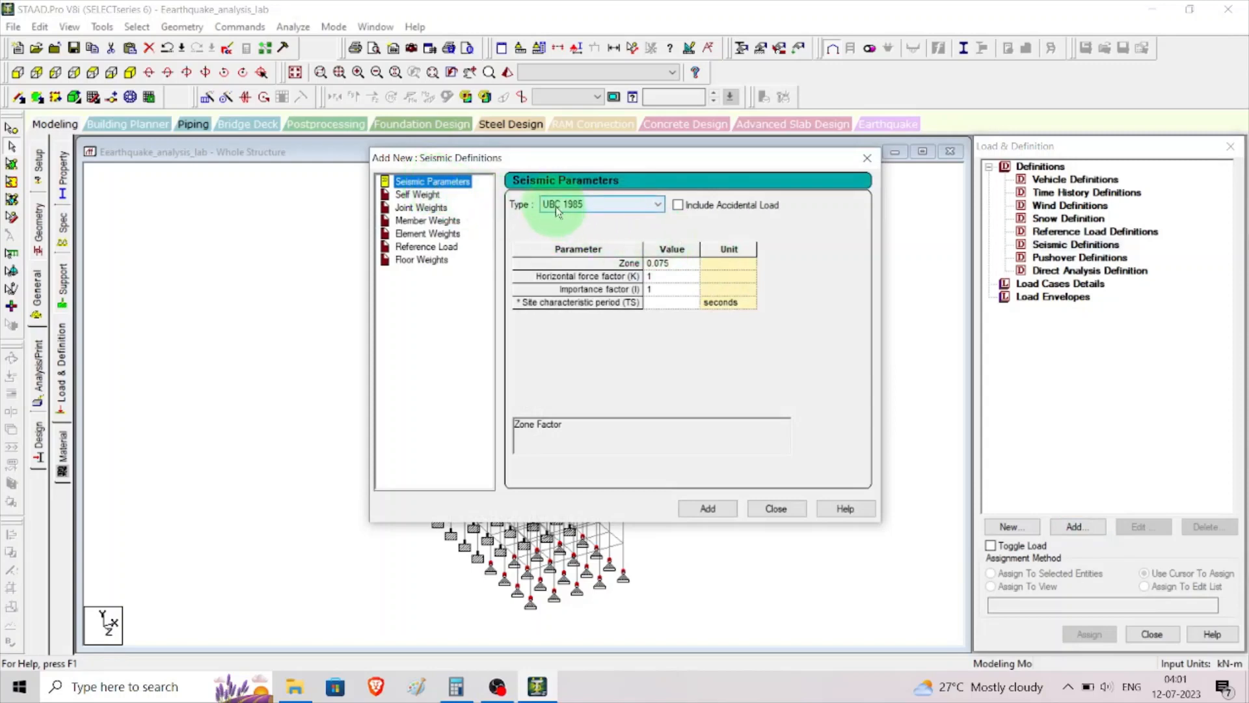
left_click(659, 206)
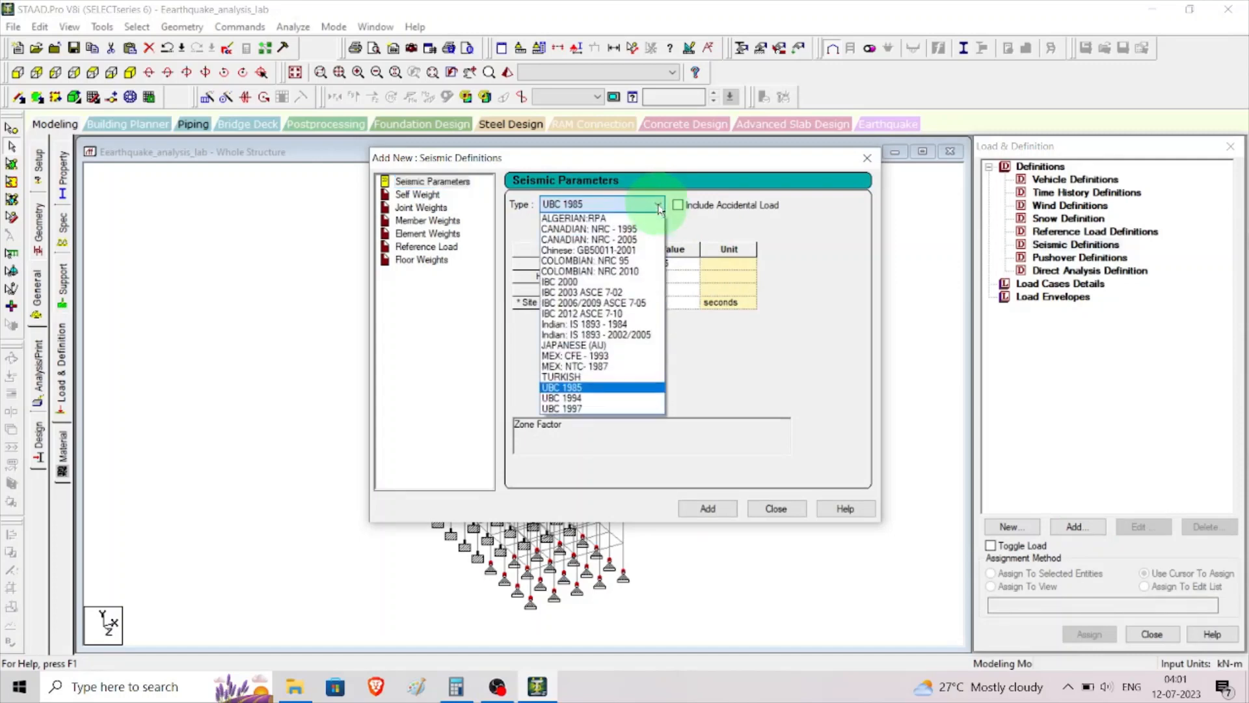
left_click(589, 336)
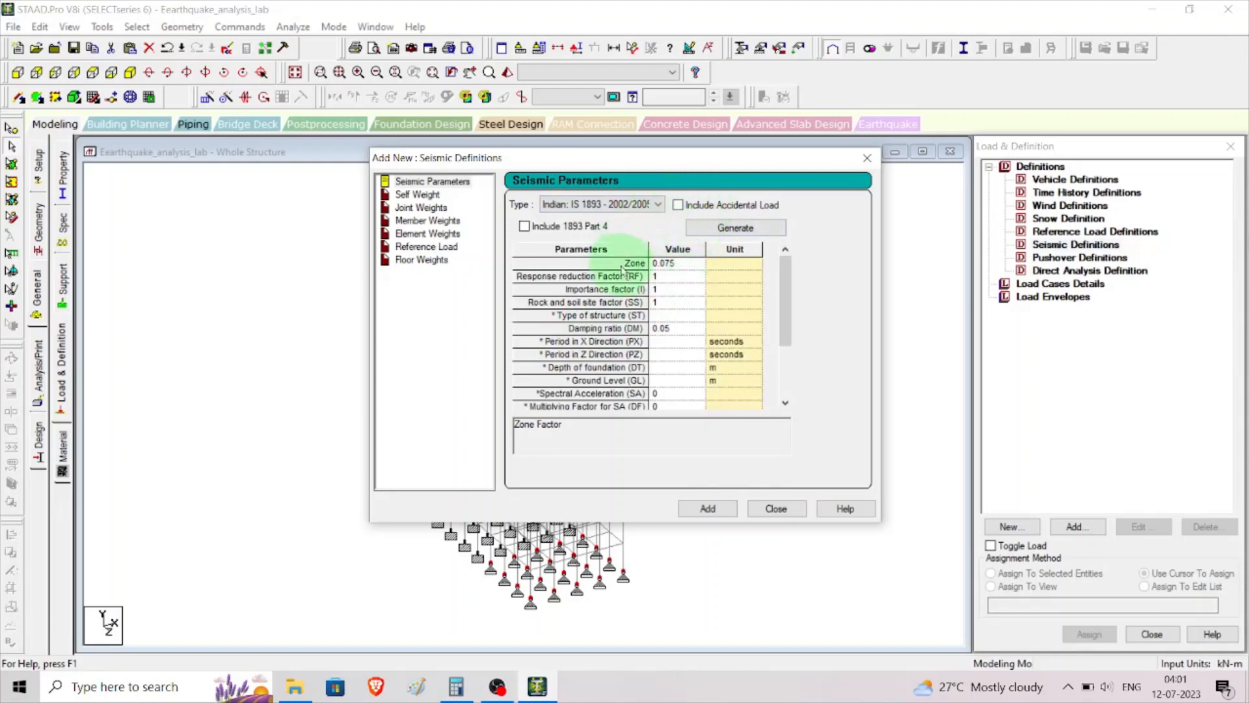
Step: Set zone to 0.36, response reduction factor 5, rock and soil site factor 3 and structure type 1, and add the seismic parameters
left_click(693, 268)
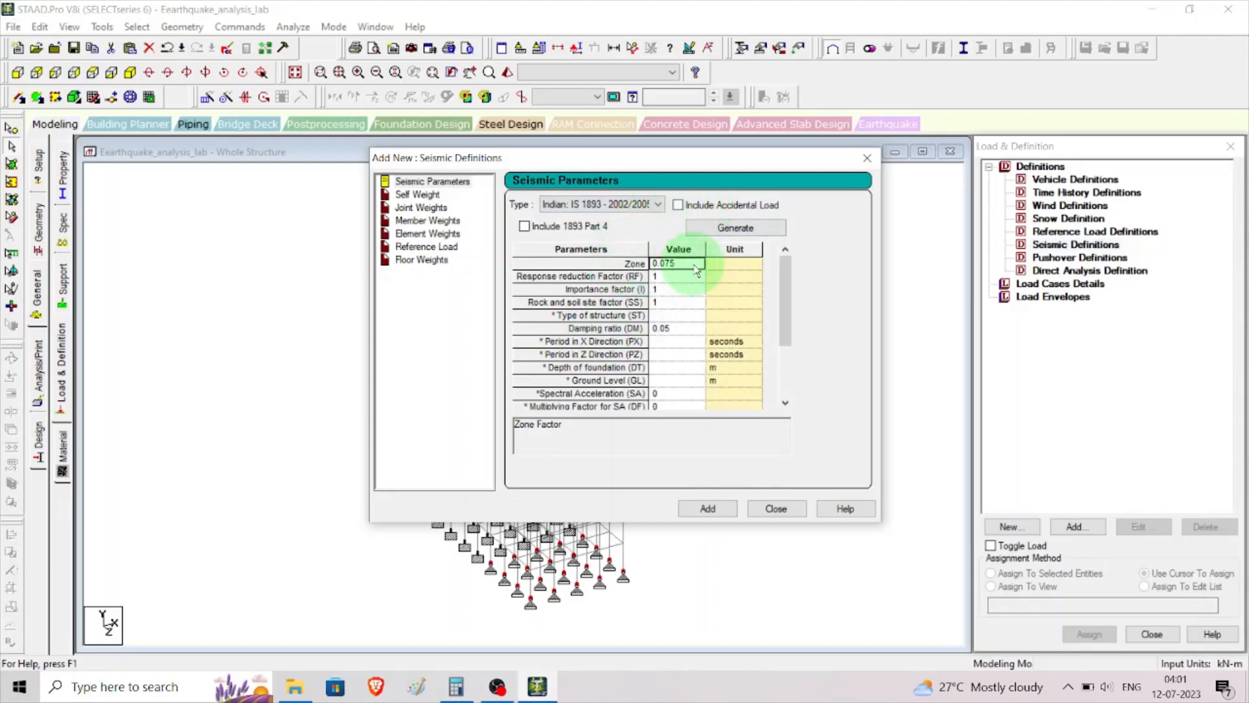
type("0.36")
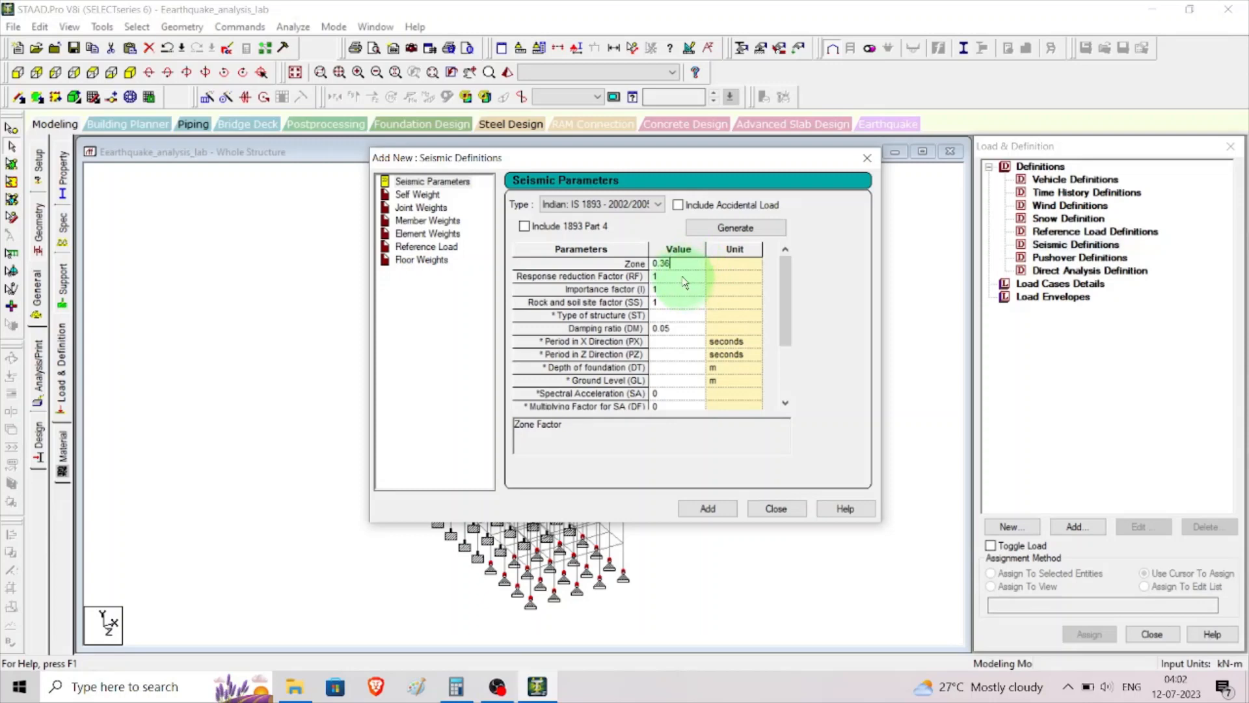
left_click(684, 279)
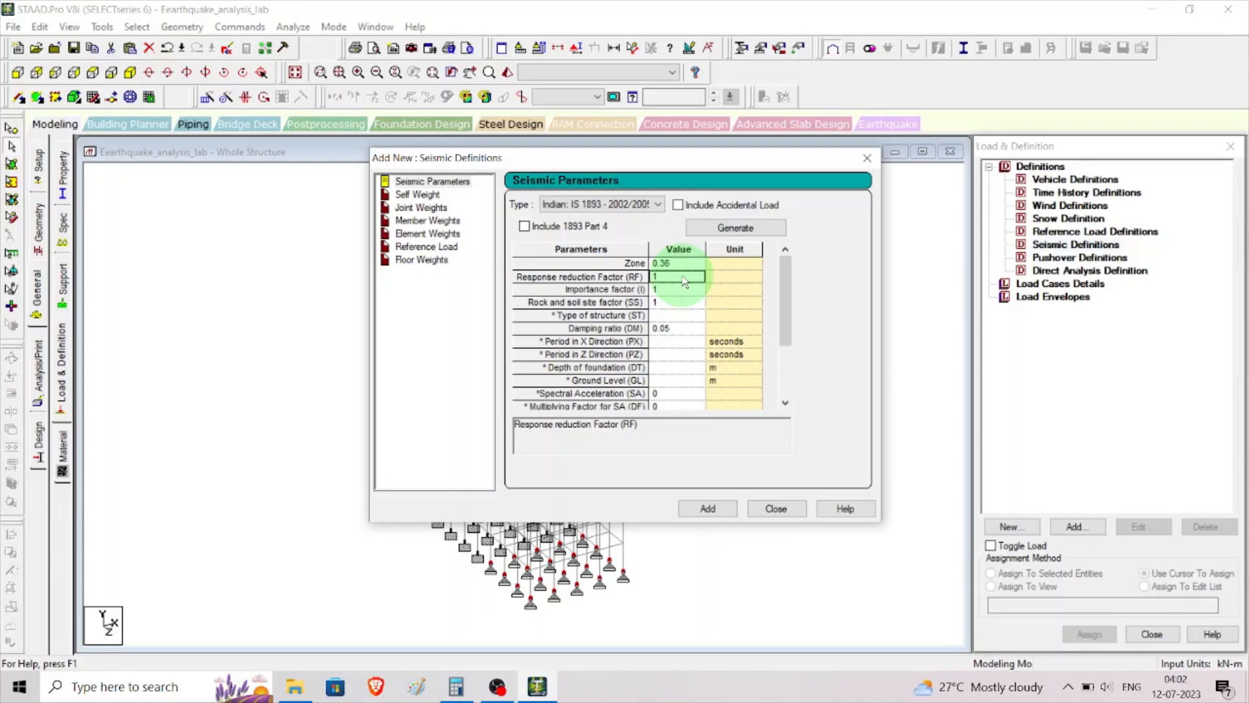
type("5")
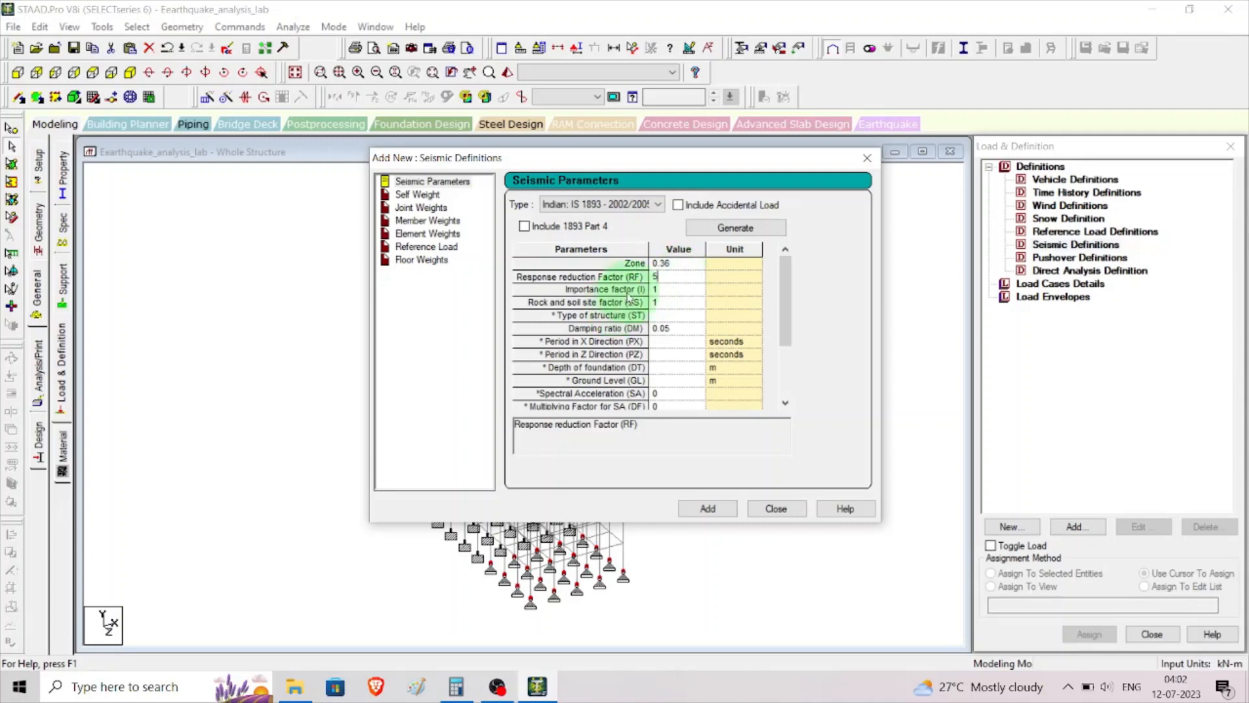
left_click(658, 304)
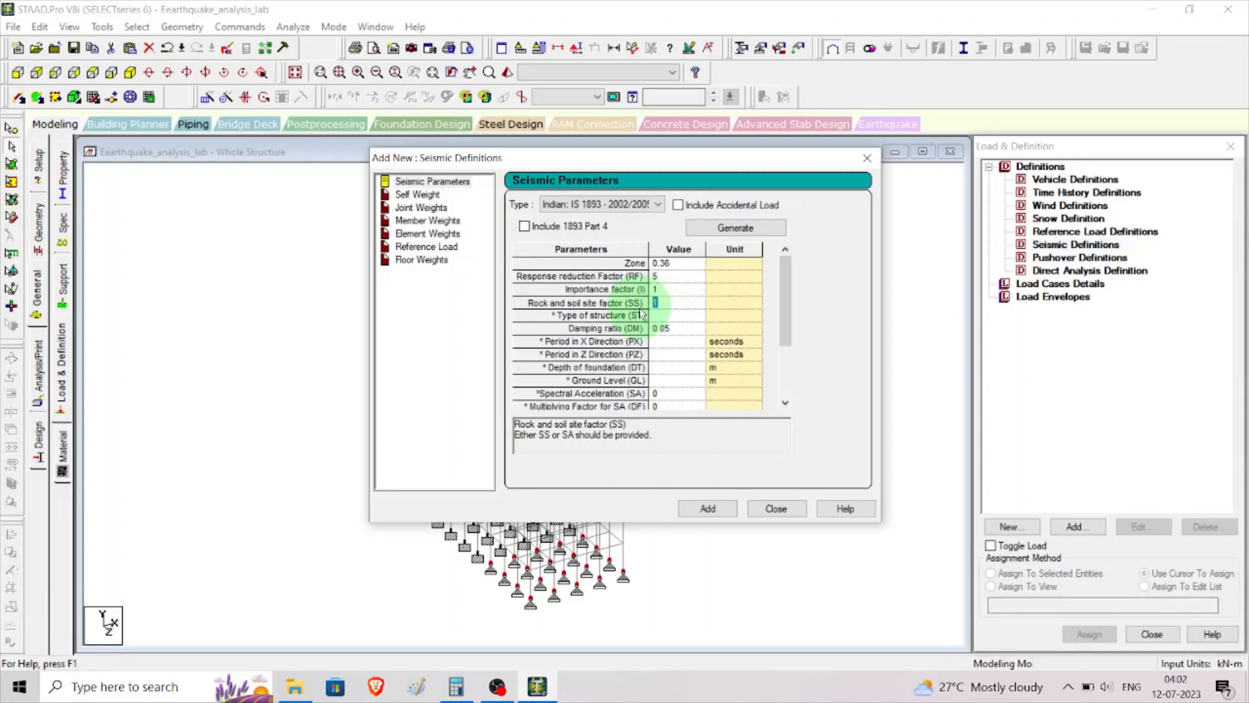
type("3")
left_click(691, 317)
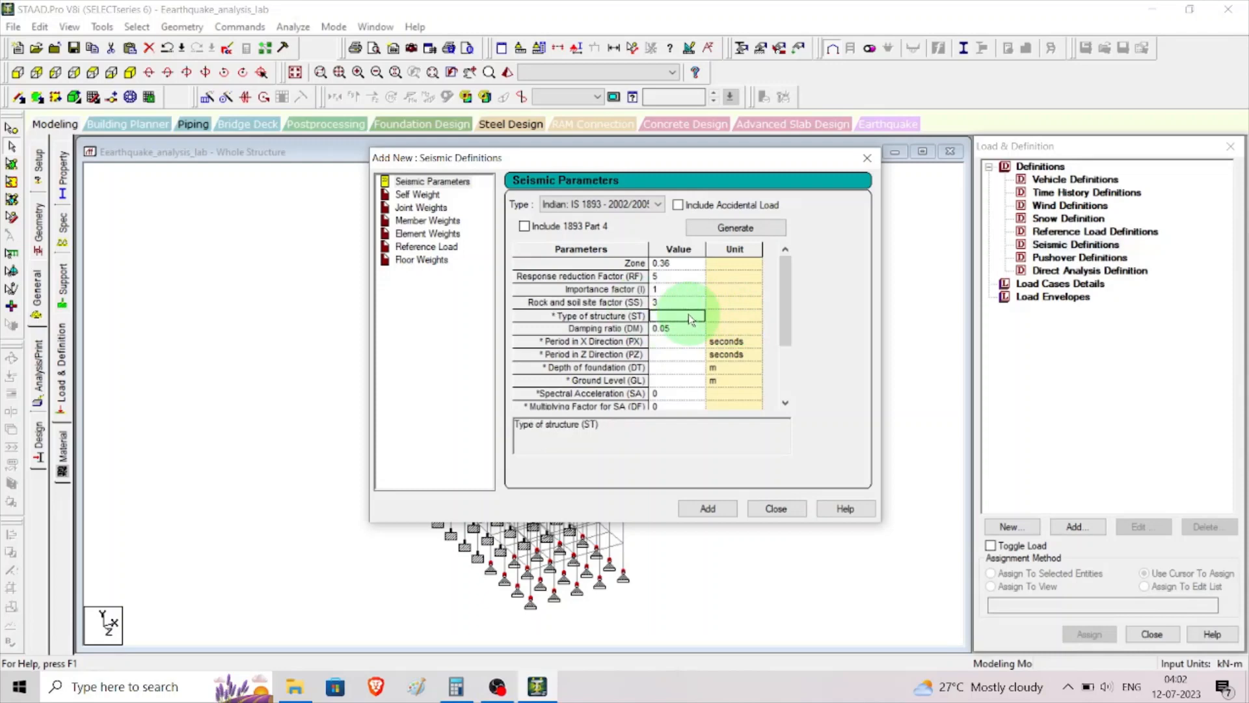
left_click(691, 317)
type("1")
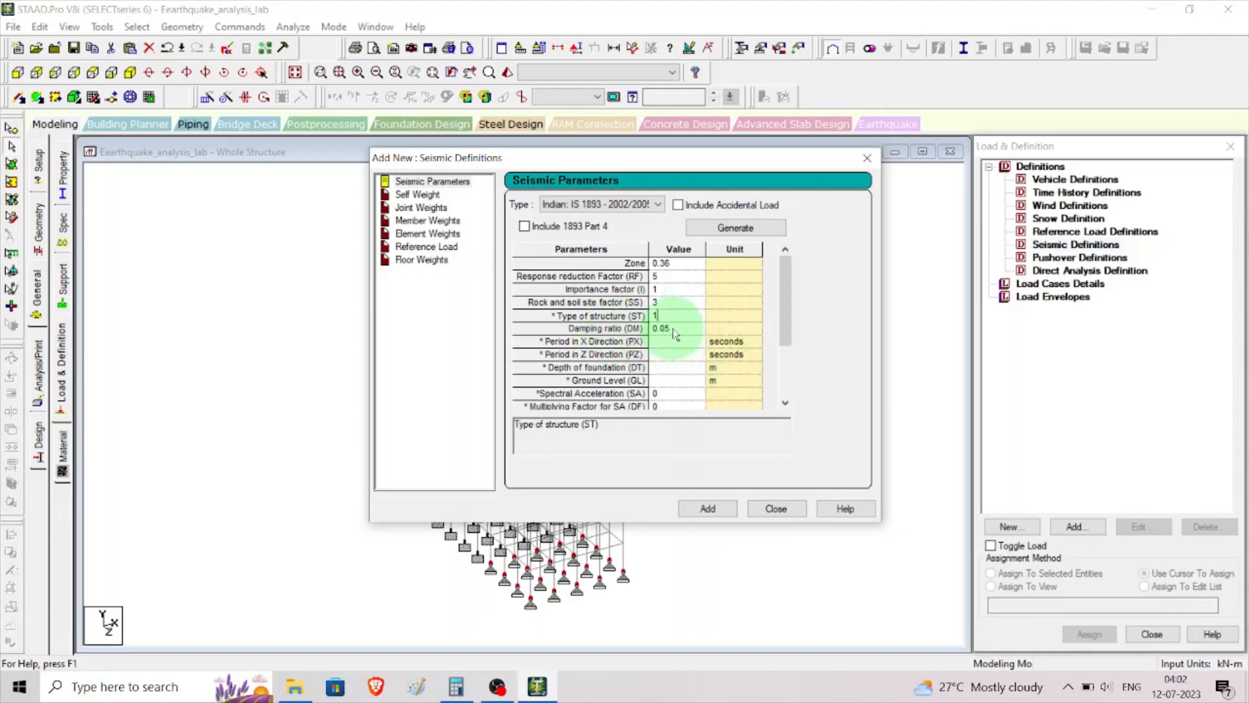
left_click(707, 508)
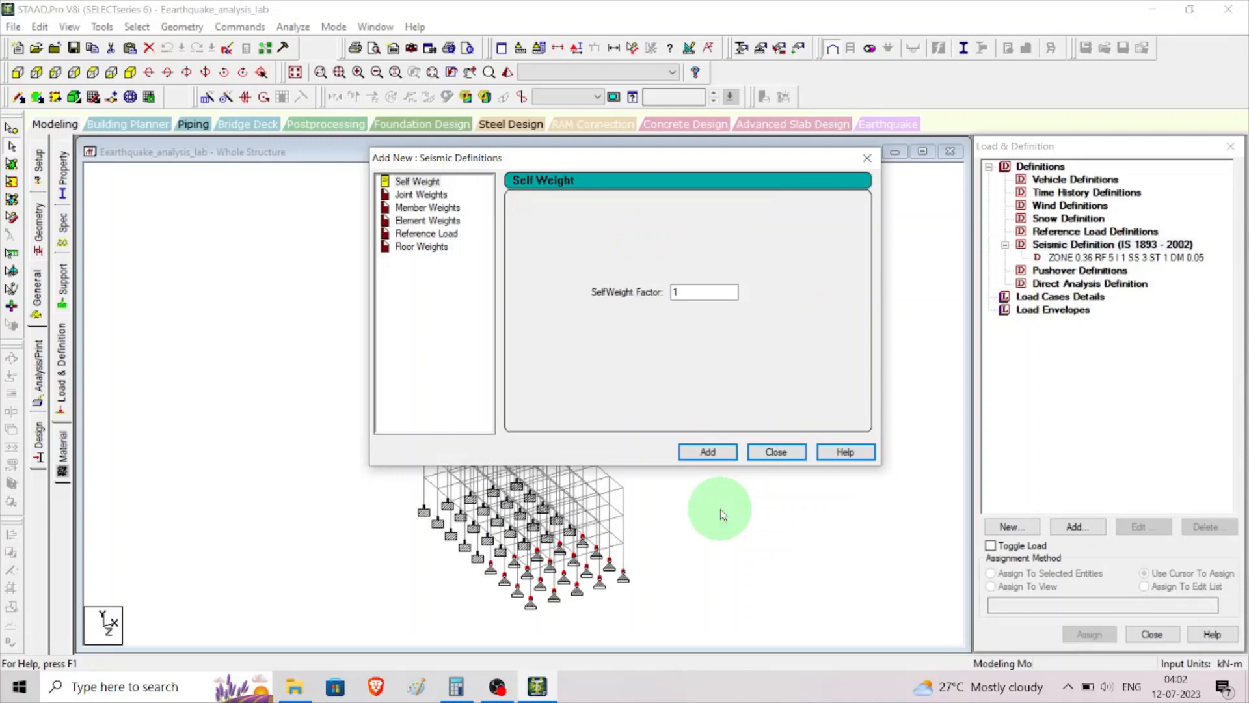
Step: Add a self weight with factor 1 to the seismic definition and let the auto save proceed
left_click(428, 182)
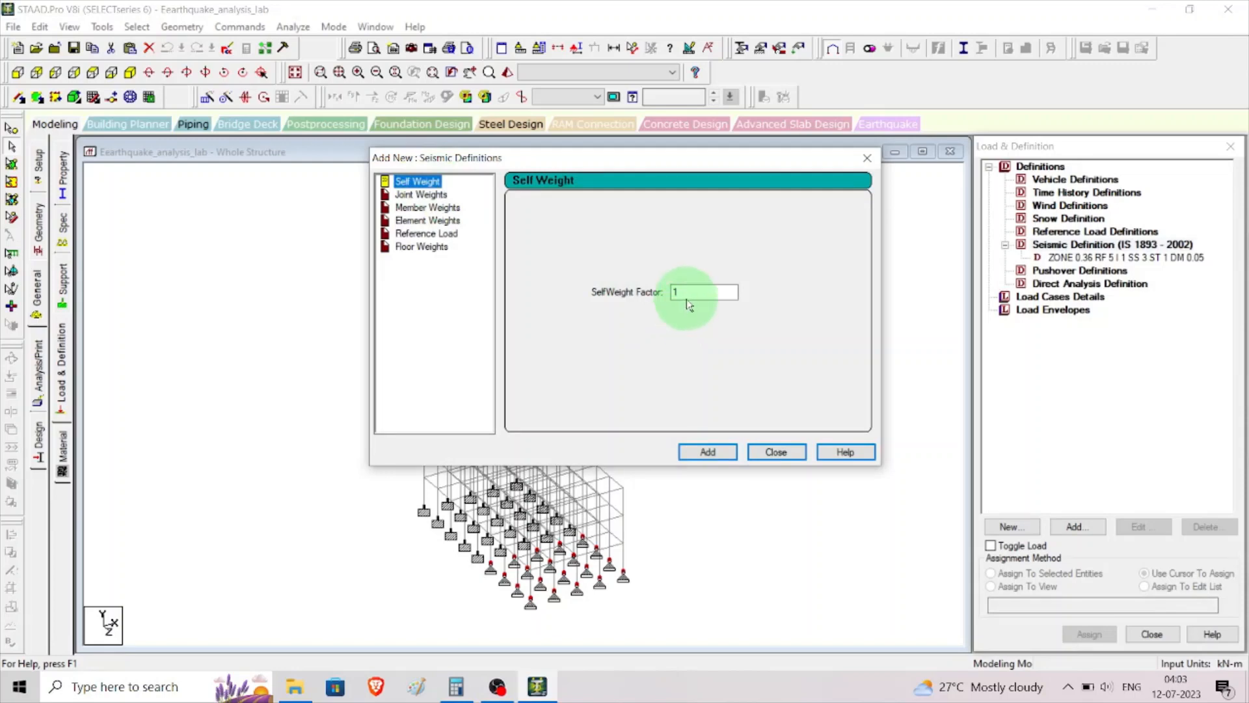
left_click(721, 451)
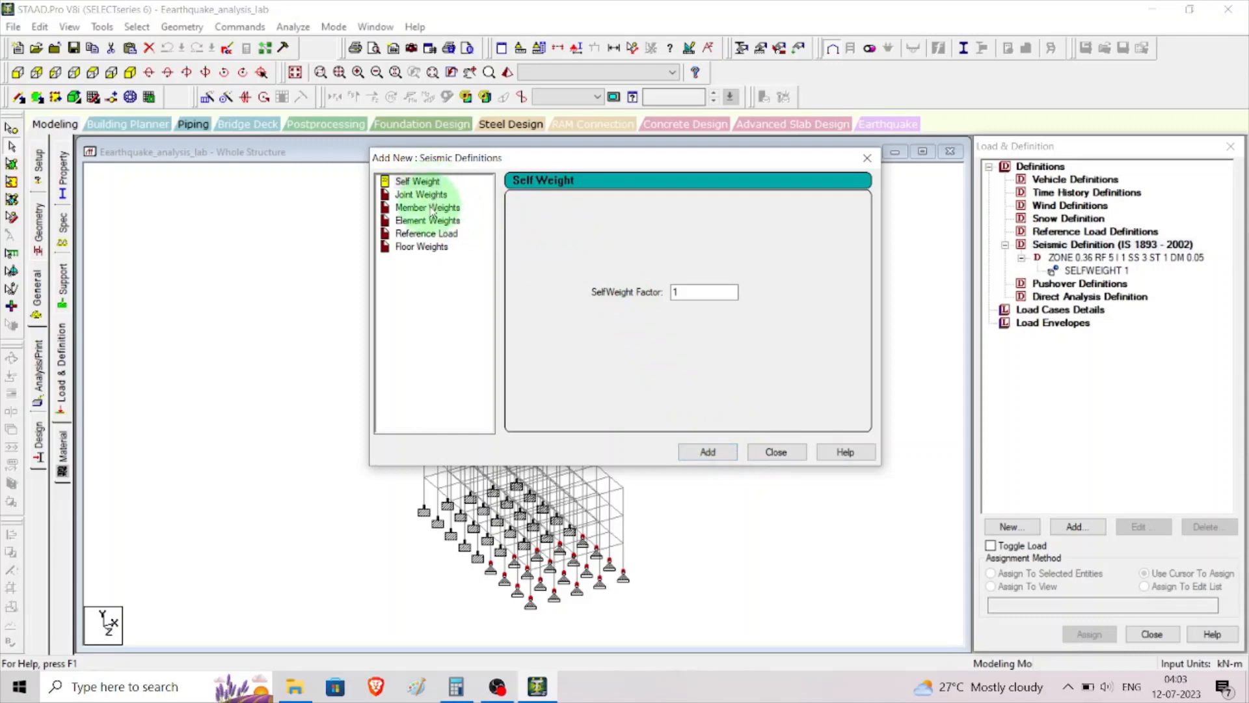
left_click(434, 209)
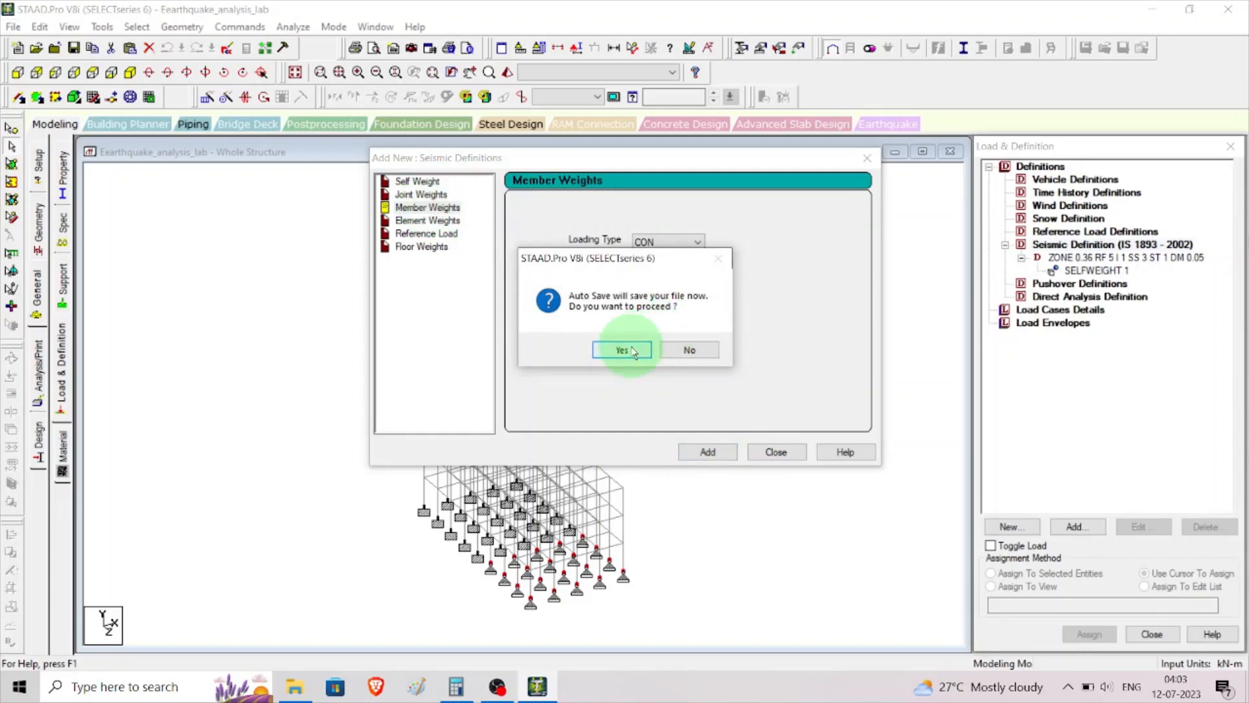
left_click(634, 351)
left_click(524, 365)
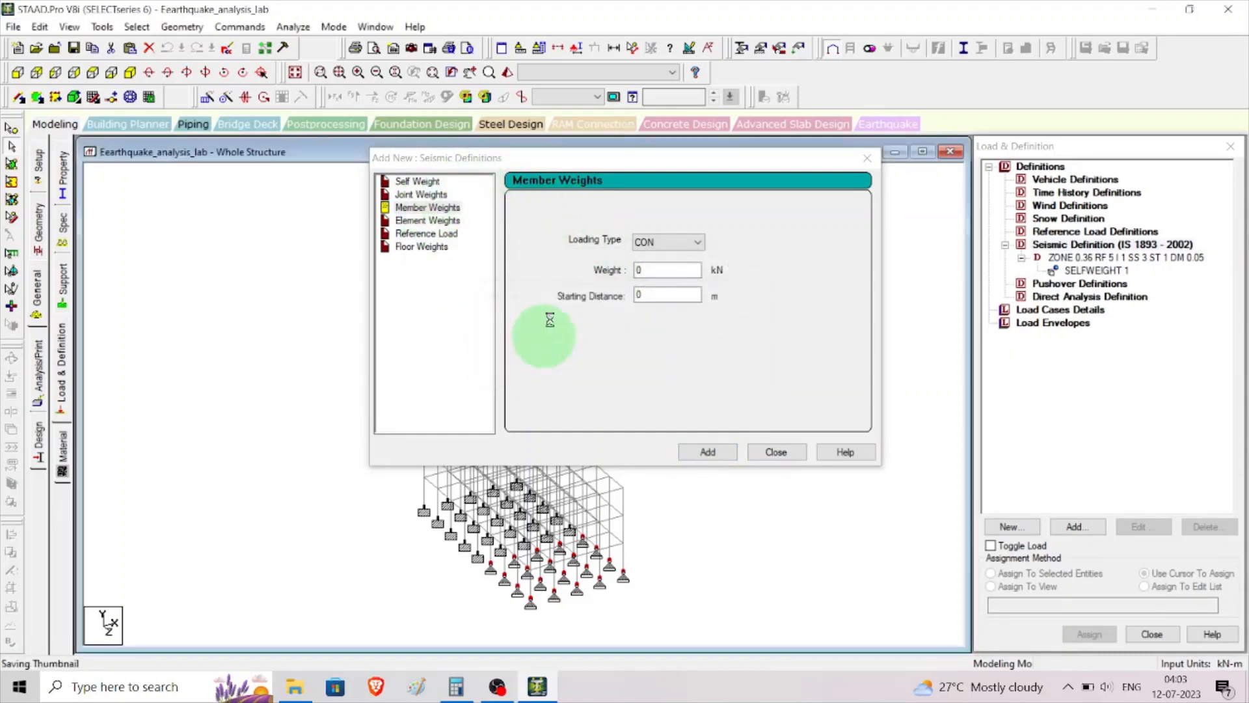
Step: Choose UNI as the loading type for a new member weight in the seismic definition
left_click(446, 208)
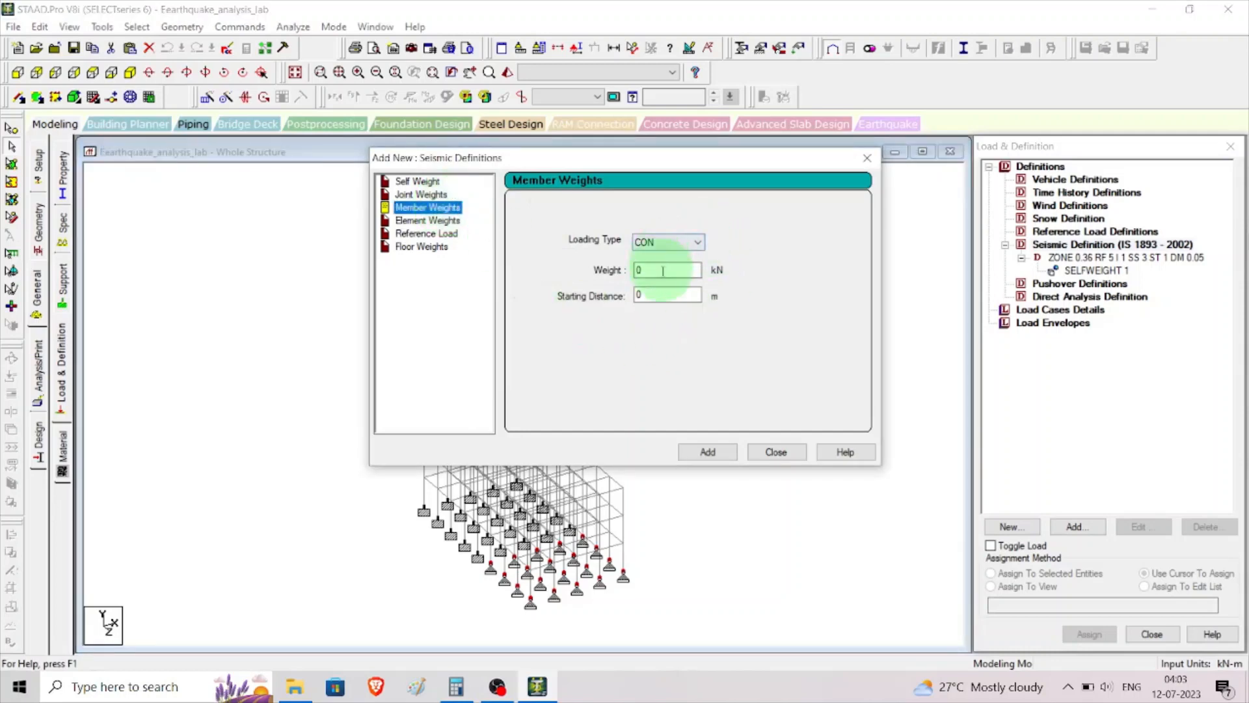
left_click(697, 244)
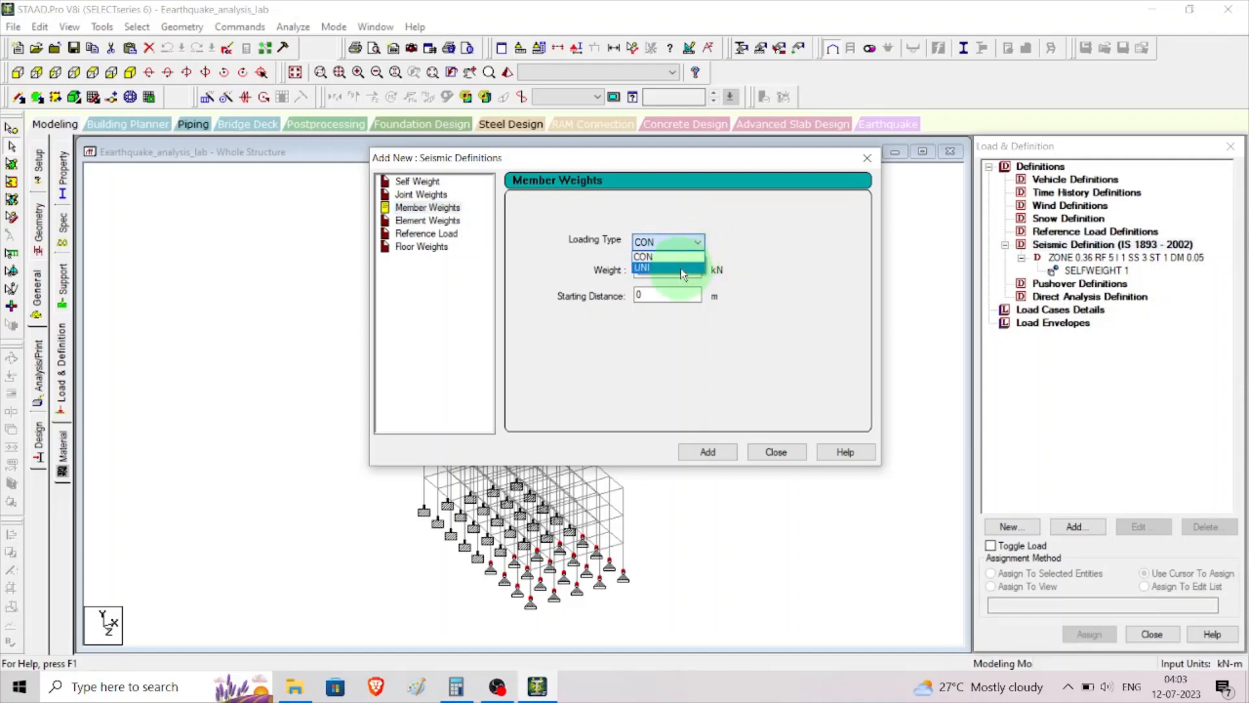
left_click(681, 268)
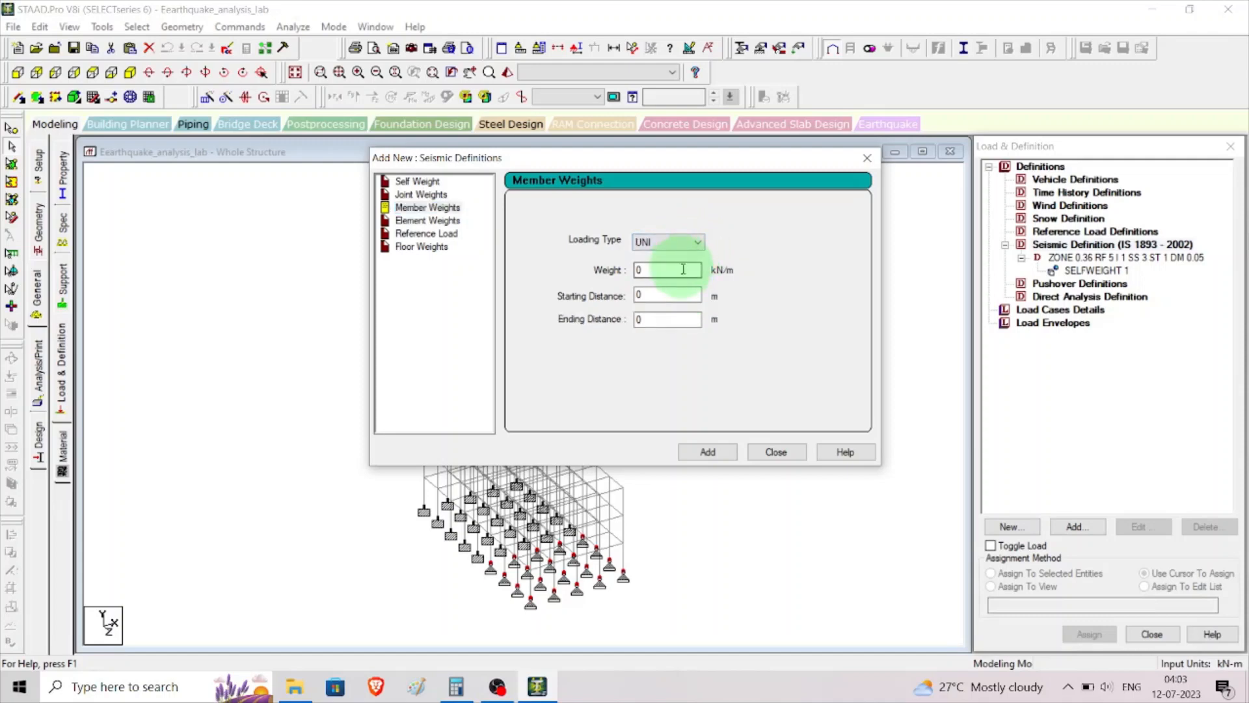
left_click_drag(685, 270, 573, 260)
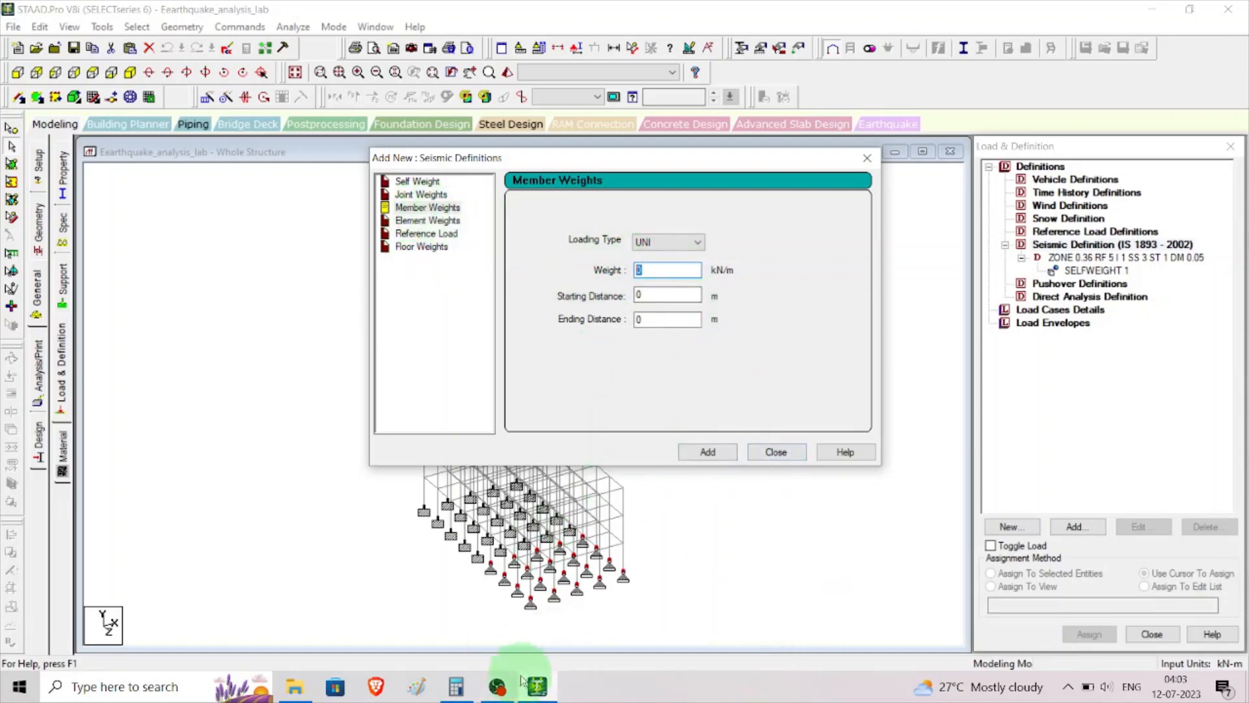
Step: Switch to Calculator, compute 0.4 × 0.4 × 25 for the member weight, and return to STAAD.Pro
left_click(456, 687)
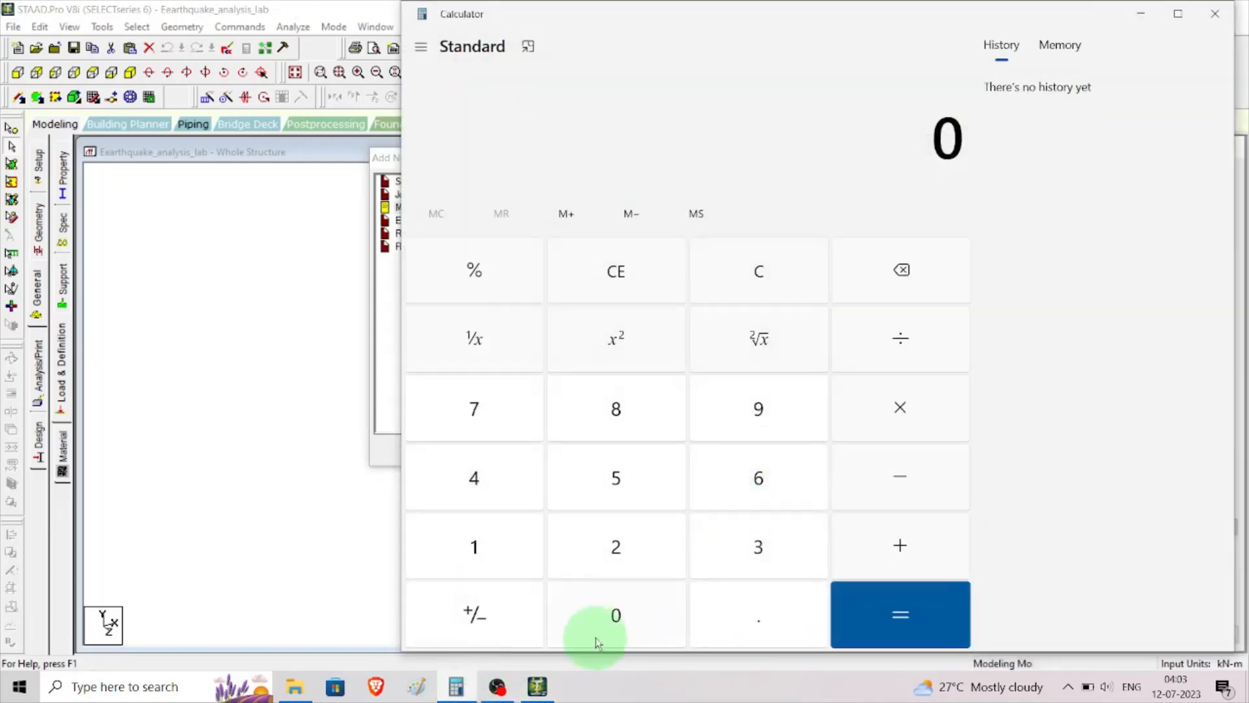
left_click(764, 614)
left_click(448, 470)
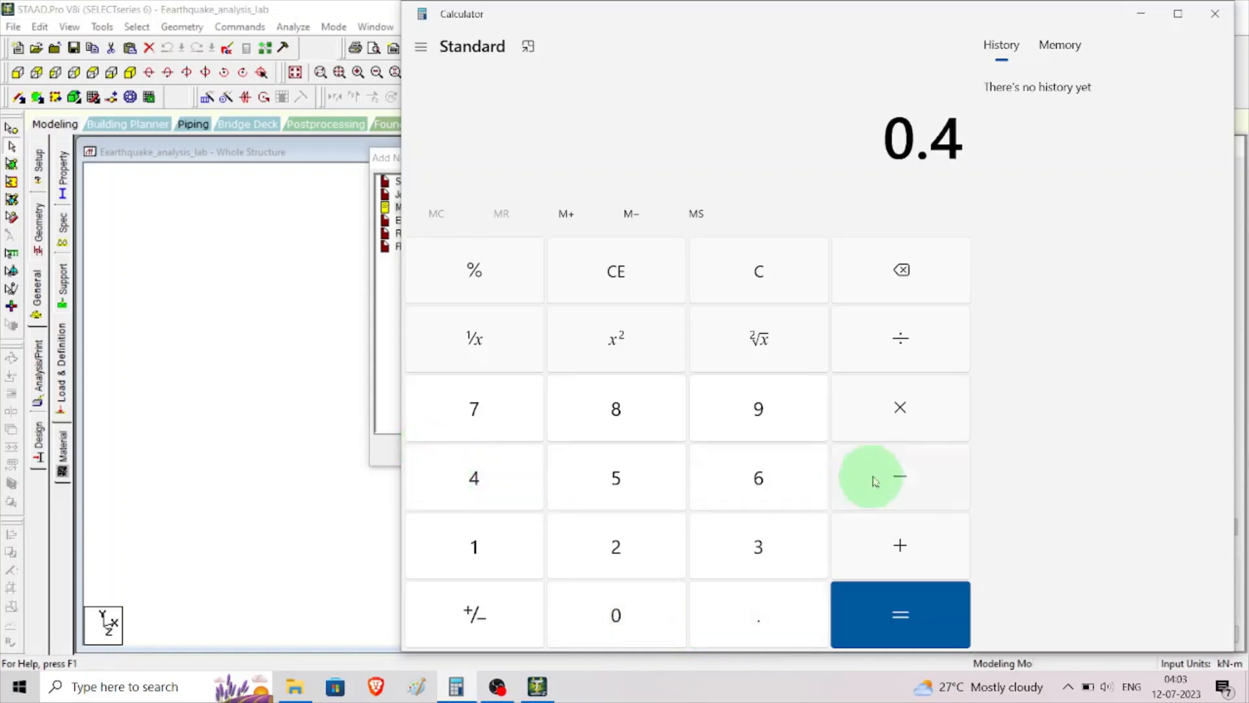
left_click(892, 414)
left_click(636, 616)
left_click(758, 618)
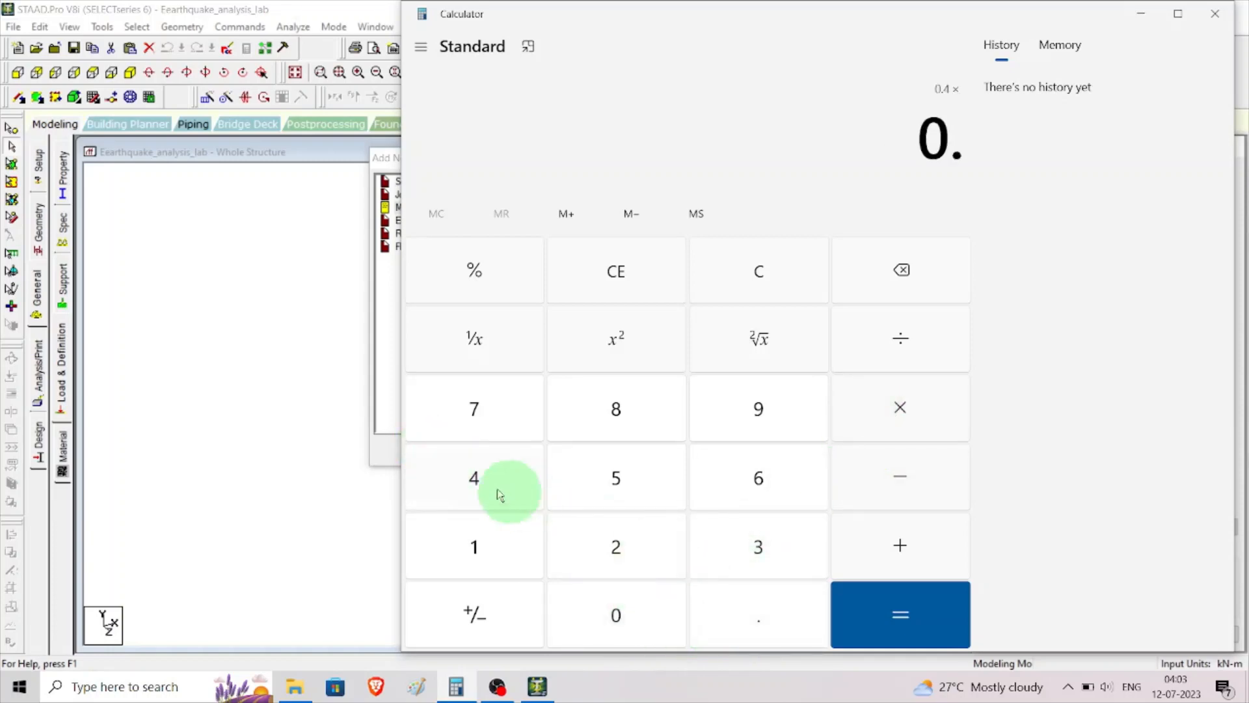
left_click(463, 482)
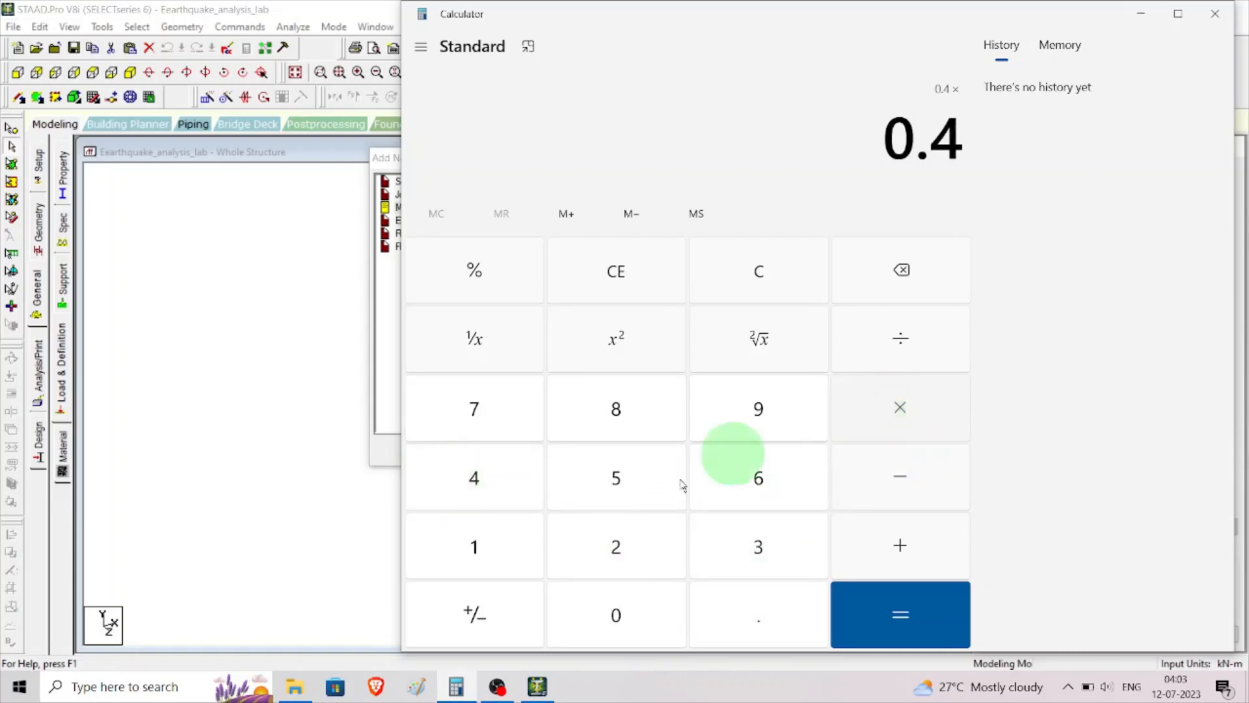
left_click(599, 548)
left_click(643, 492)
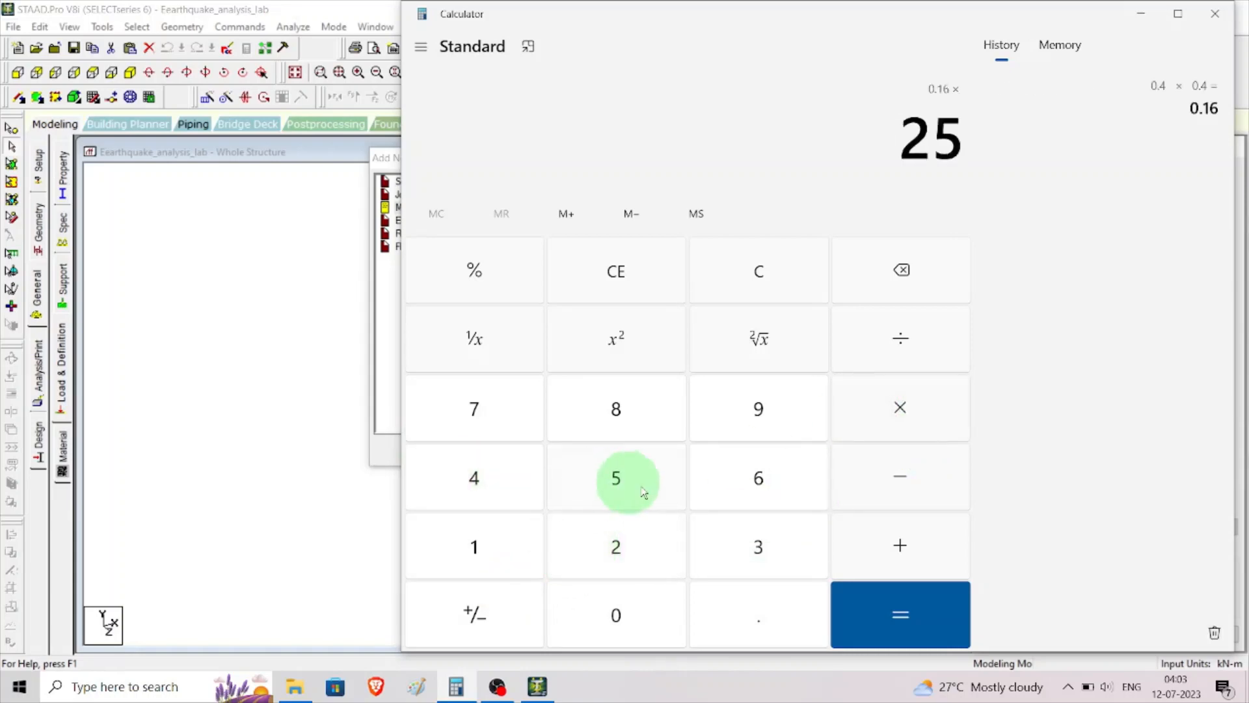
left_click(898, 605)
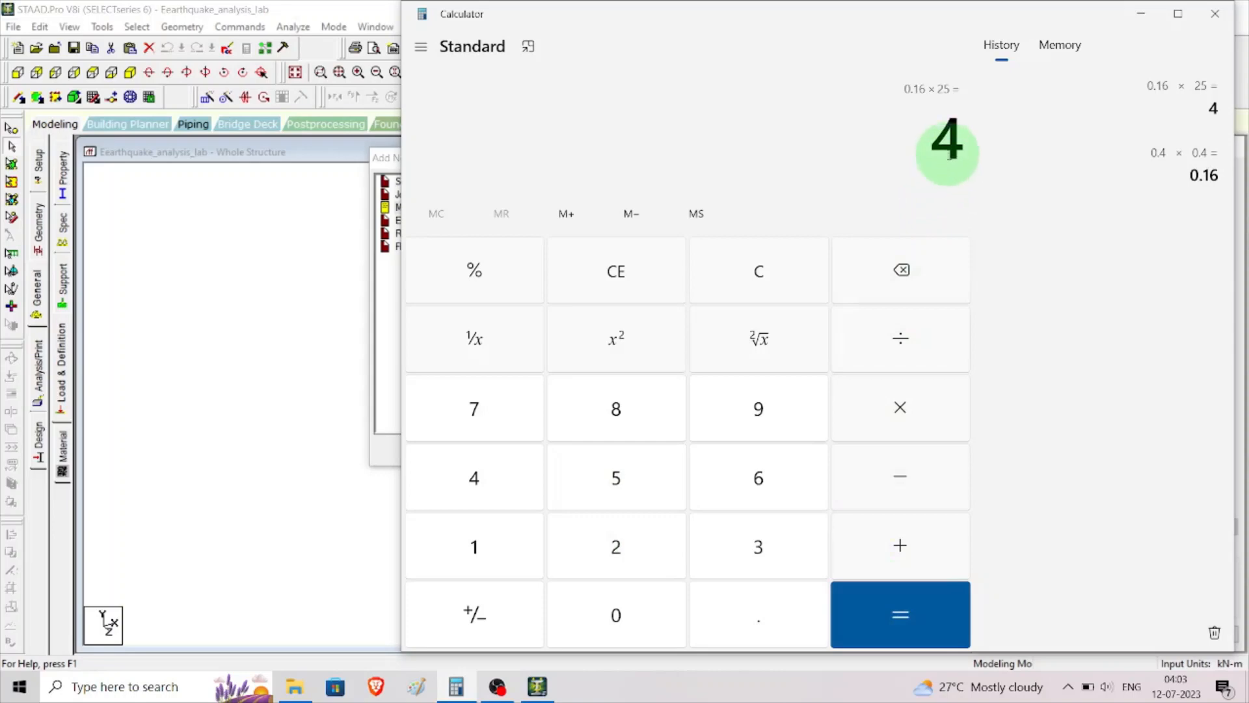
left_click(1141, 14)
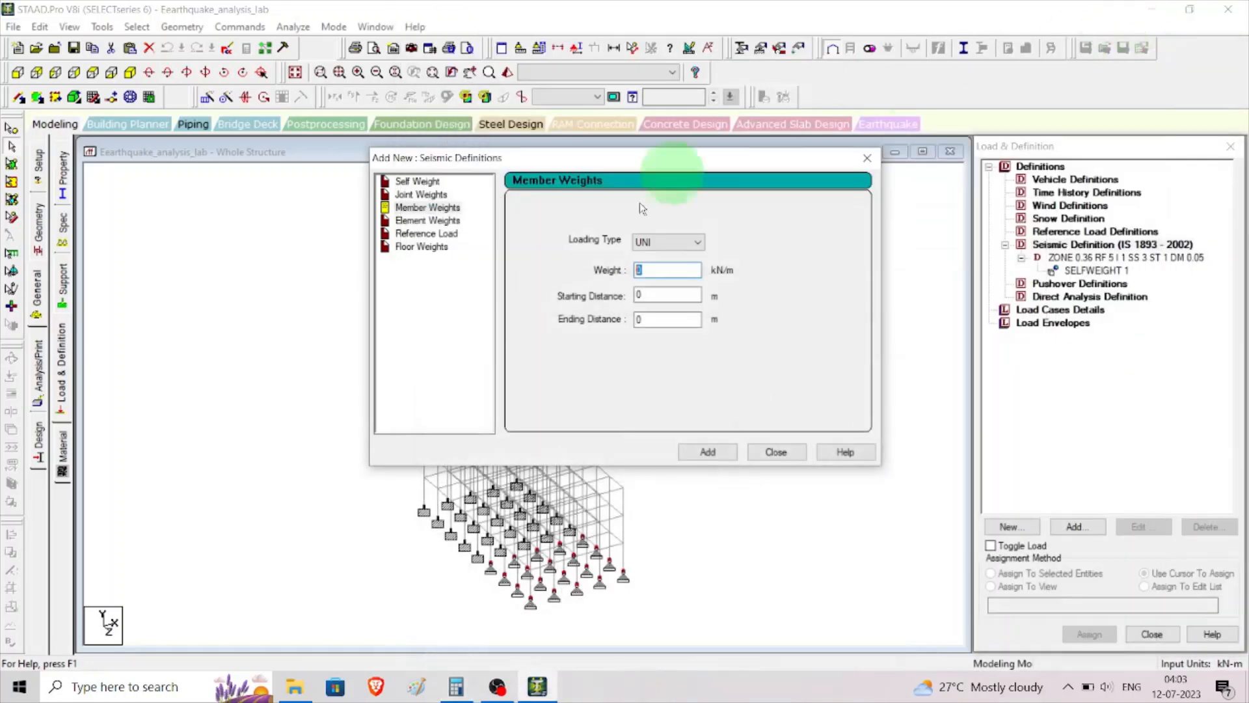
Step: Set the uniform member weight to -4 kN/m and add it to the seismic definition
double_click(670, 270)
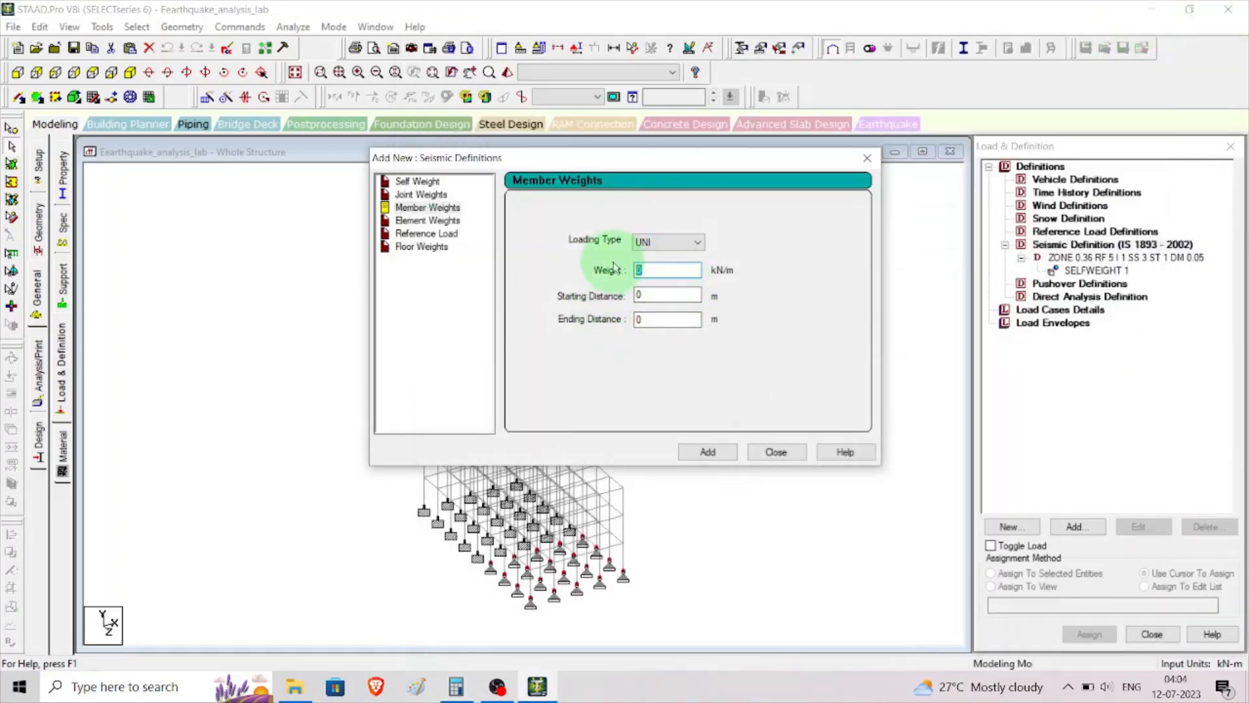
type("-4")
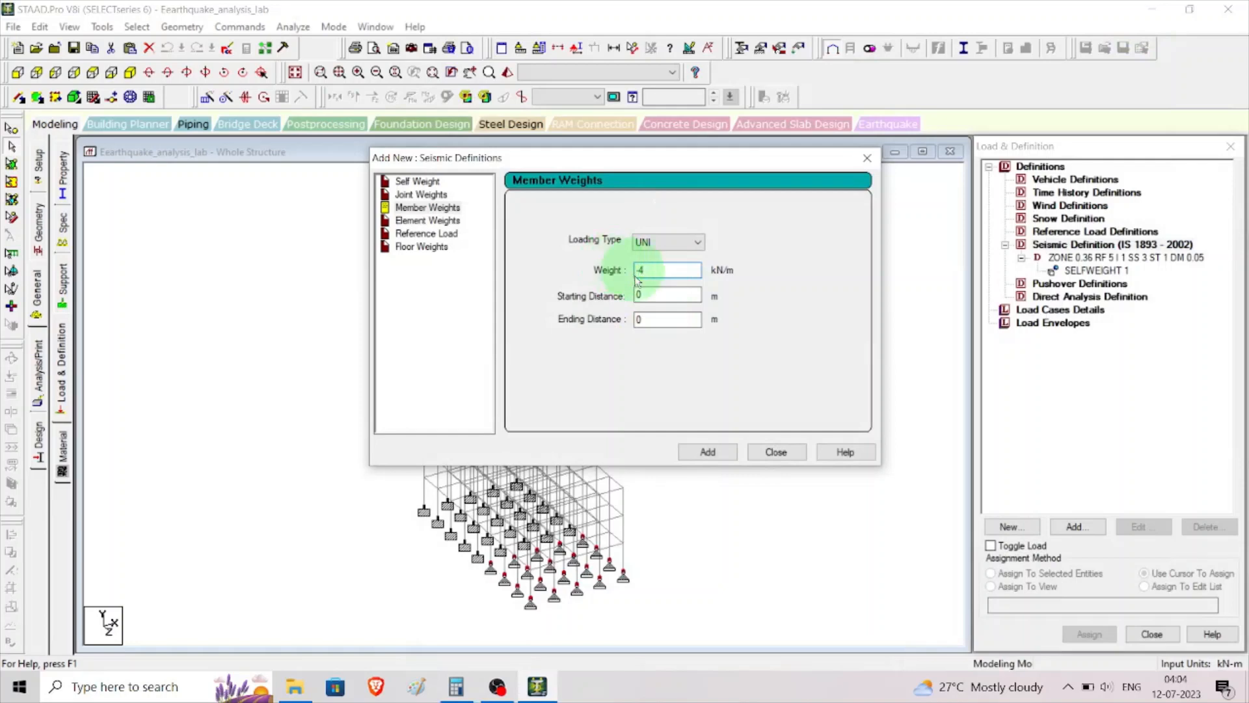
left_click(715, 452)
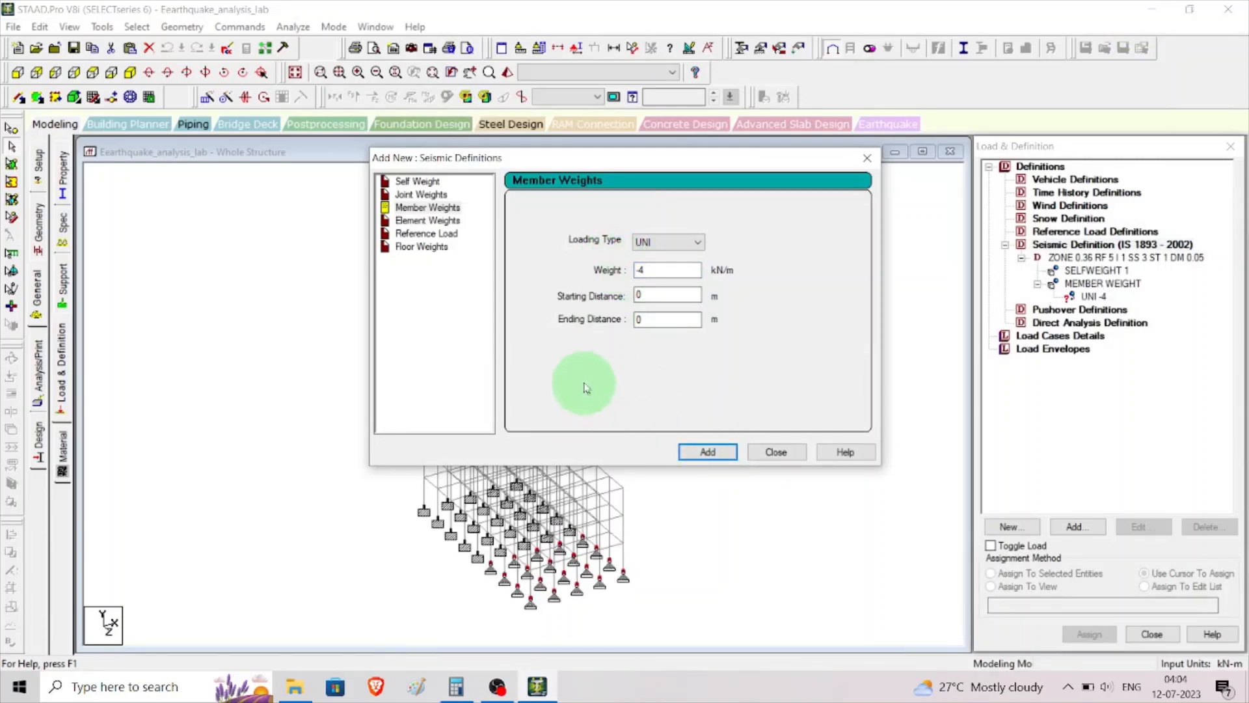
Step: Choose Floor Weights for the seismic definition, switch to Calculator to compute 0.2 × 1 × 25, and return to STAAD.Pro
left_click(442, 247)
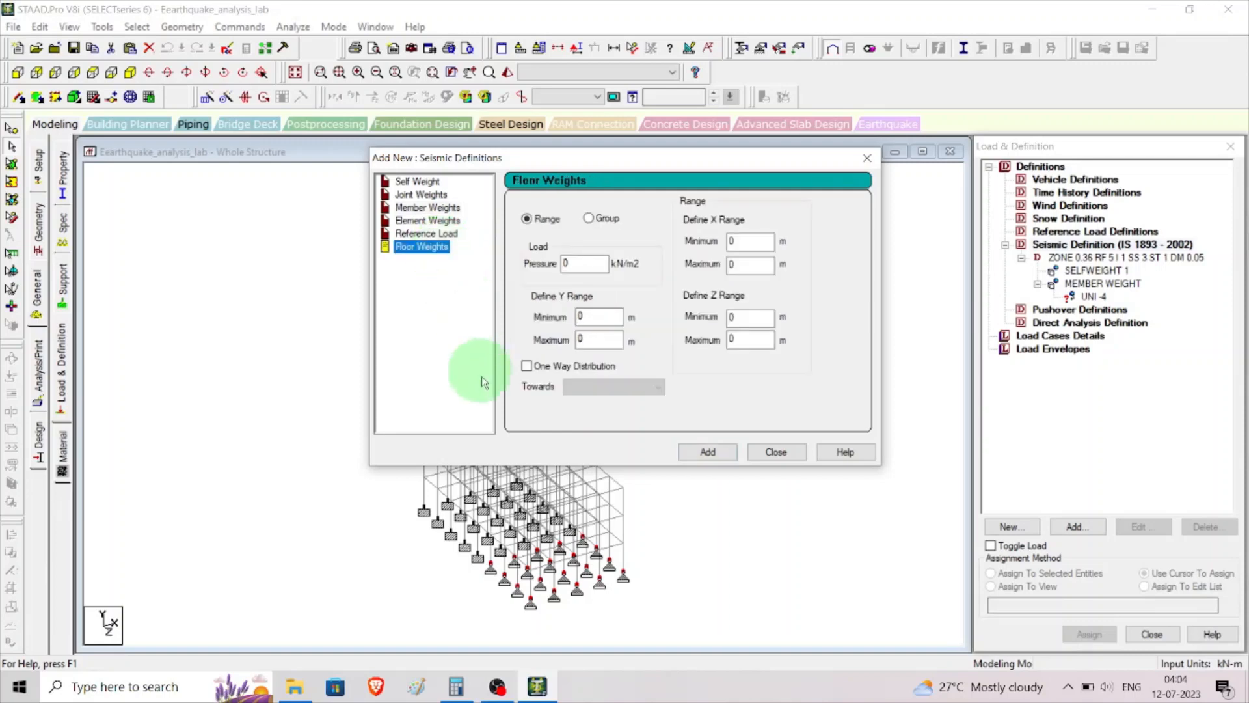
left_click(457, 689)
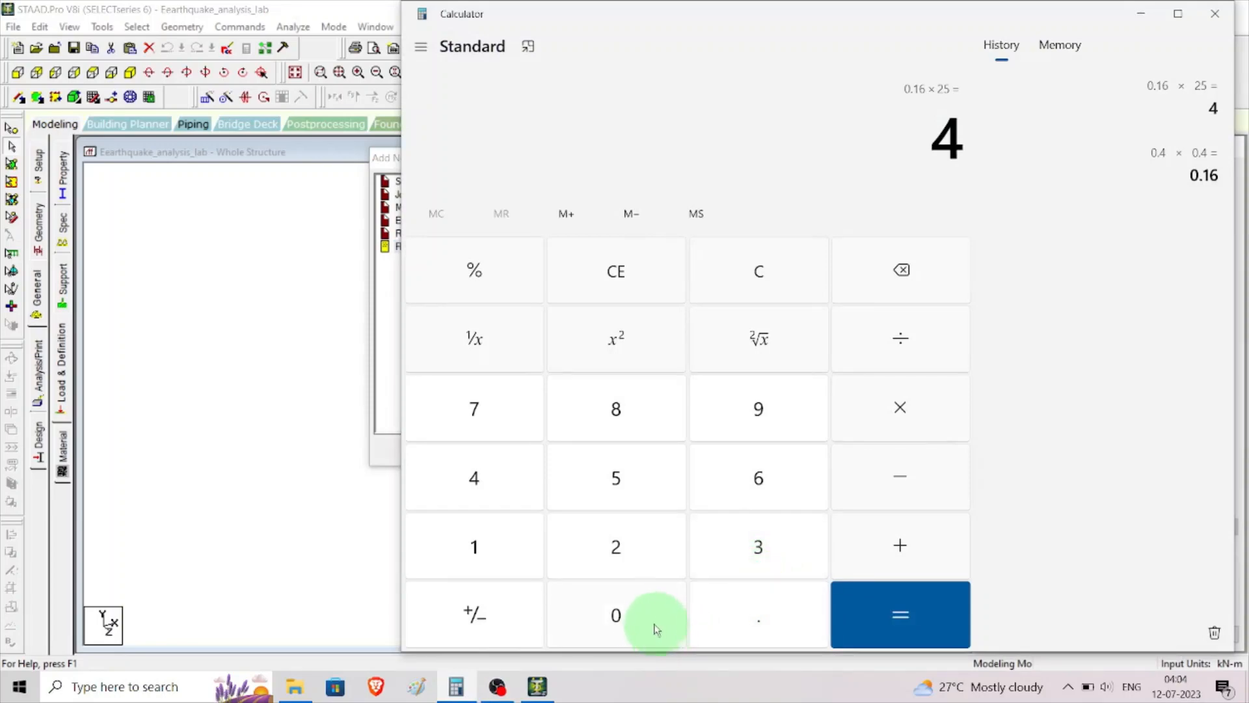
left_click(621, 264)
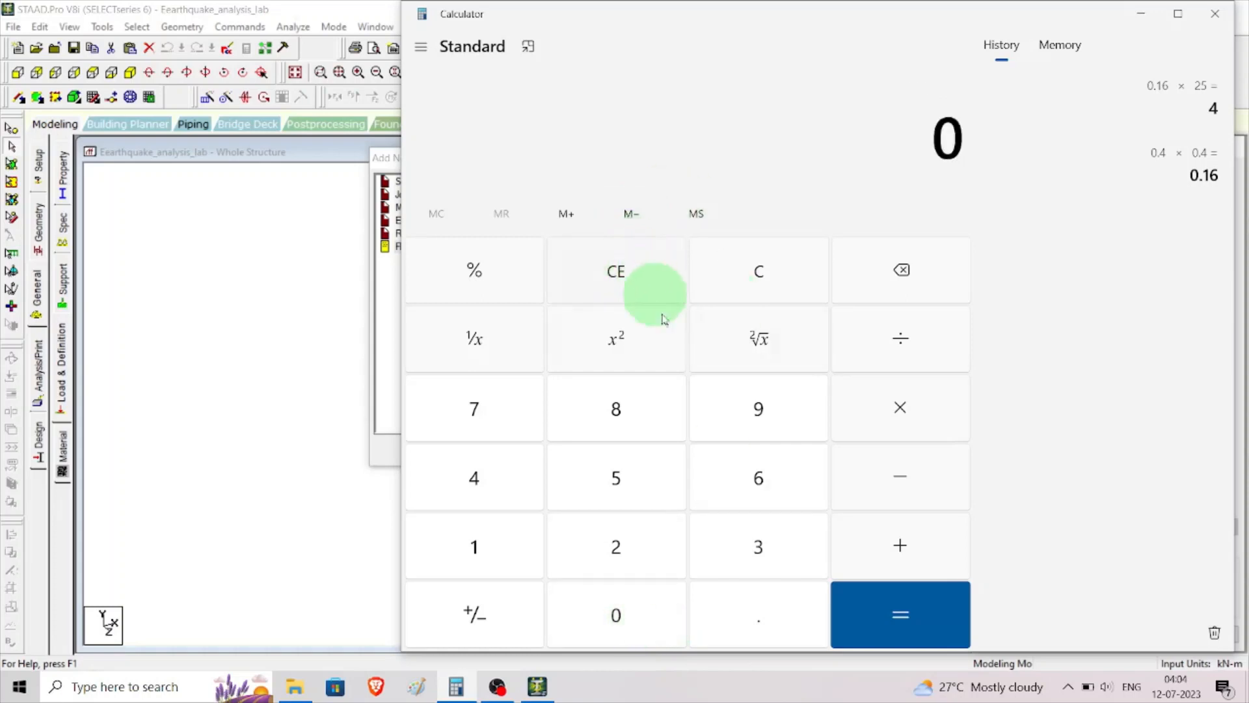
left_click(763, 614)
left_click(618, 546)
left_click(889, 407)
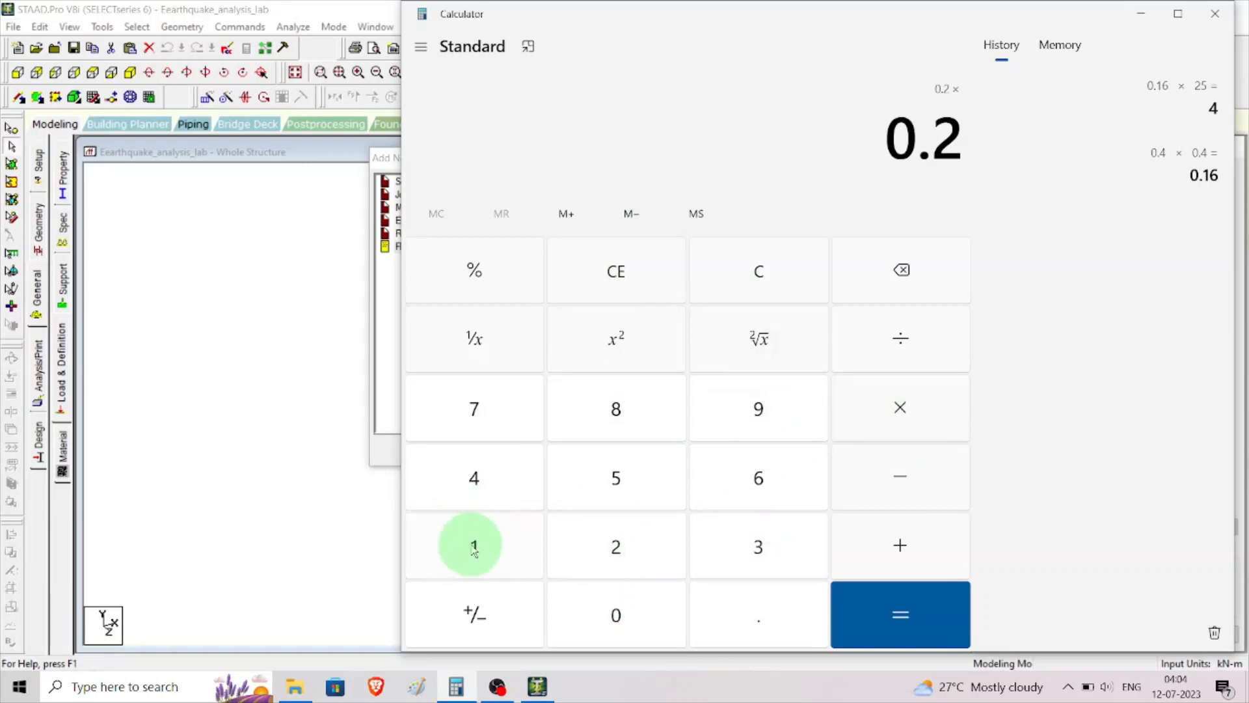
left_click(460, 544)
left_click(906, 410)
left_click(595, 545)
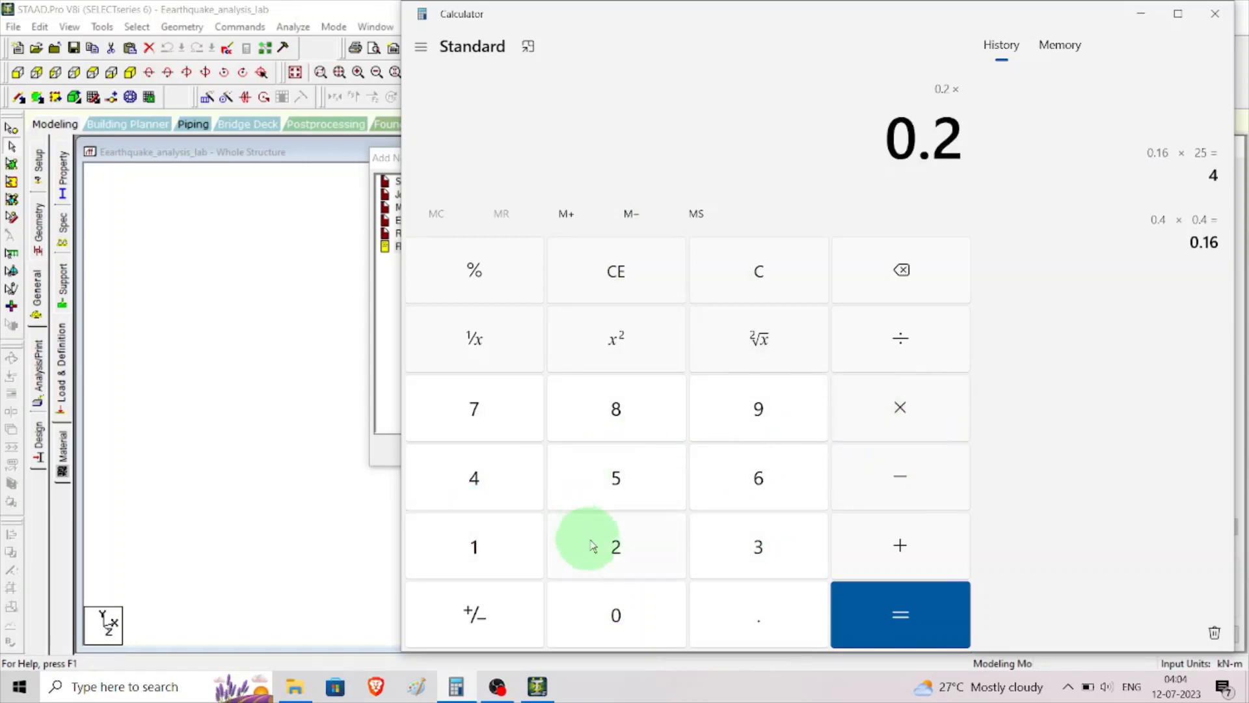
left_click(597, 490)
left_click(910, 630)
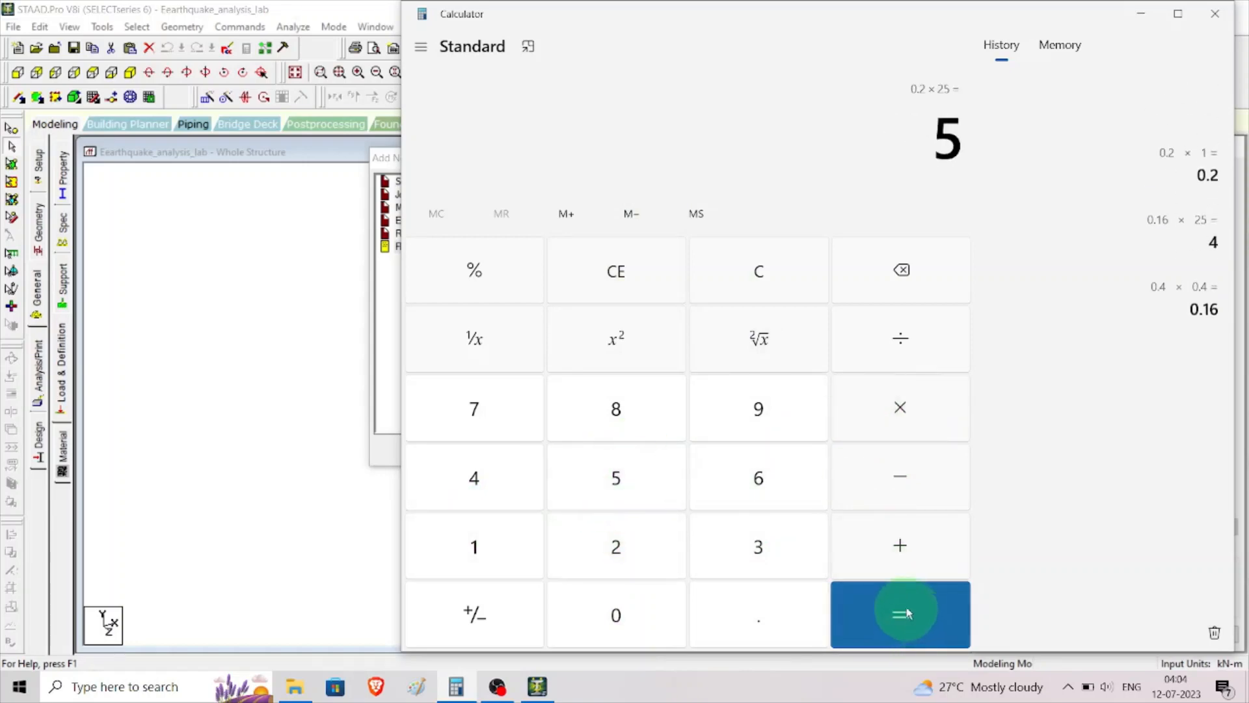
left_click(1141, 18)
Step: Add a floor weight with pressure -5 kN/m2 over a Y range of 3 to 30 m and close the seismic definitions dialog
double_click(596, 265)
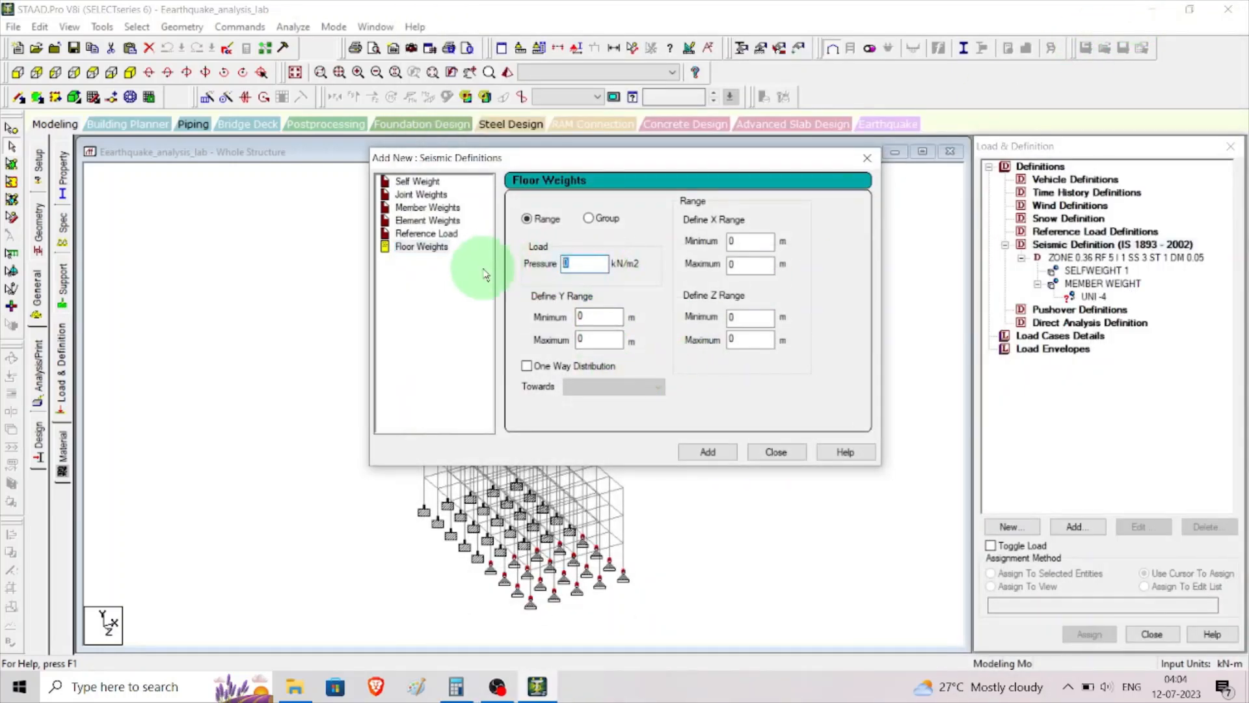
type("-5")
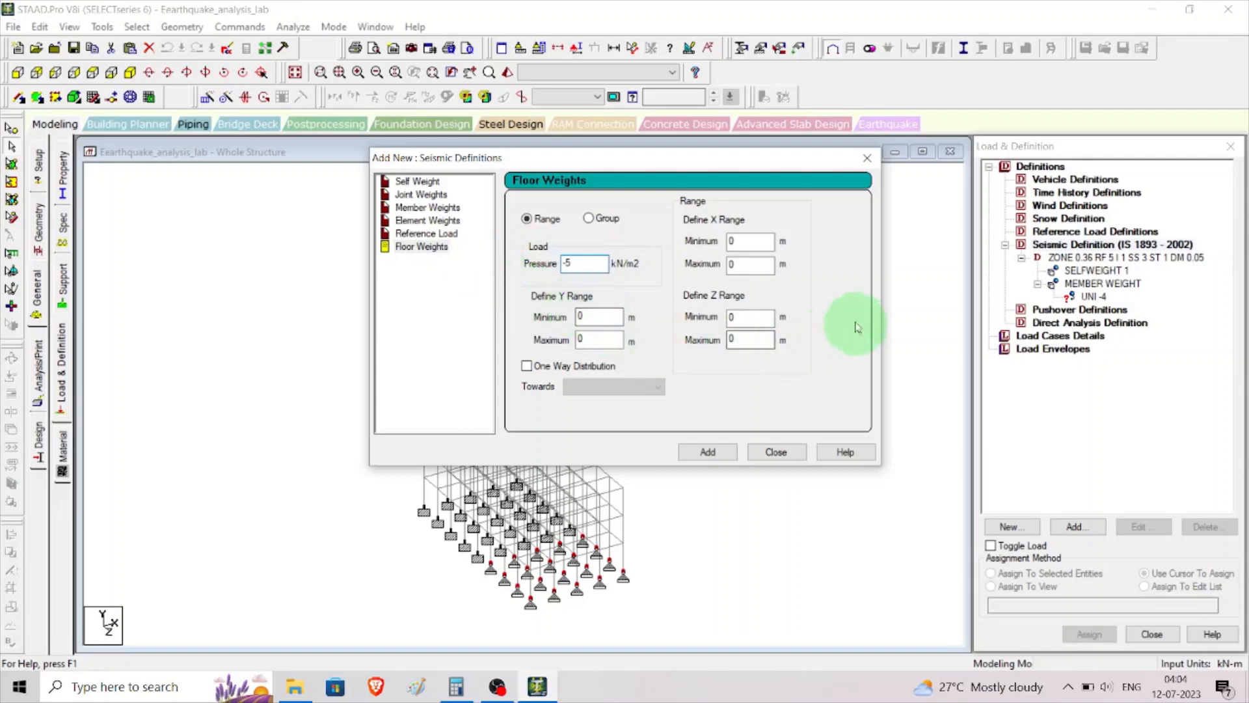
left_click(596, 318)
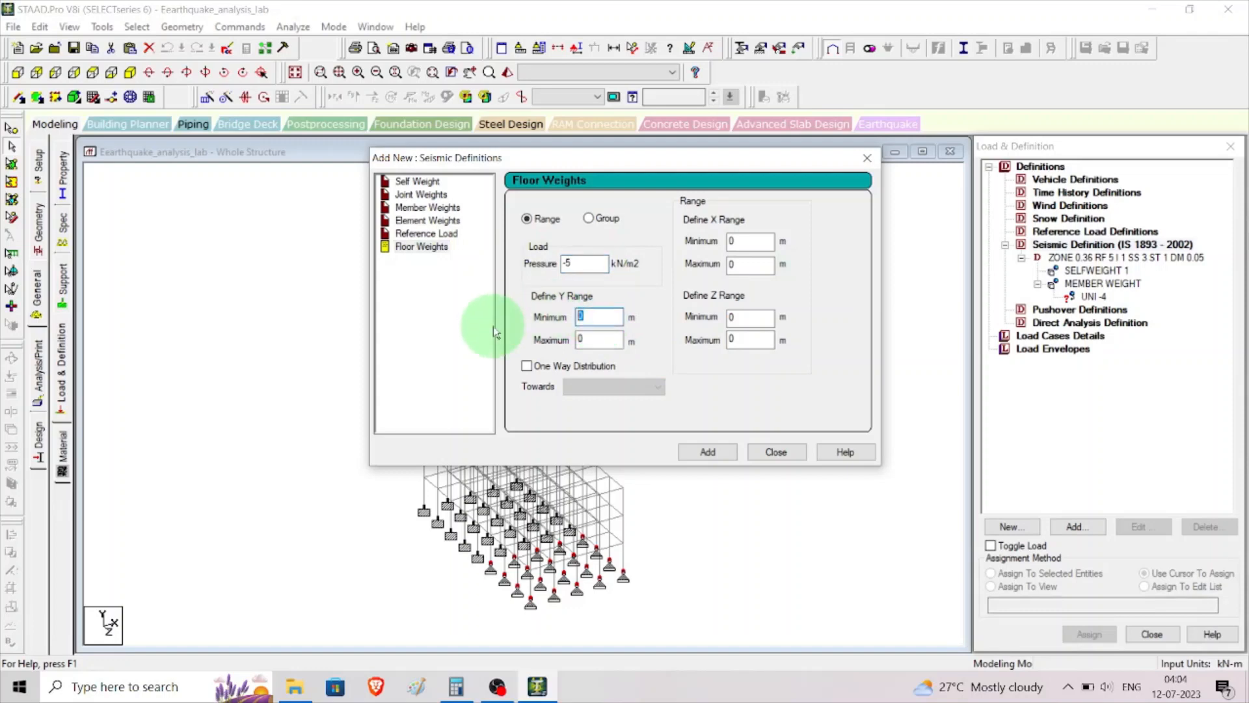
left_click(595, 339)
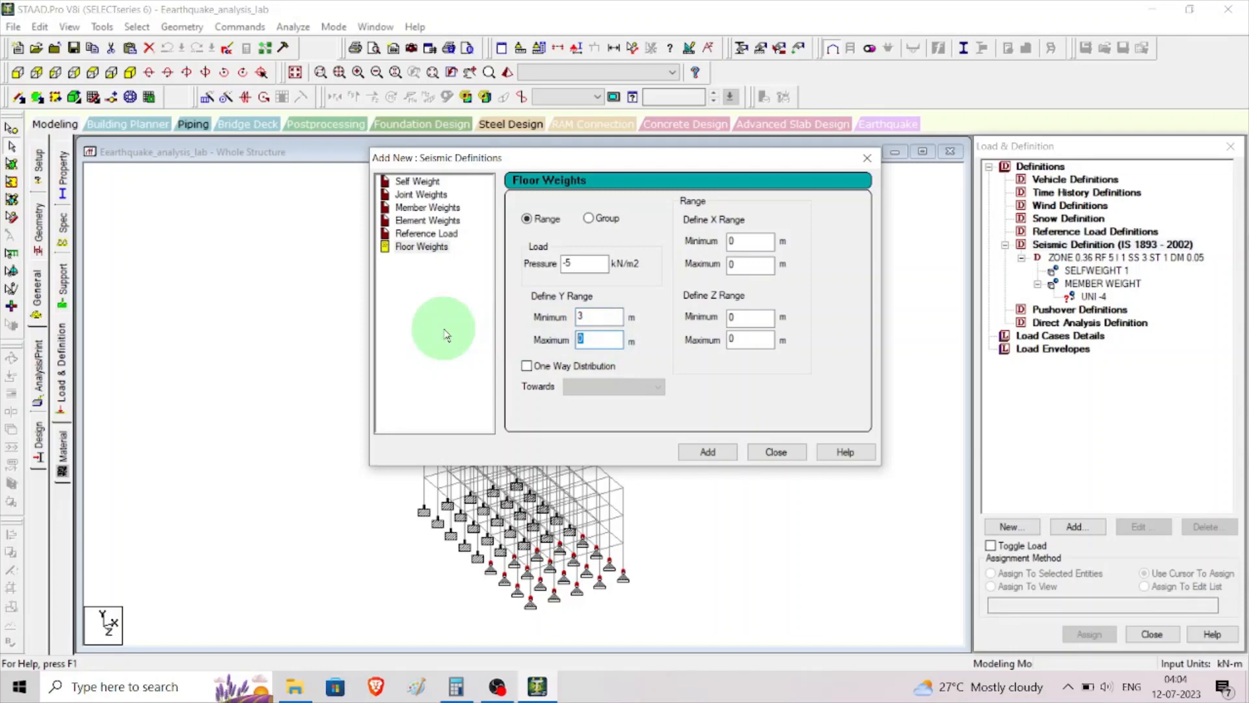
type("30")
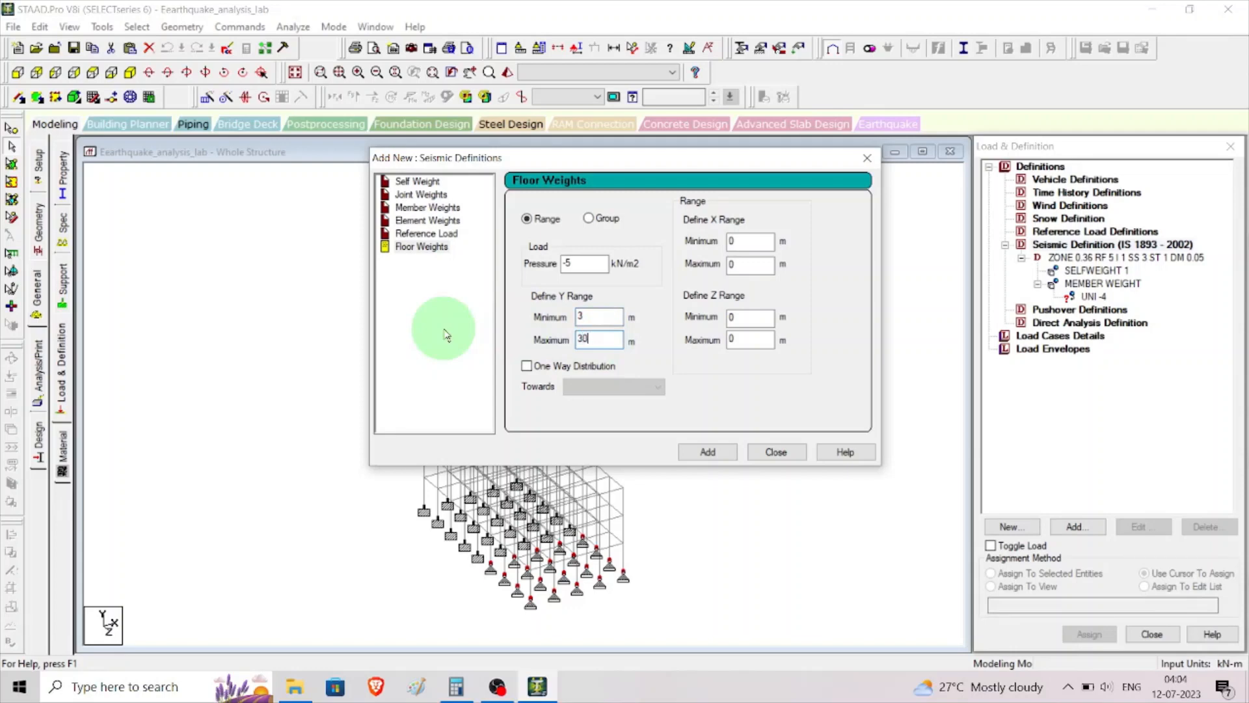
left_click(709, 452)
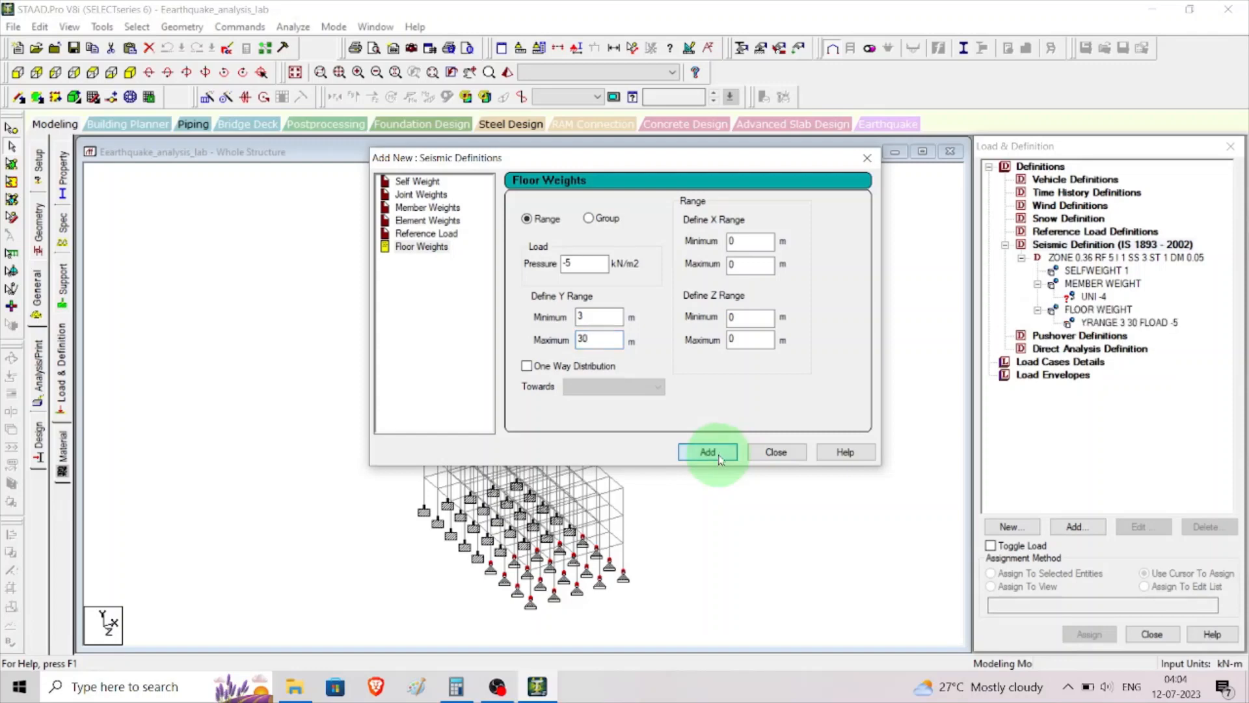
left_click(776, 452)
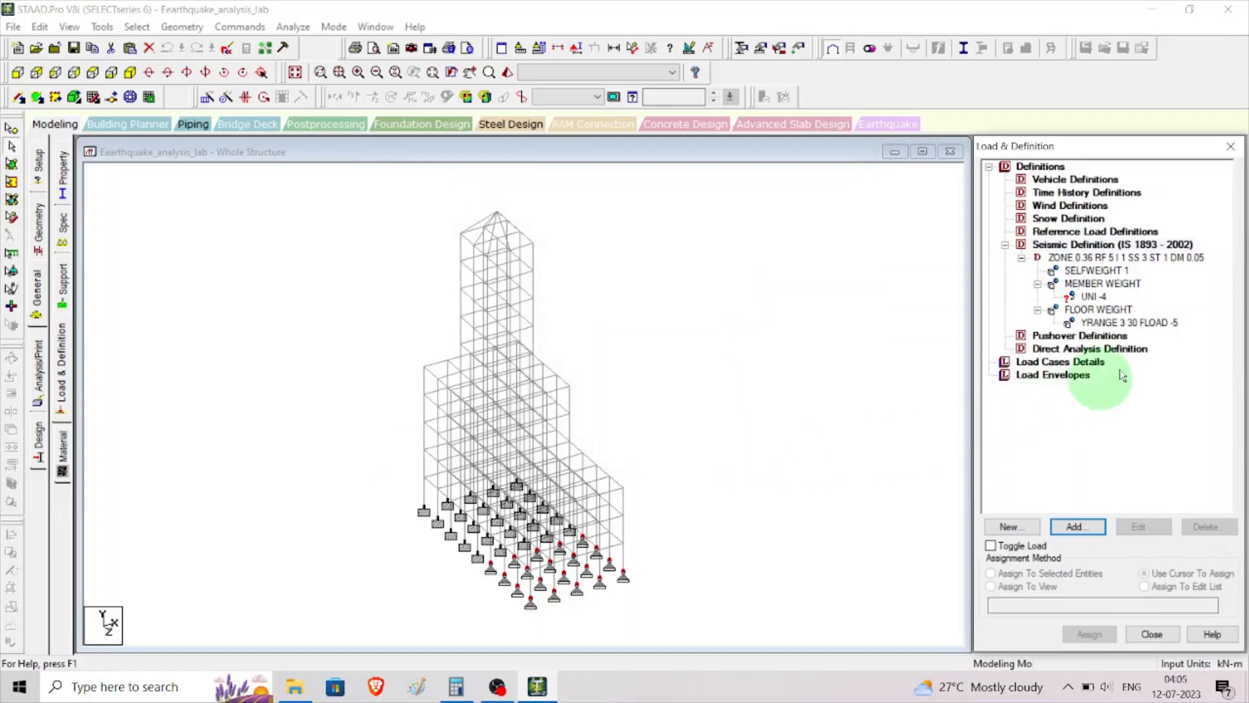
Step: Pick the UNI -4 member weight and select all non-vertical beams by inverting a selection of beams parallel to Y
left_click(1093, 298)
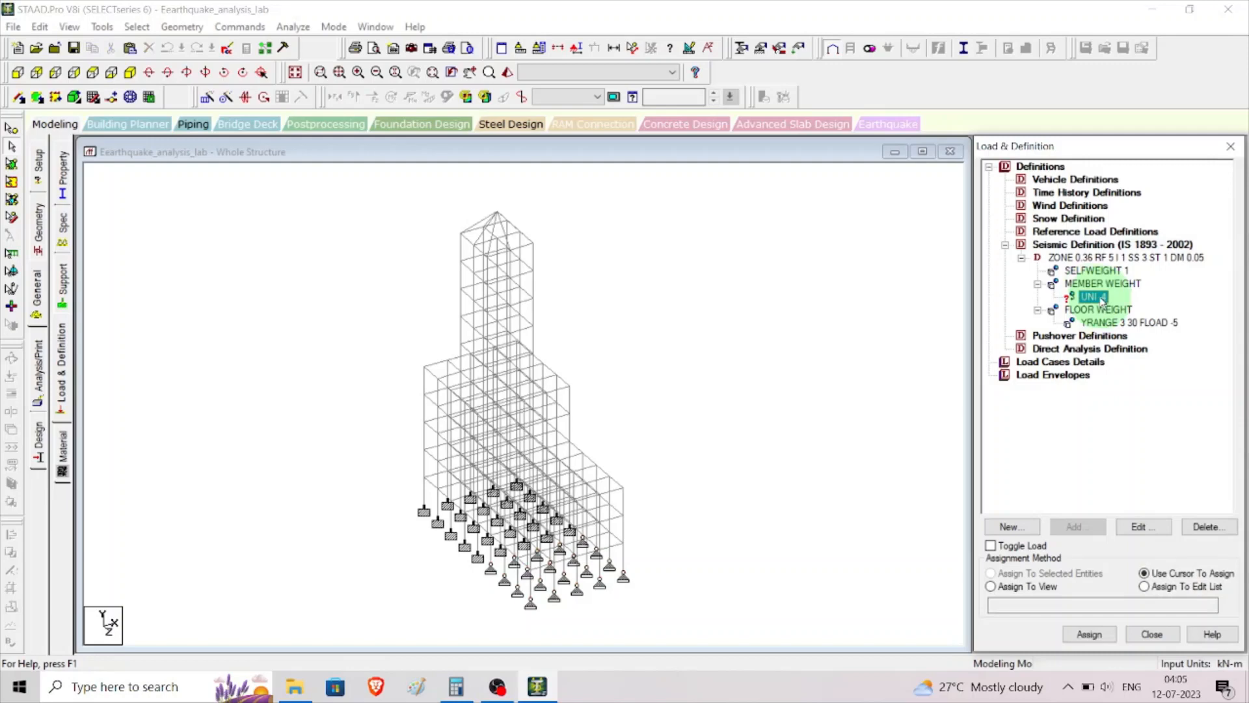
left_click(136, 28)
mouse_move(251, 317)
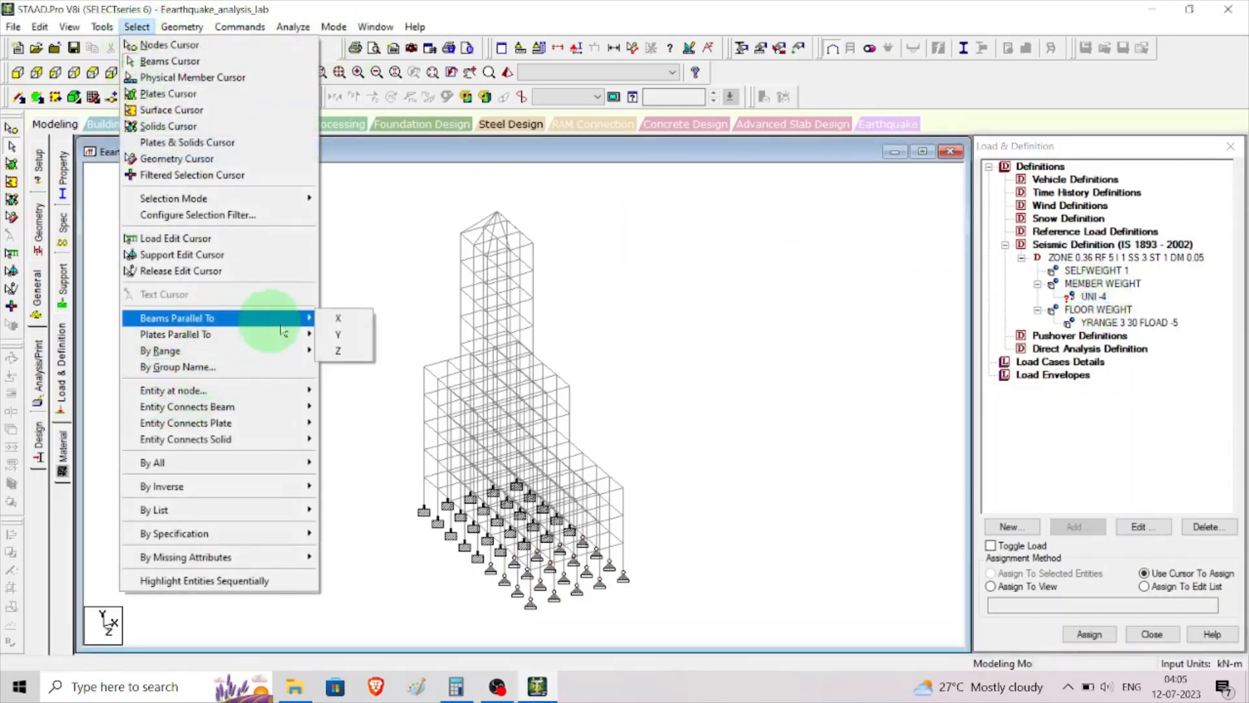
left_click(343, 337)
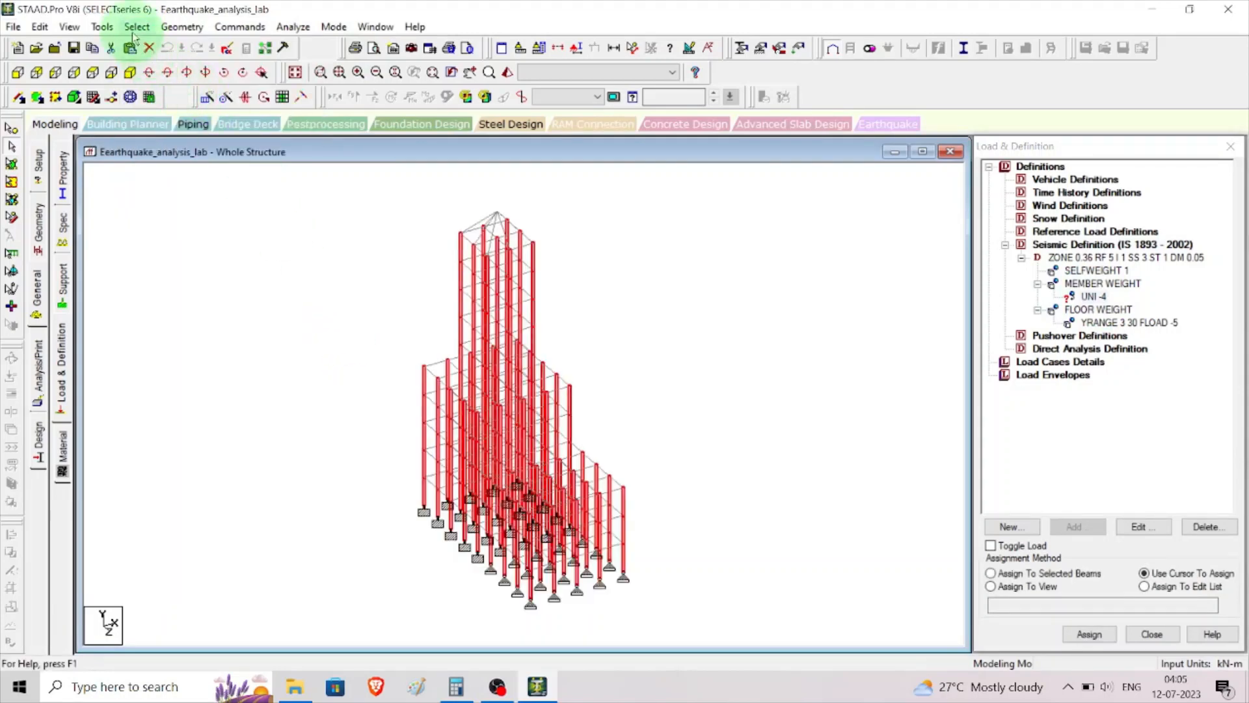
left_click(135, 30)
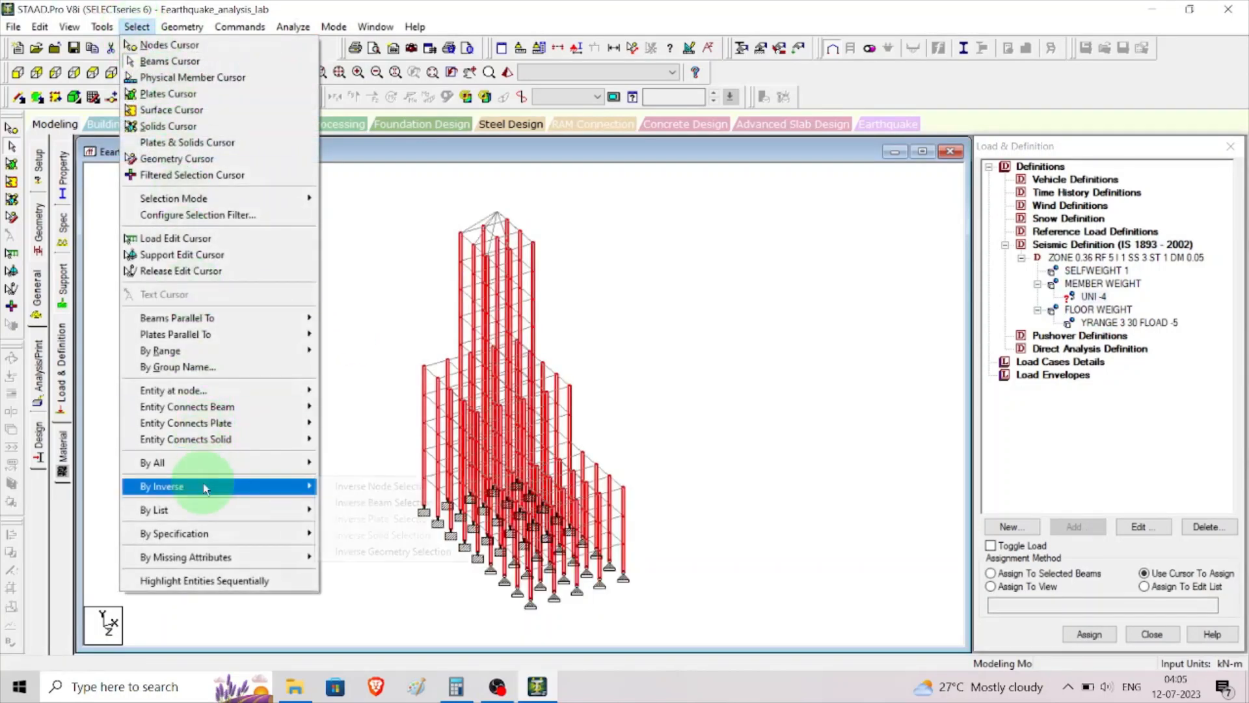
mouse_move(306, 487)
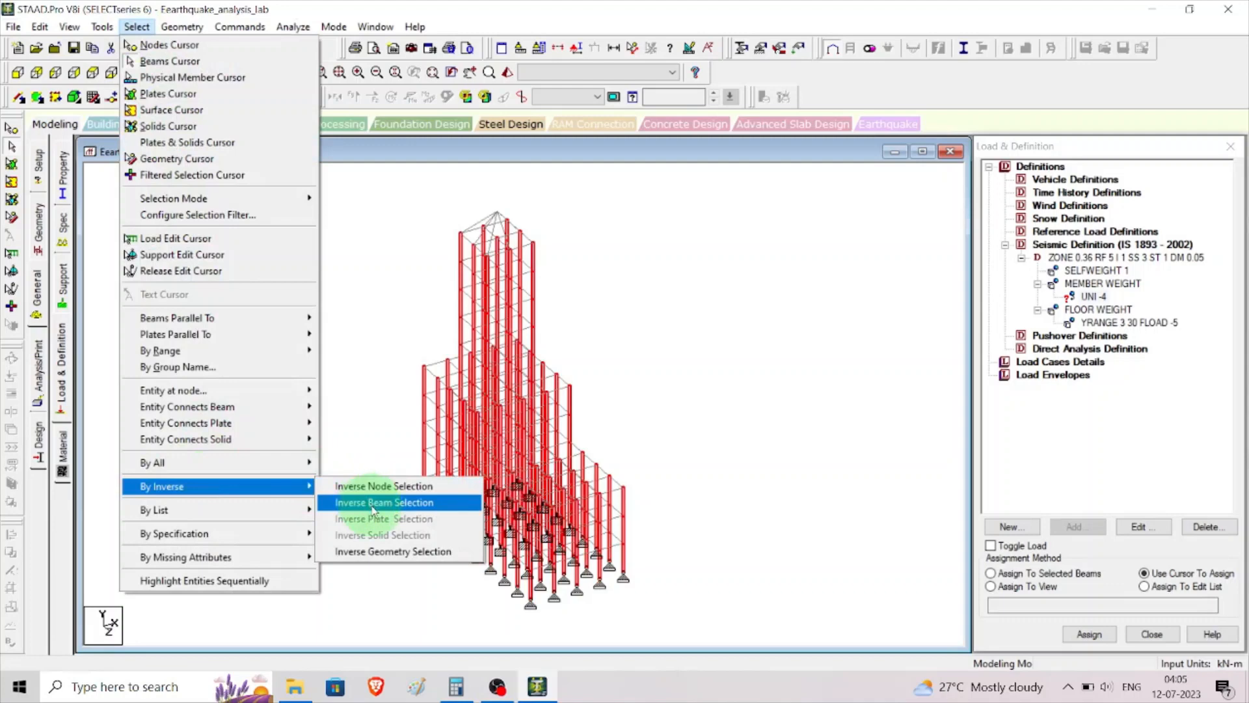
left_click(373, 506)
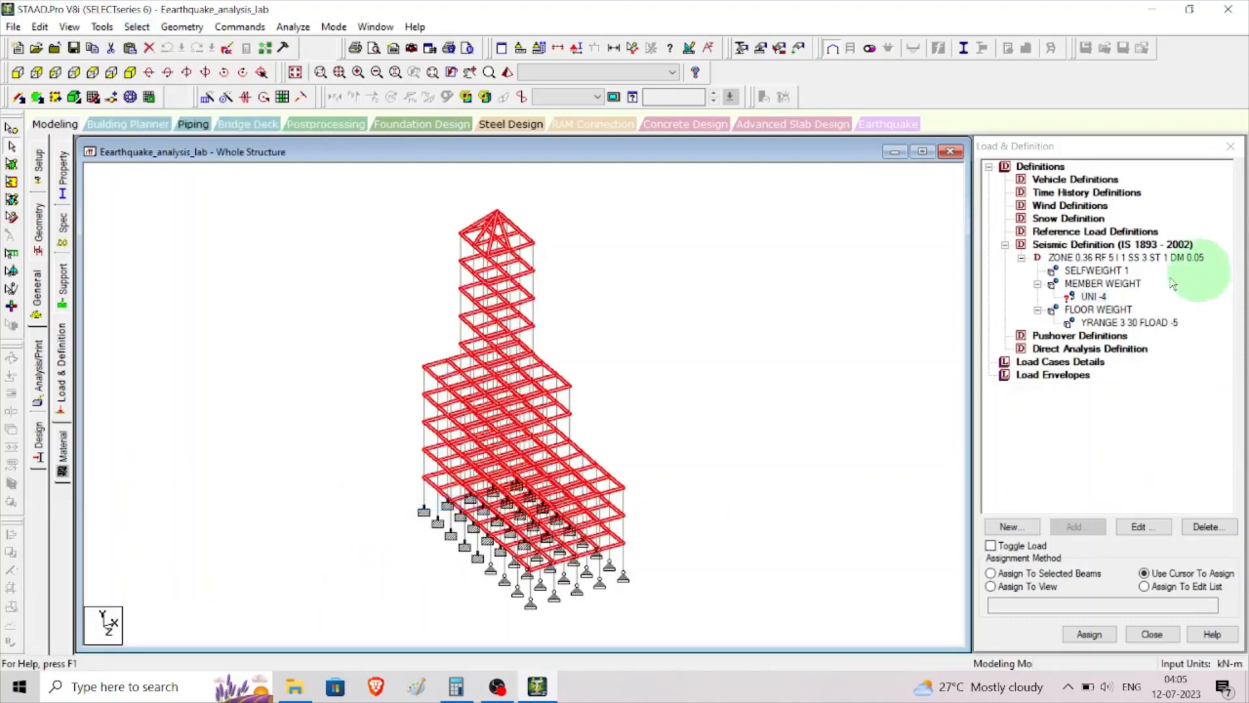
Step: Assign the UNI -4 member weight to the selected beams, accept the assignment, and clear the selection
left_click(1090, 635)
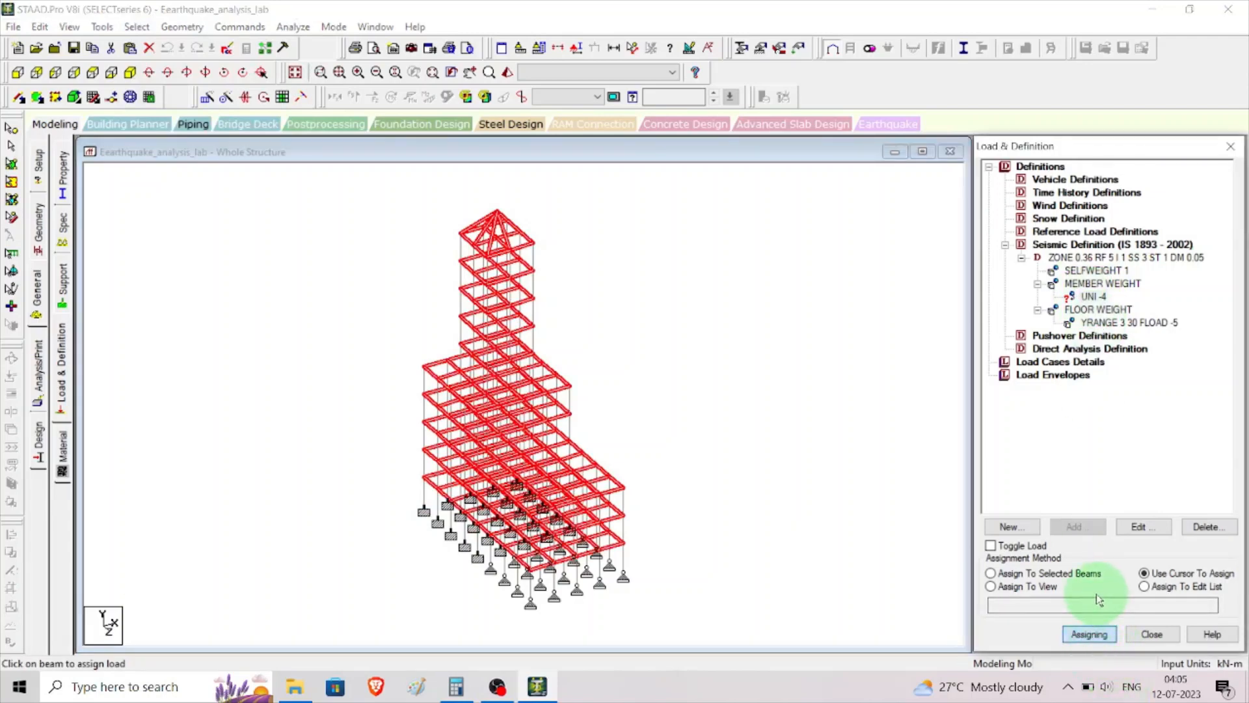
left_click(1026, 573)
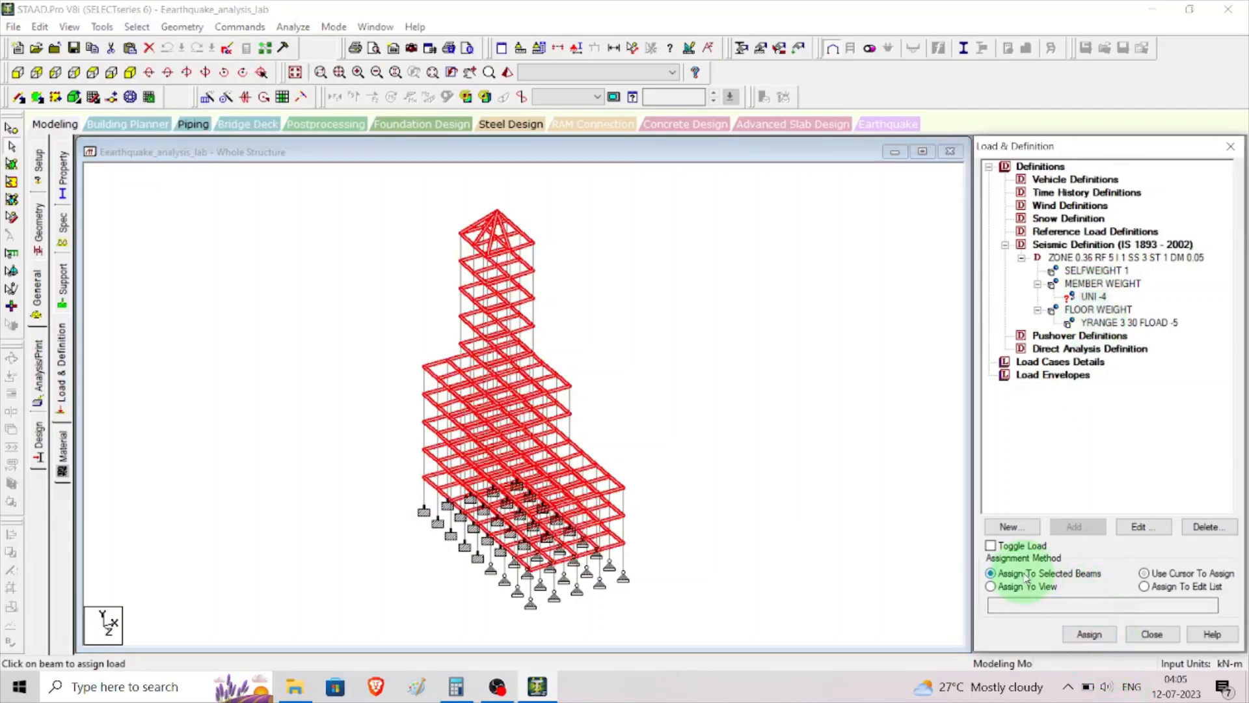
left_click(1087, 634)
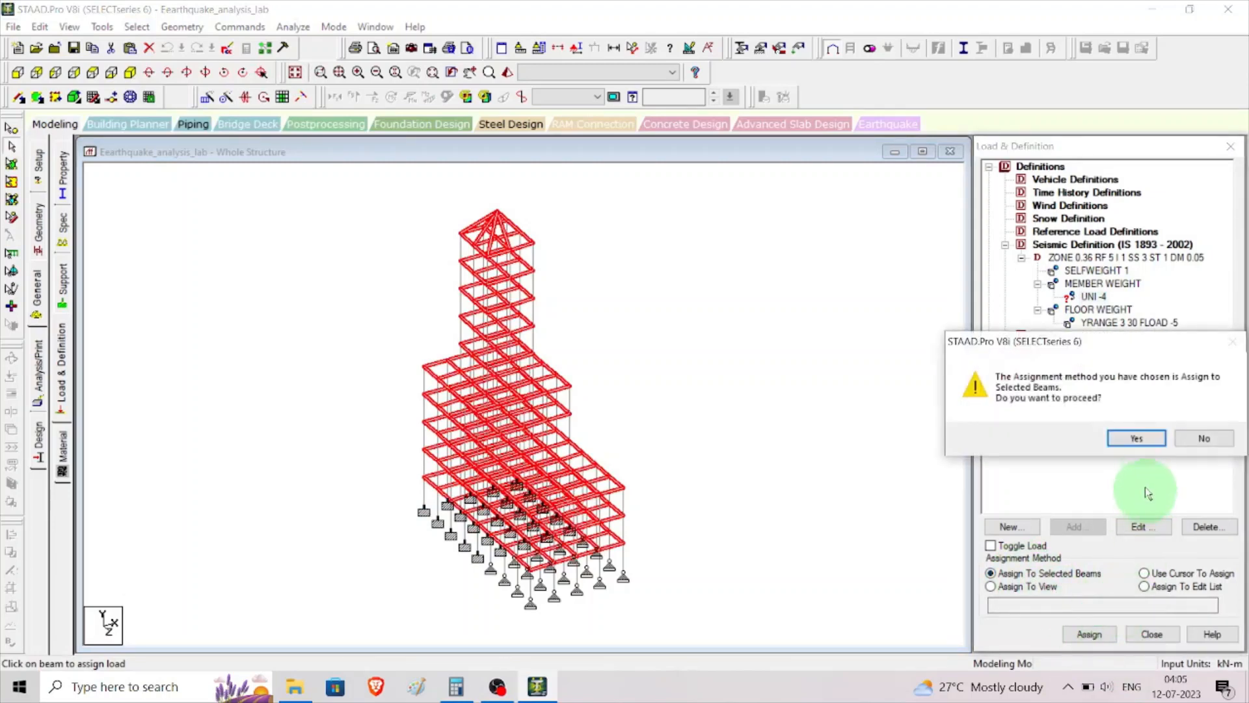
left_click(1137, 445)
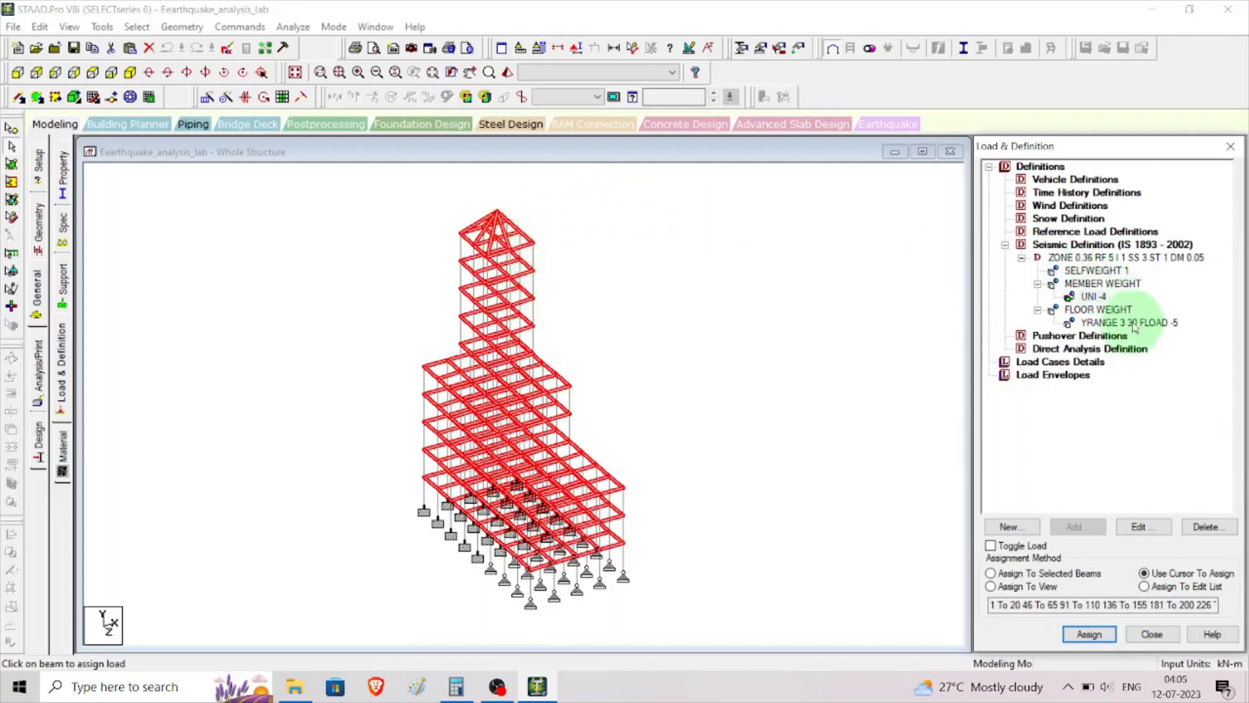
left_click(701, 288)
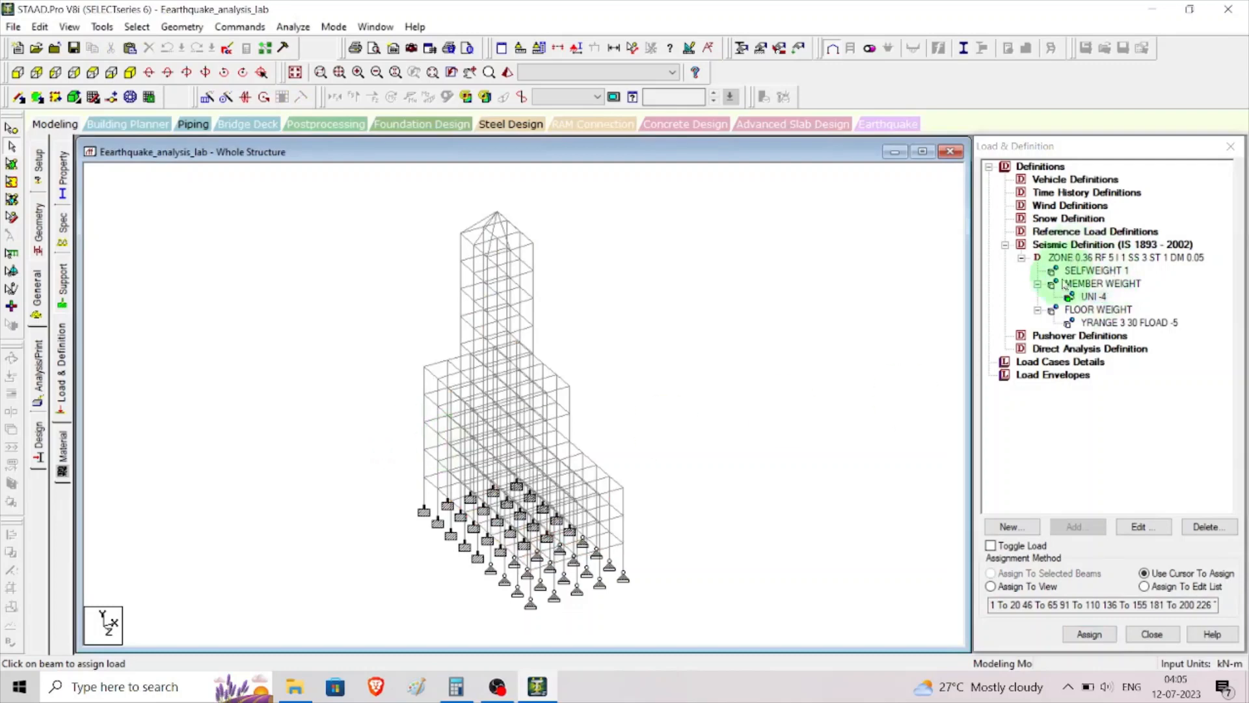
Step: Add primary load case 1 with loading type Seismic and the title EQ+x
left_click(1084, 362)
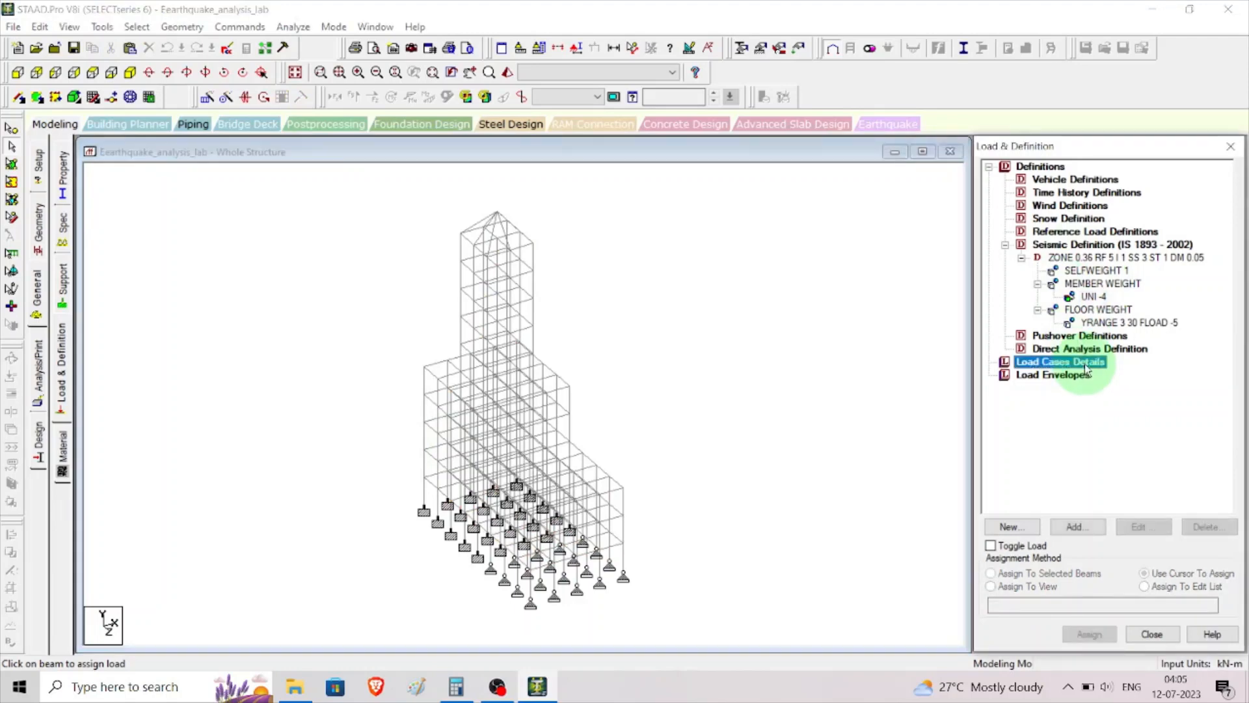
left_click(1076, 528)
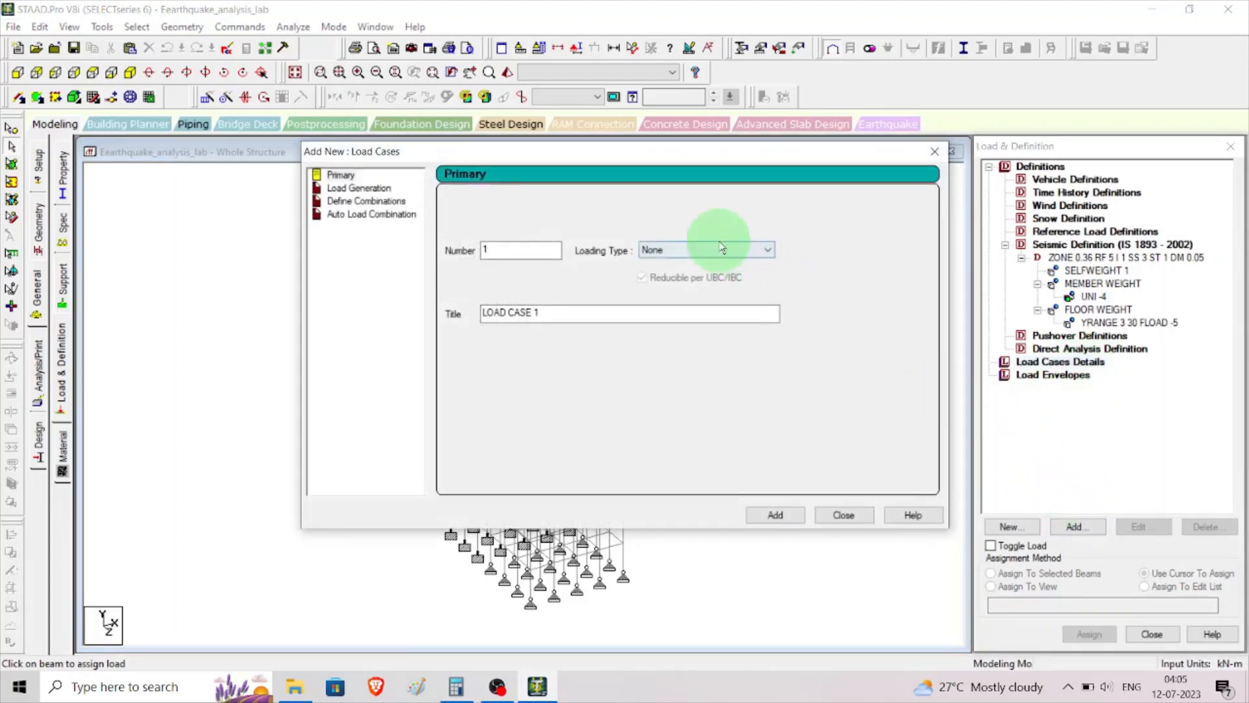
left_click(769, 250)
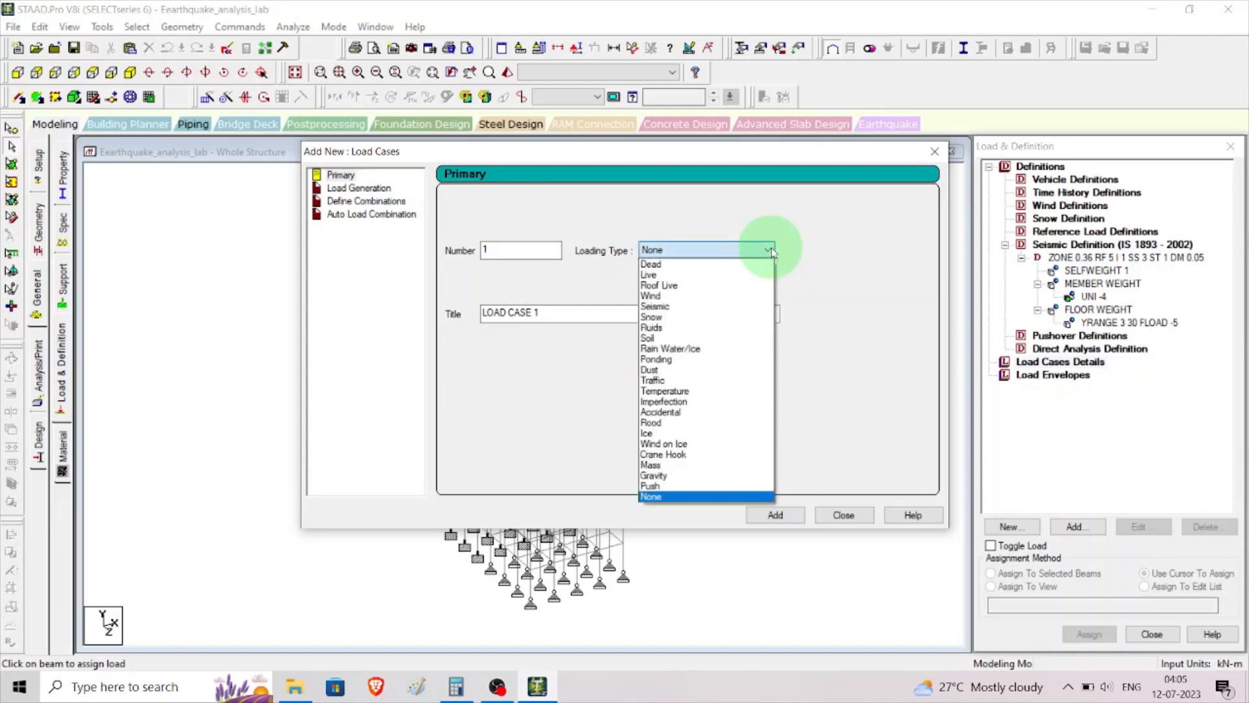
left_click(720, 306)
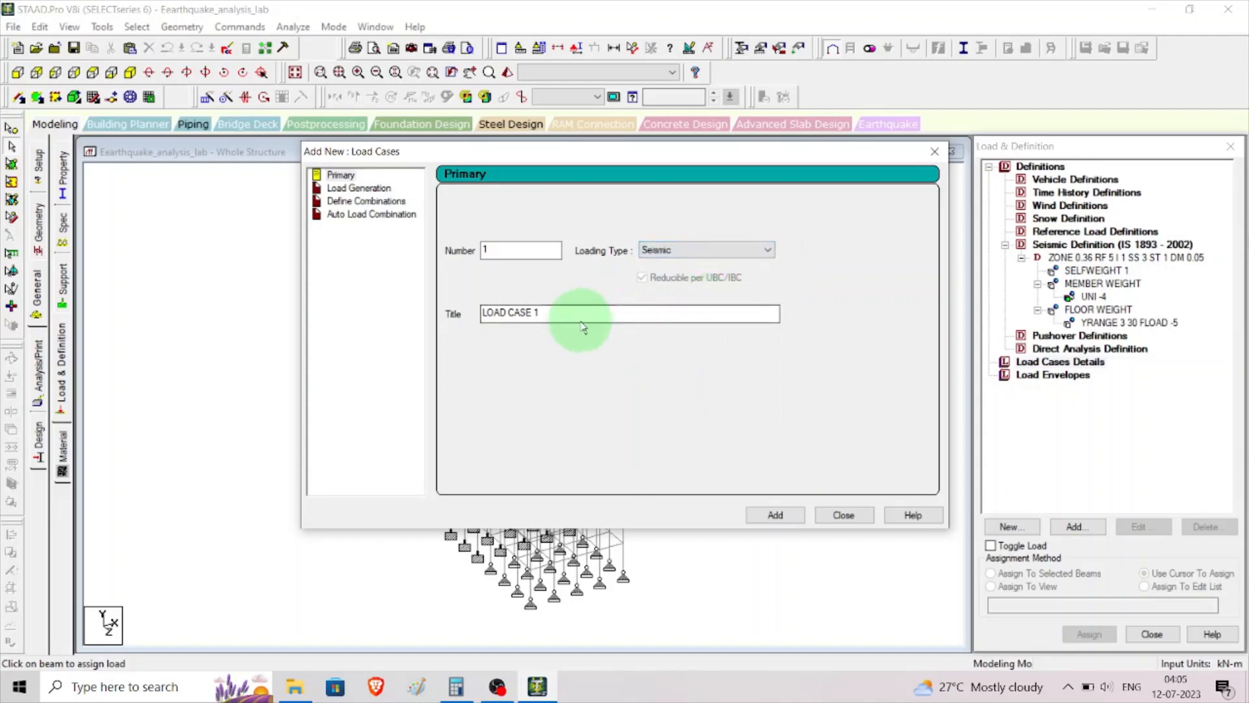
left_click_drag(575, 312, 254, 305)
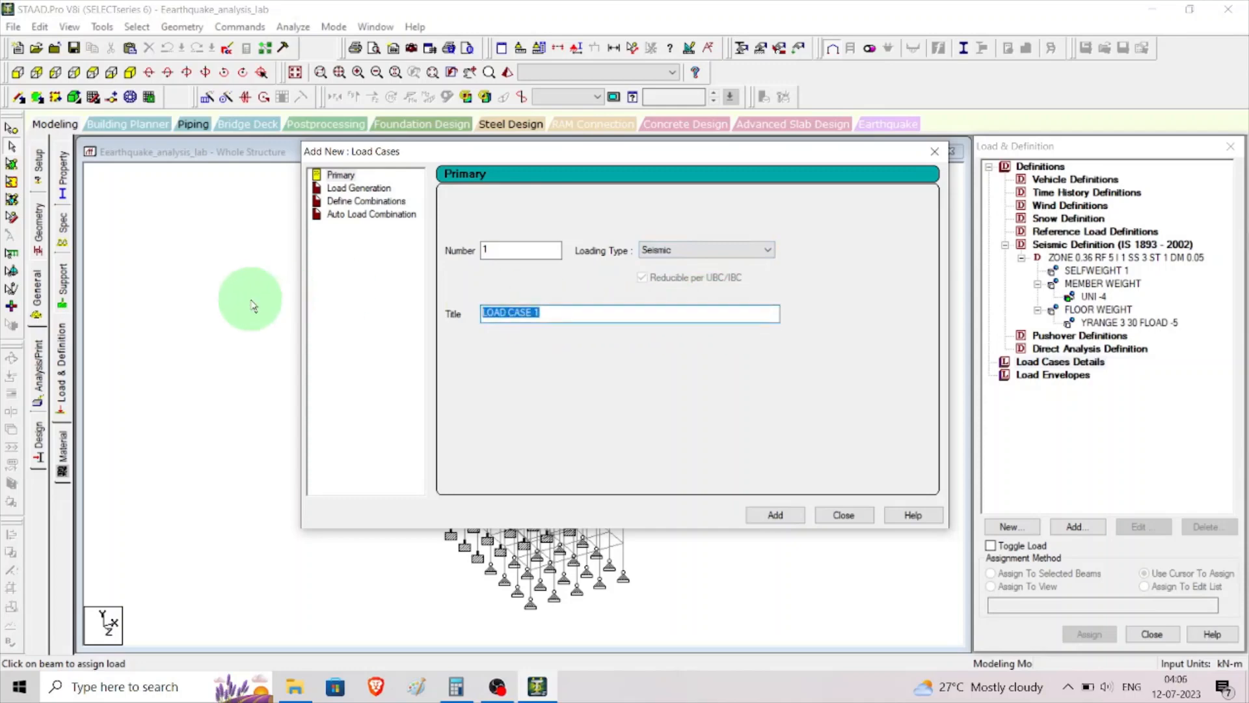
type("E")
type("Q+x")
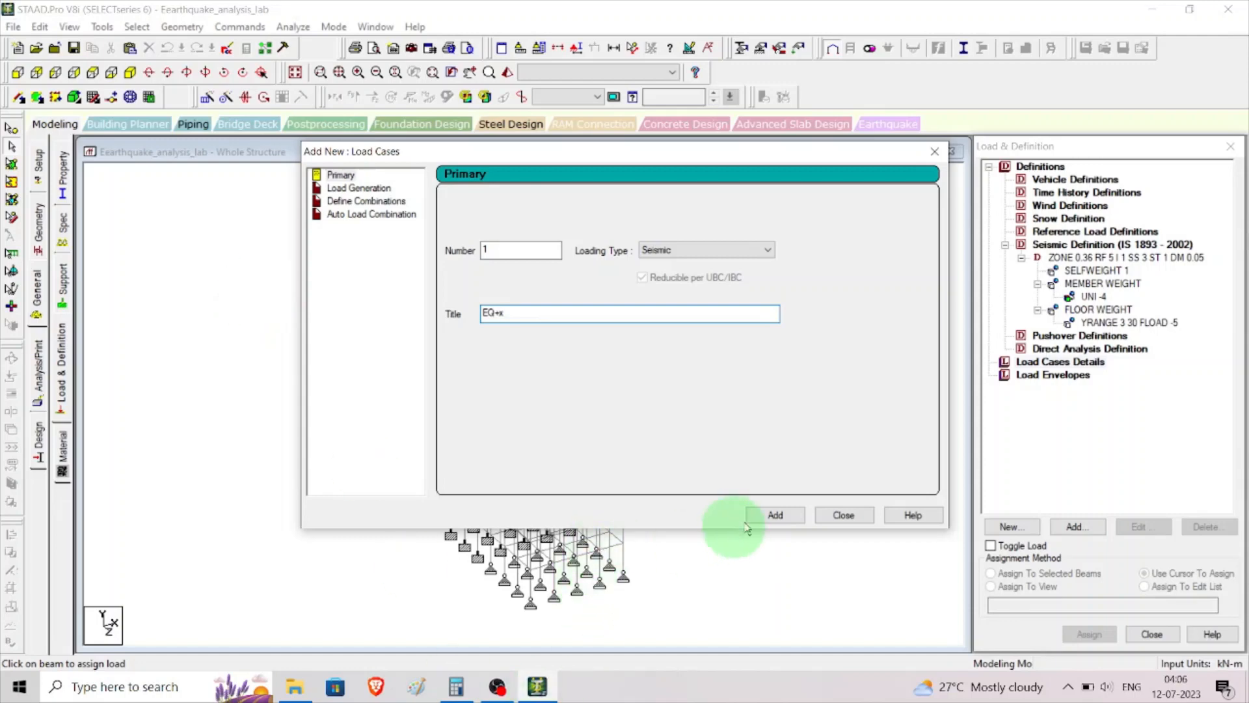
left_click(774, 514)
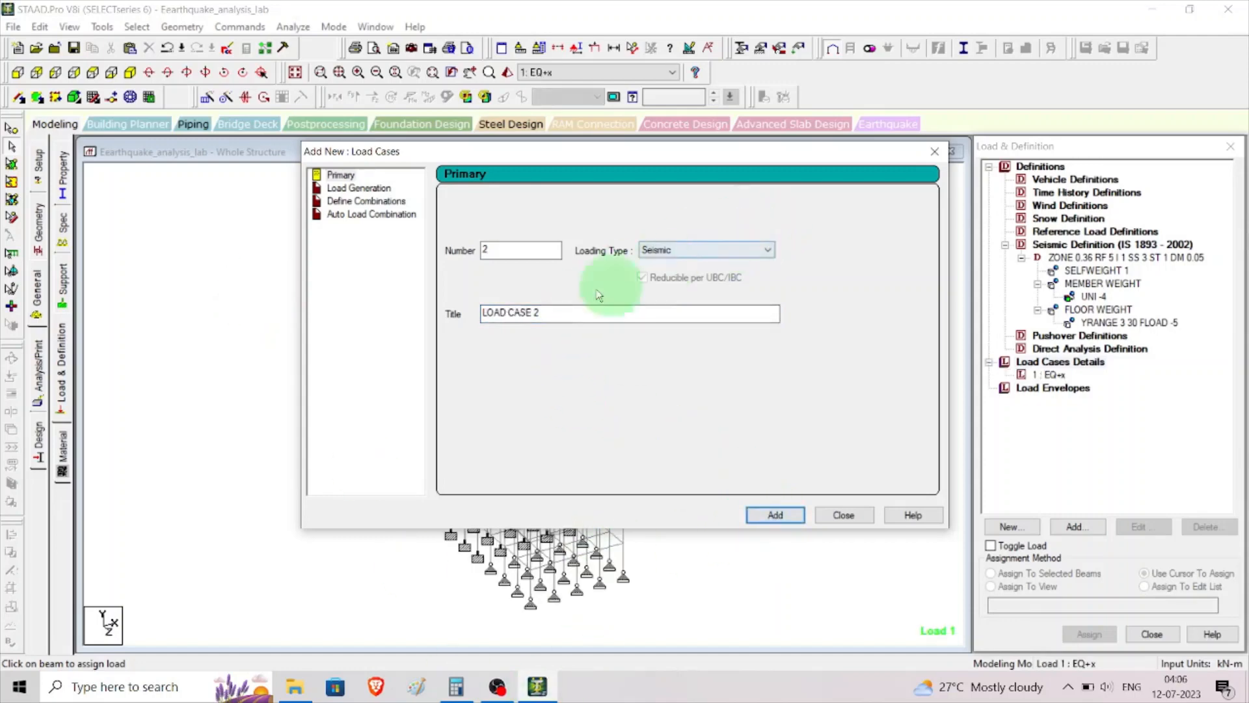
Step: Add primary load case 2 of type Seismic with the title EQ-x
left_click_drag(559, 313, 370, 313)
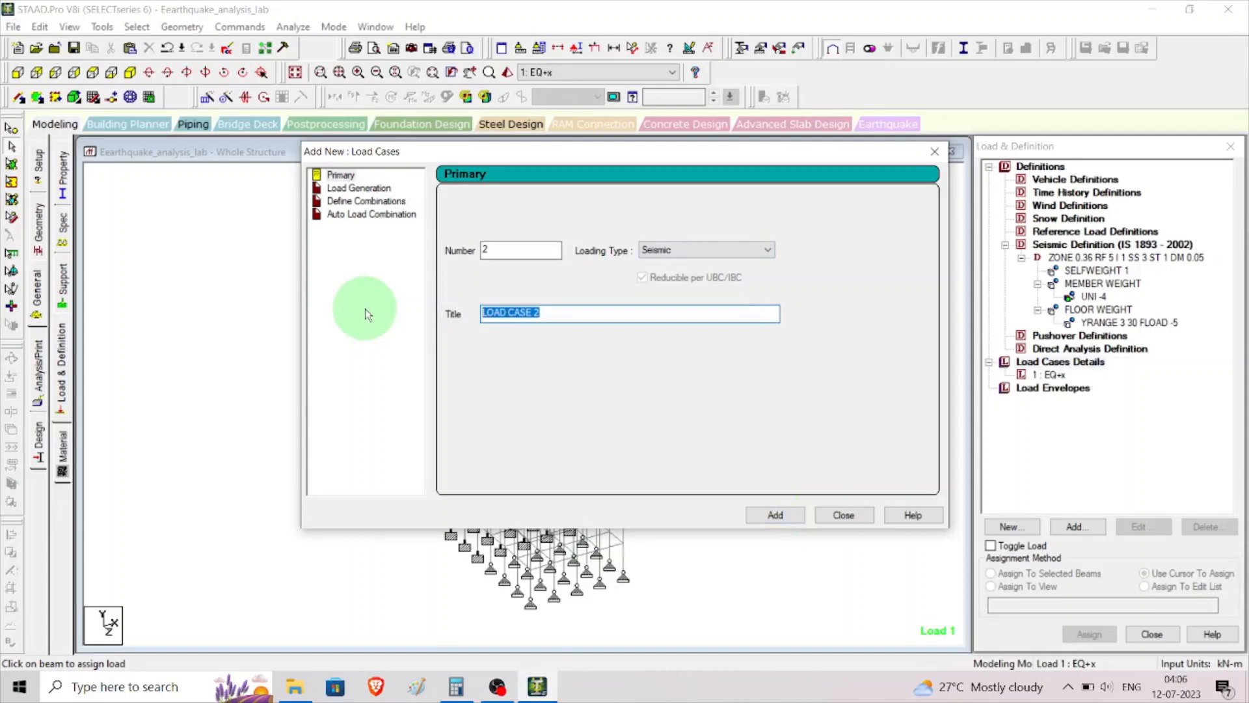
type("EQ-")
type("x")
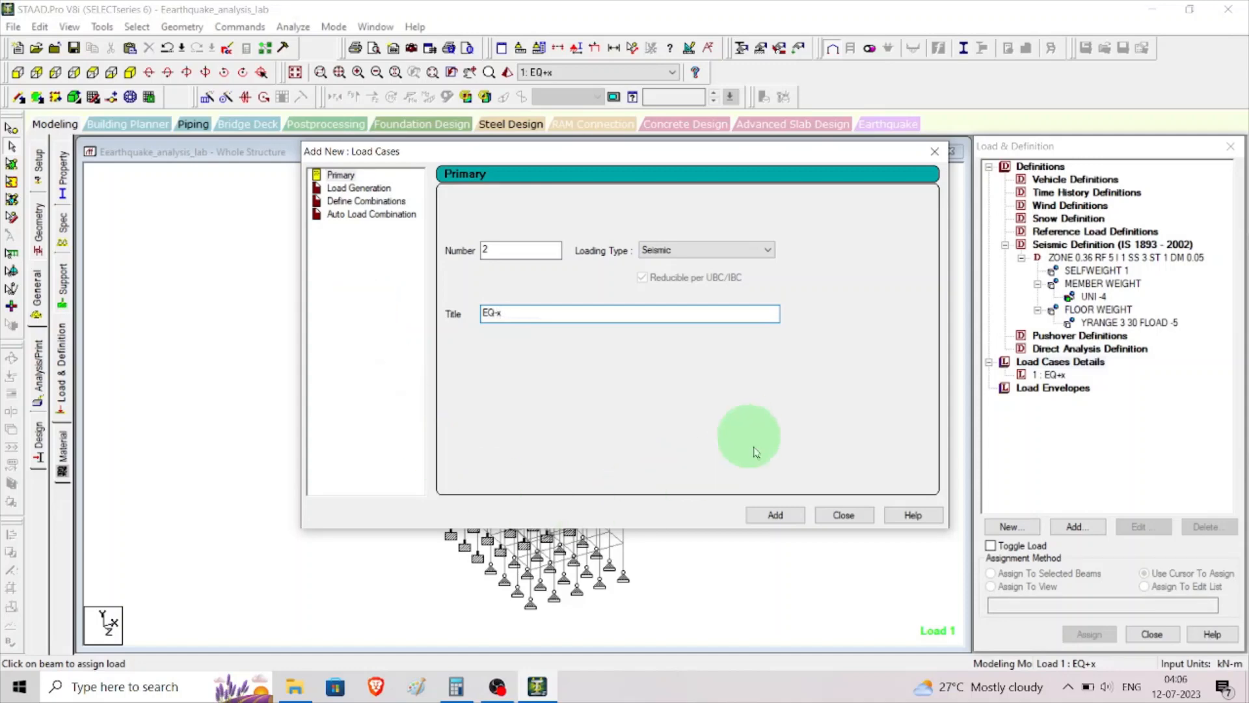
left_click(788, 515)
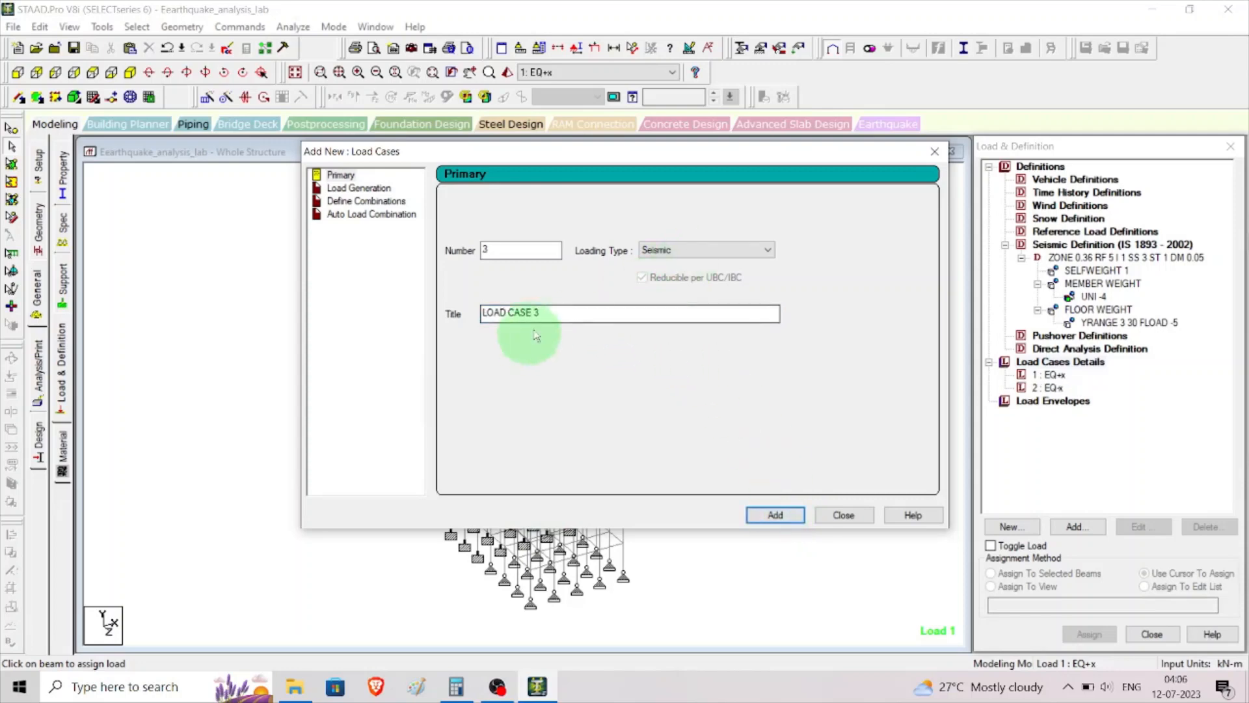
Step: Add primary load cases 3 and 4 of type Seismic, titled EQ+Z and EQ-Z
left_click_drag(547, 315, 395, 329)
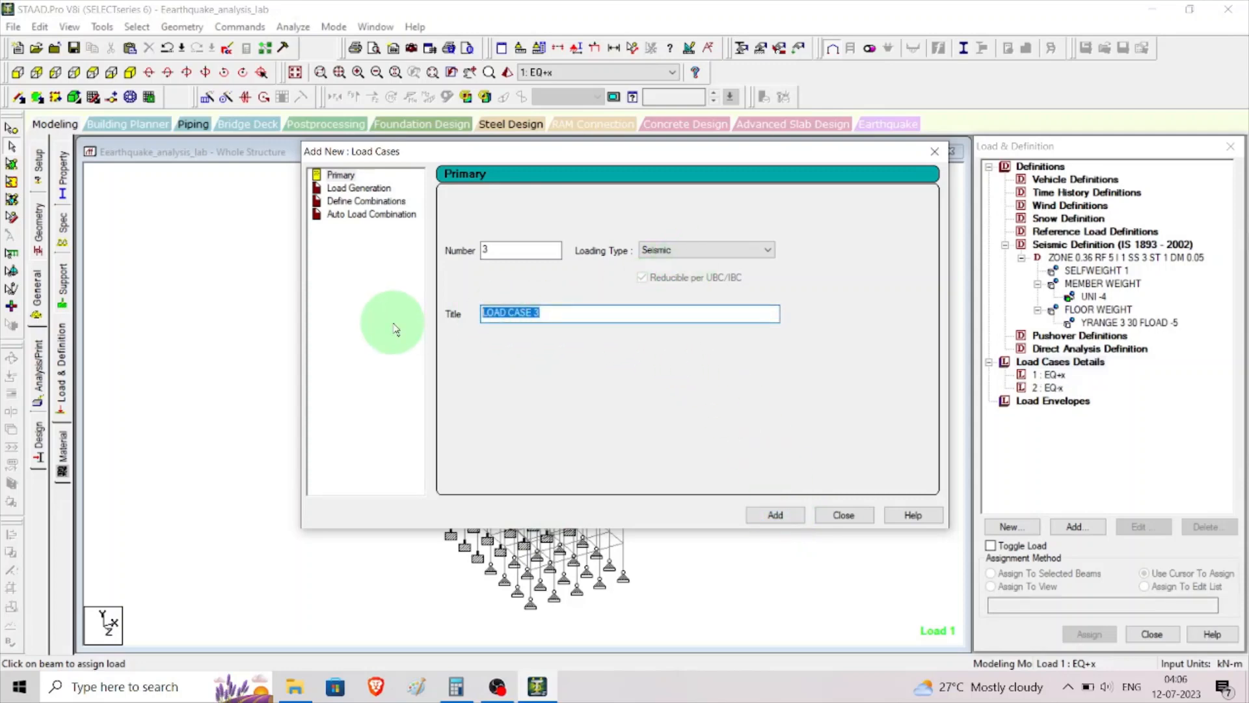
type("EQ+Z")
left_click(776, 516)
left_click_drag(558, 311, 382, 315)
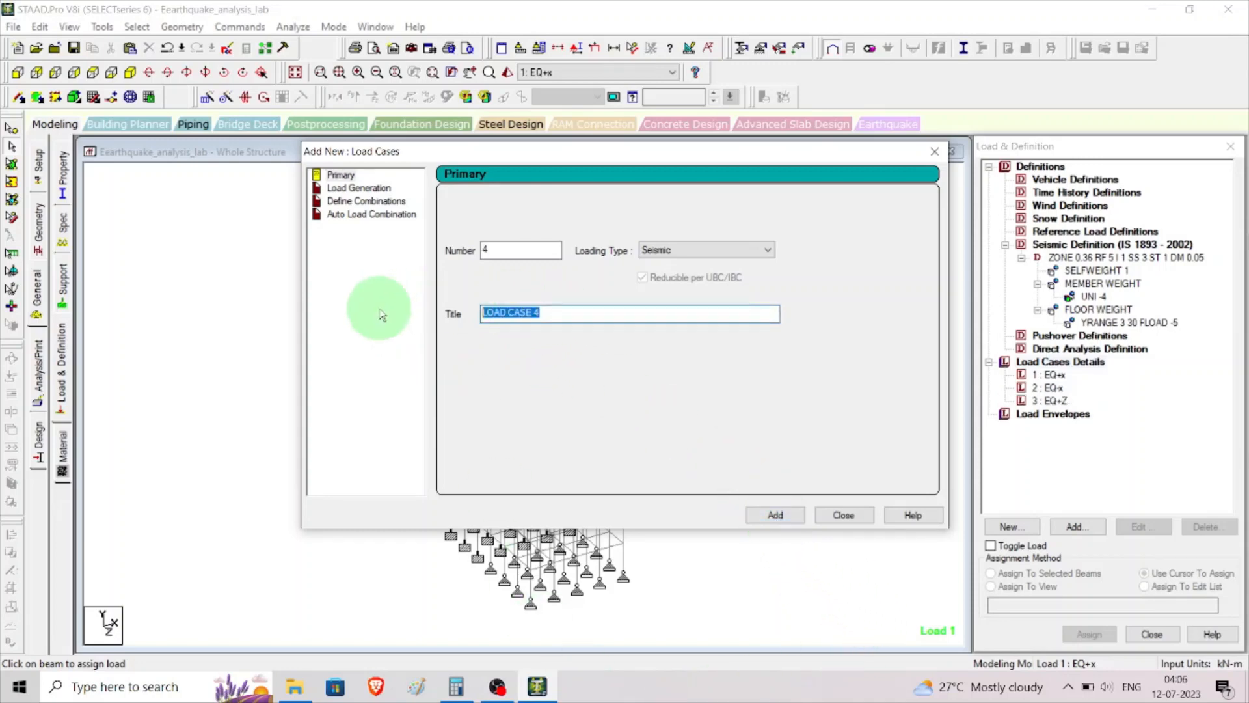
type("EQ-Z")
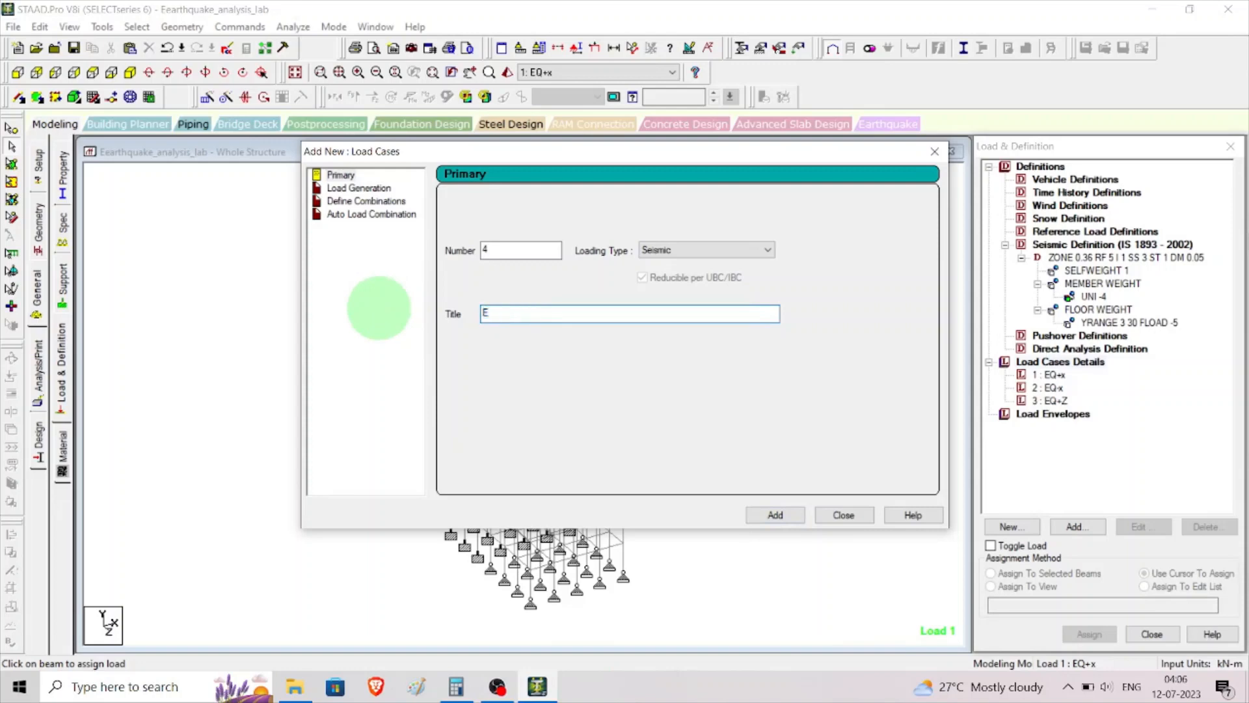
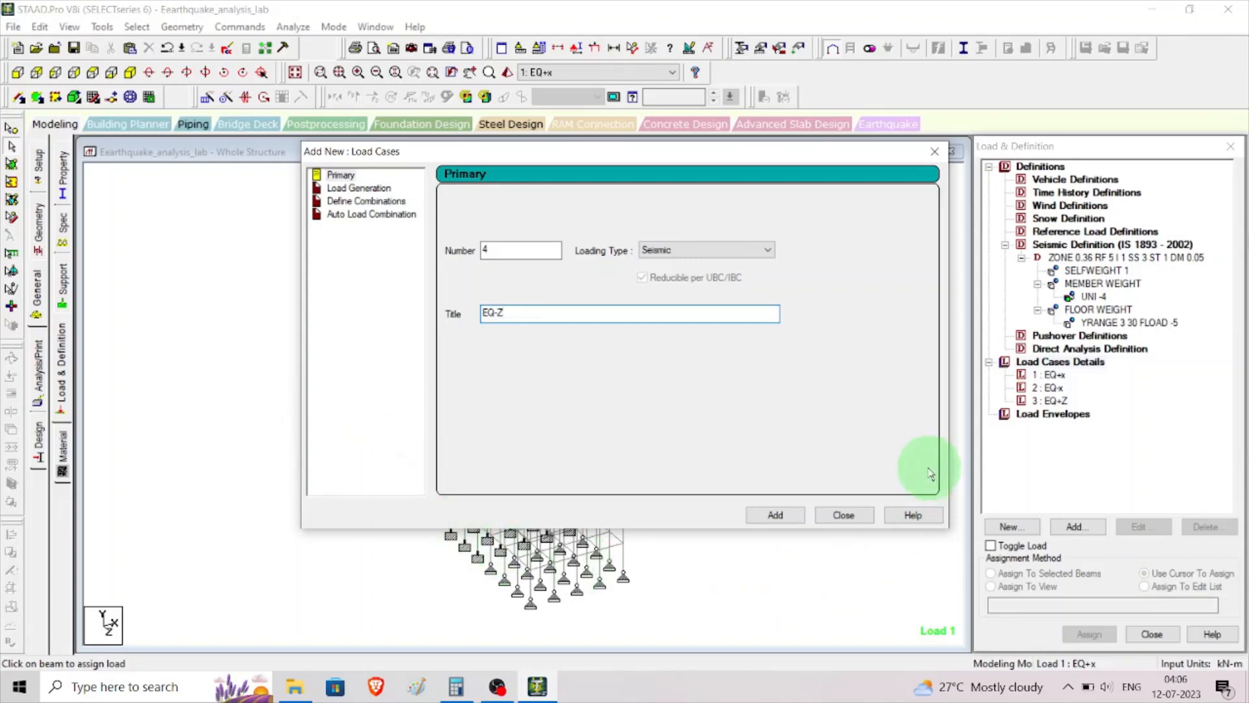
left_click(775, 515)
Step: Add primary load case 5 with loading type Dead and the title DL
left_click(704, 251)
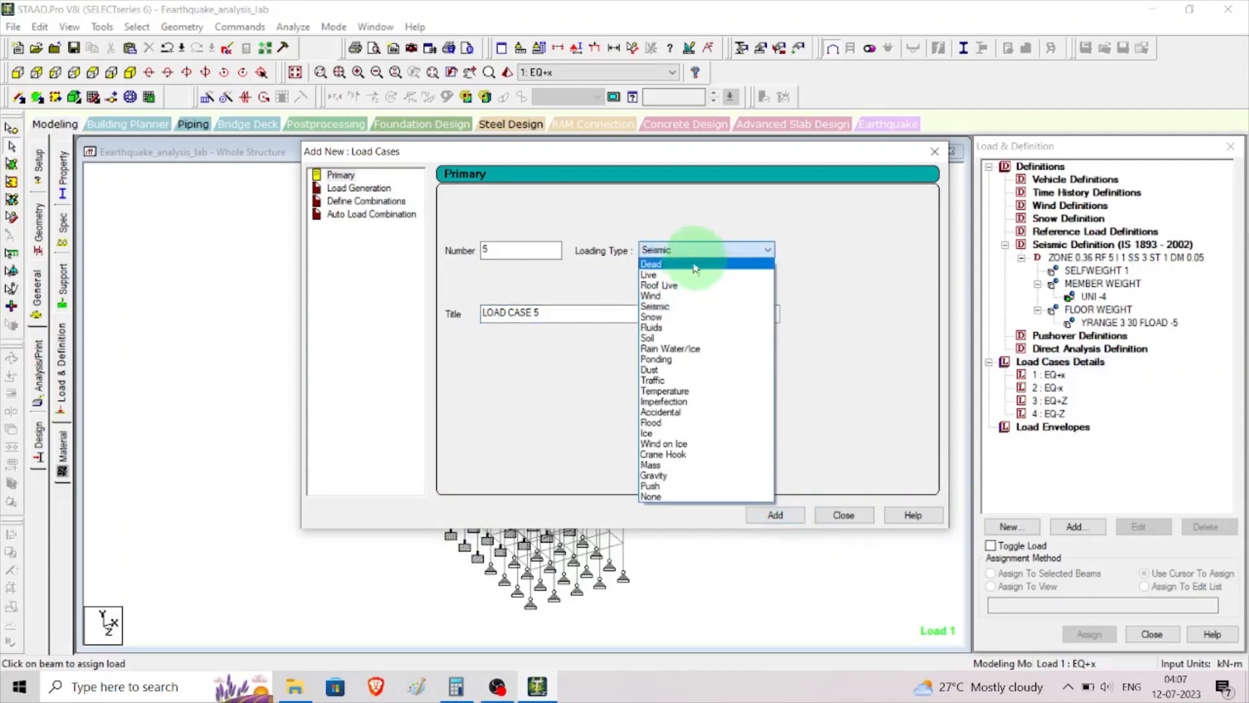
left_click(670, 252)
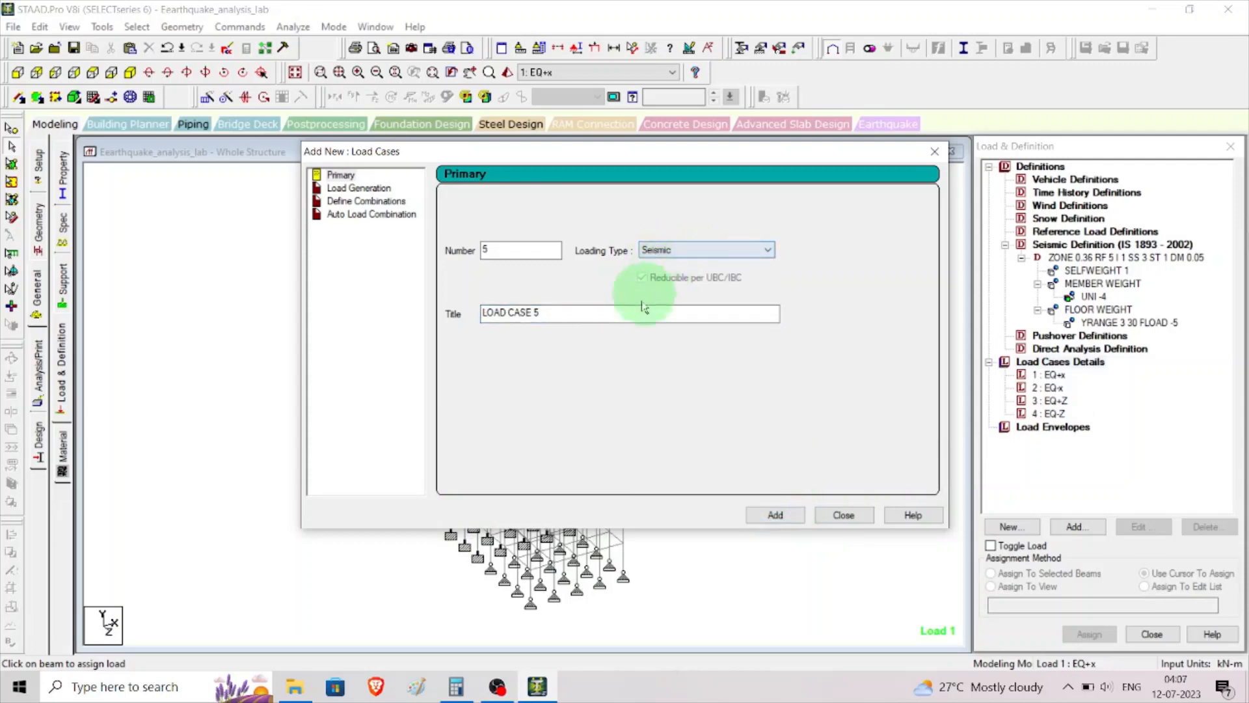
left_click(644, 251)
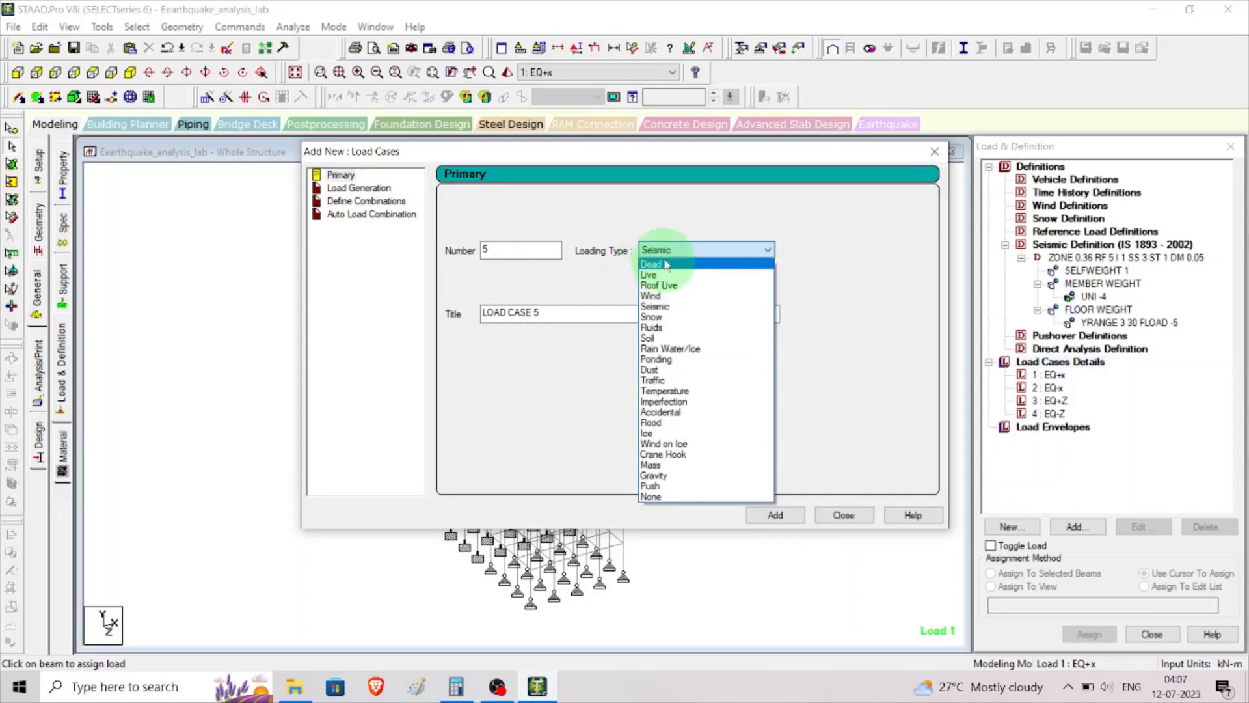
left_click(668, 268)
left_click_drag(572, 306, 297, 305)
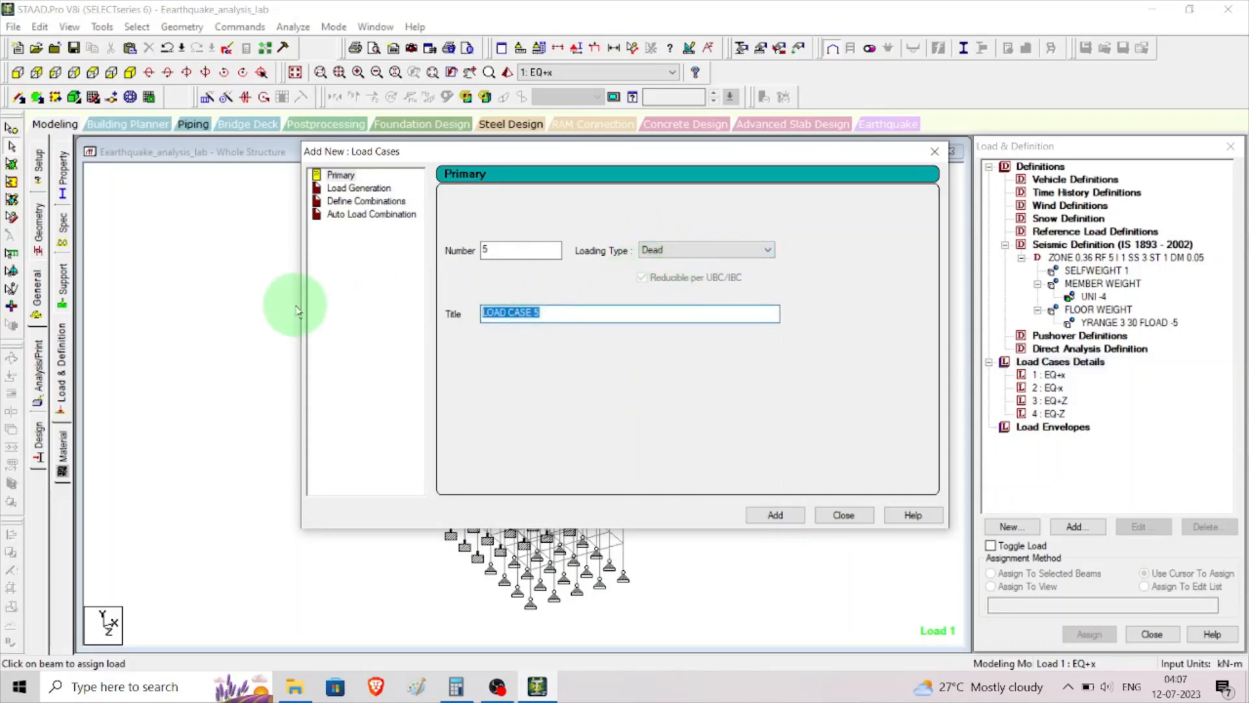
type("DL")
left_click(774, 514)
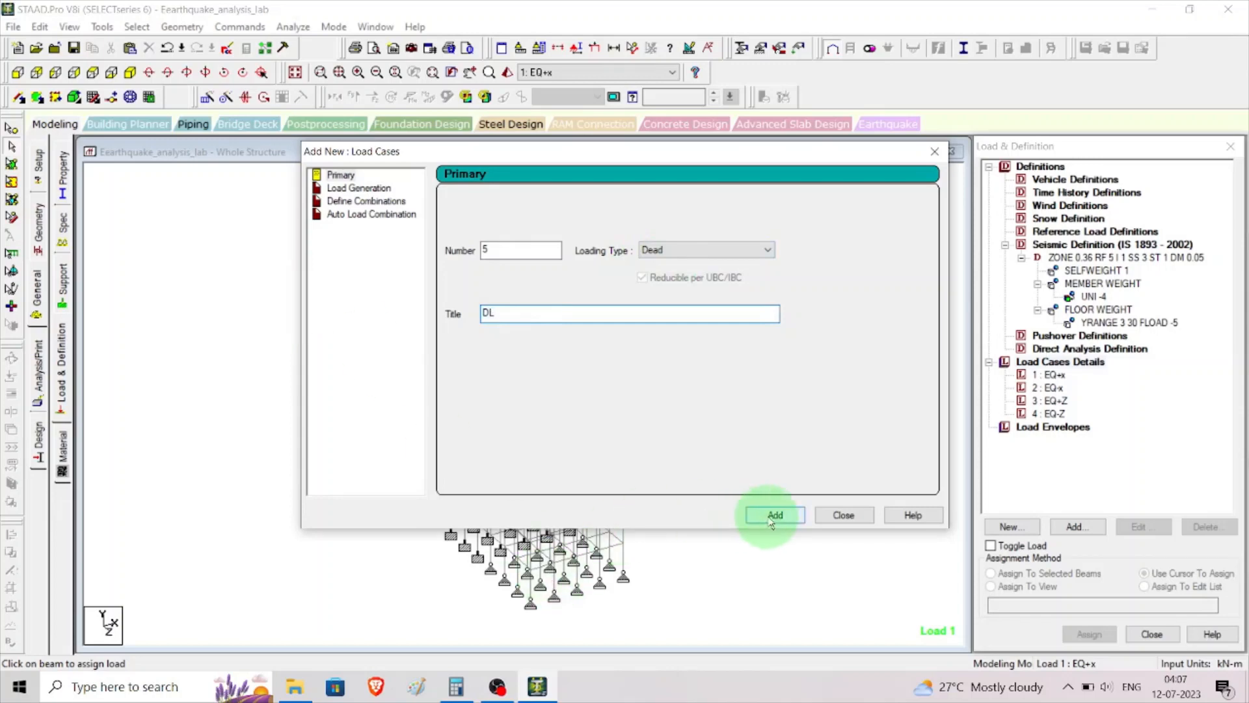
Step: Add primary load case 6 with loading type Live and the title LL
left_click(687, 245)
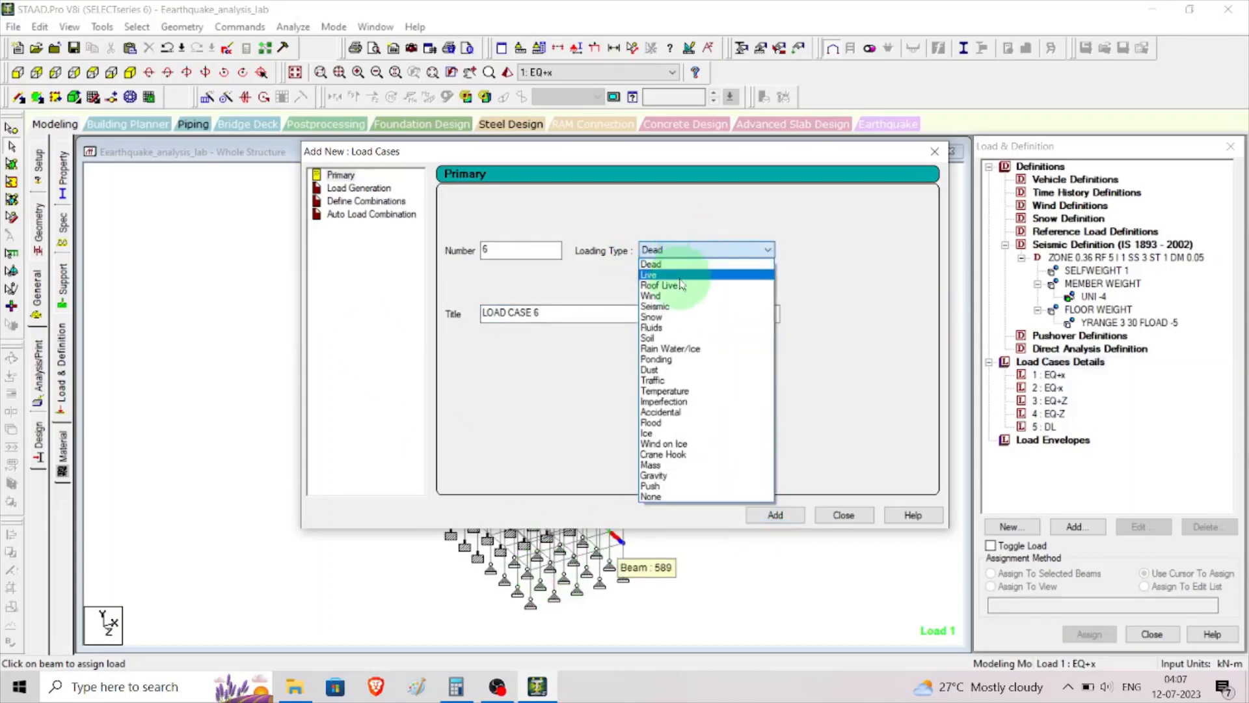
left_click(680, 277)
left_click_drag(580, 314, 248, 331)
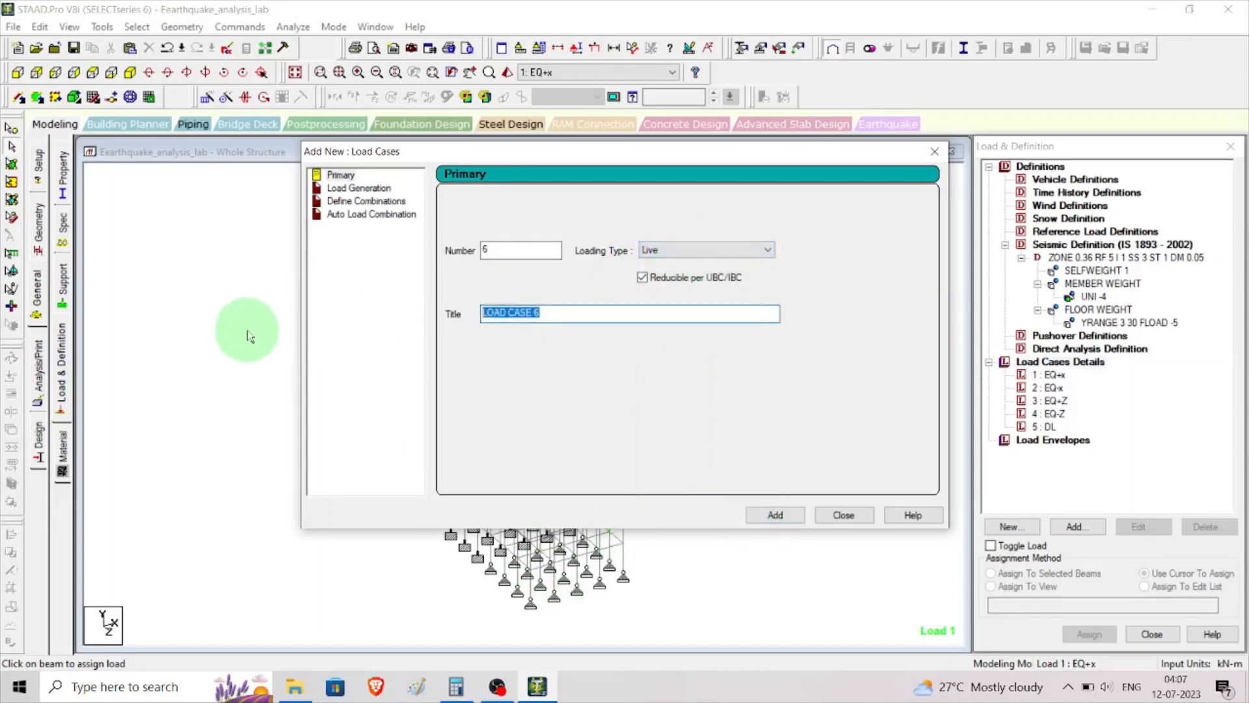
type("LL")
left_click(782, 520)
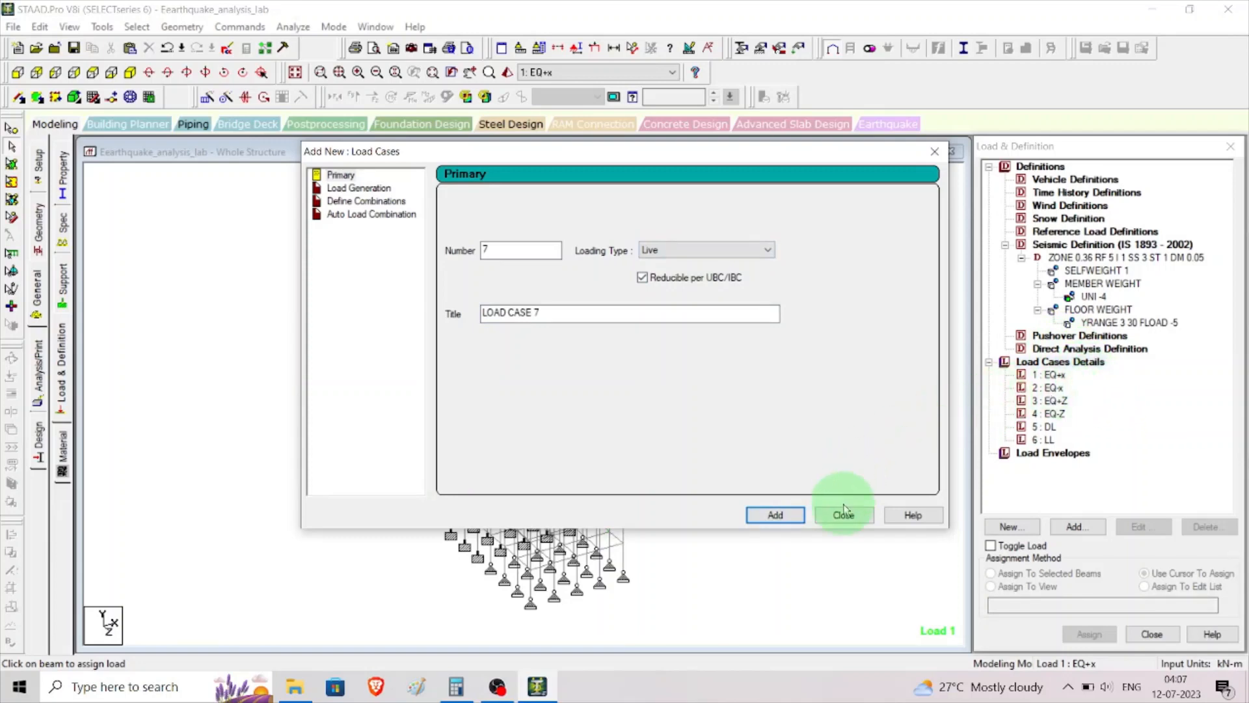
Step: Generate automatic load combinations with the Indian Code for the Genral_Structures category, add them all, and close the load case dialog
left_click(383, 216)
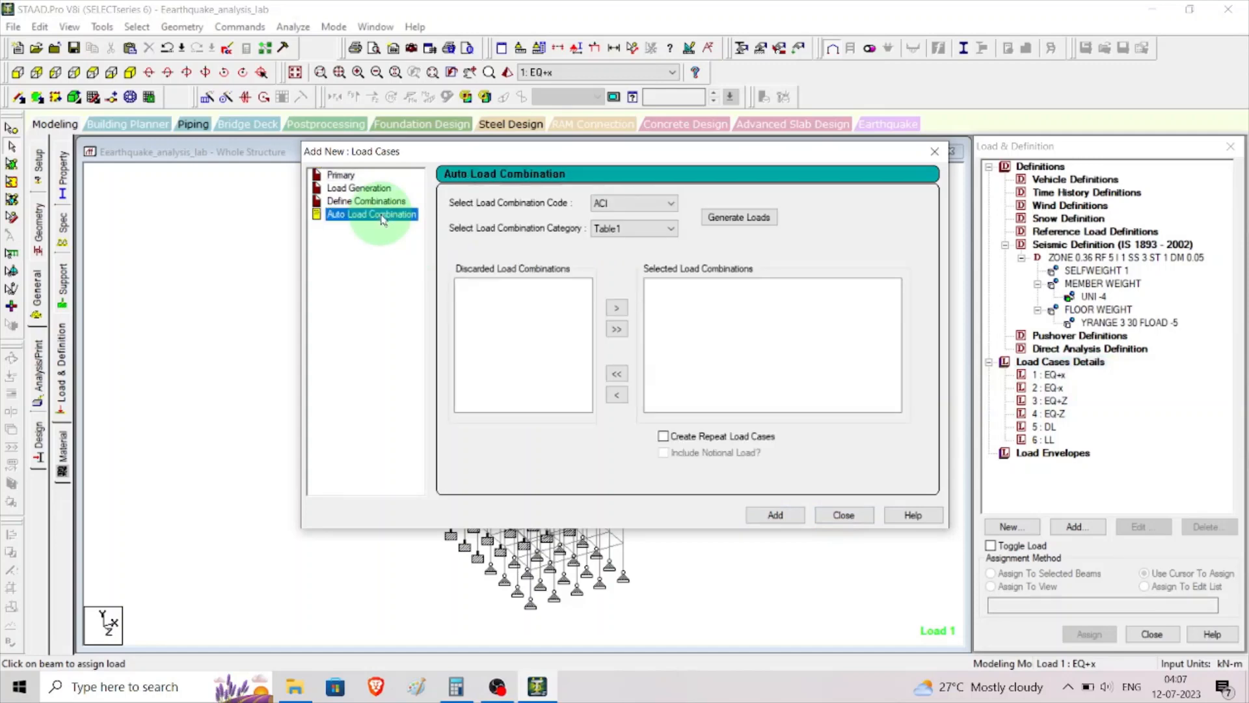
left_click(626, 204)
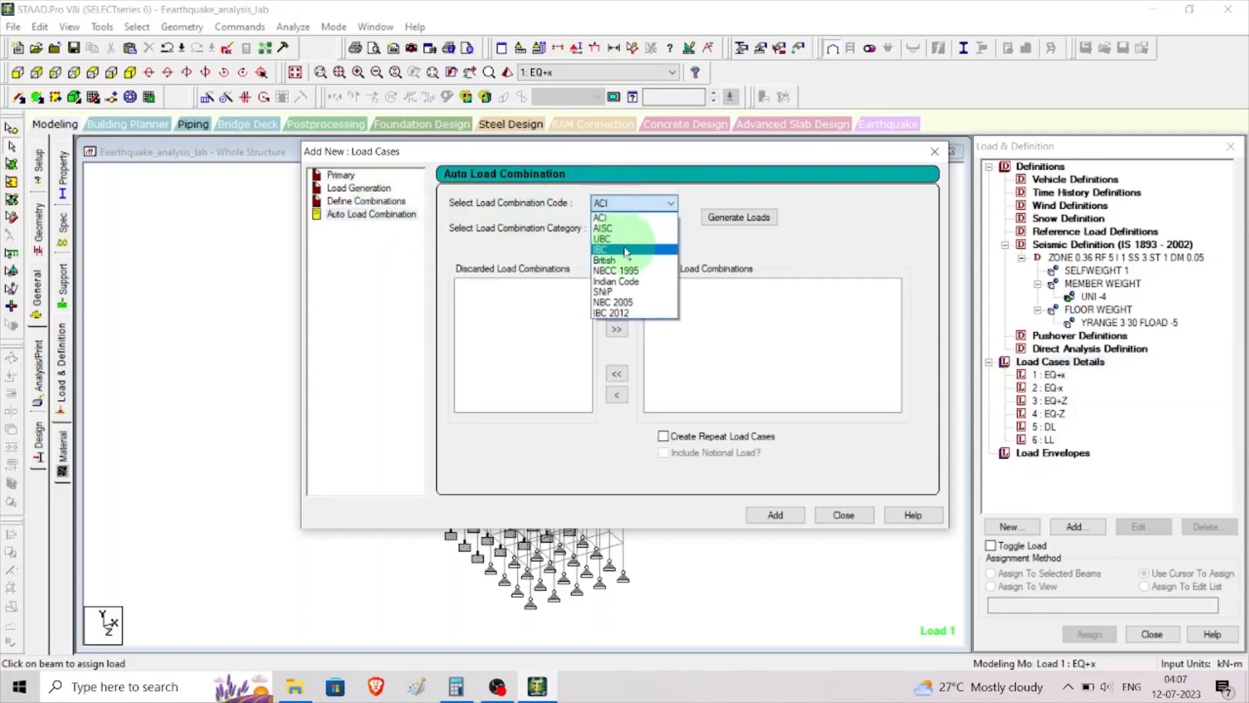
left_click(627, 287)
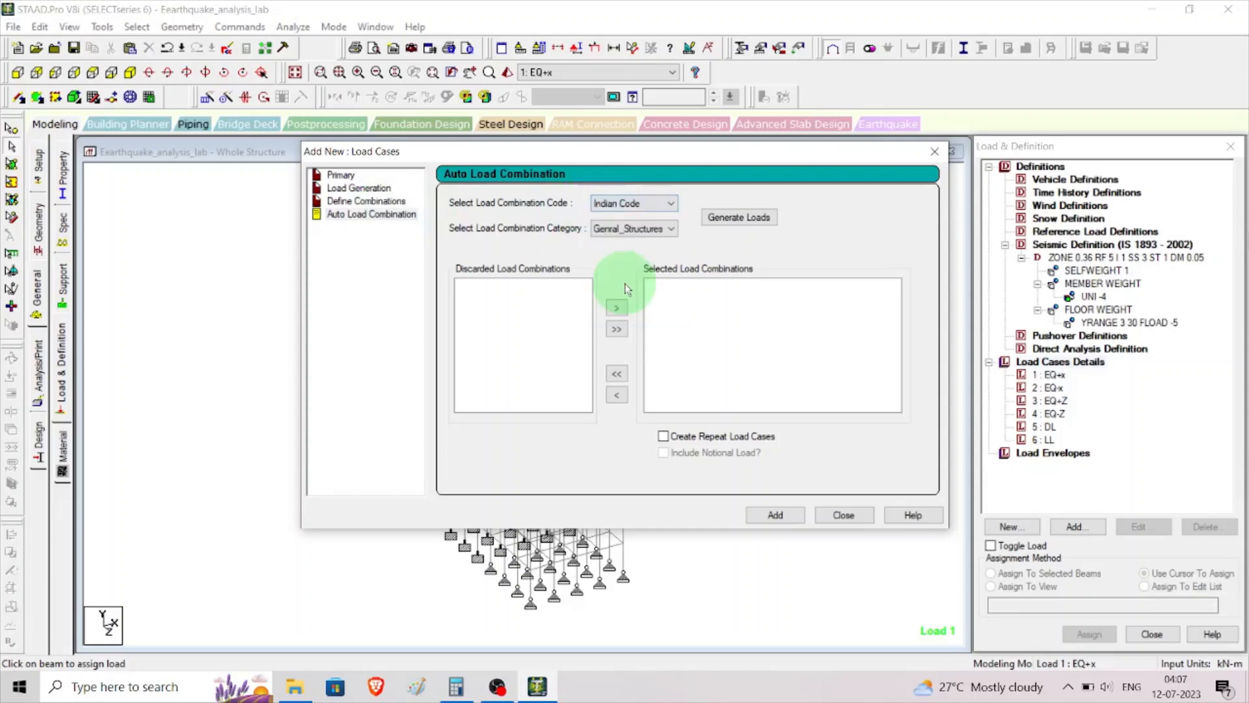
left_click(758, 217)
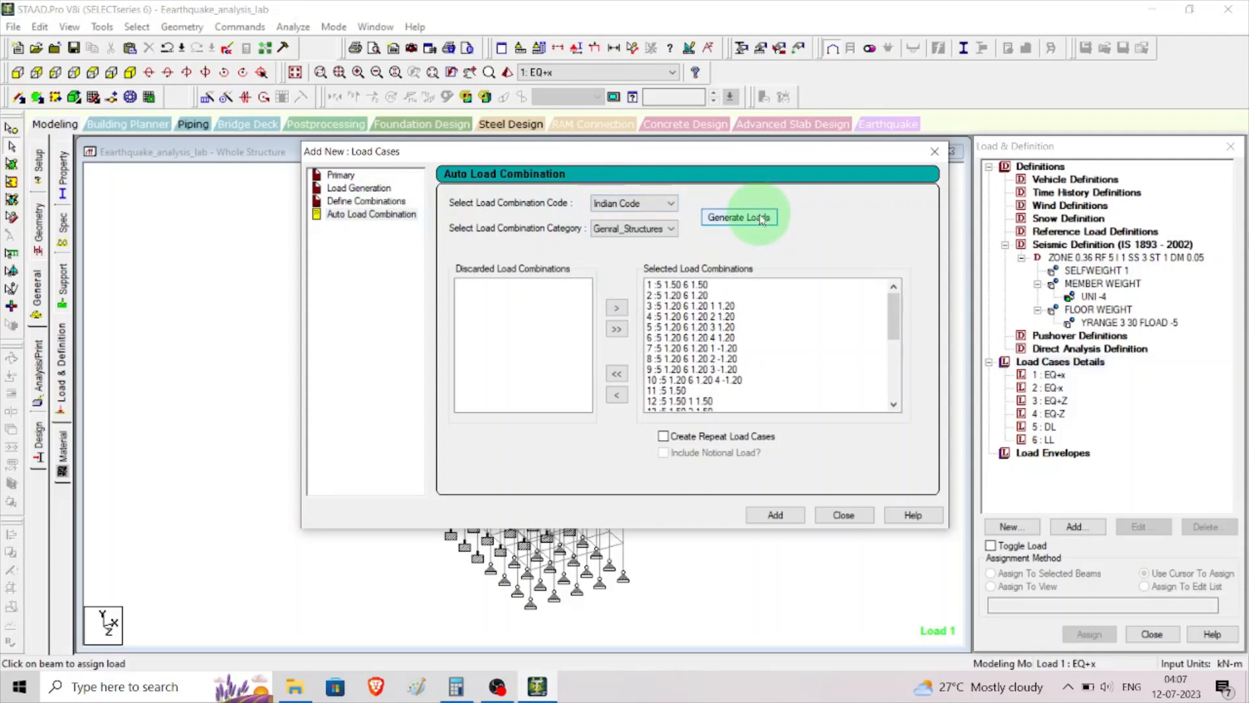
scroll(730, 345, "down", 5)
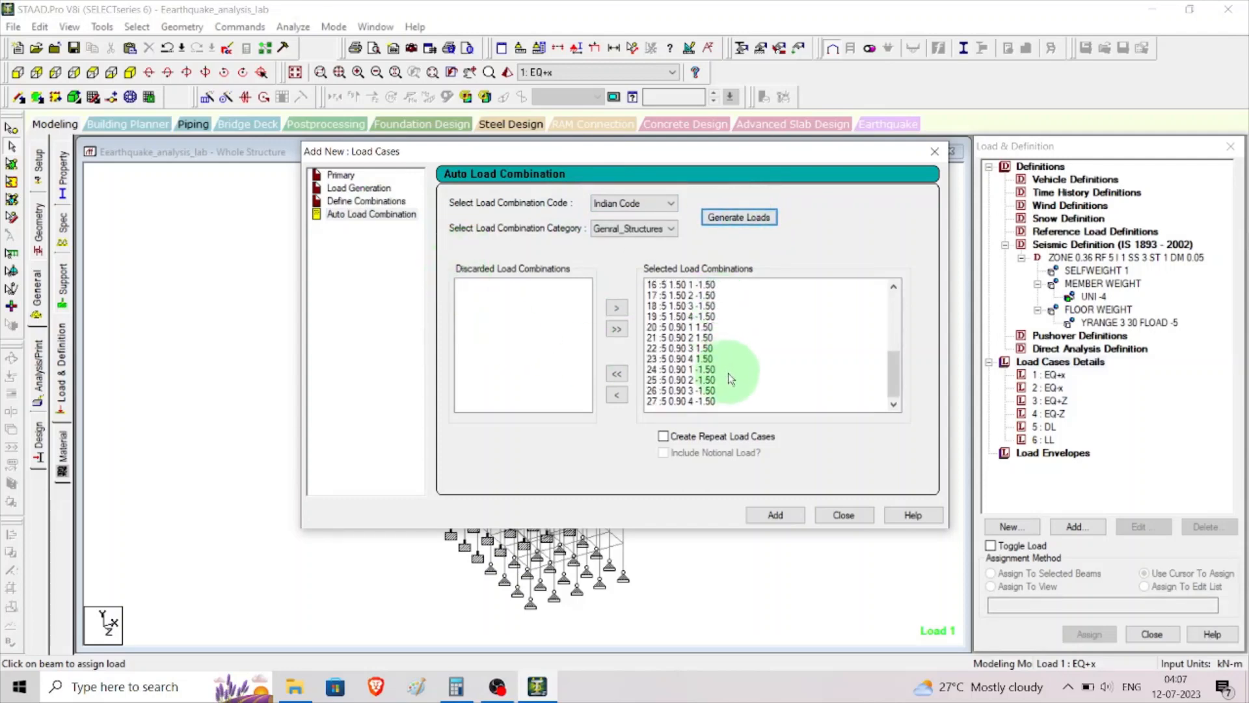
scroll(710, 298, "up", 5)
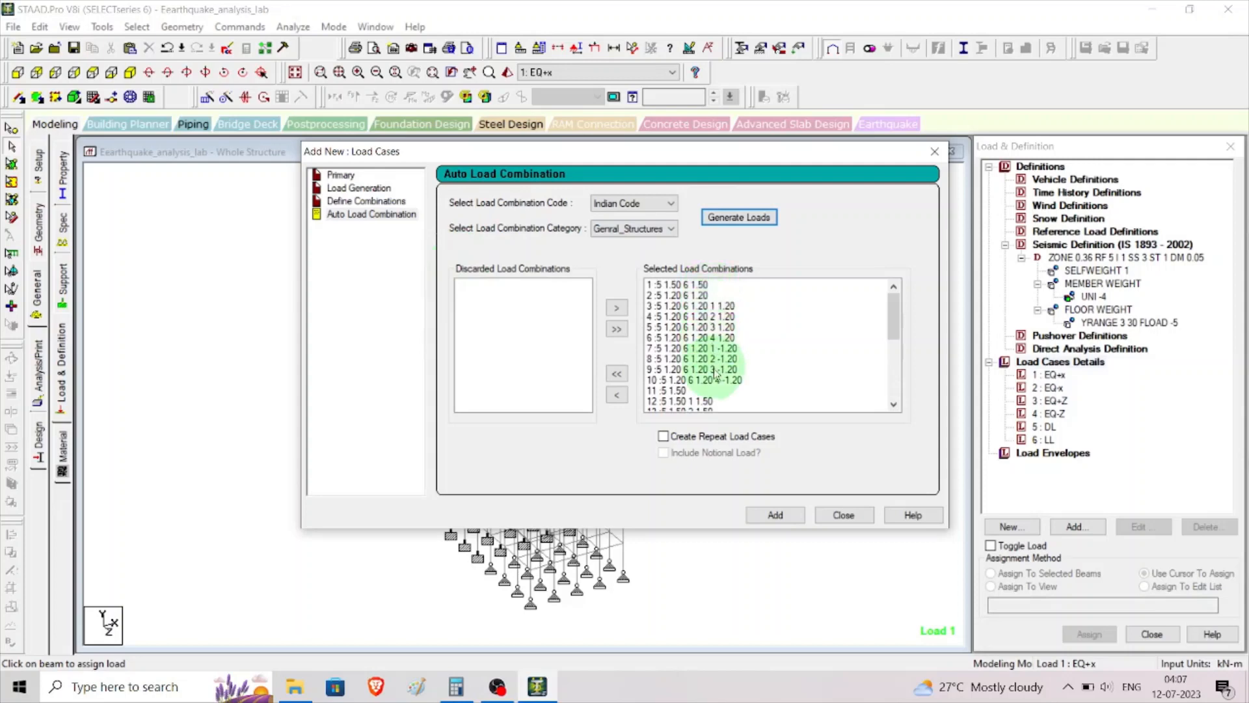
left_click(786, 516)
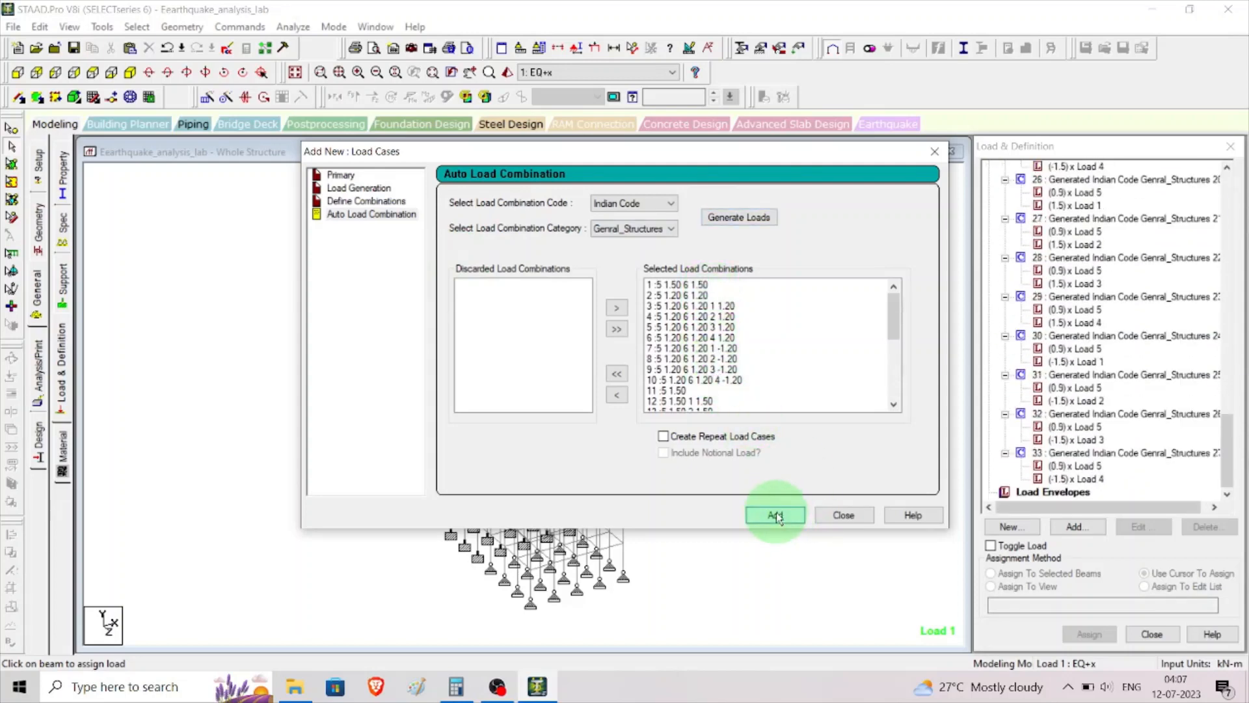
left_click(839, 515)
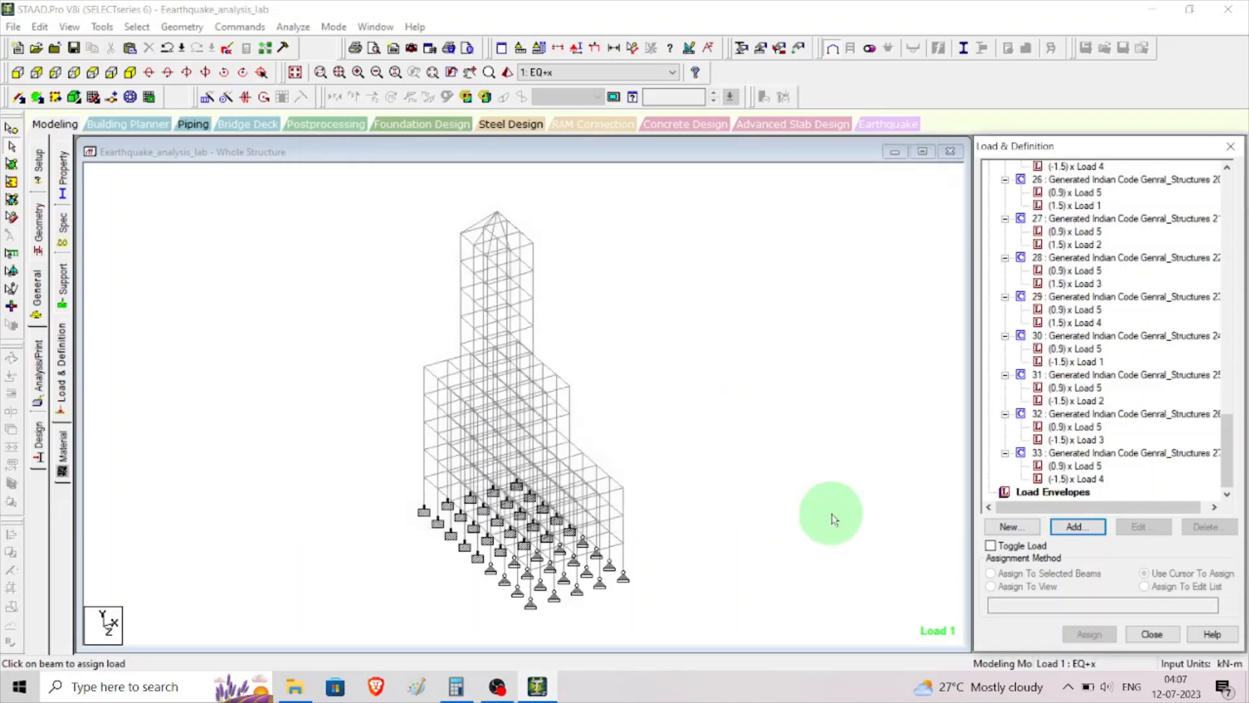
Step: Review the generated load combinations and their factors, from the last combination back up to the primary load cases
scroll(1034, 371, "up", 2)
left_click(1039, 376)
scroll(1041, 380, "up", 2)
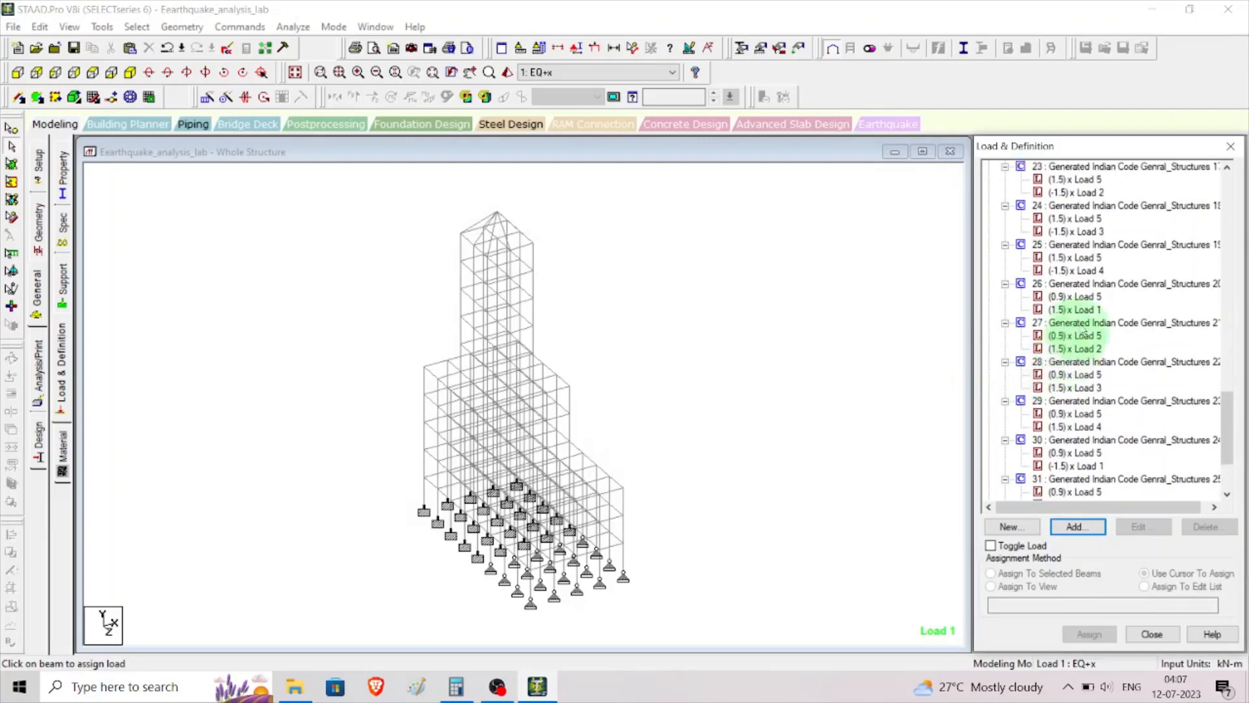
scroll(1093, 294, "up", 2)
scroll(1100, 286, "up", 3)
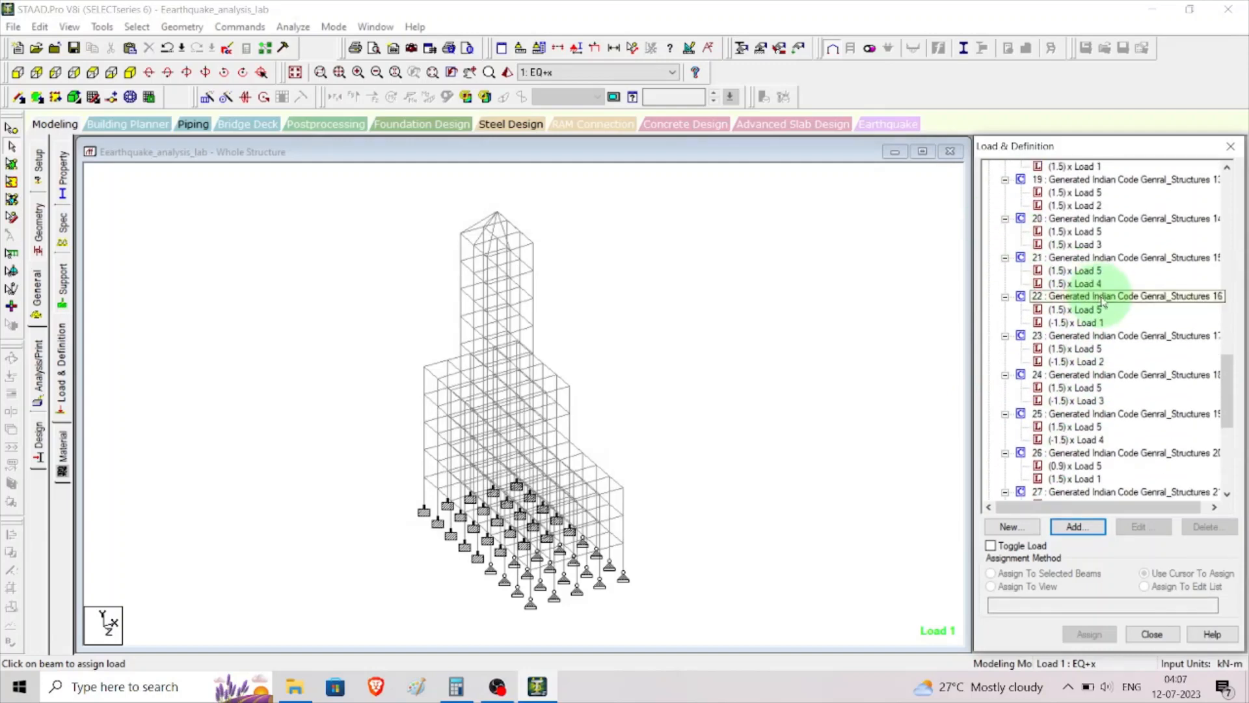
scroll(1151, 249, "up", 8)
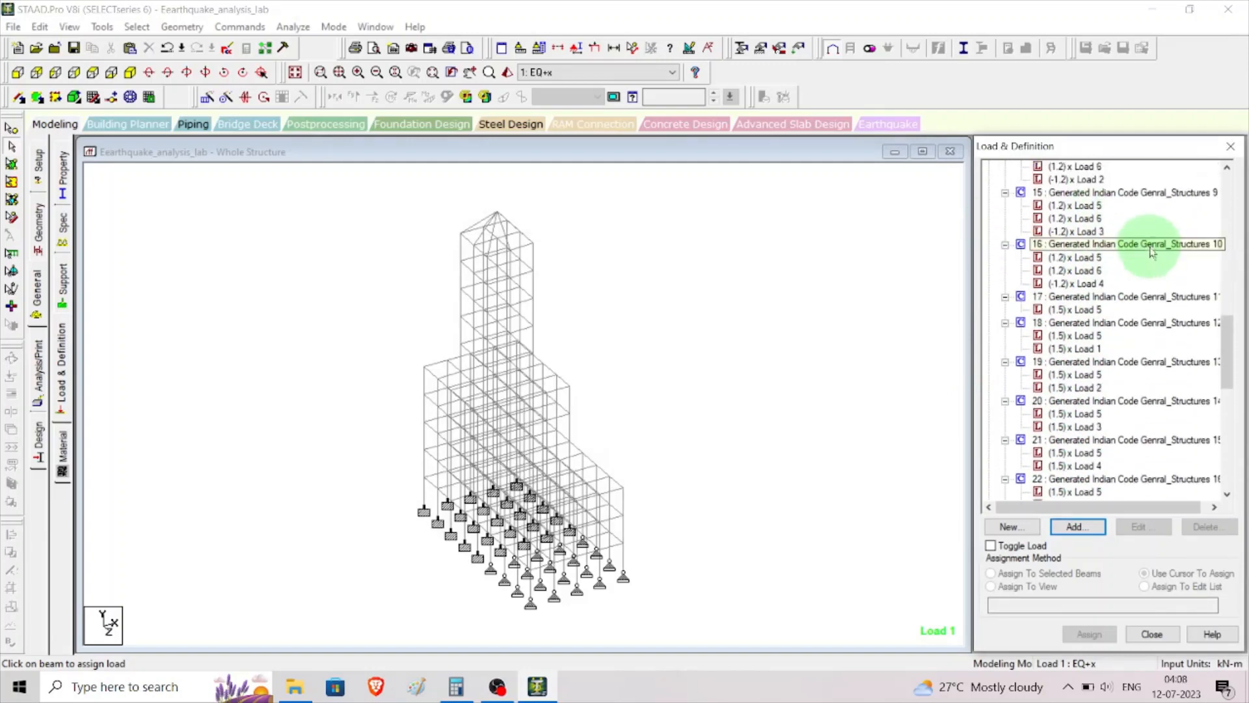
left_click(1096, 322)
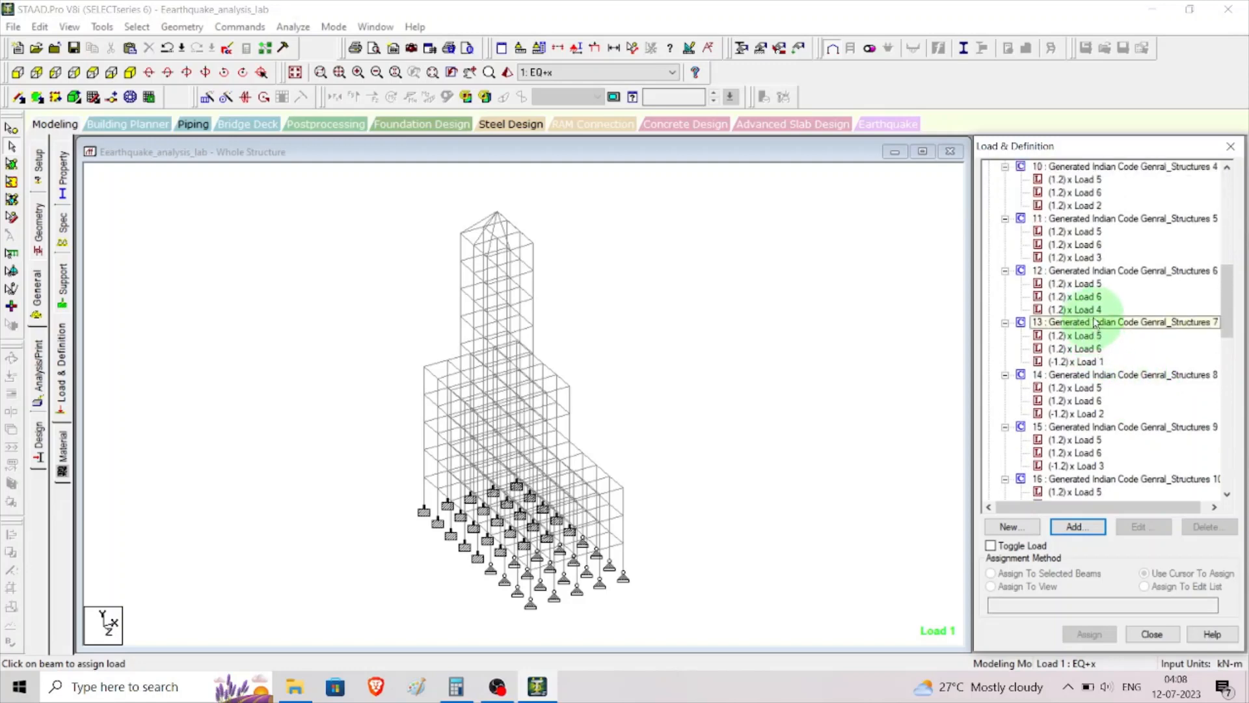
scroll(1096, 329, "up", 4)
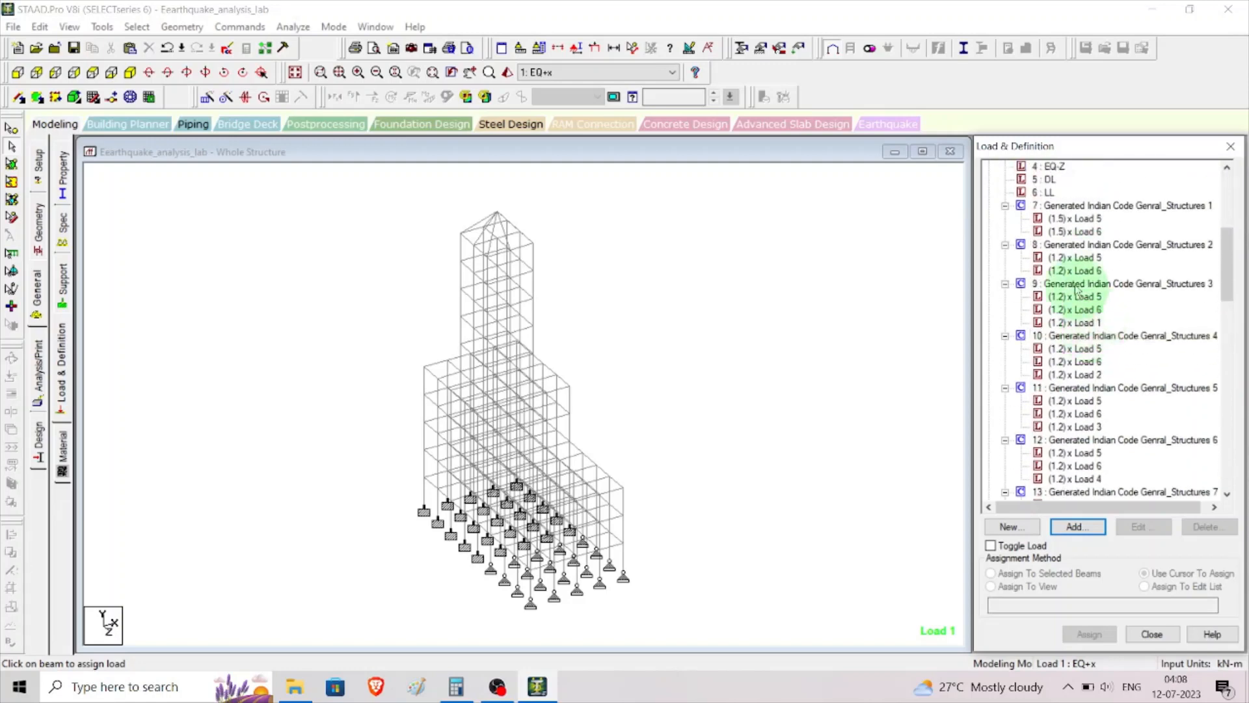
scroll(1067, 273, "up", 3)
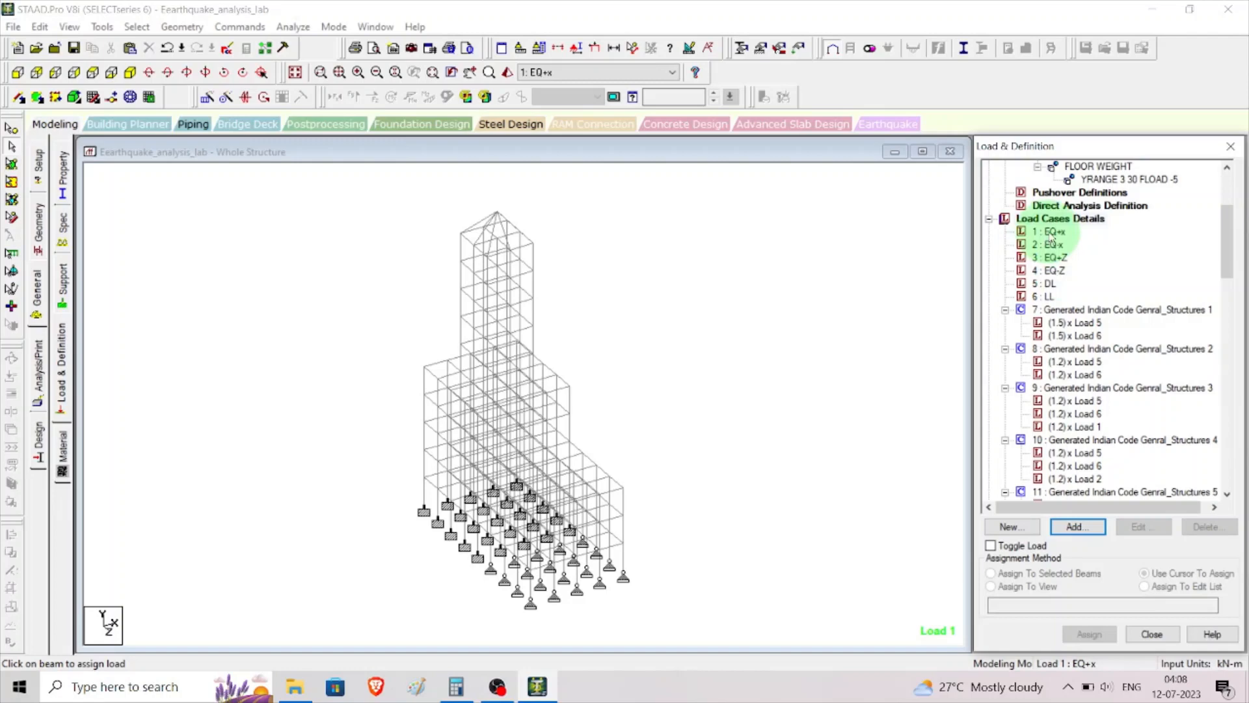
Step: Start adding a load item to load case 1 EQ+x and accept the automatic save of the file
left_click(1052, 234)
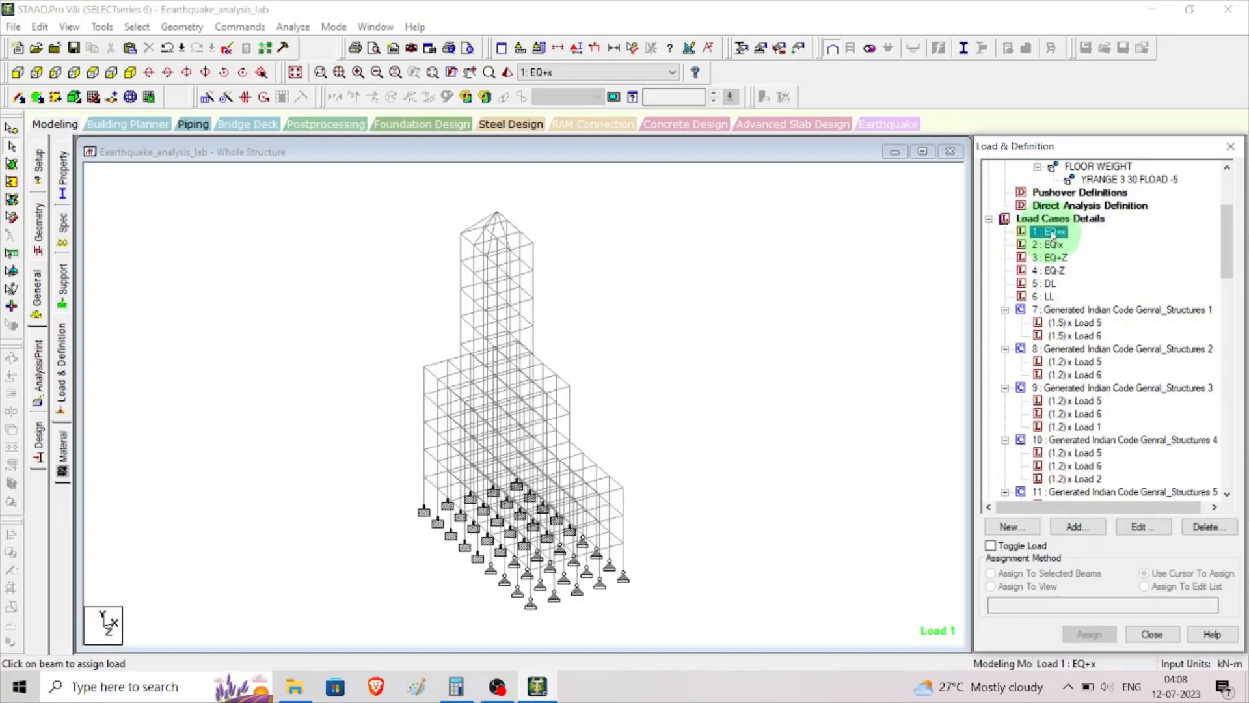
left_click(1077, 527)
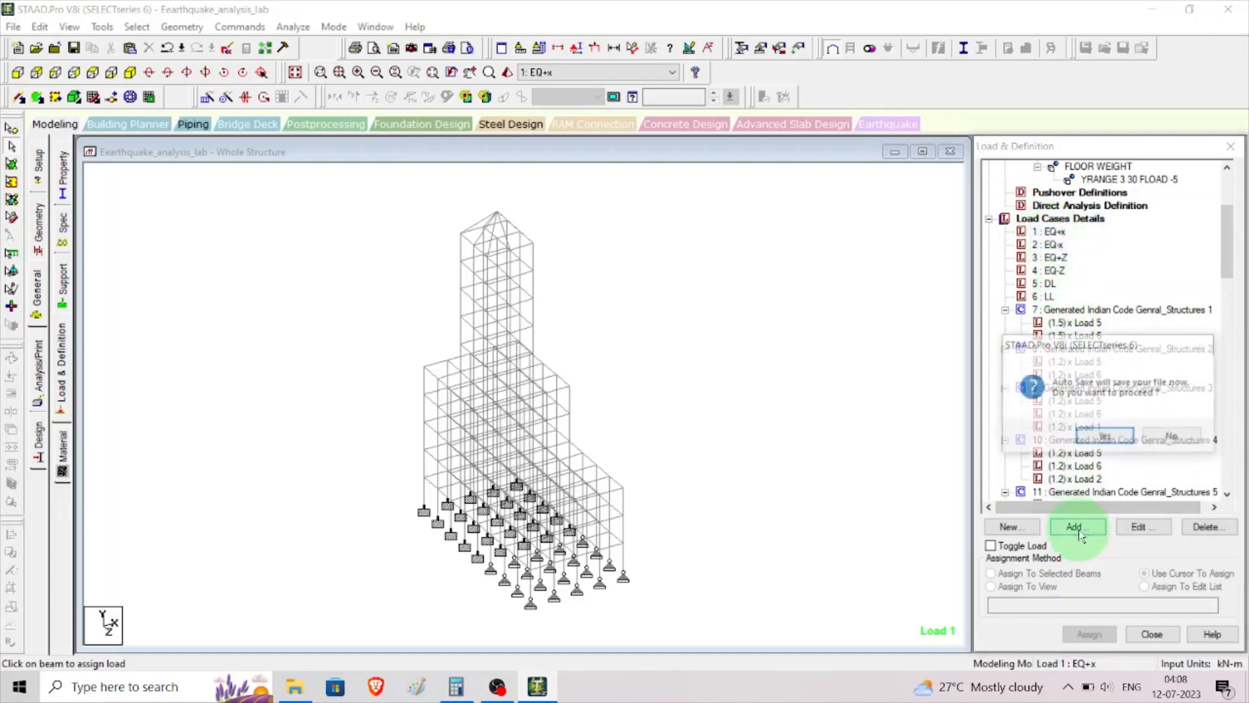
left_click(1102, 445)
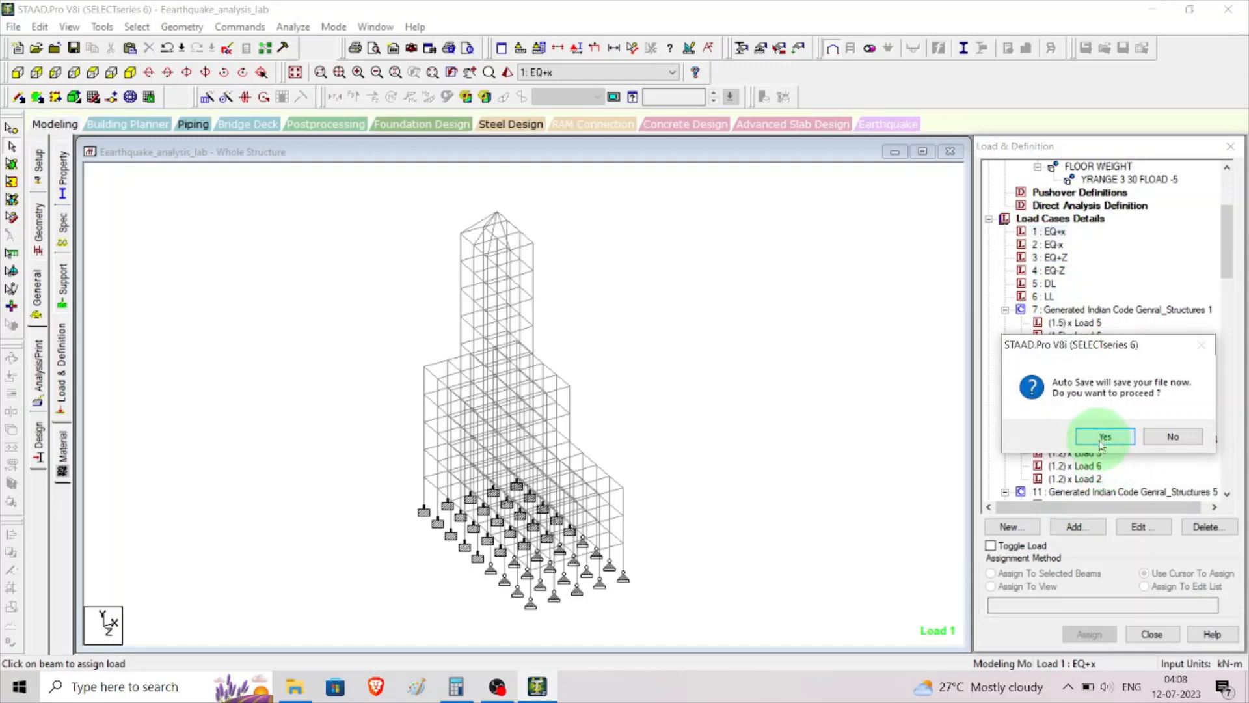
left_click(519, 363)
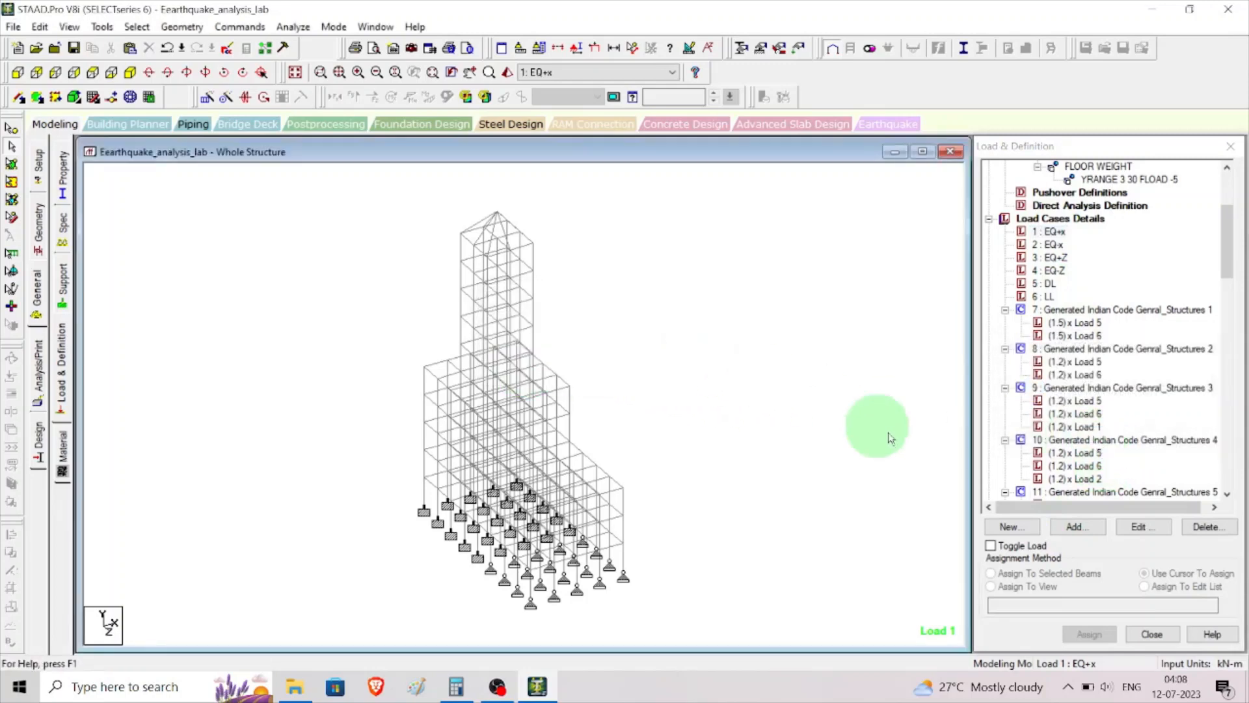
Step: Start a Seismic Loads item for load case 1 EQ+x in the X direction and open its factor for editing
left_click(1048, 231)
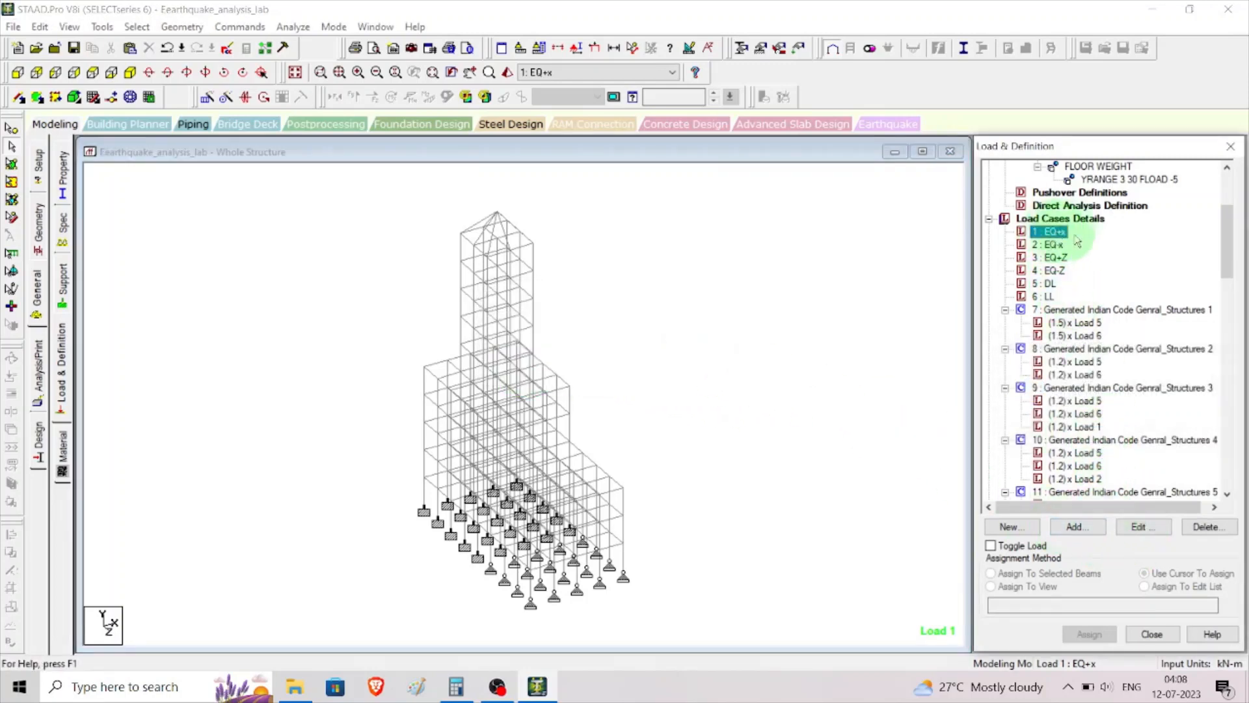
left_click(1076, 529)
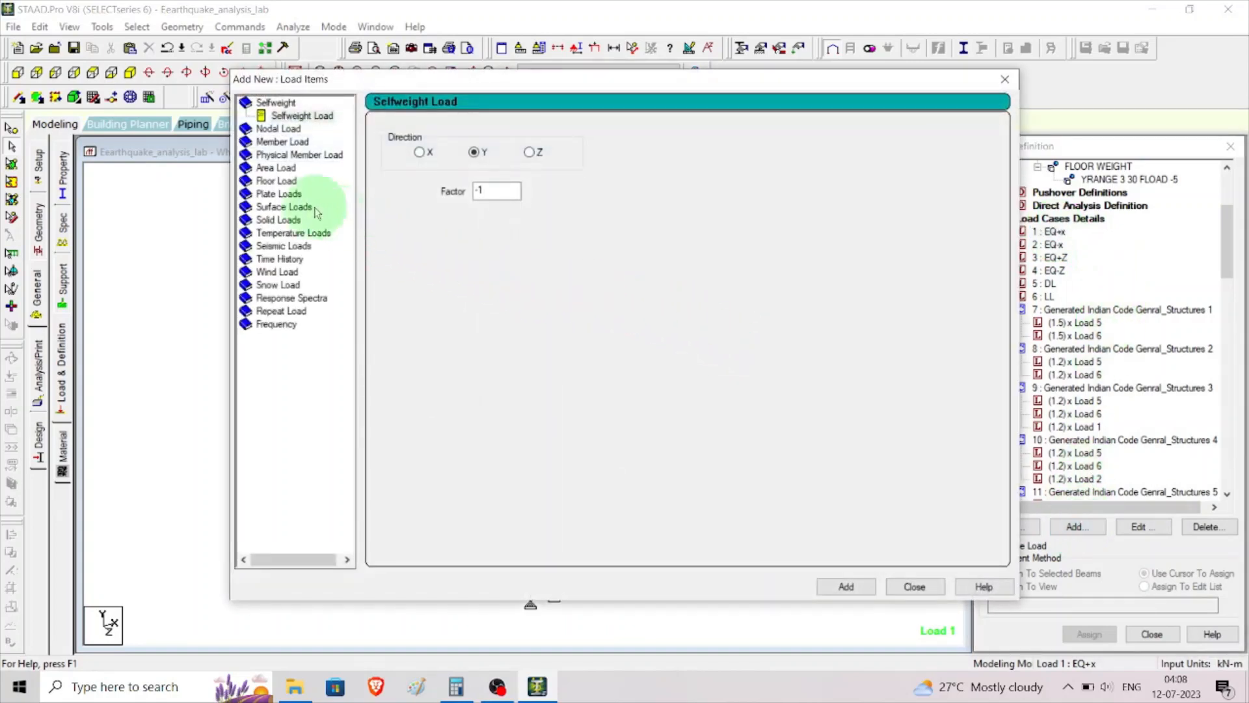
left_click(300, 246)
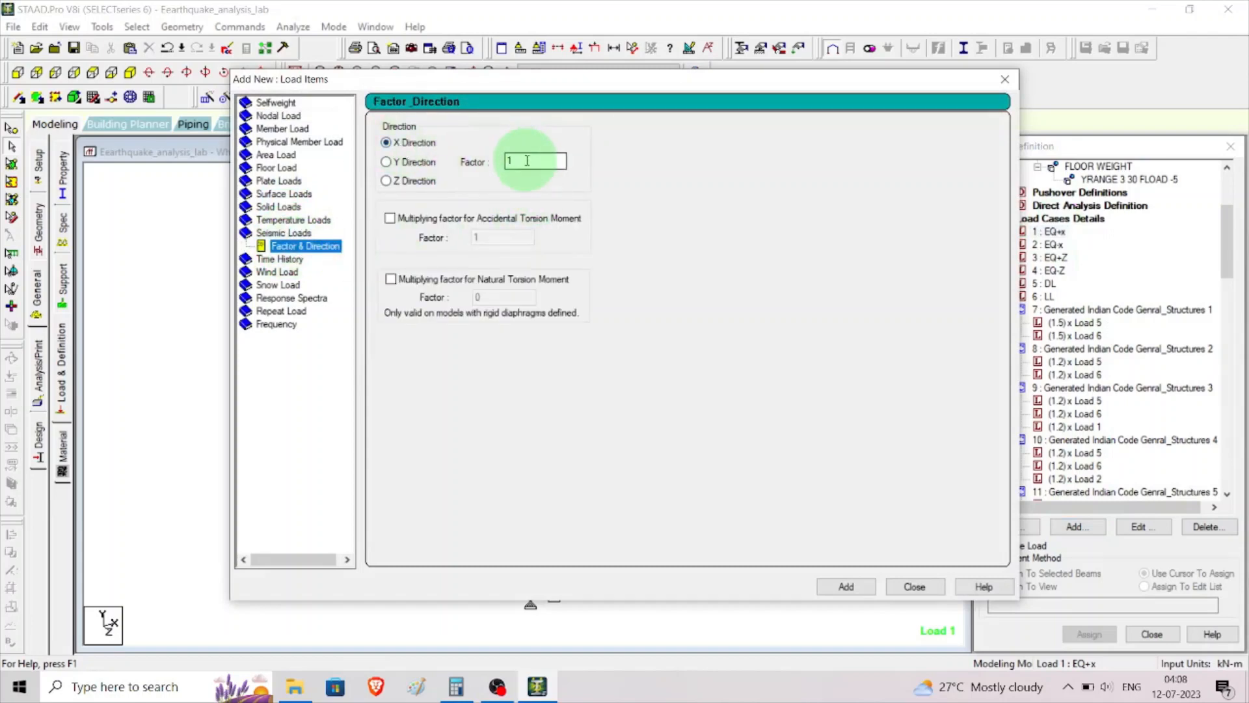
double_click(527, 160)
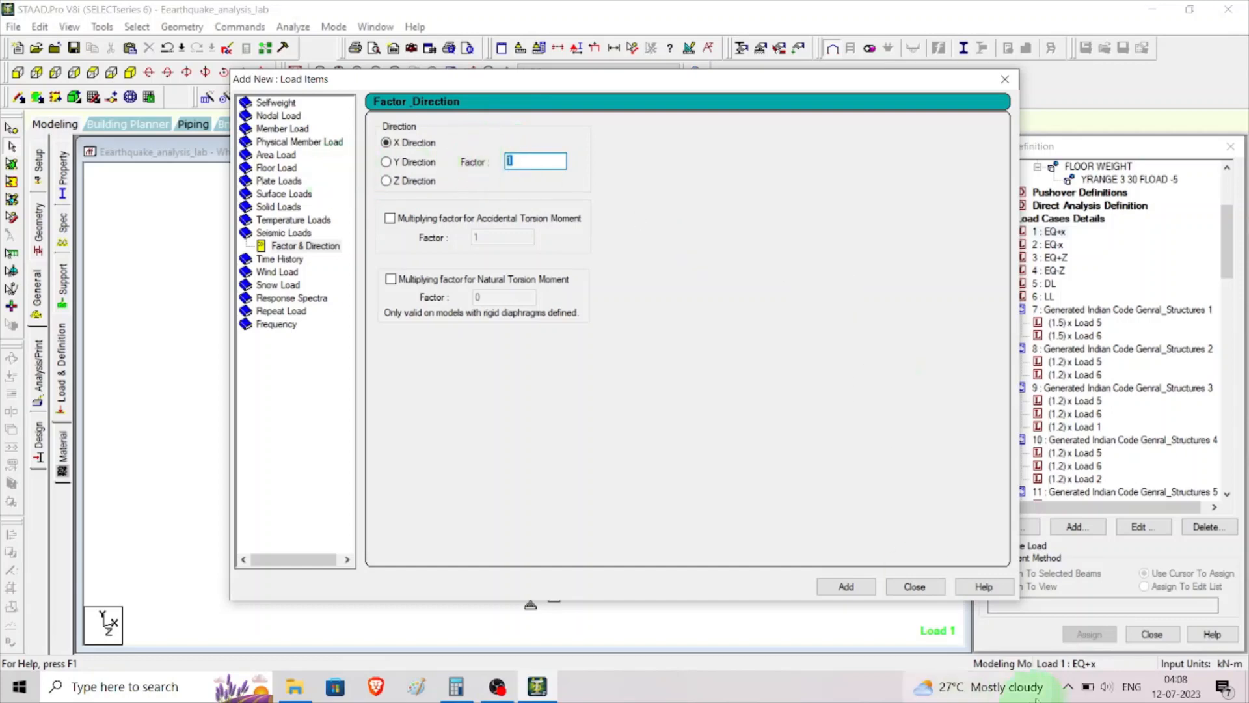
Step: Add a seismic load in the X direction with factor 1 to load case EQ+x
left_click(862, 592)
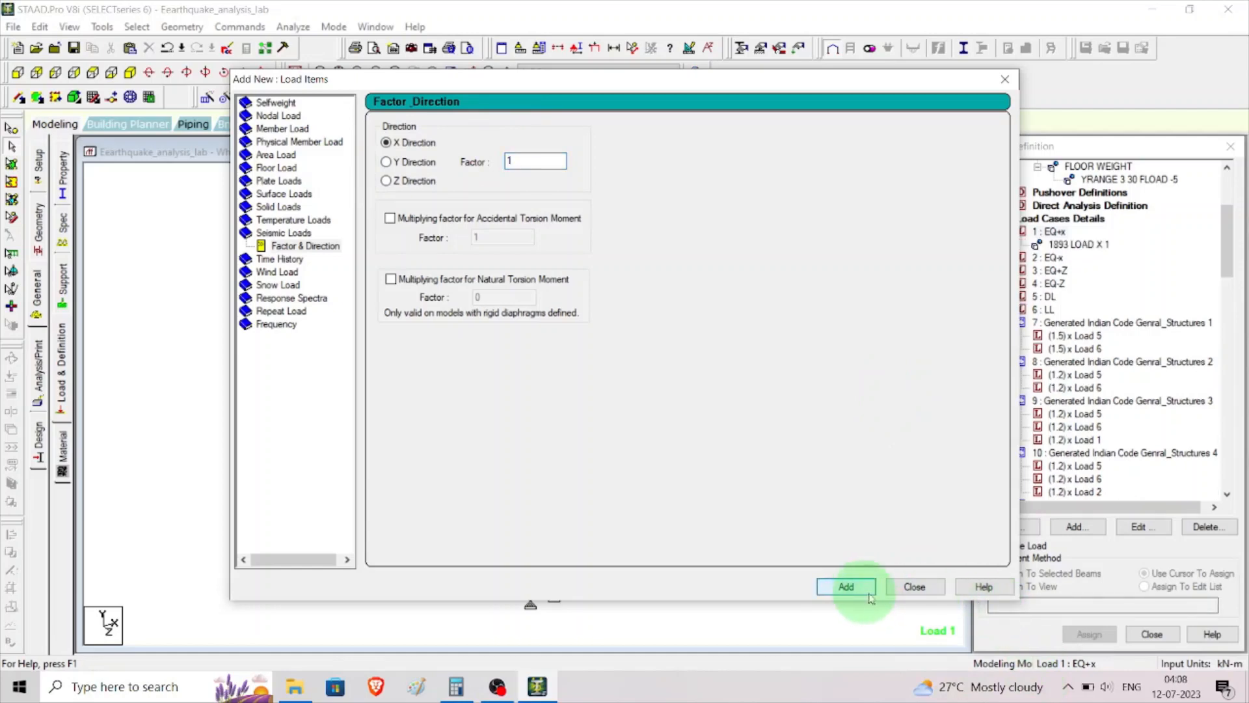
left_click(912, 586)
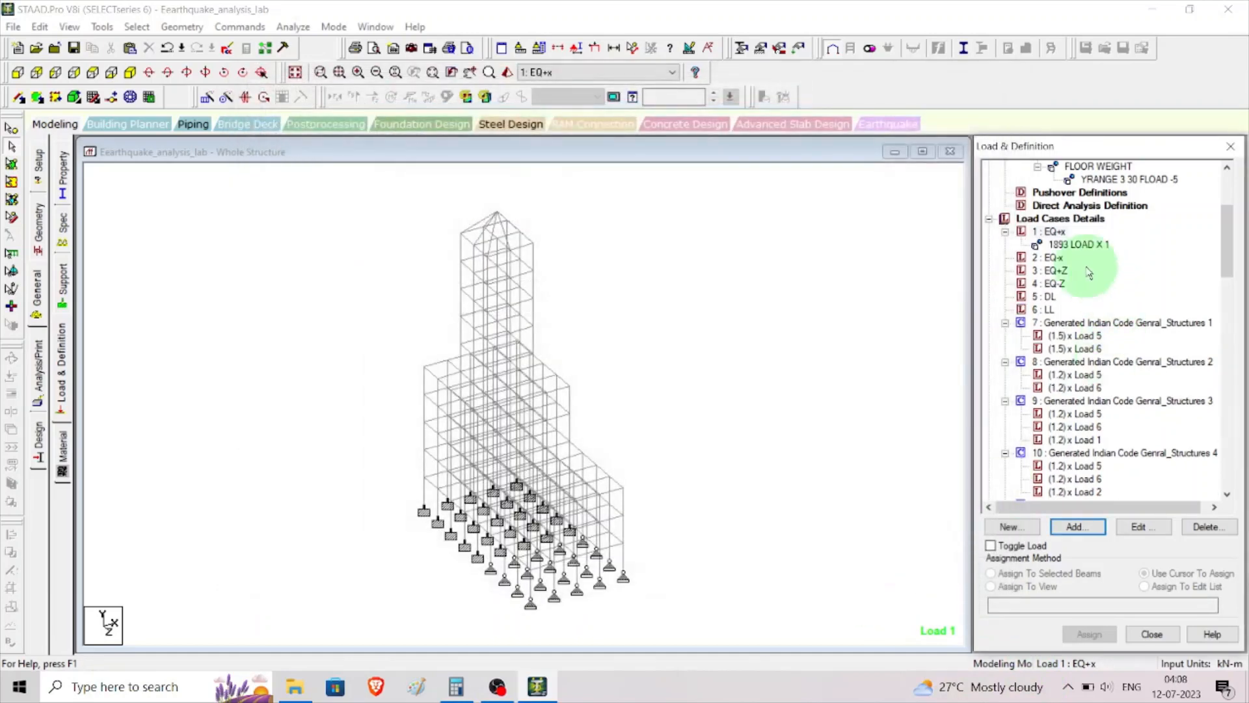
Step: Add a seismic load in the X direction with factor -1 to load case EQ-x
left_click(1054, 258)
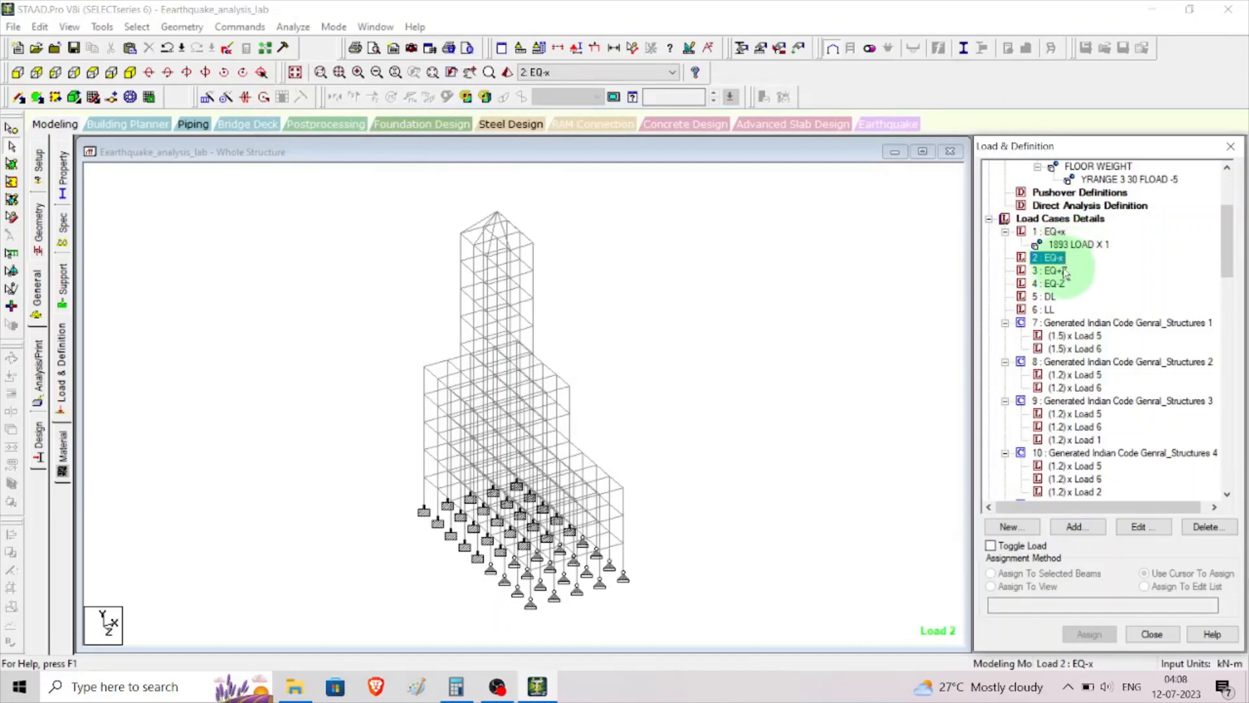
left_click(1075, 527)
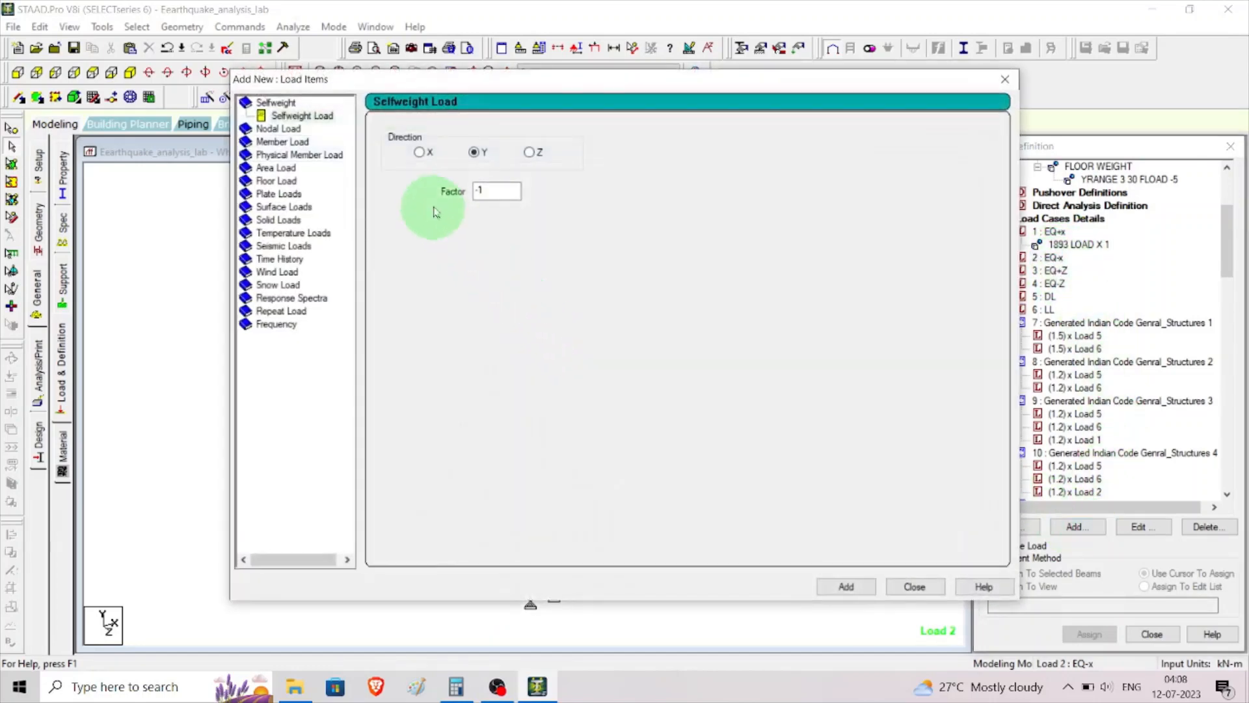
left_click(283, 245)
double_click(531, 162)
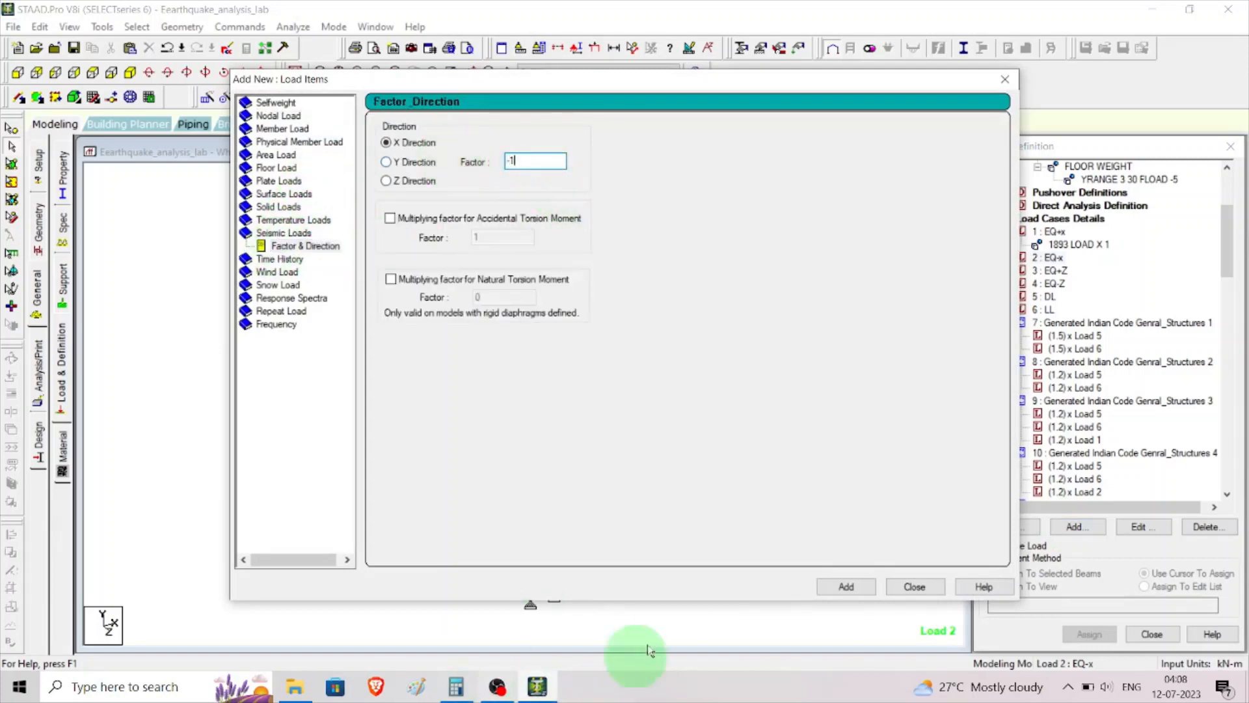
left_click(845, 587)
left_click(914, 586)
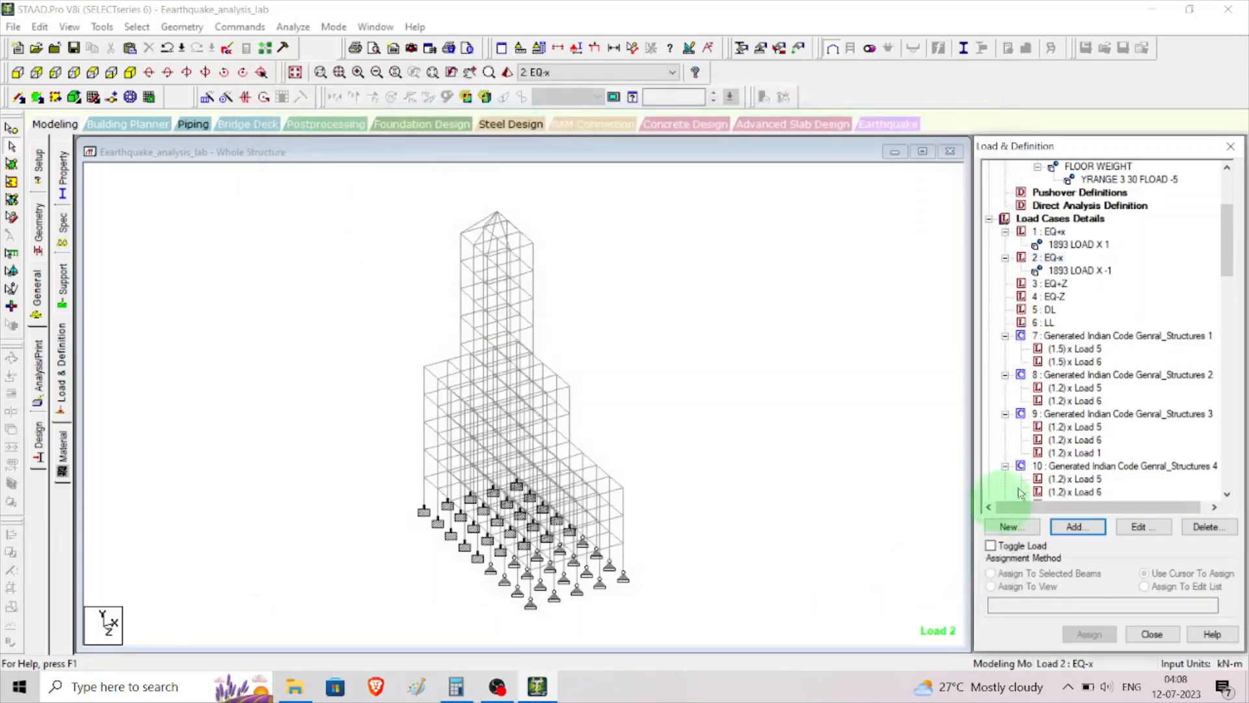
Step: Add a seismic load in the Z direction with factor 1 to load case EQ+Z
left_click(1052, 284)
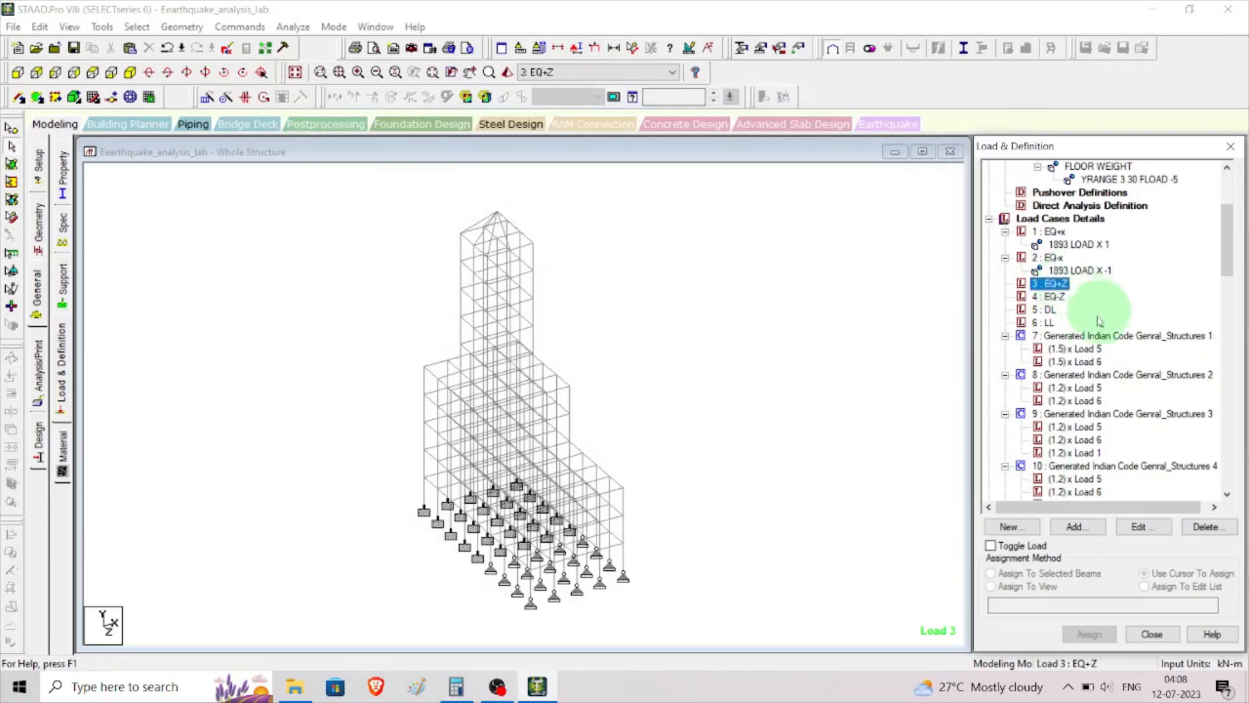
left_click(1077, 529)
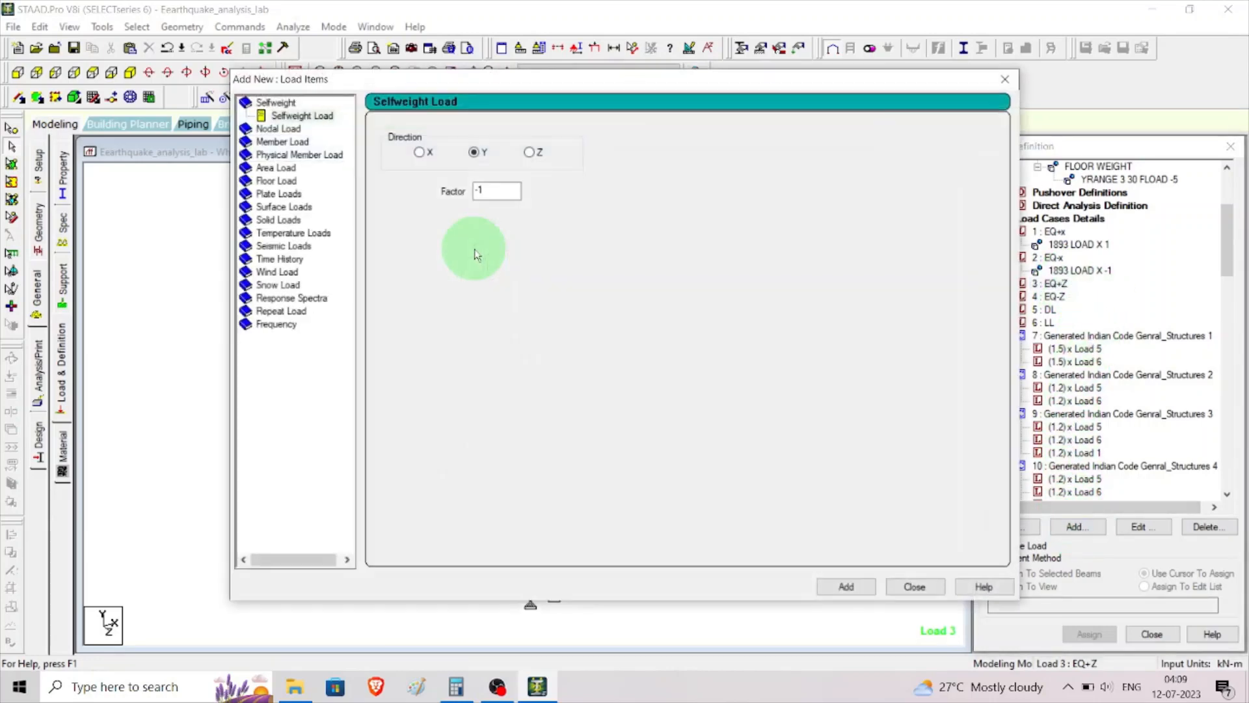
left_click(303, 246)
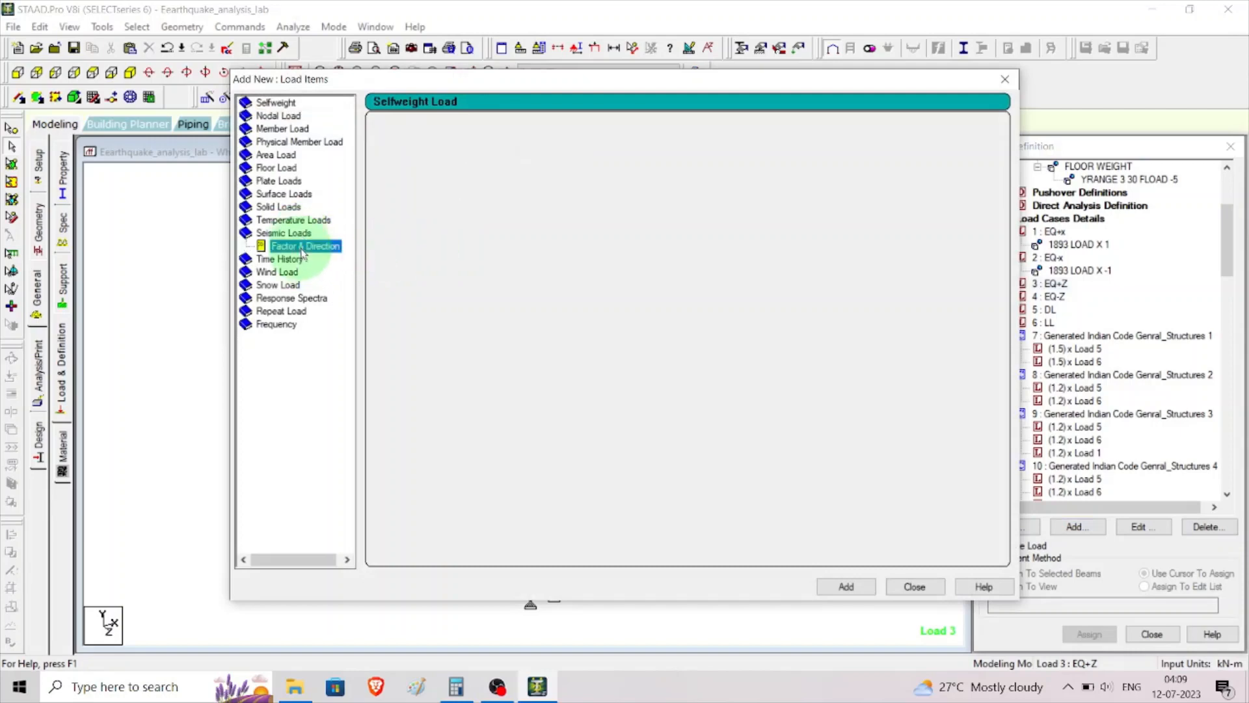
left_click(387, 181)
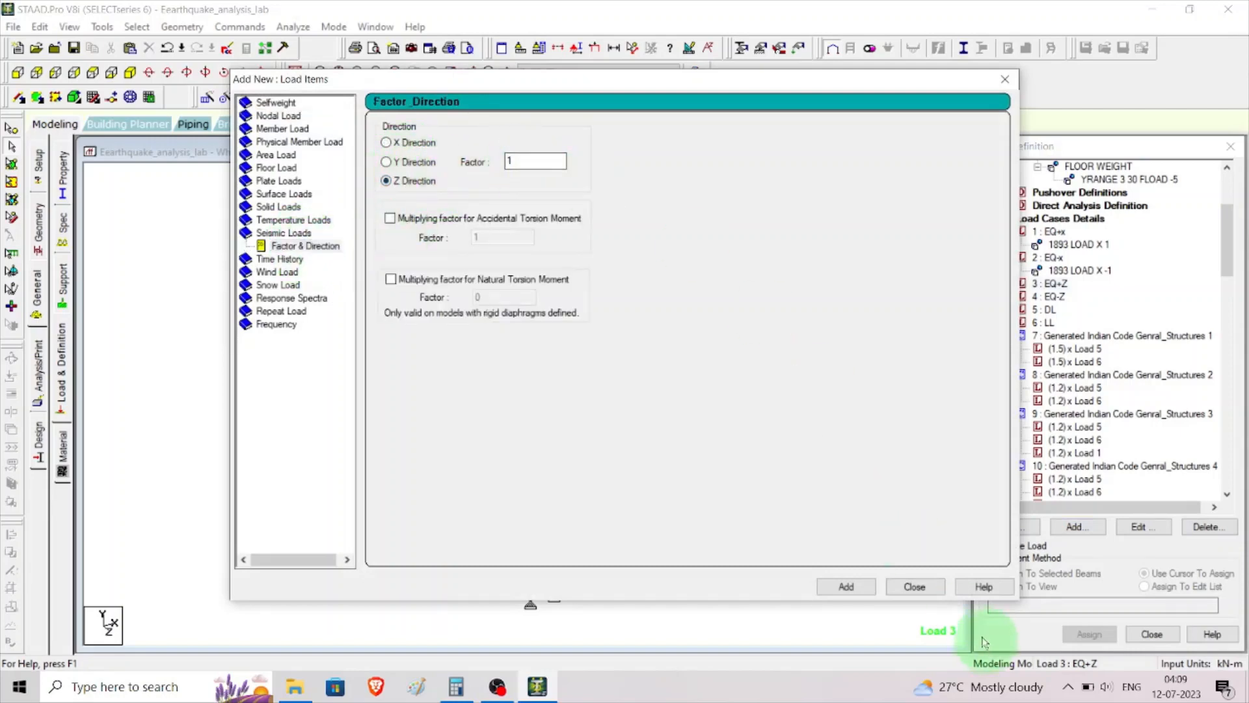
left_click(864, 592)
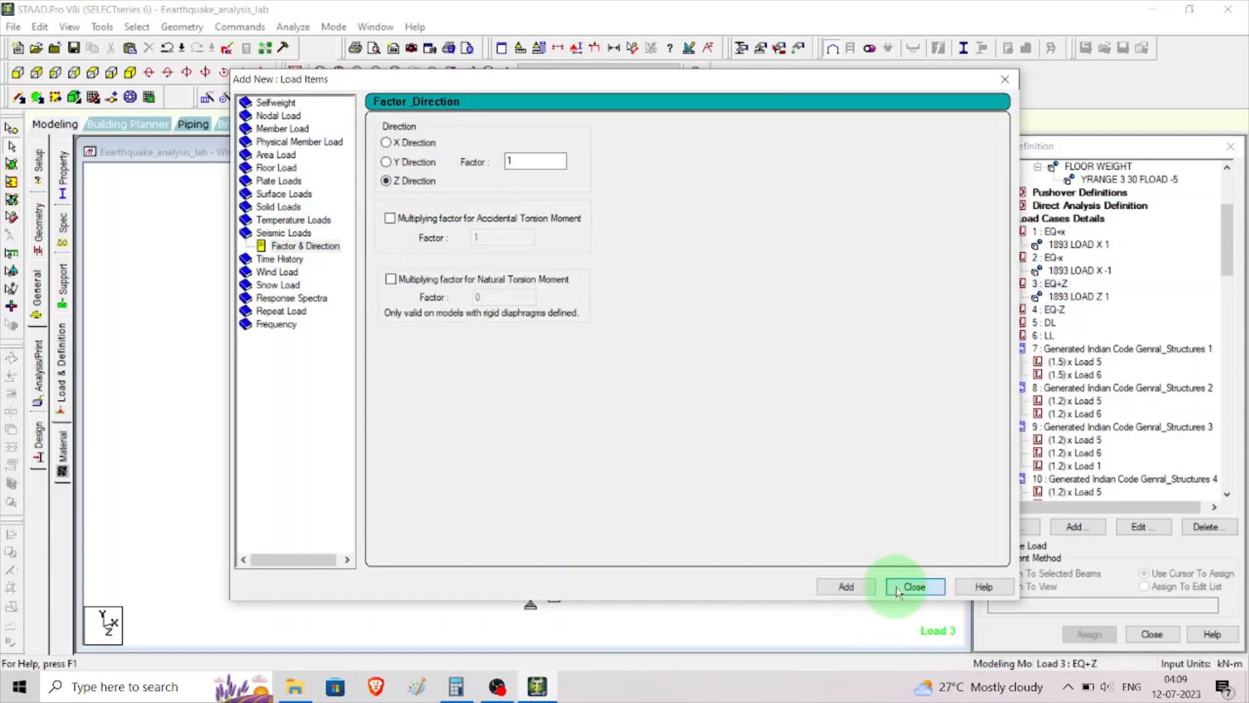
left_click(914, 586)
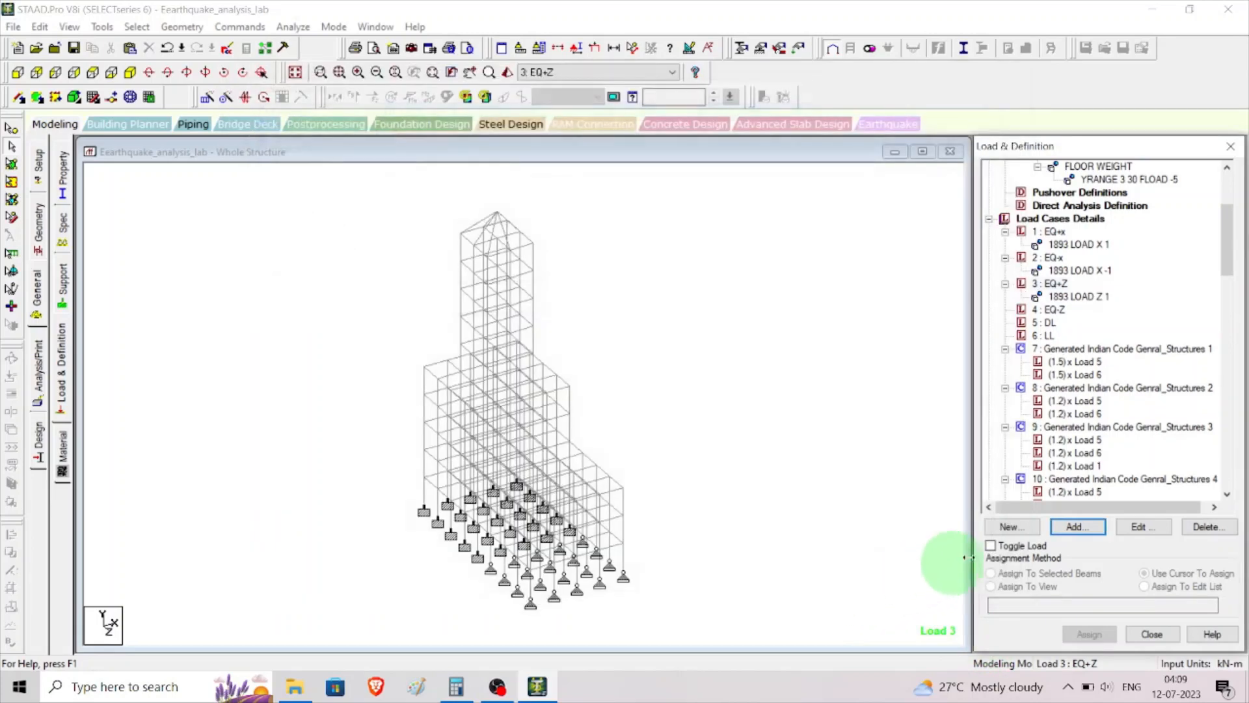
Step: Add a seismic load in the Z direction with factor -1 to load case EQ-Z
left_click(1057, 311)
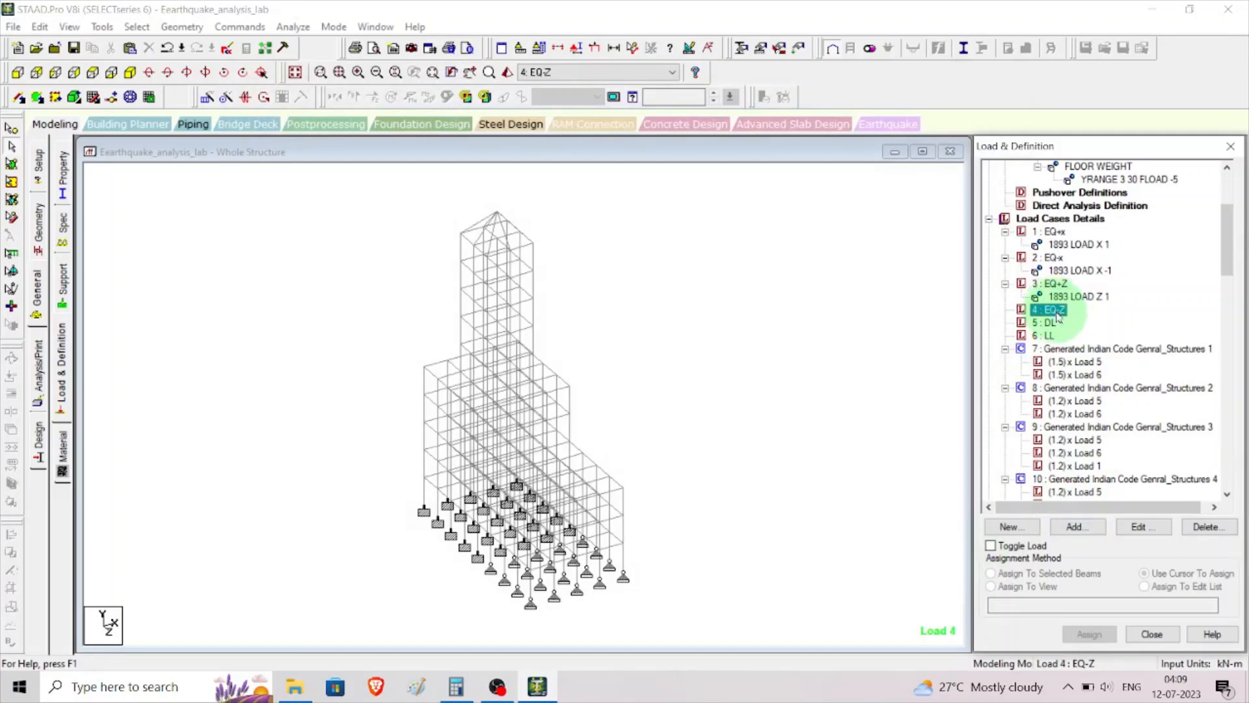
left_click(1078, 527)
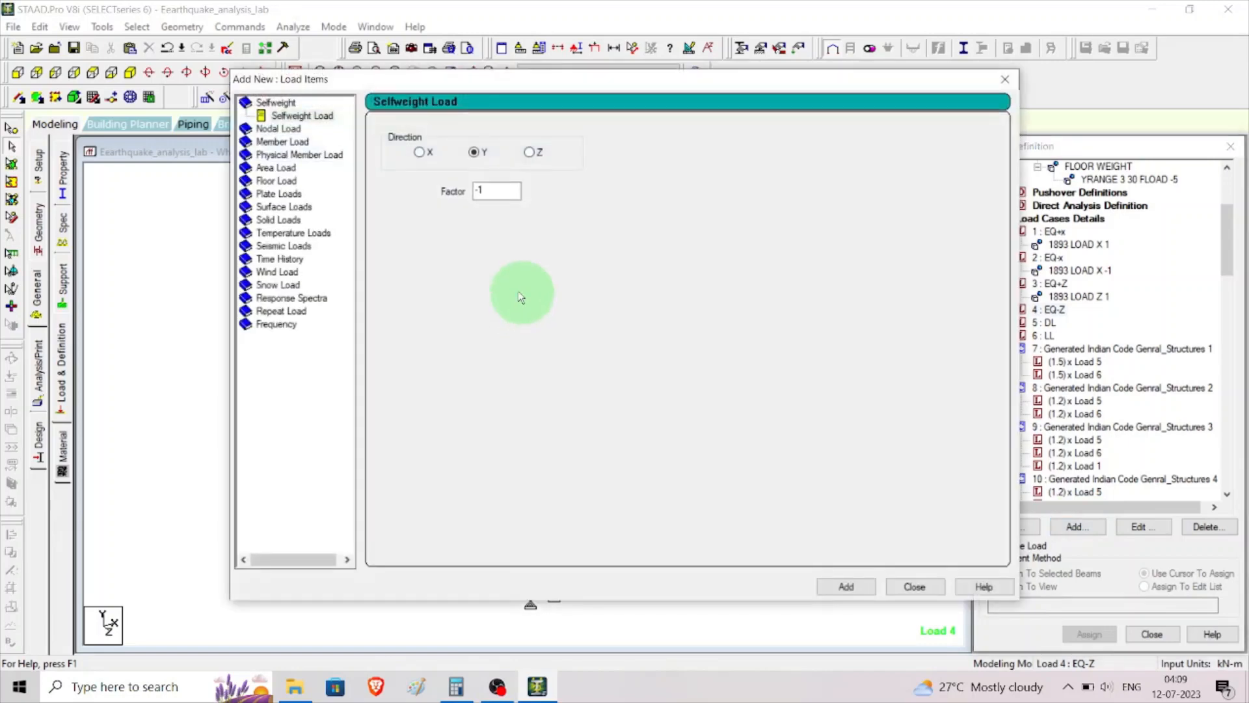
left_click(278, 247)
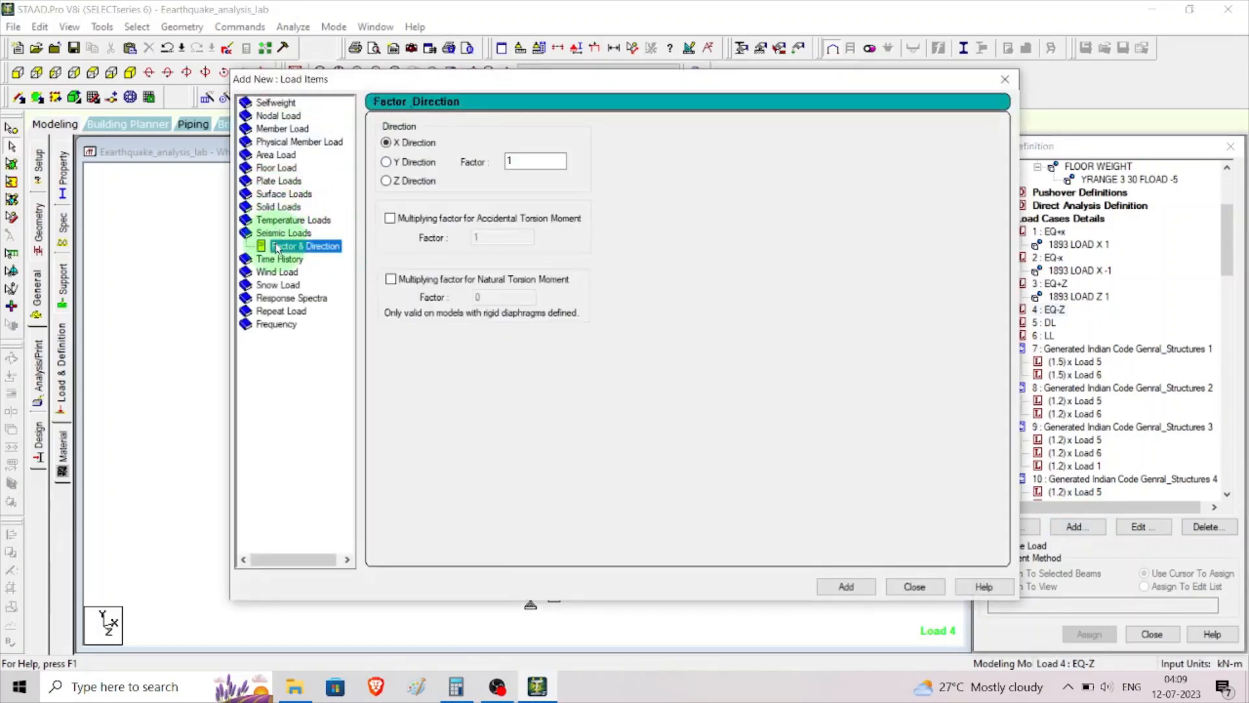
left_click(404, 182)
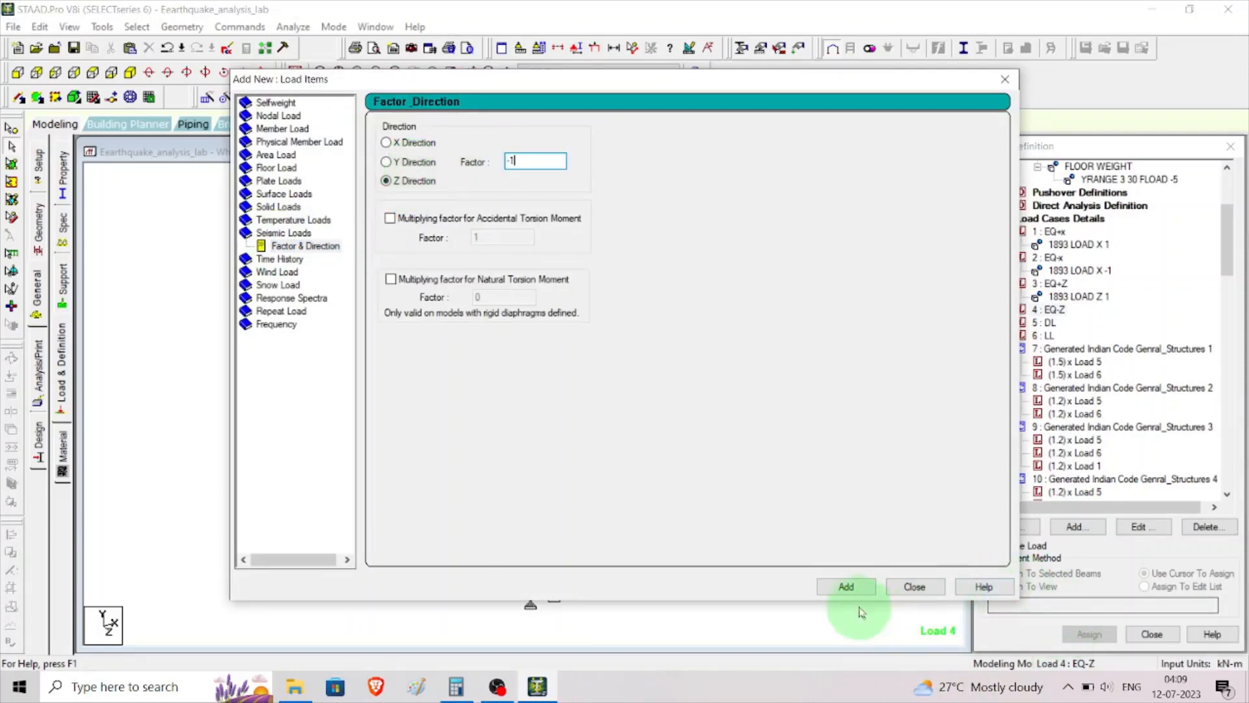
left_click(846, 587)
left_click(914, 587)
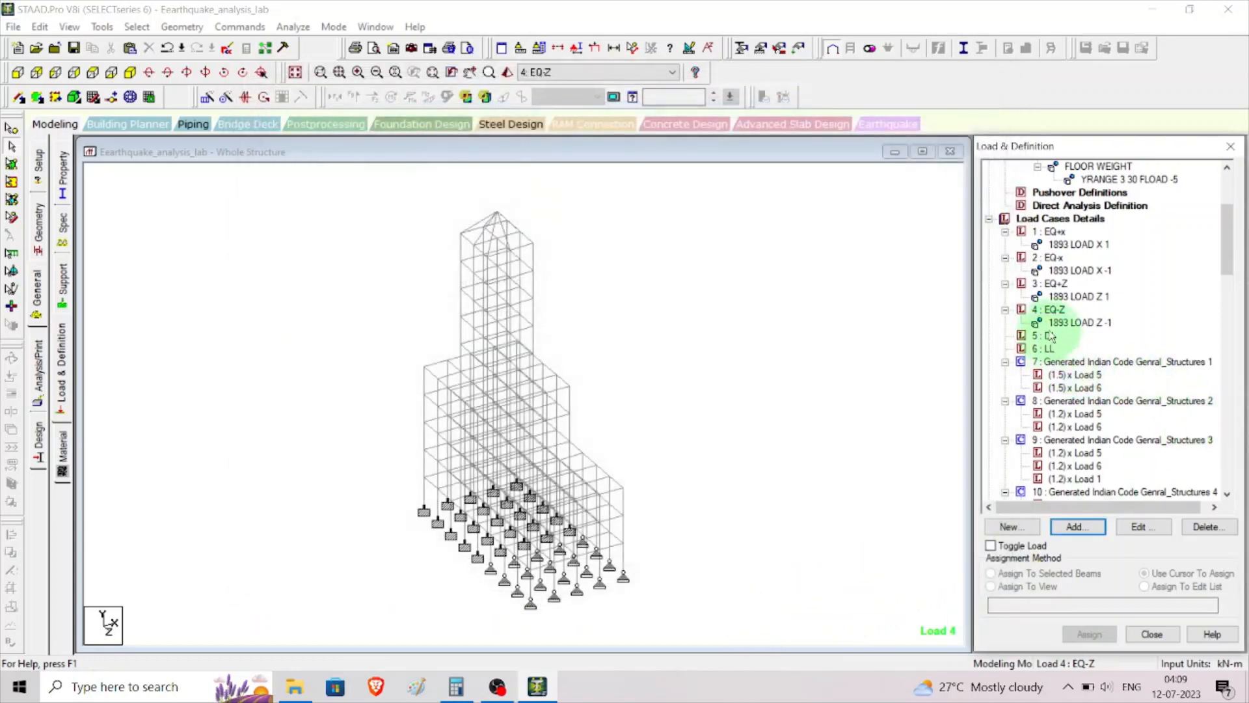
Step: Add a floor load of -2 kN/m2 in global Y over the Y range 3 to 30 m to load case DL and display it
left_click(1049, 336)
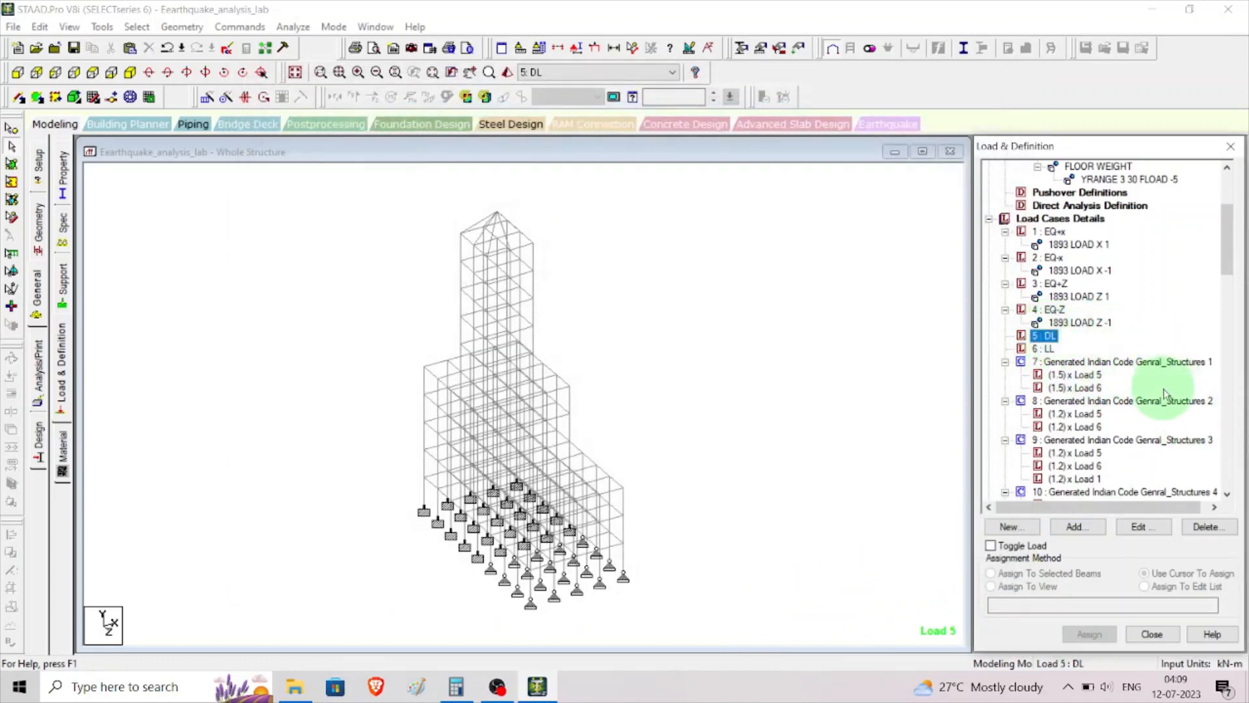
left_click(1086, 527)
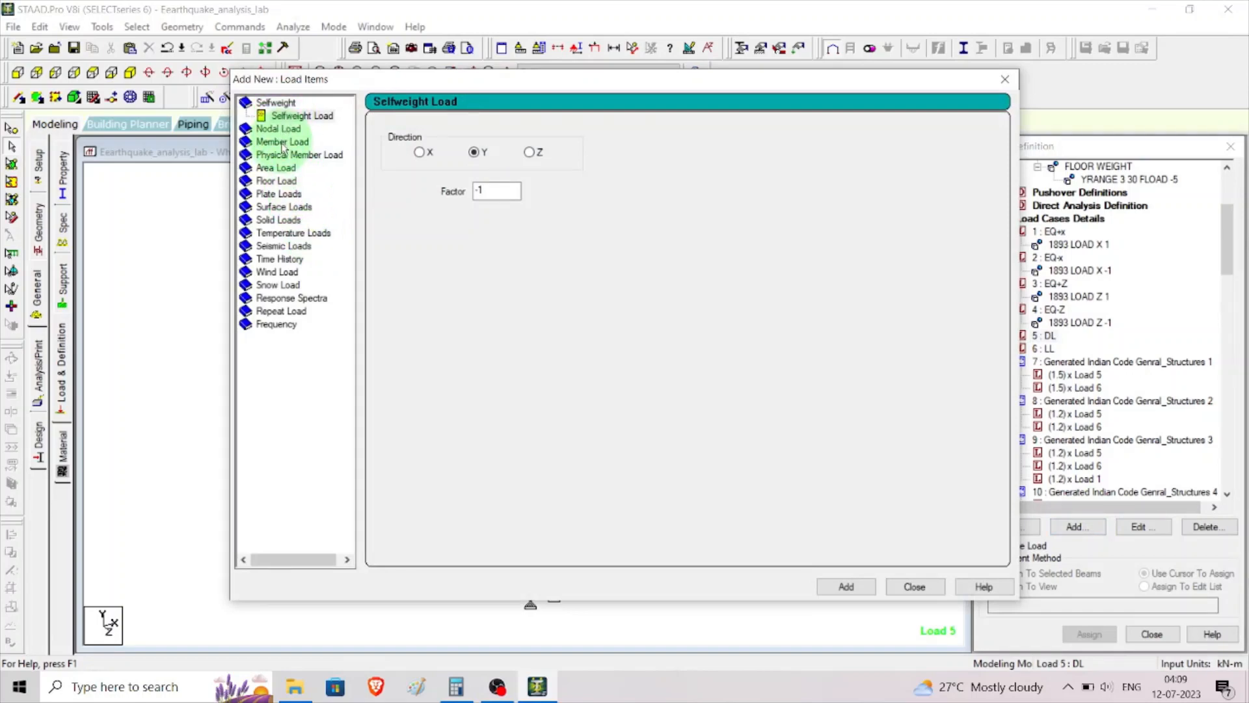
left_click(276, 180)
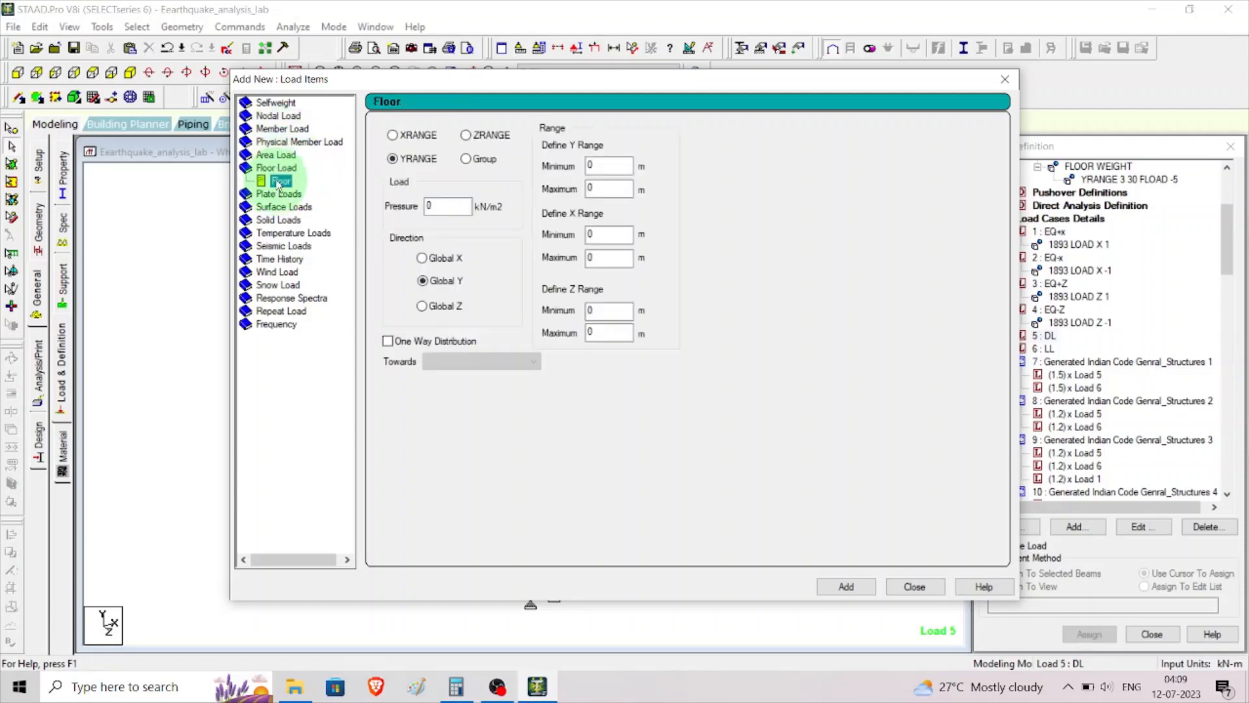
double_click(433, 206)
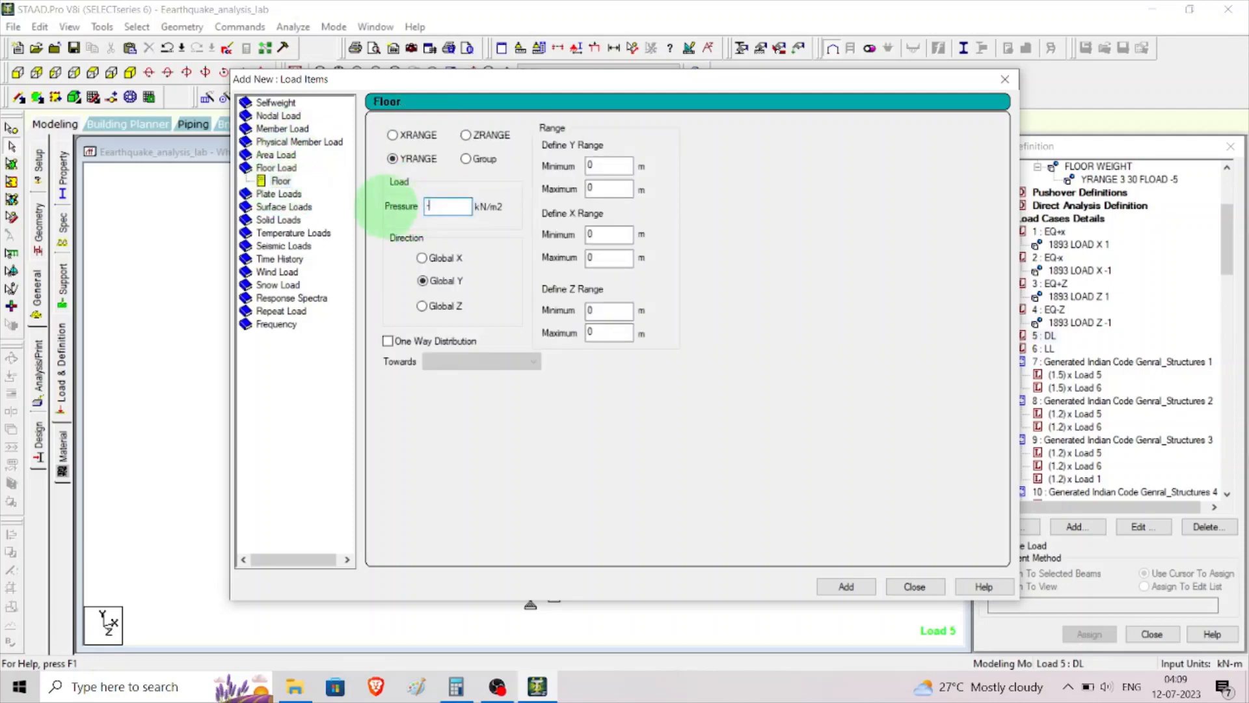
double_click(612, 167)
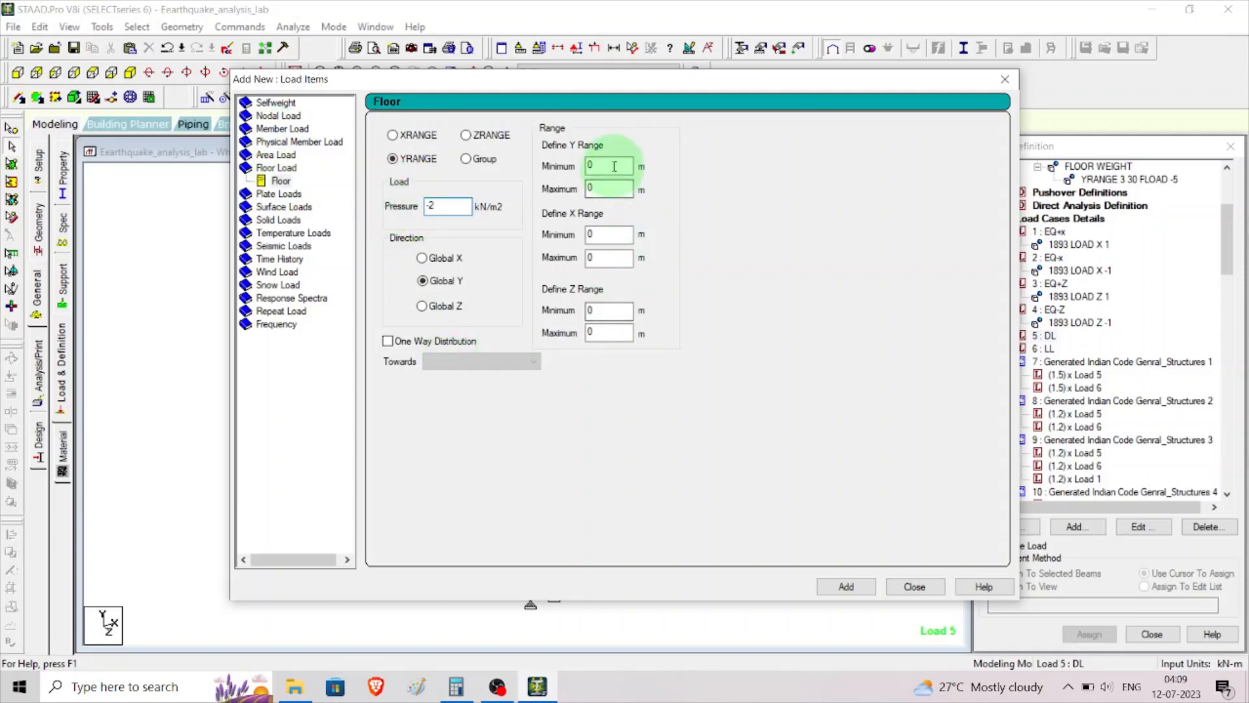
type("3")
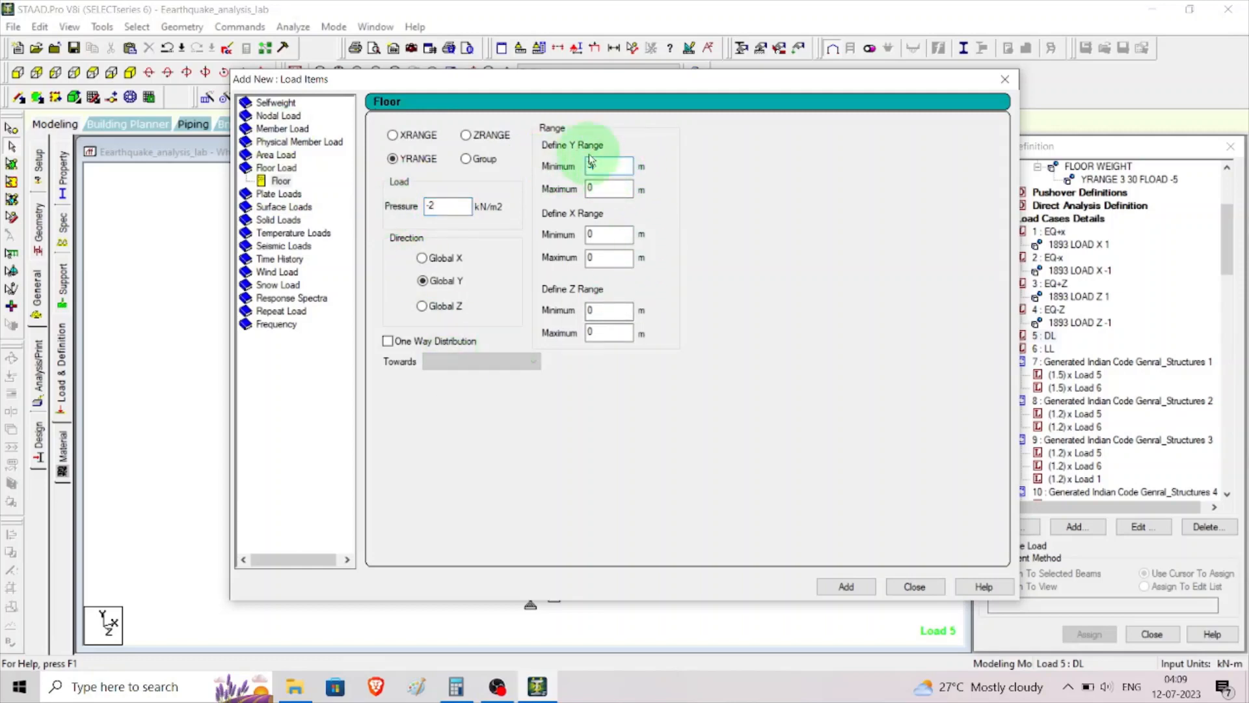
key("Tab")
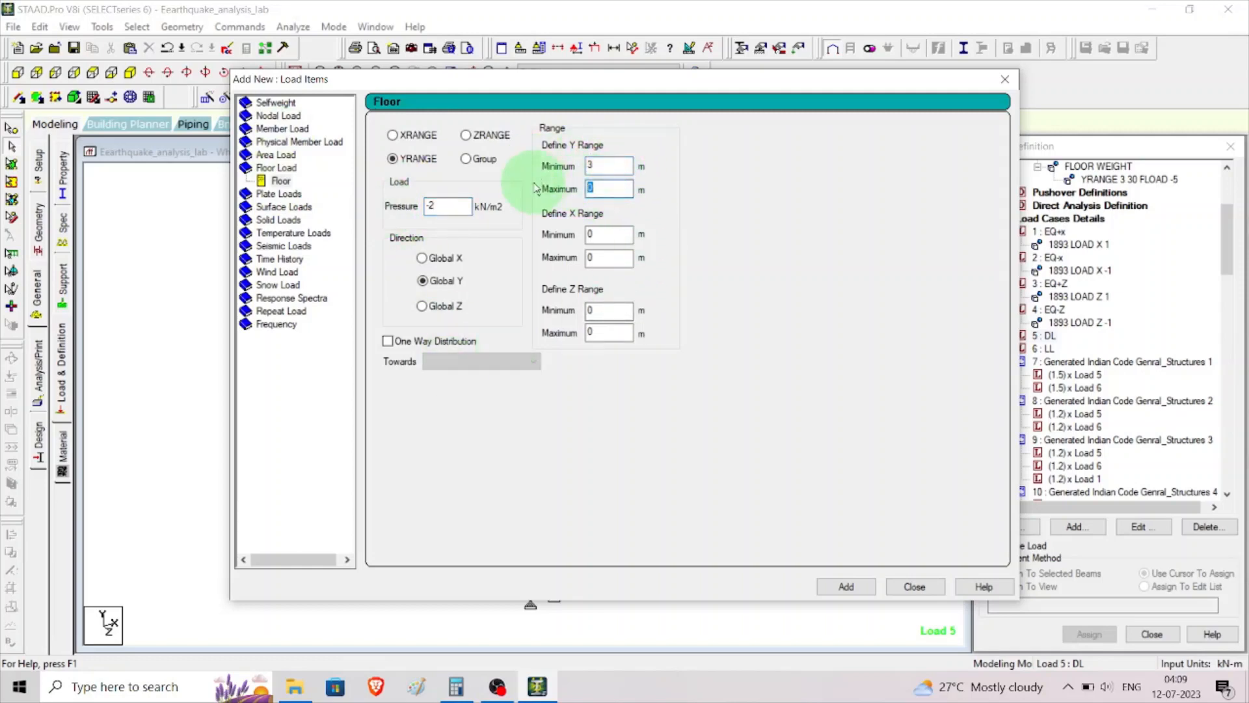
left_click(872, 589)
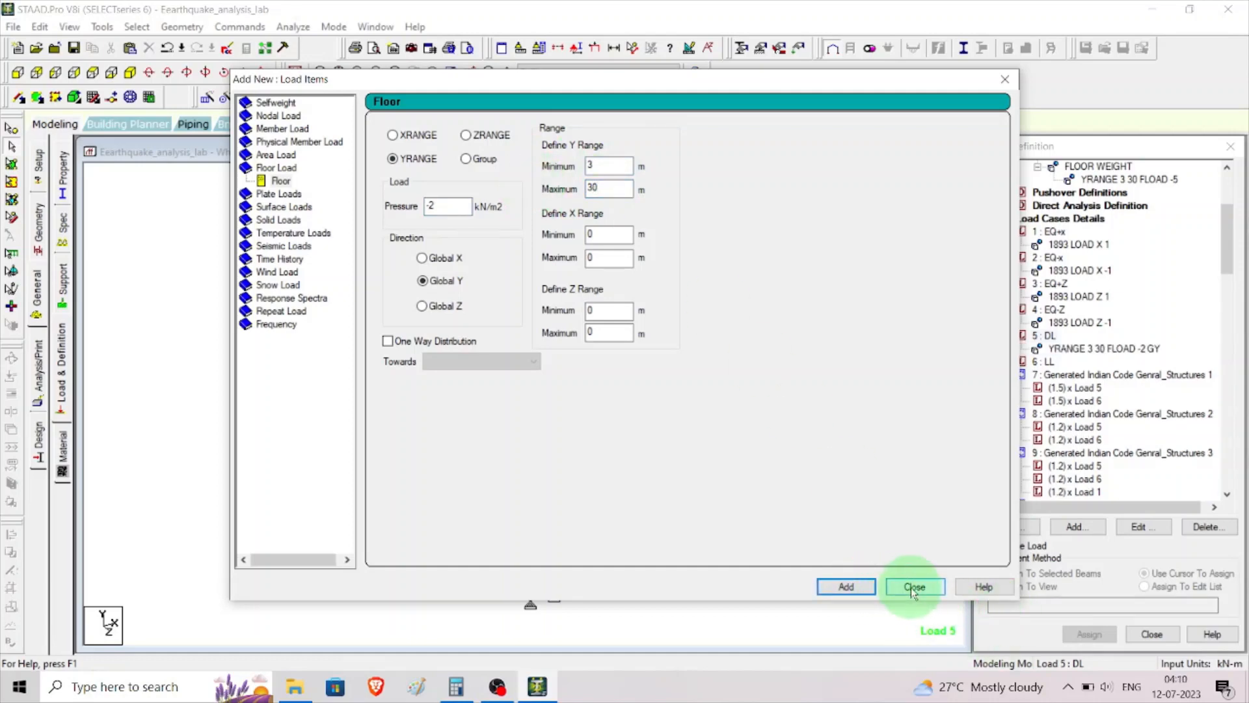
left_click(913, 587)
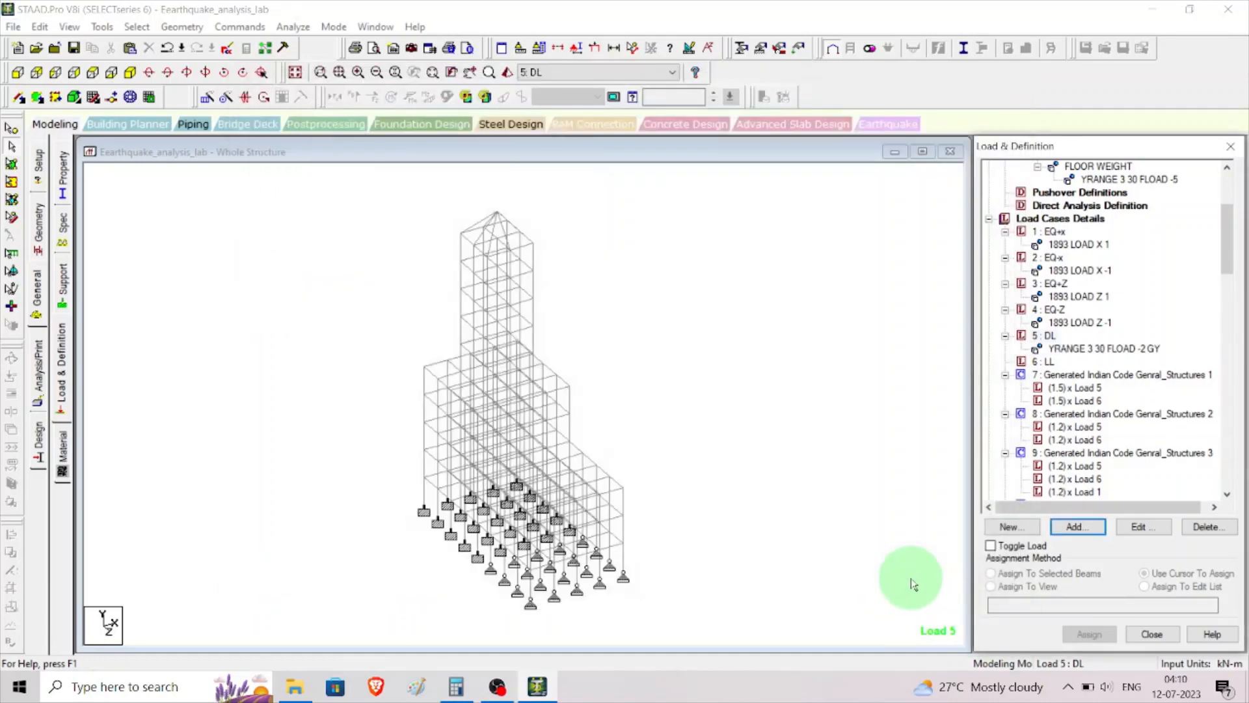
left_click(1097, 350)
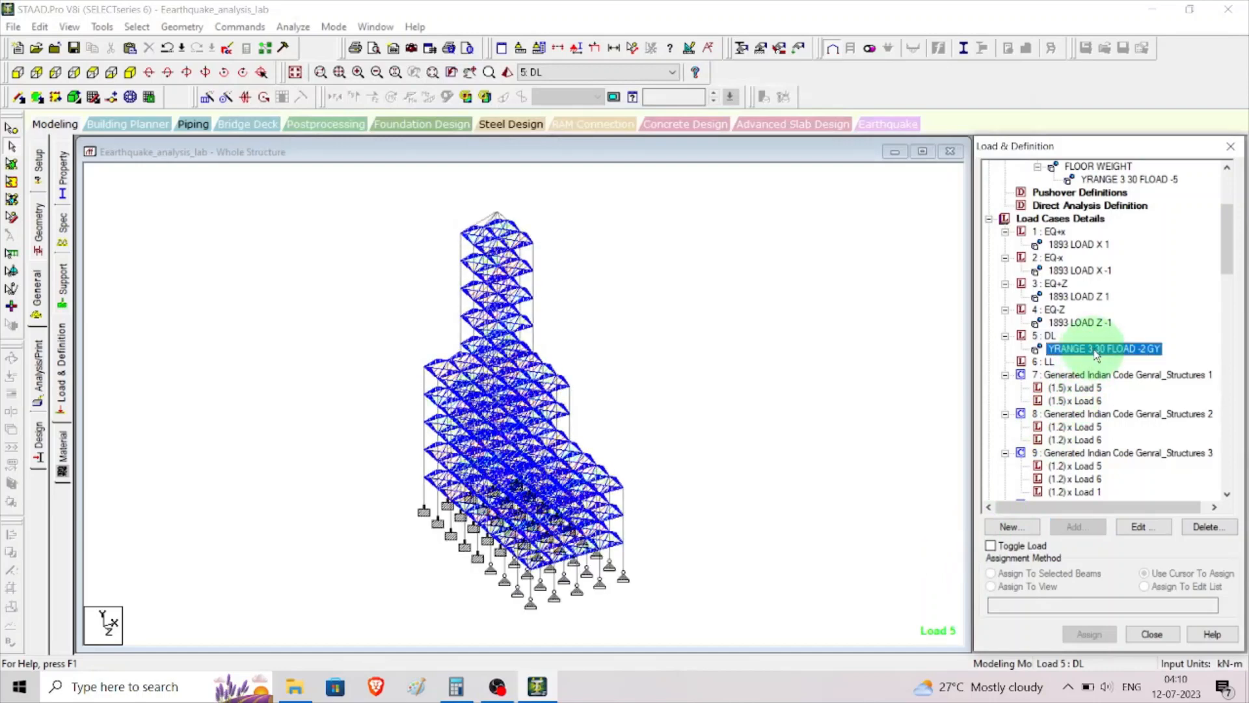
Step: Add a floor load of -5 kN/m2 in global Y over the Y range 3 to 30 m to load case LL and display it
left_click(1045, 362)
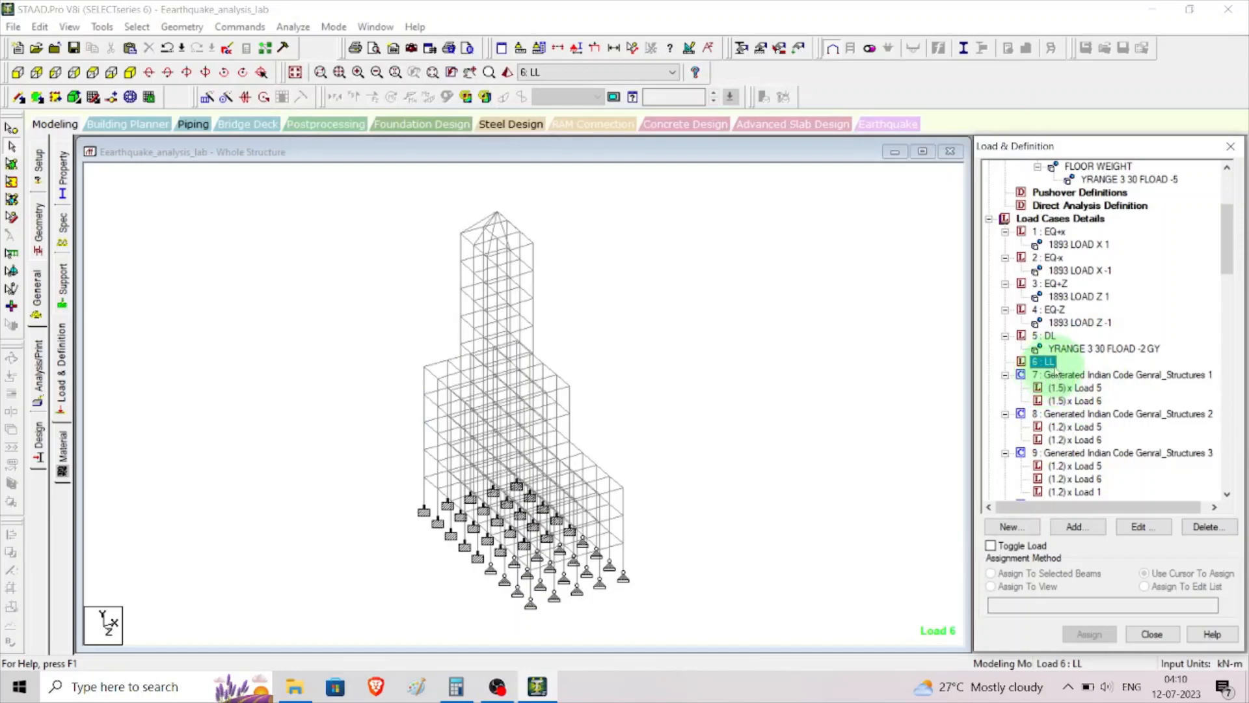
left_click(1077, 527)
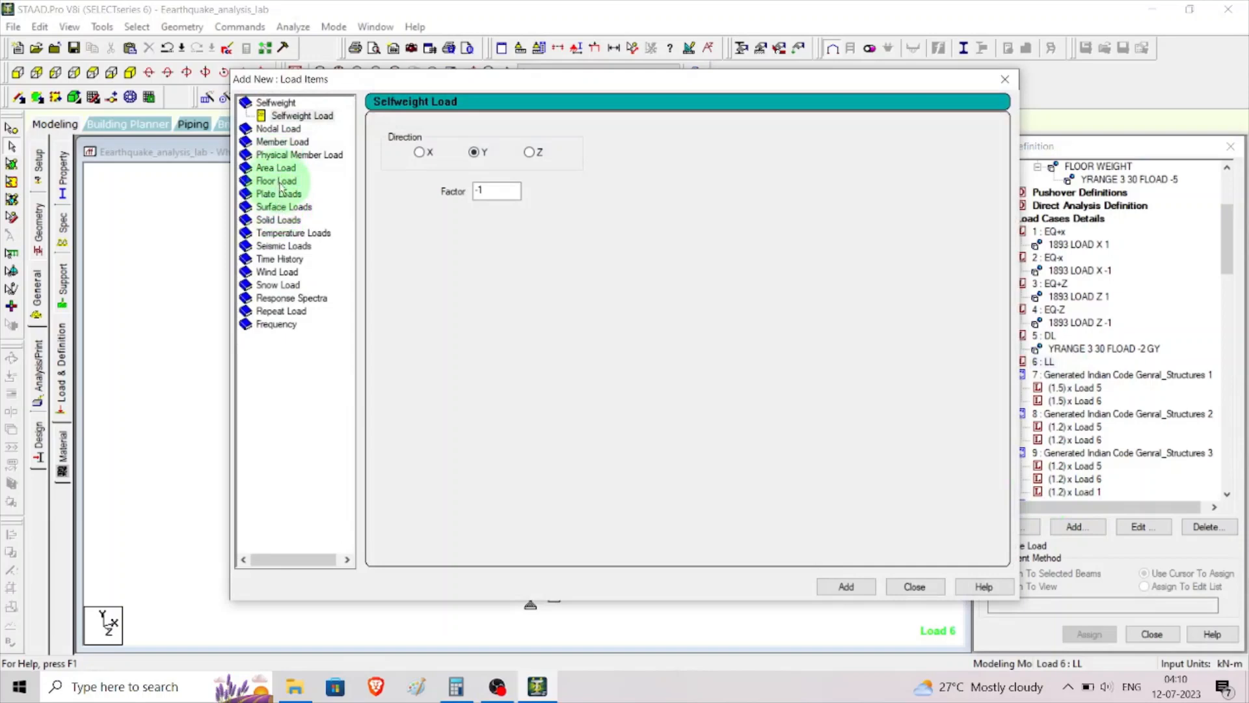
left_click(277, 180)
double_click(446, 207)
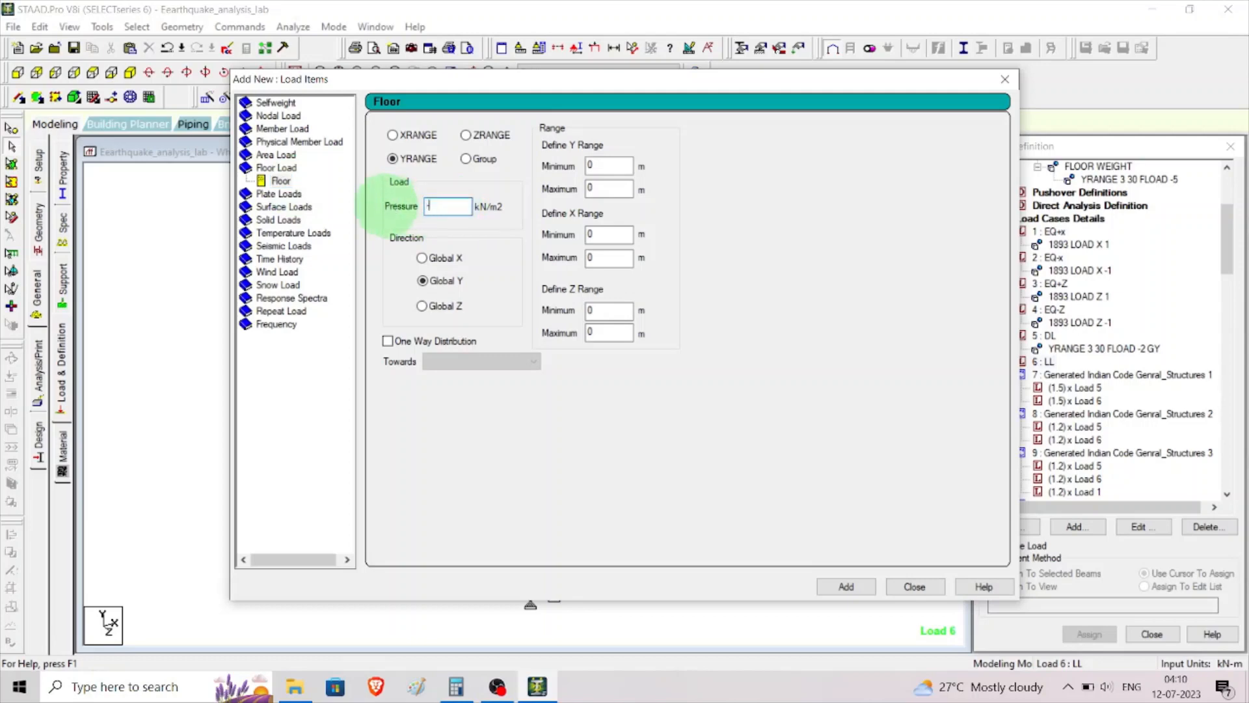
double_click(606, 166)
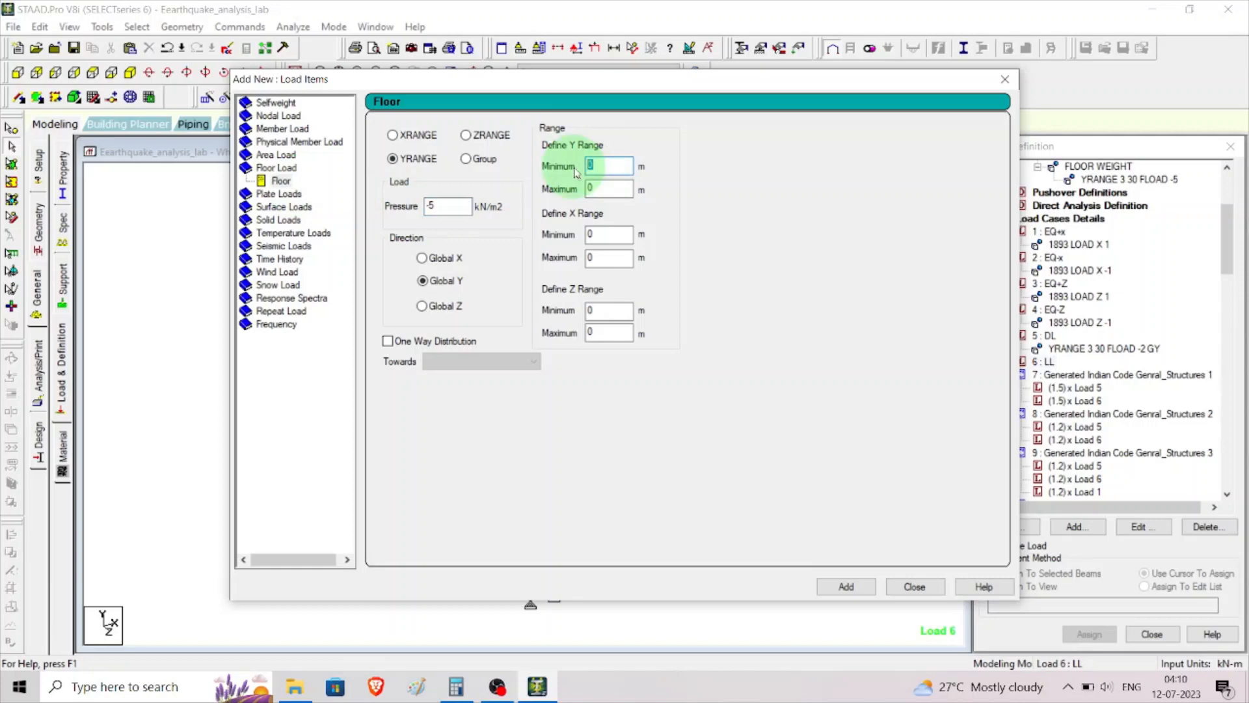
double_click(606, 188)
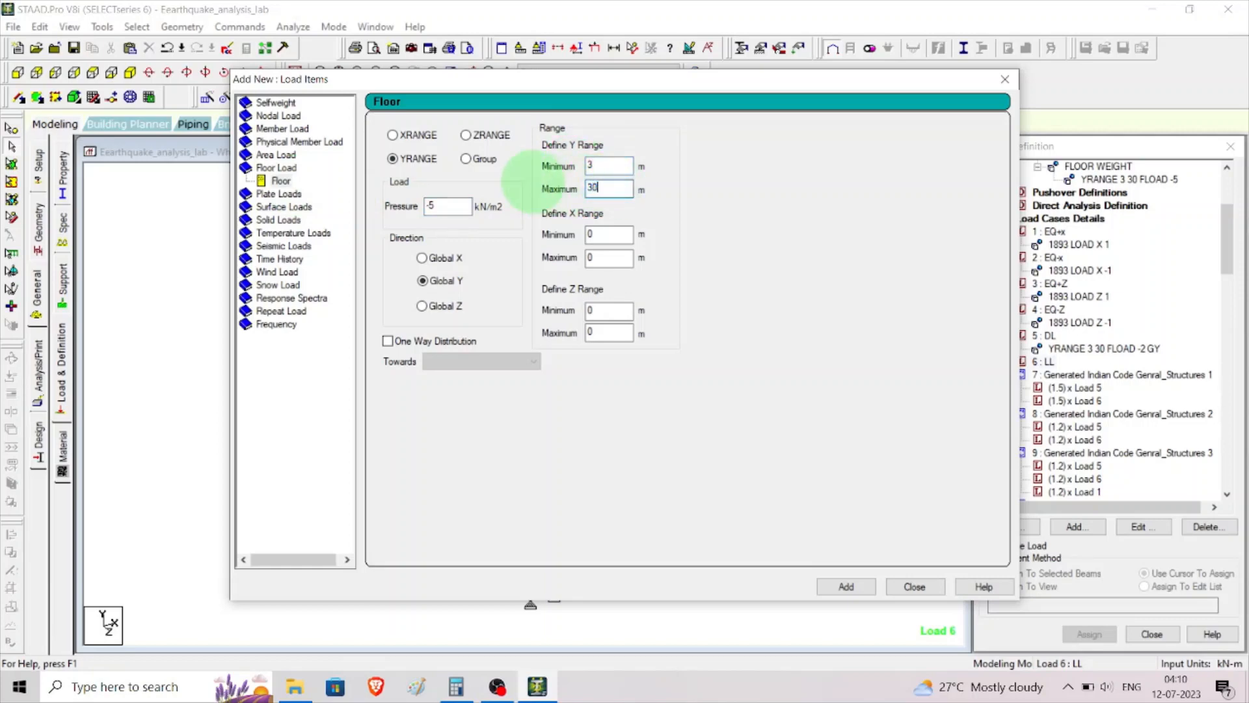
left_click(841, 587)
left_click(914, 588)
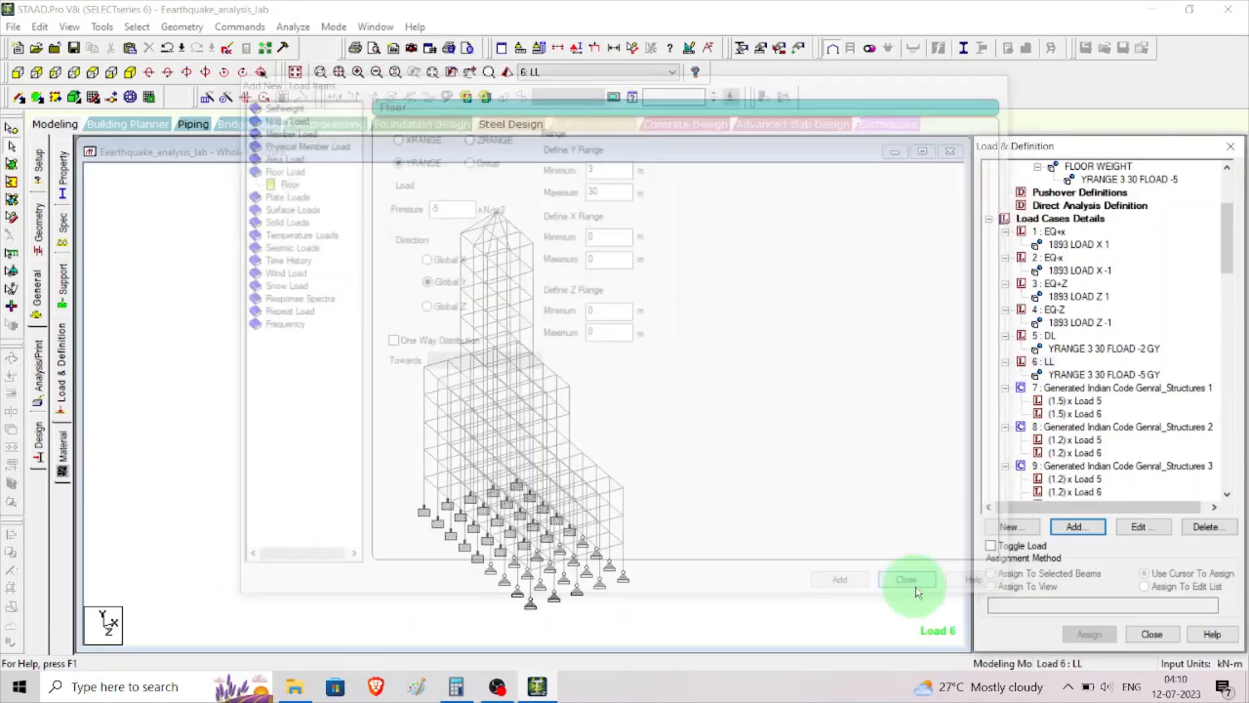
left_click(1067, 375)
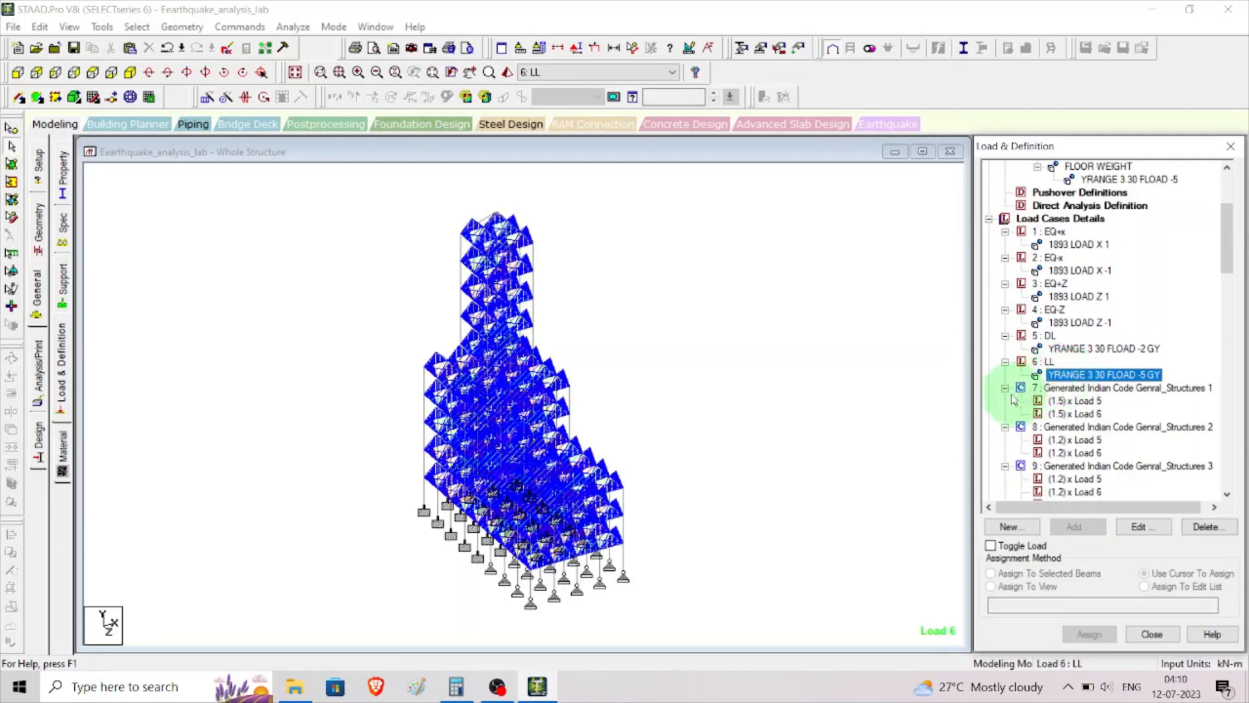
scroll(519, 169, "up", 2)
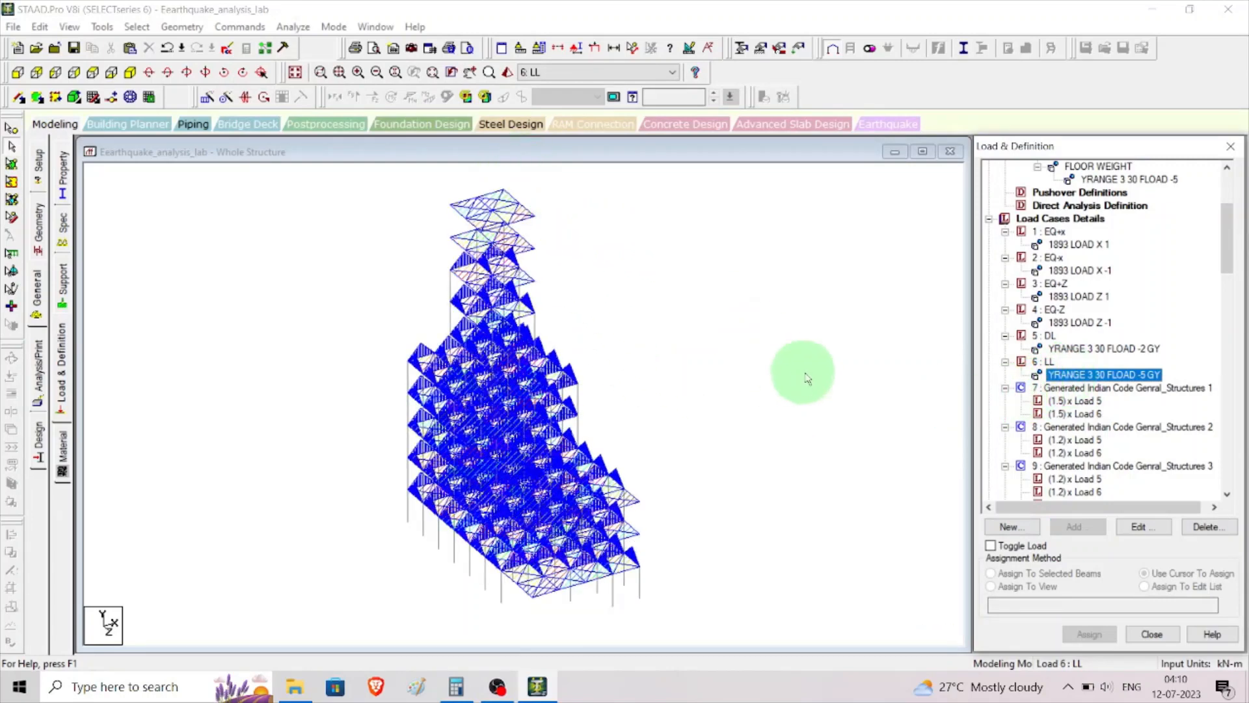
Step: Add a Perform Analysis command with the No Print option
scroll(1169, 335, "down", 1)
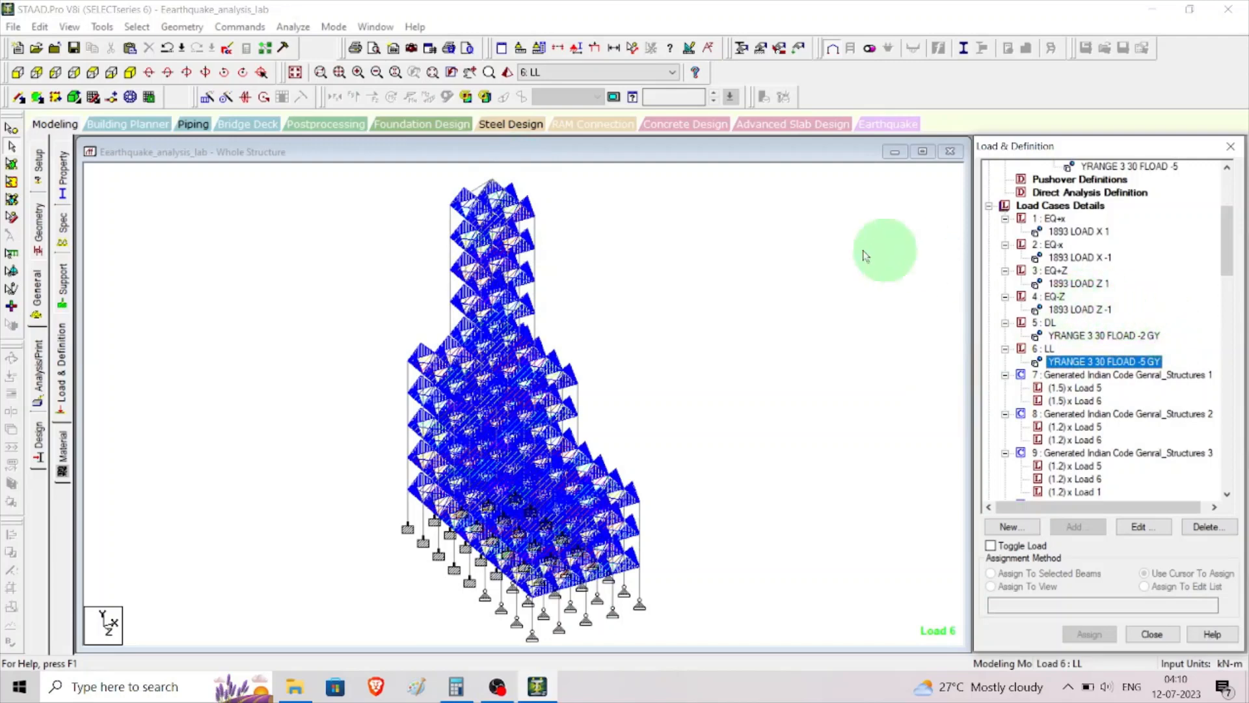
left_click(238, 30)
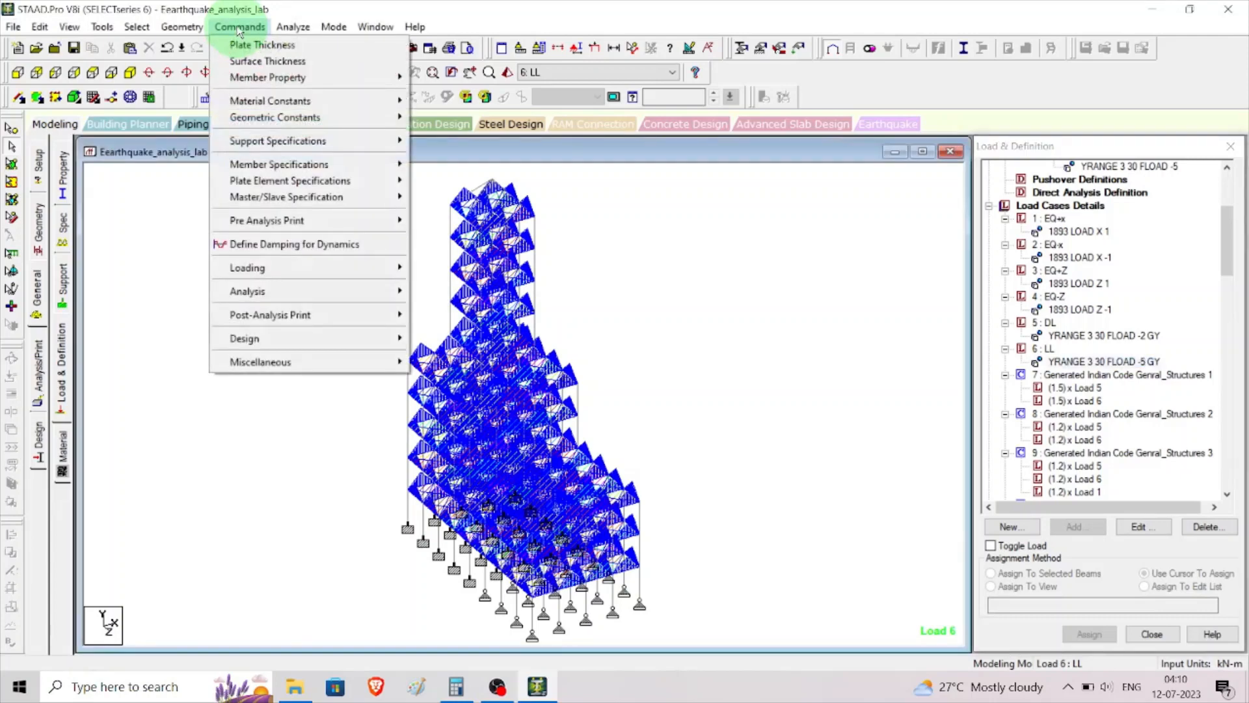
mouse_move(290, 292)
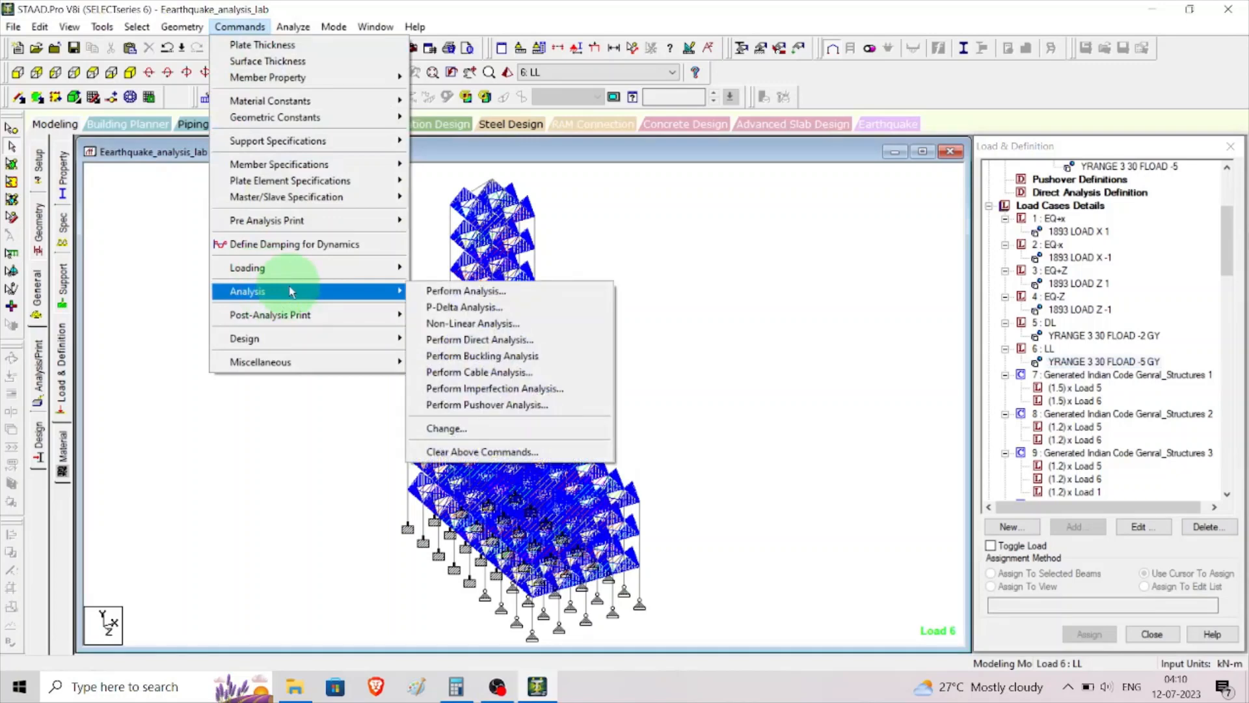
left_click(446, 292)
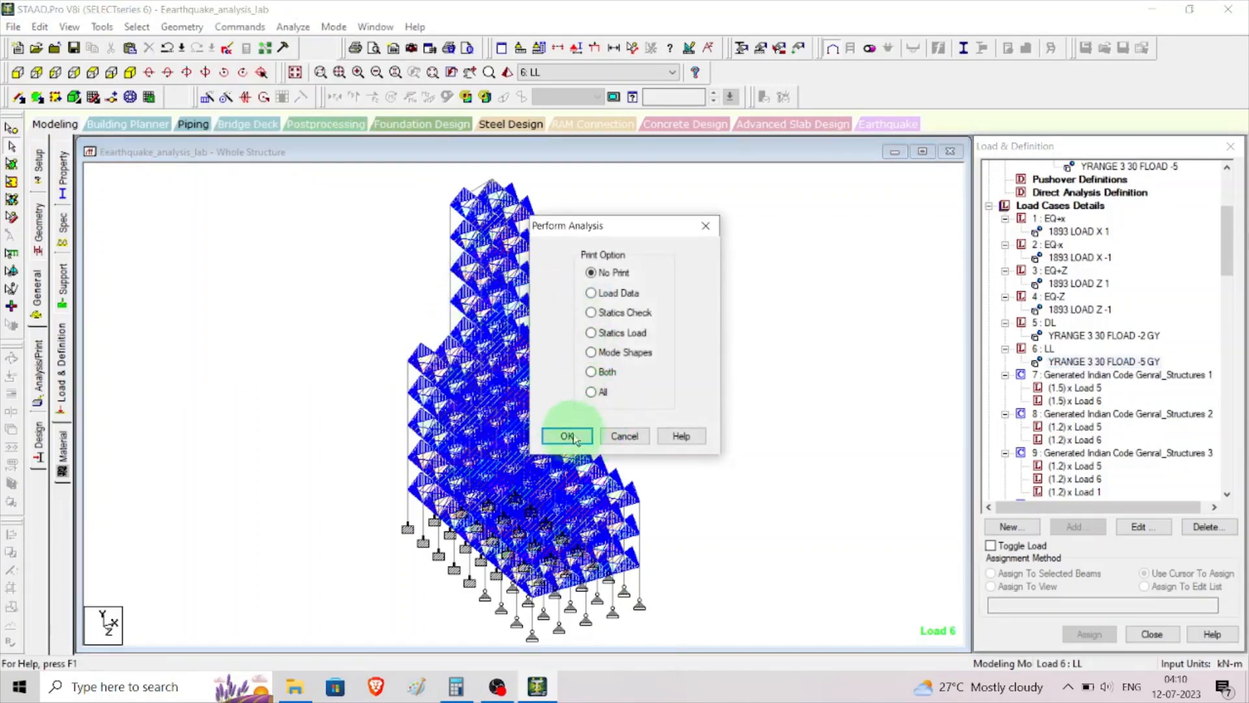
left_click(570, 437)
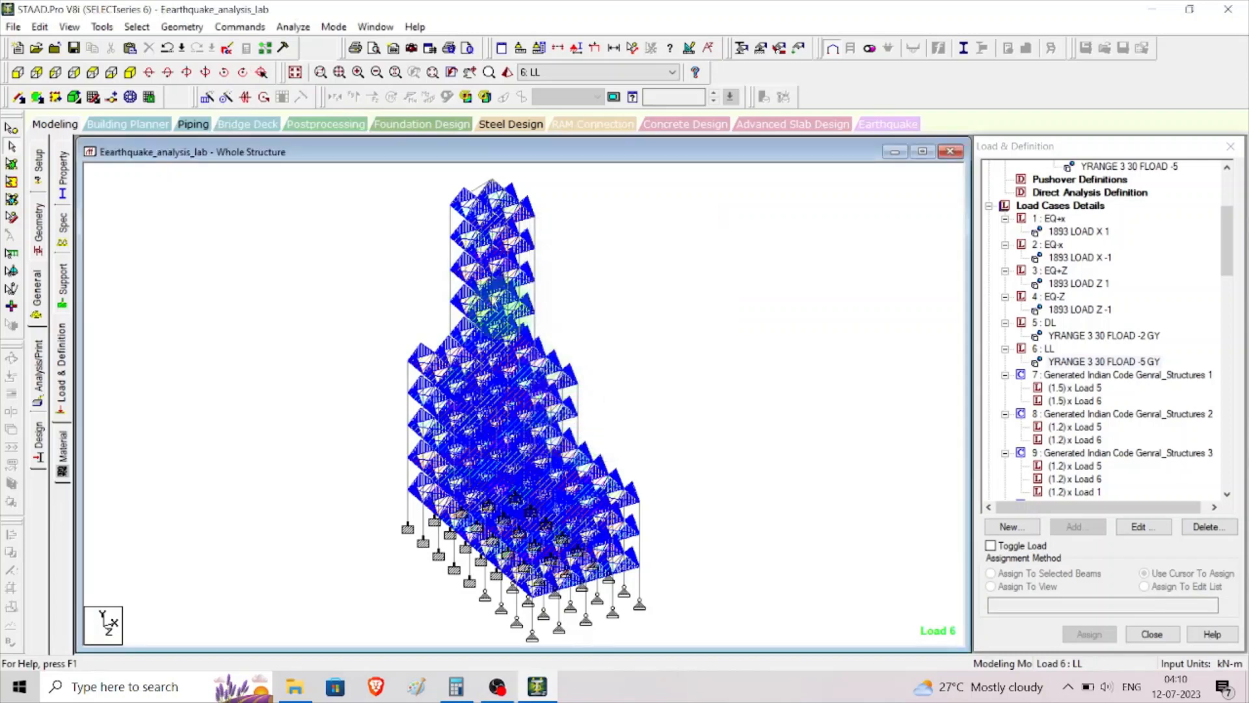
Step: Add the post-analysis print command for Analysis Results
left_click(221, 32)
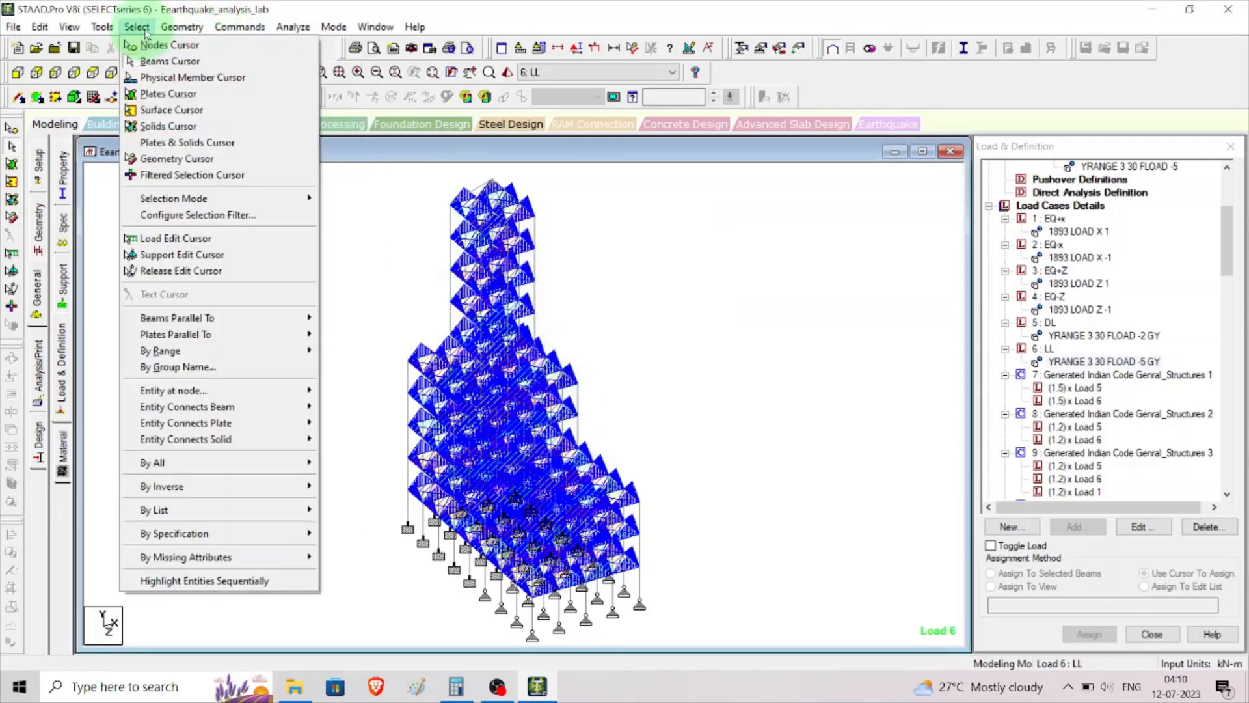
mouse_move(285, 315)
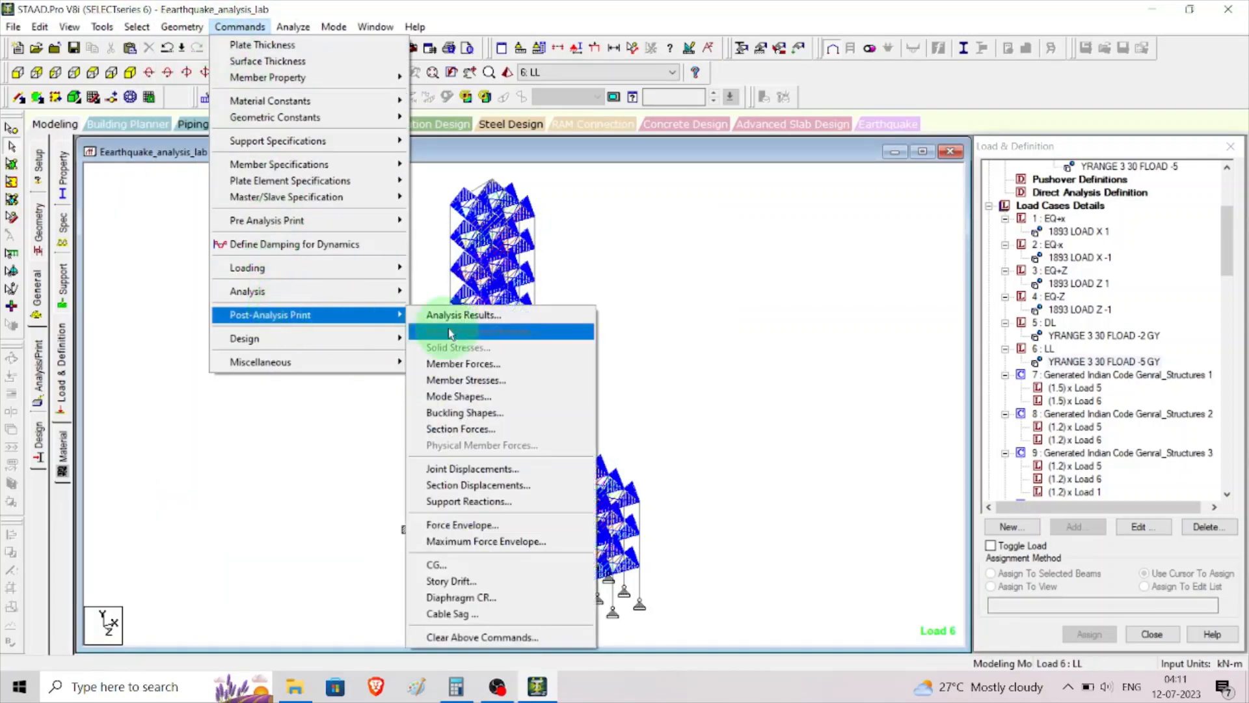
left_click(468, 315)
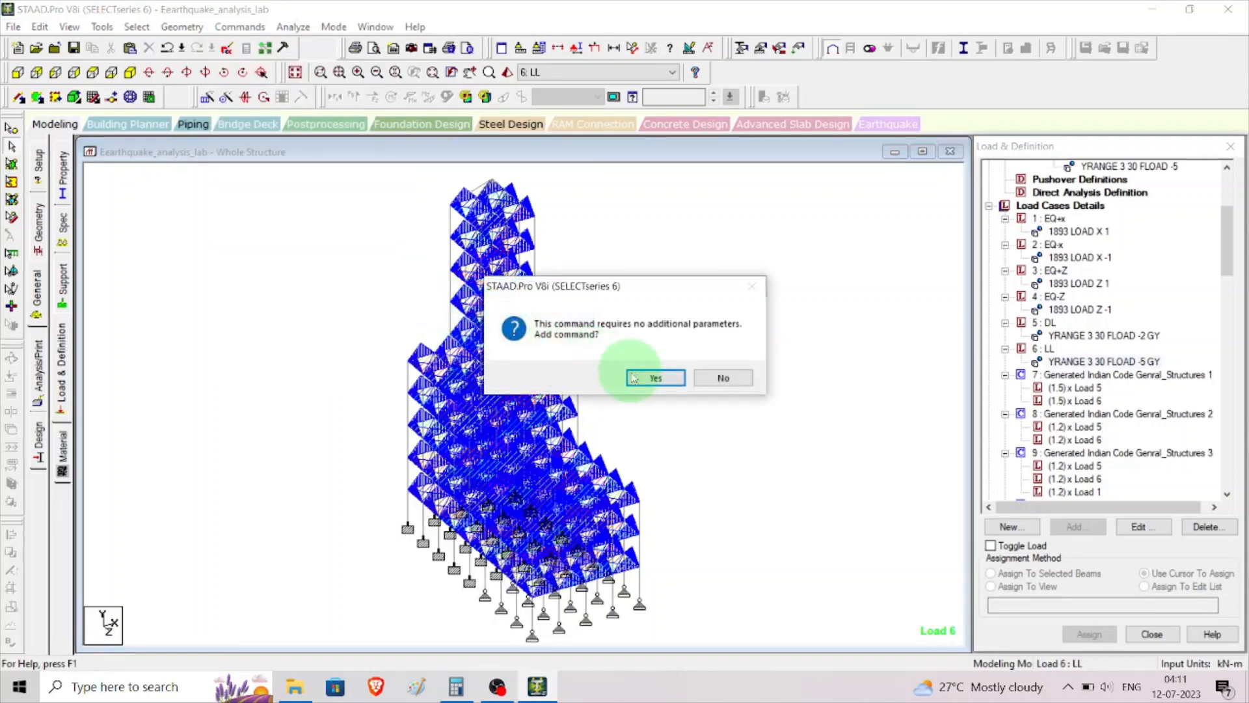
left_click(655, 377)
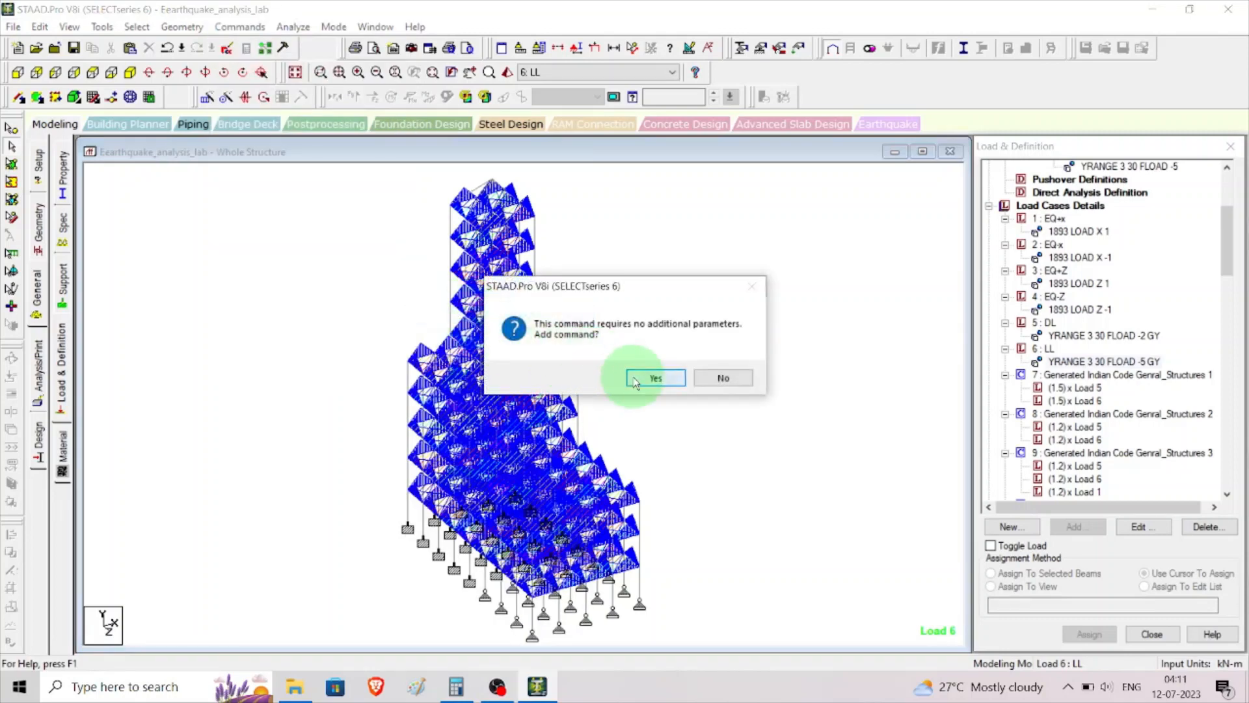
Step: Run the analysis of the structure, saving the modified model, and stay in Modeling Mode when it finishes
left_click(293, 27)
left_click(313, 45)
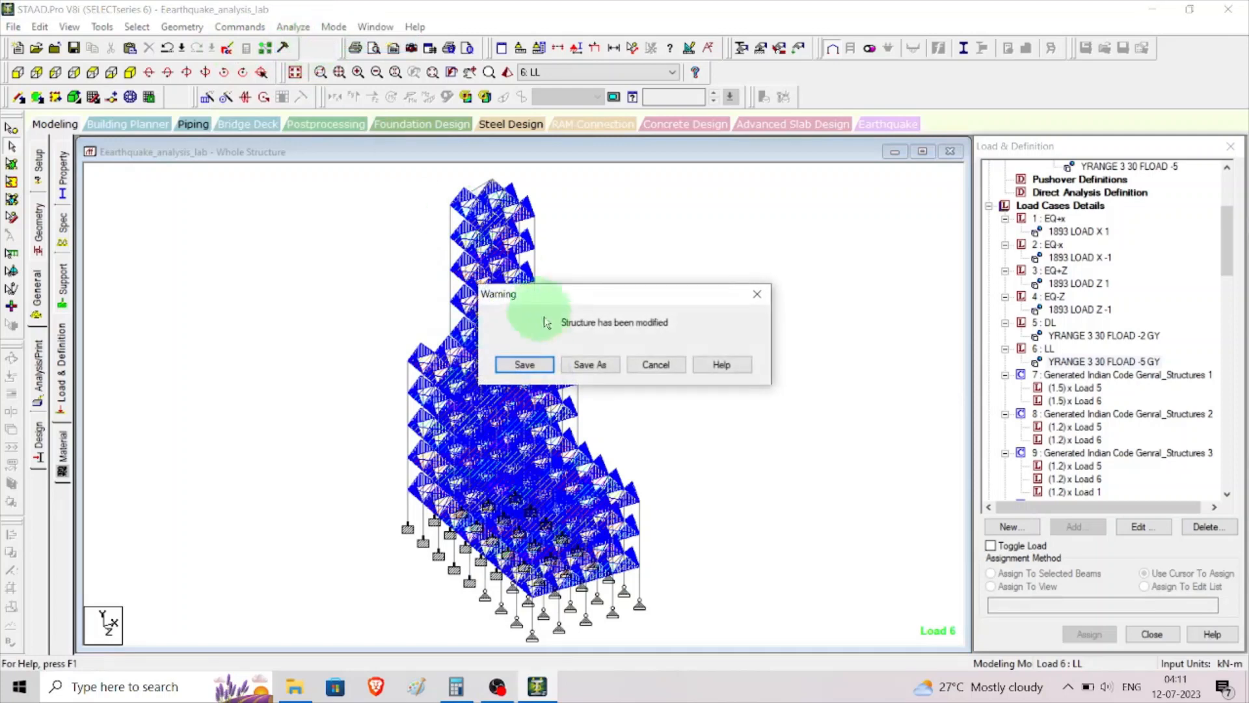
left_click(524, 362)
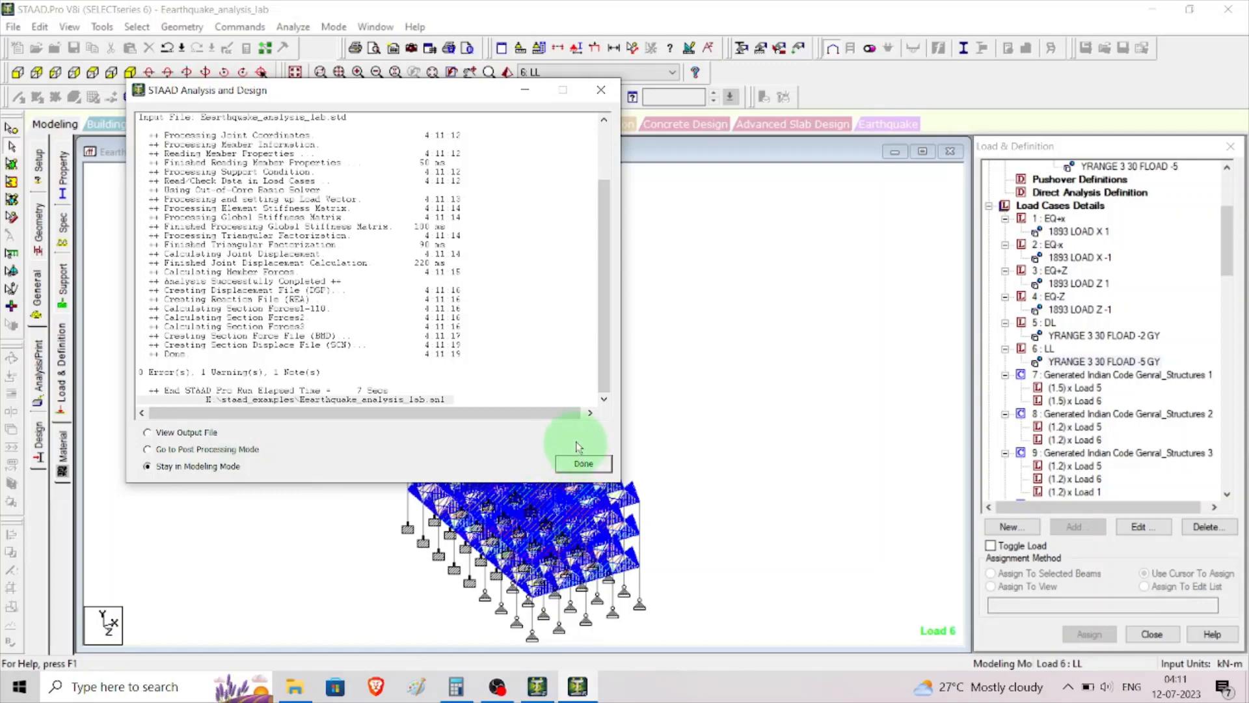
left_click(581, 466)
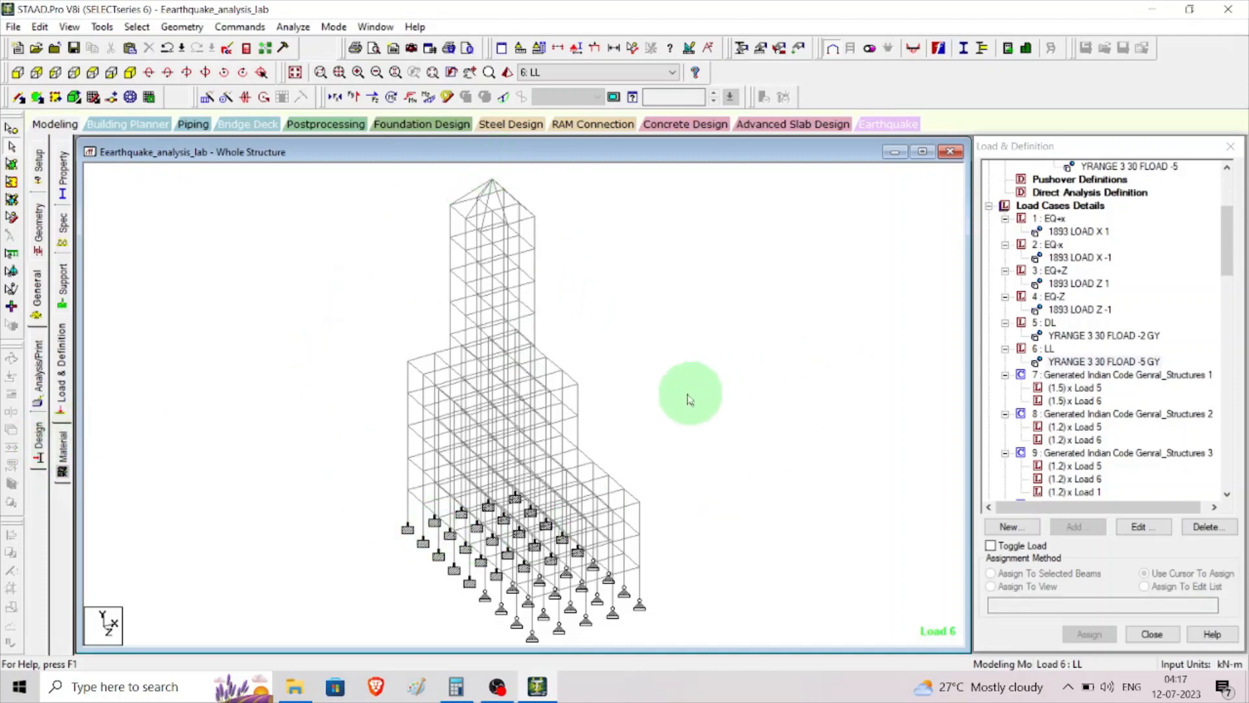
Step: Open the concrete design settings for the whole structure and set the current design code to IS456
scroll(658, 400, "up", 1)
scroll(470, 348, "down", 2)
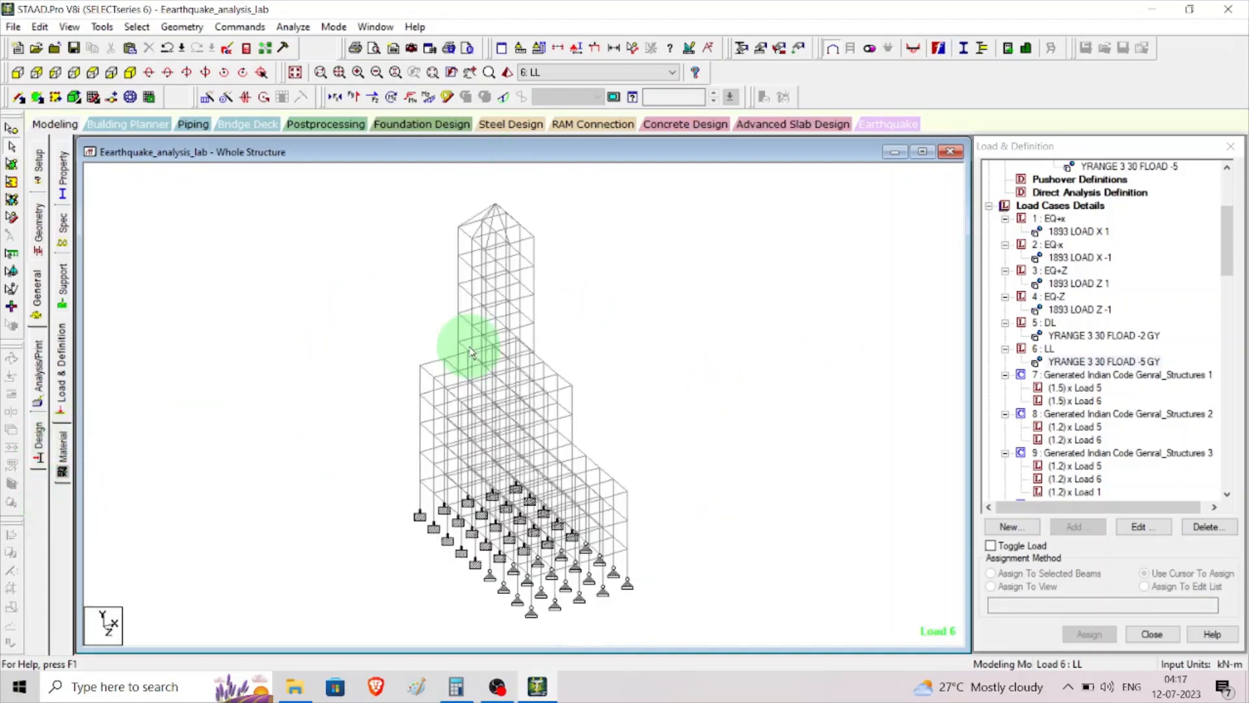
scroll(470, 347, "up", 1)
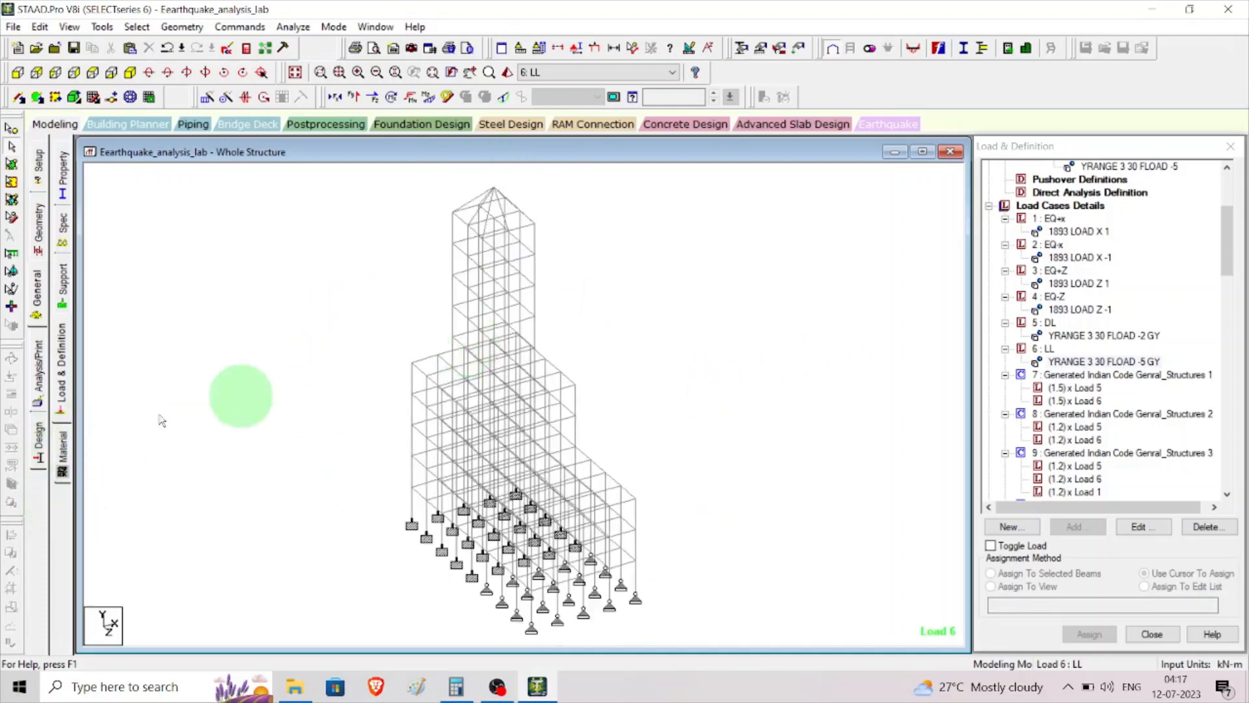
left_click(40, 441)
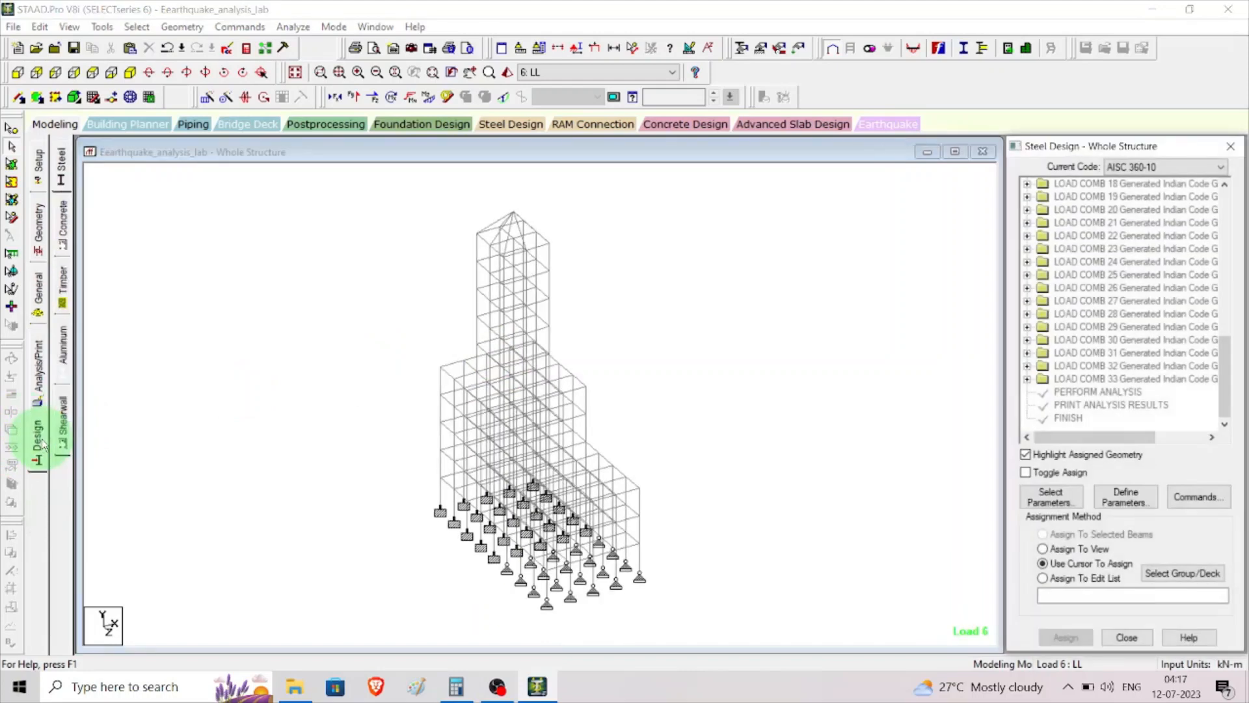
left_click(63, 224)
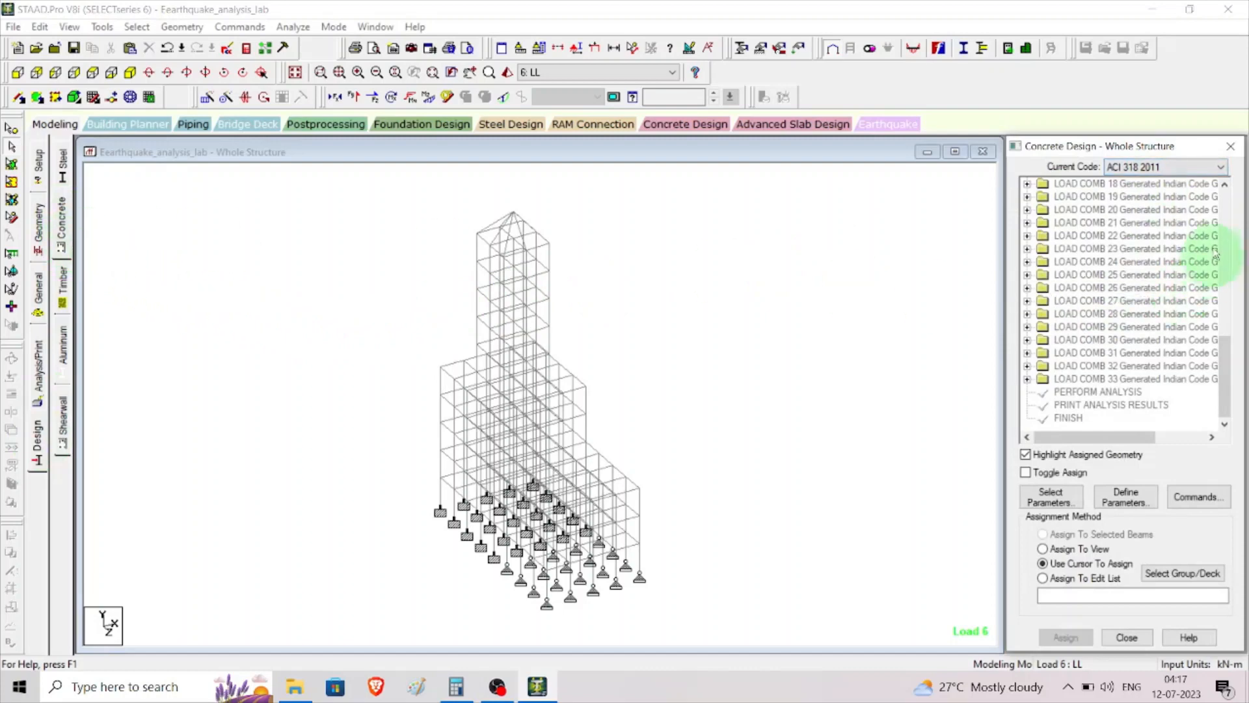
left_click(1177, 172)
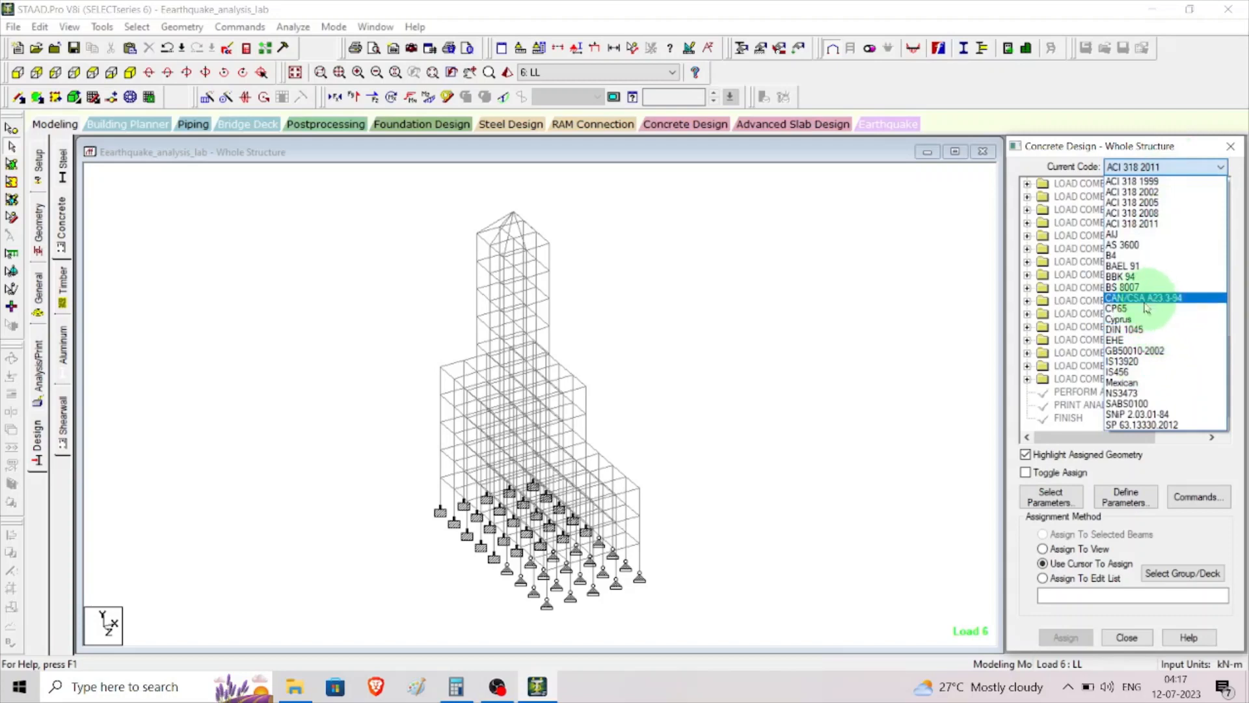
left_click(1140, 372)
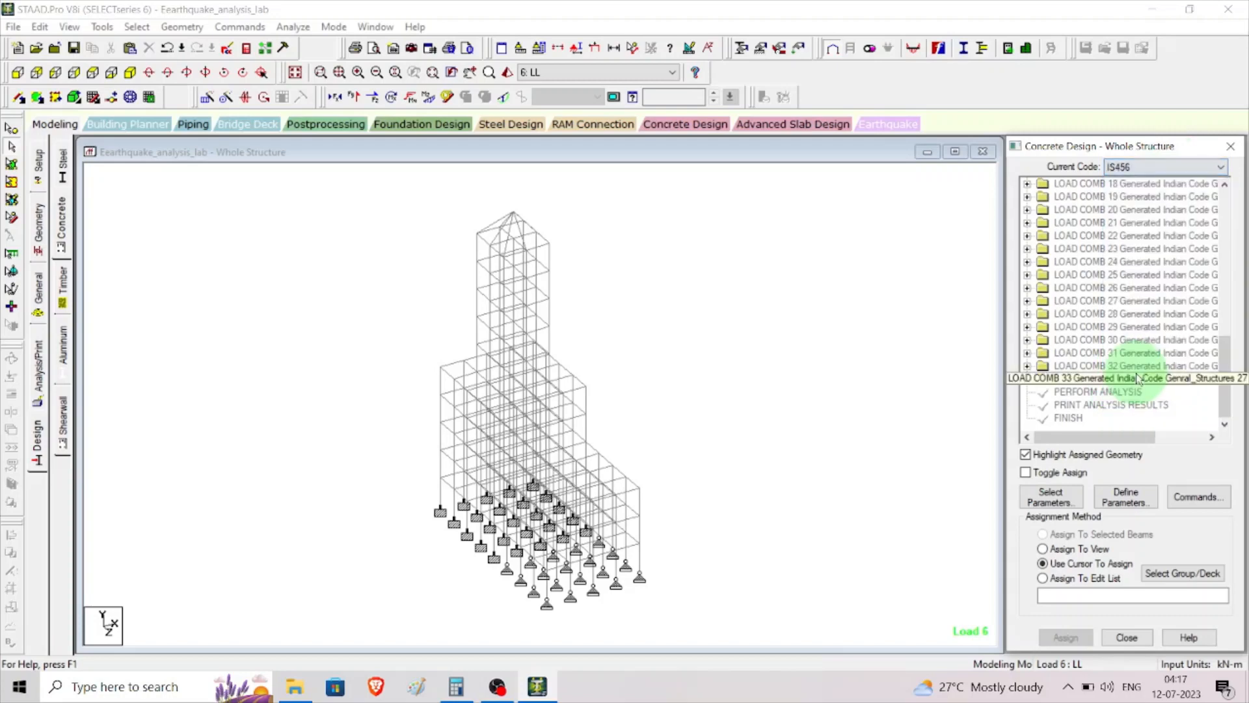
Step: Limit the selected concrete design parameters to Fc (compressive strength of concrete) and Fymain (main reinforcement yield strength)
left_click(1067, 504)
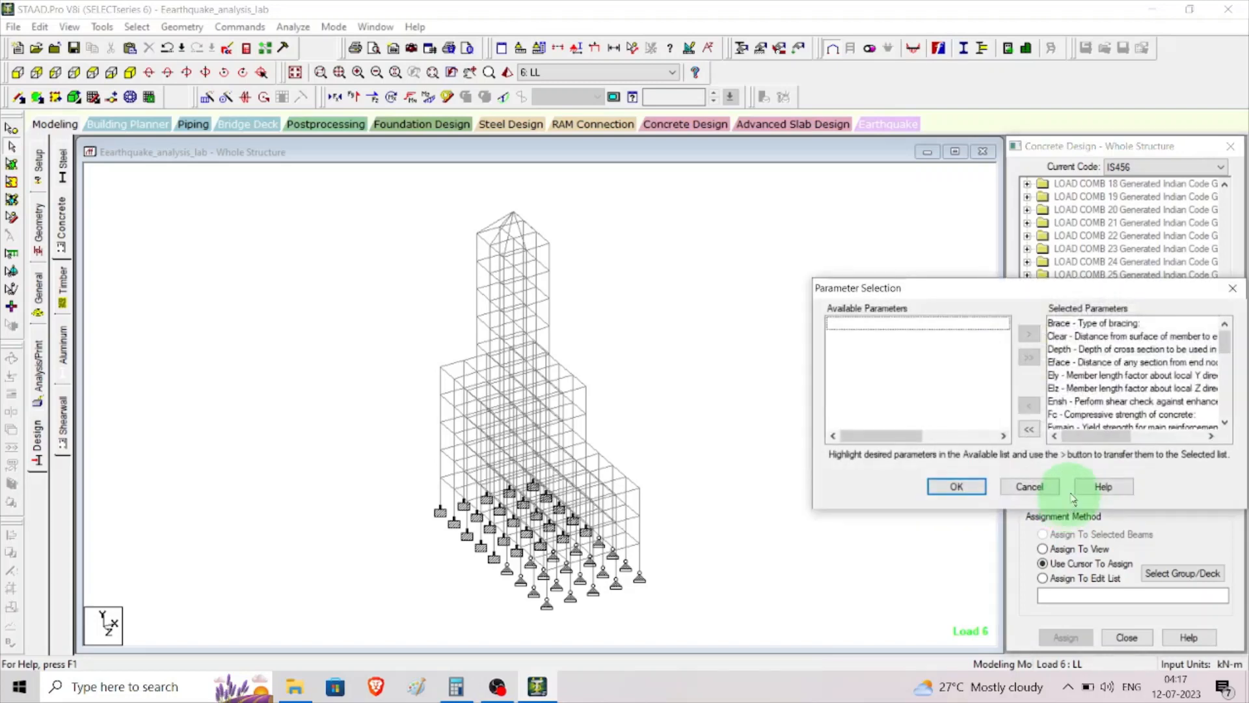
left_click(1030, 430)
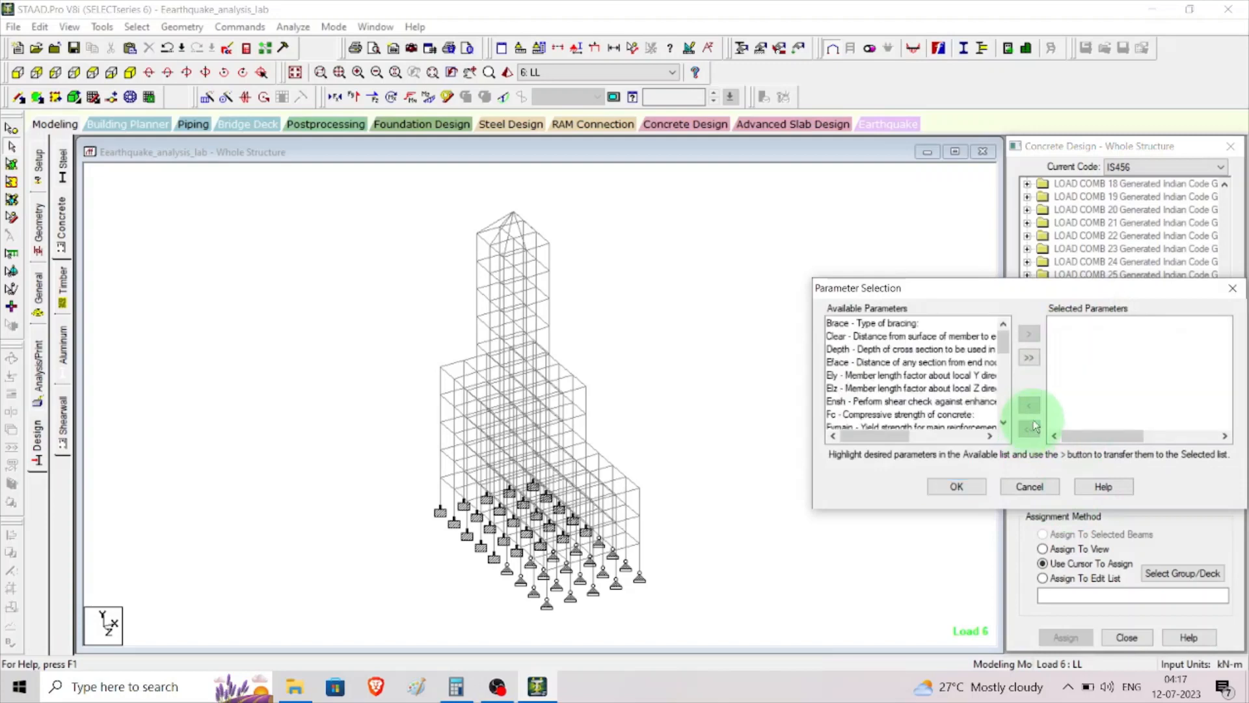
double_click(880, 415)
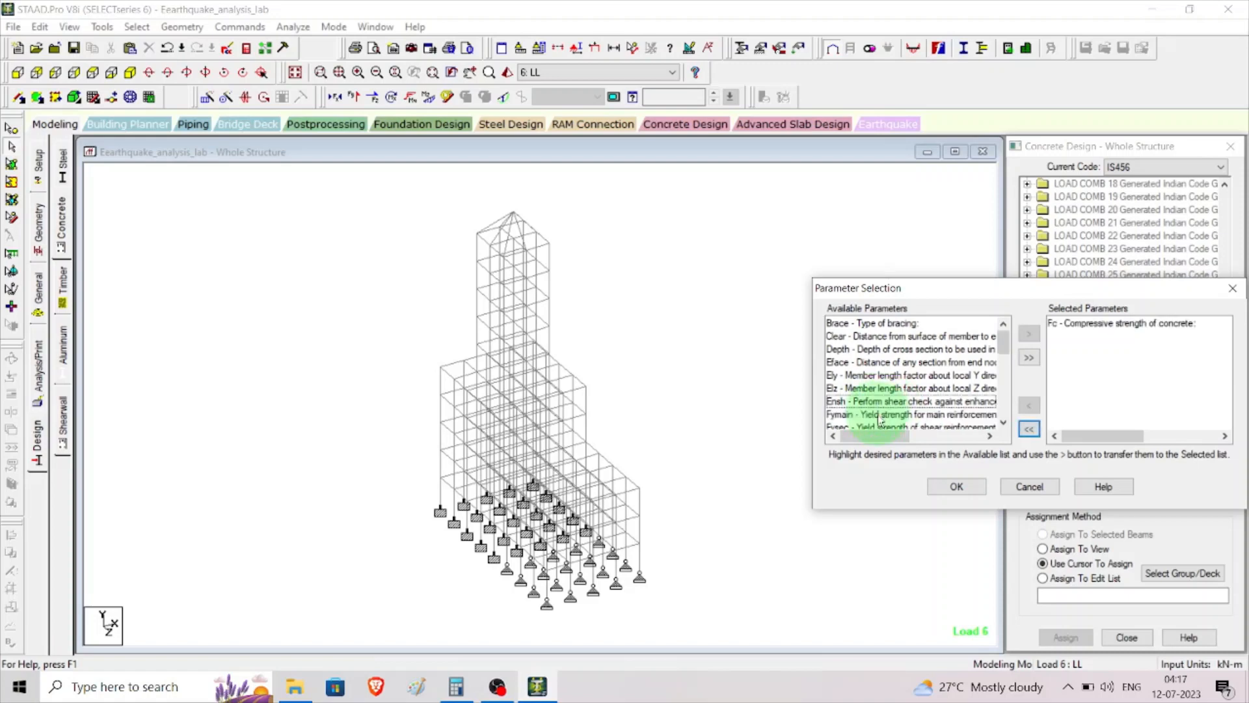
double_click(880, 415)
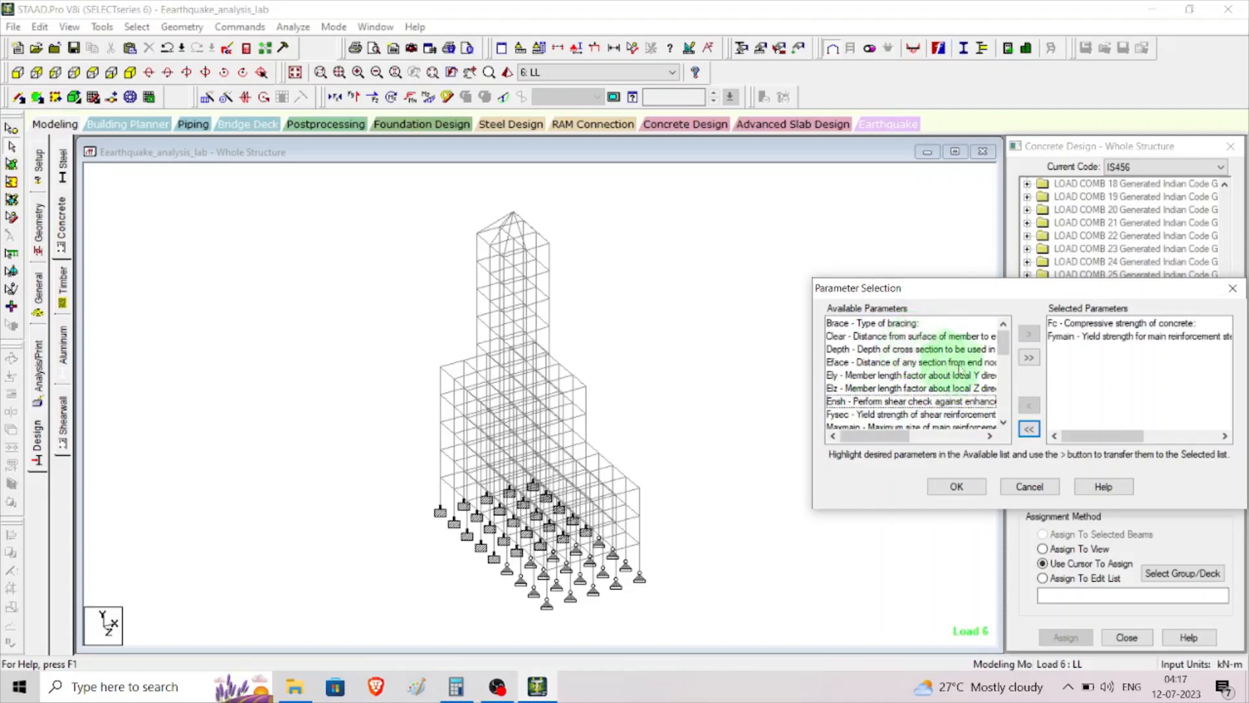
left_click(970, 488)
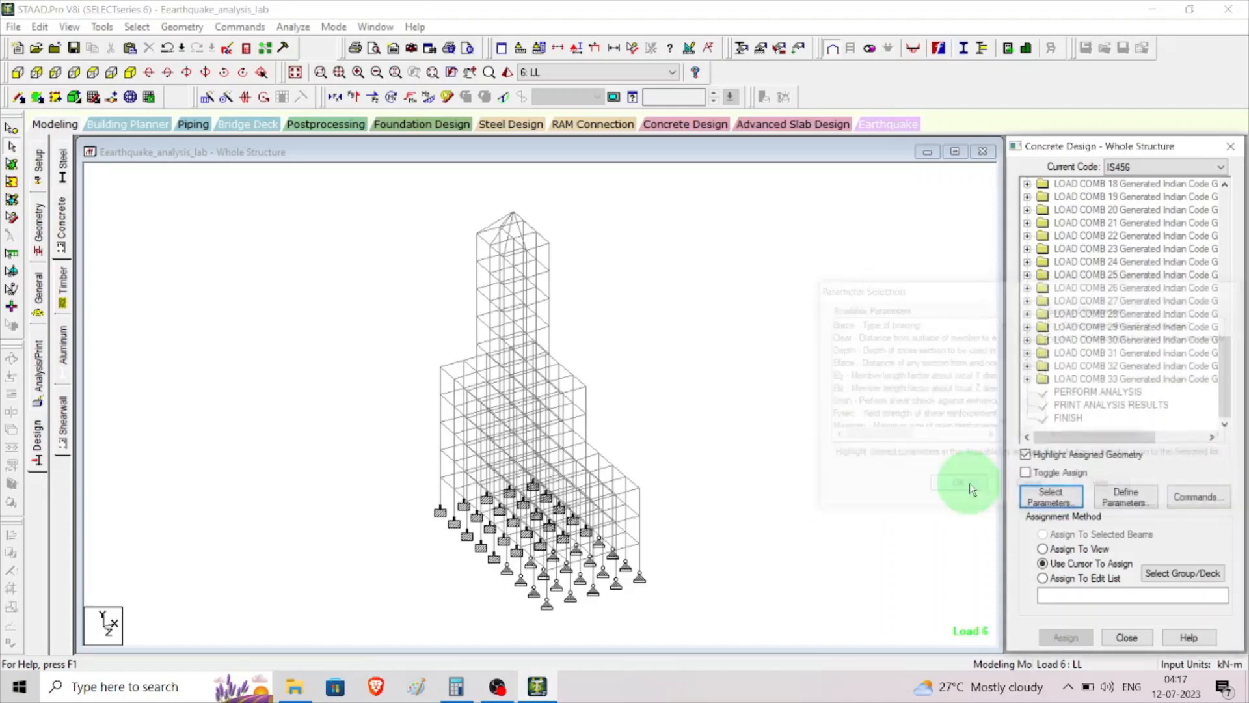
Step: Define the FC design parameter with a concrete compressive strength of 30000 kN/m2 and add it
left_click(1142, 504)
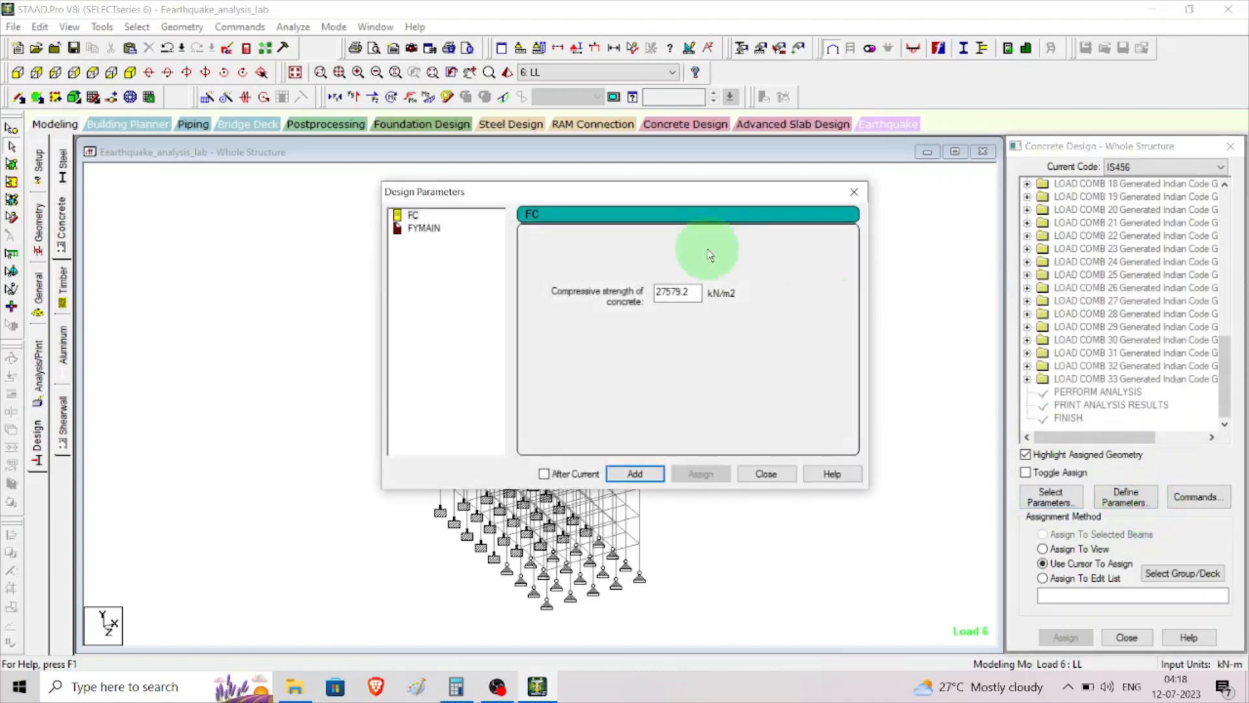
left_click_drag(696, 293, 591, 288)
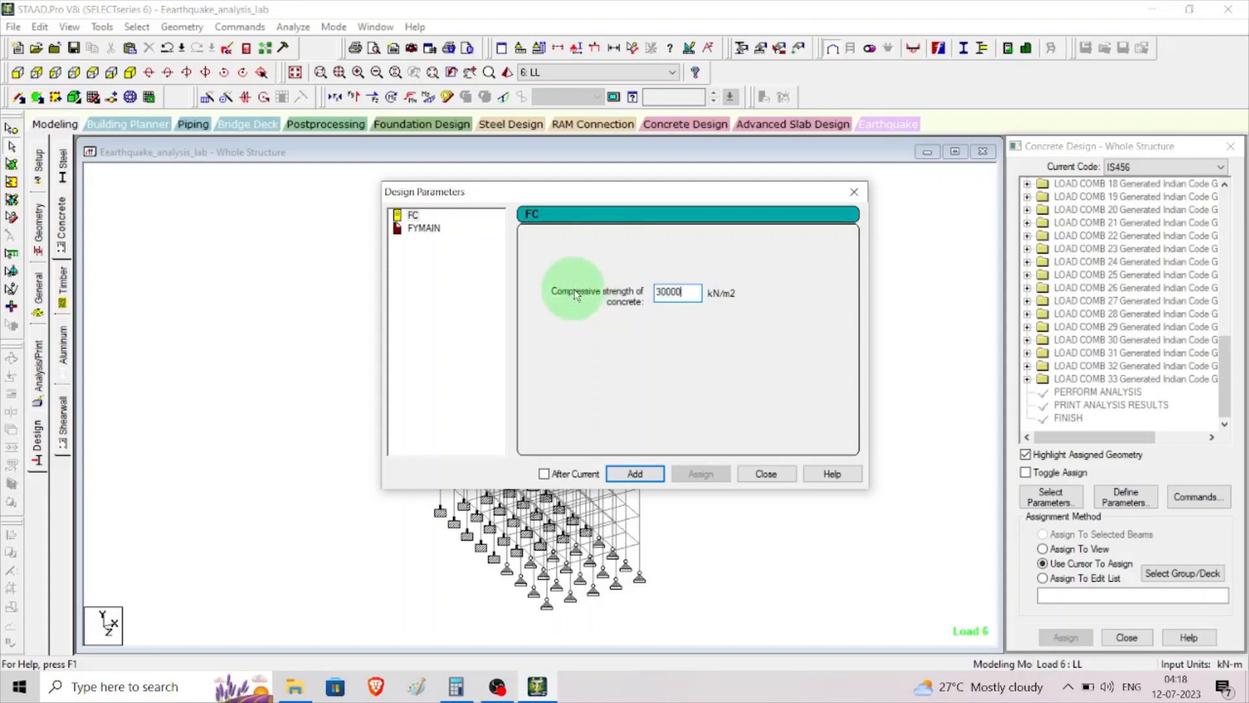
left_click(660, 476)
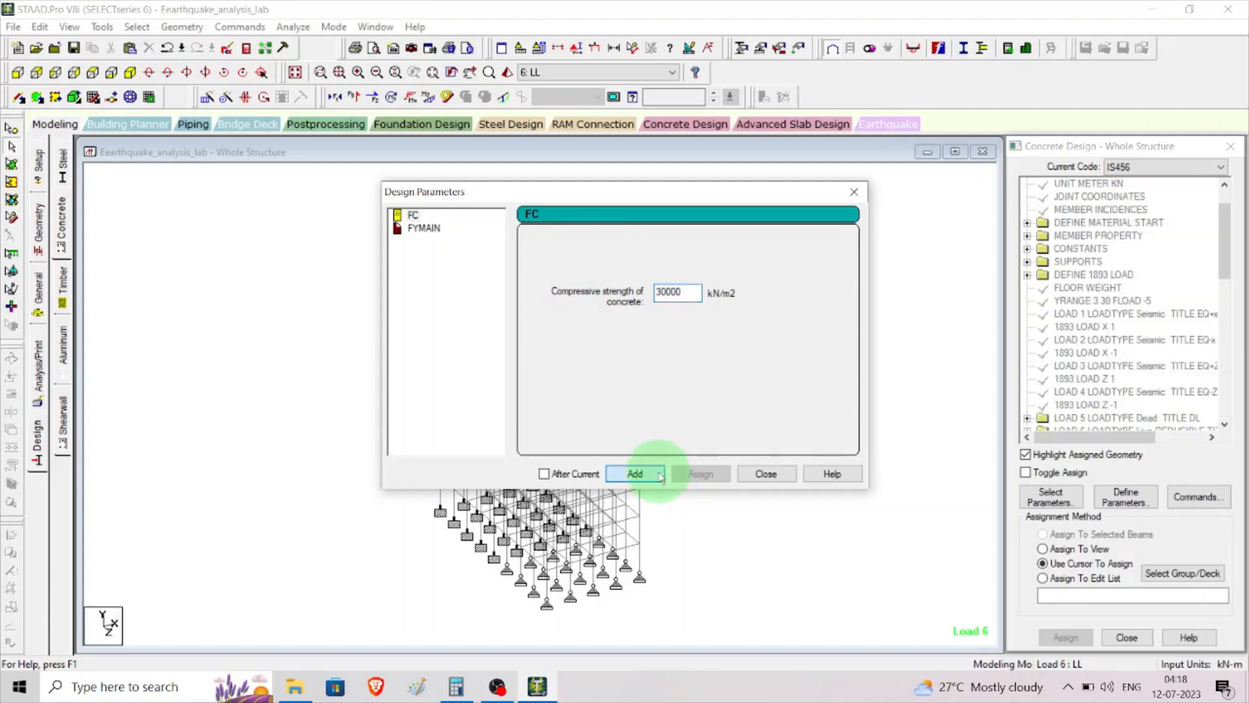
Step: Define the FYMAIN design parameter with a main reinforcement yield strength of 550000 kN/m2, add it and close the parameter definition
left_click(424, 229)
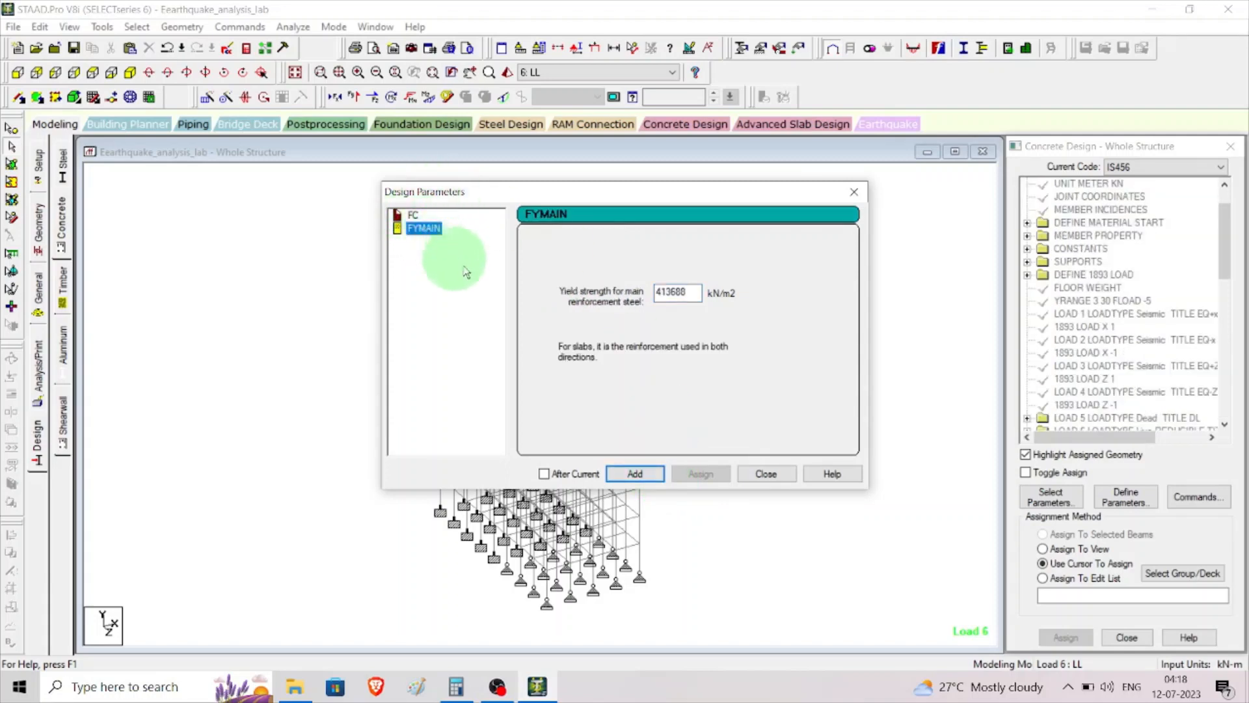
left_click_drag(689, 291, 585, 294)
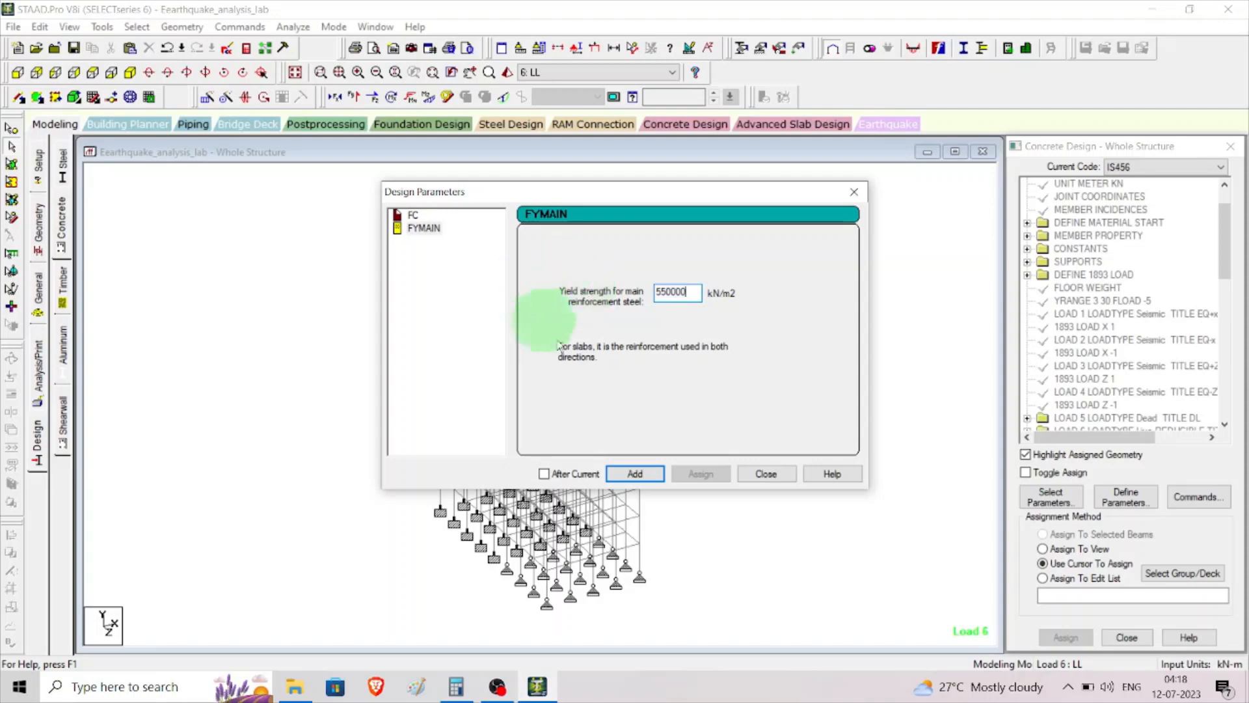
left_click(642, 474)
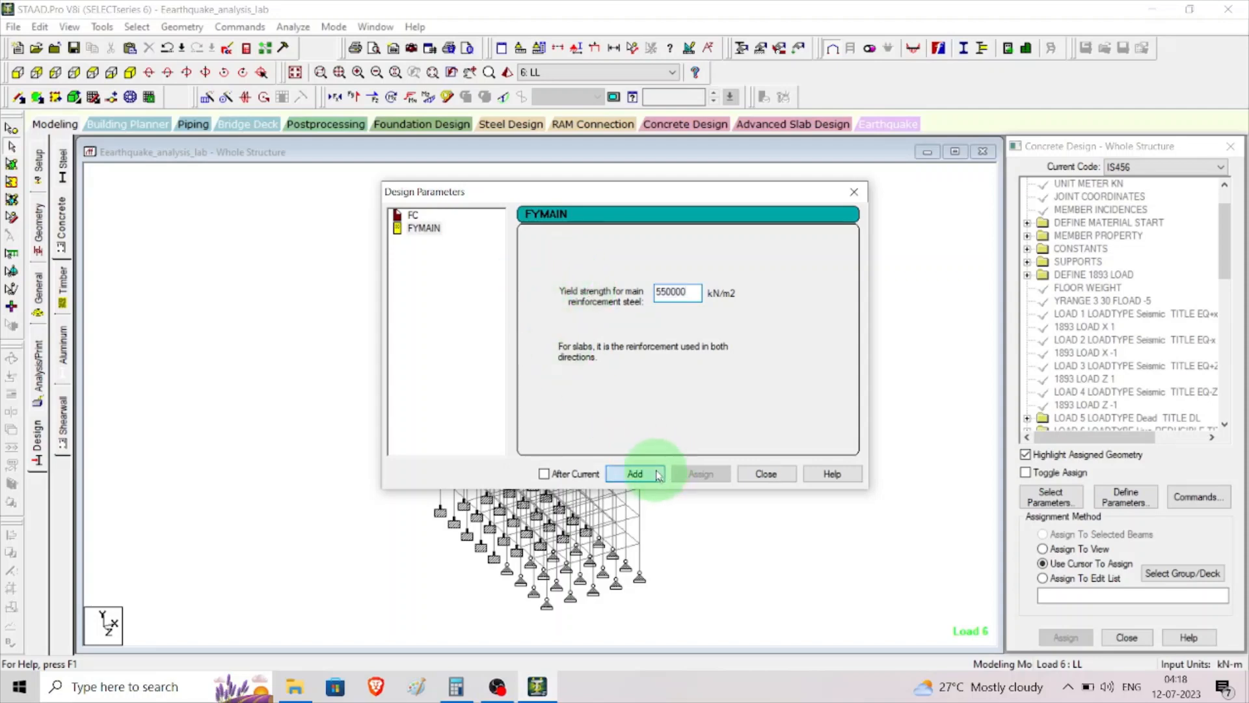
left_click(766, 474)
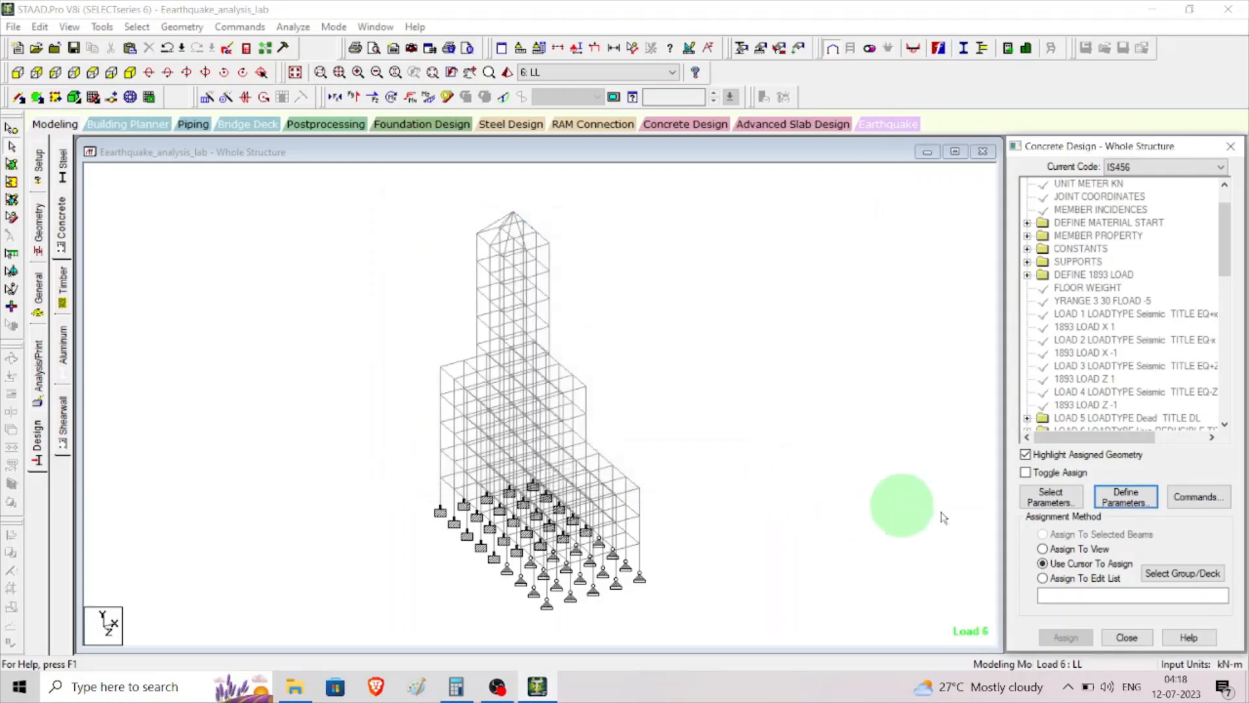
Step: Assign the FC 30000 parameter to all members of the frame using Assign To View
left_click_drag(1220, 256, 1222, 416)
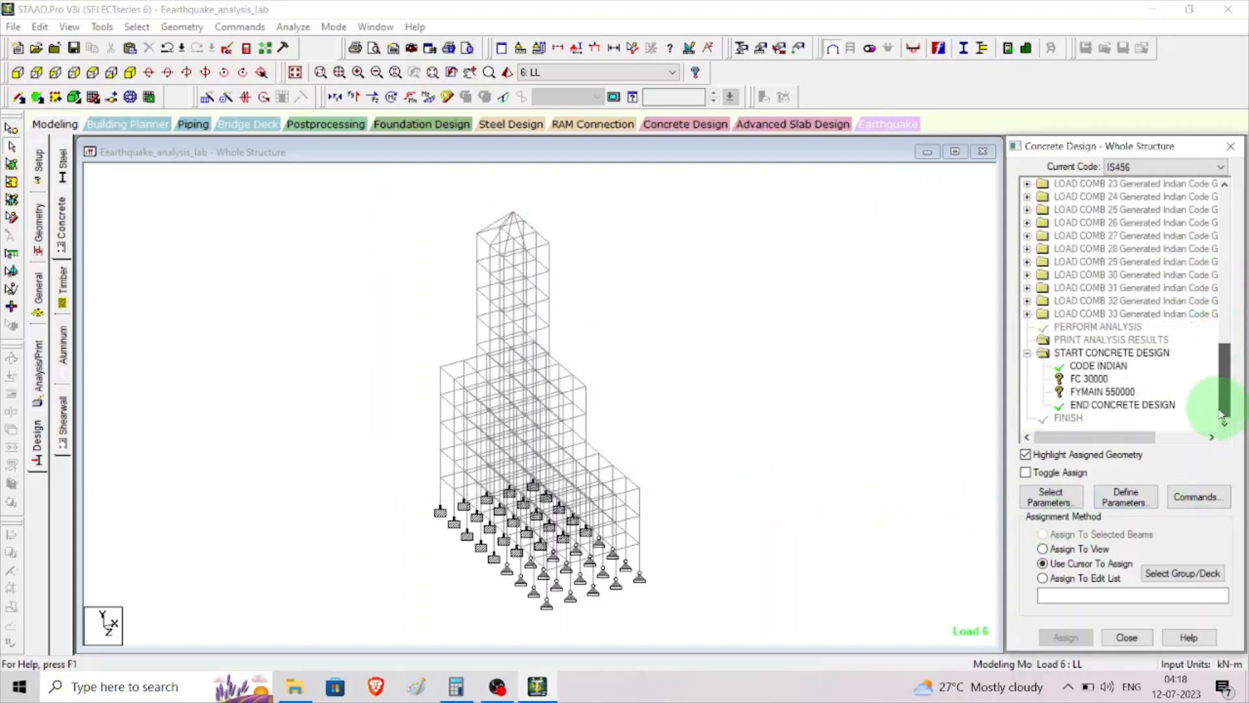
left_click(1099, 379)
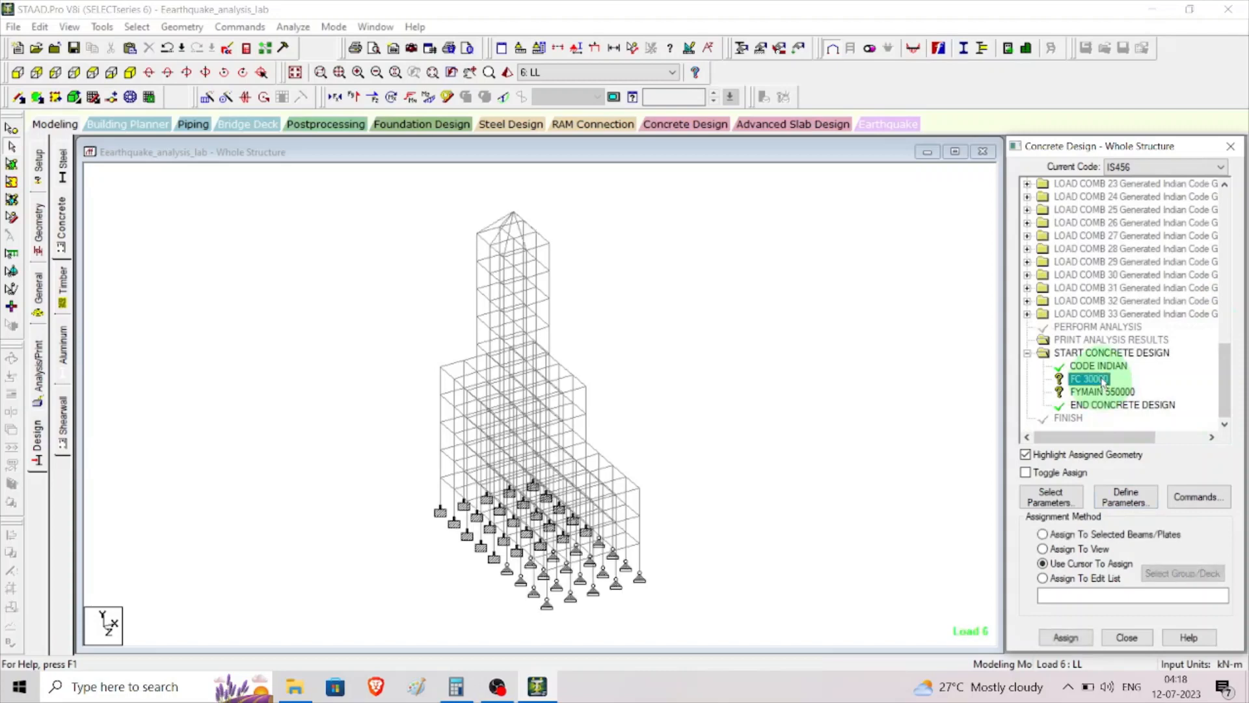
left_click(1080, 550)
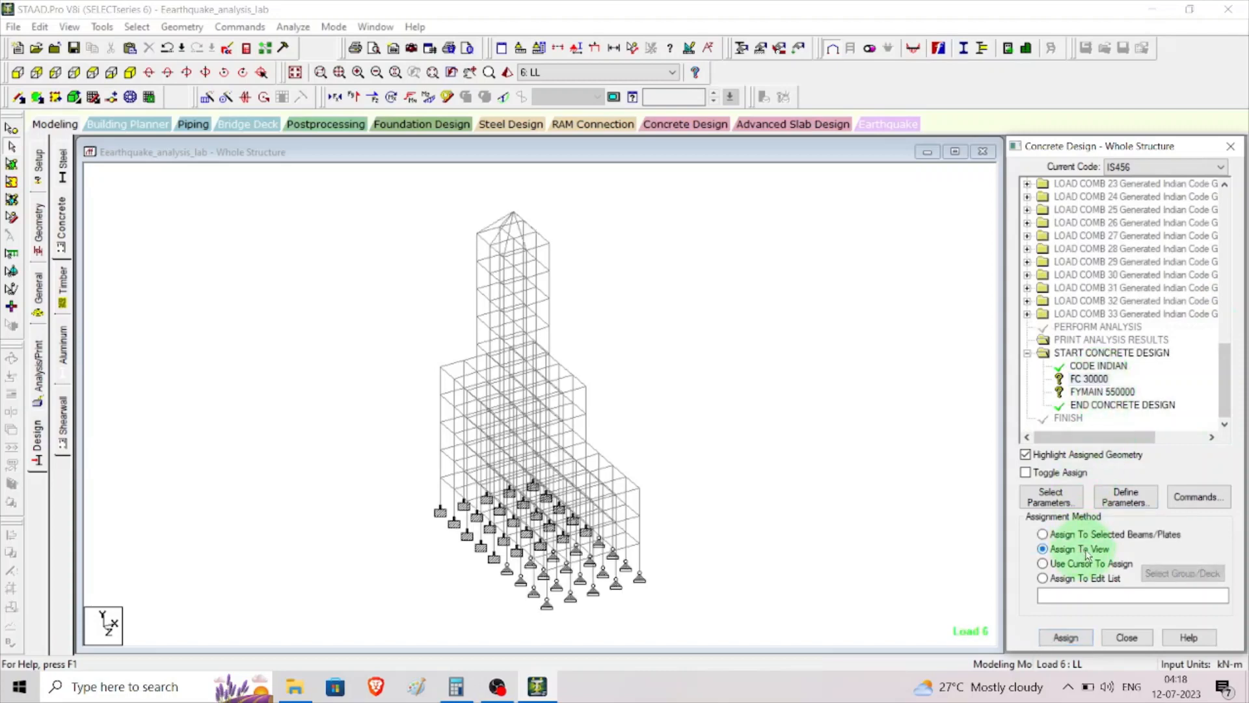
left_click(1067, 638)
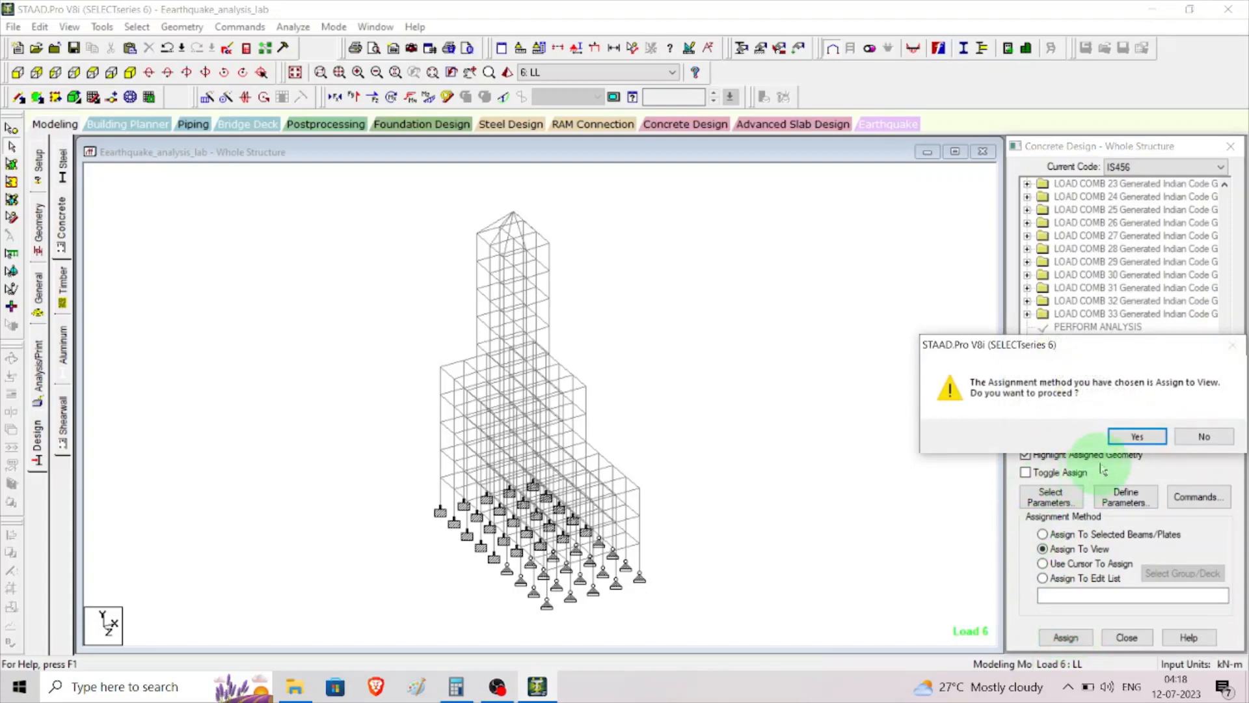
left_click(1130, 435)
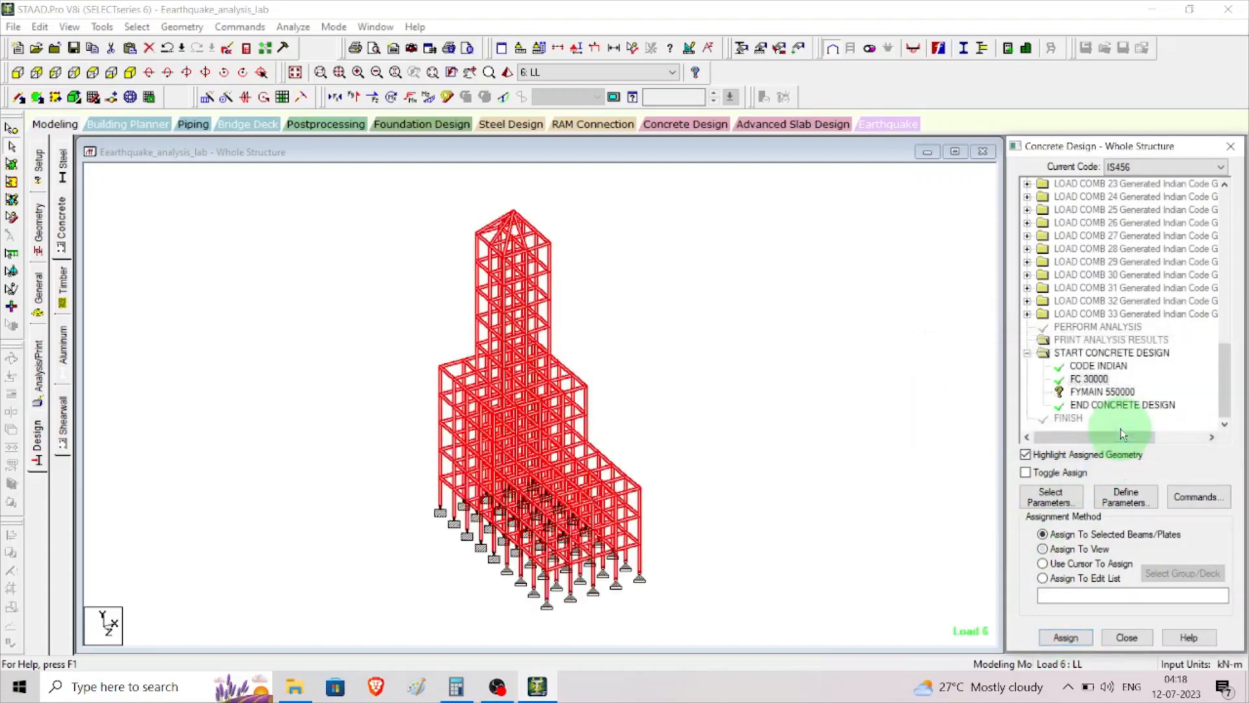
Step: Assign the FYMAIN 550000 parameter to all members of the frame using Assign To View
left_click(1106, 393)
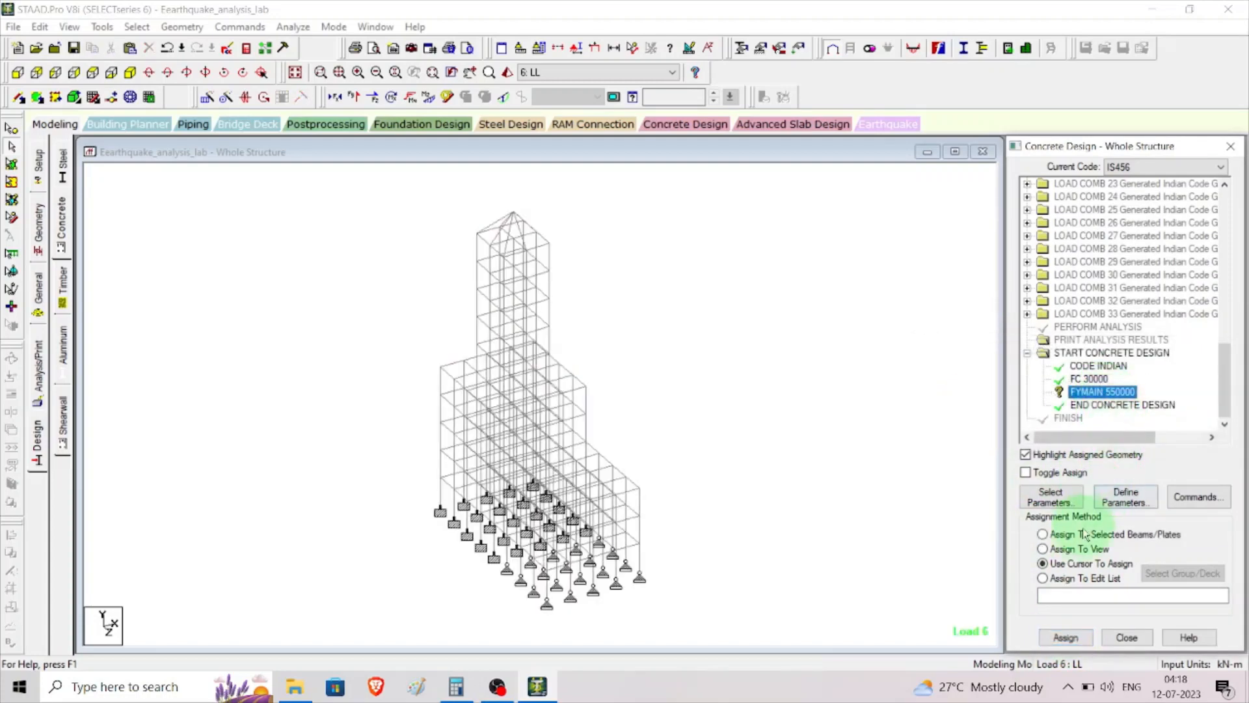
left_click(1102, 549)
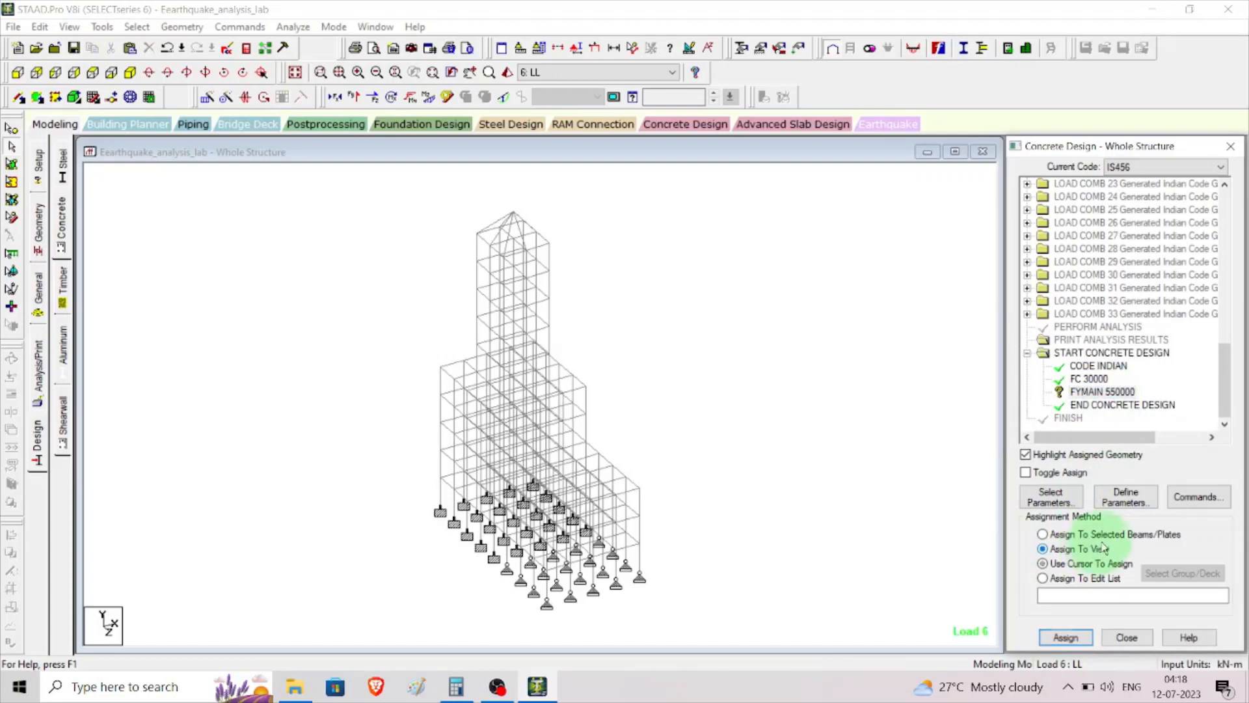
left_click(1065, 637)
left_click(1138, 437)
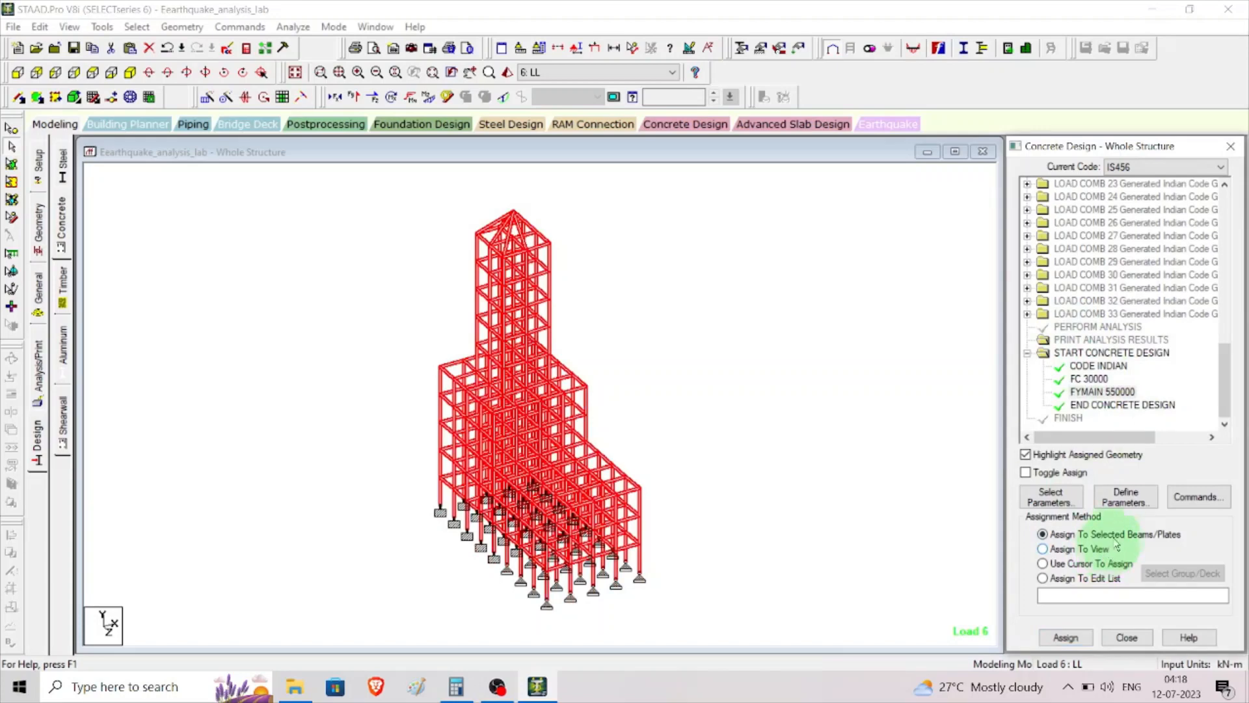
Step: Add the DESIGN BEAM, DESIGN COLUMN and TAKE OFF design commands to the concrete design and close the command definition
left_click(1199, 498)
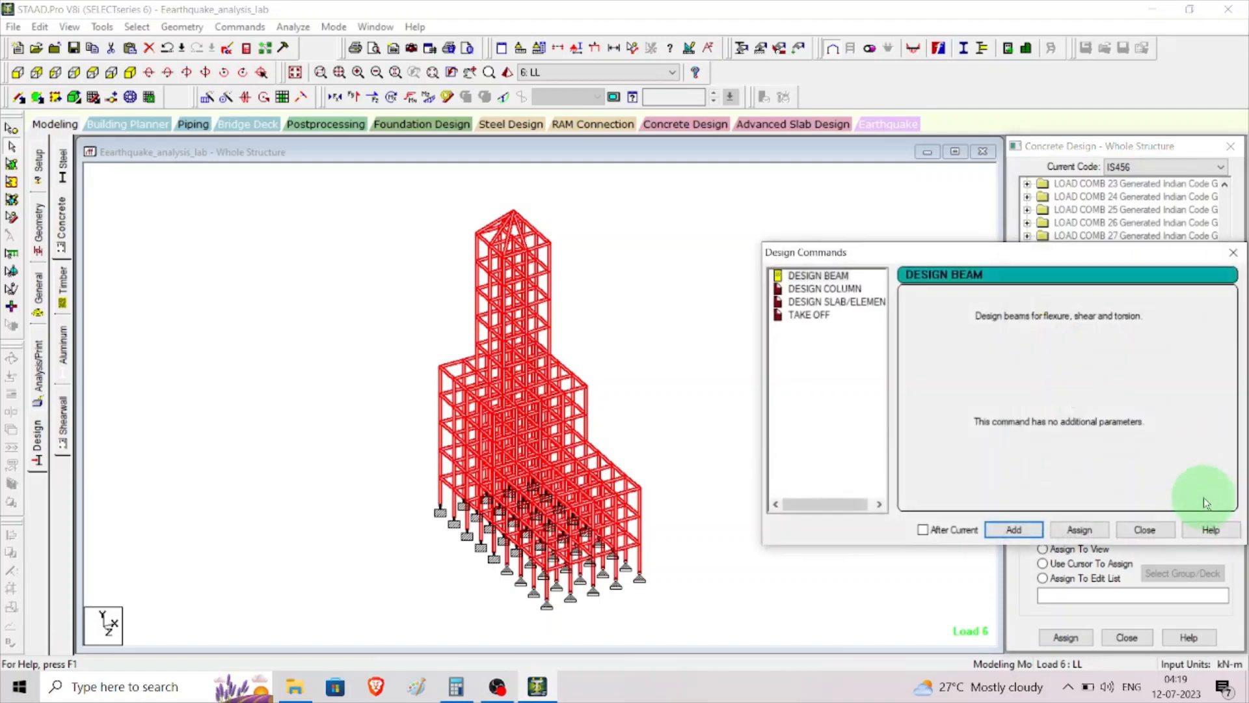
left_click(818, 275)
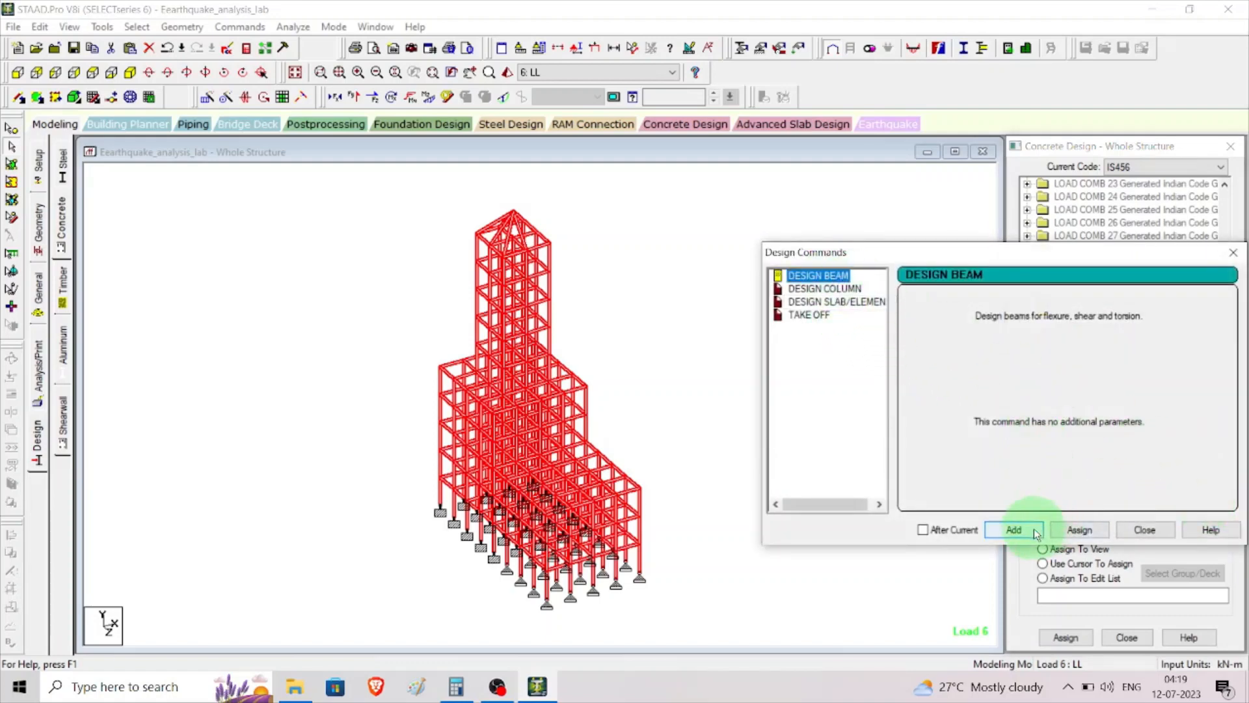
left_click(1014, 530)
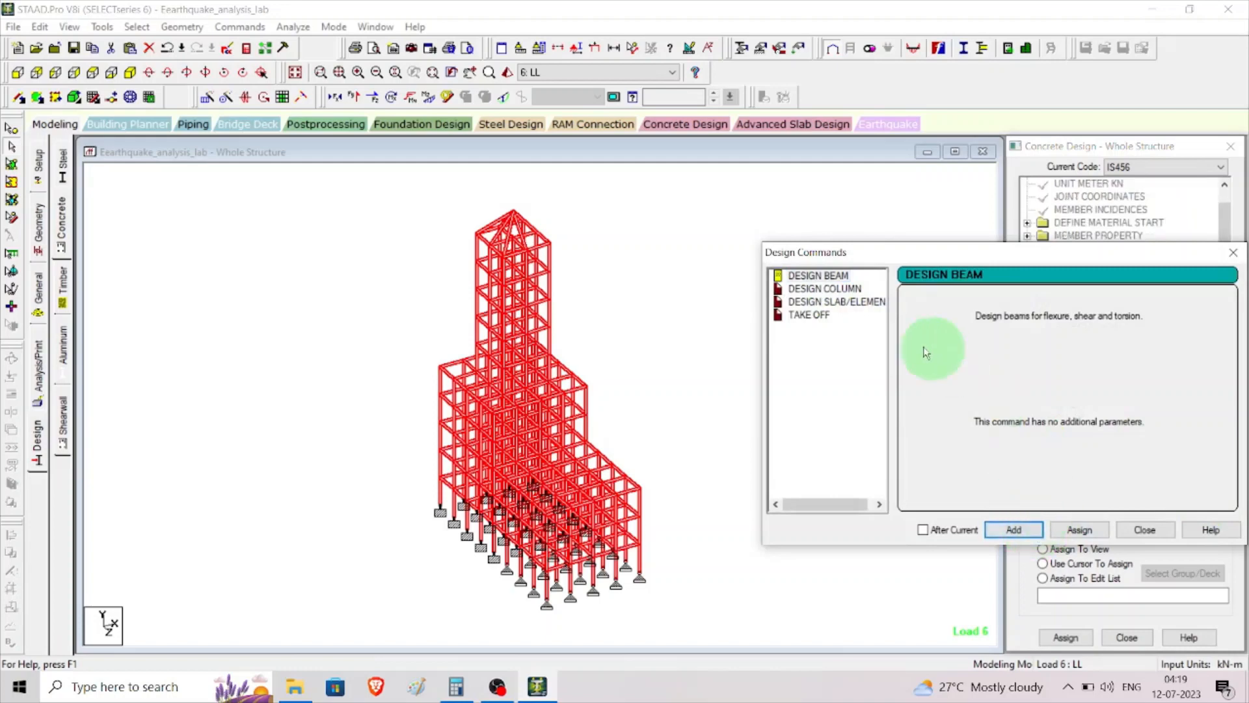
left_click(824, 290)
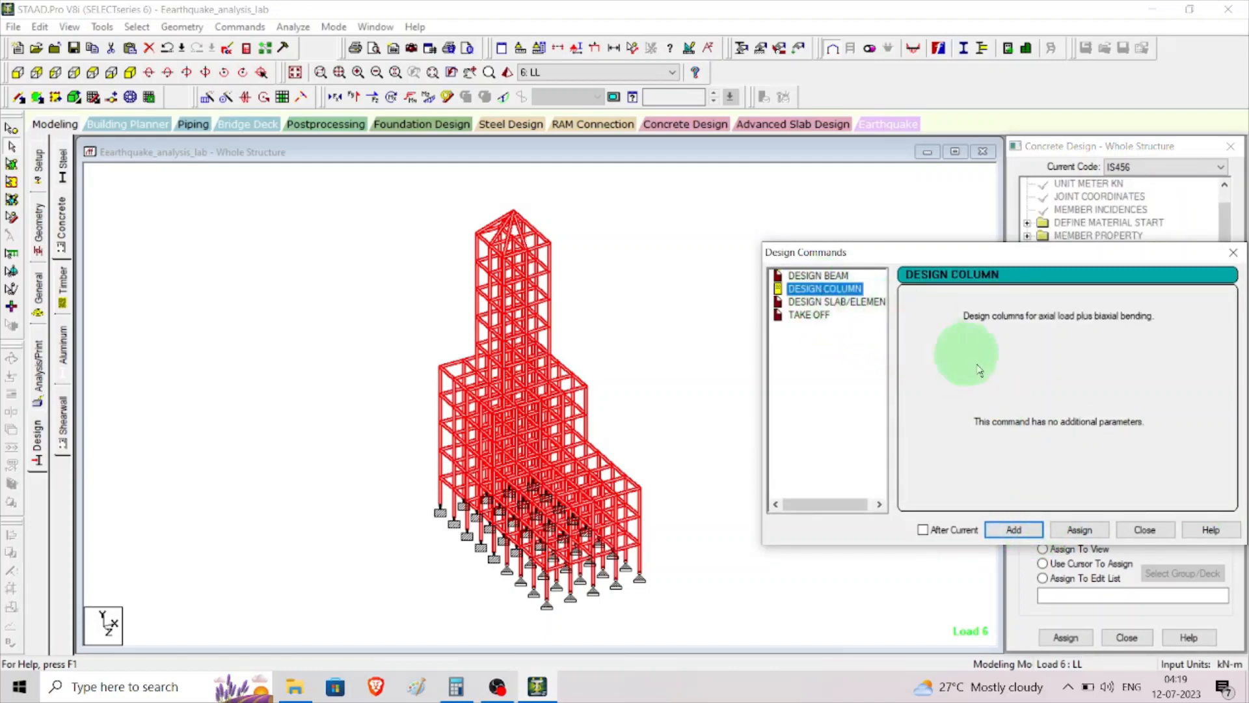
left_click(1033, 530)
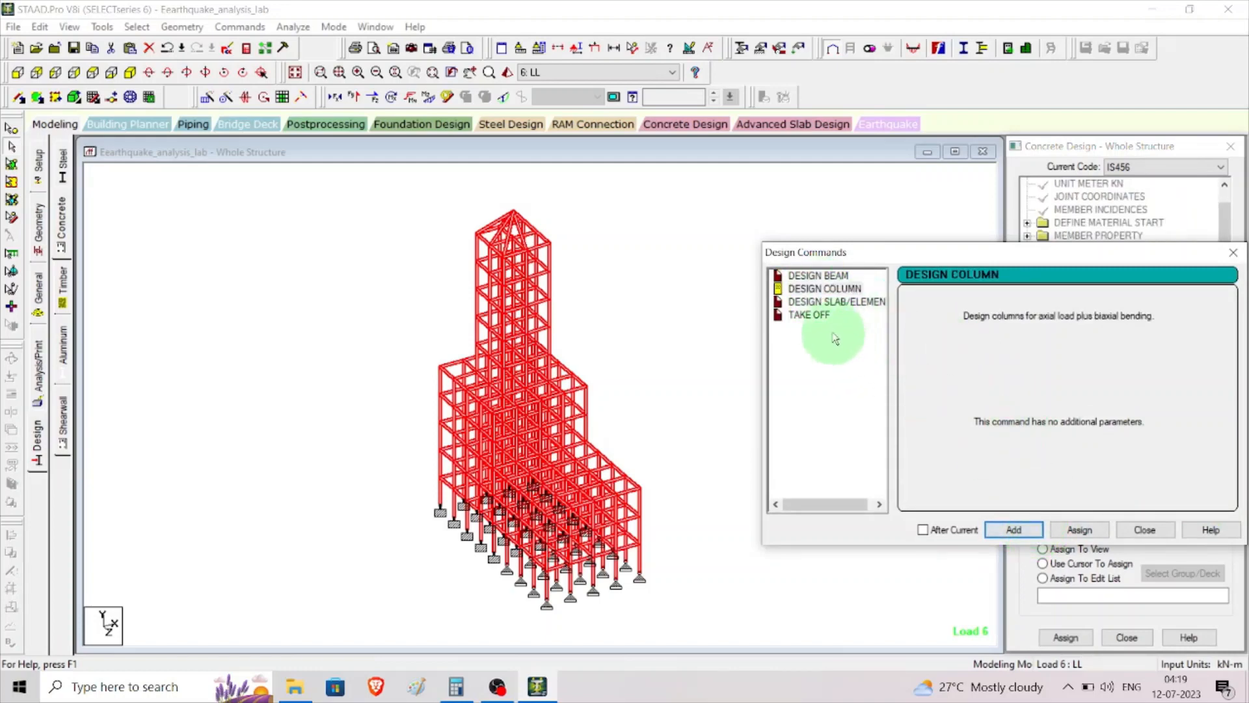
left_click(809, 315)
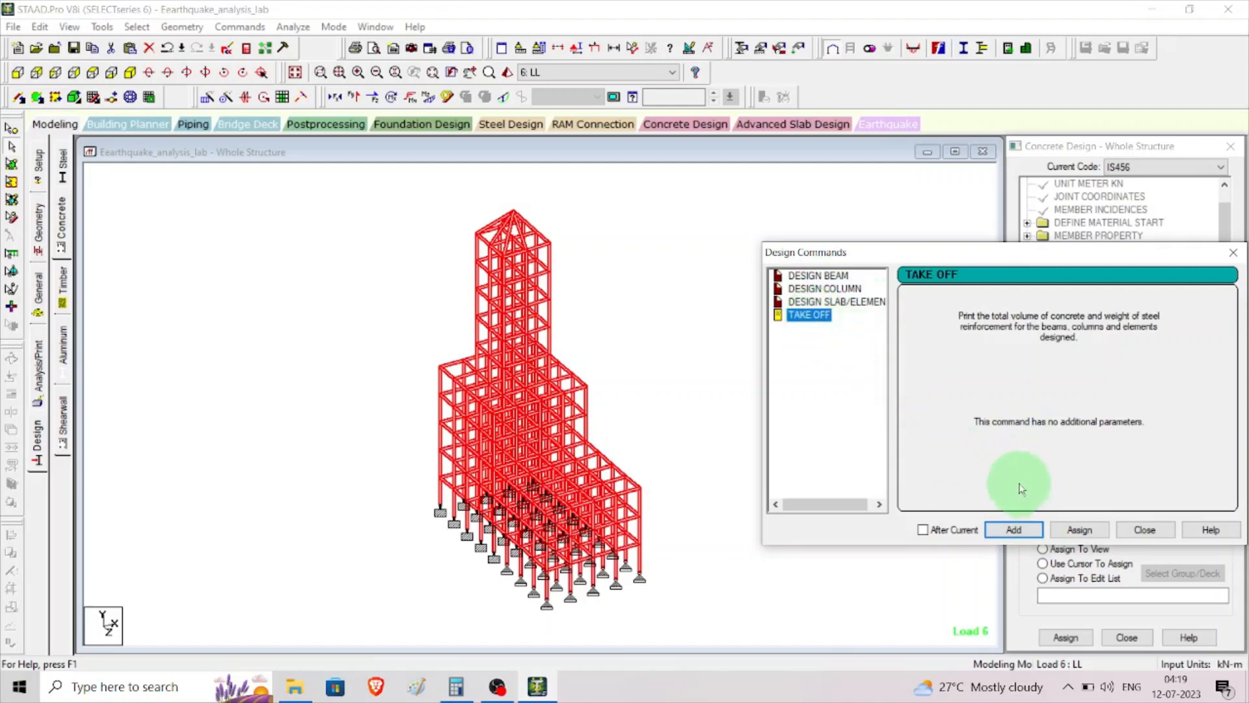
left_click(1015, 530)
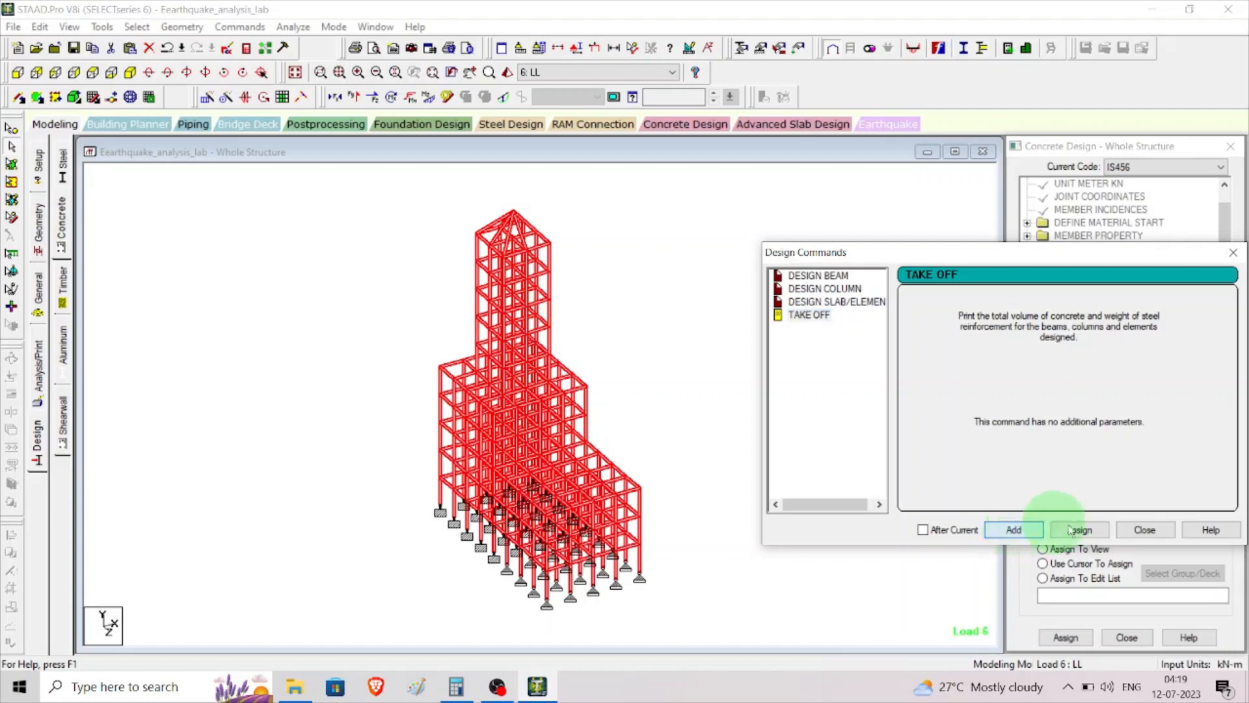
left_click(1145, 530)
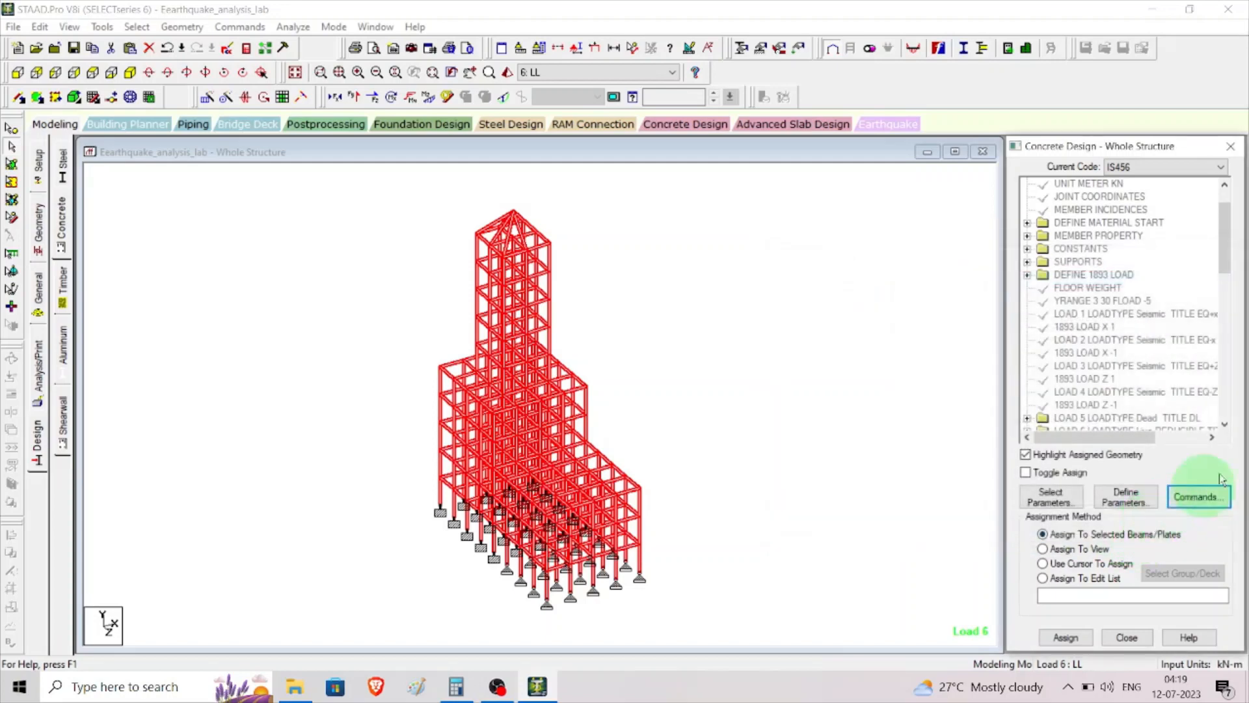
Step: Assign the DESIGN BEAM command to all non-vertical members, selected by inverting the selection of beams parallel to Y
left_click_drag(1221, 259, 1218, 423)
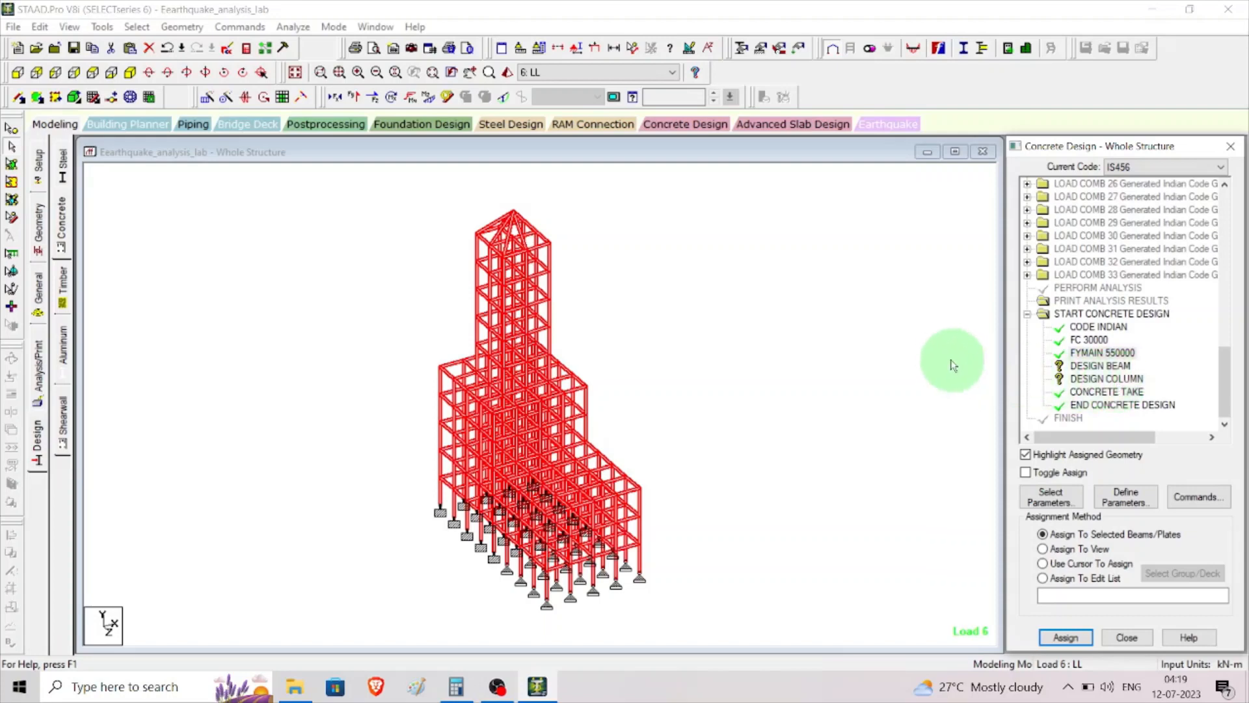
left_click(909, 341)
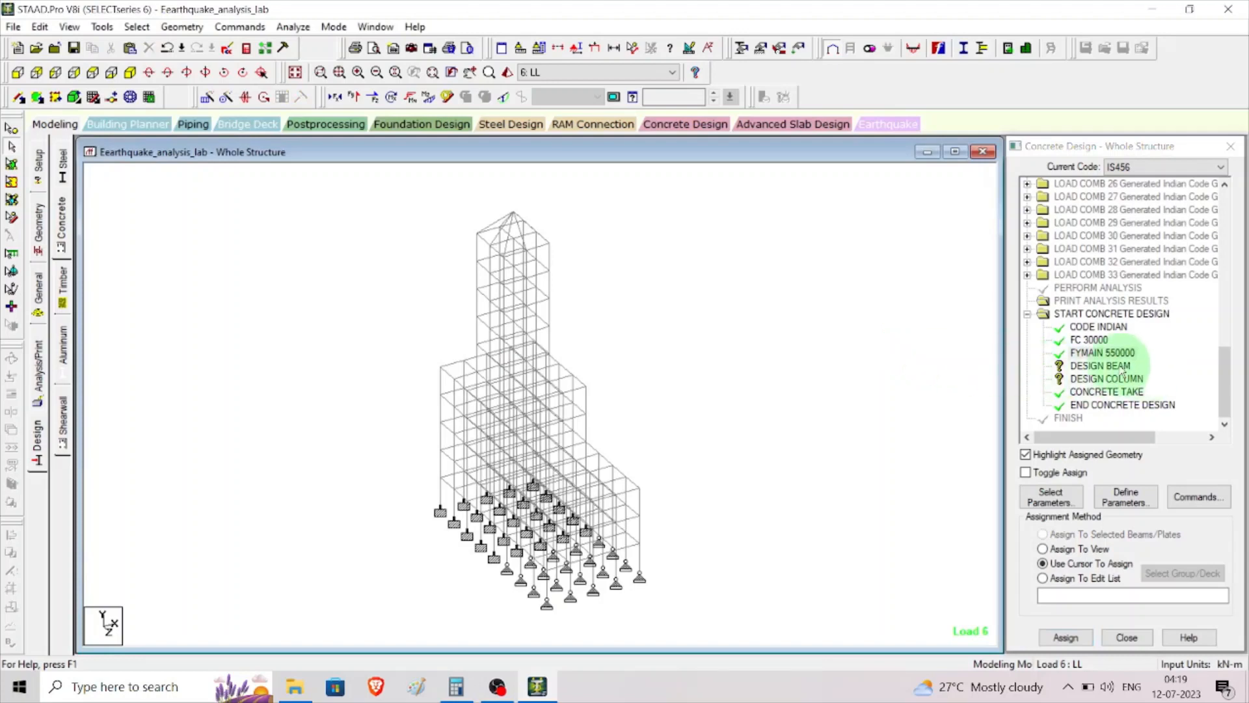
left_click(1101, 365)
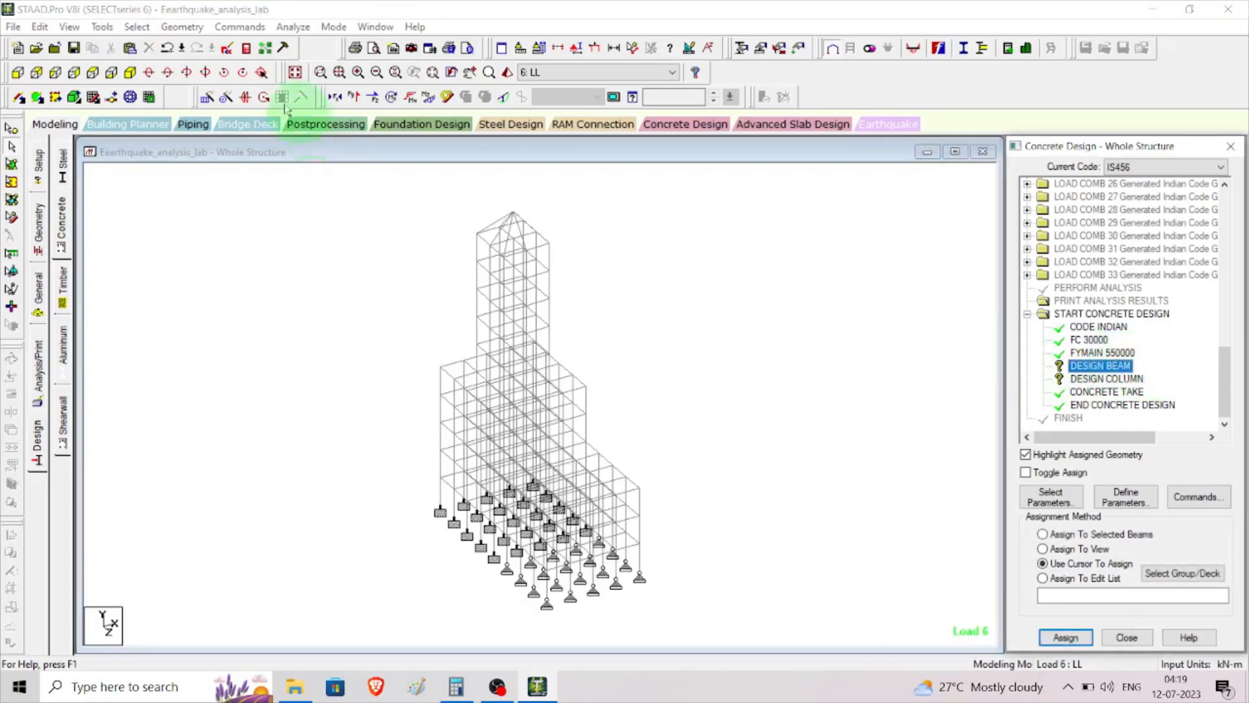
left_click(136, 26)
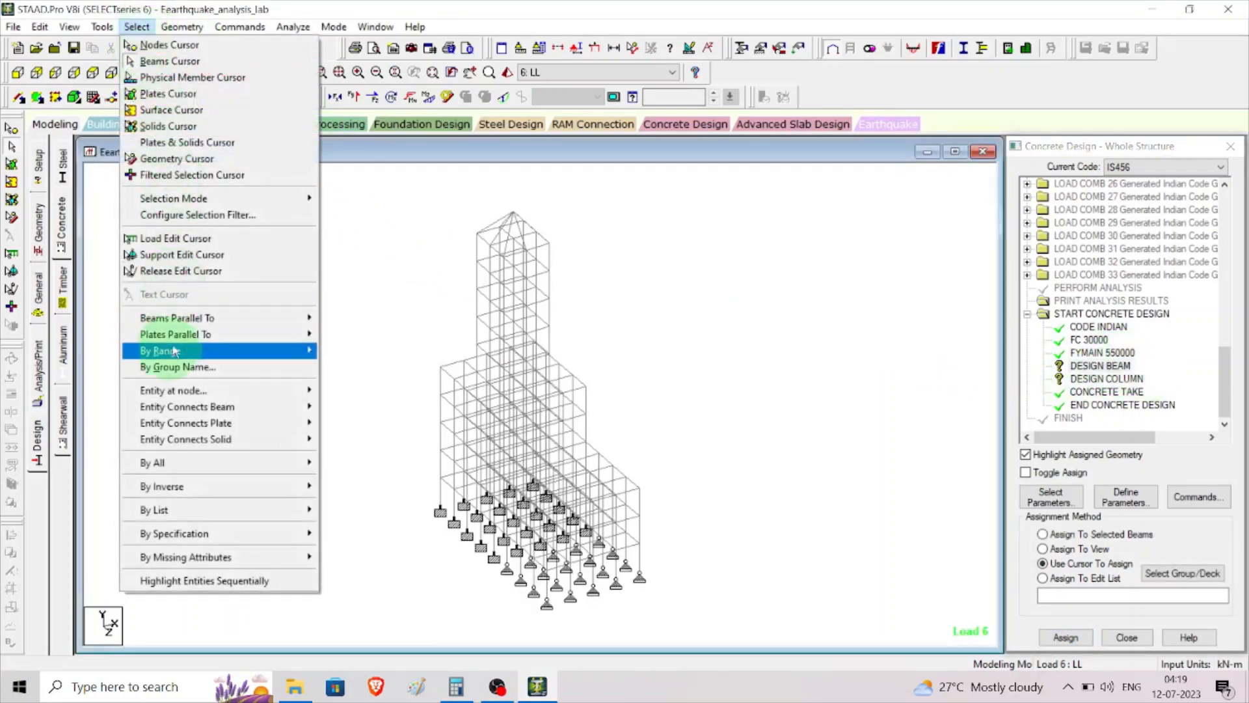
mouse_move(303, 333)
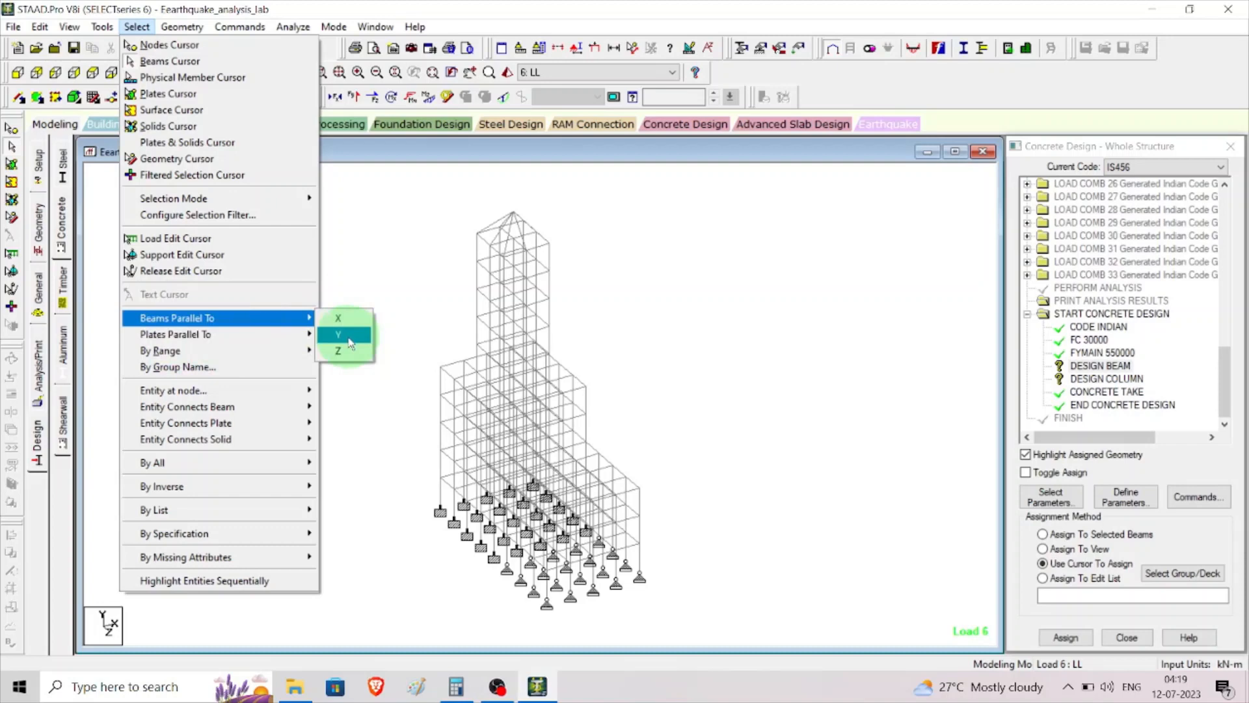
left_click(349, 343)
left_click(138, 28)
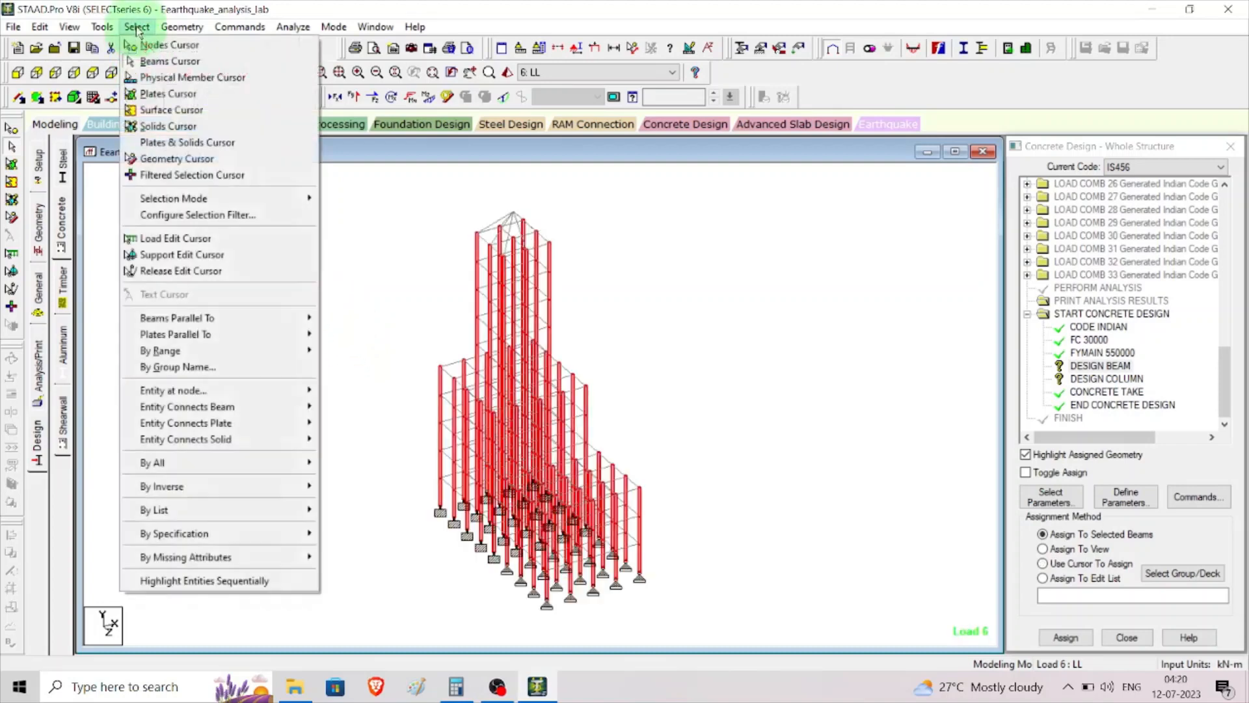
mouse_move(195, 486)
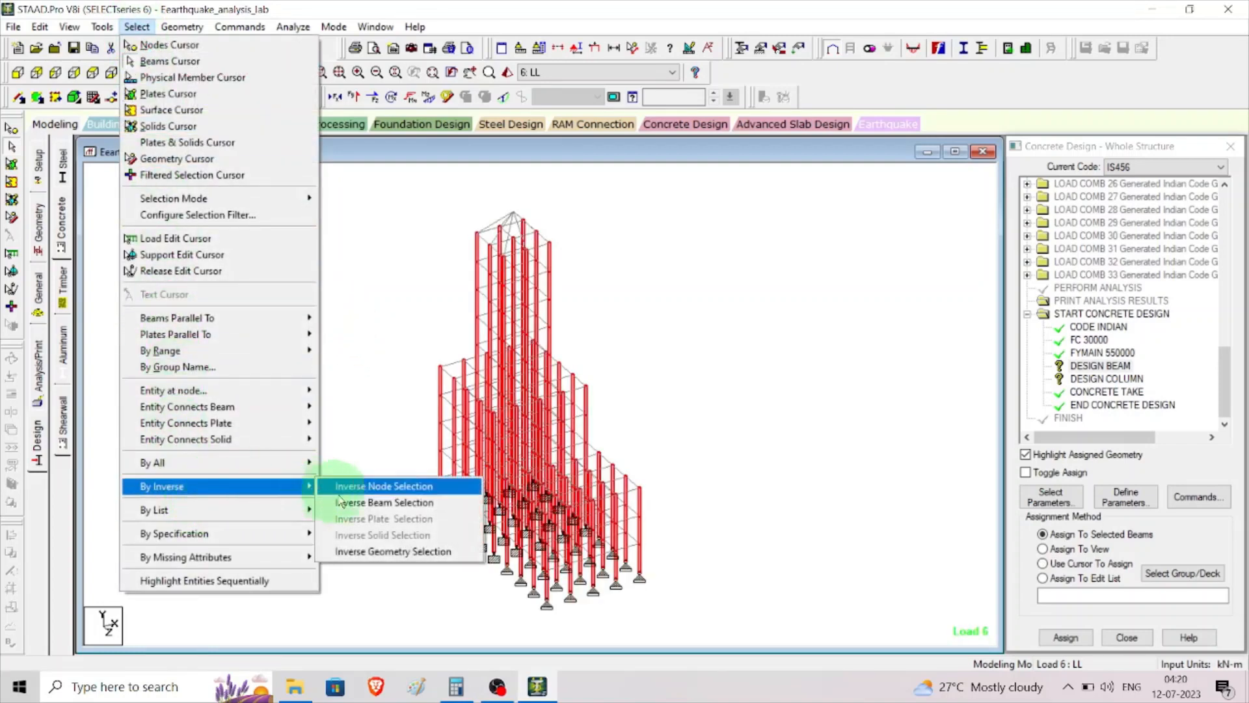
left_click(358, 502)
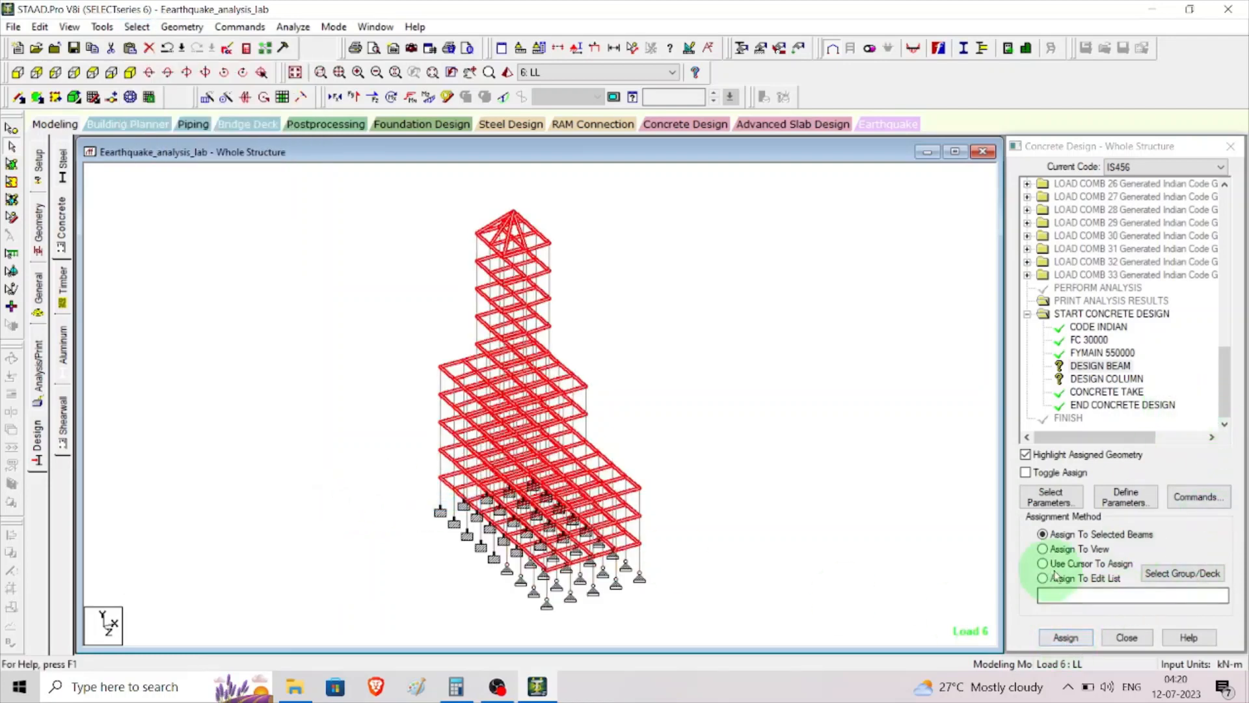
left_click(1065, 637)
left_click(1138, 440)
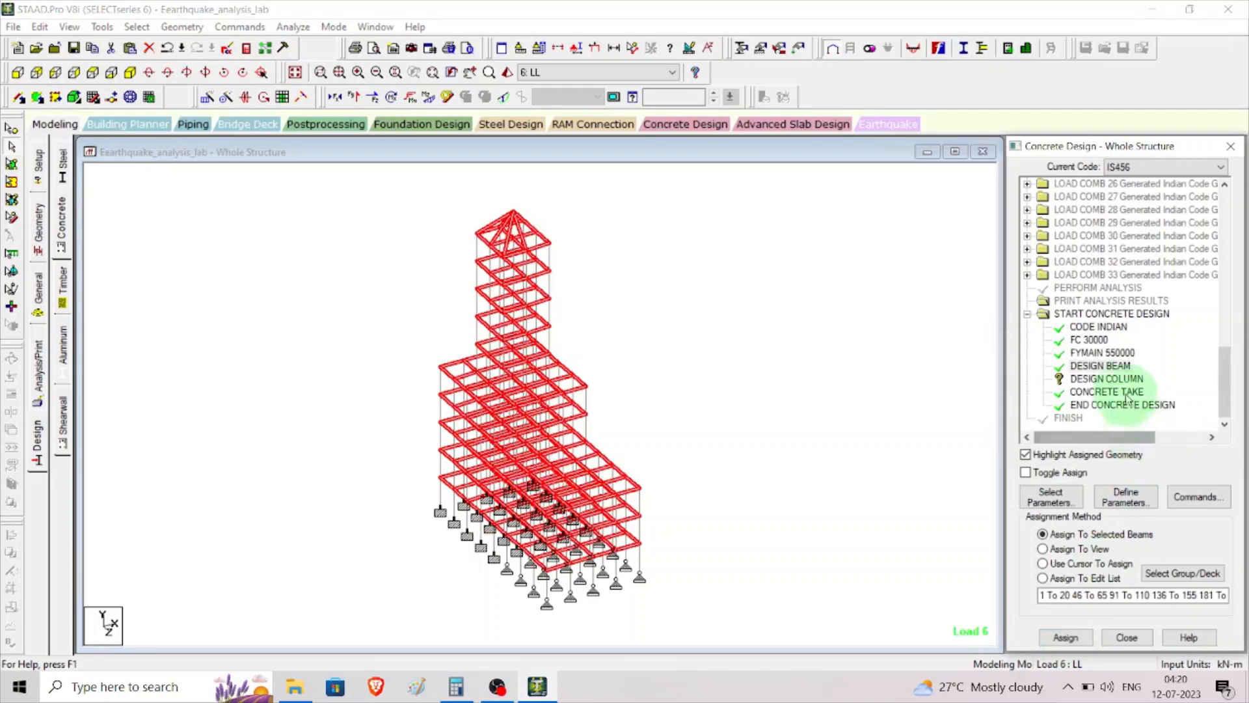
Step: Assign the DESIGN COLUMN command to all columns, selected as beams parallel to Y
left_click(1123, 378)
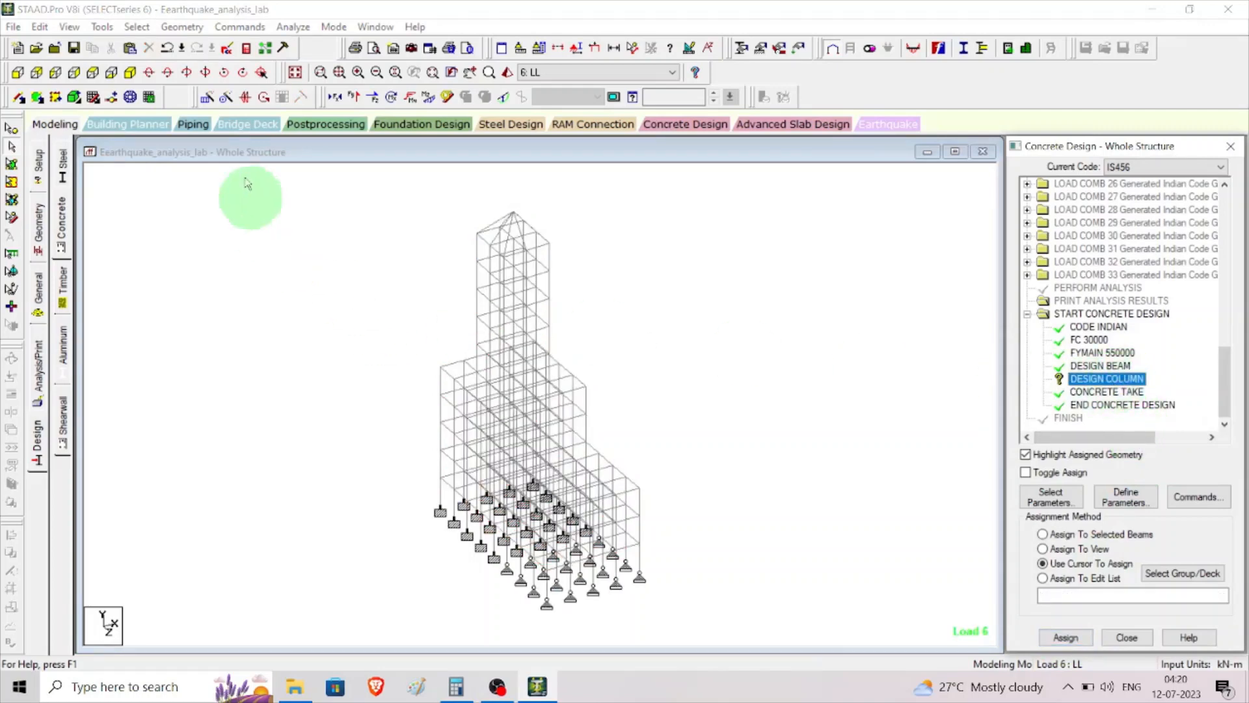
left_click(146, 28)
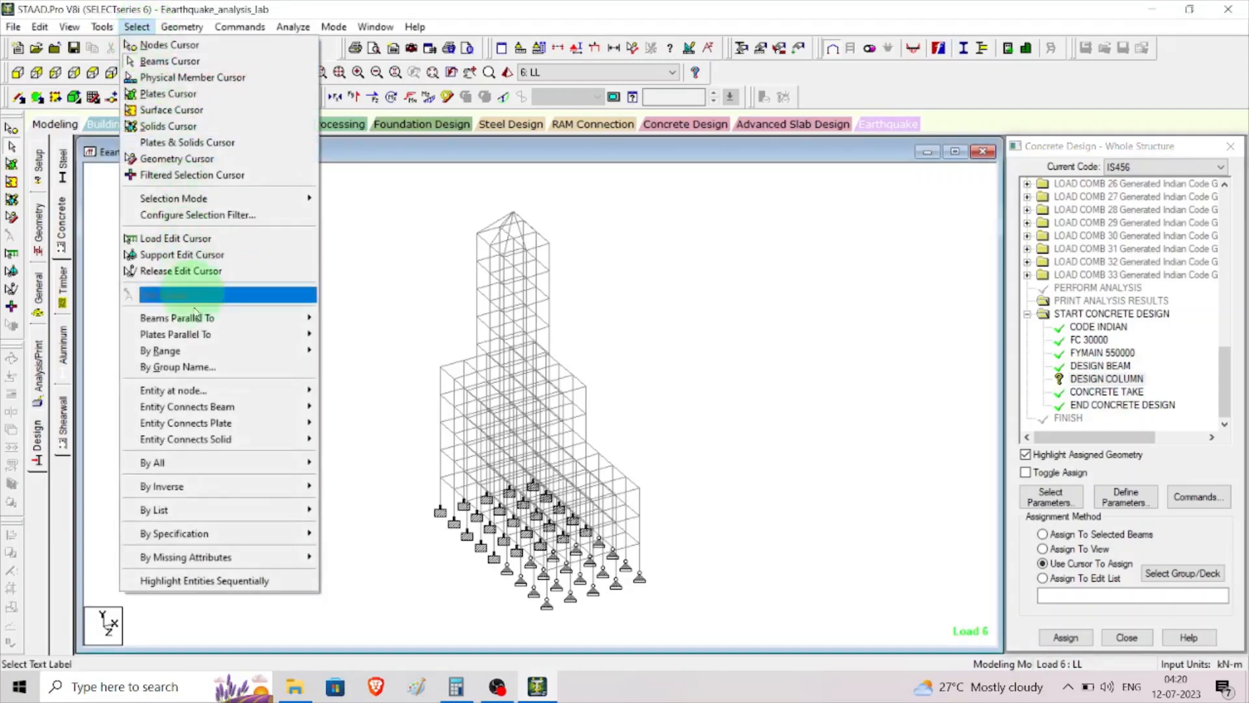
mouse_move(195, 317)
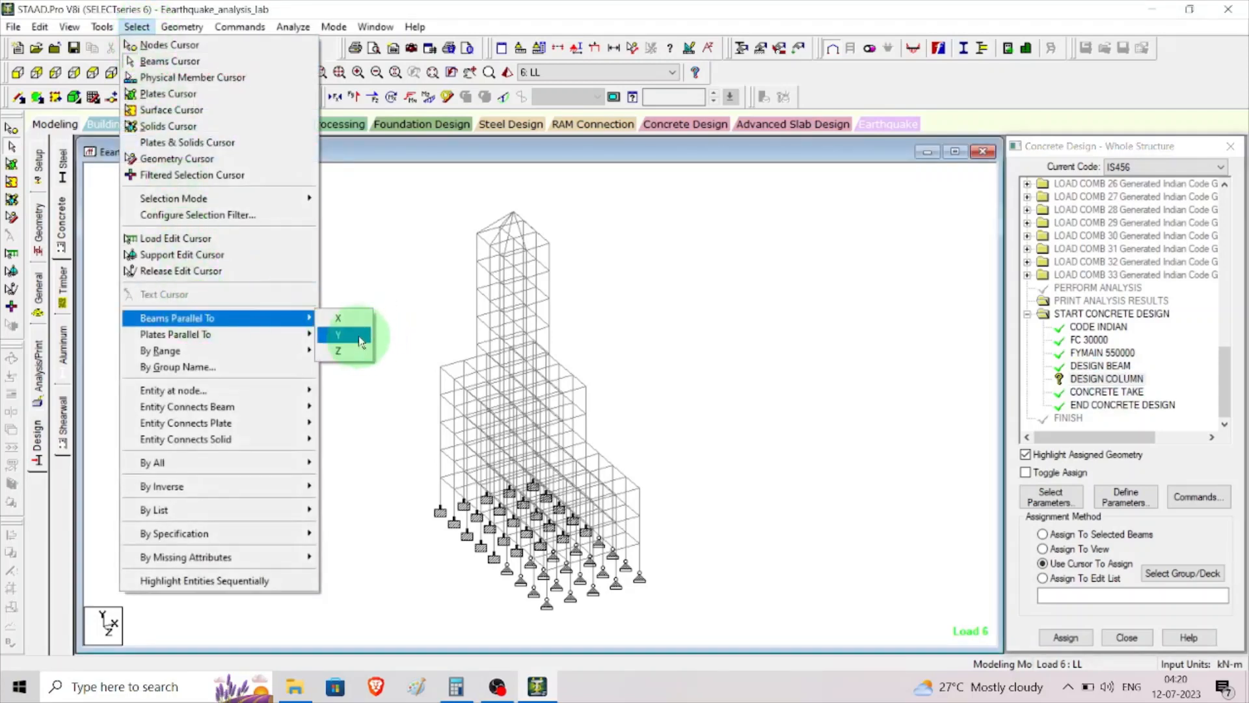
left_click(360, 335)
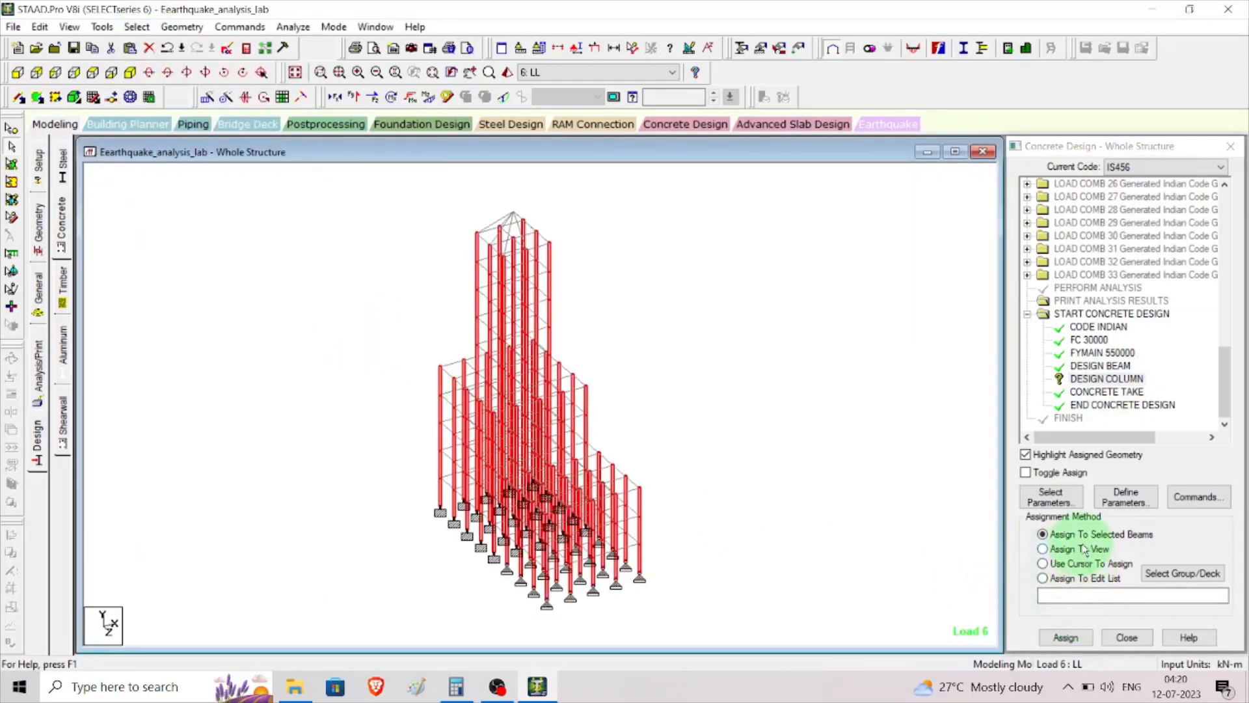
left_click(1077, 641)
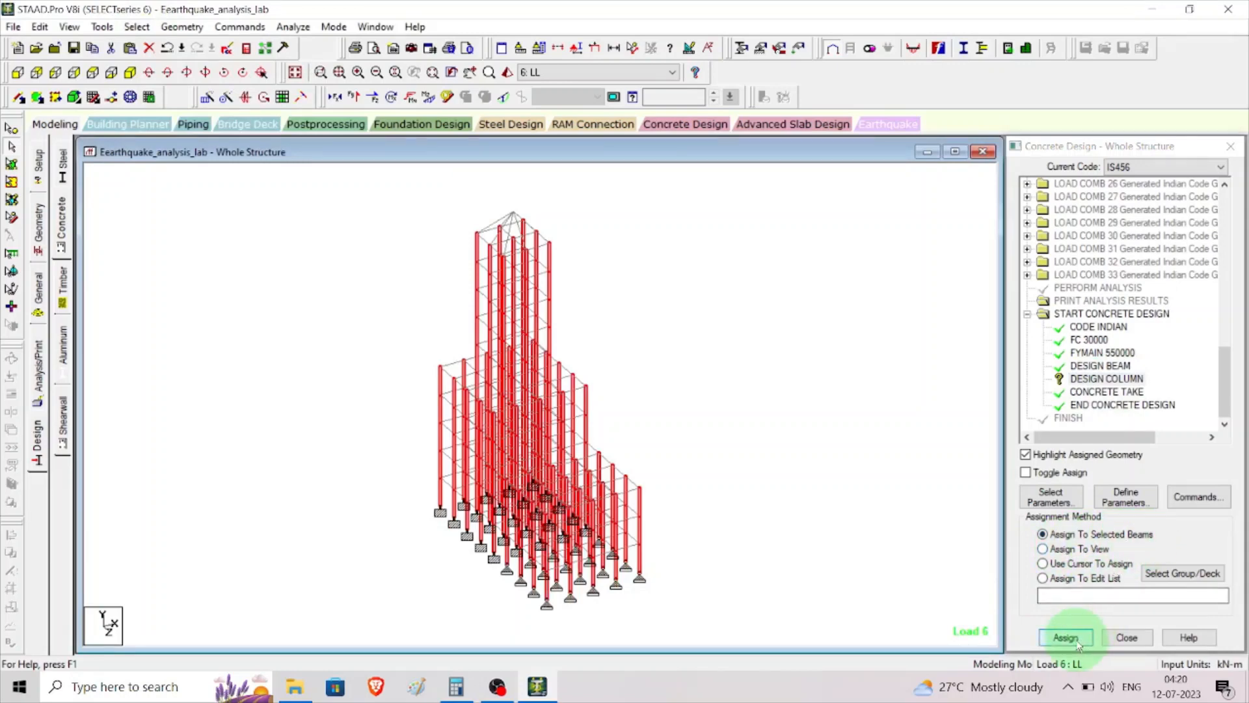
left_click(1138, 437)
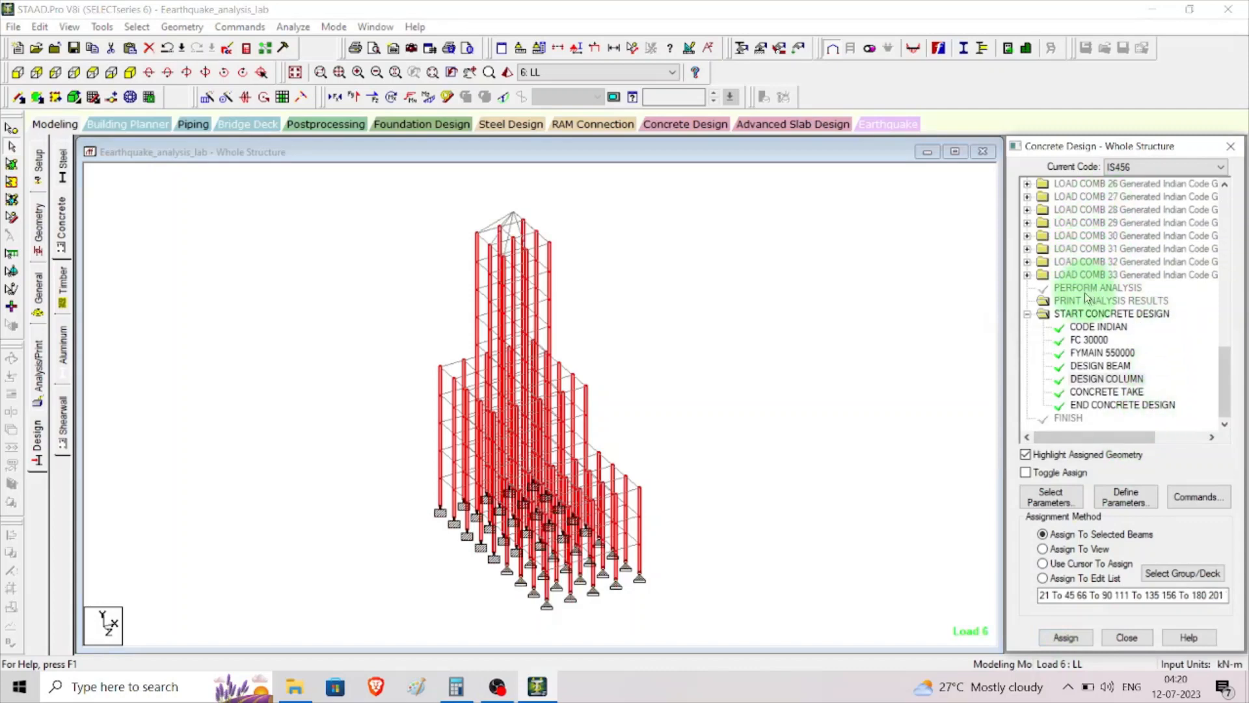
Step: Run the analysis and concrete design, saving the modified structure, and open the output file
left_click(294, 28)
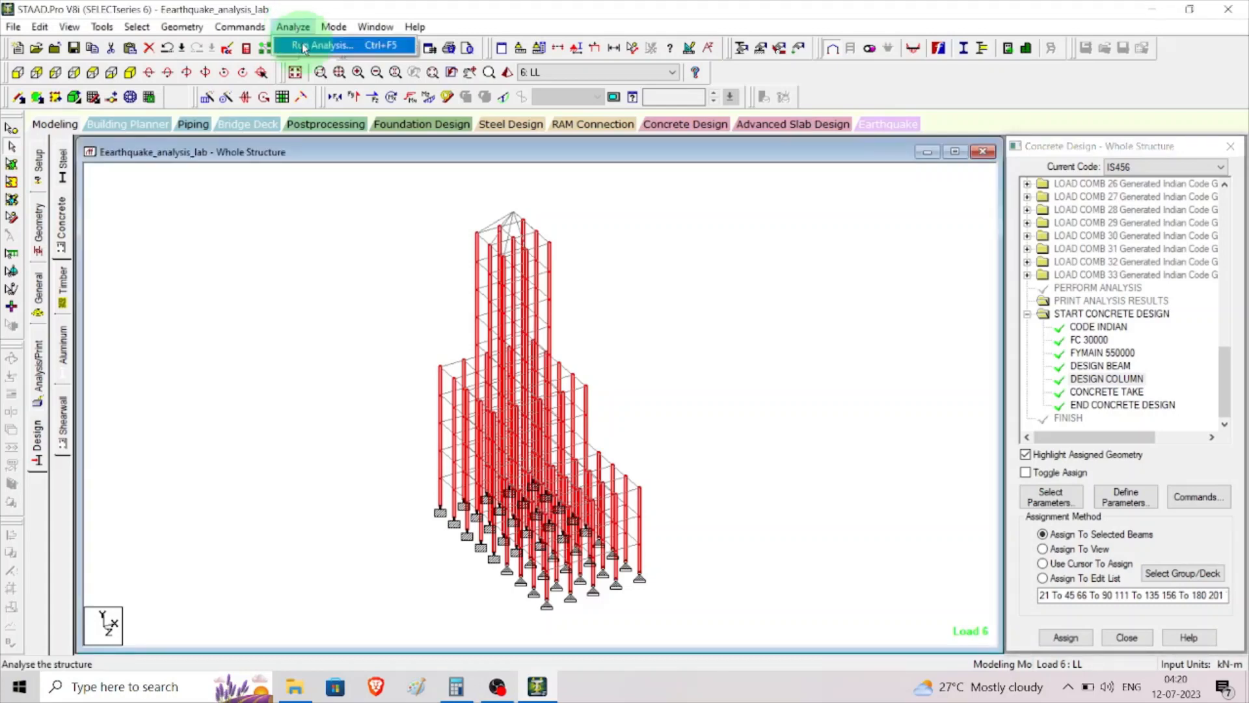
left_click(304, 47)
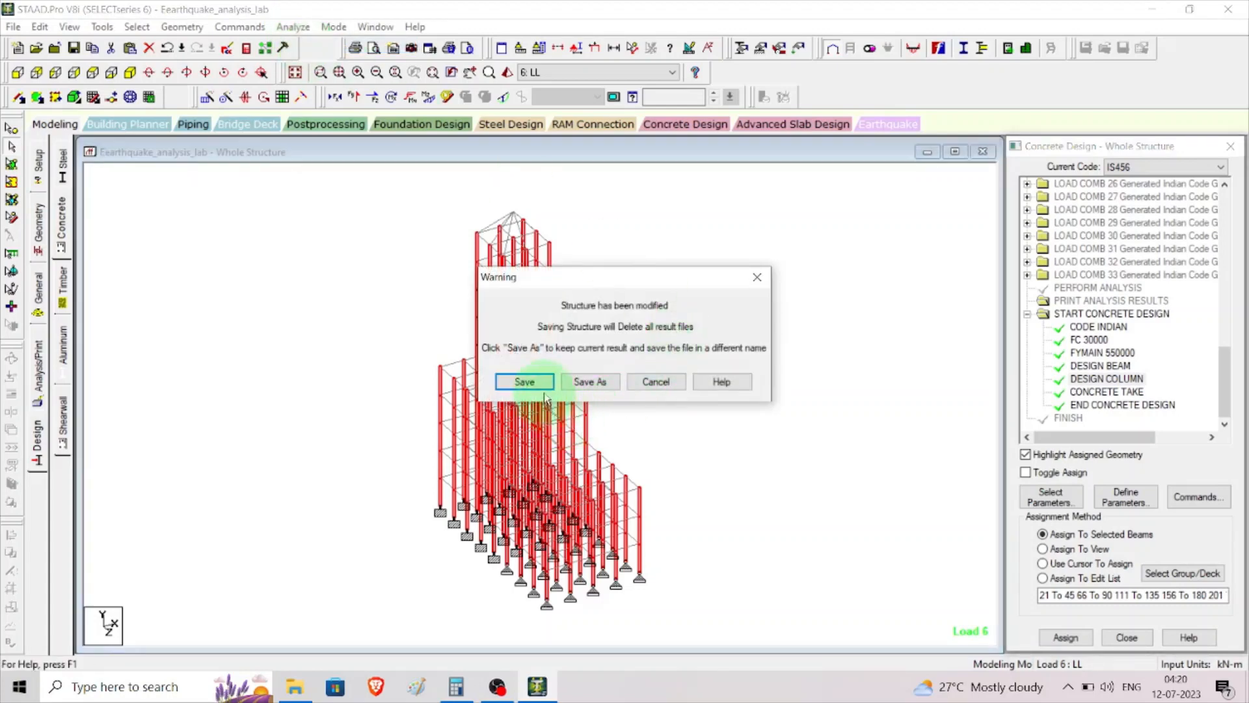
left_click(527, 382)
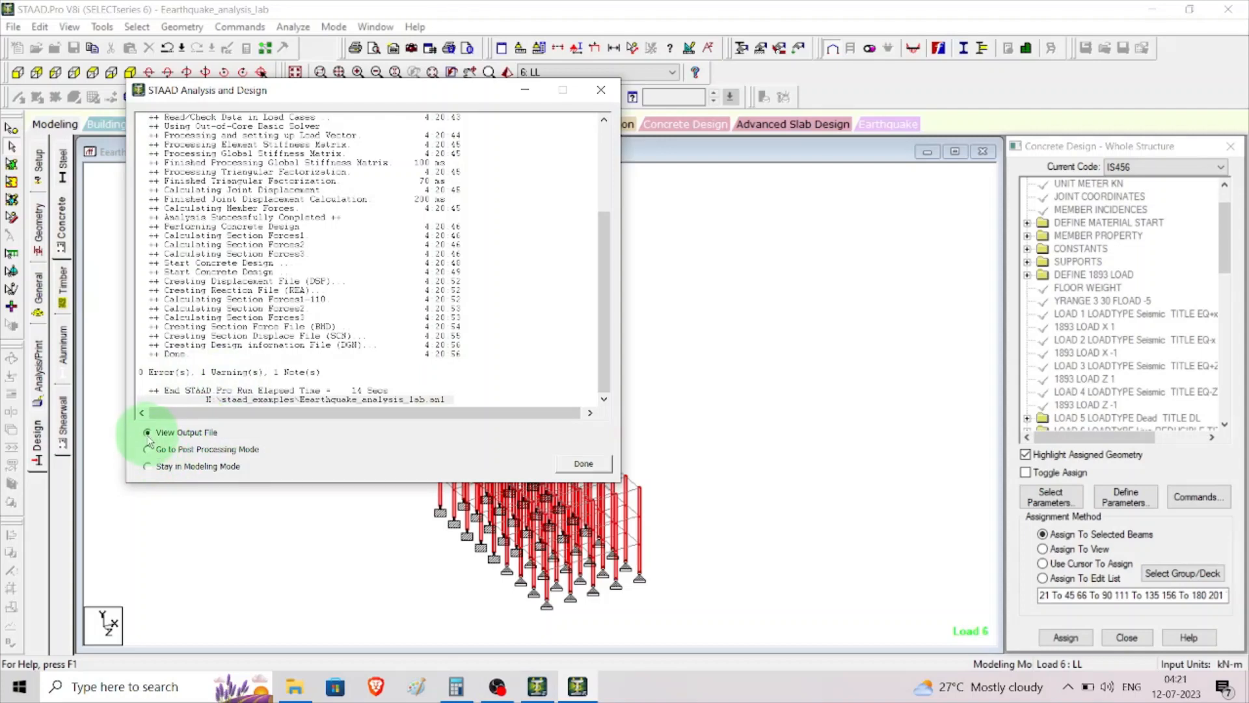
left_click(584, 464)
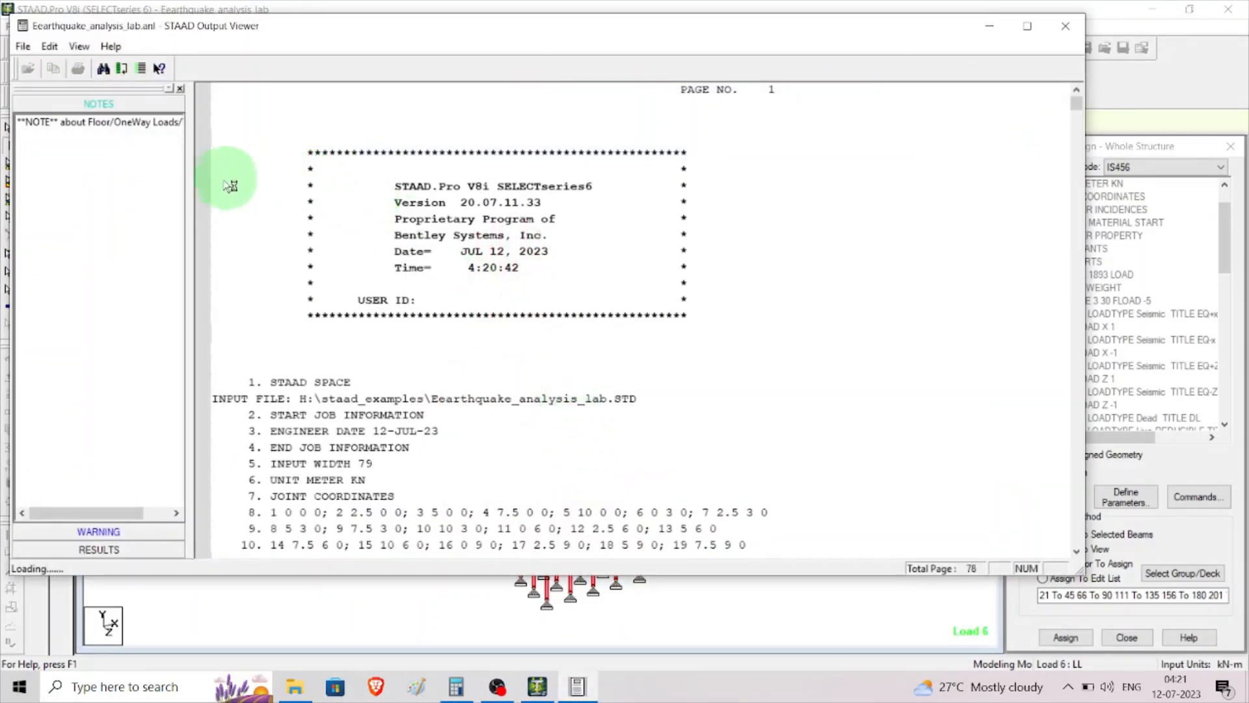
Step: Look through the output file from the floor load note and load combinations to the concrete beam design results
left_click(149, 122)
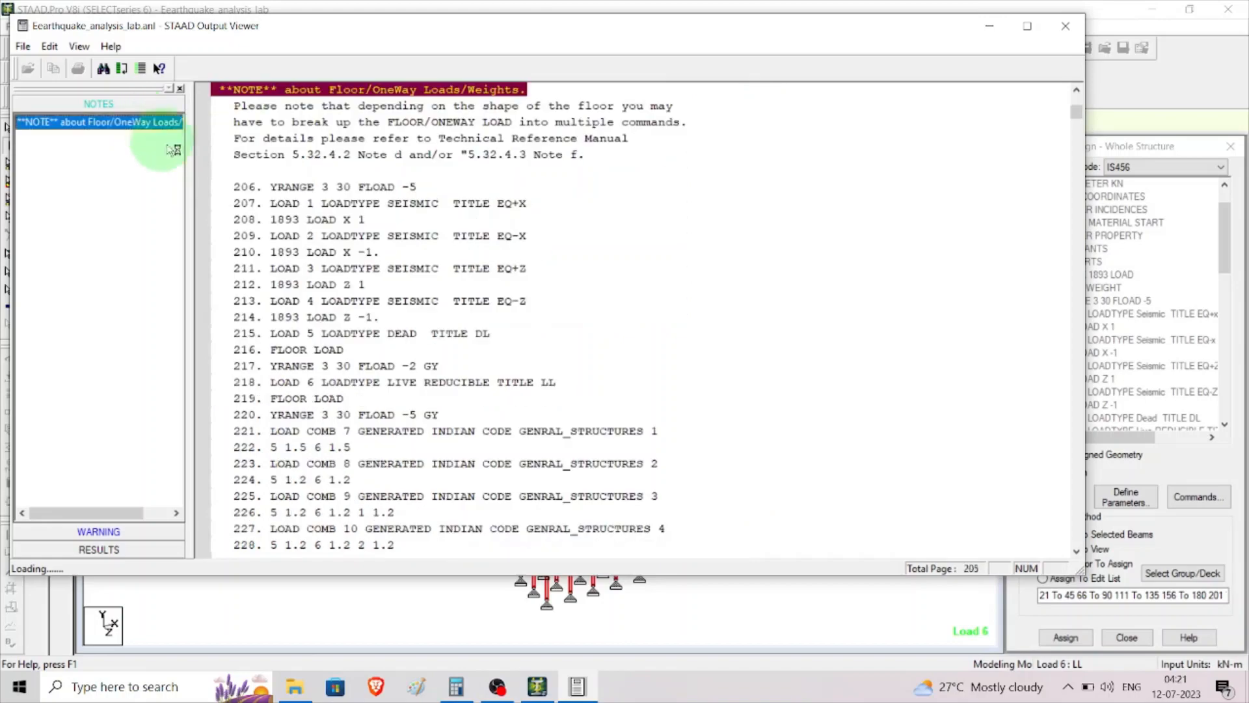
scroll(485, 289, "down", 10)
scroll(485, 289, "down", 15)
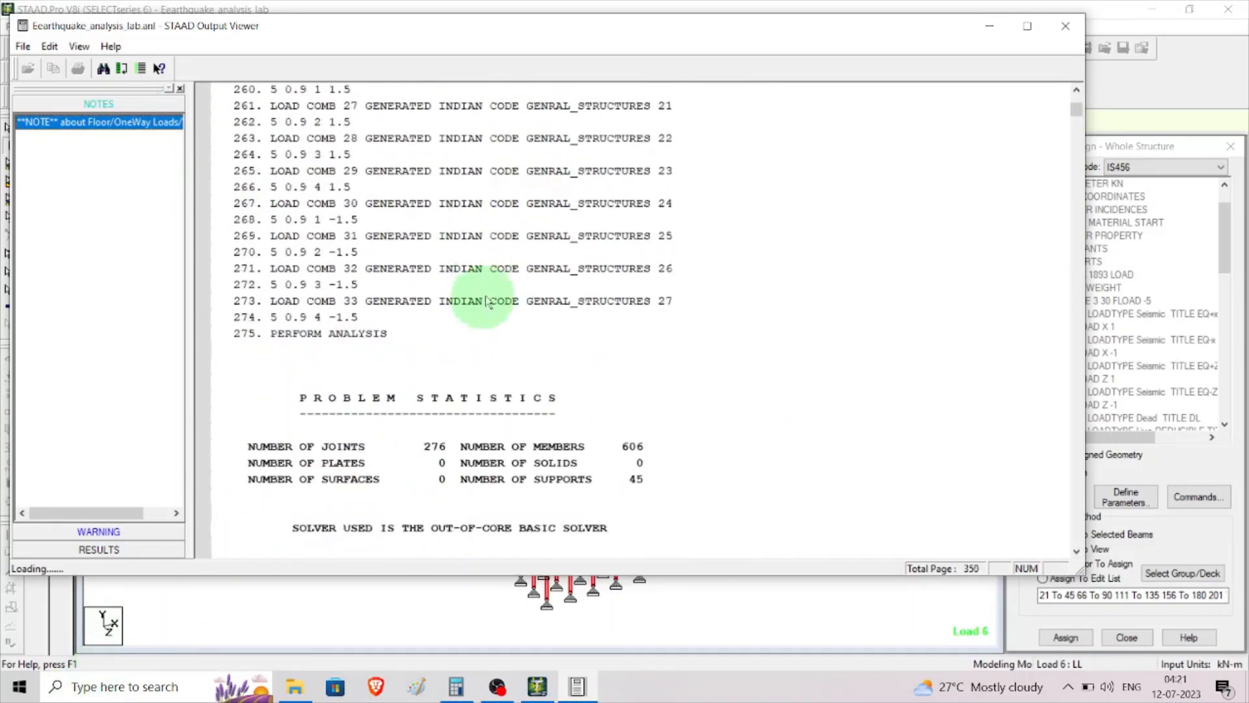
scroll(524, 287, "up", 5)
scroll(605, 258, "up", 1)
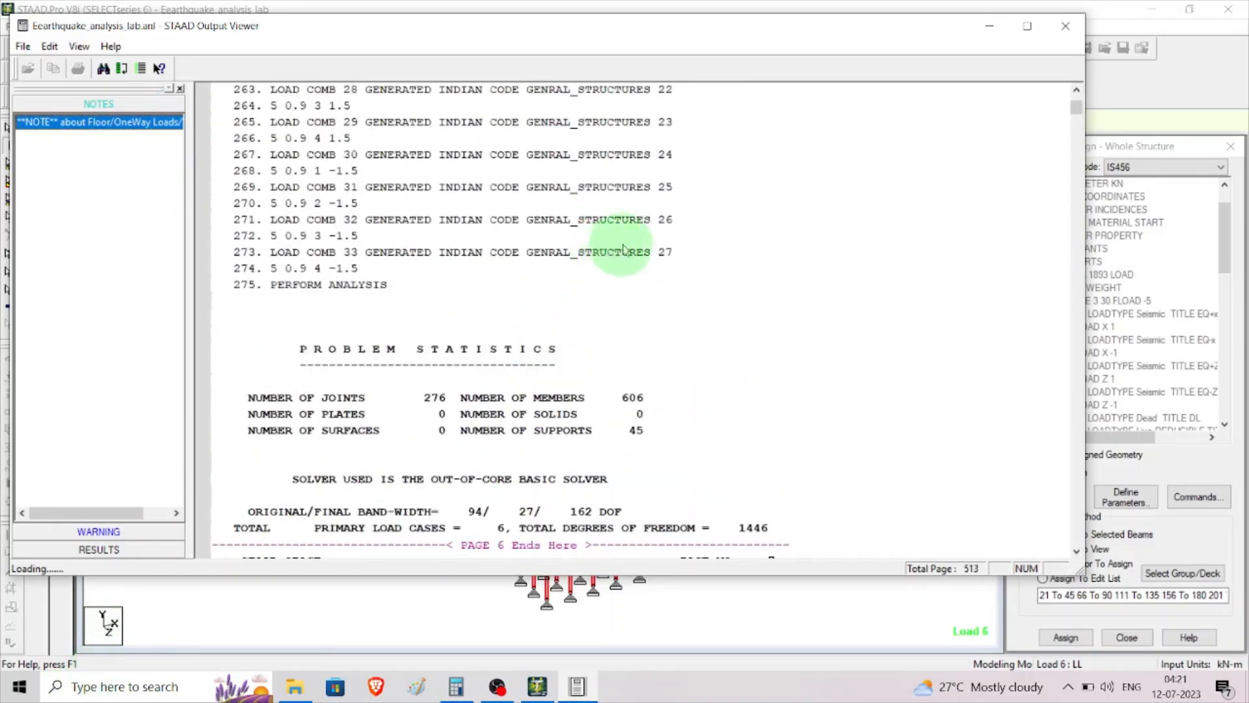
scroll(677, 231, "down", 4)
scroll(667, 233, "down", 20)
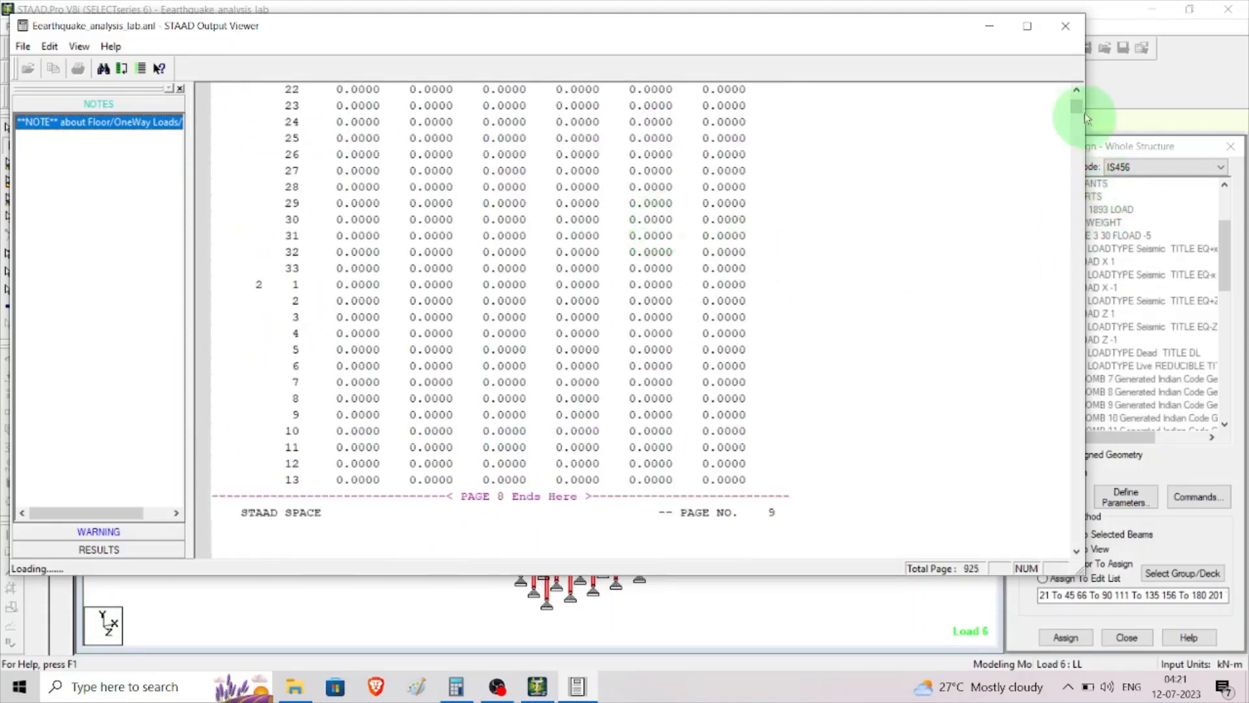
left_click_drag(1077, 110, 1076, 493)
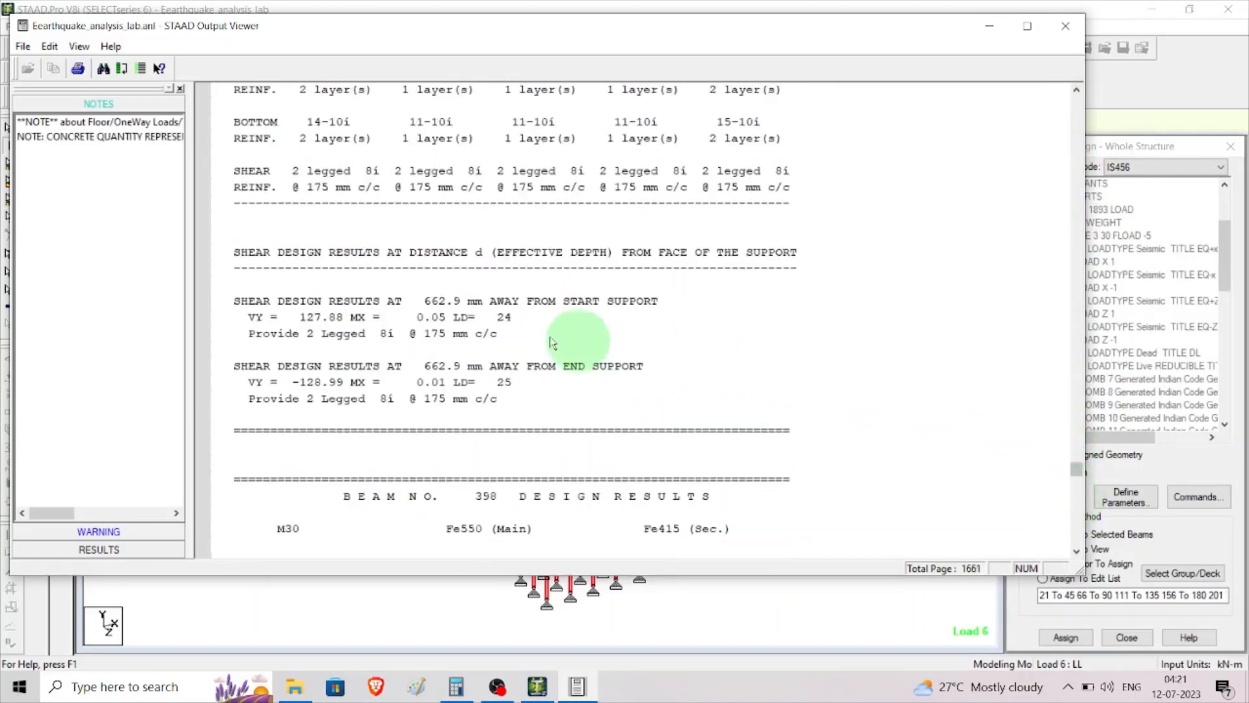
Step: Examine the reinforcement and shear design results for beams 398 and 399 in the output file
scroll(509, 324, "down", 20)
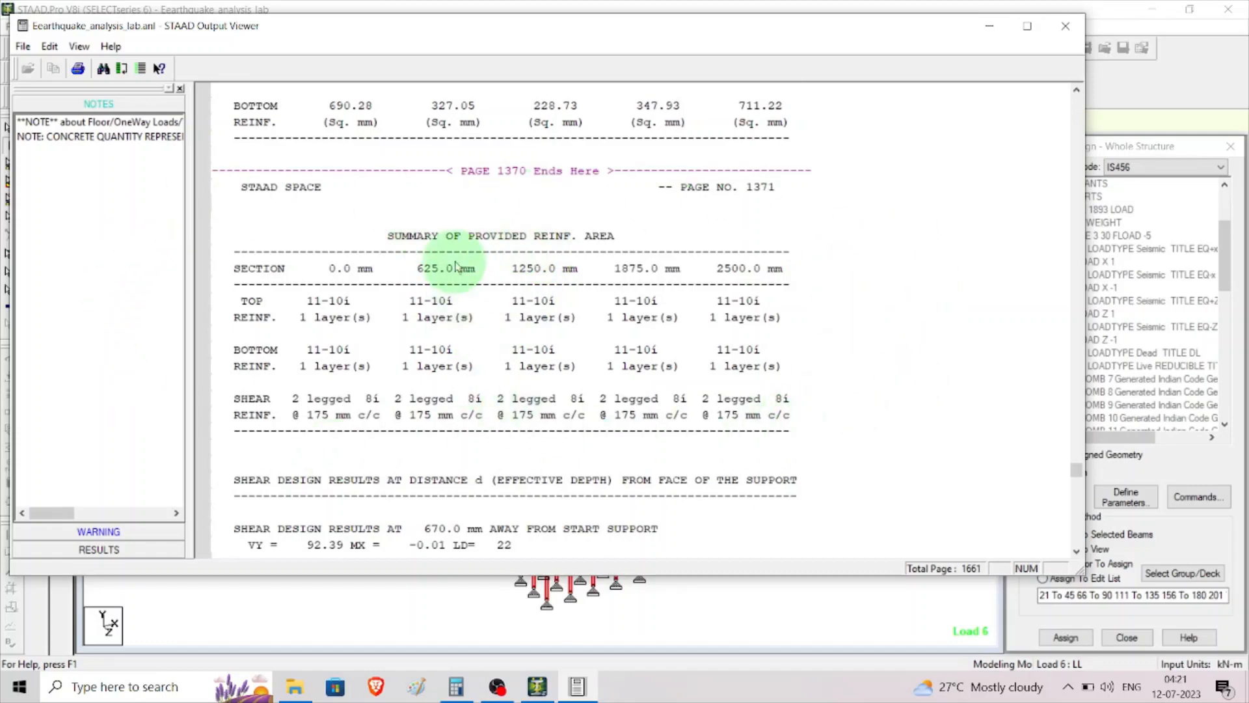
scroll(454, 264, "up", 6)
scroll(454, 260, "up", 5)
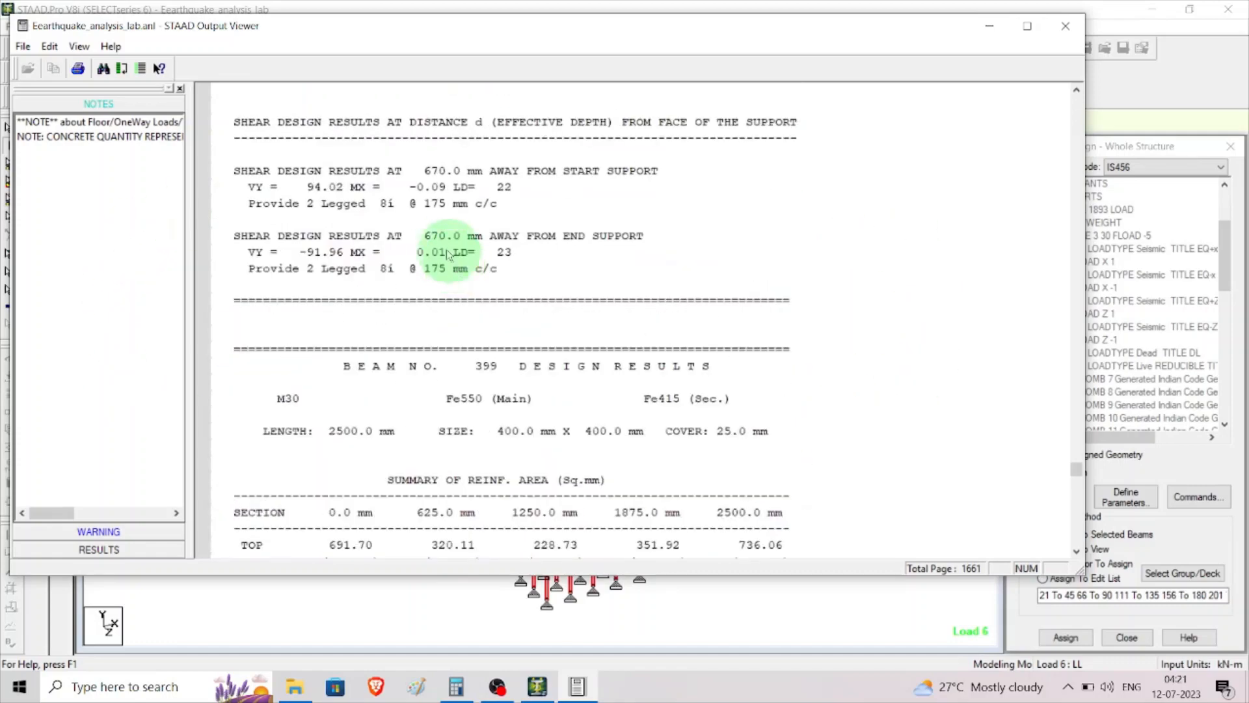
scroll(440, 256, "up", 19)
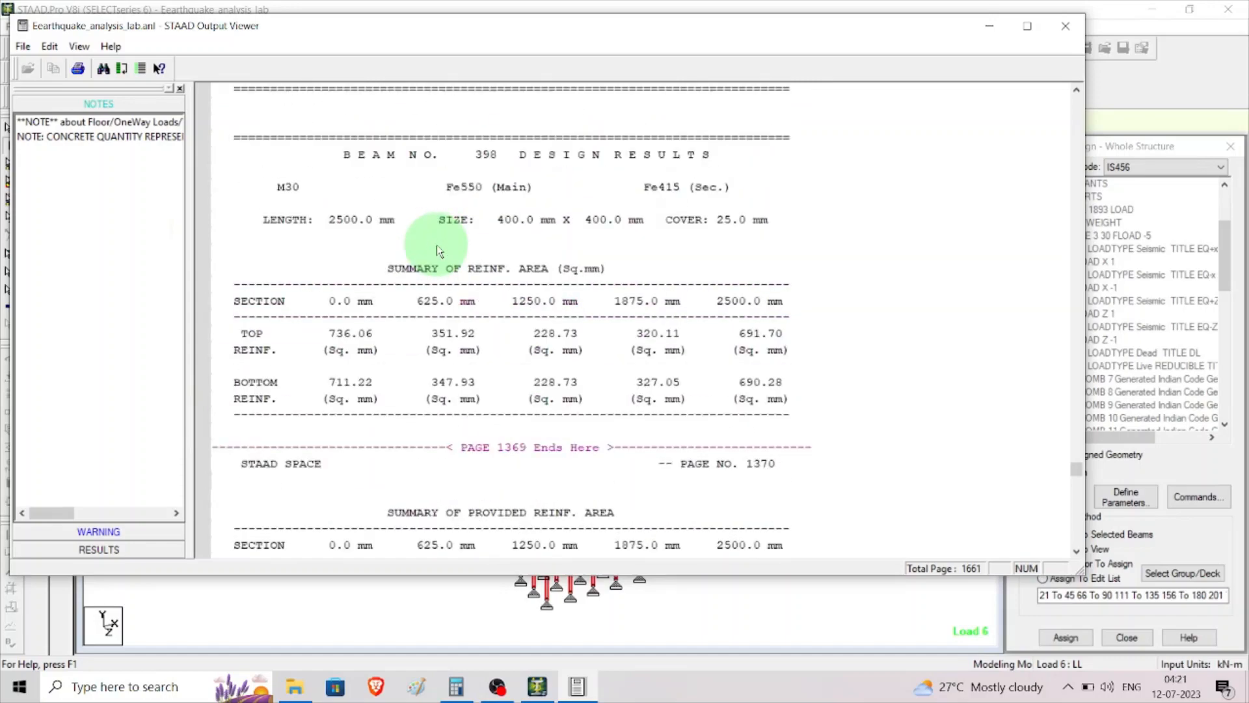
scroll(436, 250, "up", 17)
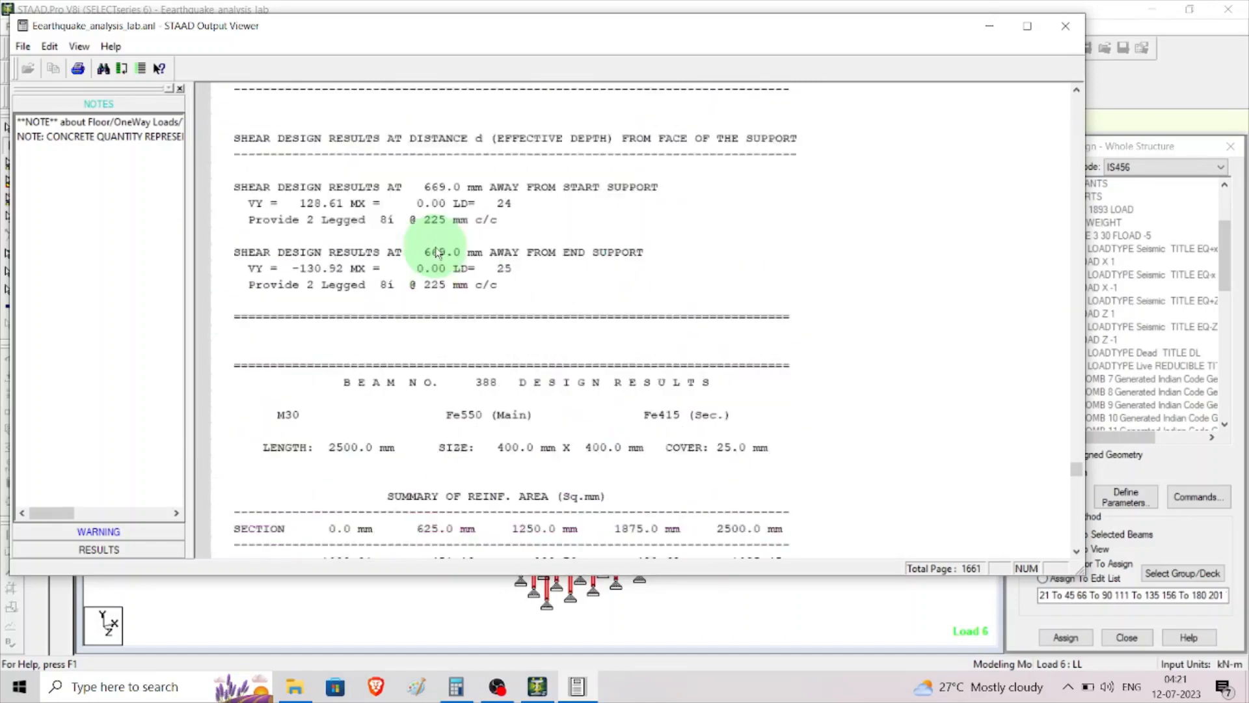
Step: Review the concrete take-off at the end of the output file, locate its concrete quantity note, and close the output viewer
left_click_drag(1077, 470, 1080, 545)
scroll(657, 287, "up", 7)
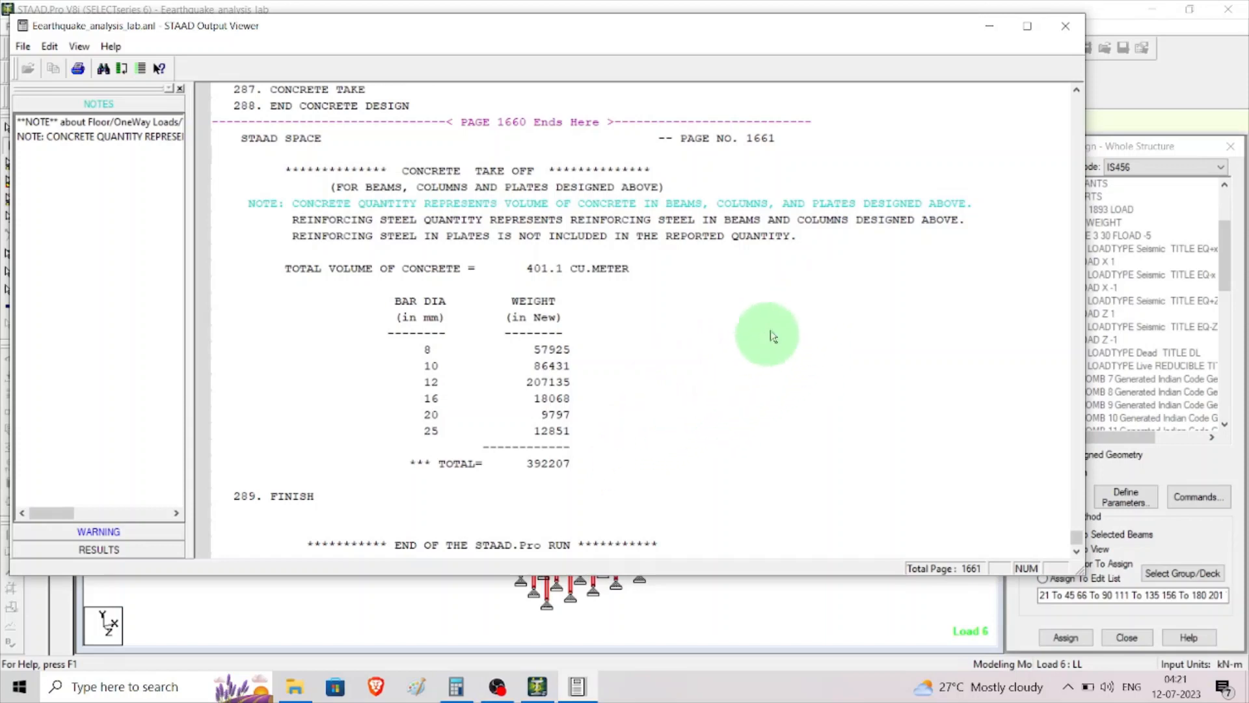
scroll(793, 303, "down", 2)
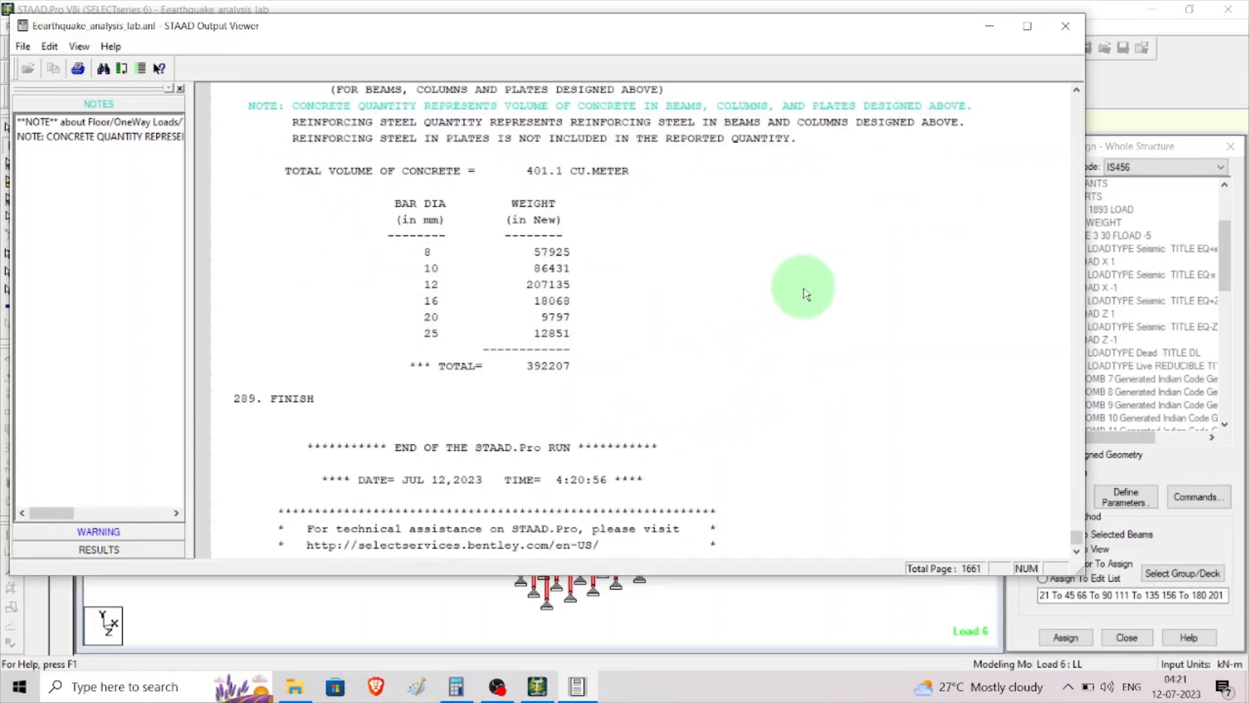
left_click(109, 138)
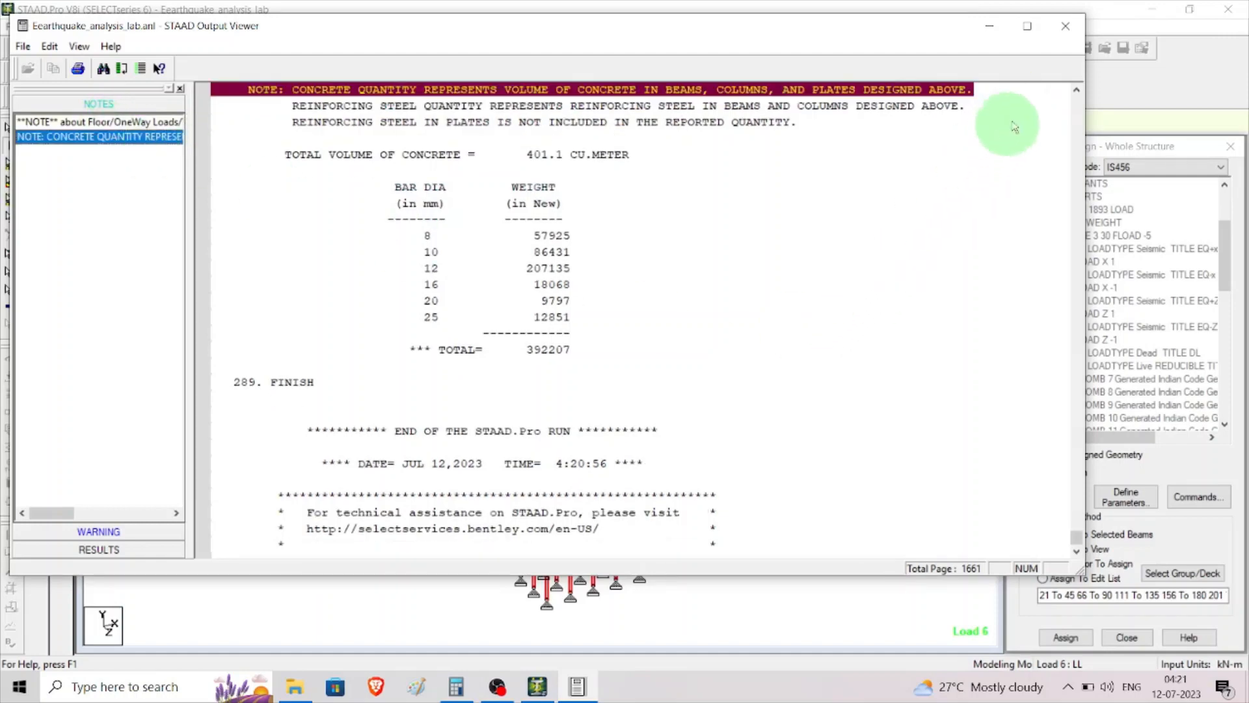
left_click(1066, 29)
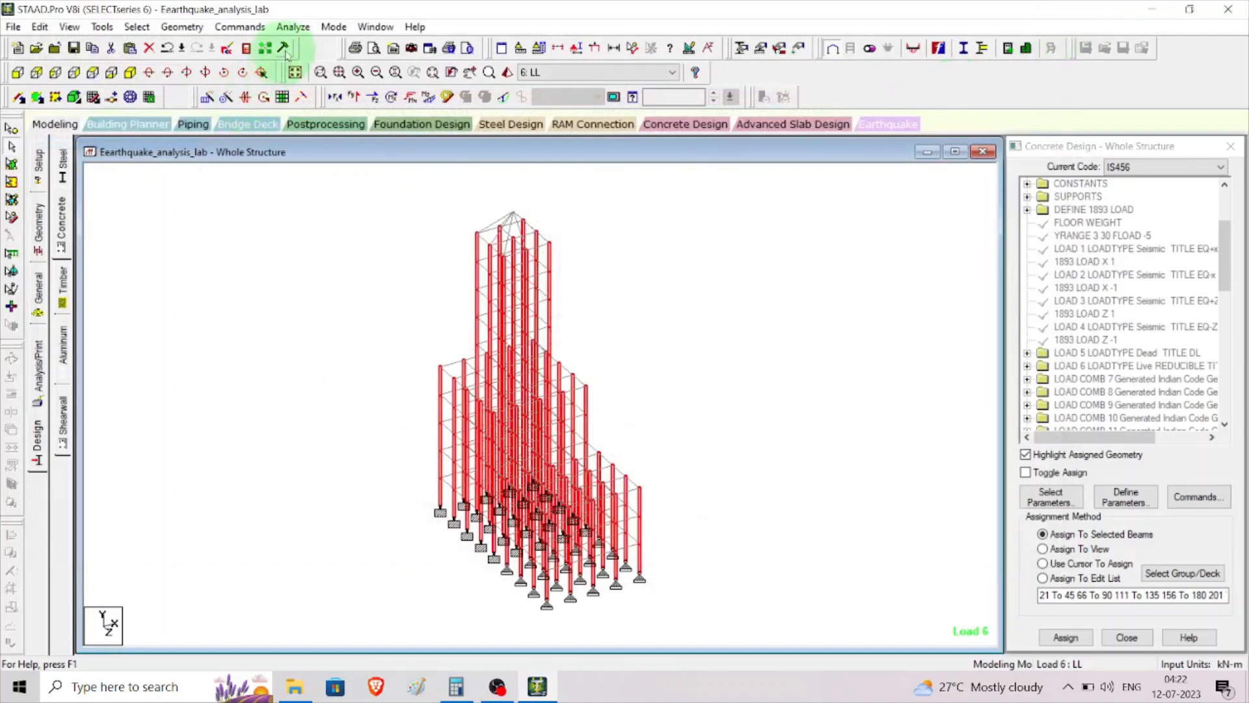
Step: Enter Postprocessing mode with load cases 1 to 6 (EQ+x through LL) excluded, leaving only the generated load combinations selected
left_click(334, 27)
left_click(349, 121)
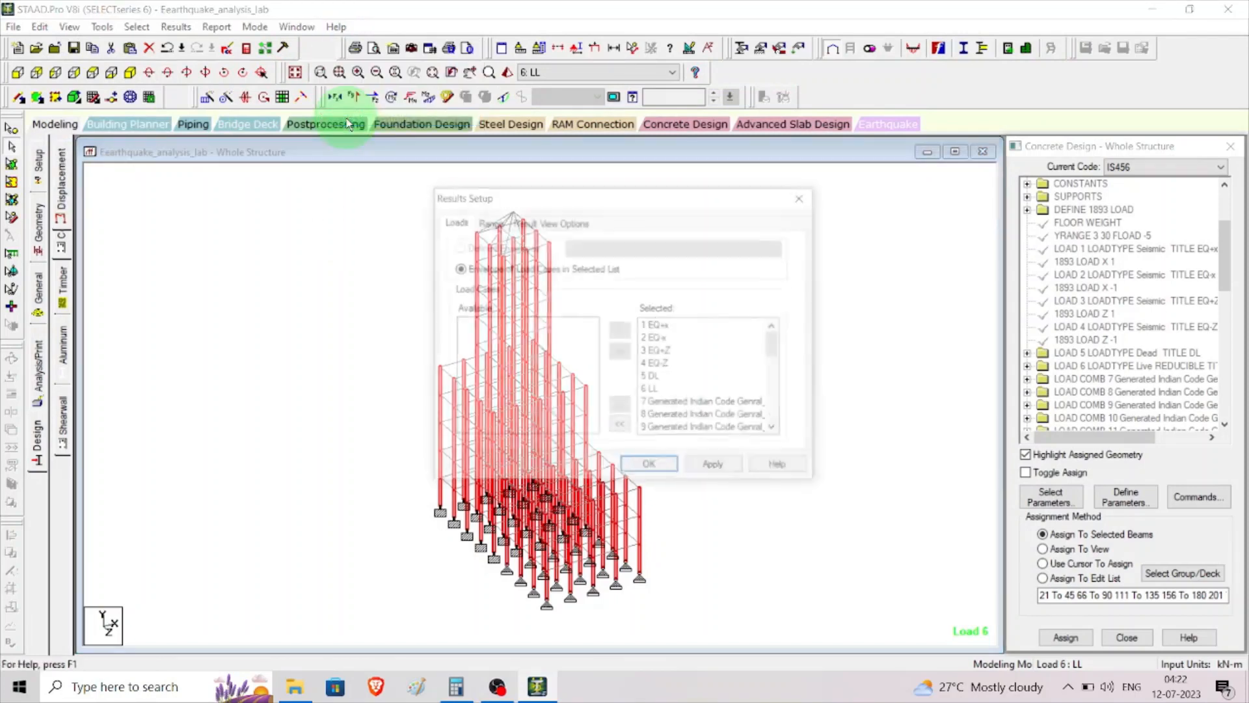
left_click_drag(698, 333, 694, 391)
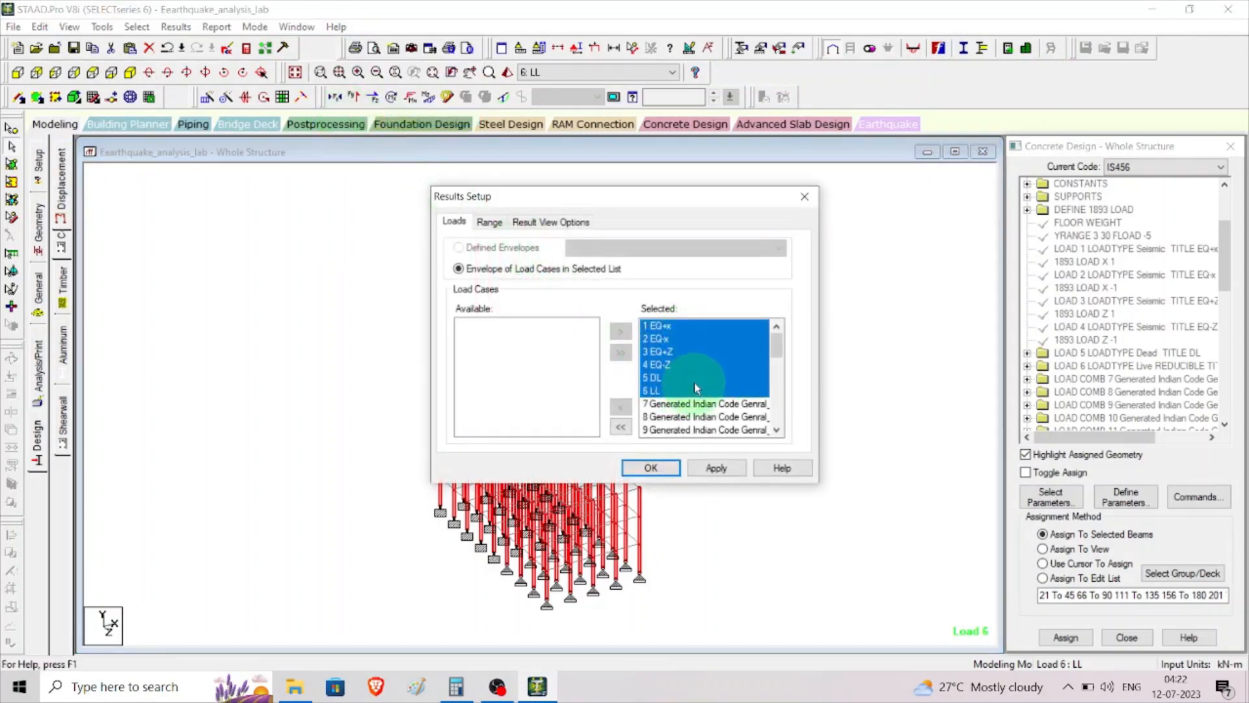
left_click(621, 408)
left_click(651, 466)
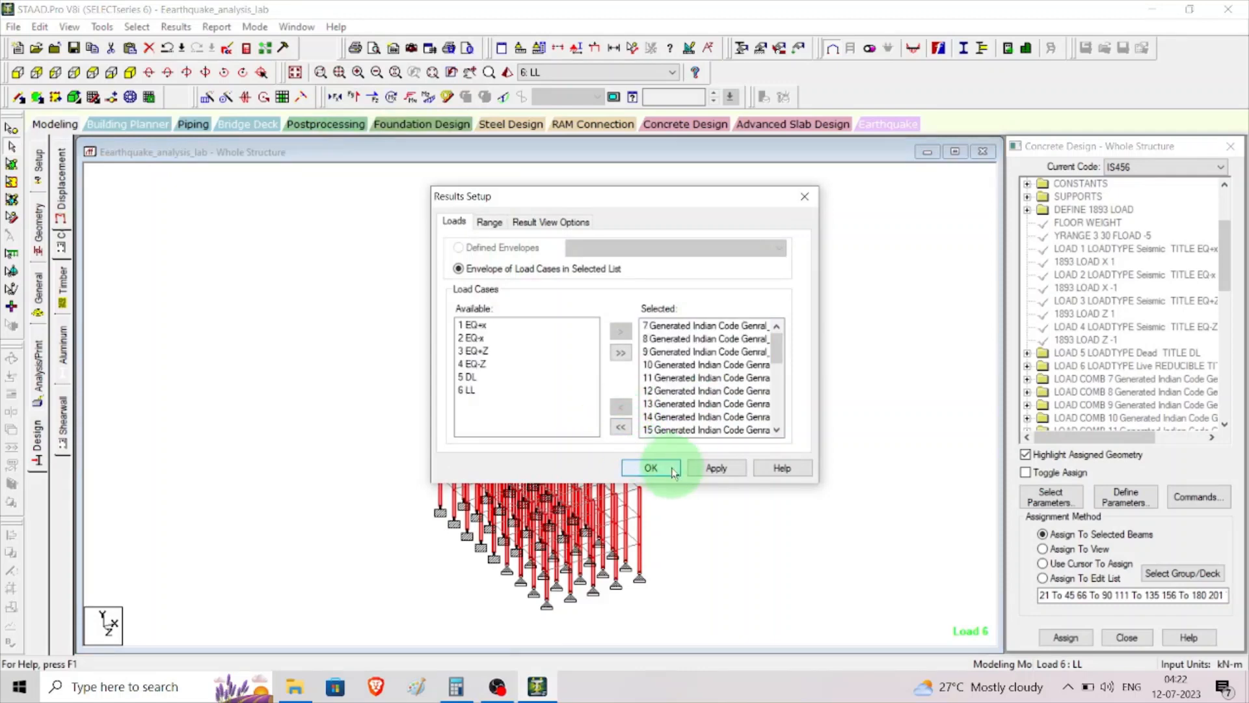
left_click(665, 473)
left_click(663, 469)
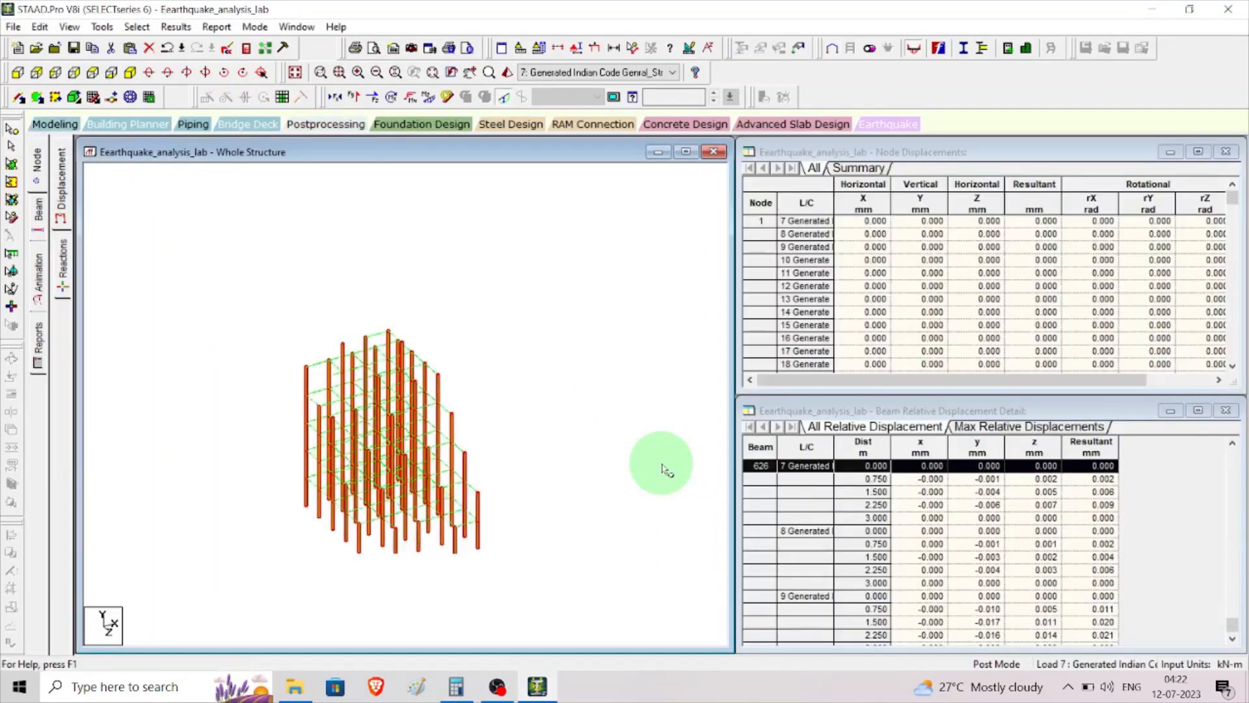
Step: Examine the translations and rotations in the node displacement table, and display the structure's displacement for load combination 10
left_click(825, 226)
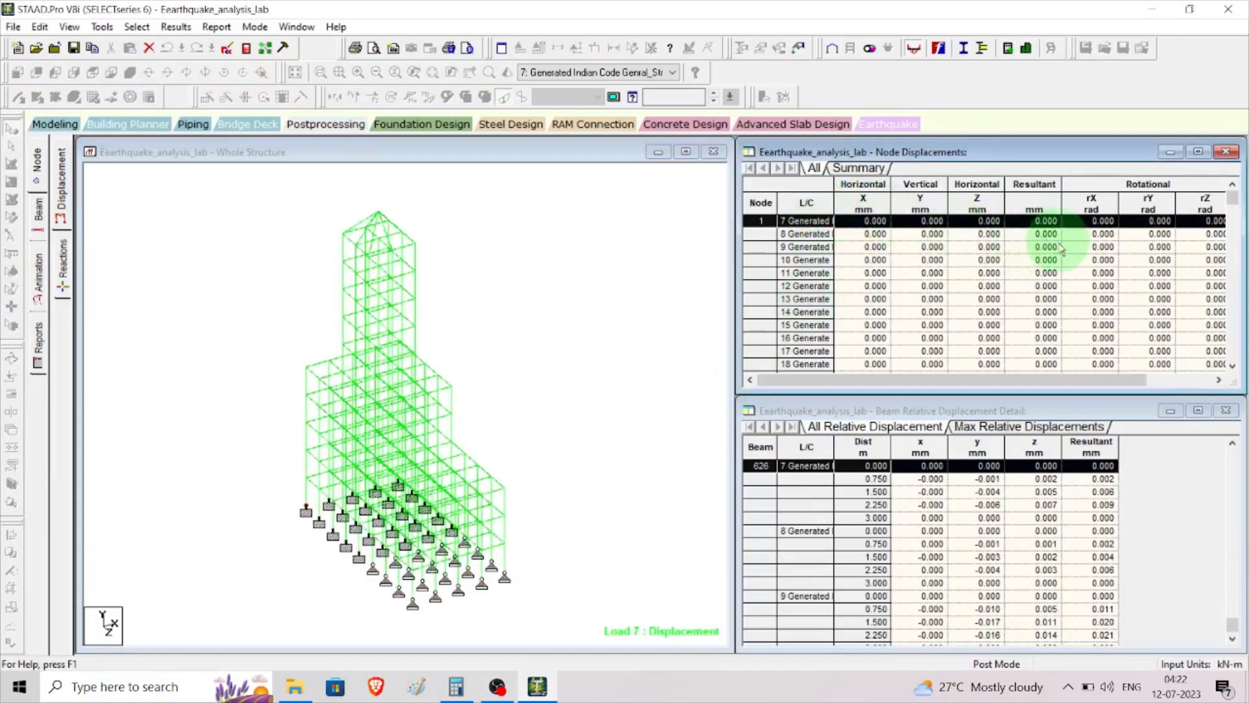
left_click_drag(936, 381, 1080, 389)
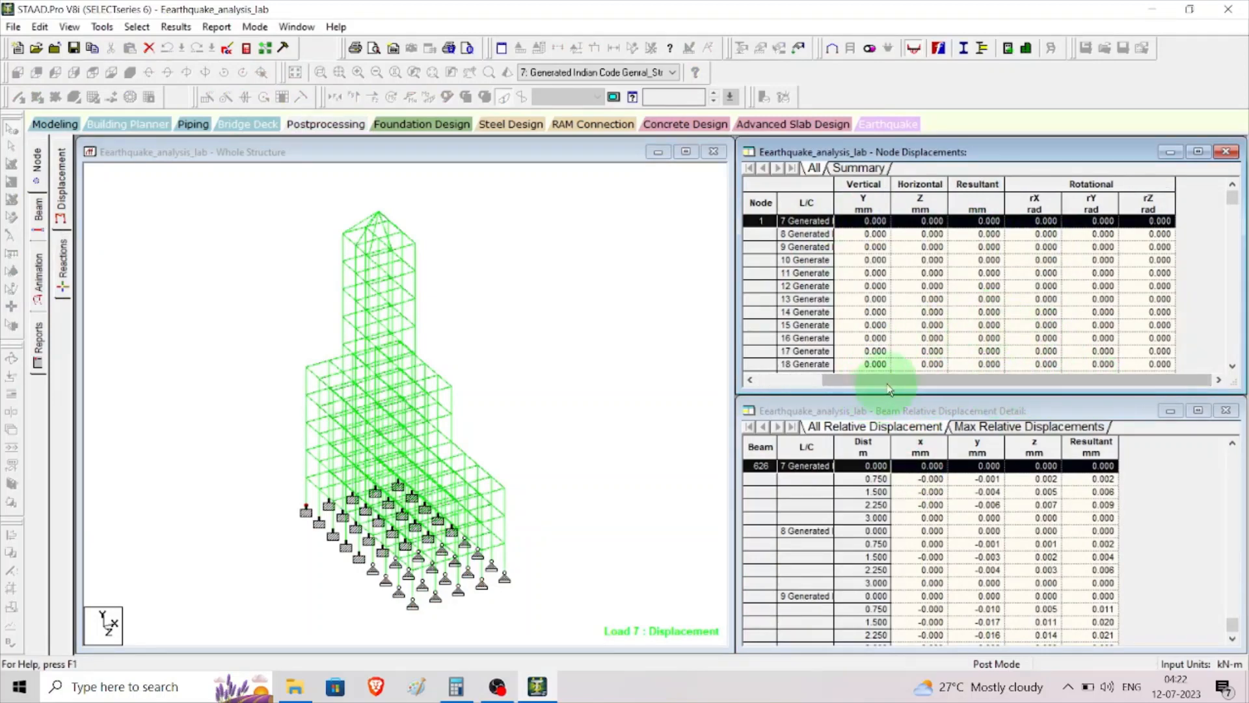
left_click_drag(889, 388, 751, 380)
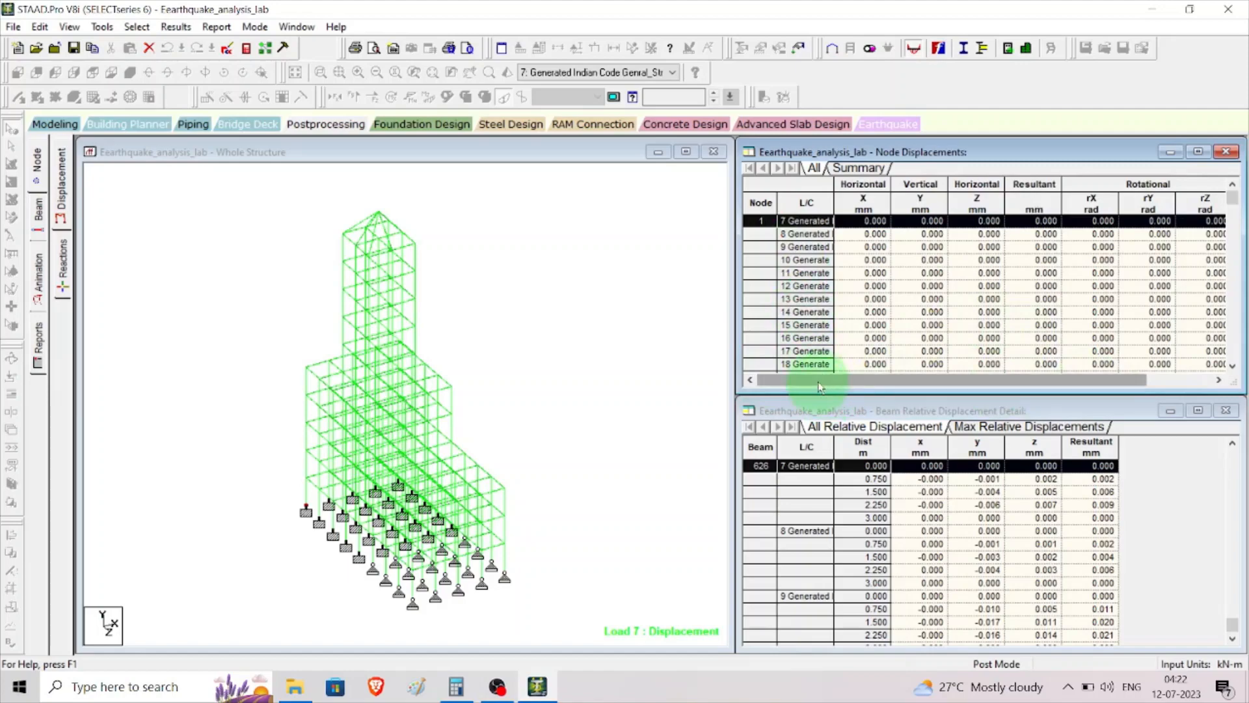
left_click(39, 169)
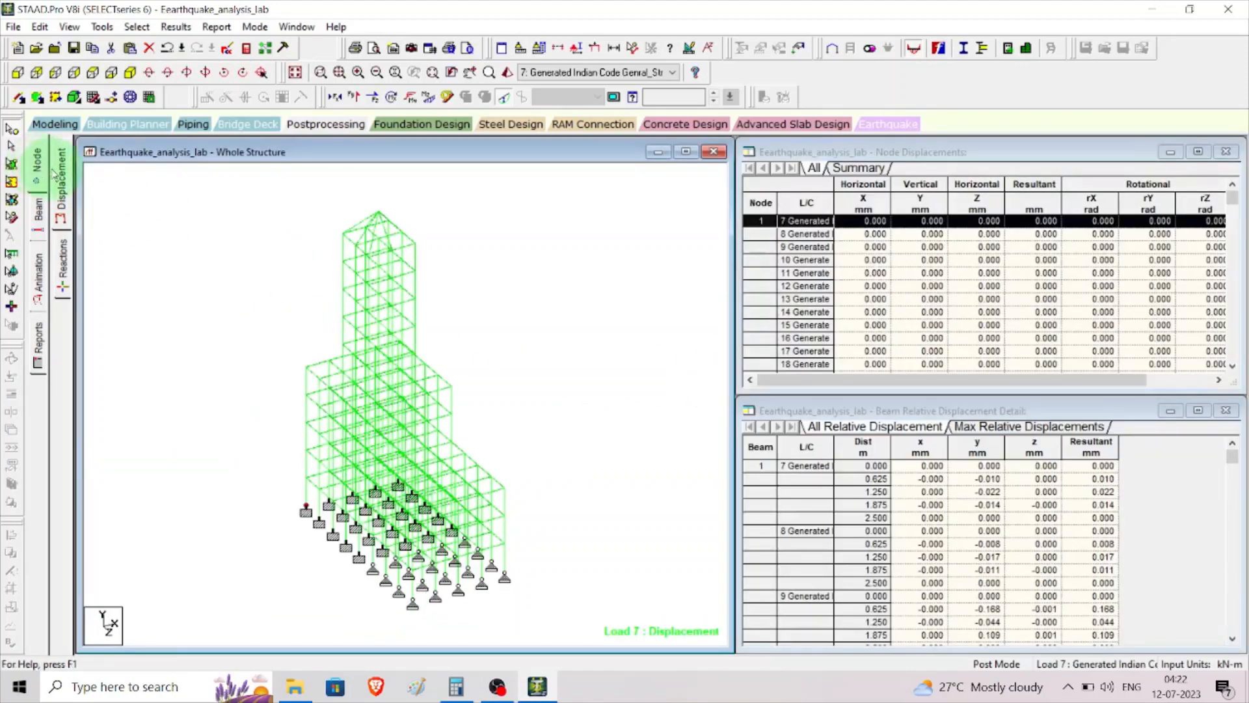
left_click(61, 182)
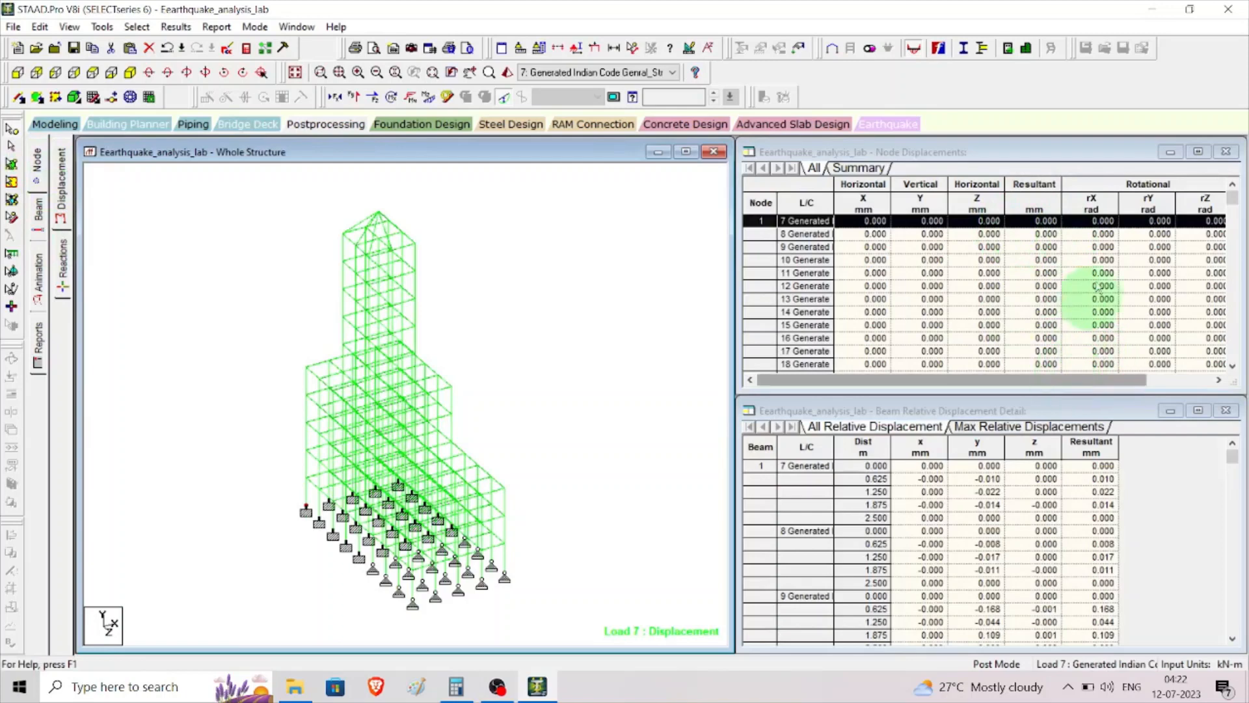
left_click_drag(1064, 387, 1197, 387)
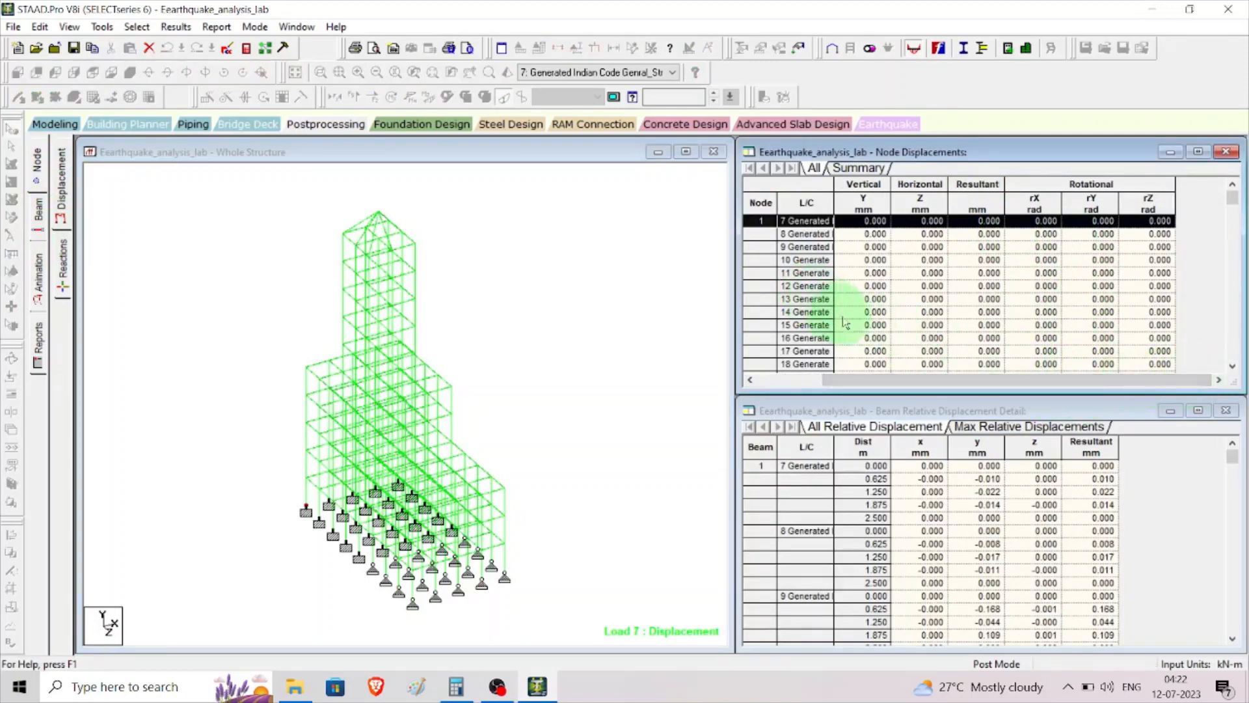
left_click(672, 72)
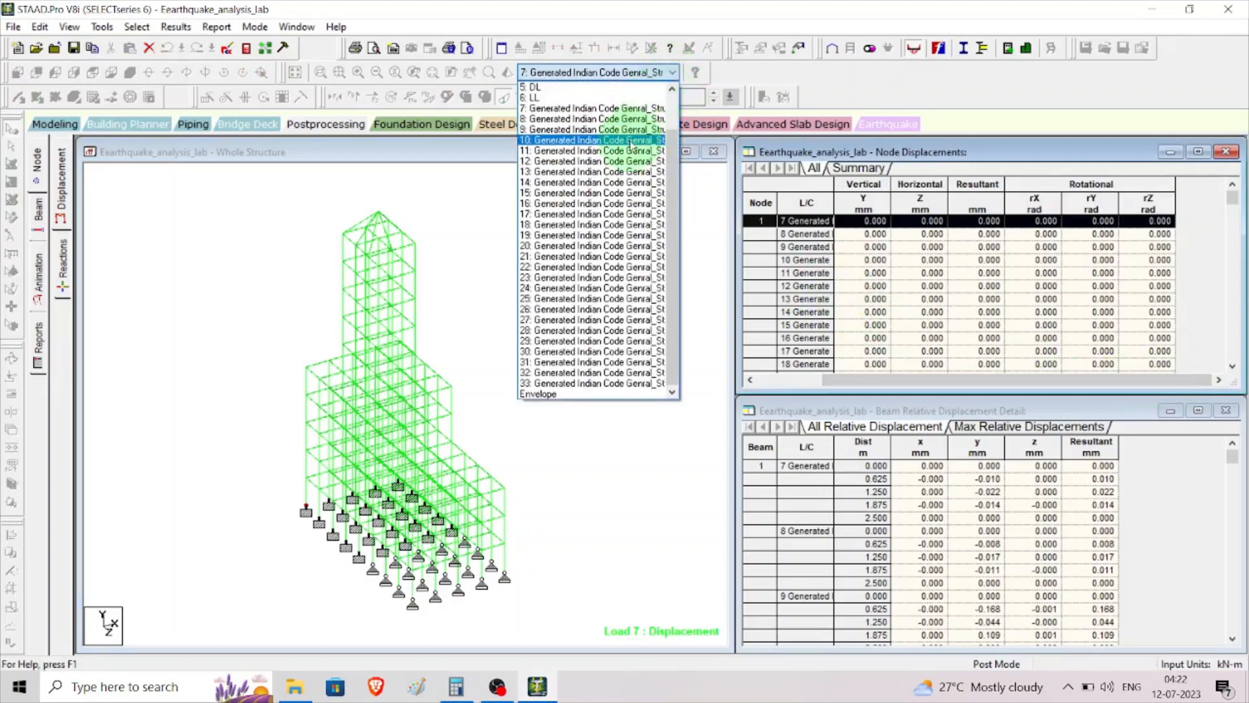
left_click(630, 140)
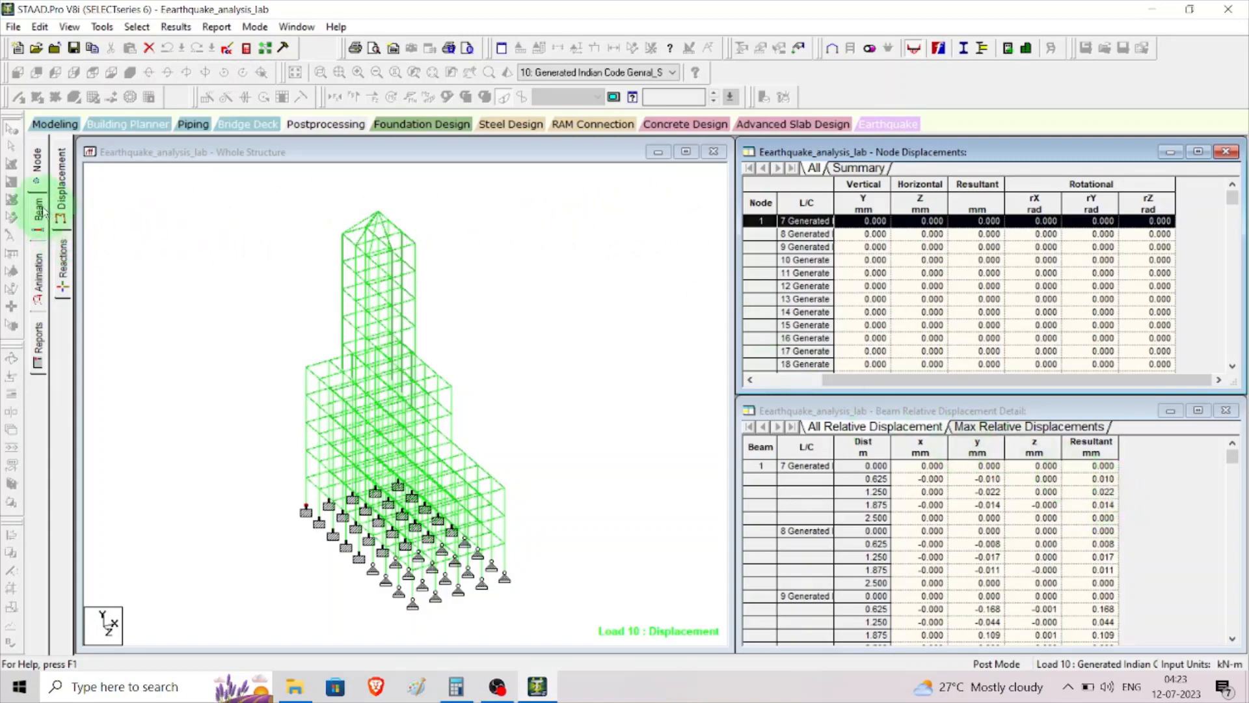
Step: Show the support reactions for load combination 10 and move two supports' reaction labels into clear space on either side of the frame
left_click(65, 267)
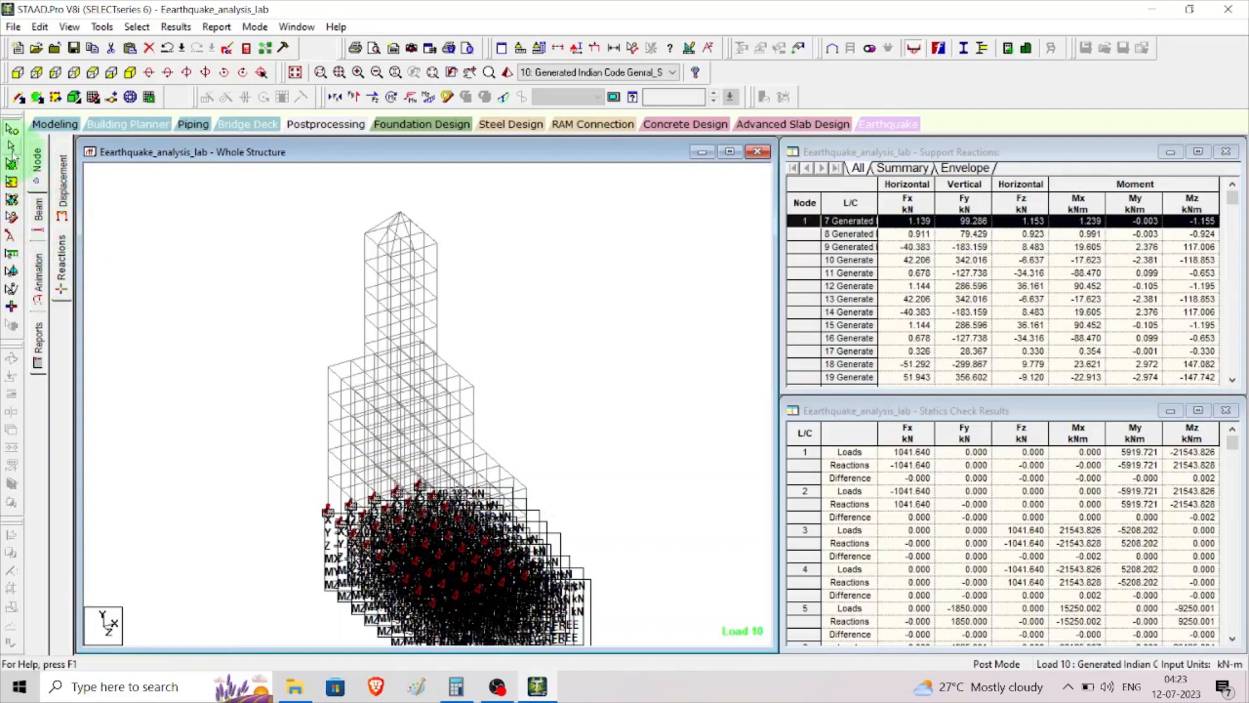
left_click(11, 239)
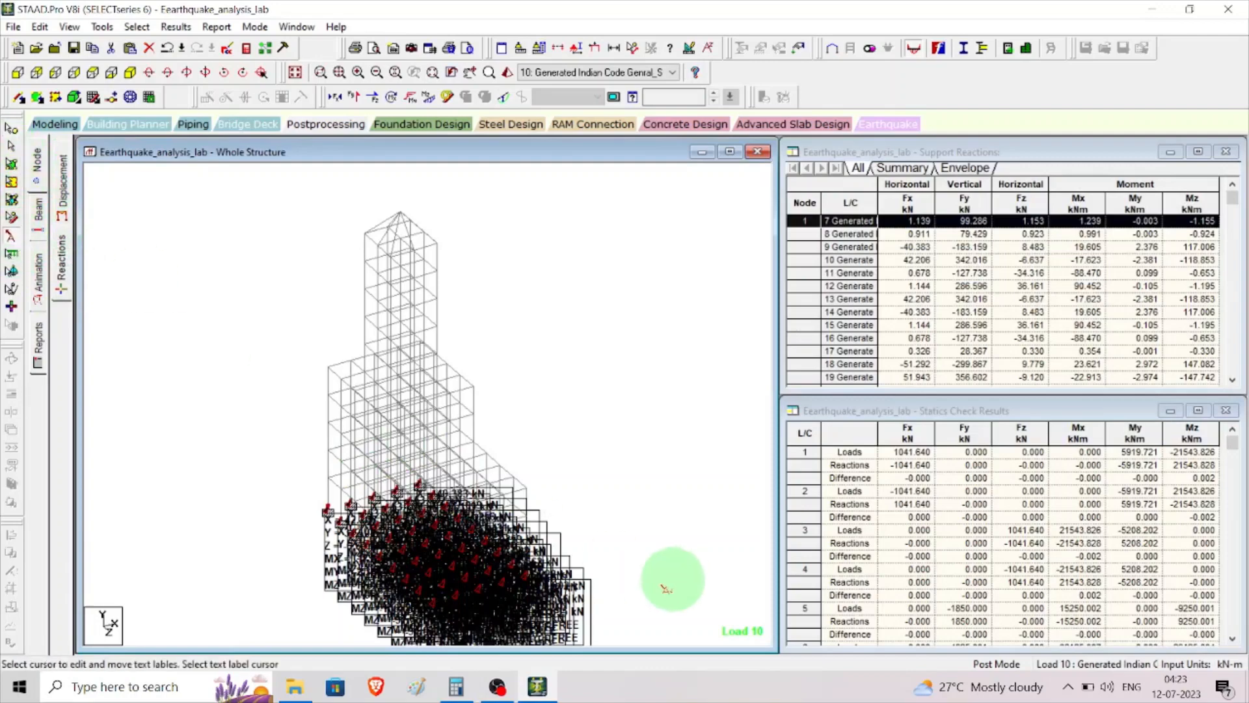
left_click_drag(586, 591, 694, 359)
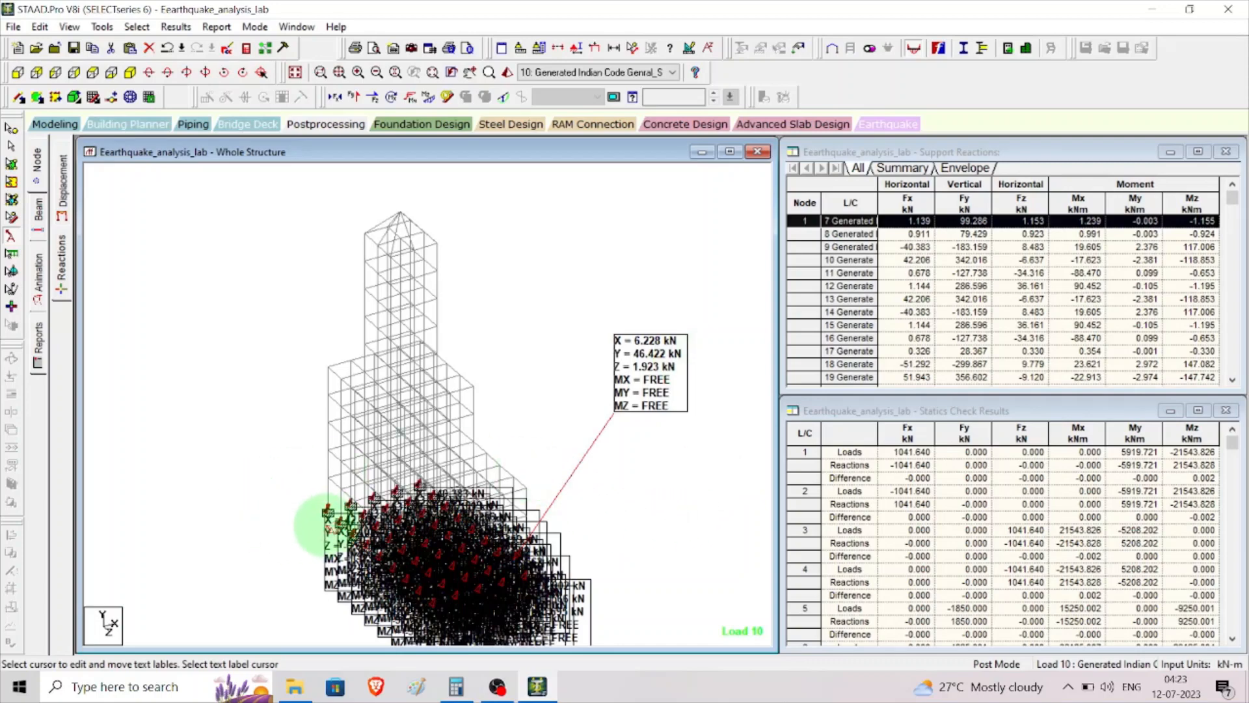
left_click_drag(327, 521, 186, 296)
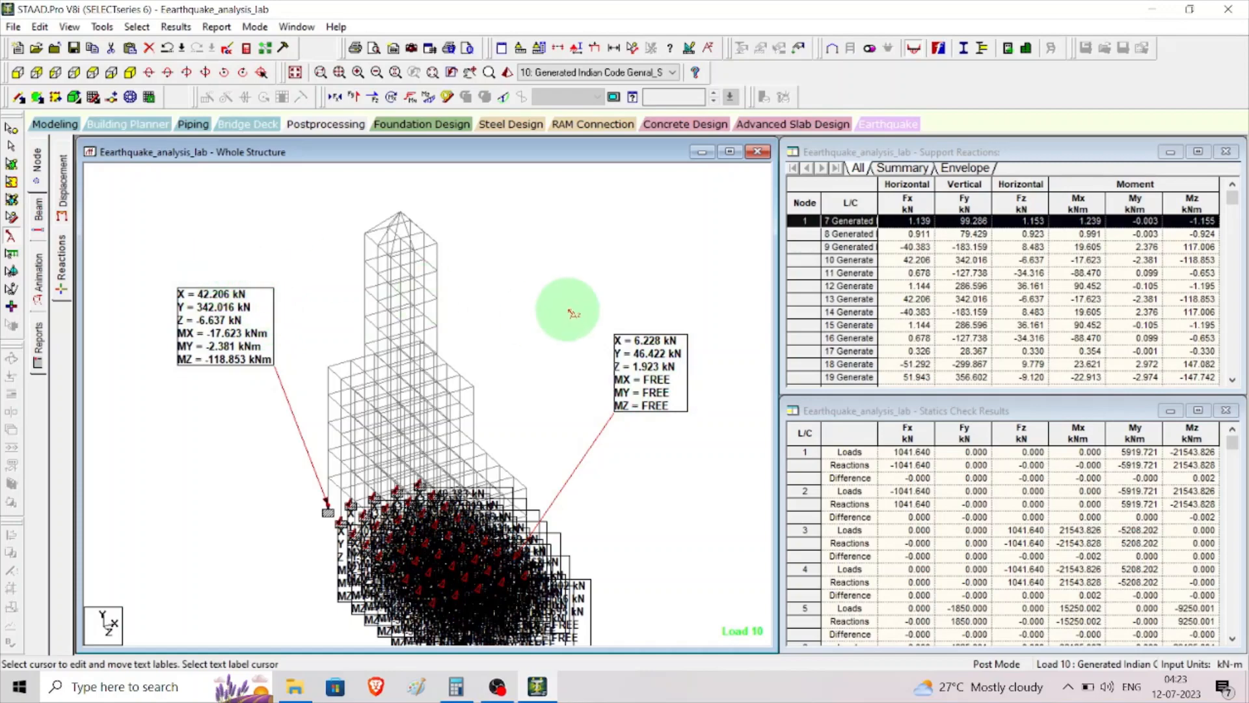
scroll(568, 312, "down", 1)
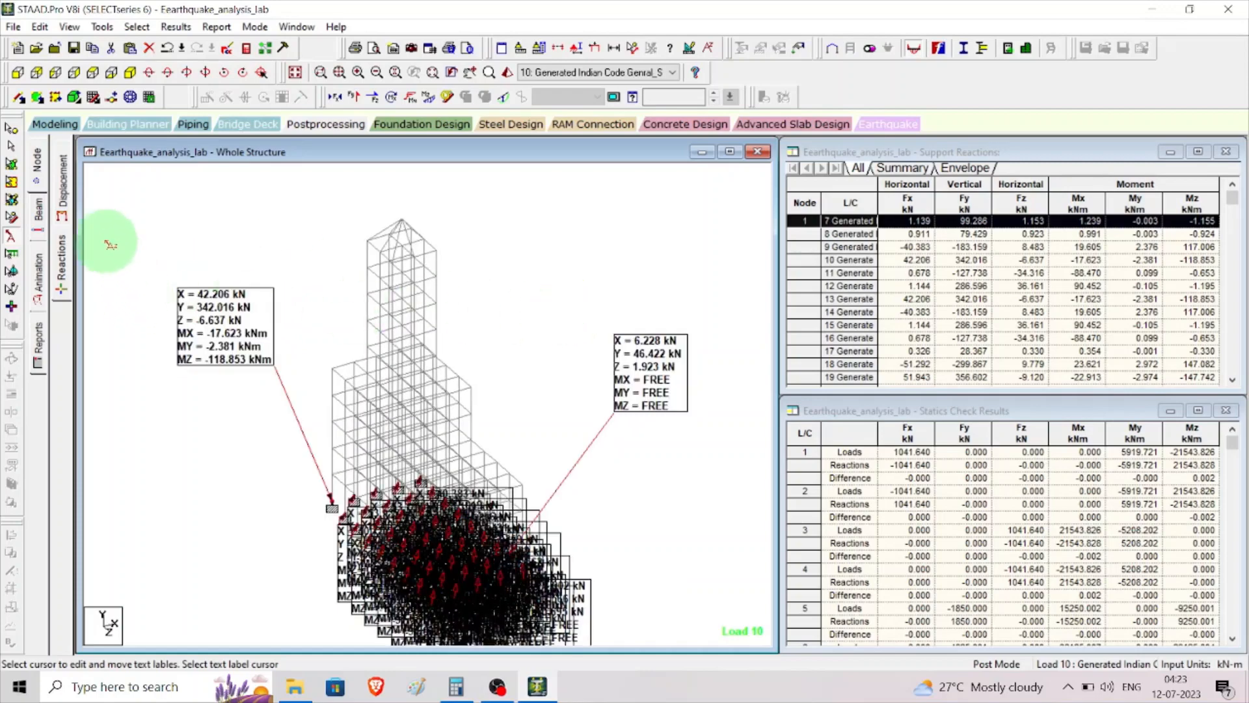
Step: View the beam forces and bending diagrams, including the Bending Z diagram for load case 1 EQ+x
left_click(40, 226)
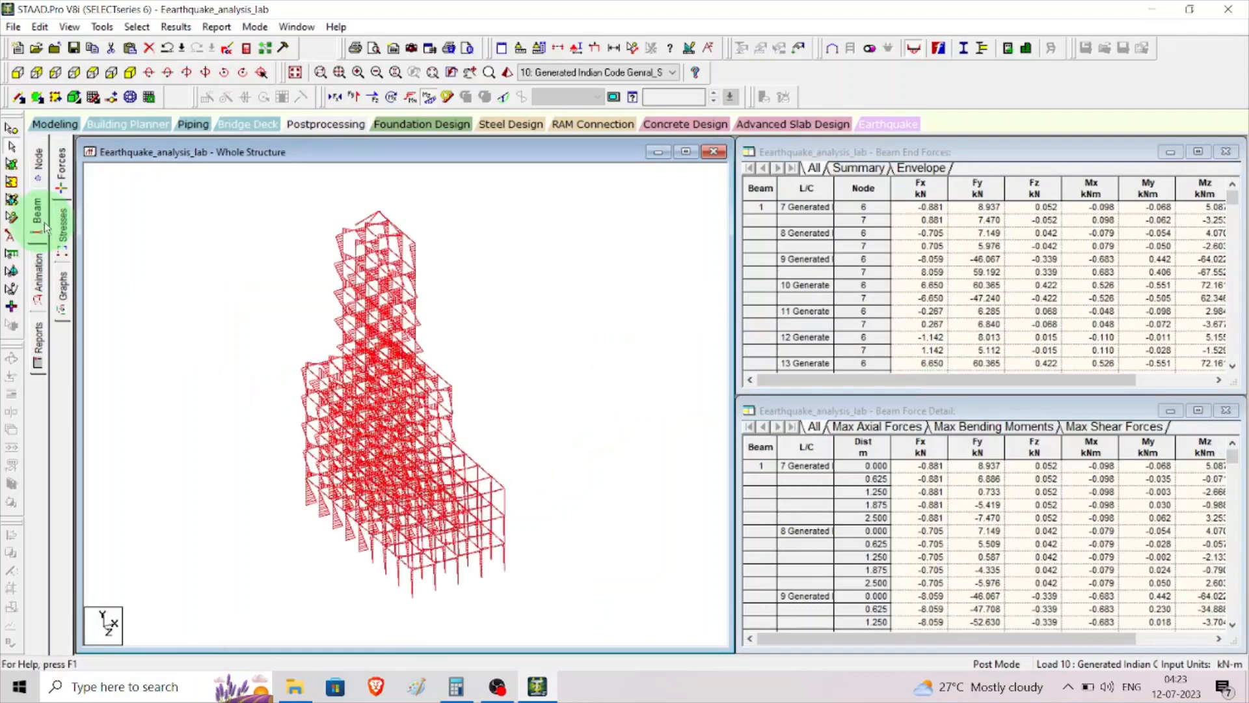
left_click(63, 171)
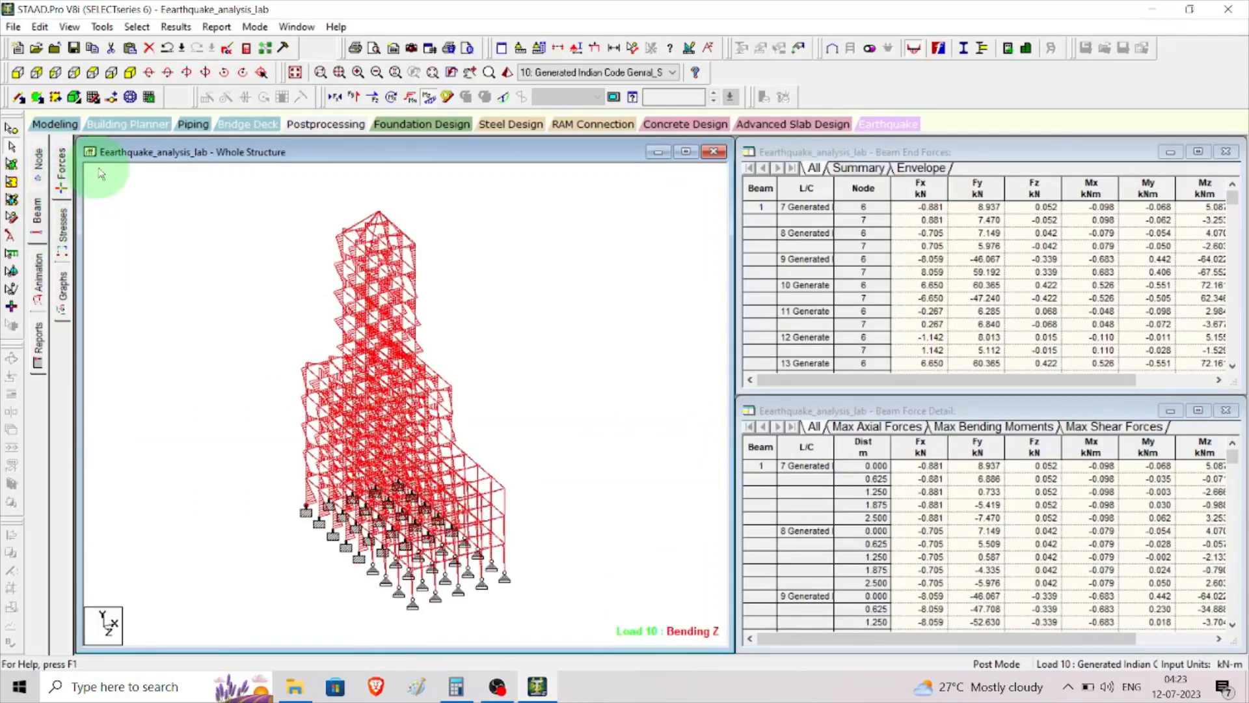
left_click(673, 73)
scroll(595, 115, "up", 2)
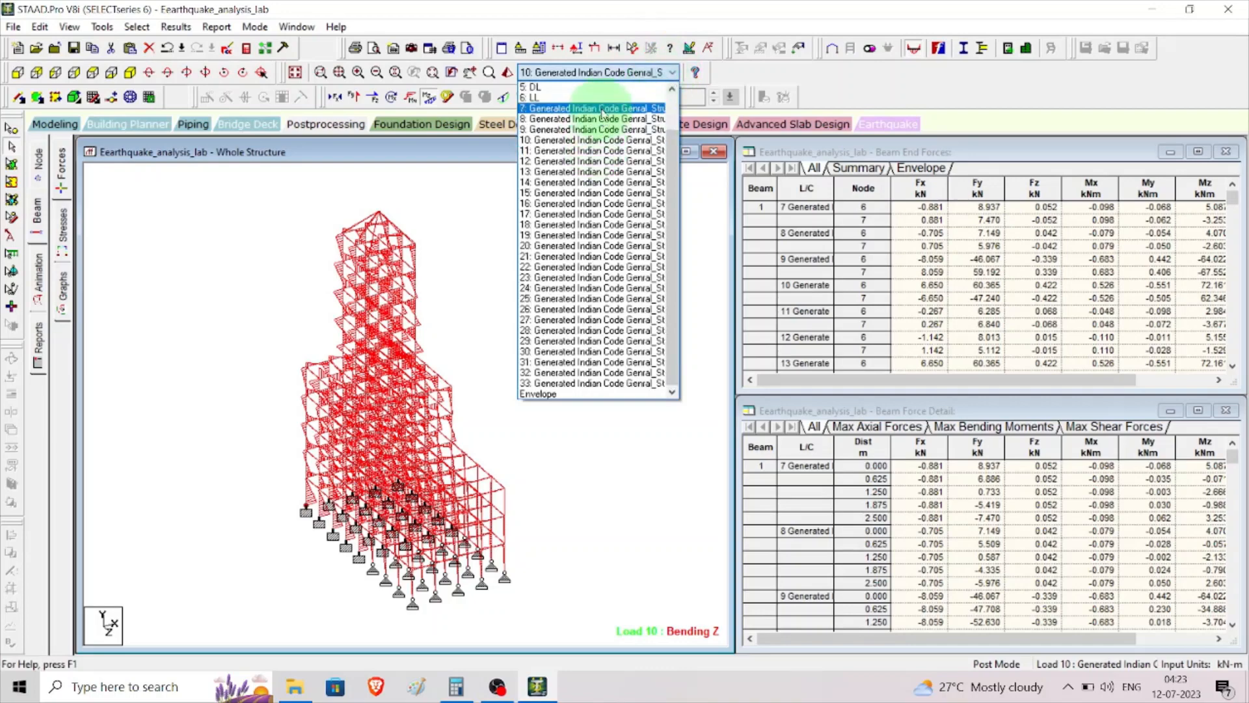
scroll(595, 115, "up", 1)
left_click(570, 86)
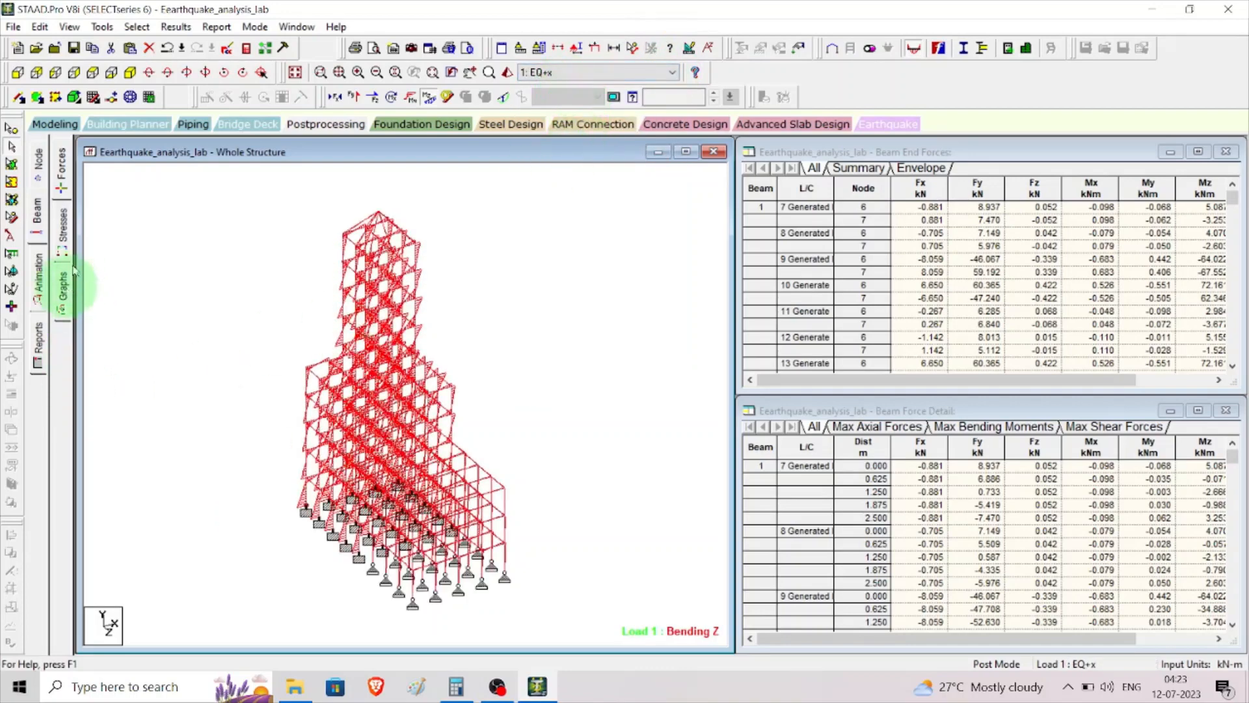
left_click(63, 169)
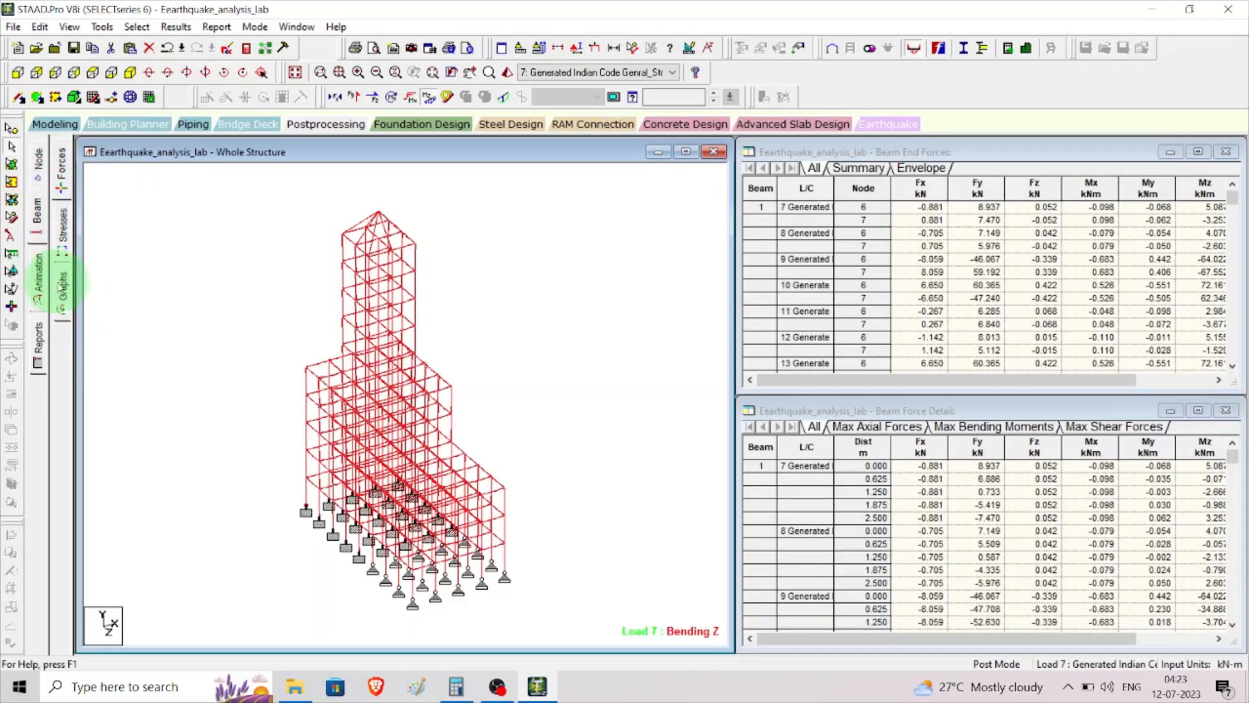
Step: View the beam stresses, and display the moment, shear and axial force graphs of beam 1 for load combination 10
left_click(65, 241)
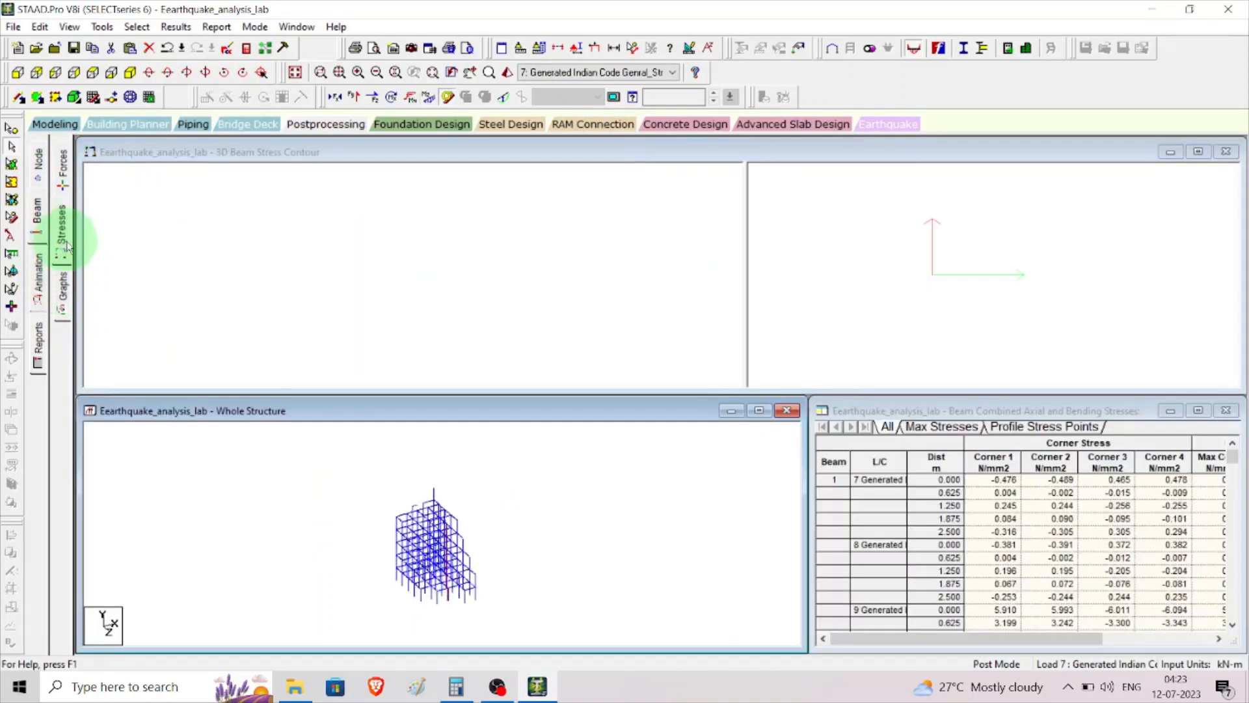
left_click(65, 169)
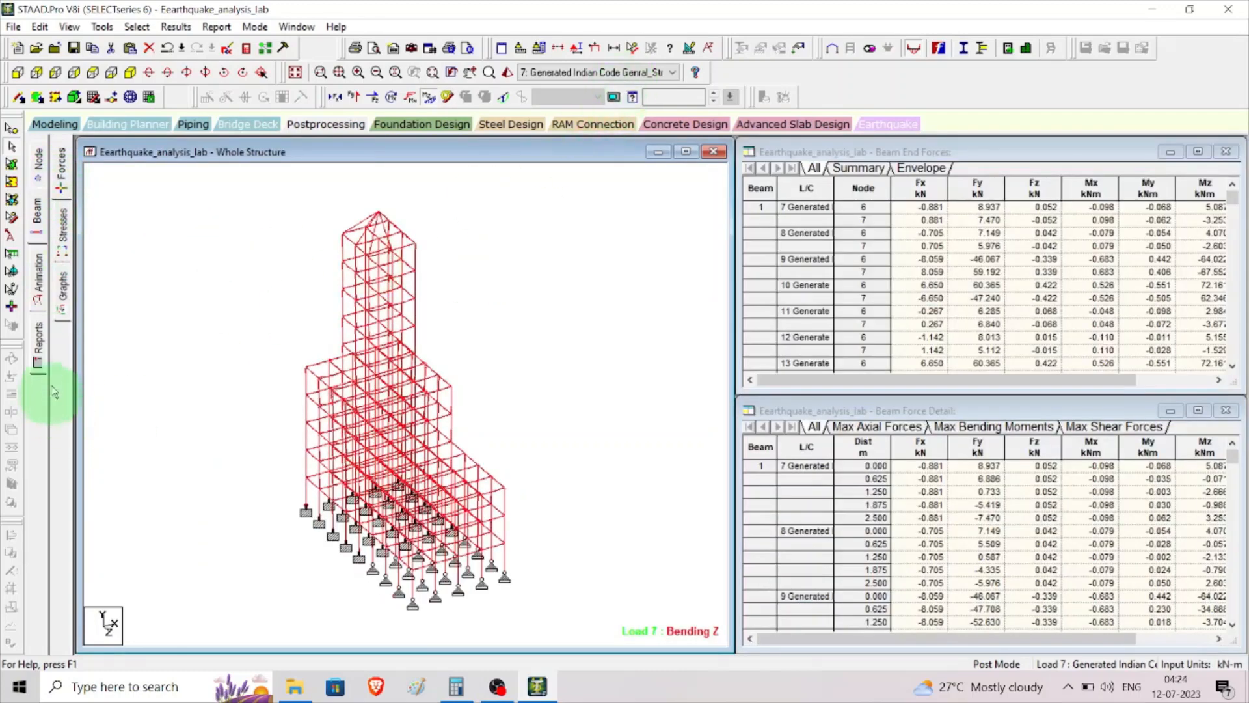
left_click(62, 302)
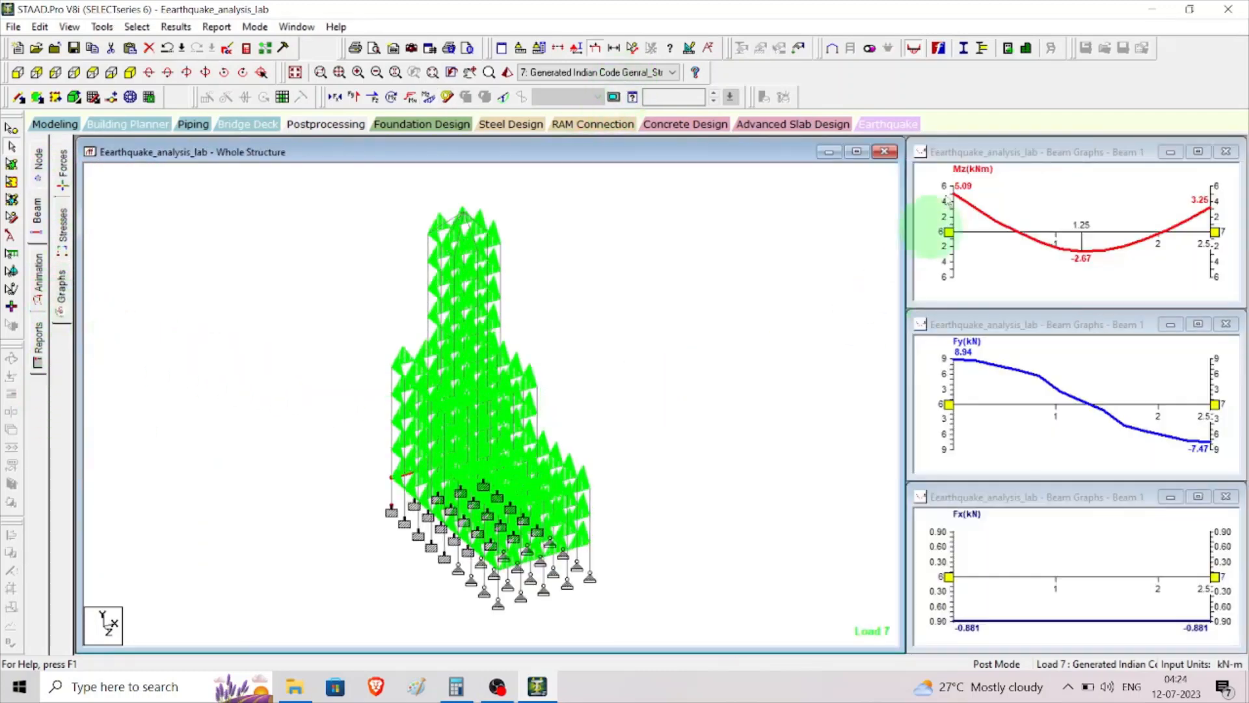
left_click(677, 77)
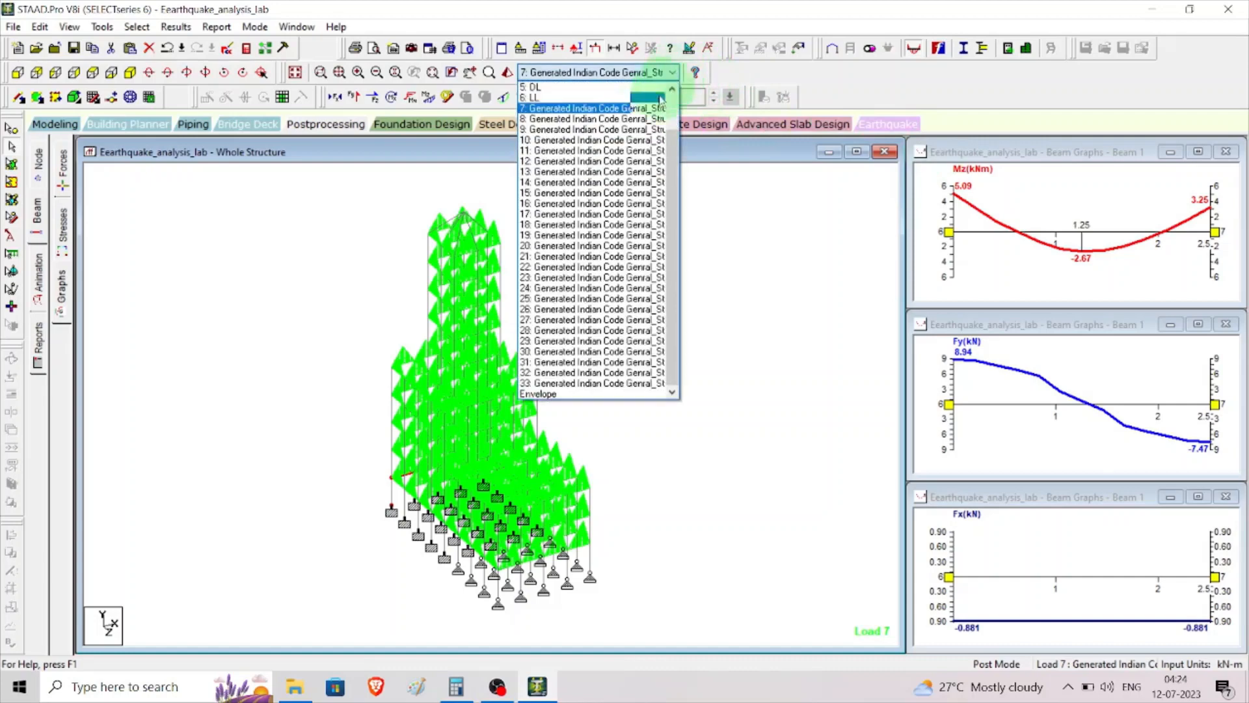
left_click(646, 151)
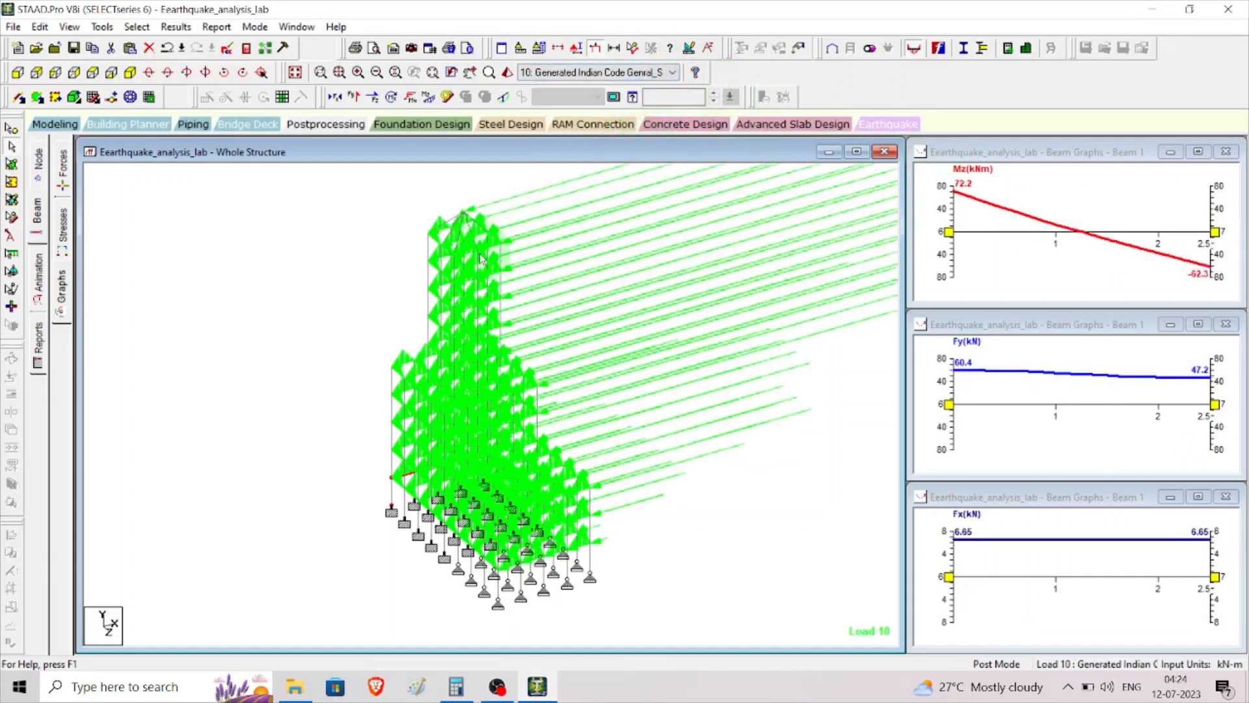
Step: Display the structure's loading and beam 1's force graphs for load combination 17
left_click(581, 439)
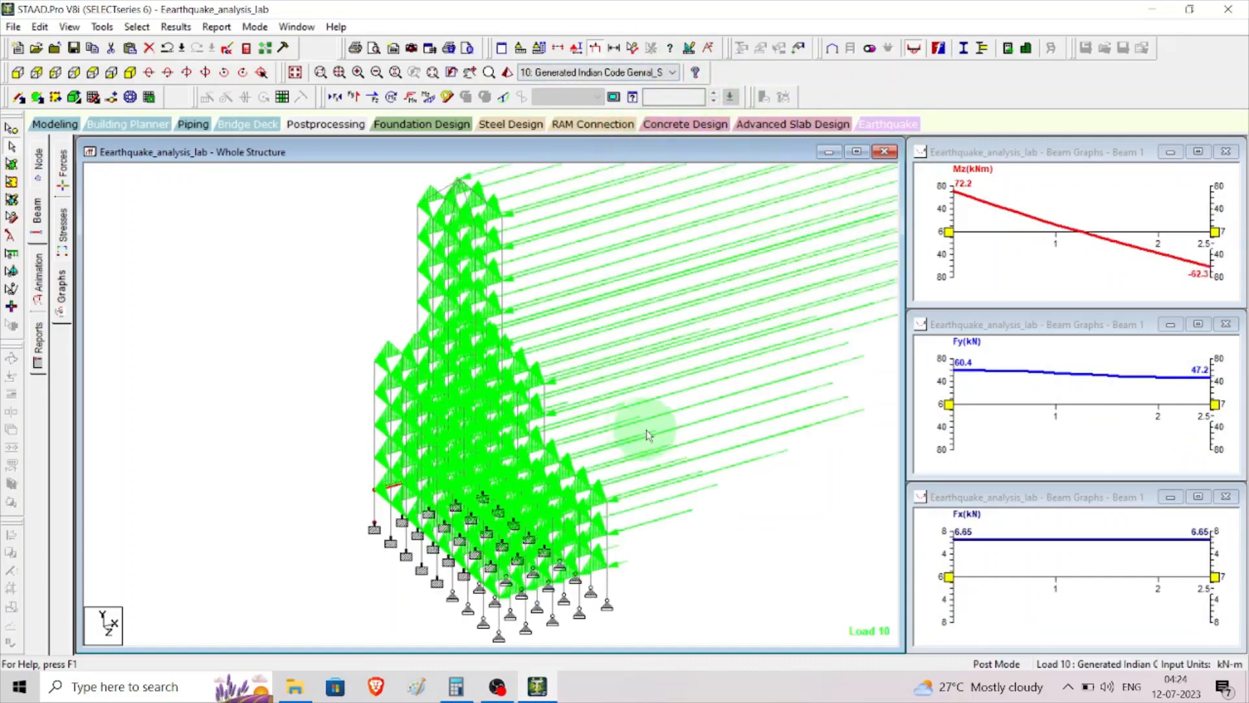
scroll(666, 426, "down", 1)
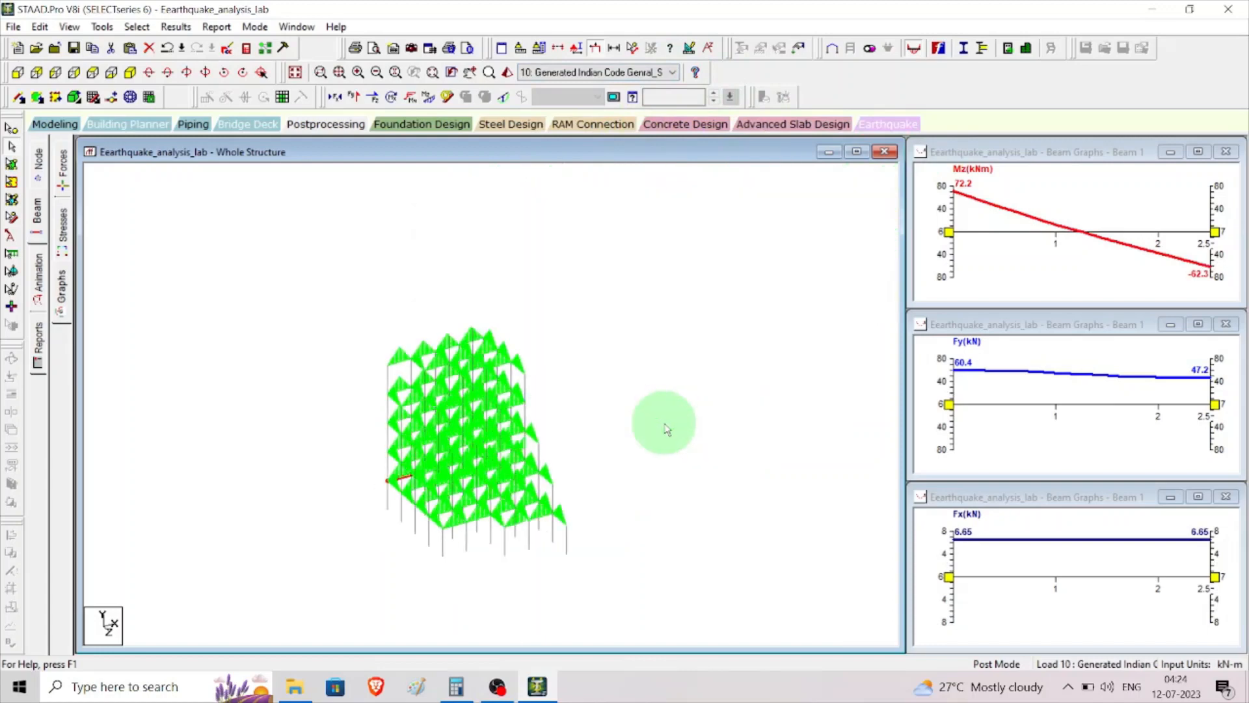
left_click(672, 72)
left_click(575, 214)
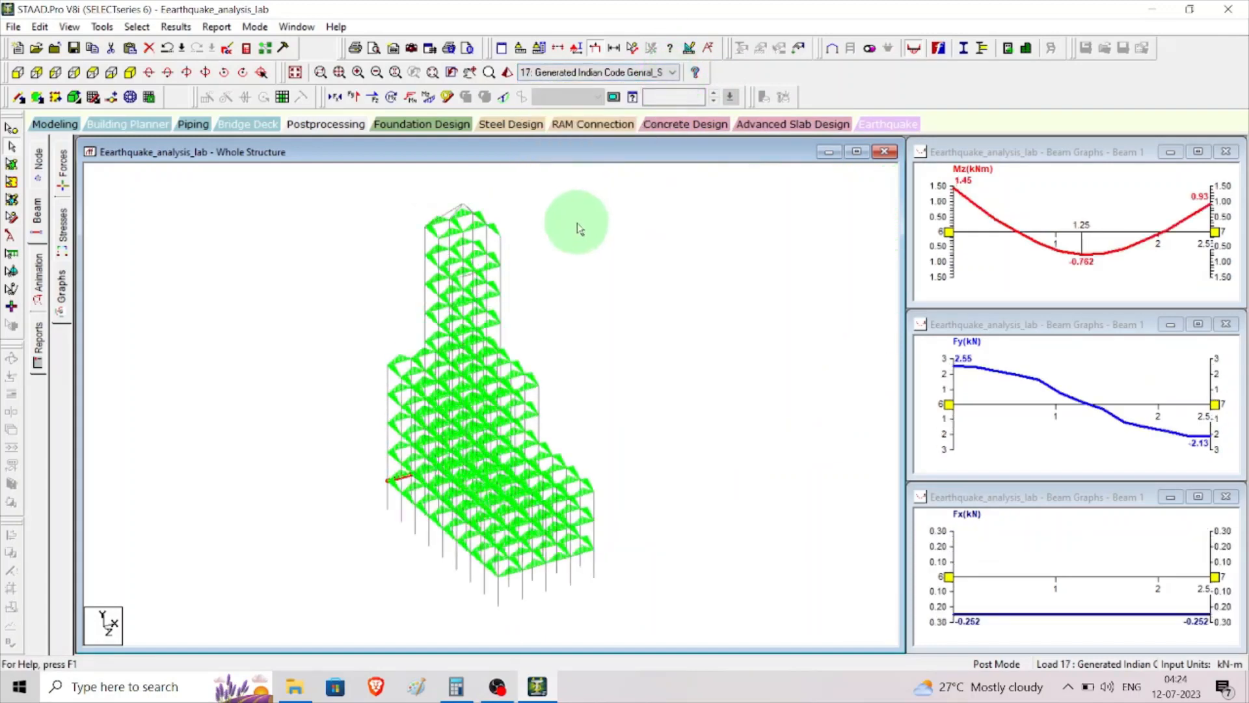
Step: View the loading and beam 1 graphs for earthquake load cases EQ+x, EQ-x, EQ+Z and EQ-Z in turn
left_click(672, 74)
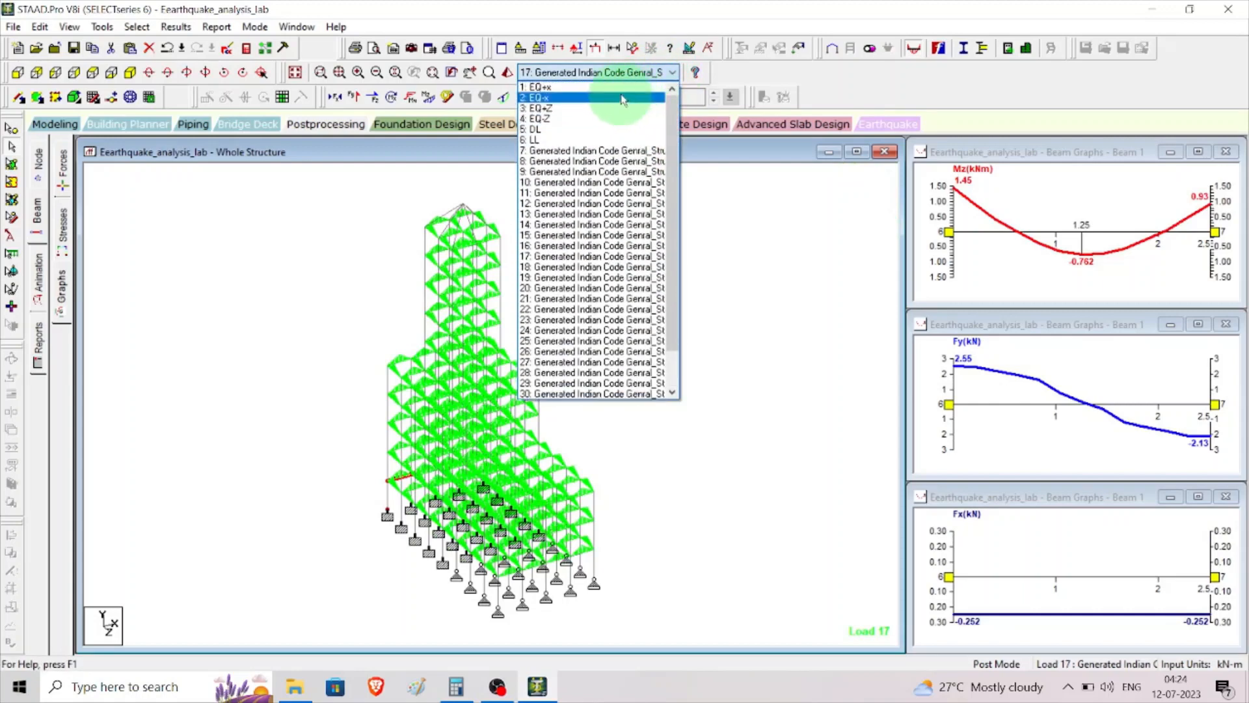
left_click(620, 87)
left_click(677, 102)
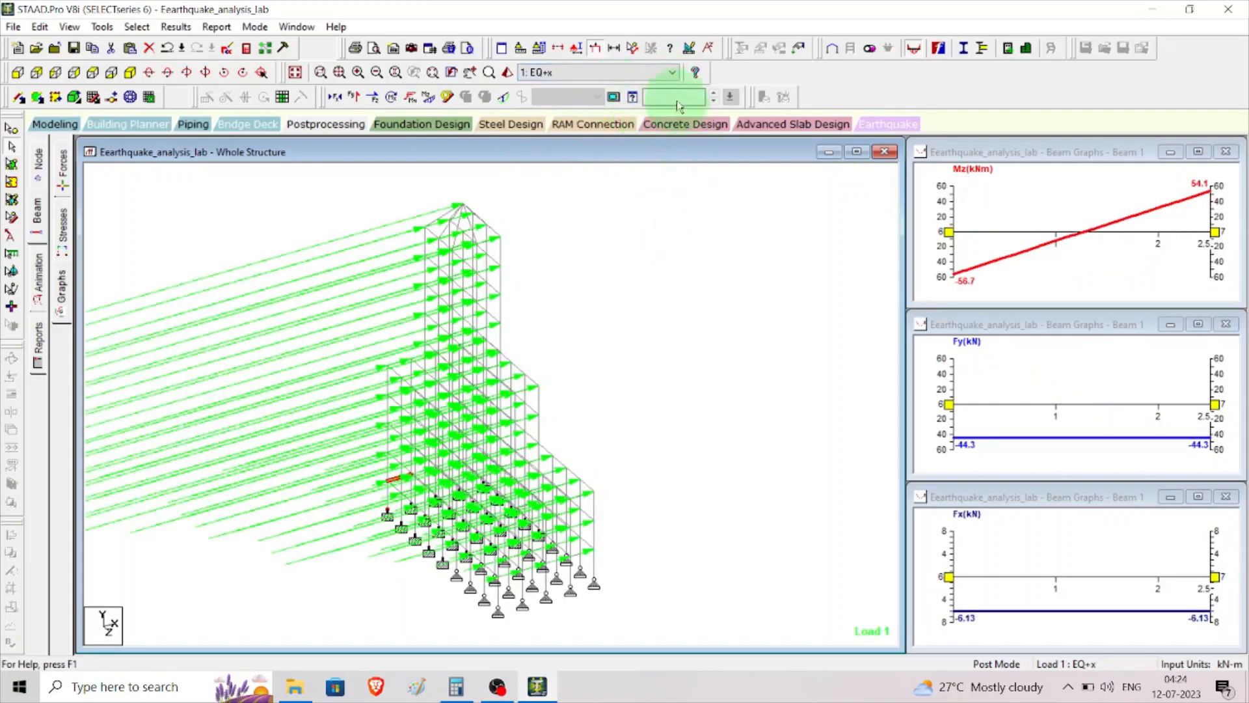
left_click(672, 73)
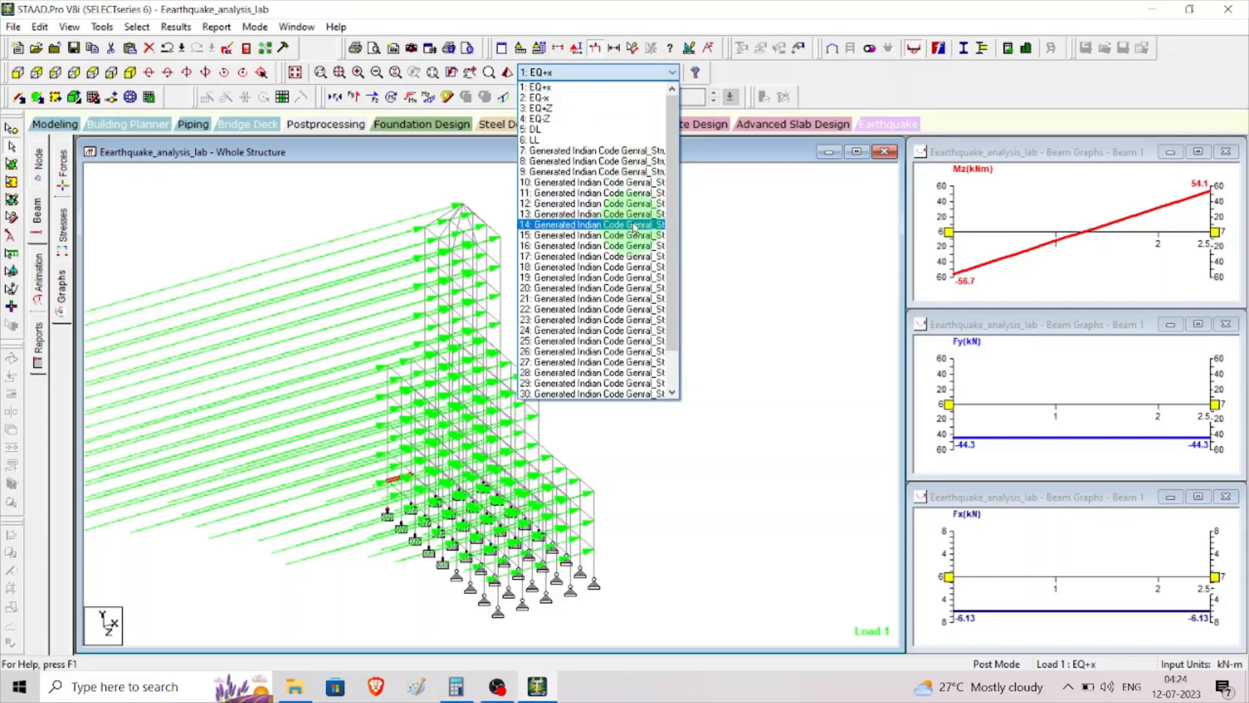
left_click(543, 98)
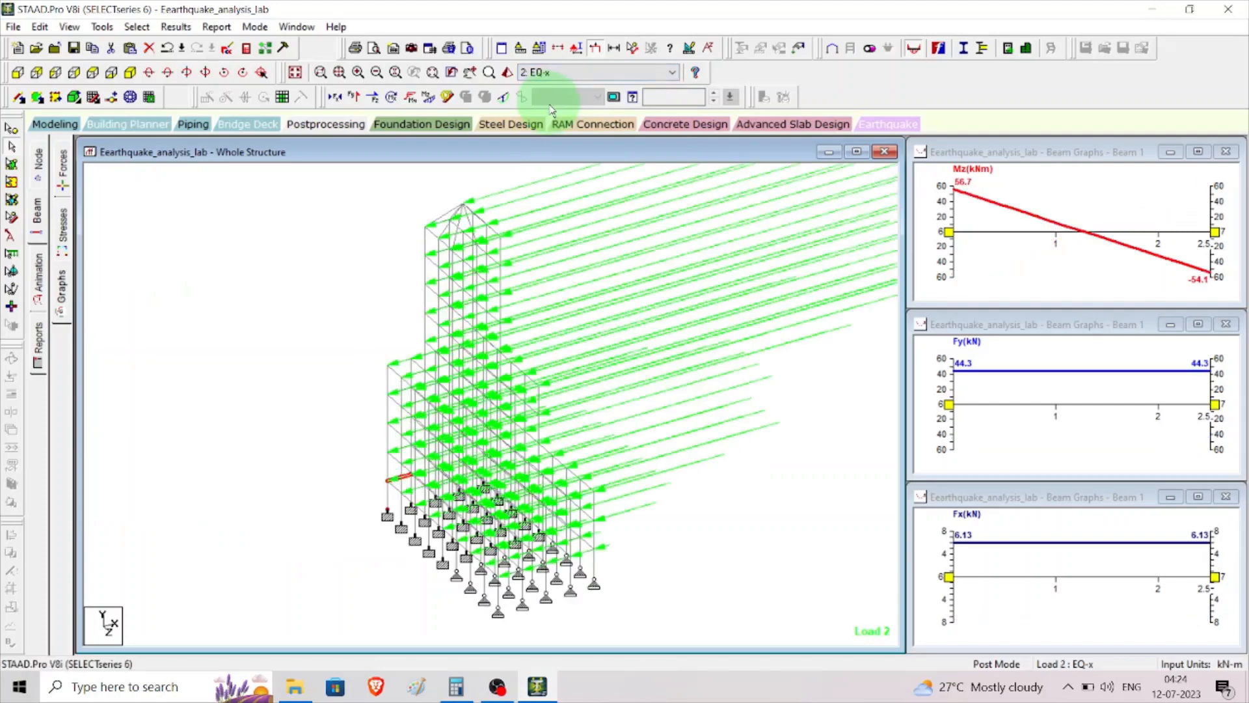
left_click(576, 78)
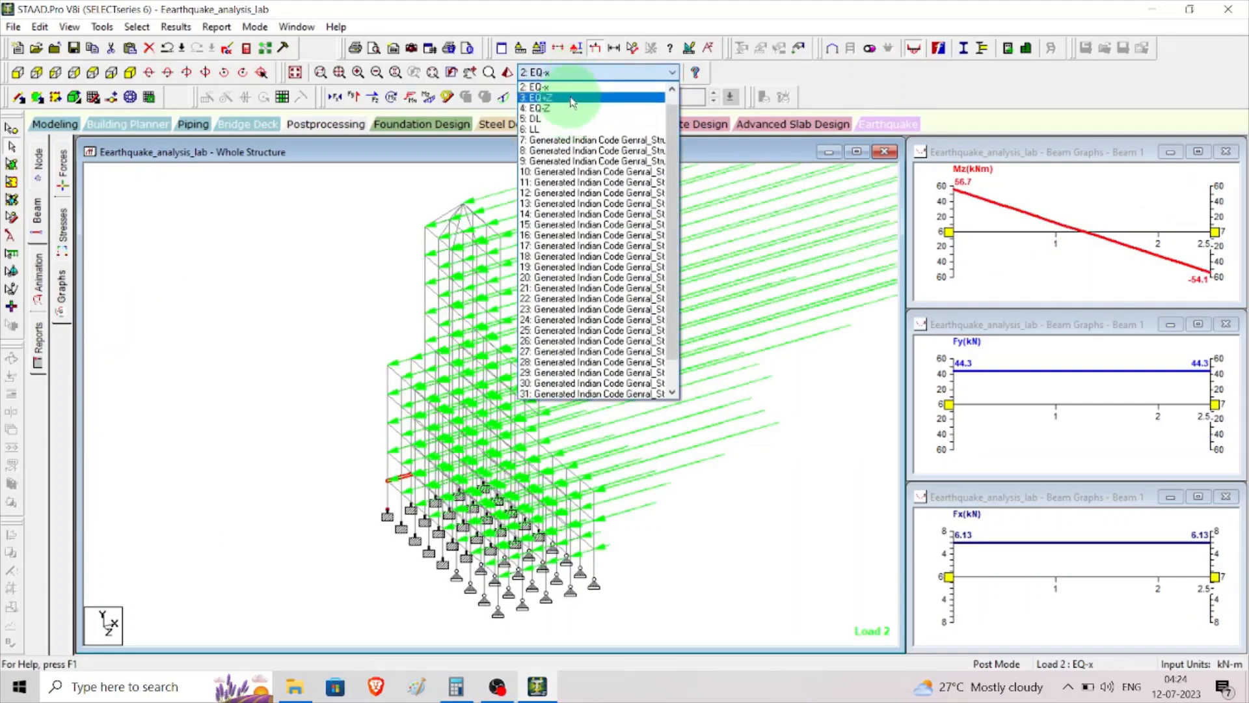
left_click(572, 99)
left_click(621, 73)
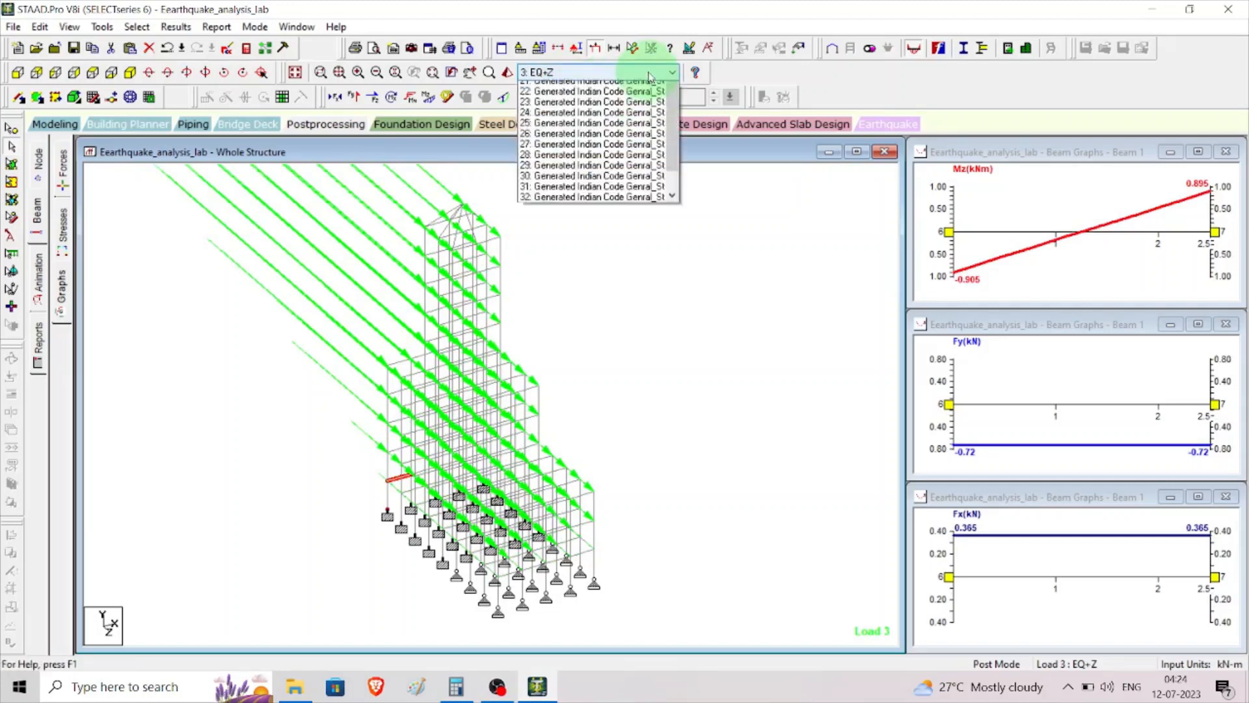
left_click(617, 98)
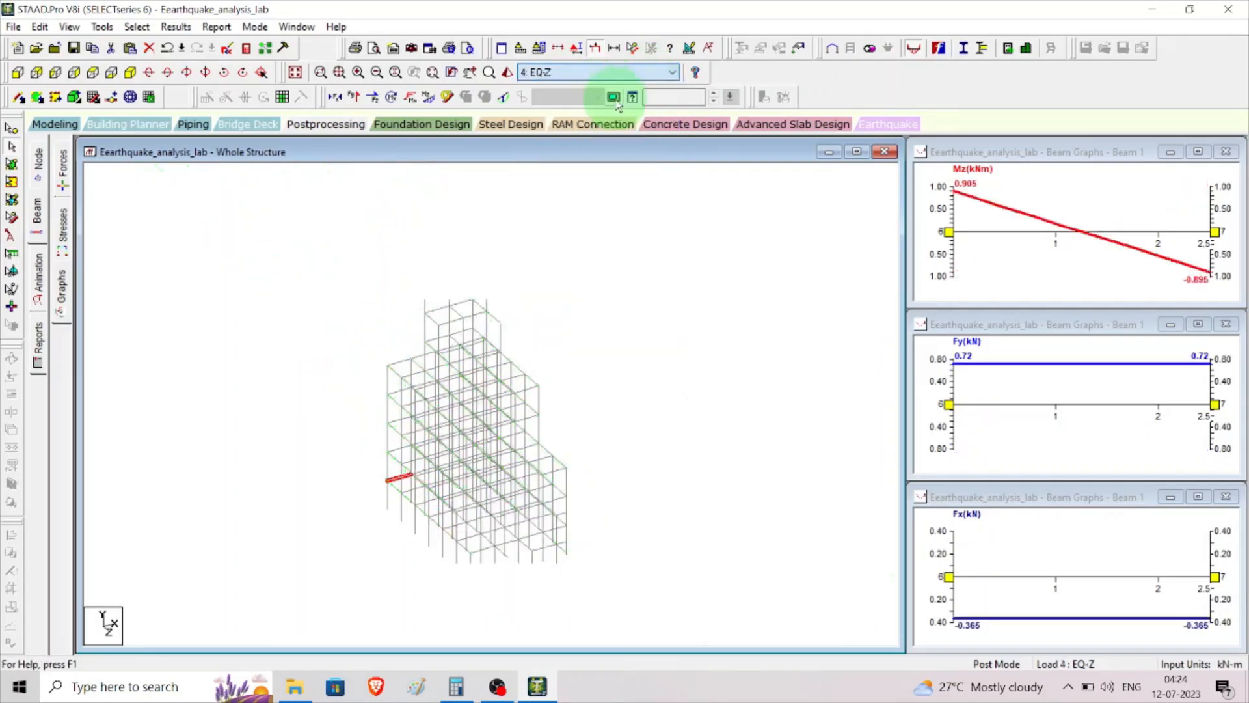
Step: View the loading and beam 1 graphs for the dead load case DL and live load case LL
left_click(606, 72)
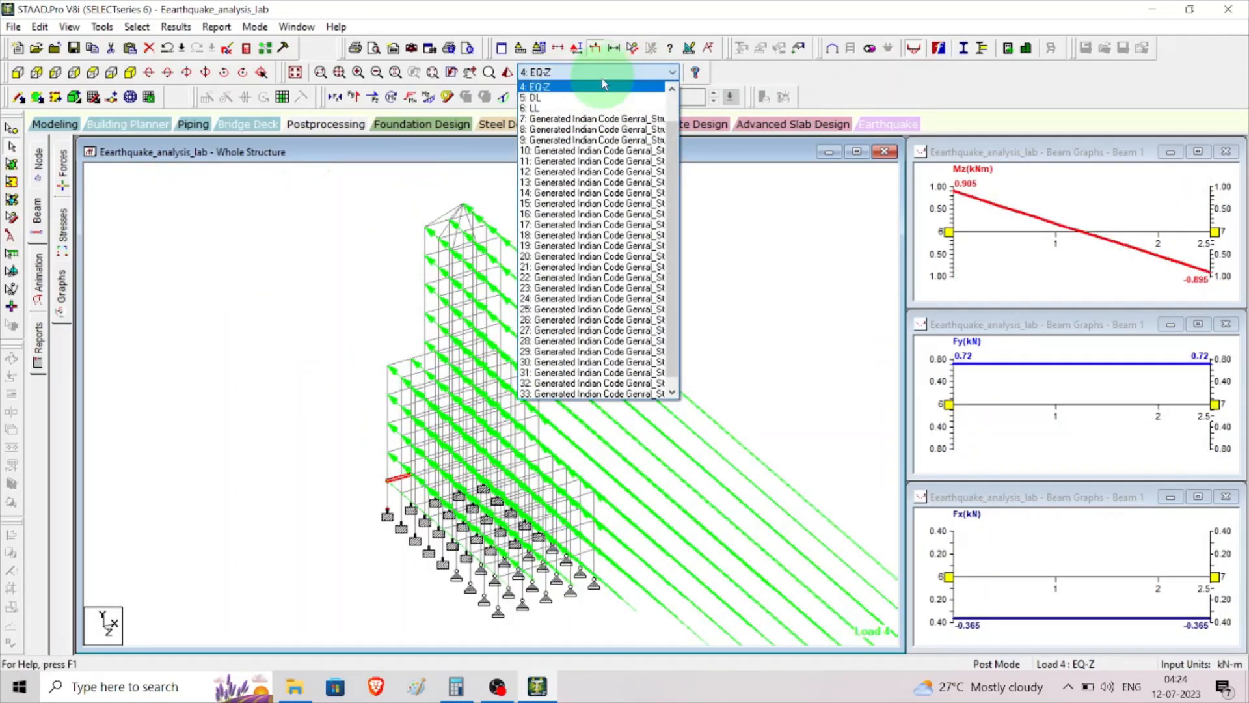
left_click(587, 99)
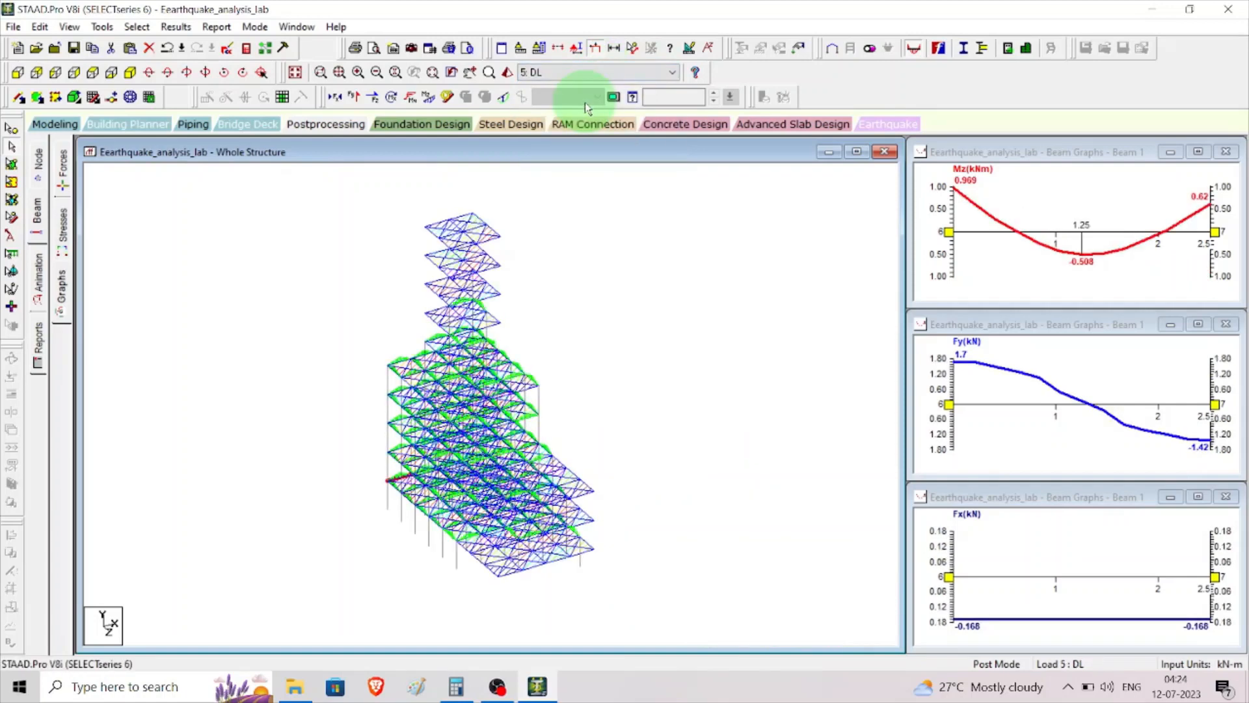
left_click(619, 73)
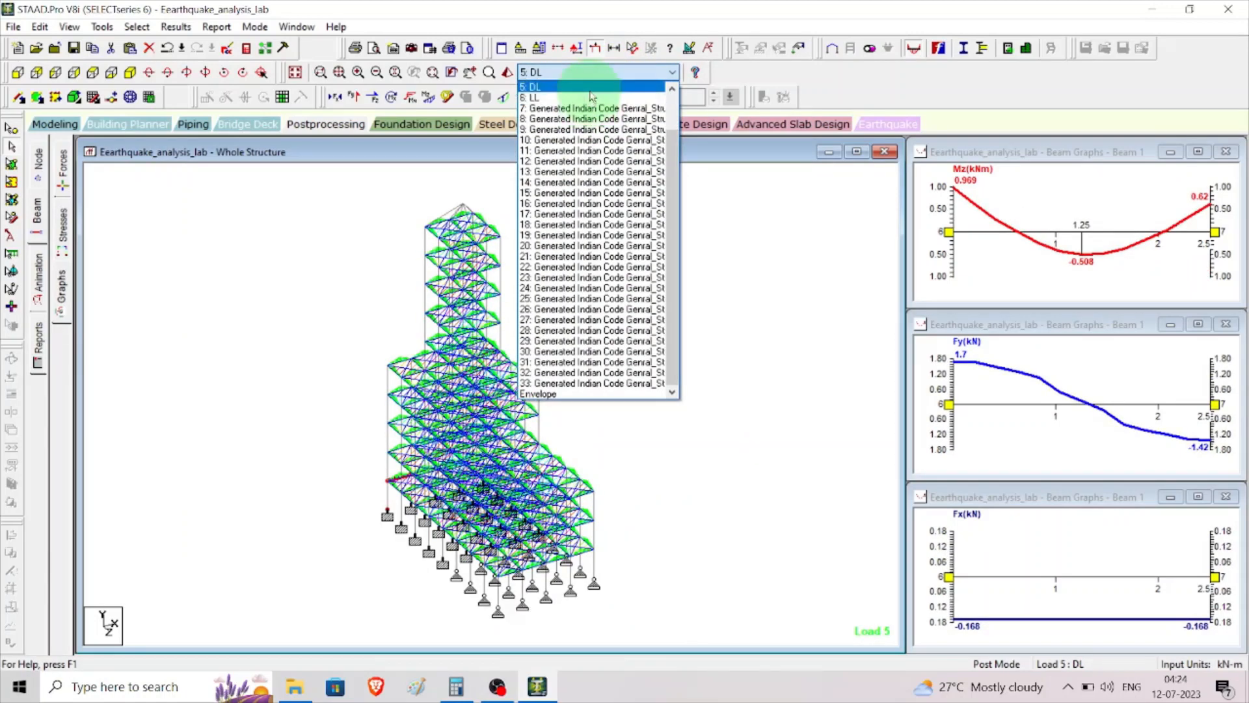
left_click(608, 104)
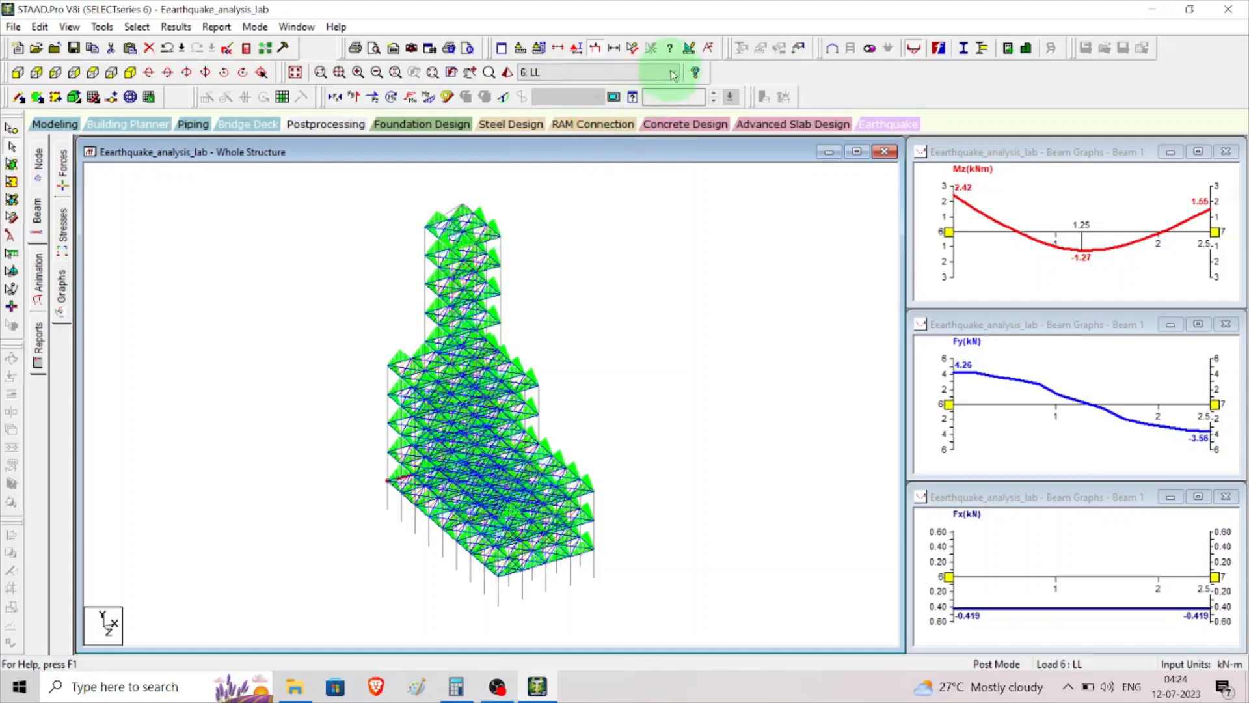
Step: View beam 1's graphs for load combinations 25 and 32, and display the Envelope results
left_click(670, 73)
left_click(579, 299)
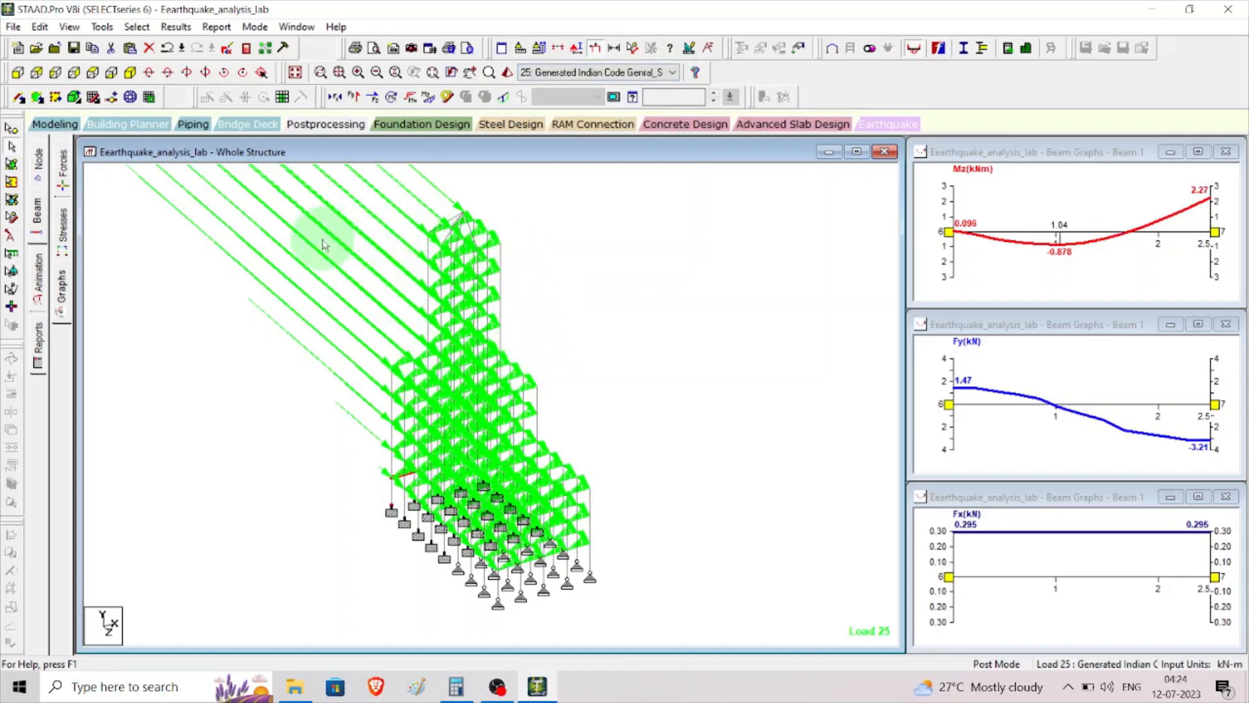
left_click(675, 73)
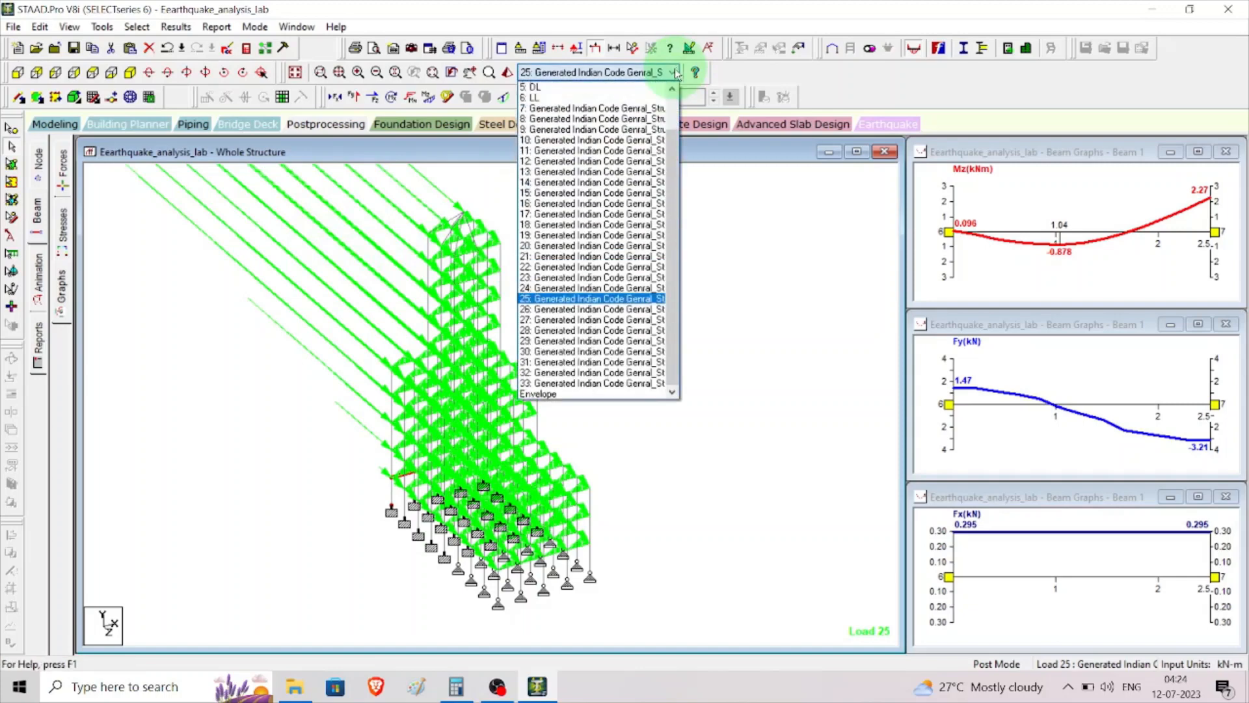
left_click(618, 372)
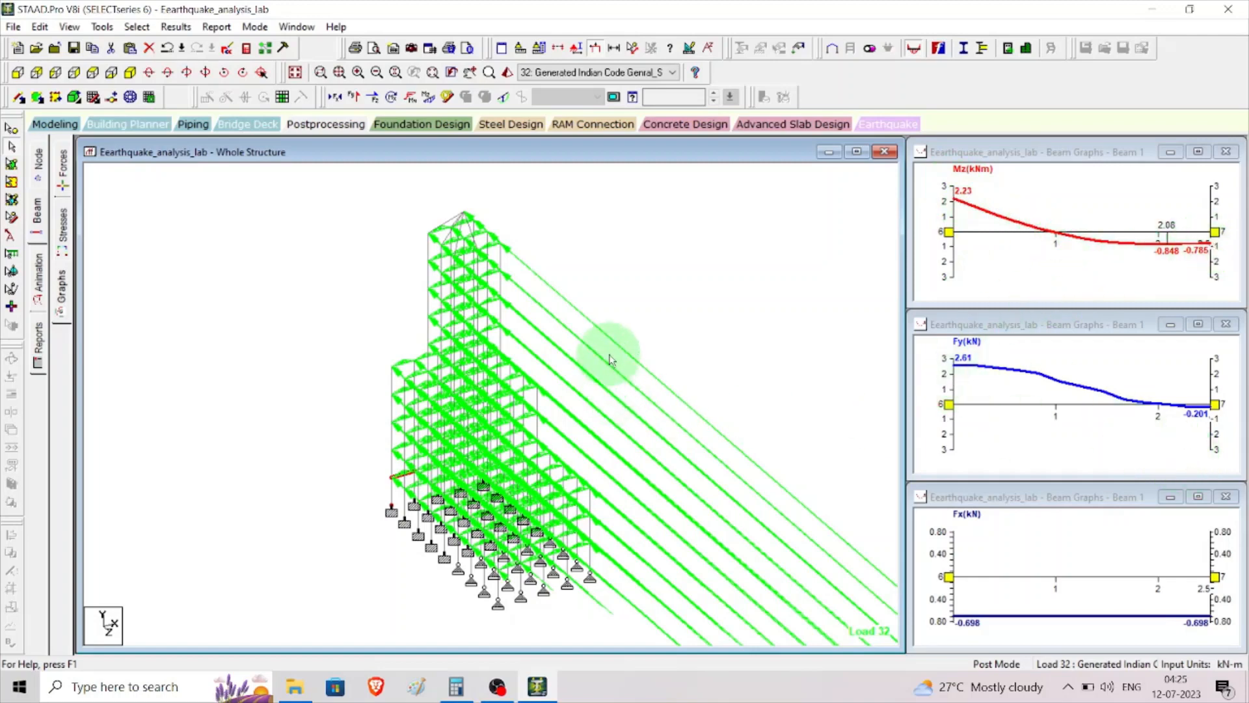
left_click(670, 72)
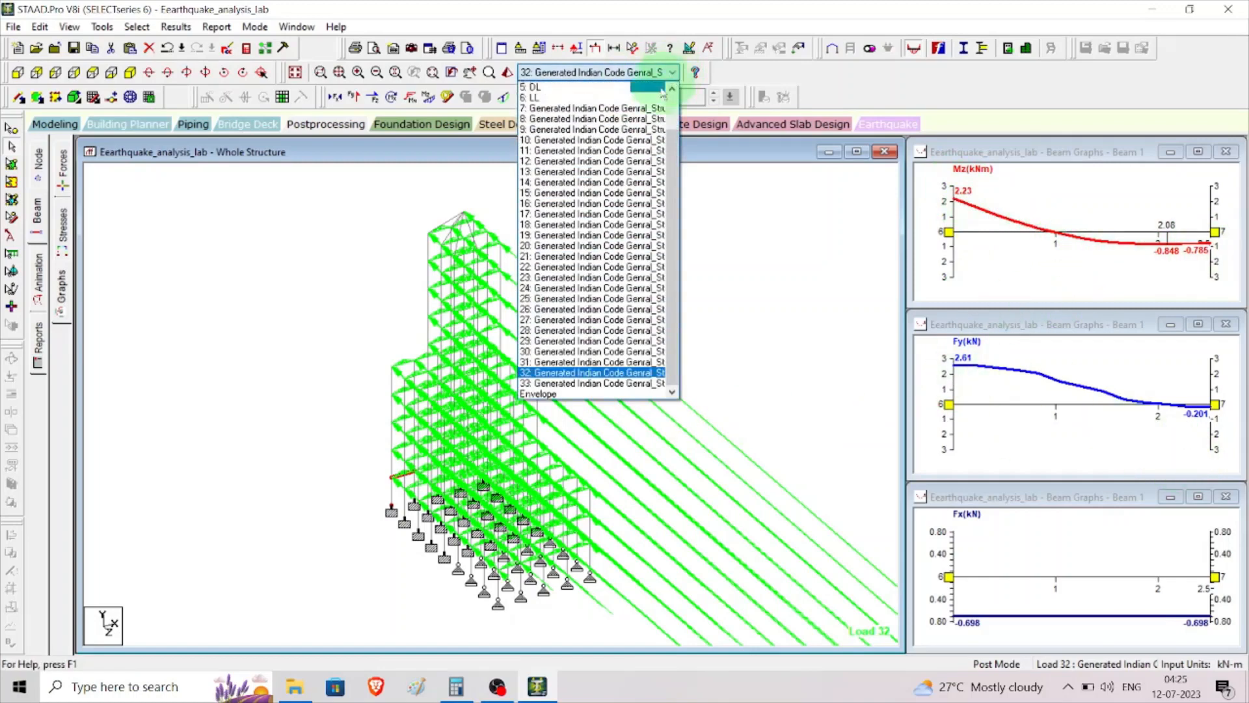
left_click(587, 394)
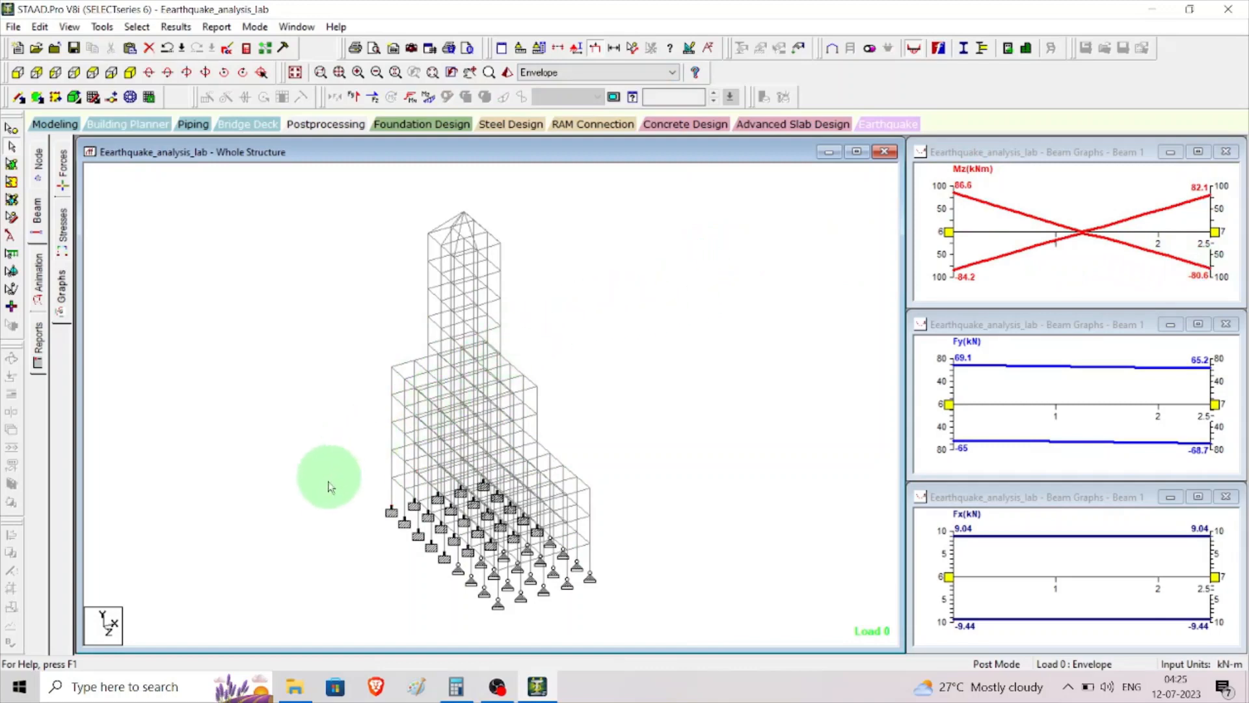
Step: Inspect column member 26's concrete design, deflection, shear bending, loading and section property details, and close its member data
double_click(391, 466)
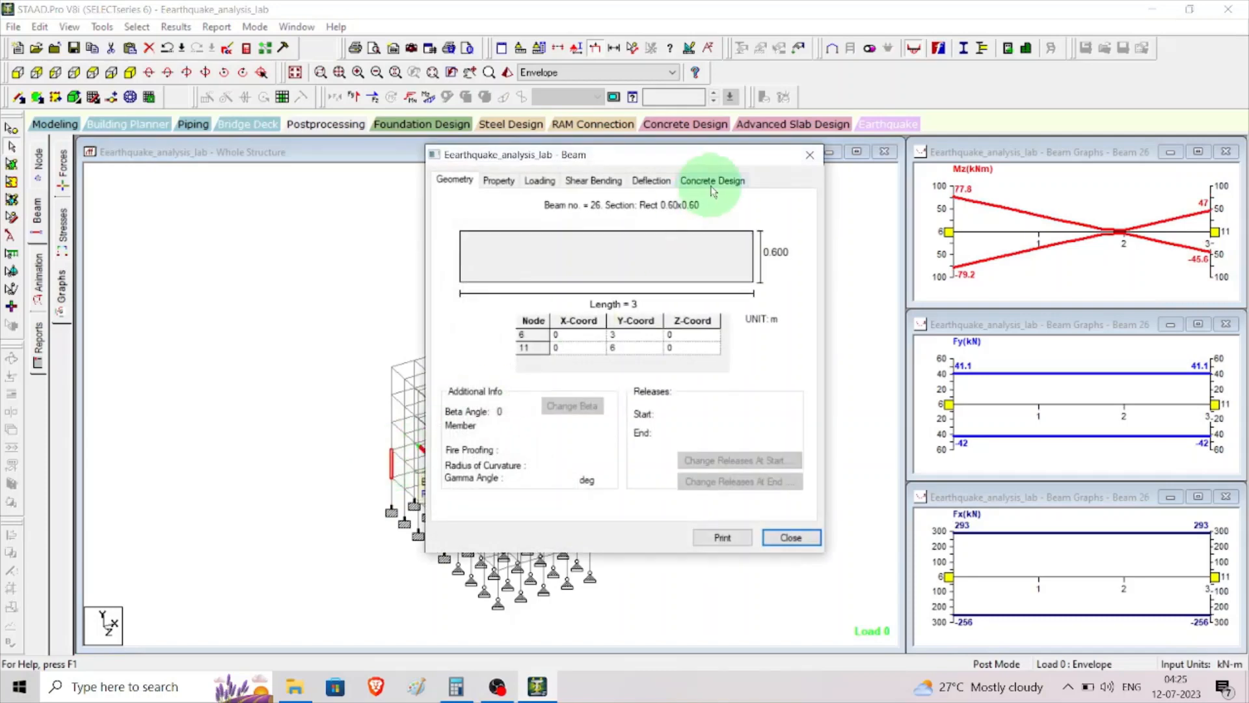
left_click(718, 182)
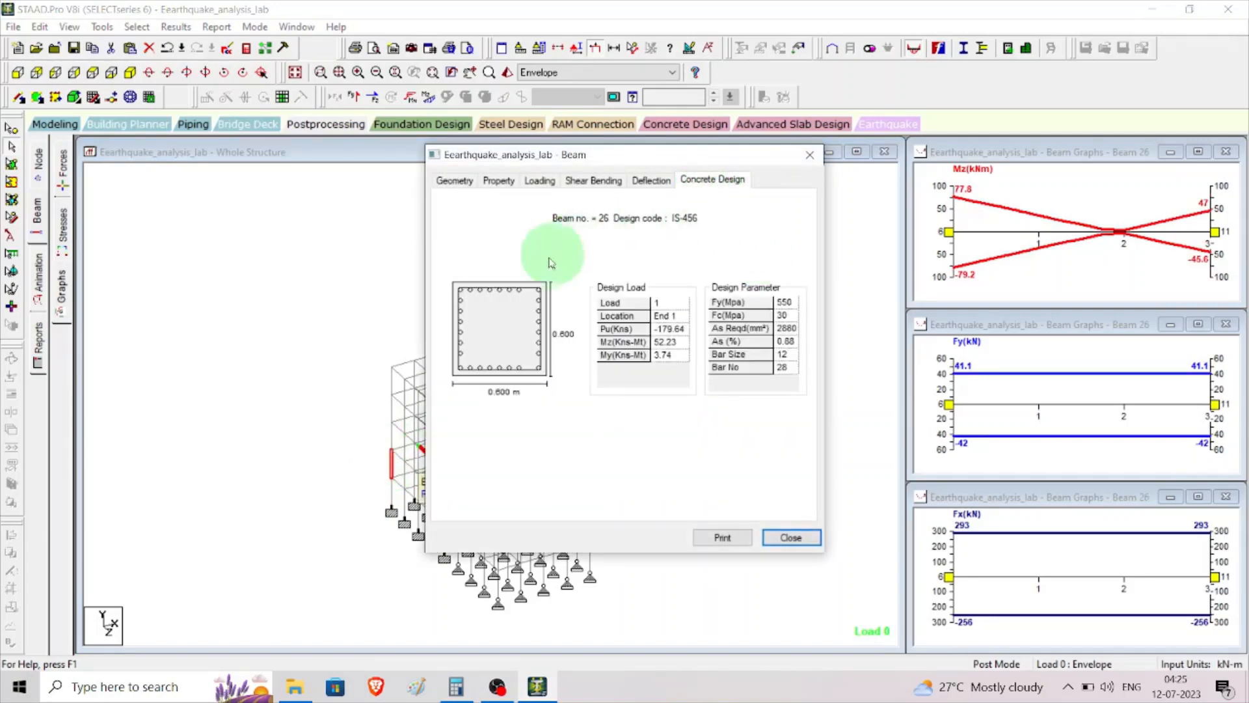
left_click(641, 182)
left_click(609, 182)
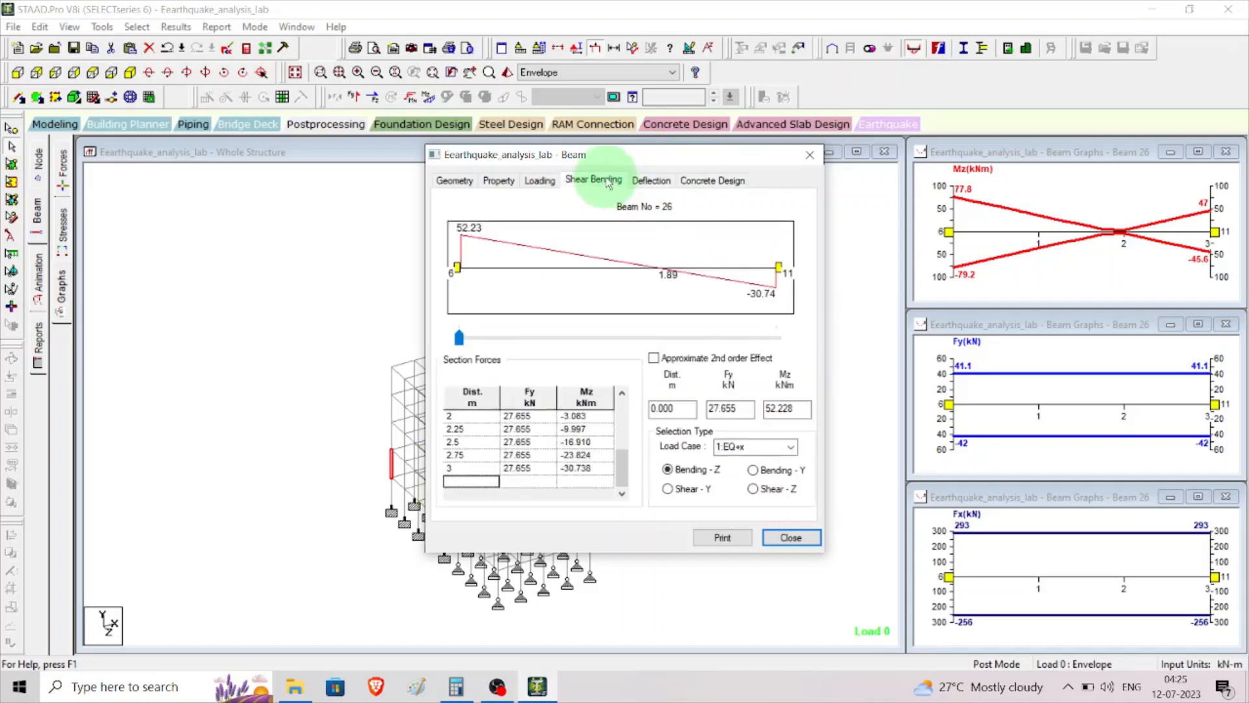
left_click(541, 182)
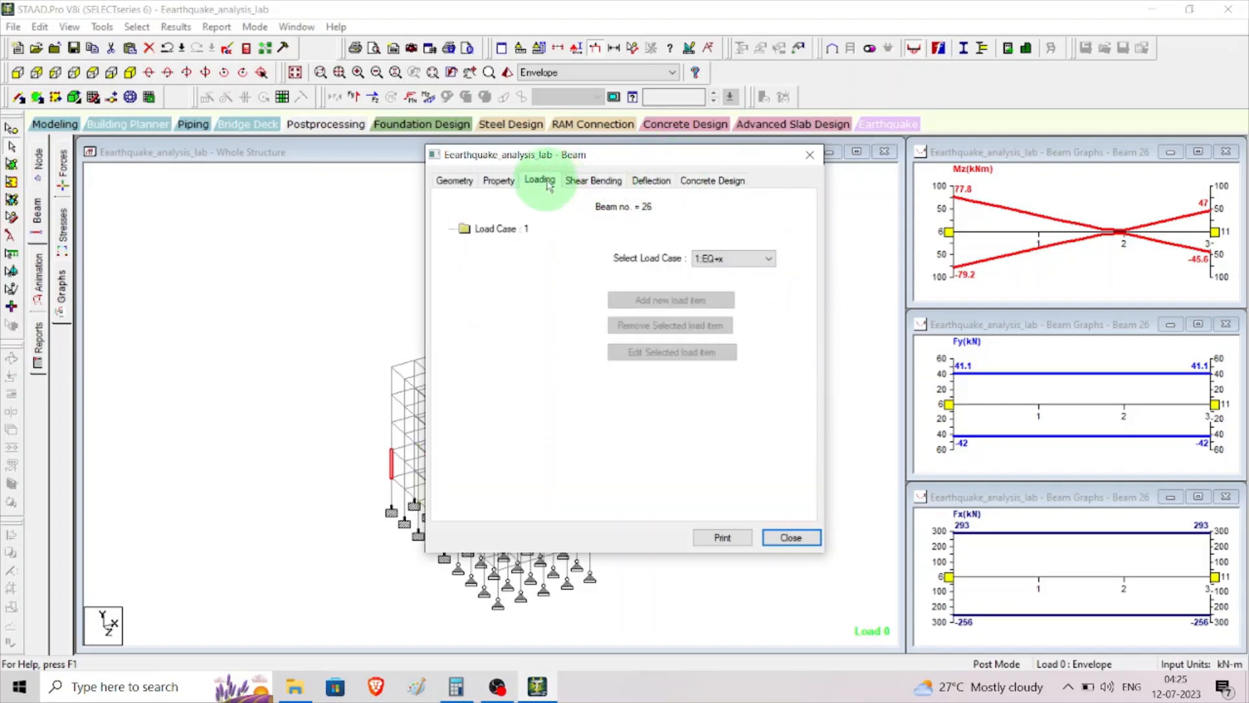
left_click(501, 182)
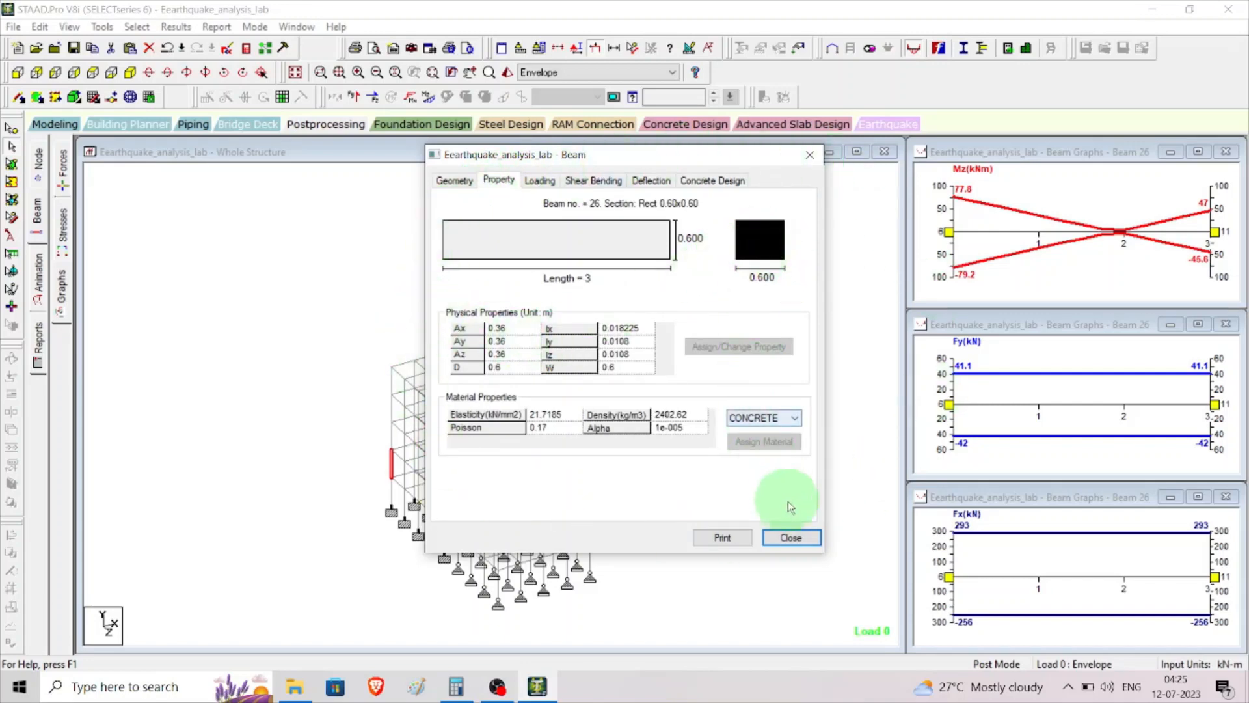
left_click(791, 537)
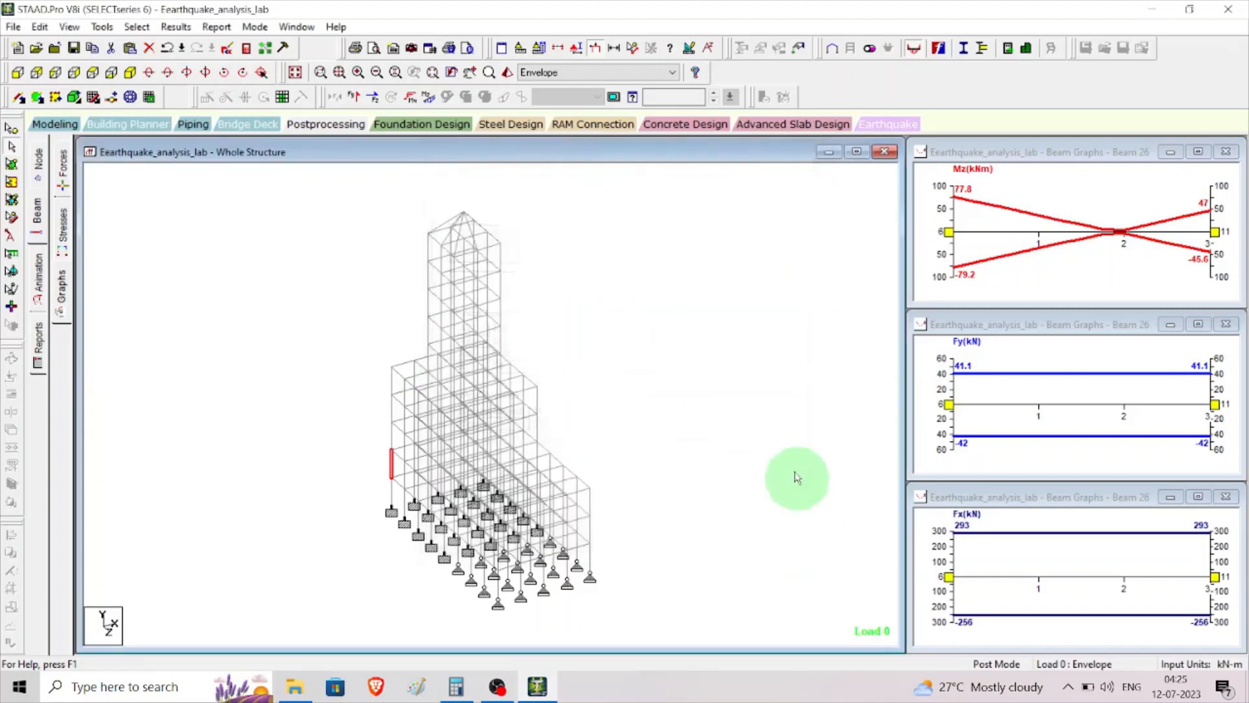
Step: Inspect the concrete design of column member 376 in the upper tower, and close its member data
left_click(501, 315)
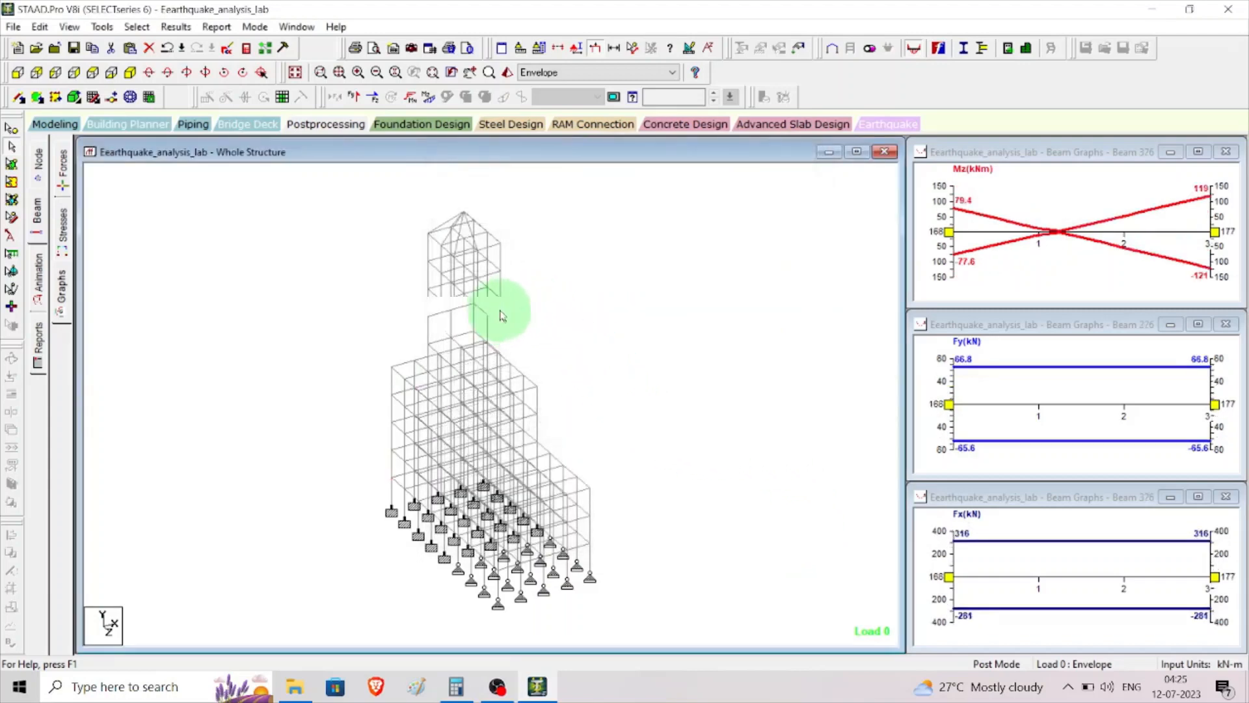
double_click(500, 314)
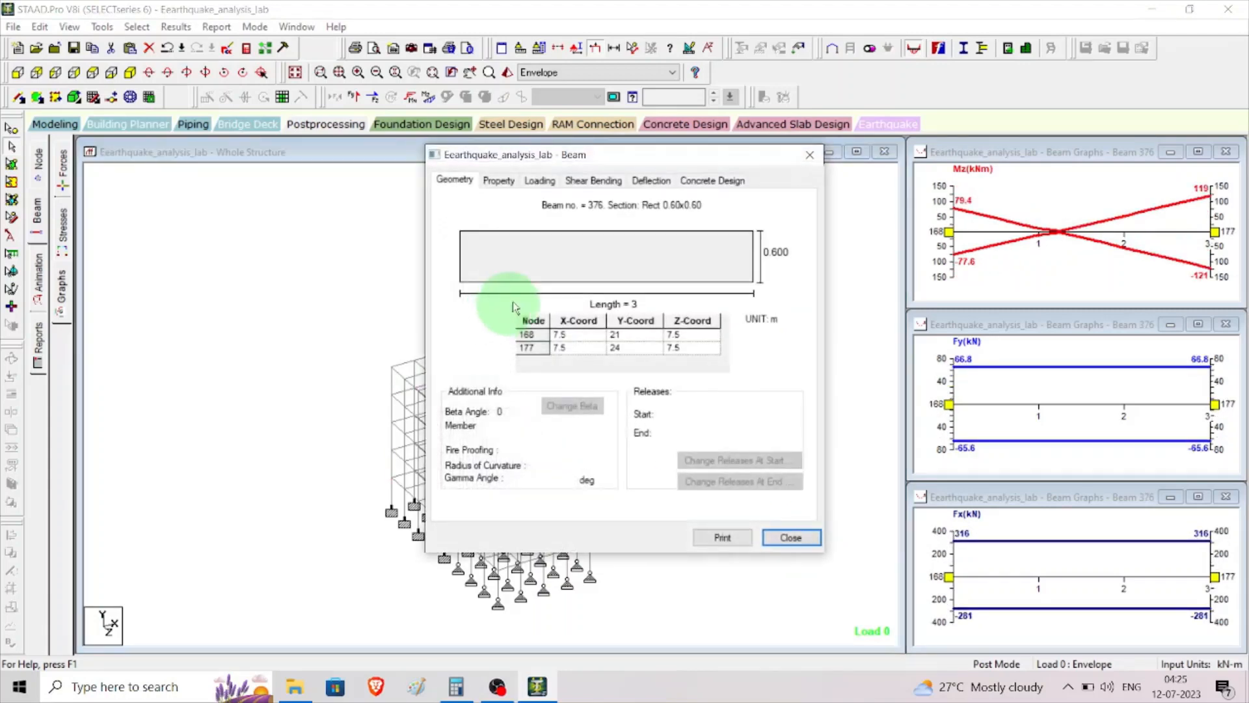
left_click(727, 183)
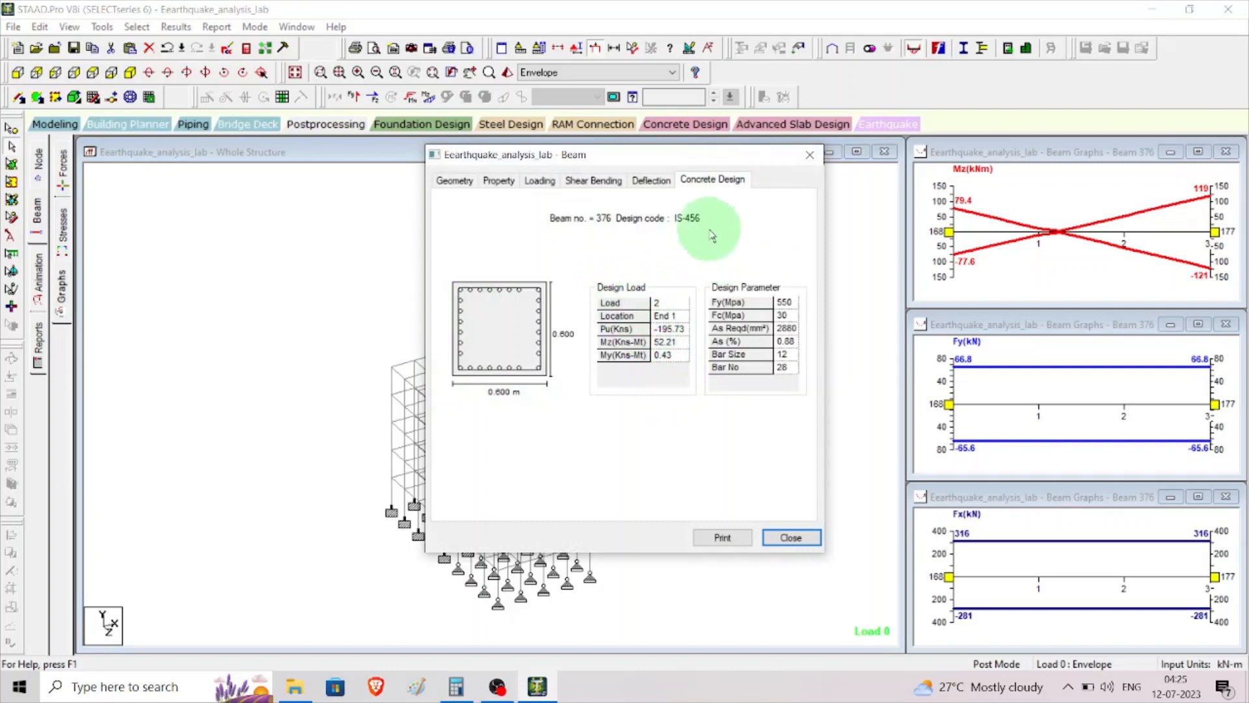
left_click(791, 539)
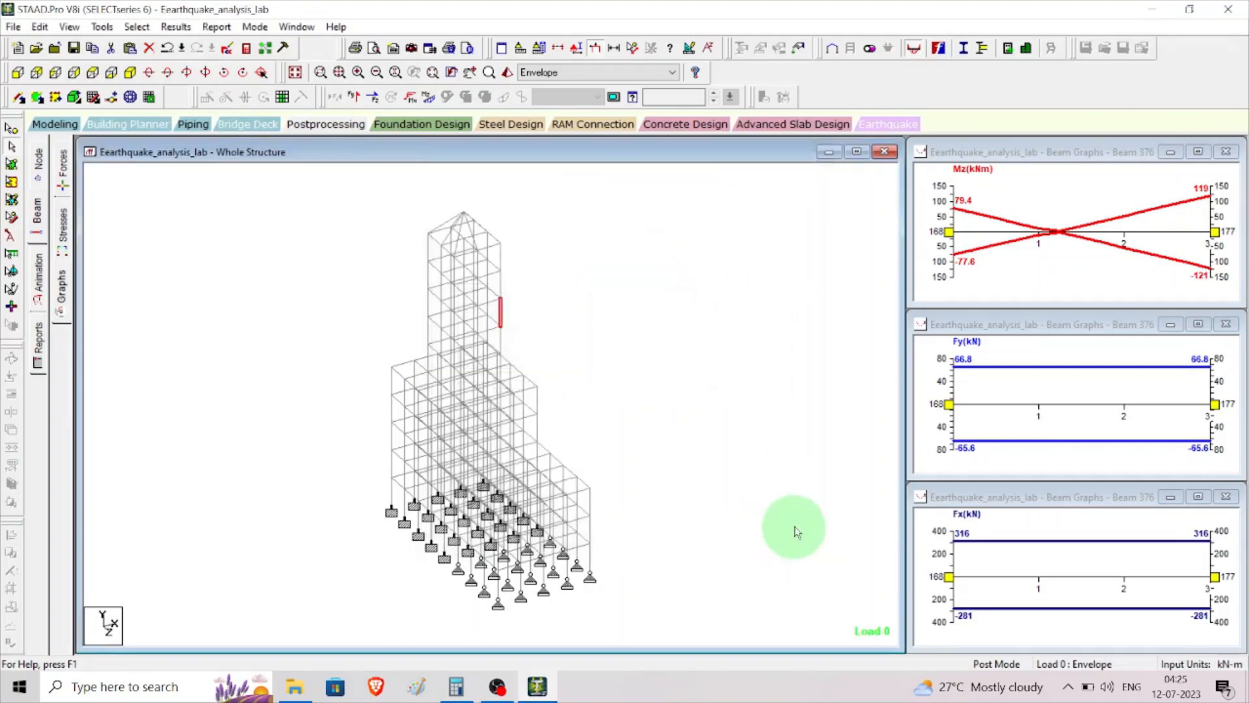
Step: Inspect the concrete design and reinforcement layout of horizontal beam 17 at the lower block's roof corner, and close its member data
left_click(575, 452)
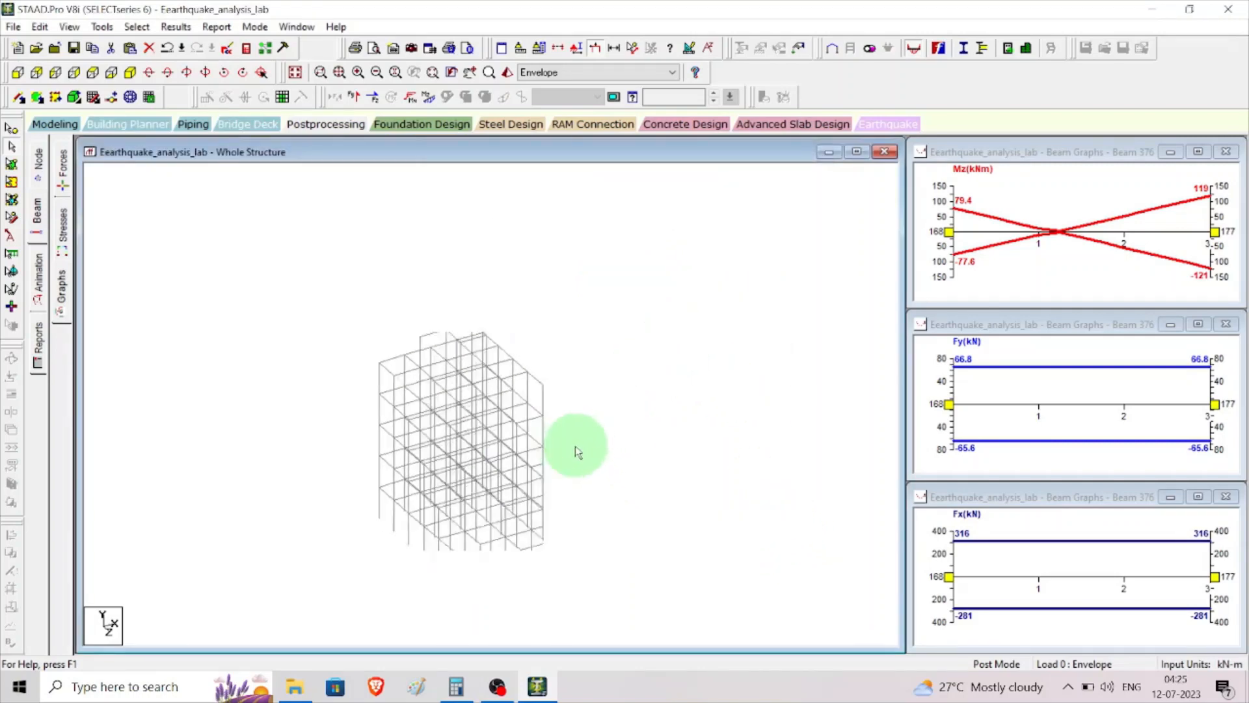
left_click(385, 356)
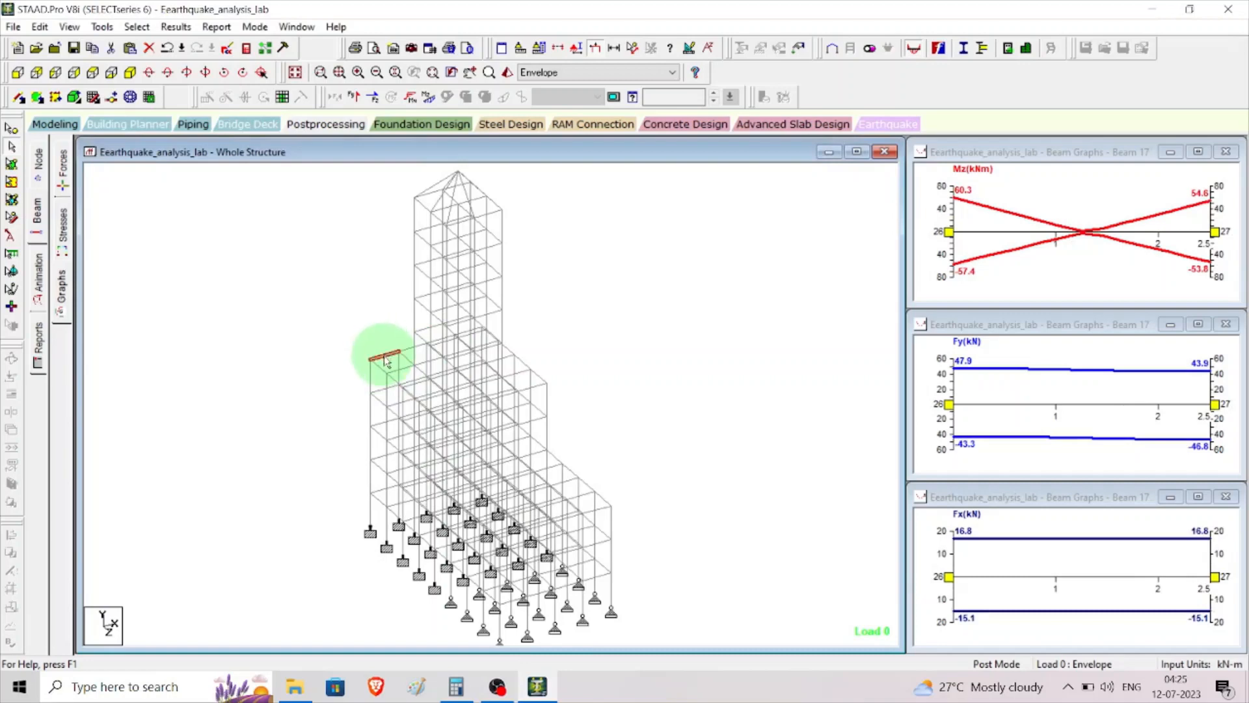
double_click(386, 359)
left_click(727, 182)
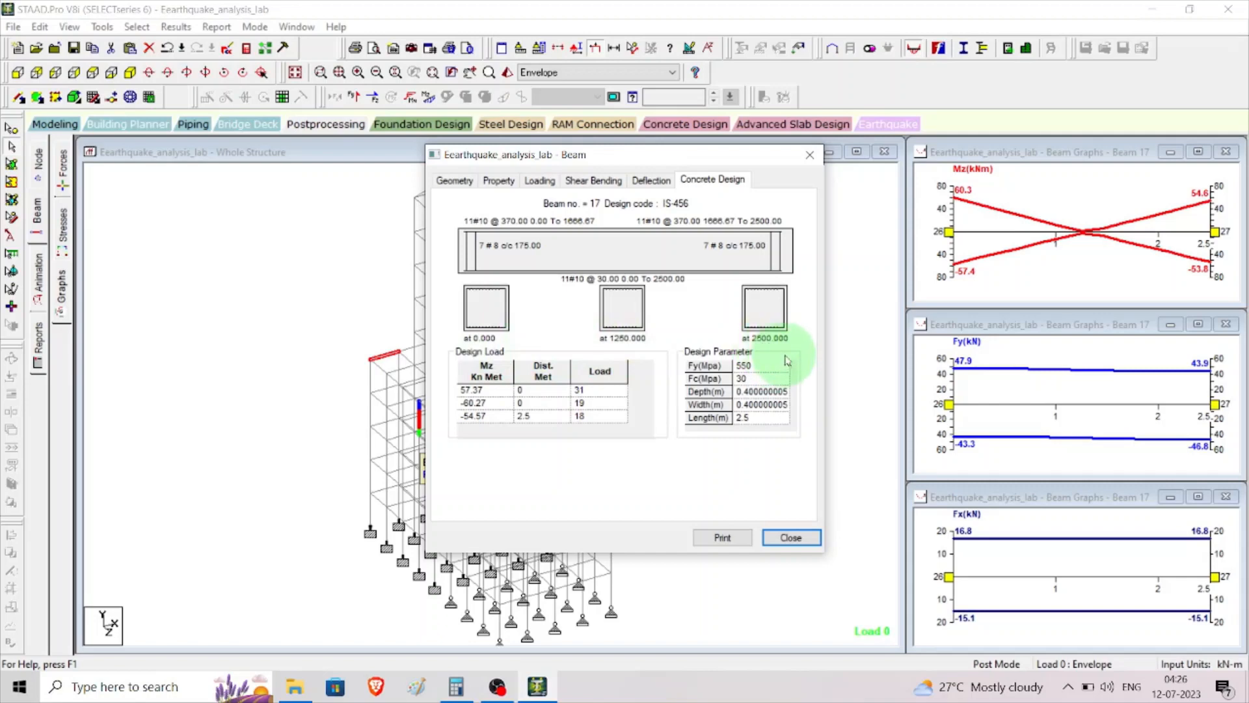
left_click(790, 539)
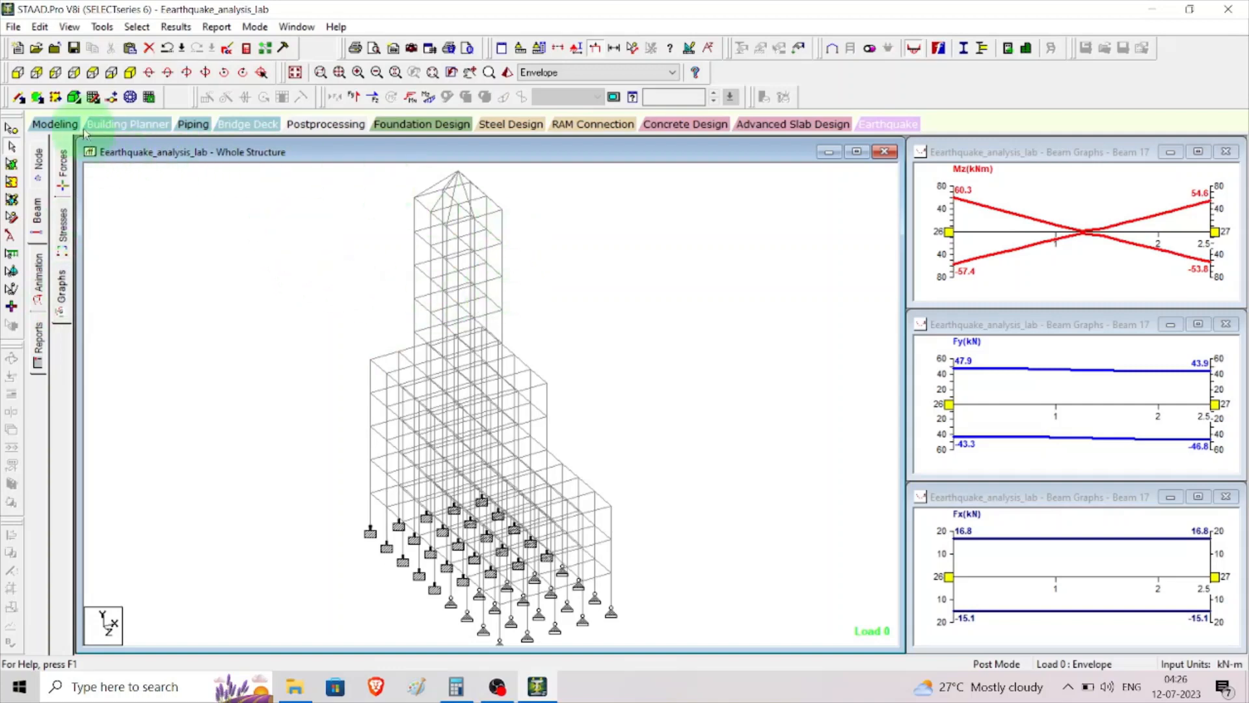
Step: Isolate the outermost frame line along the rear fixed supports from the plan view in the active window, and show it isometrically
left_click(93, 73)
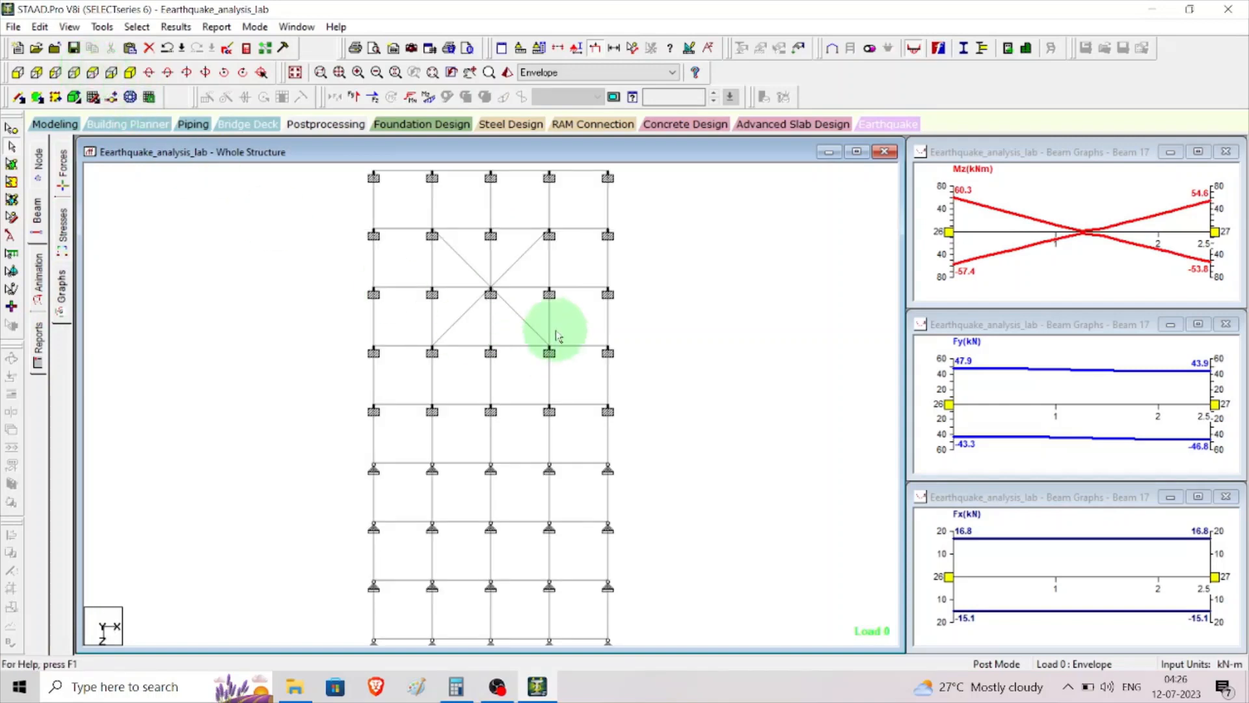
scroll(565, 359, "down", 4)
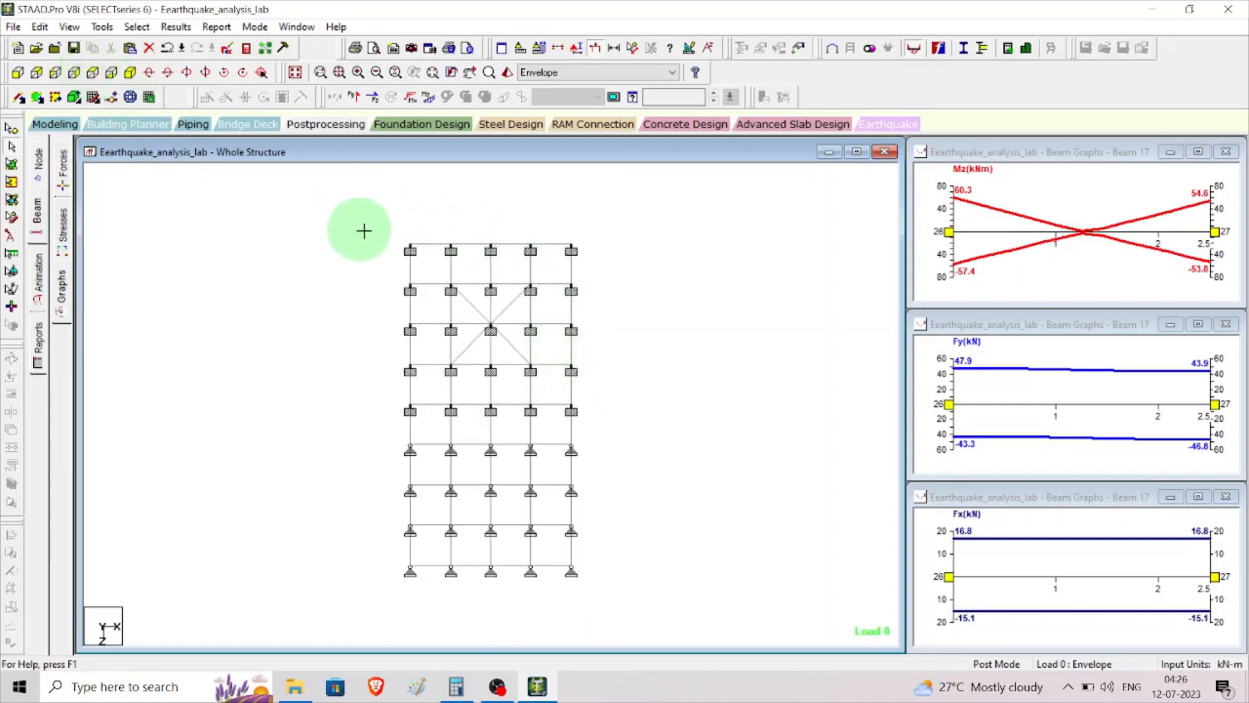
left_click_drag(340, 222, 652, 256)
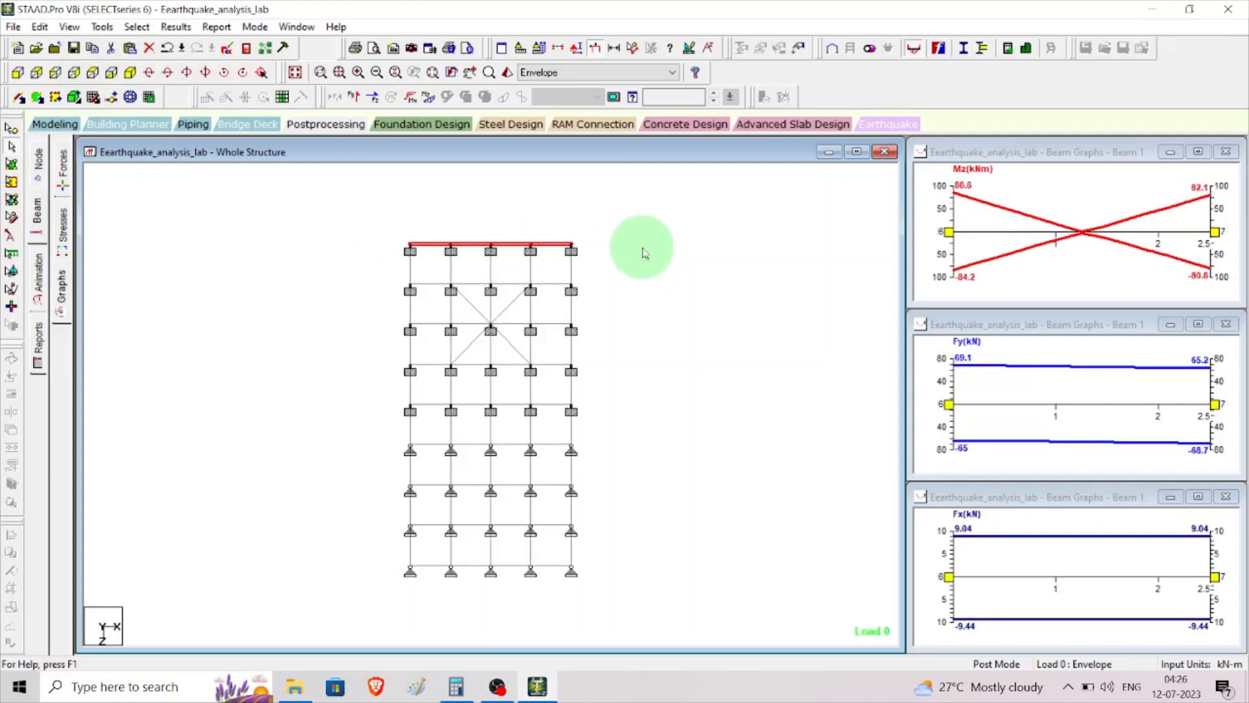
right_click(642, 233)
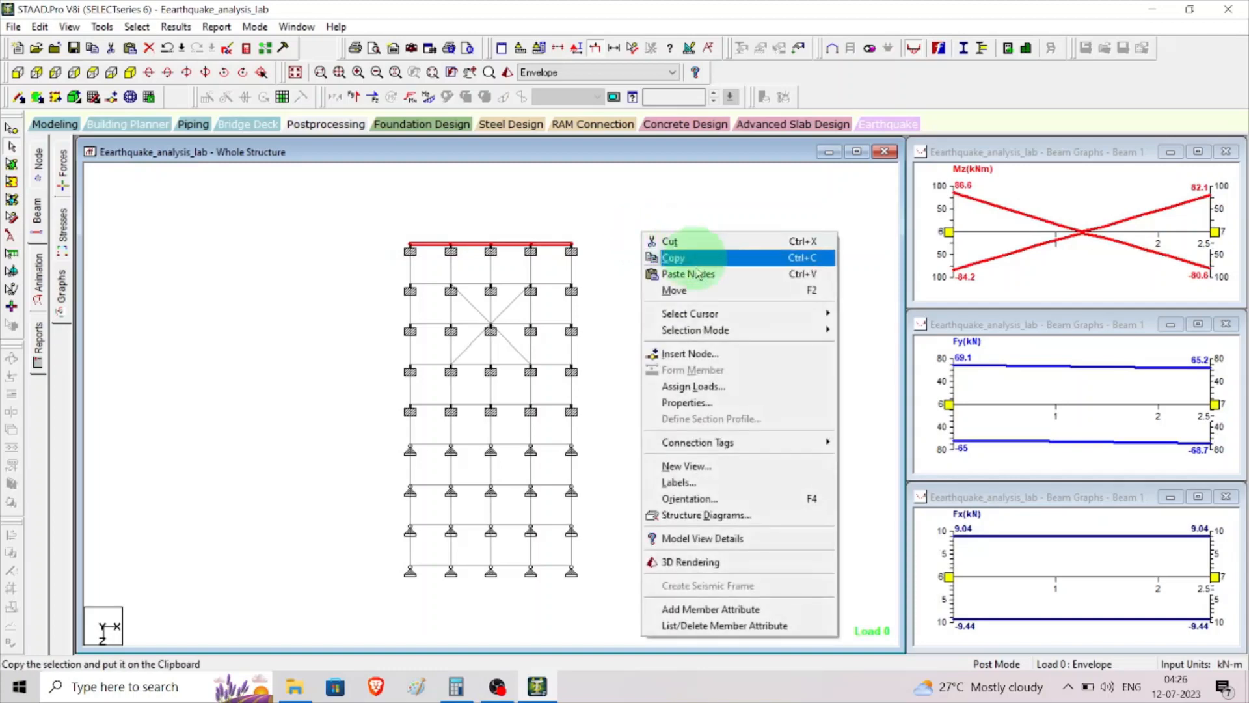
left_click(686, 467)
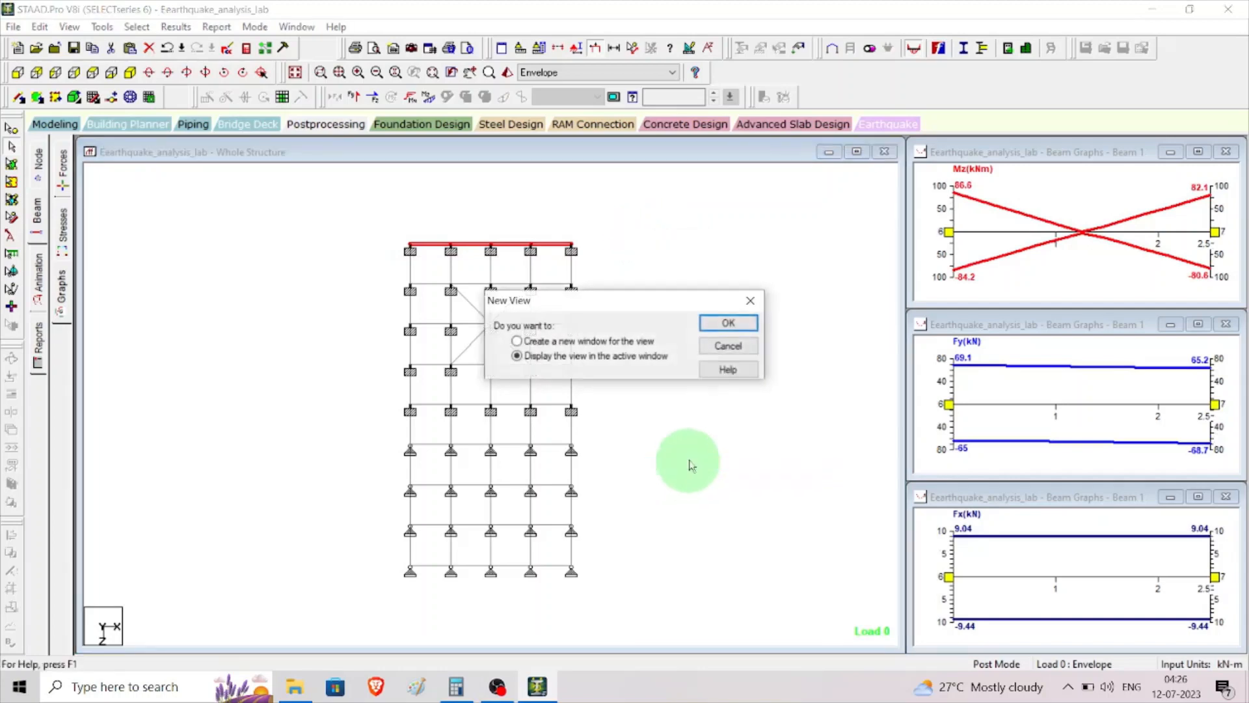
left_click(724, 324)
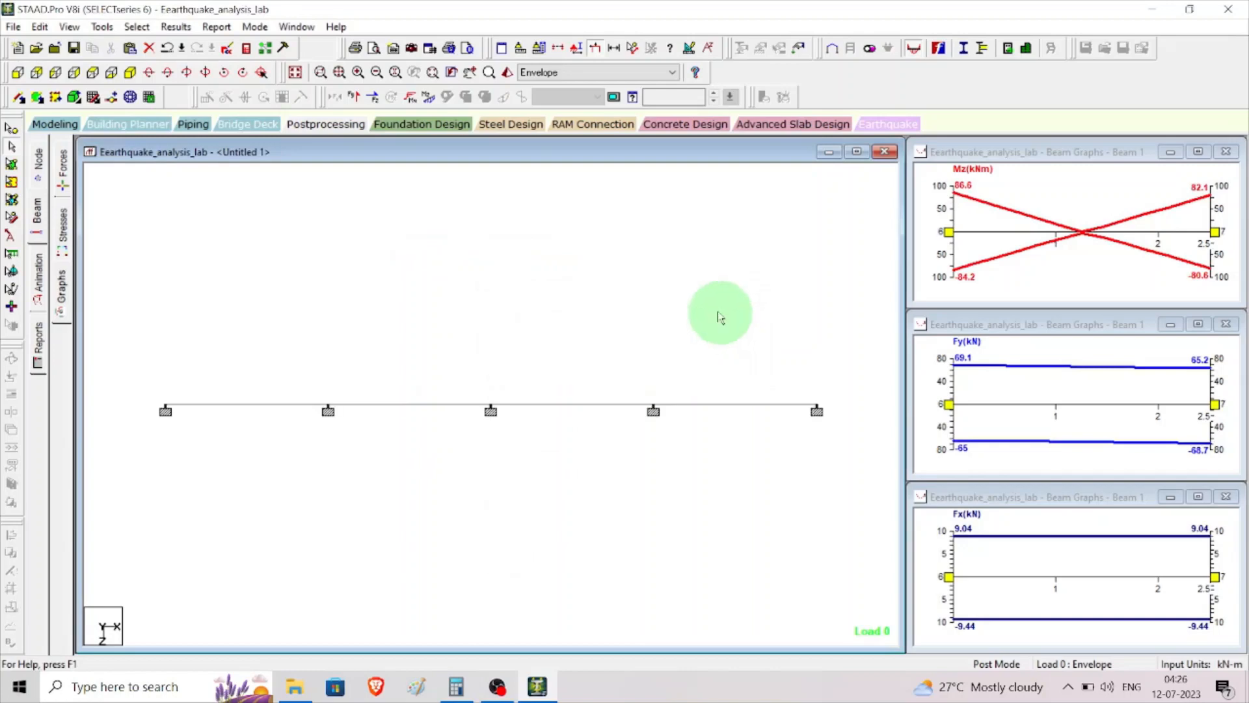
left_click(132, 73)
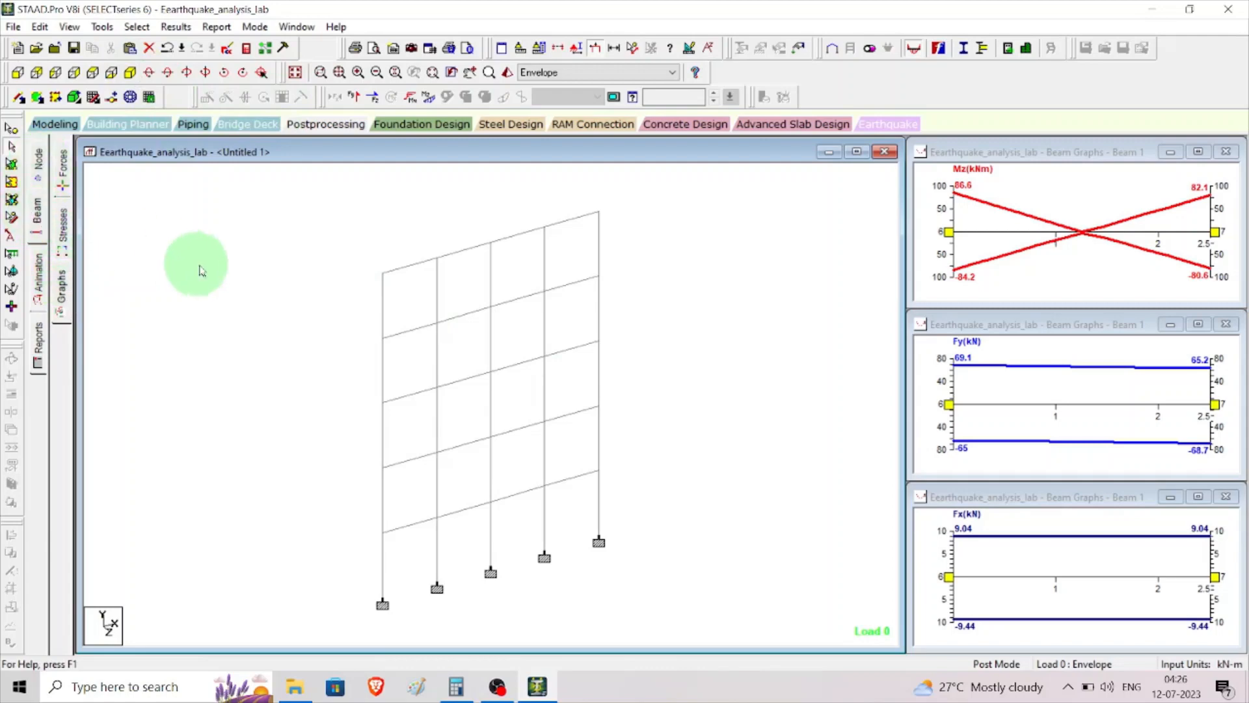
Step: Check the isolated frame's beam stresses and beam graphs, and display its beam forces
left_click(63, 225)
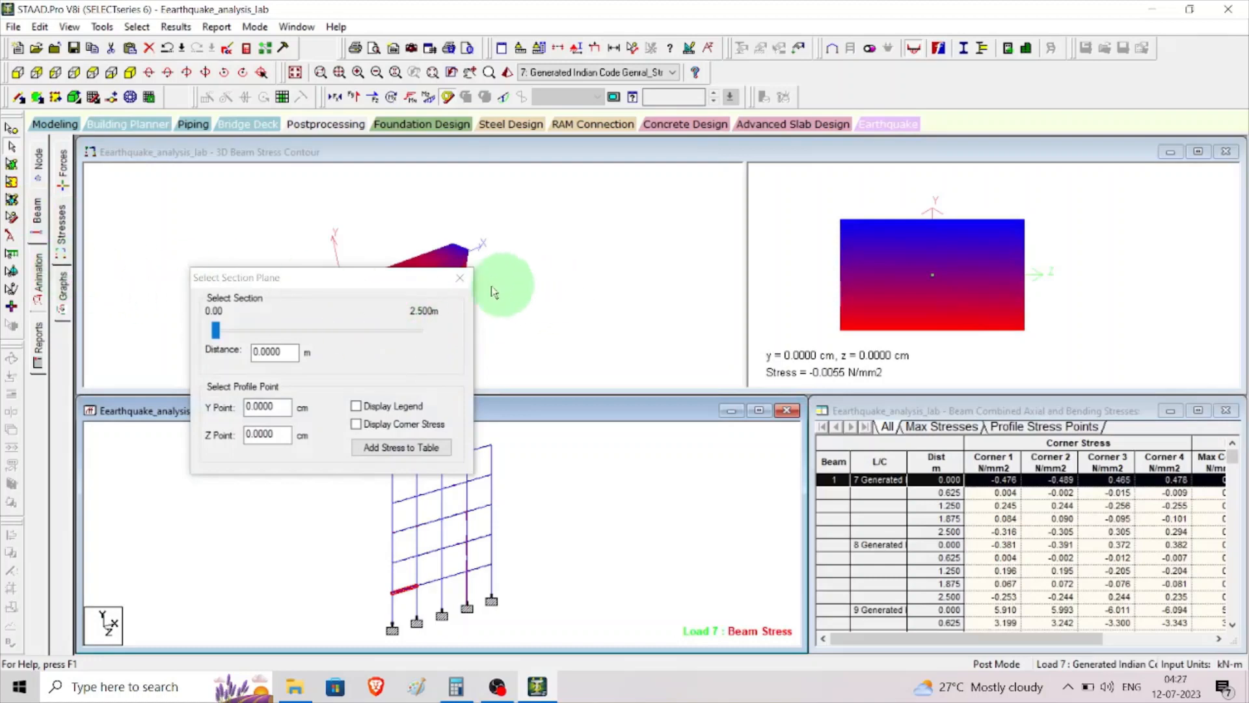
left_click(460, 277)
left_click(63, 286)
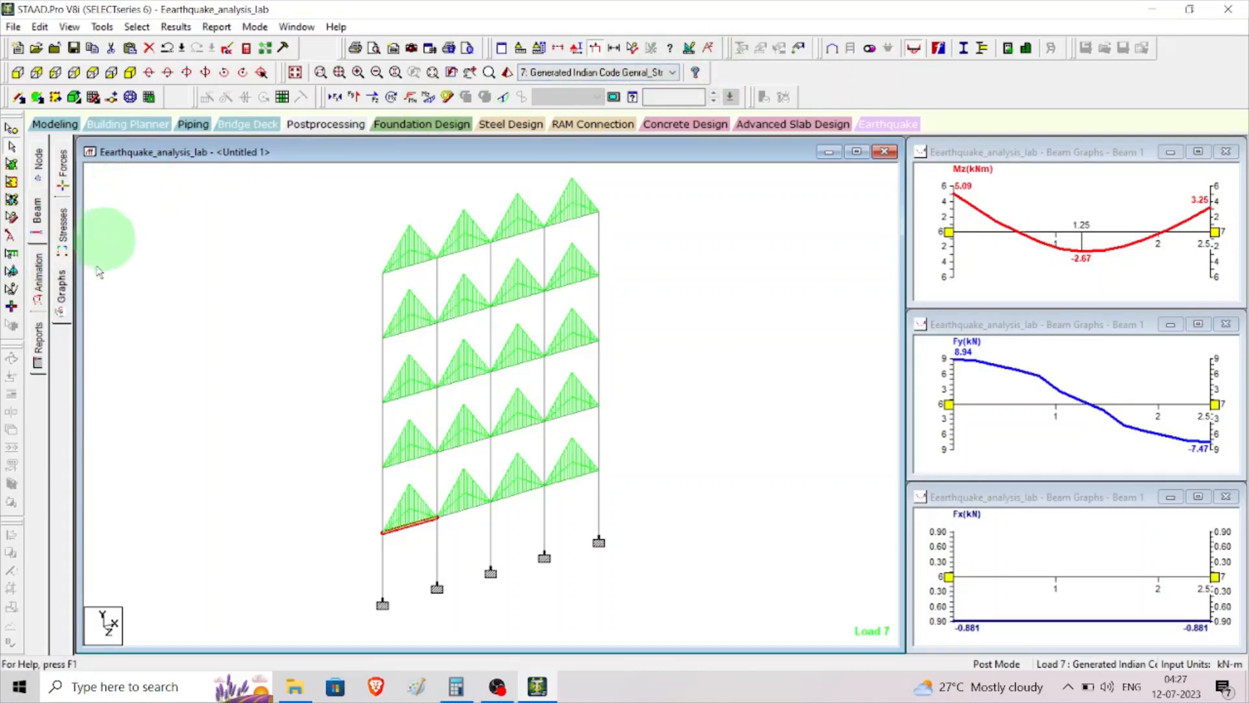
left_click(64, 166)
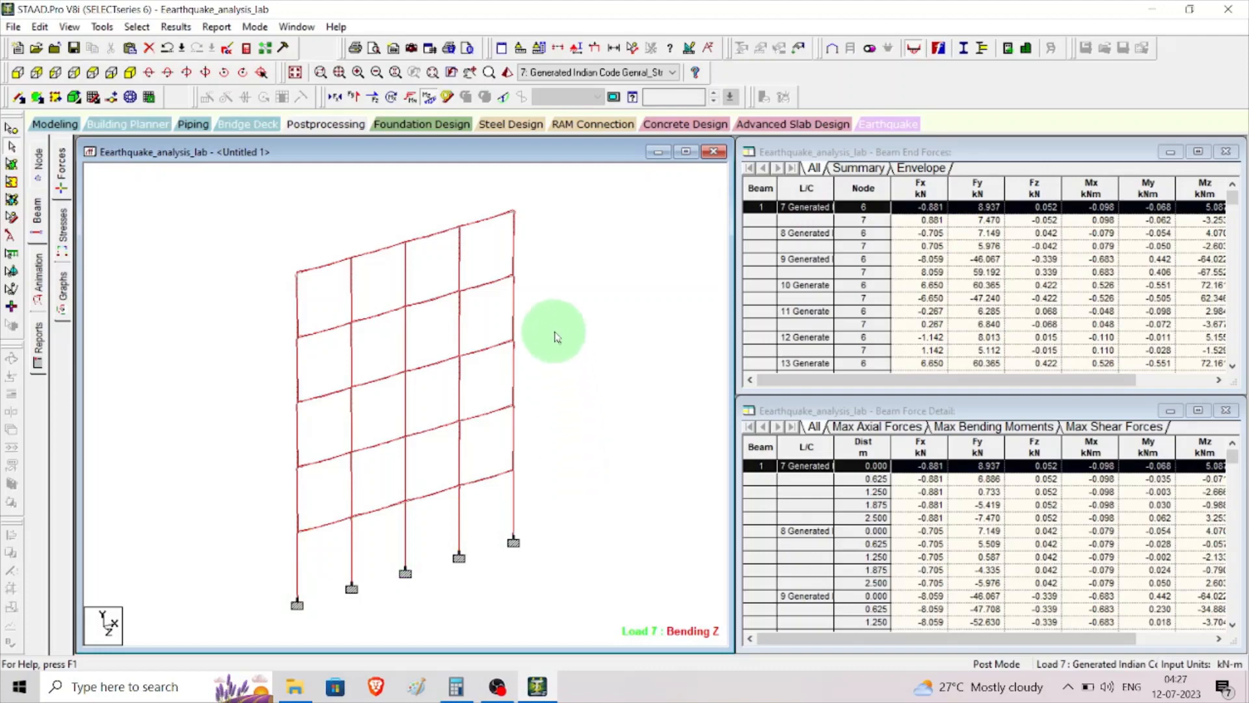
Step: Apply a Bending Z result scale of 10 kNm per m to the isolated frame's diagram
right_click(565, 338)
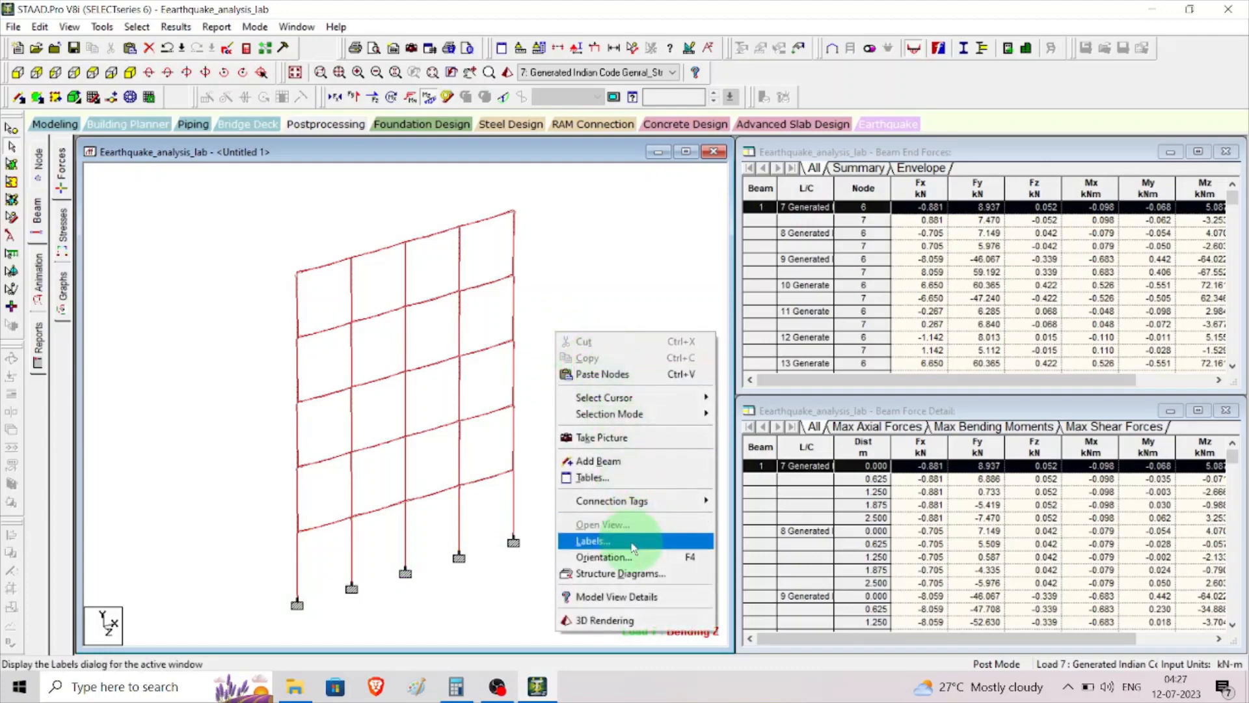
left_click(594, 541)
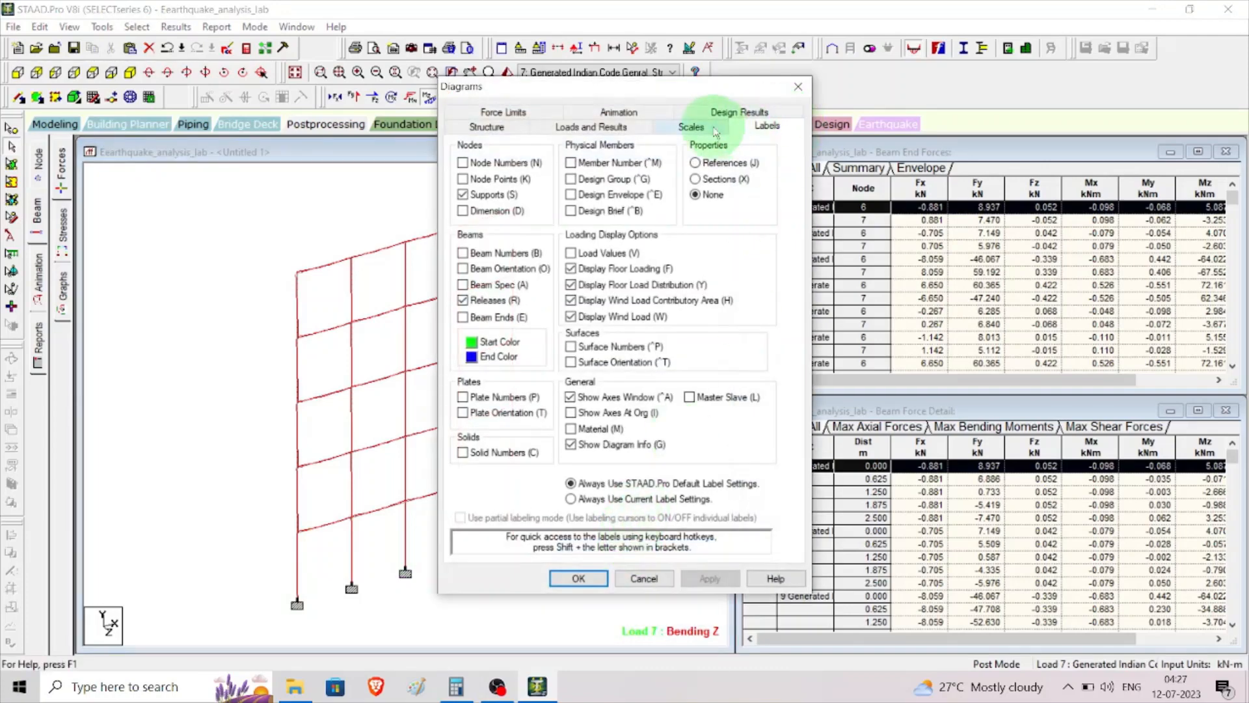
left_click(692, 127)
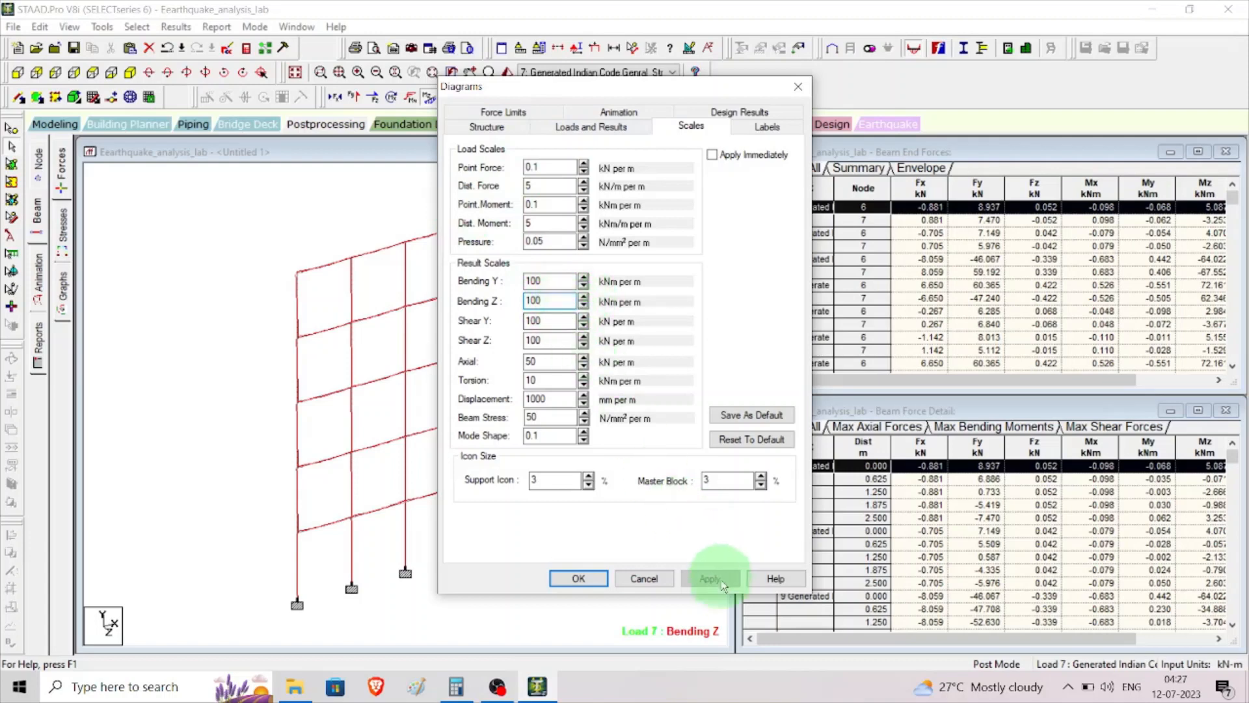
double_click(530, 300)
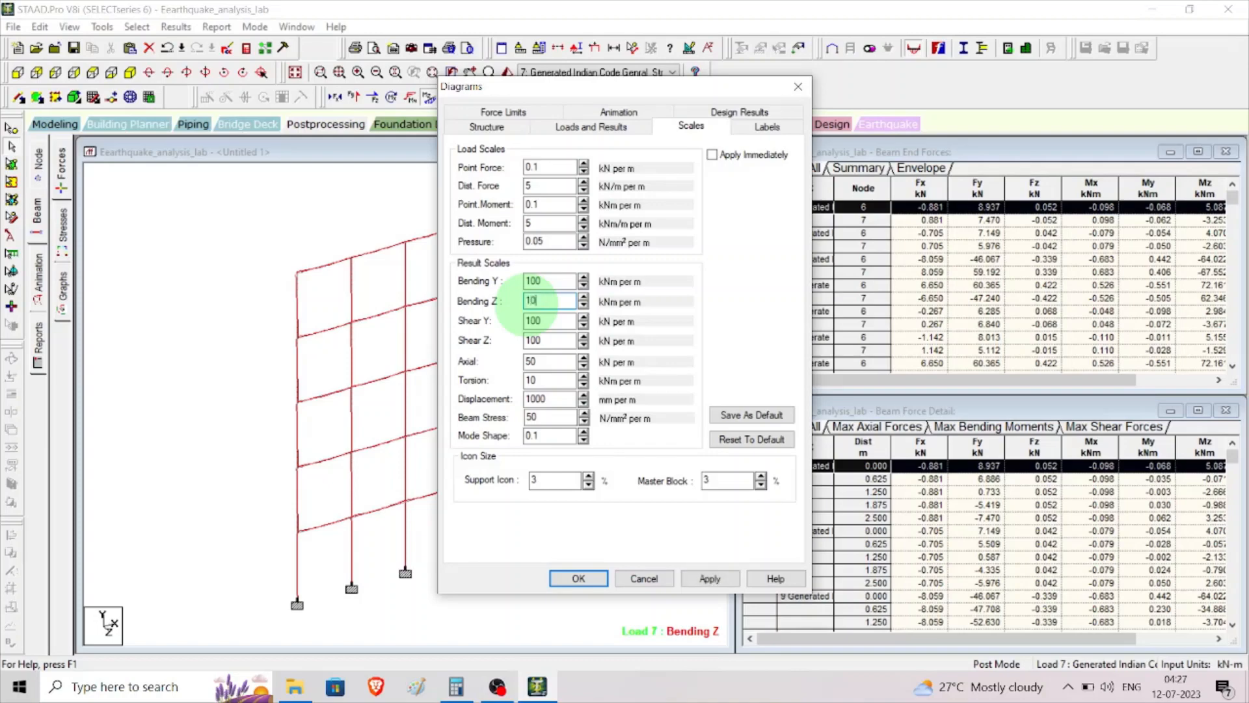
left_click(711, 578)
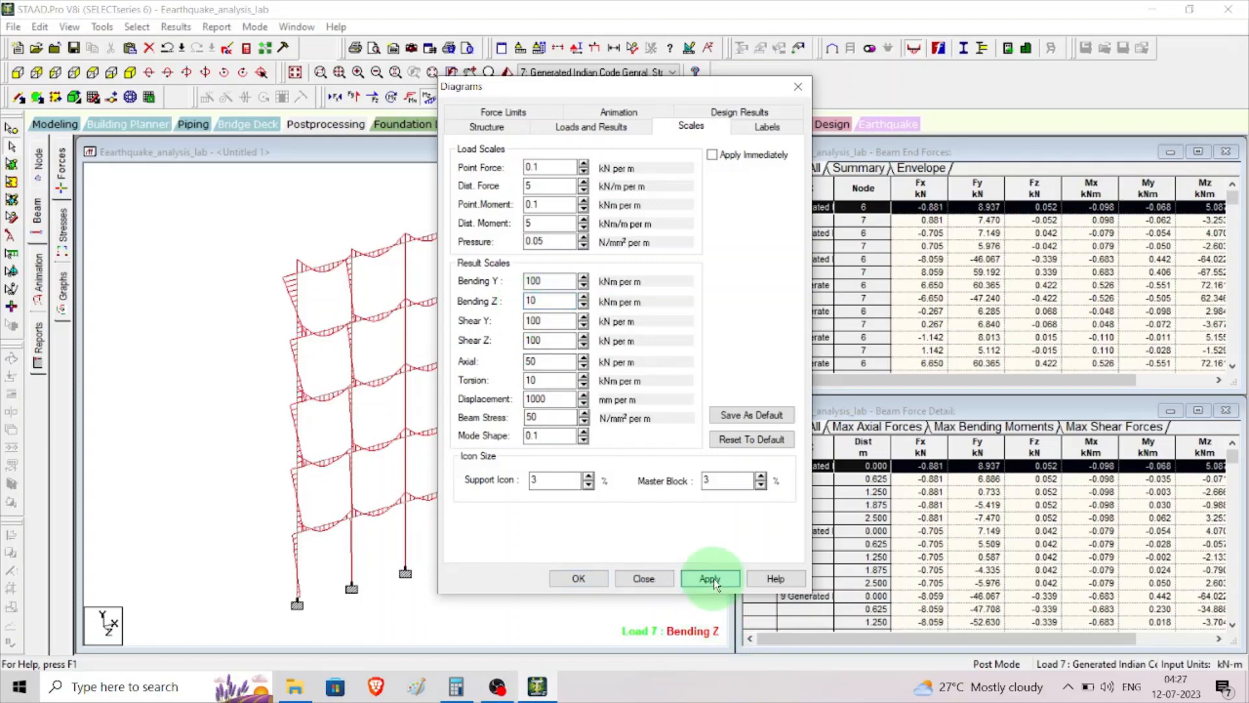
left_click_drag(715, 87, 877, 88)
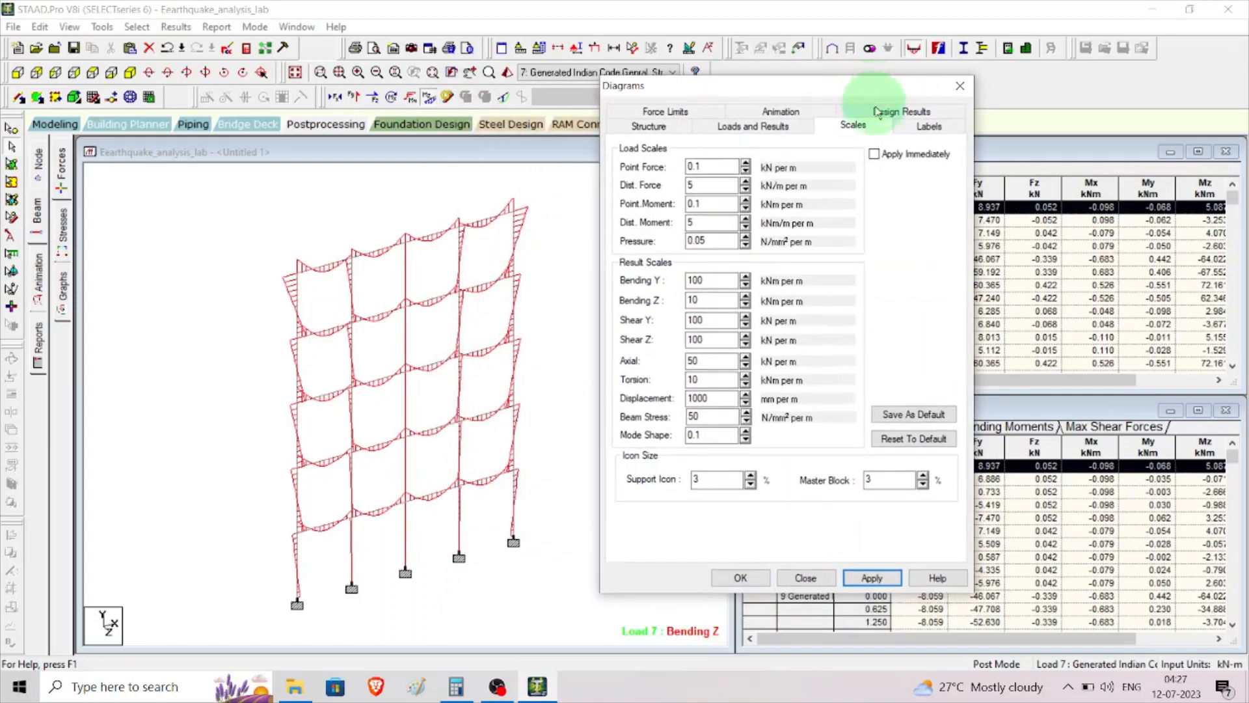
Step: Try a Bending Z scale of 12 kNm per m, and settle on 7 kNm per m for the diagram
double_click(690, 298)
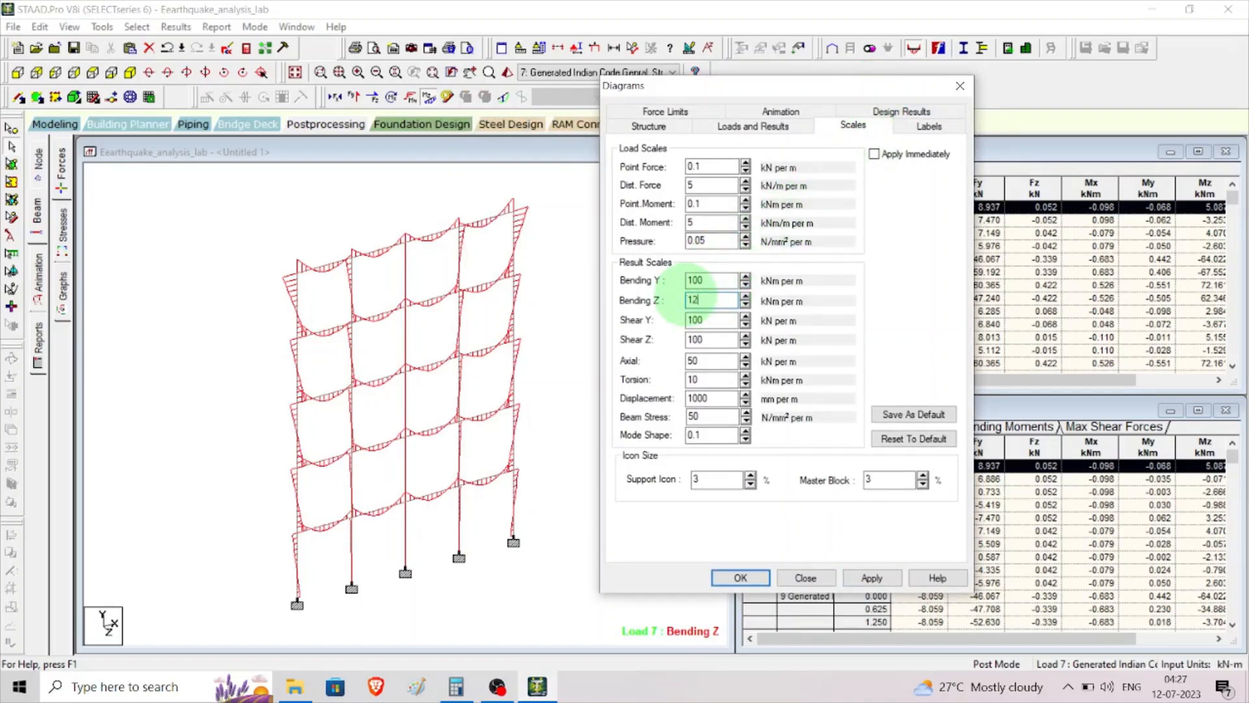
left_click(874, 580)
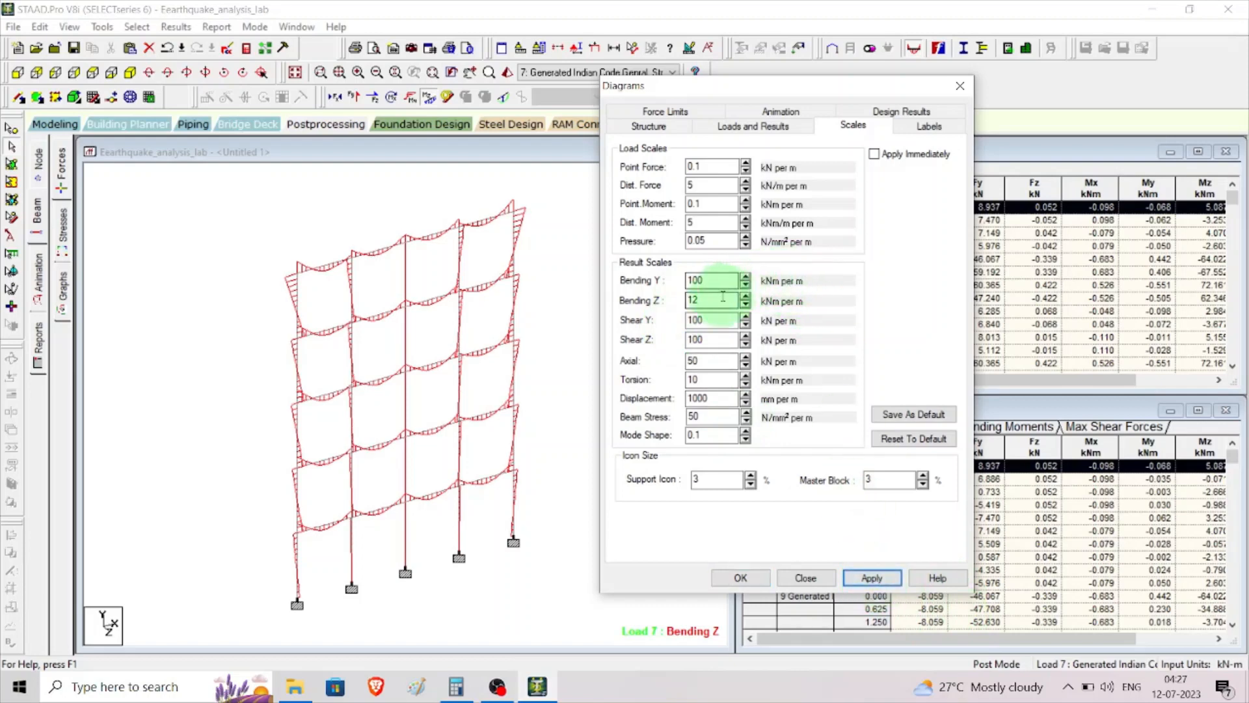
left_click_drag(695, 299, 681, 299)
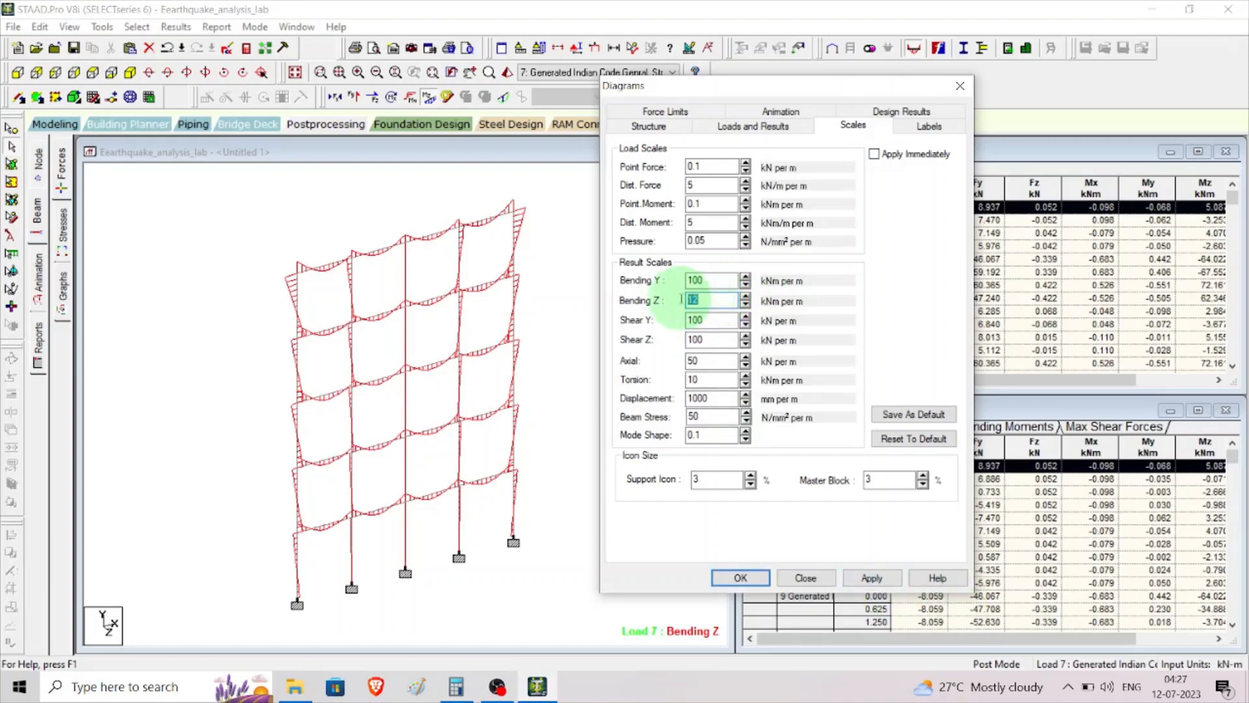
type("7")
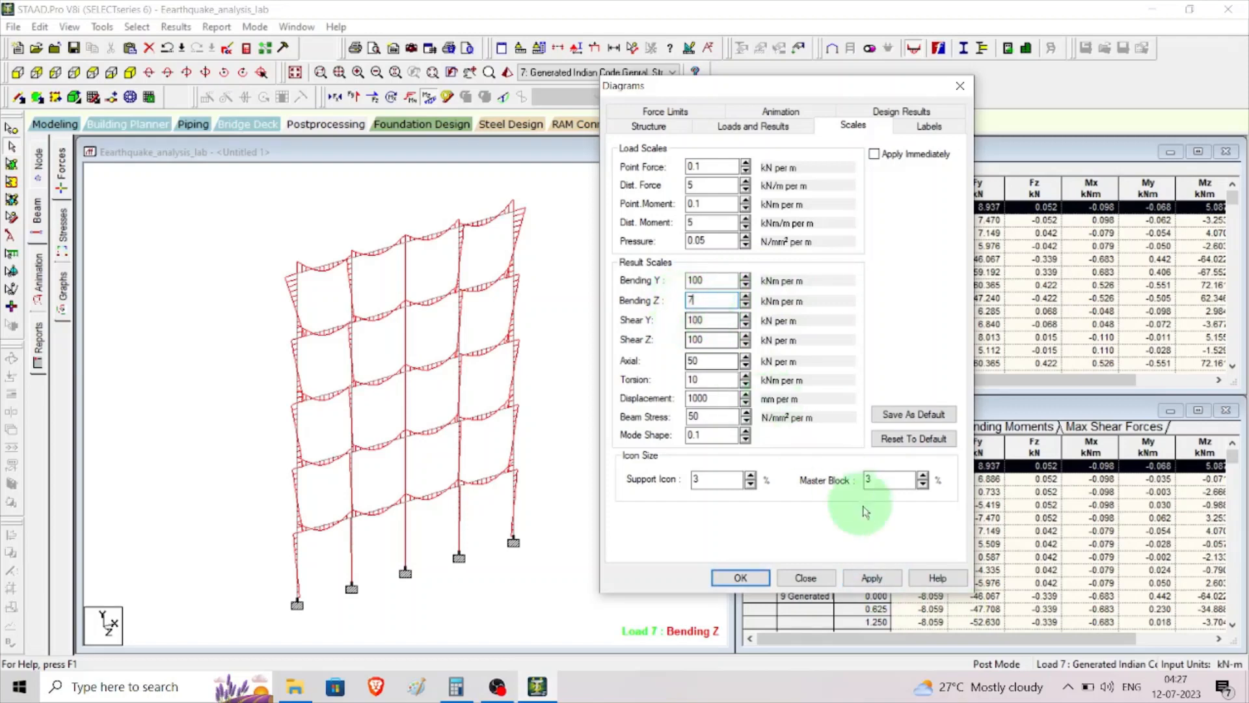
left_click(889, 576)
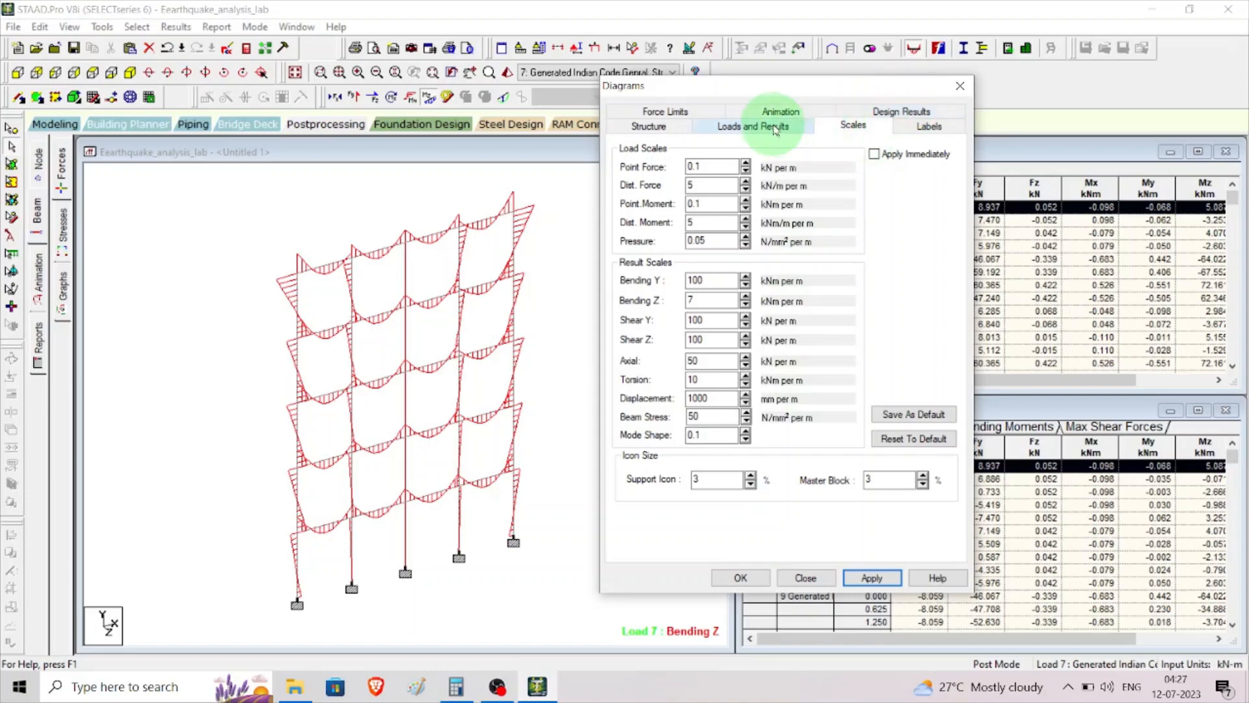
left_click(742, 578)
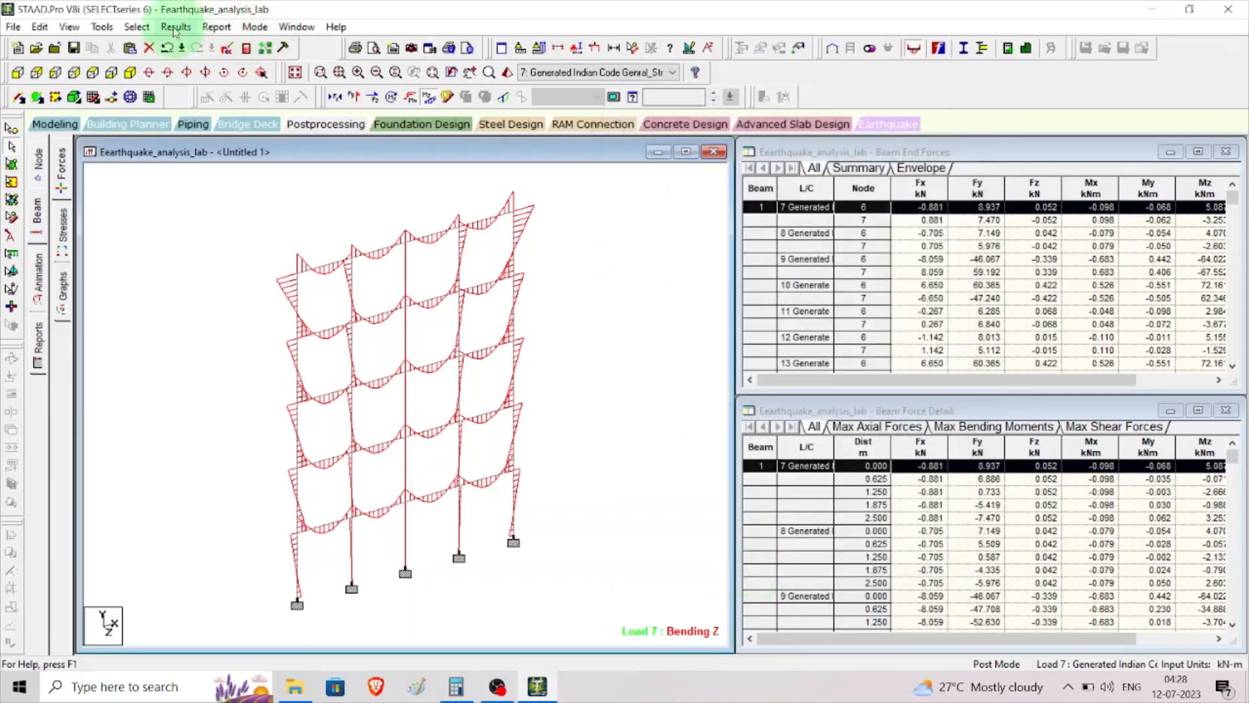
Step: Annotate all members of the isolated frame with their maximum bending moments
left_click(174, 27)
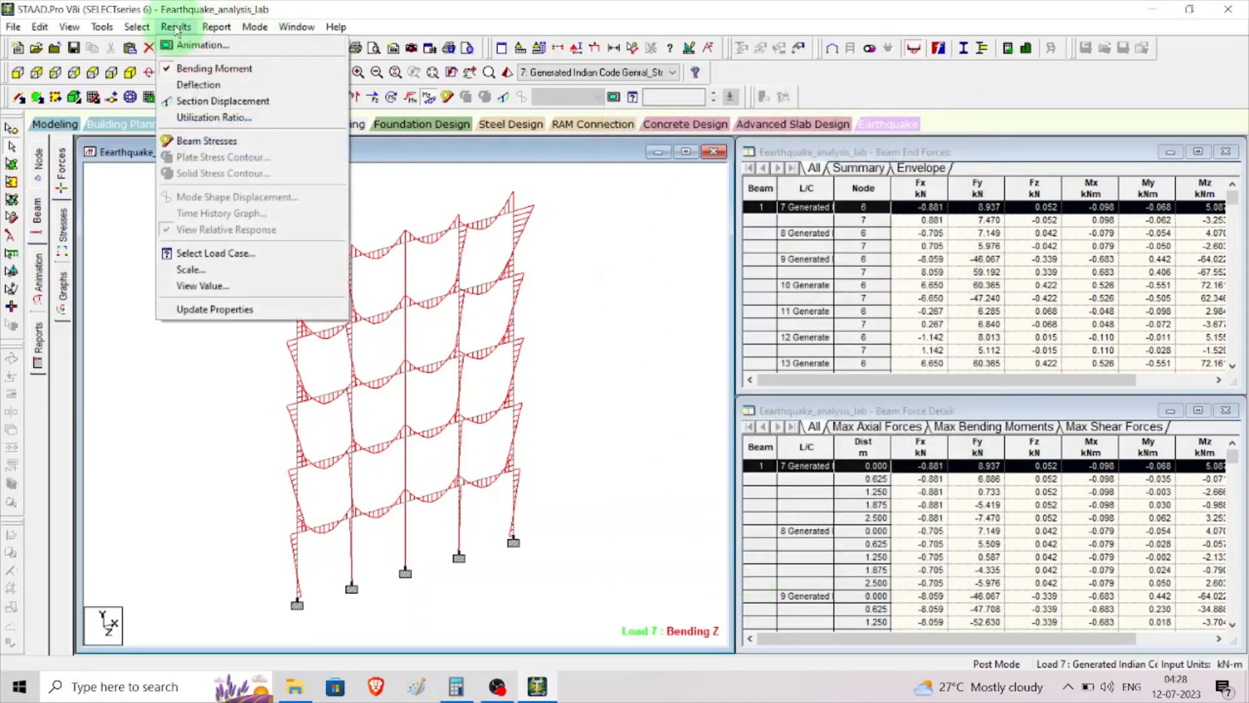
left_click(217, 286)
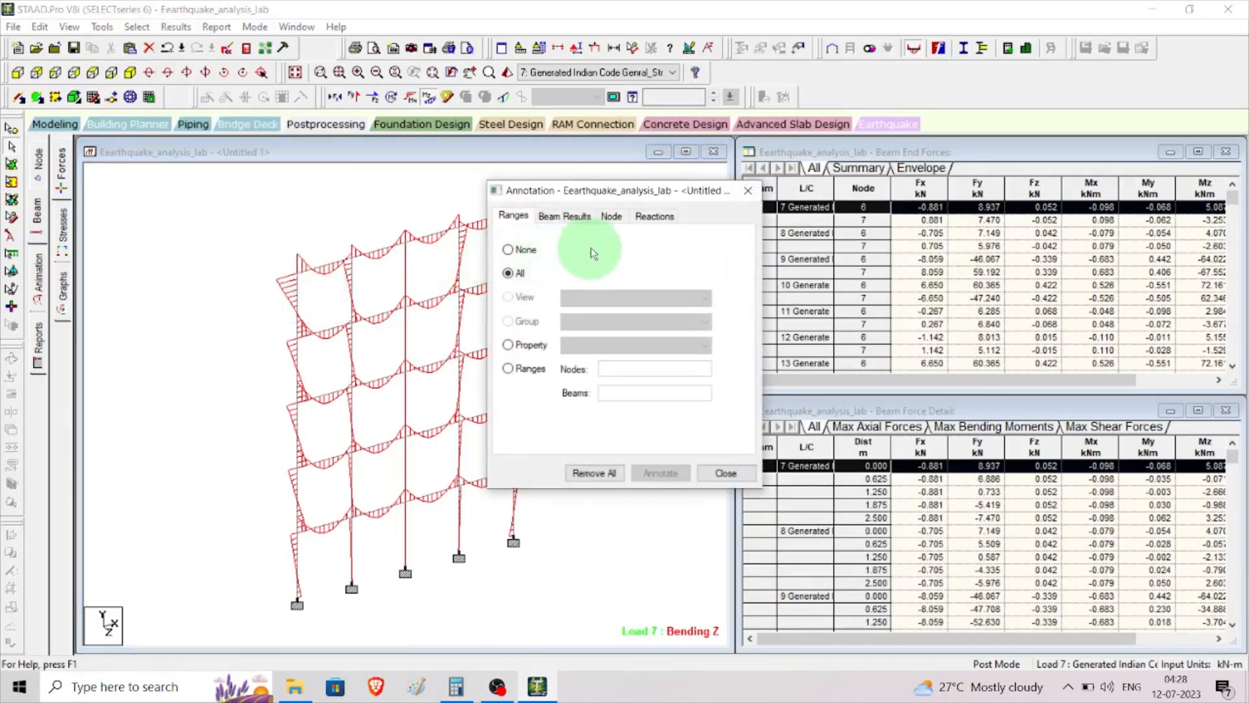
left_click(581, 219)
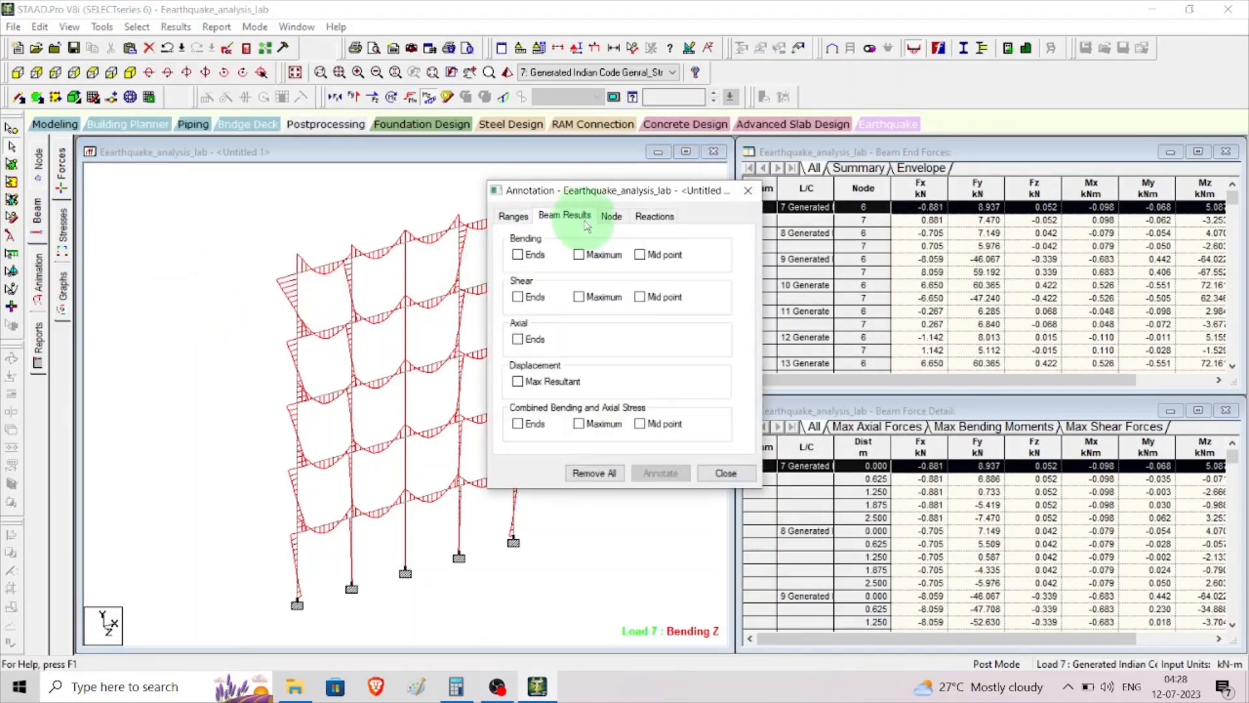
left_click(578, 255)
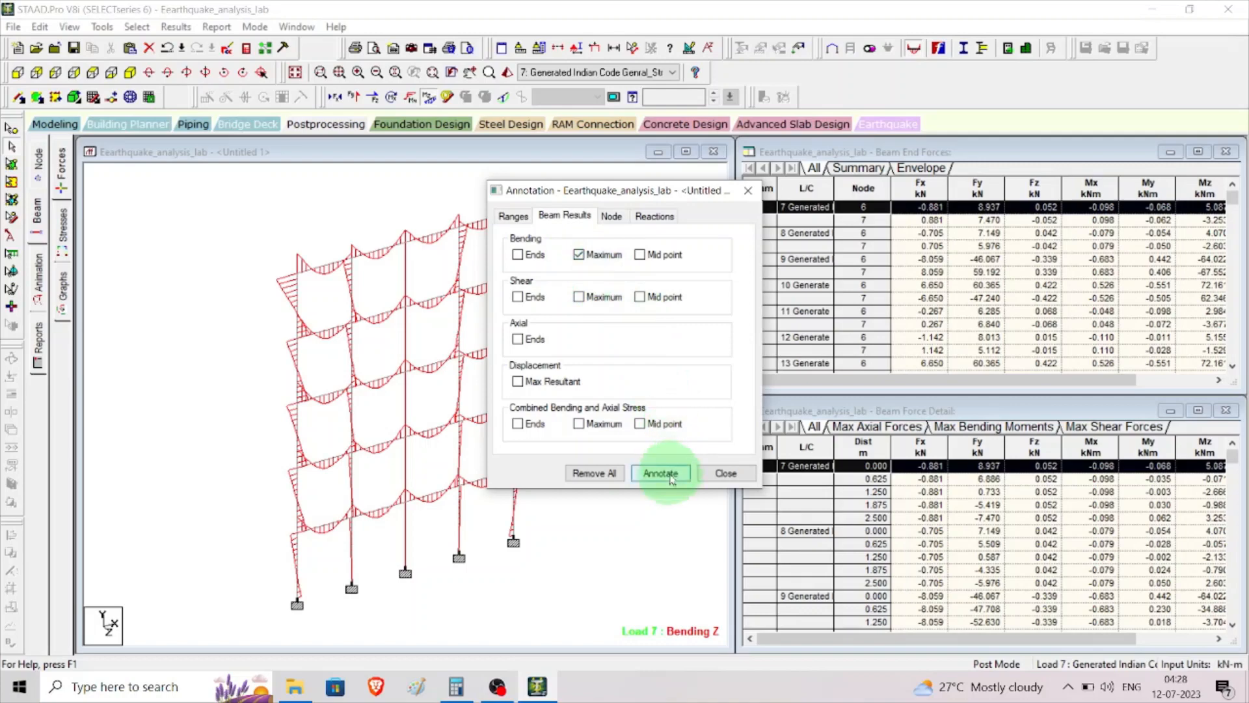
mouse_move(653, 197)
left_mouse_down()
mouse_move(744, 205)
mouse_move(816, 173)
left_mouse_up()
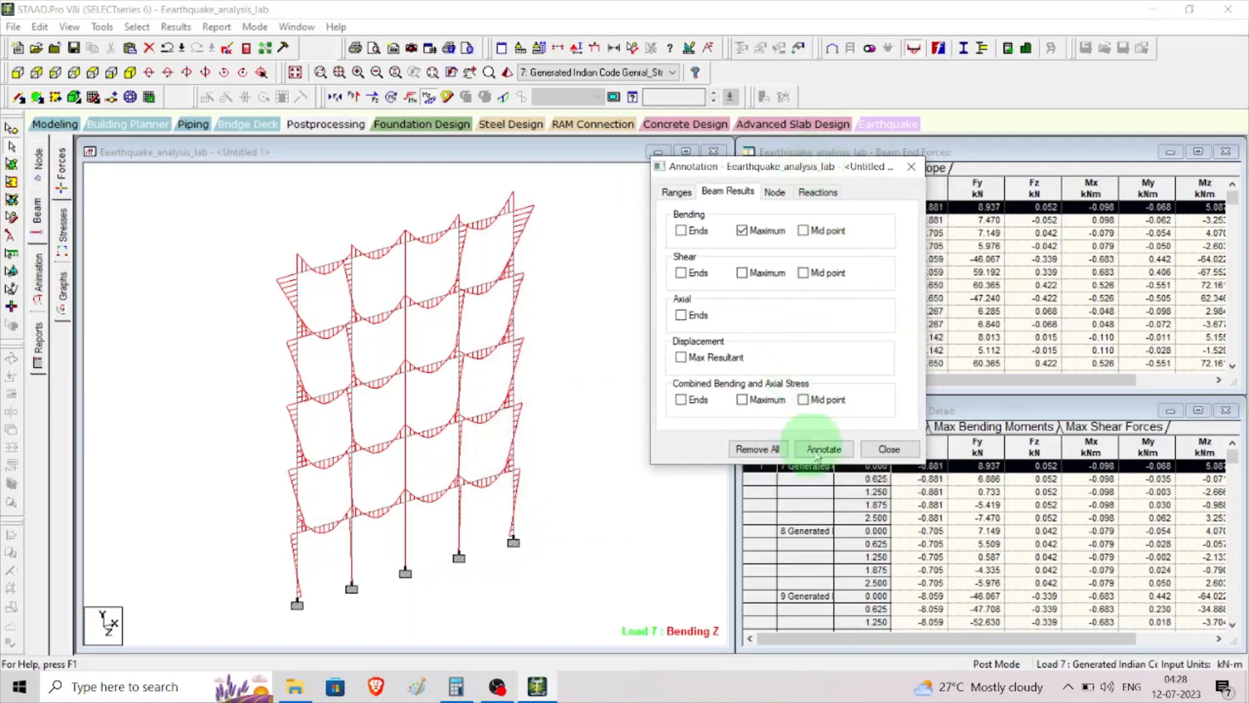
left_click(823, 449)
mouse_move(344, 257)
left_mouse_down()
mouse_move(325, 214)
mouse_move(317, 282)
mouse_move(329, 256)
mouse_move(290, 251)
mouse_move(293, 273)
left_mouse_up()
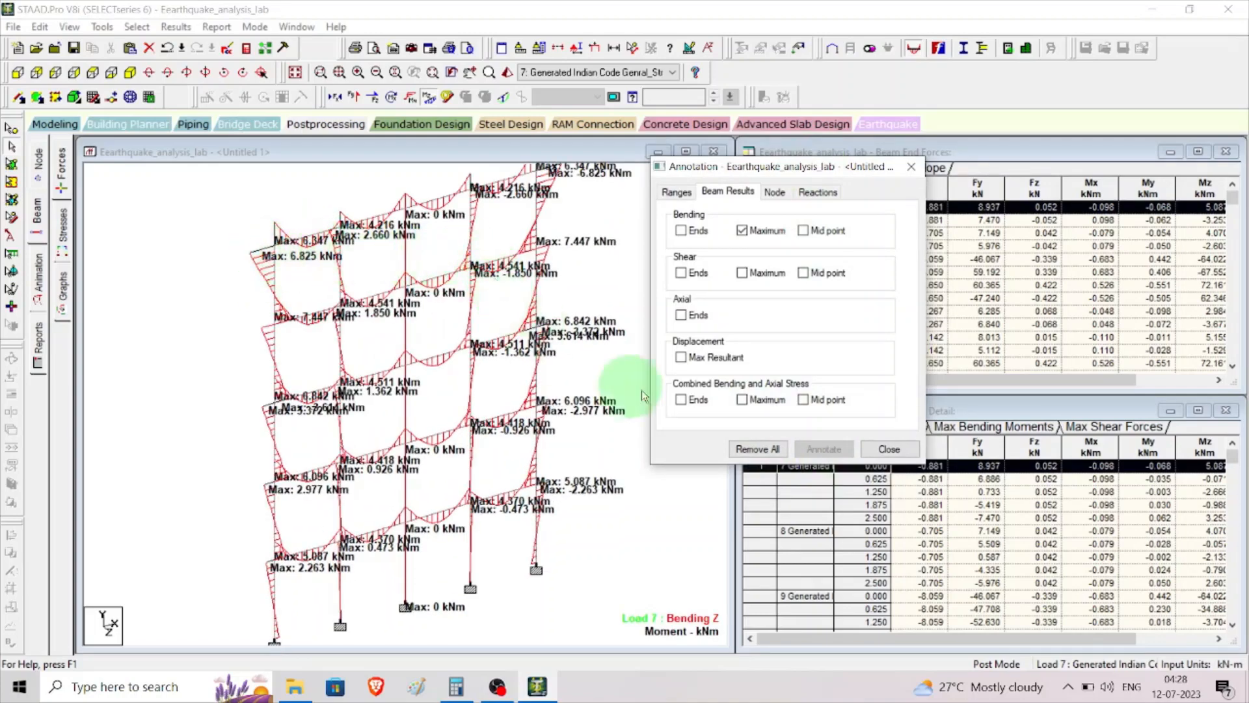
Step: View the bending moment annotations at the member ends and at mid point, and remove all annotations from the frame
left_click(743, 232)
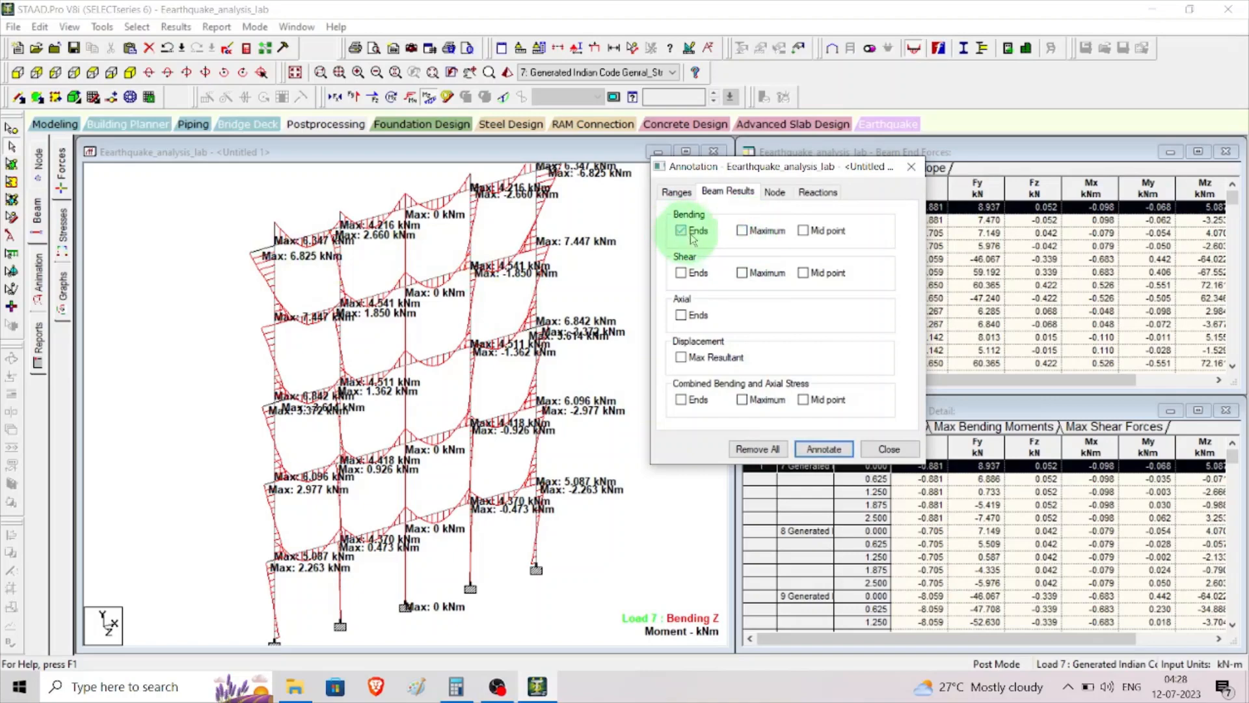
left_click(838, 451)
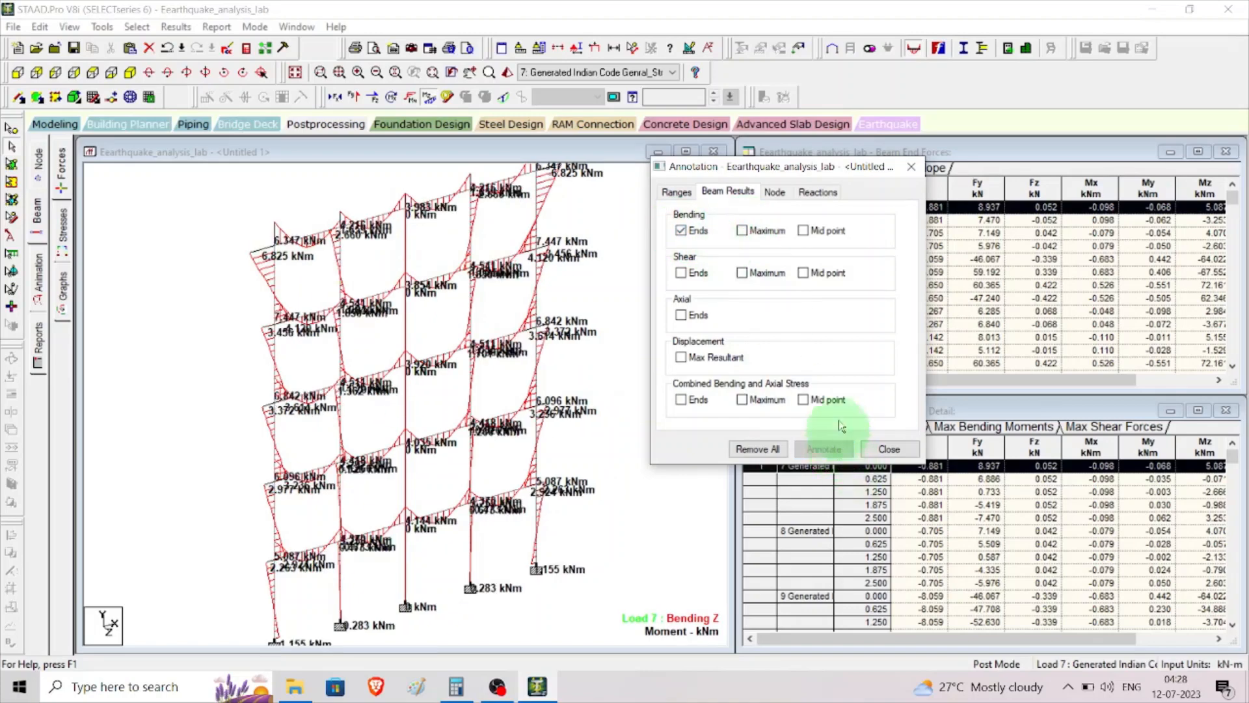
left_click(804, 231)
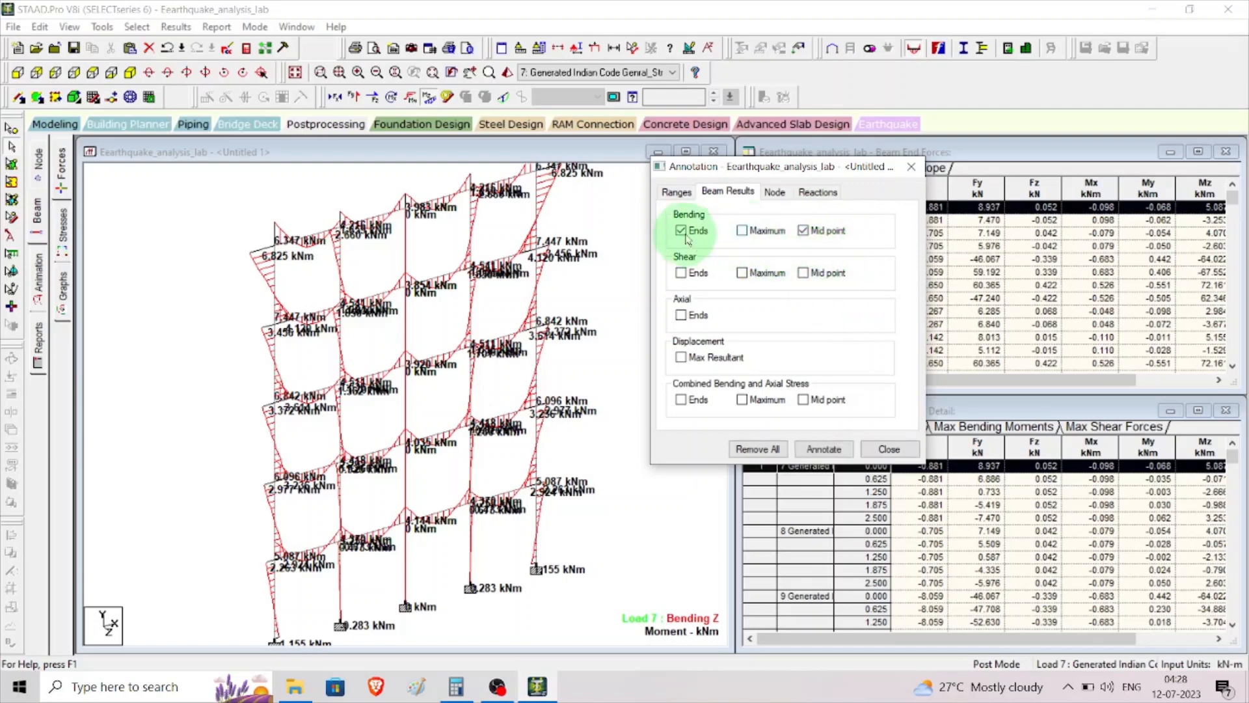
left_click(827, 453)
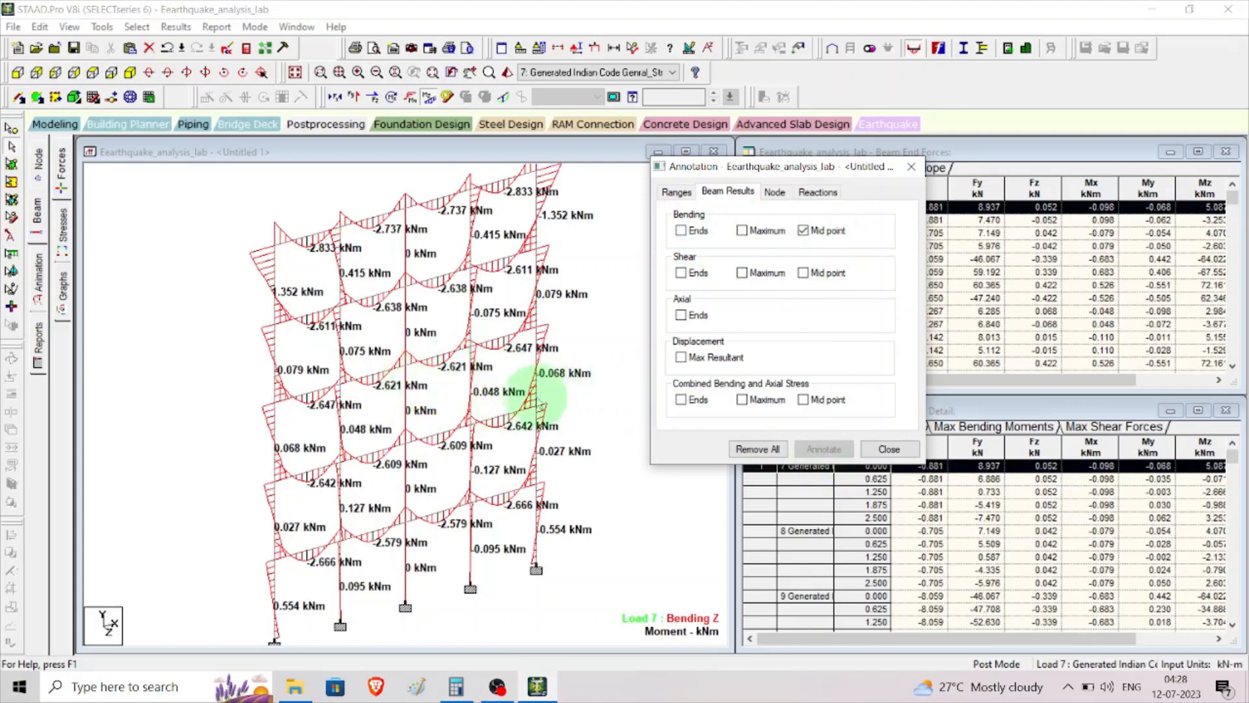
left_click_drag(531, 403, 524, 405)
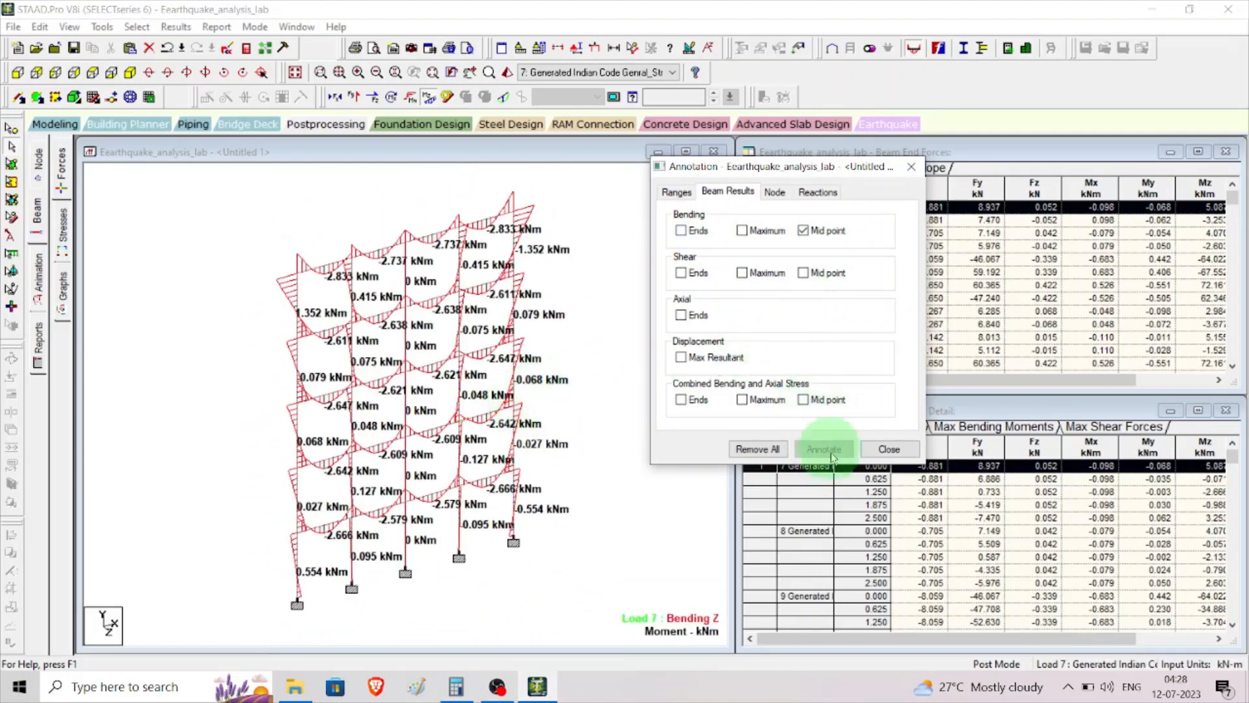
left_click(781, 449)
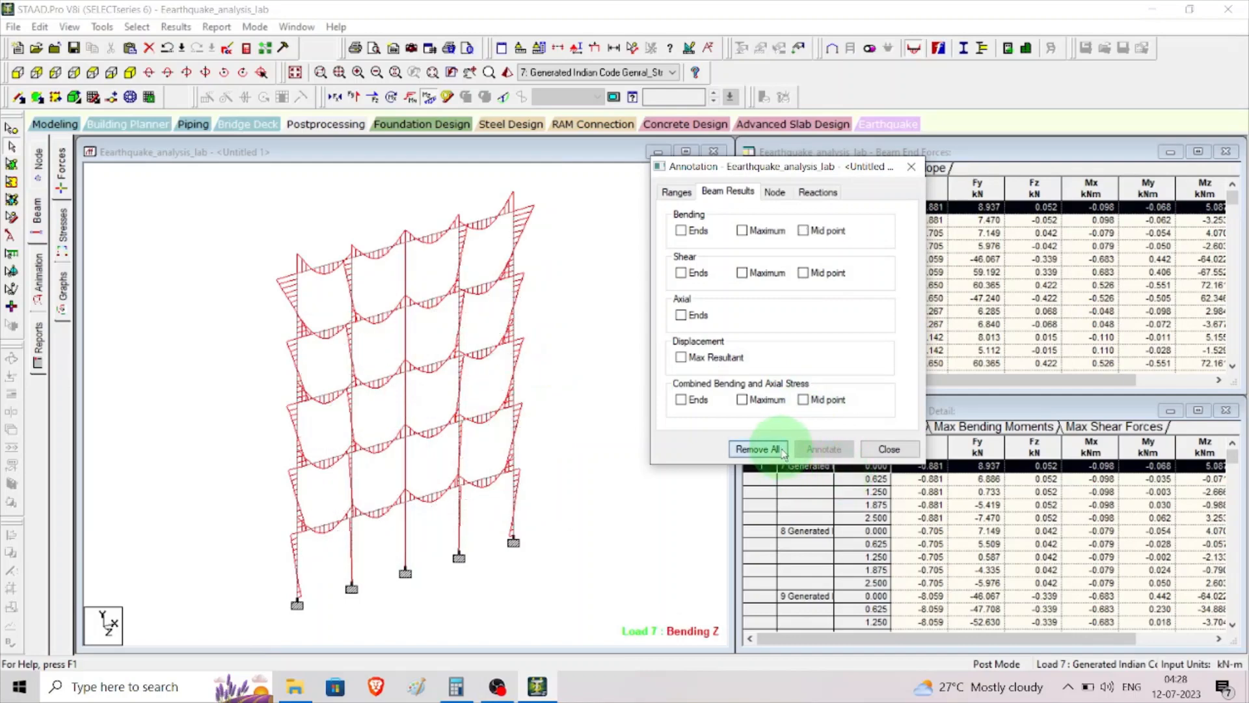
left_click(886, 450)
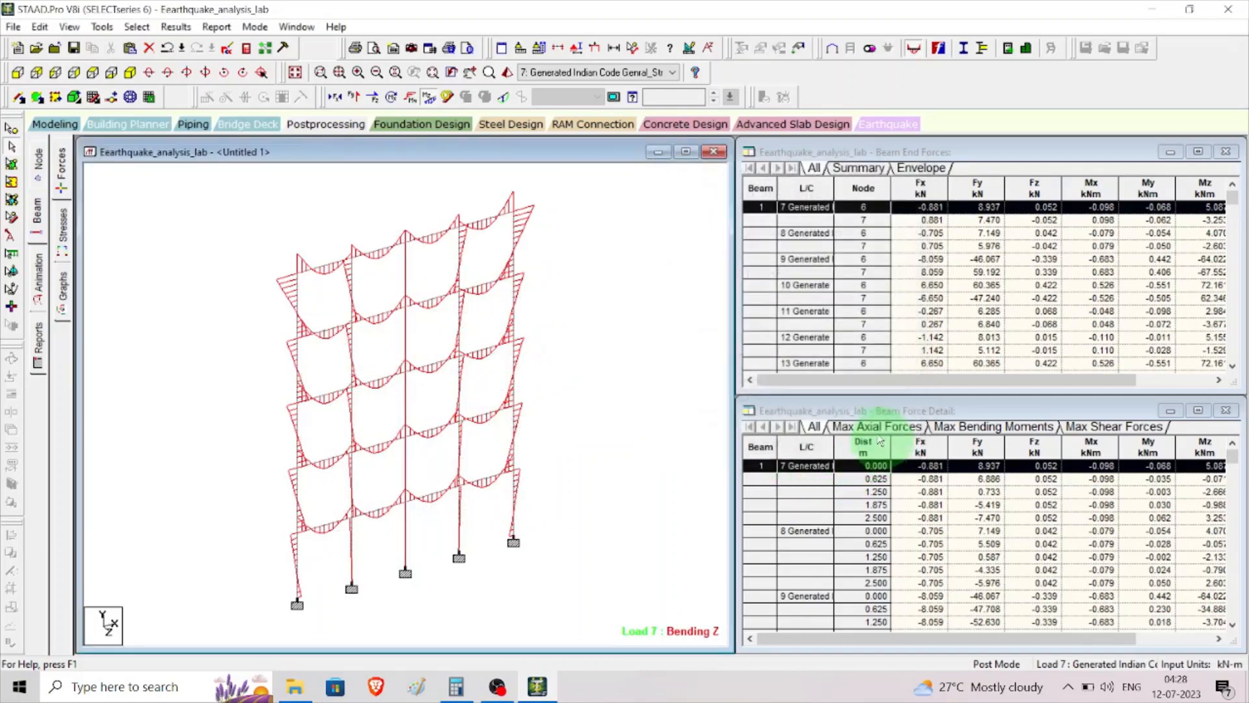
Step: Replace the isolated frame's Bending zz diagram with the Shear yy diagram, drawn in Fill style
right_click(598, 262)
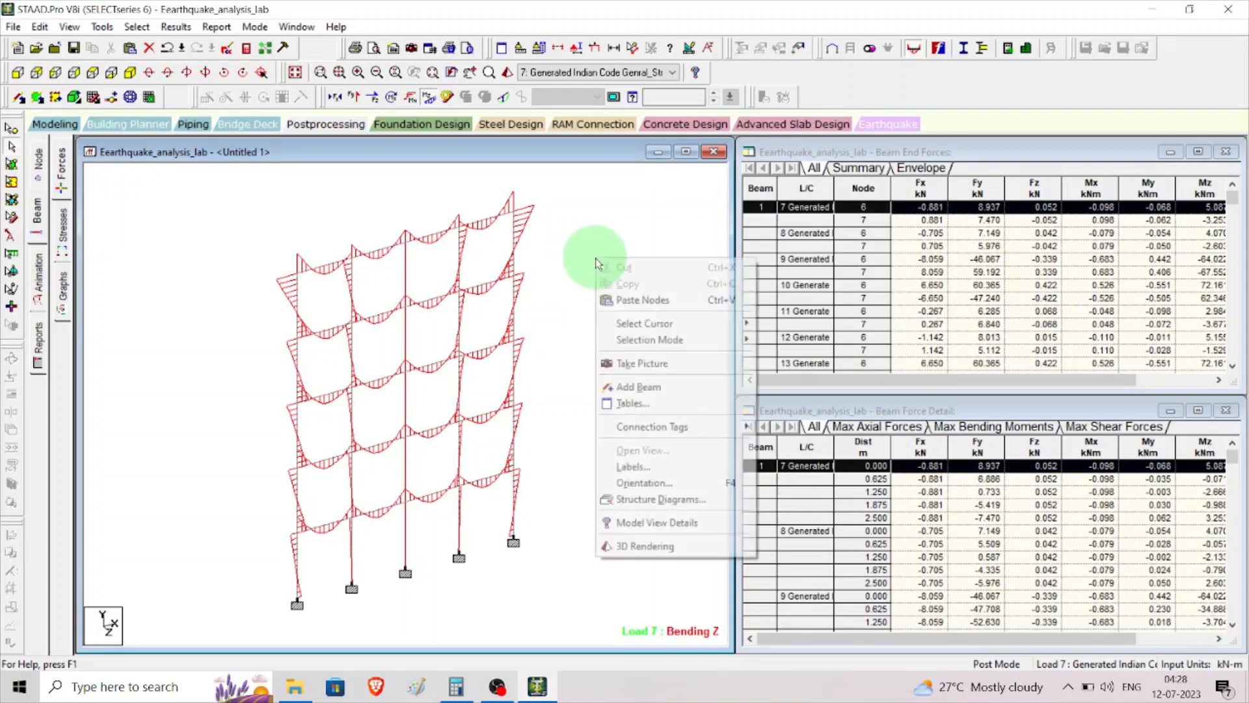
right_click(578, 208)
right_click(578, 209)
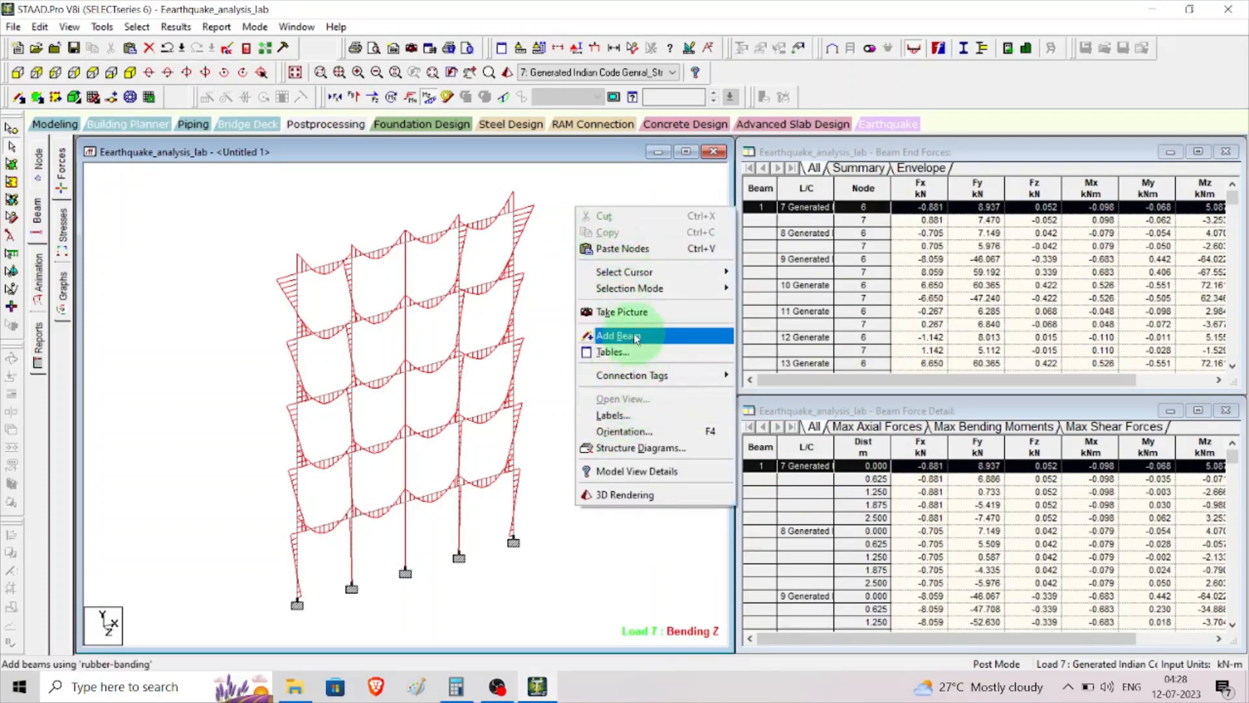
left_click(649, 415)
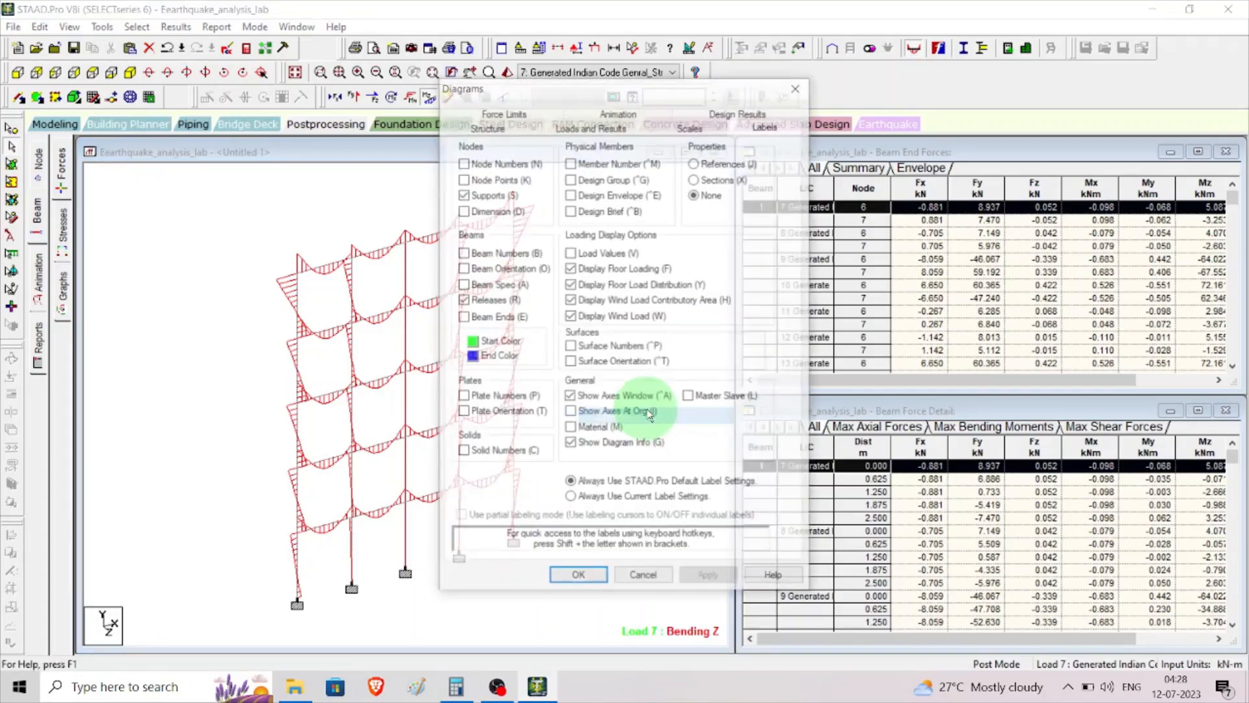
left_click(635, 130)
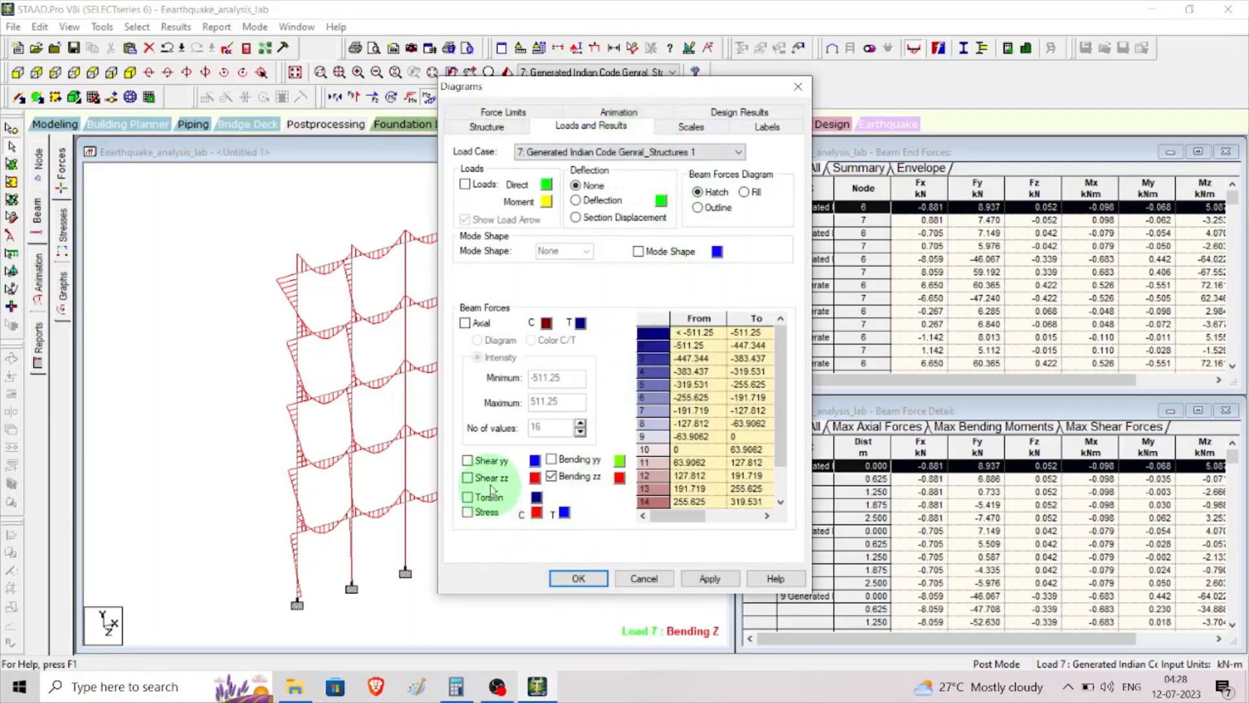
left_click(468, 460)
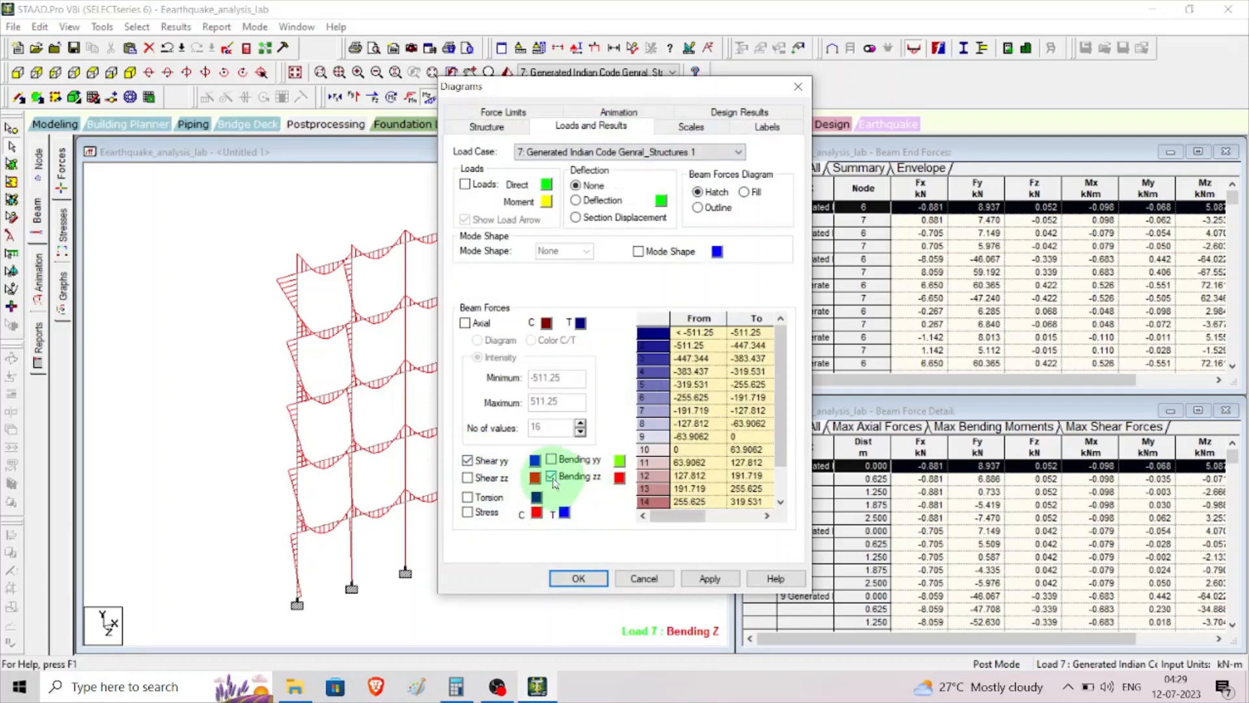
left_click(553, 479)
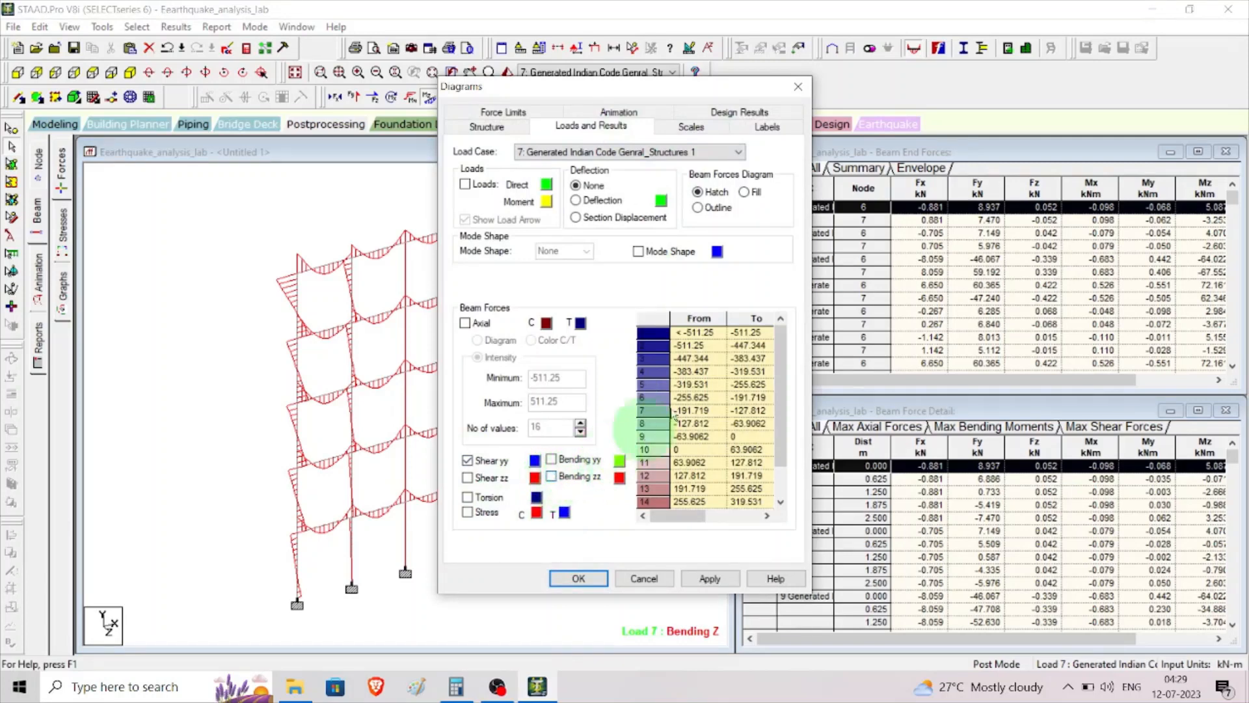
left_click(744, 192)
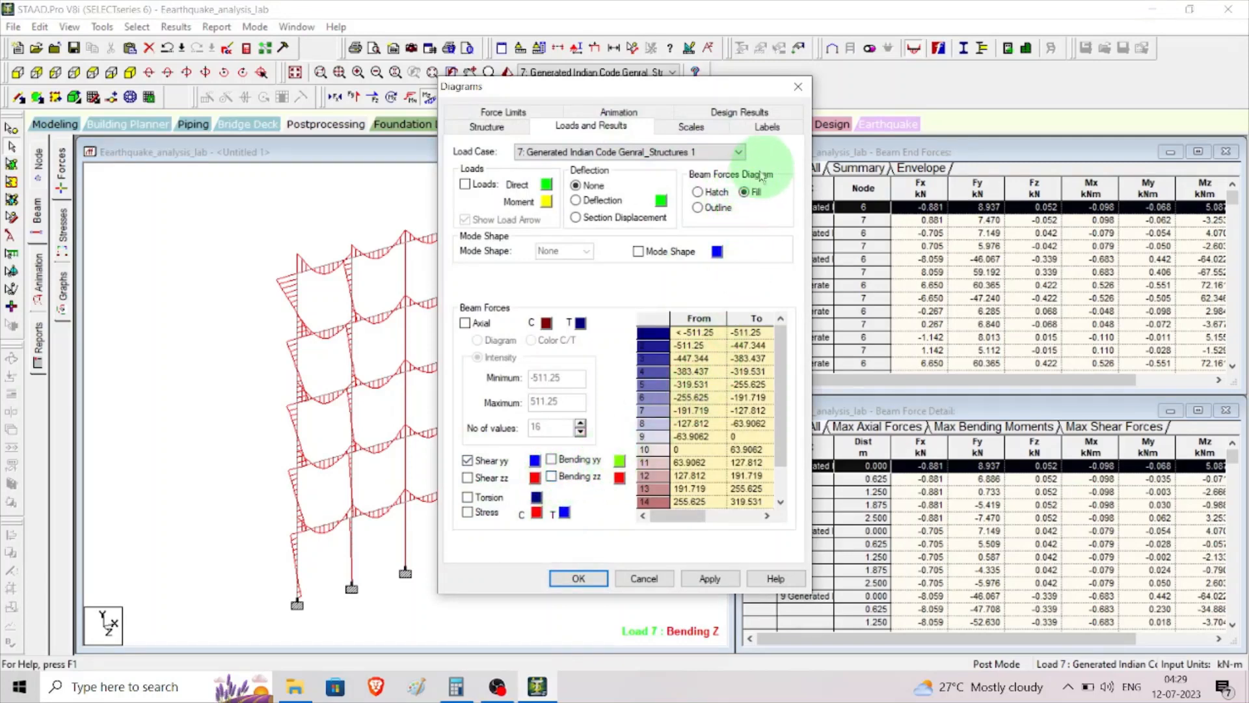
left_click(710, 579)
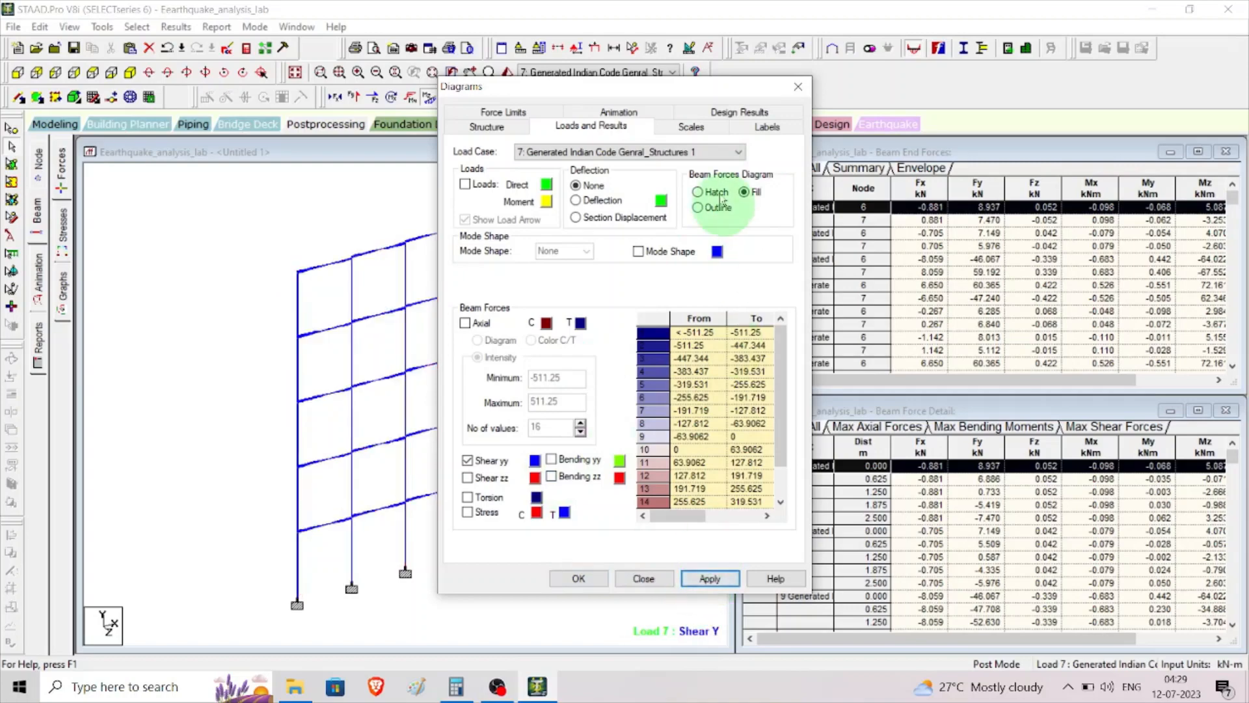
Step: Set the Shear Z and Shear Y result scales to 10 kN per m and apply them to the frame's diagram
left_click_drag(677, 87, 917, 65)
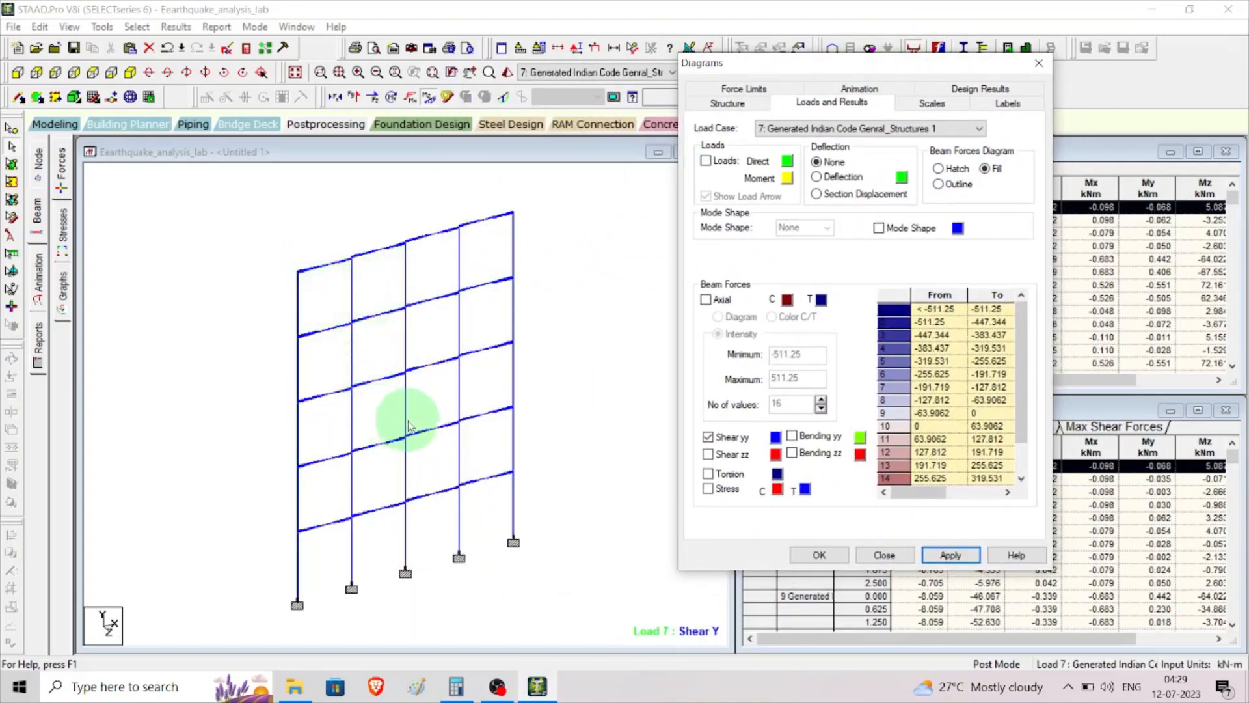
left_click(956, 107)
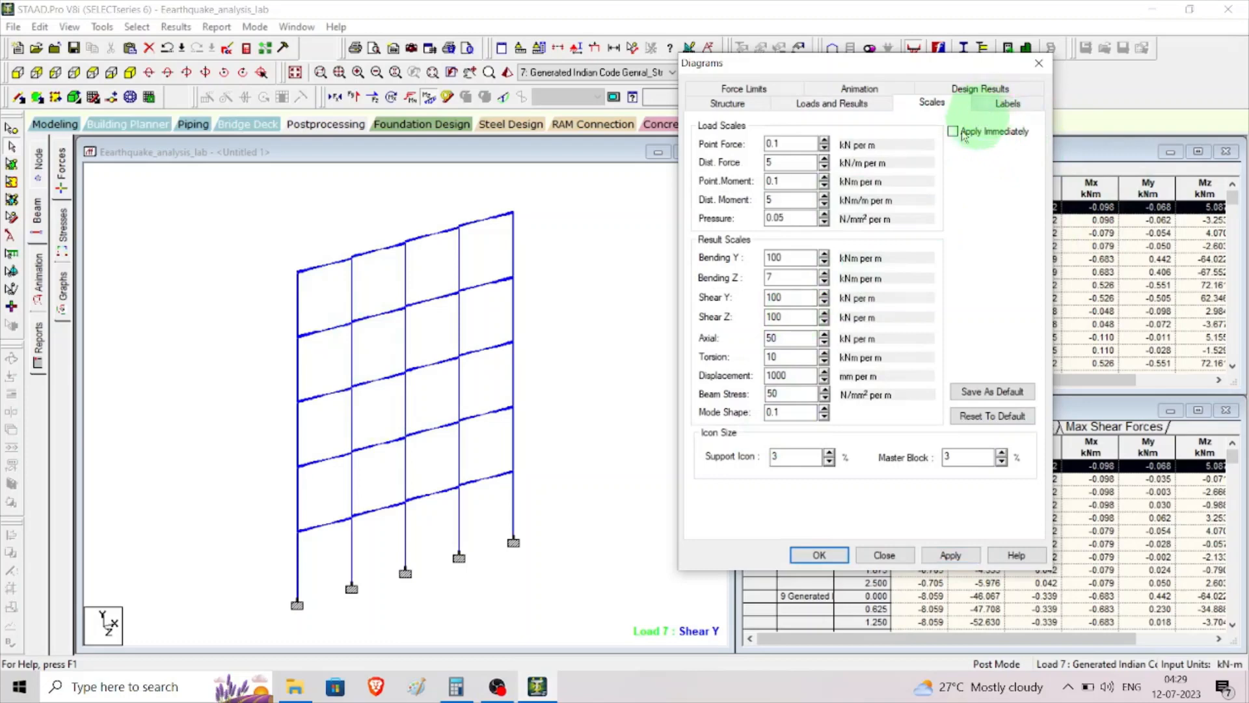
left_click(793, 279)
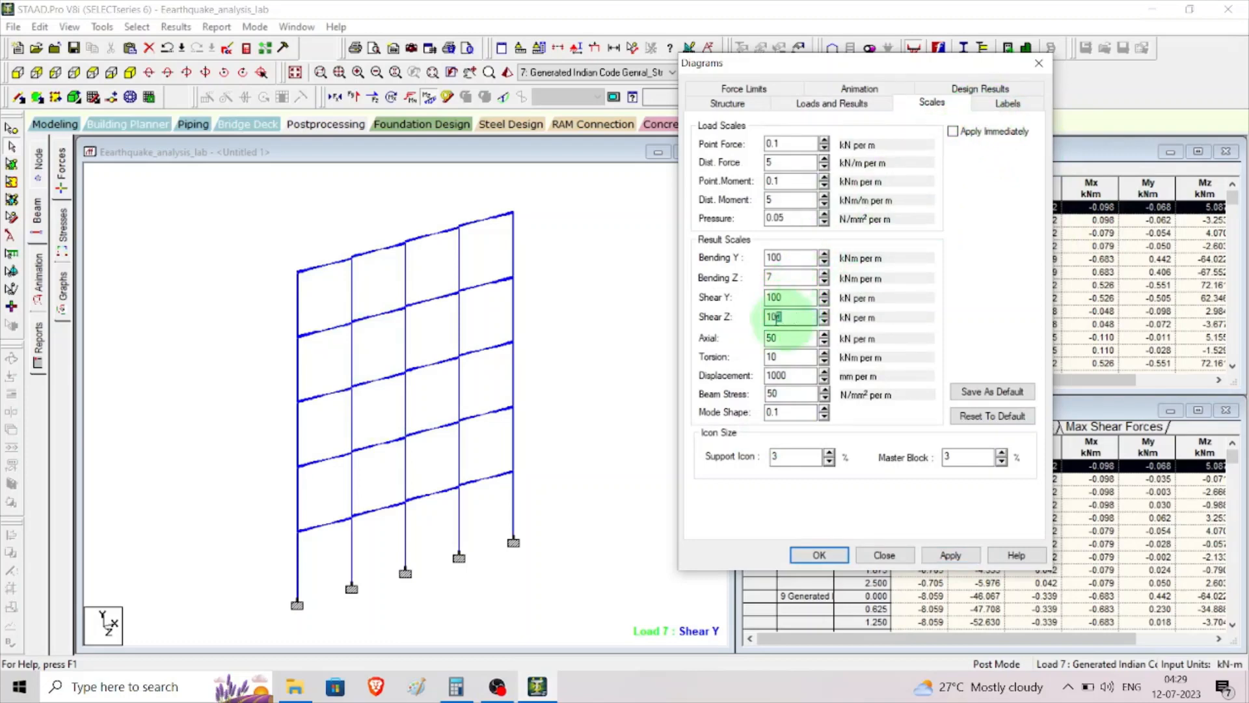
left_click_drag(778, 317, 703, 323)
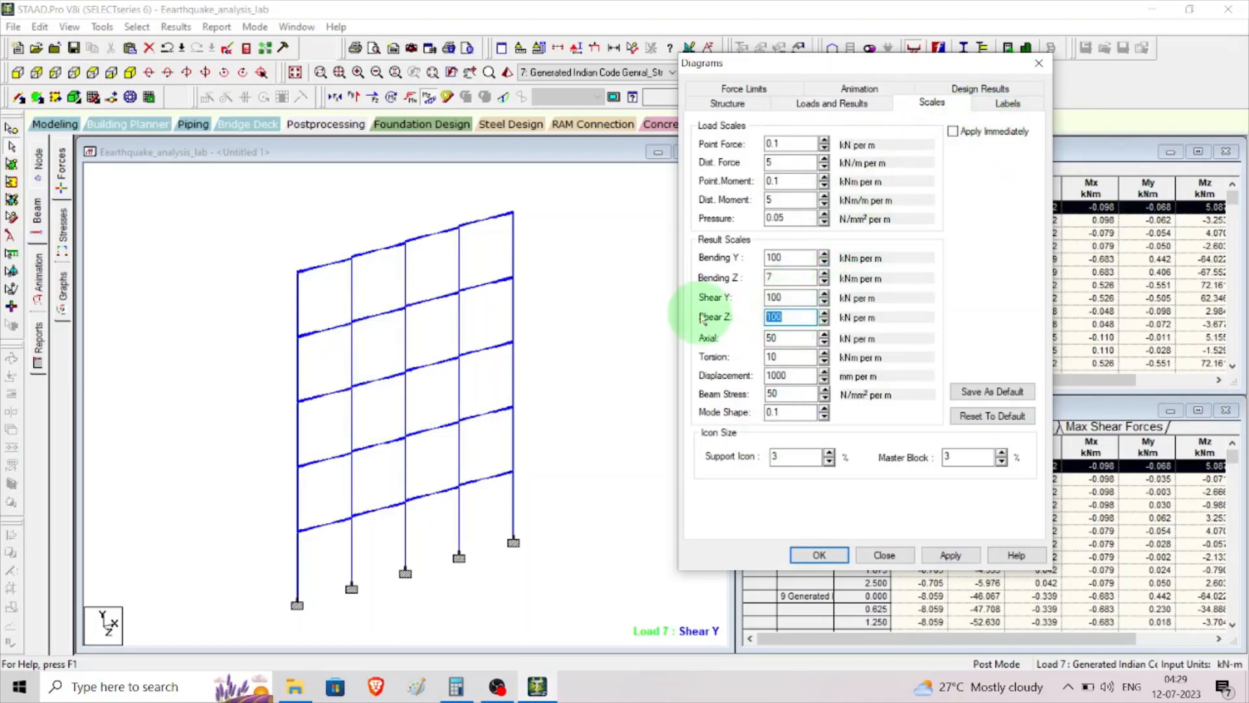
type("10")
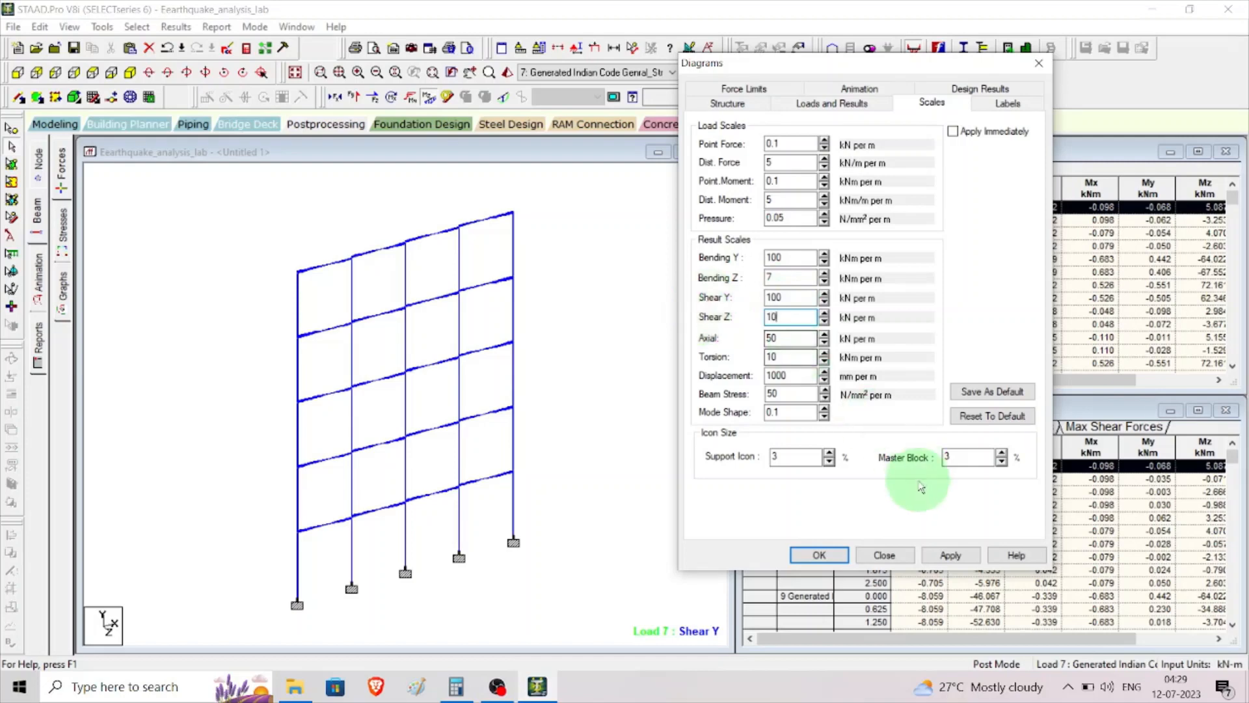
left_click(951, 552)
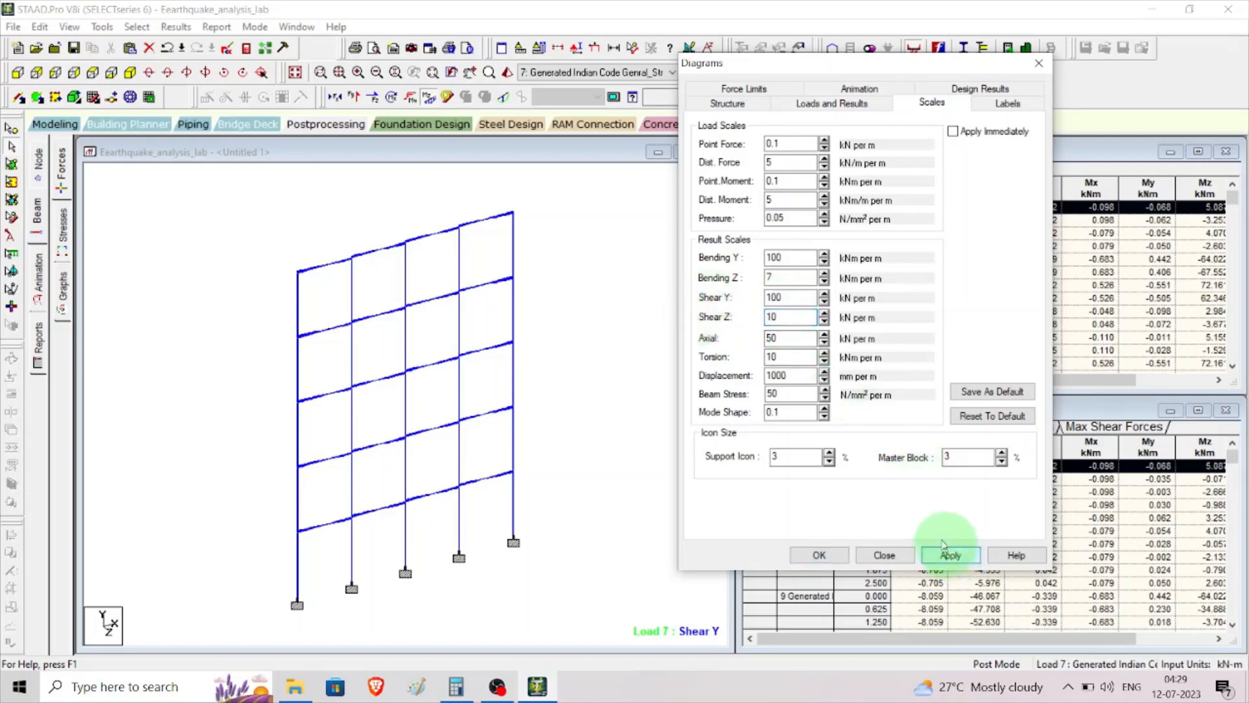
left_click_drag(790, 297, 718, 293)
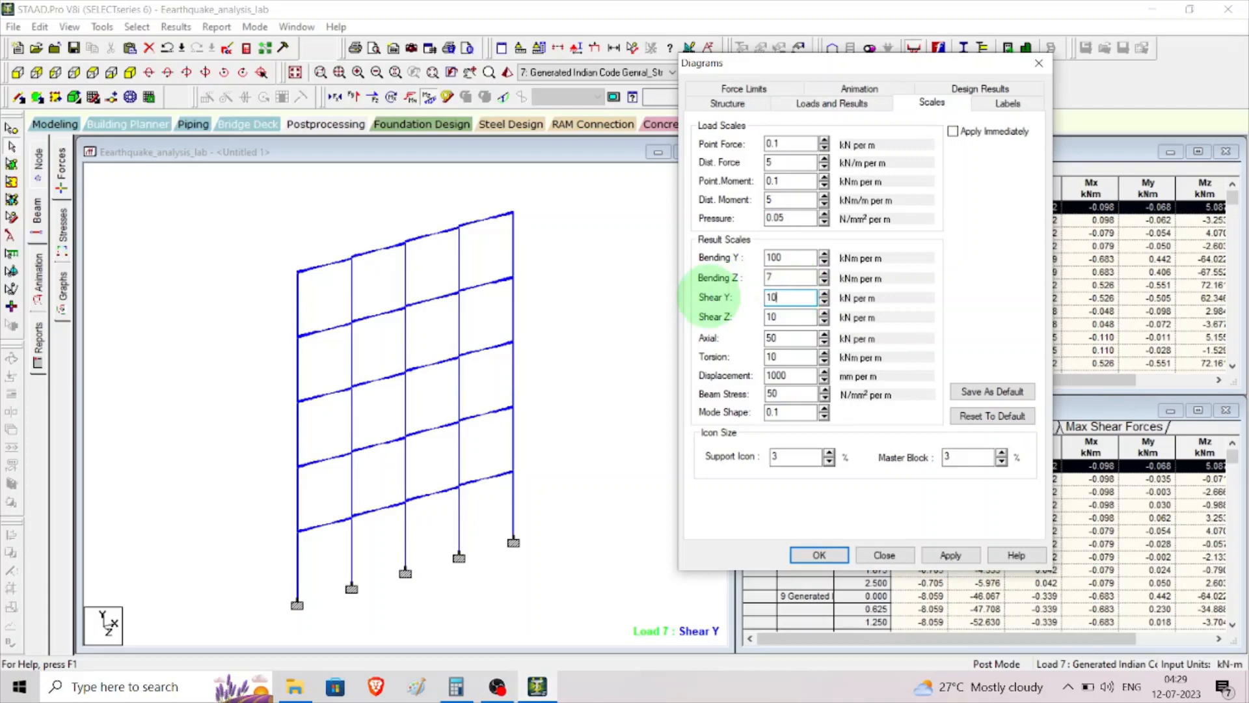
left_click(949, 557)
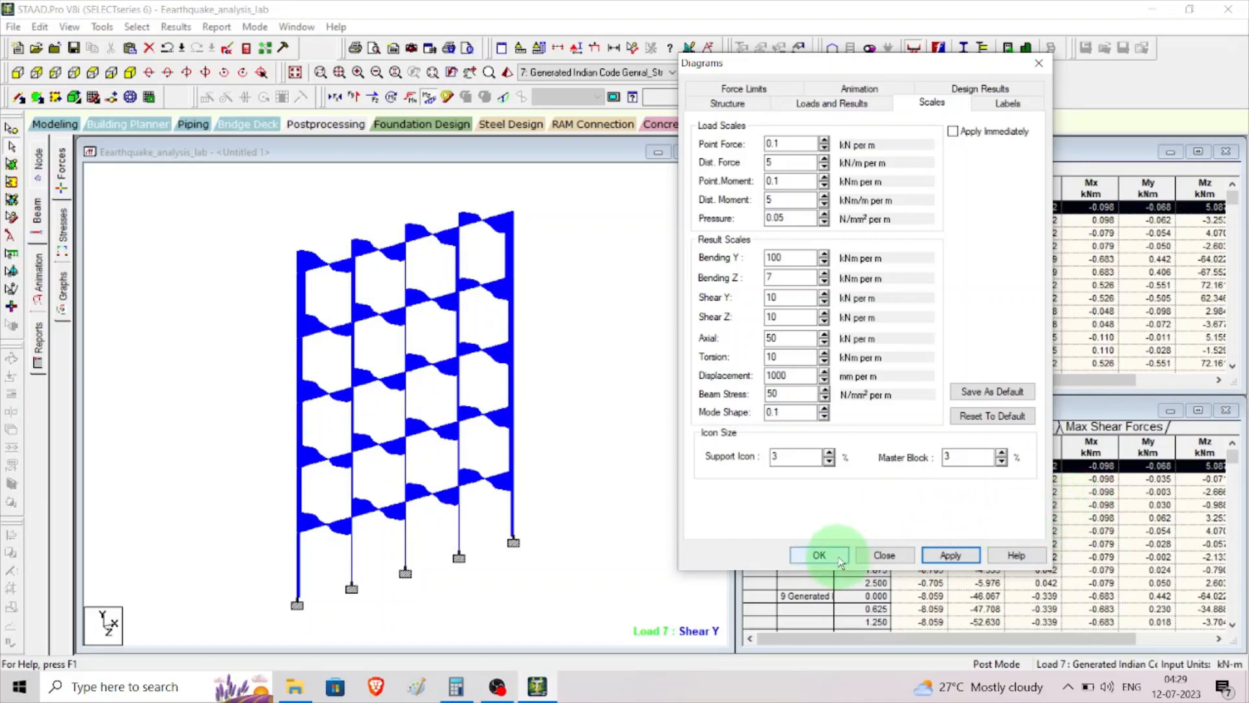
left_click(840, 561)
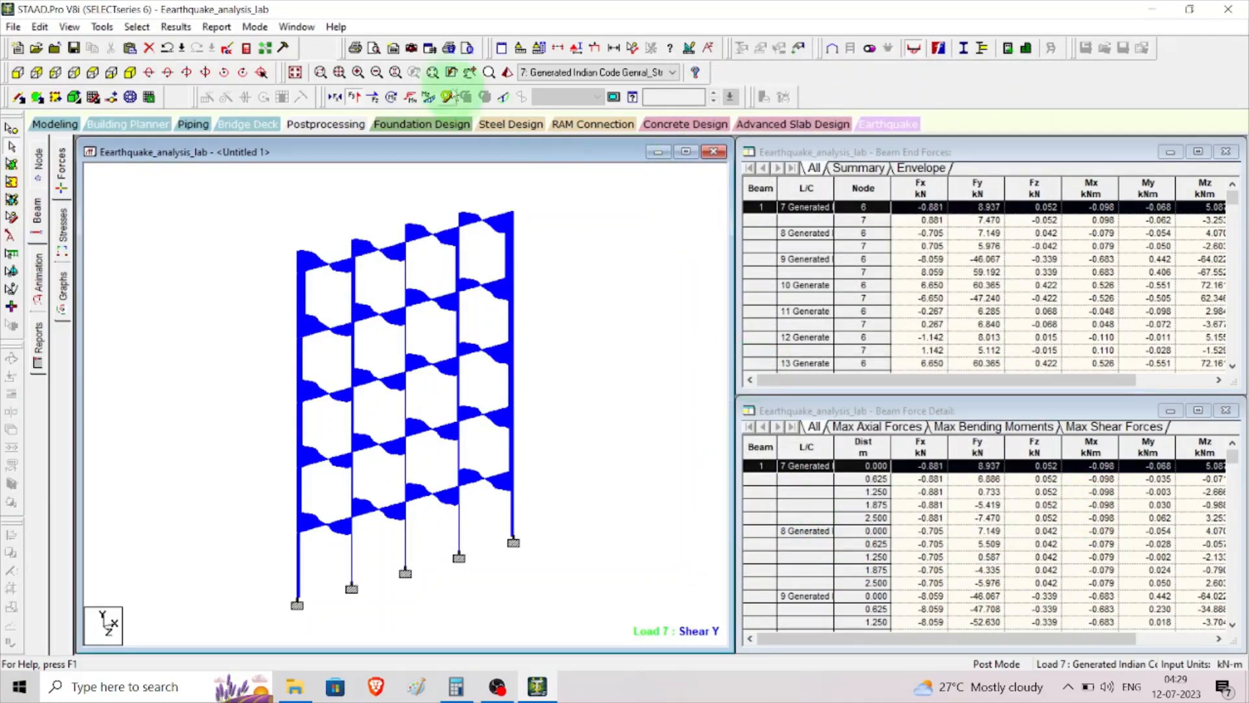
Step: Annotate all members of the isolated frame with their maximum shear values, keeping the frame unobstructed
left_click(184, 28)
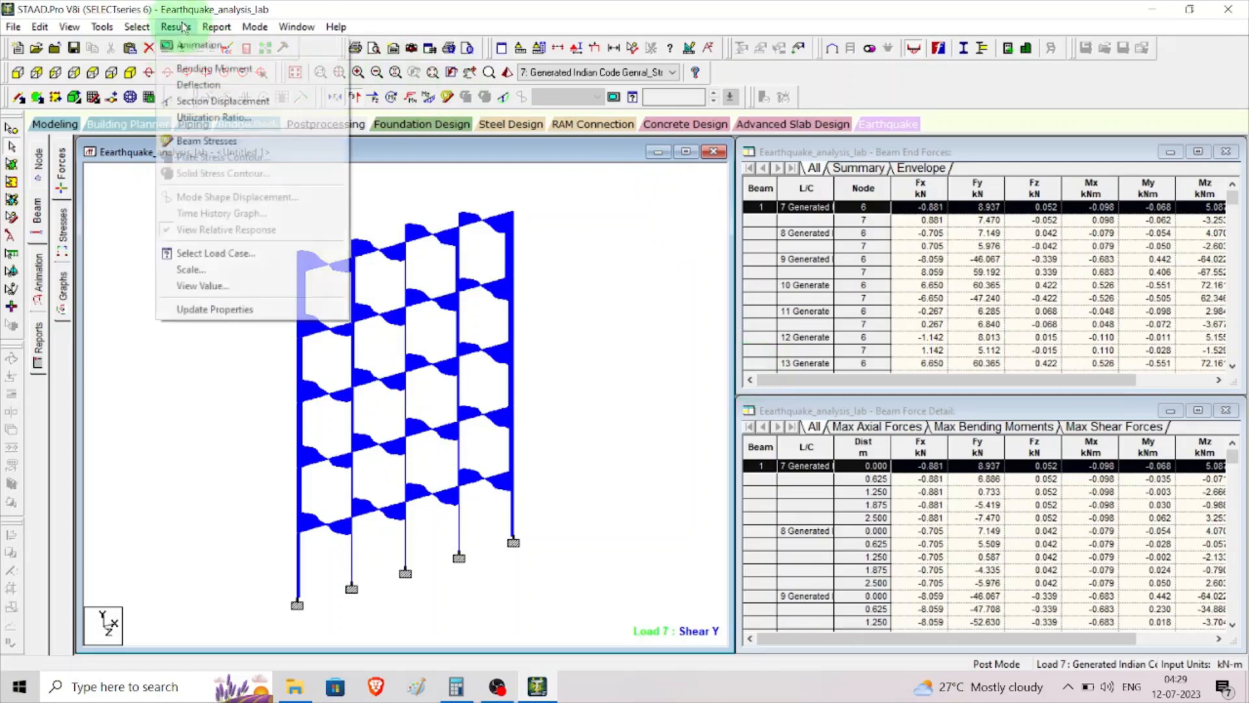
left_click(209, 285)
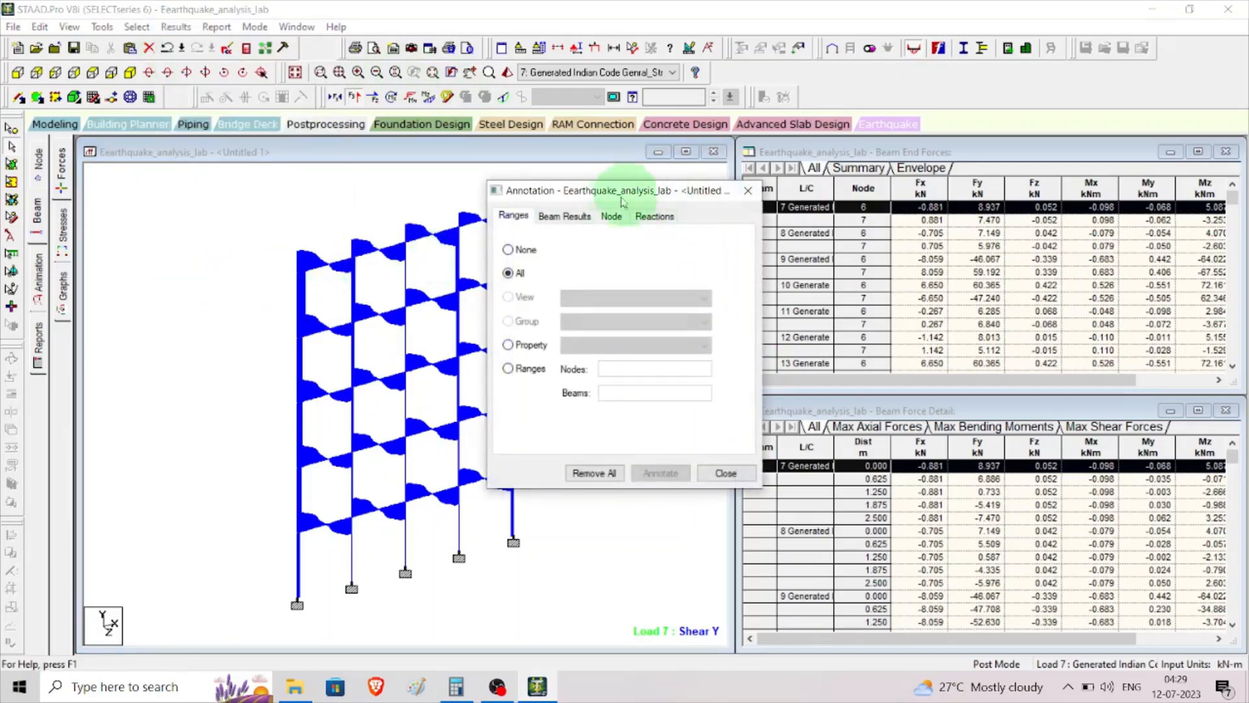
left_click(560, 216)
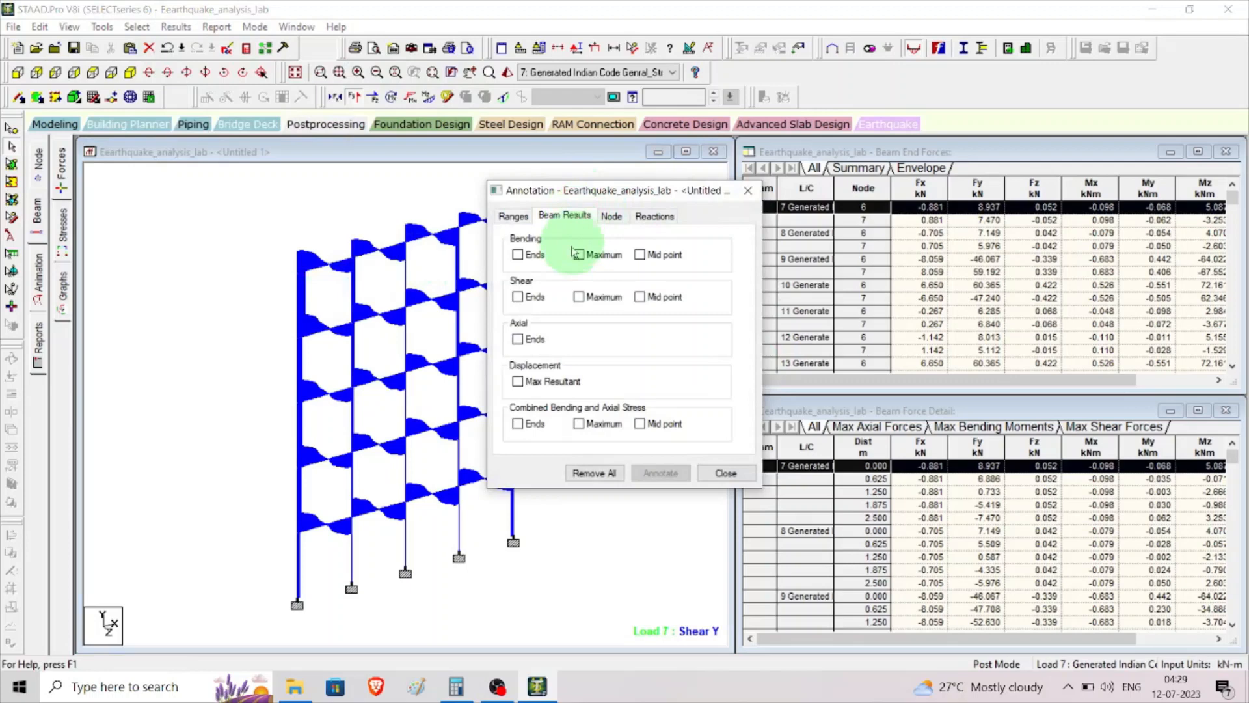
left_click(578, 297)
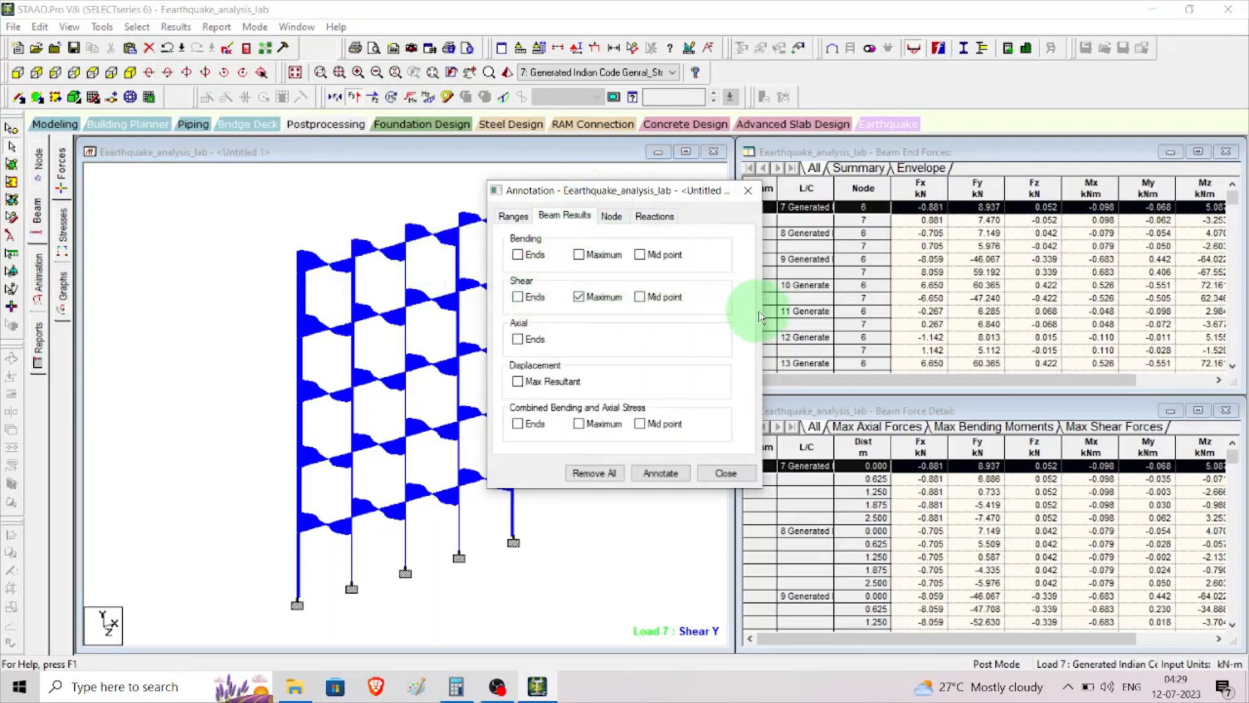
left_click(660, 473)
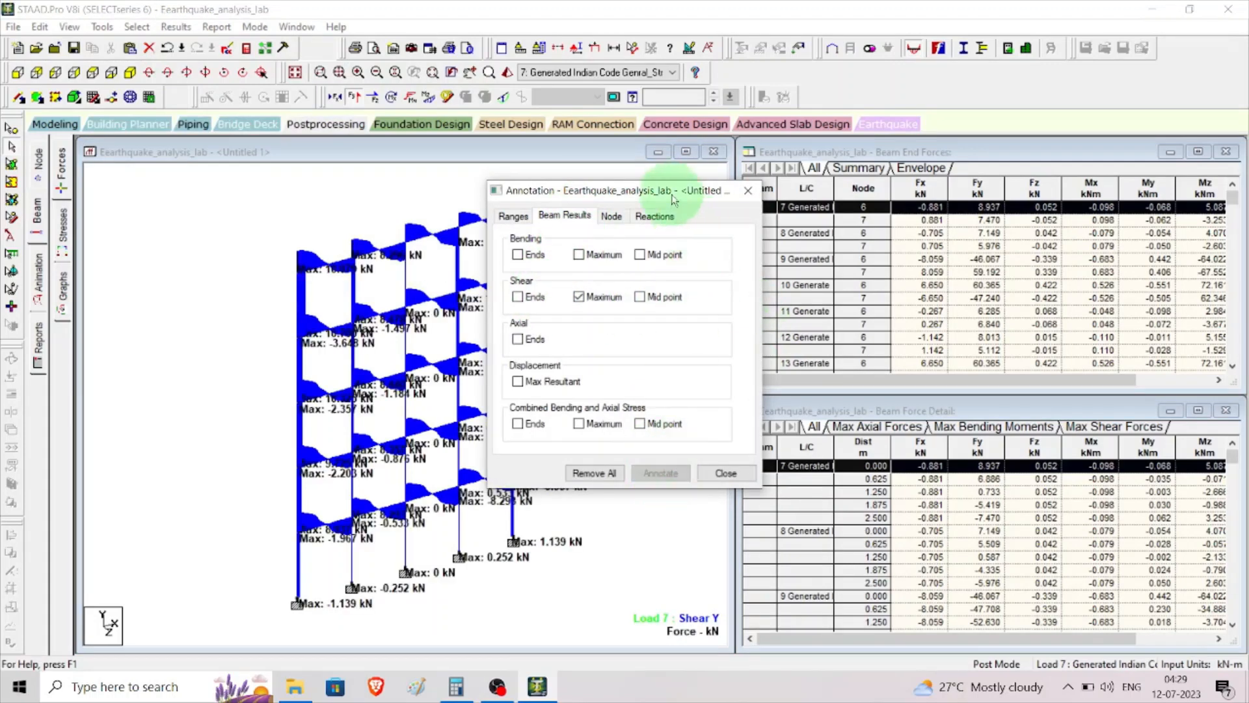
left_click_drag(670, 190, 931, 161)
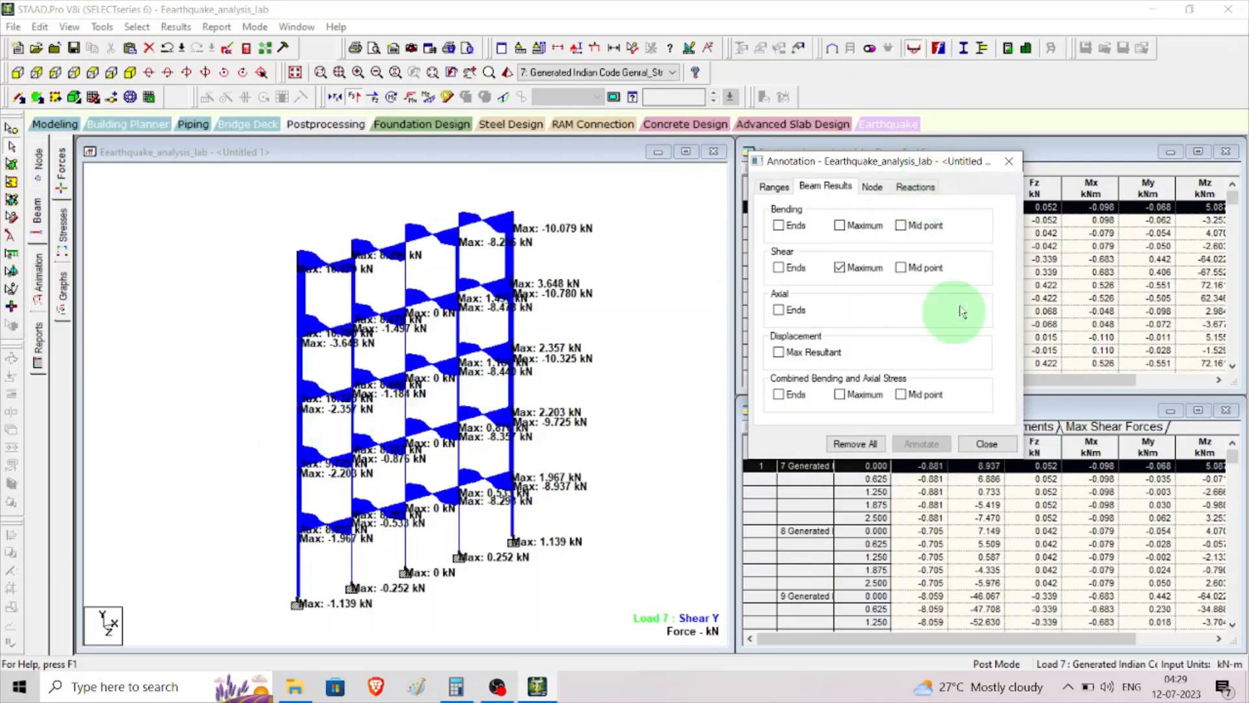
Step: View the shear annotations at the member ends, and switch them to the mid point values for closer inspection
left_click(854, 268)
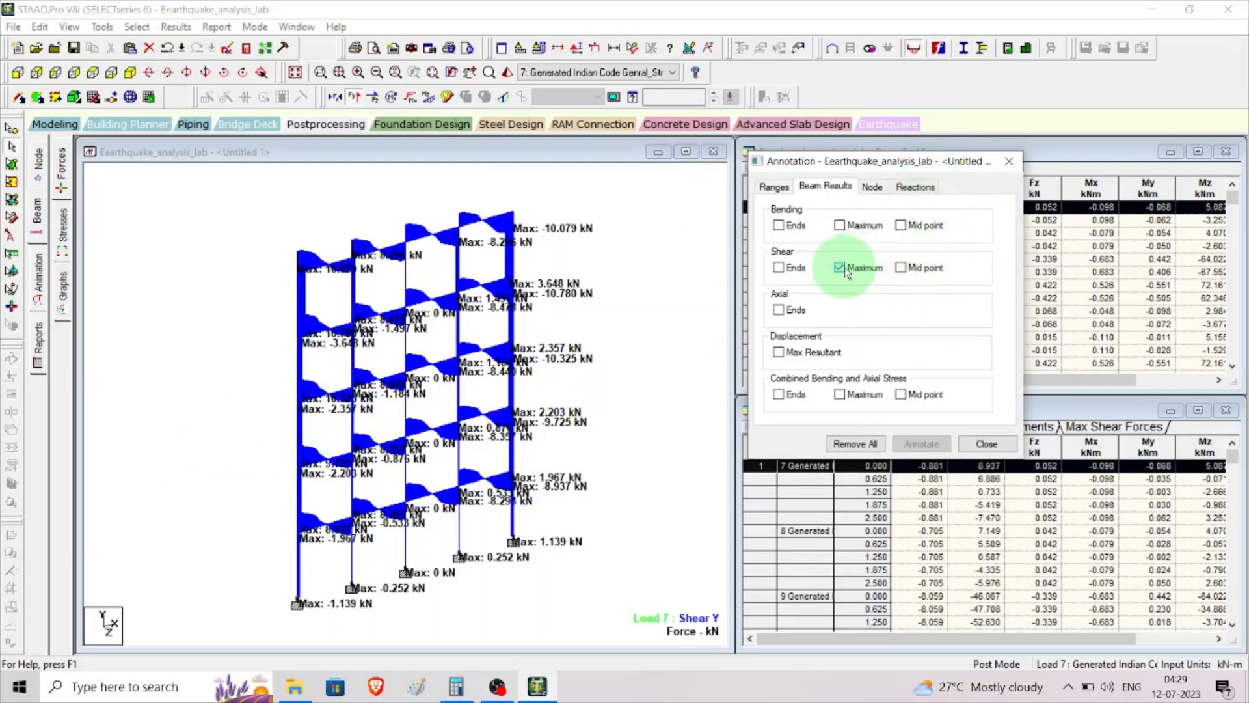
left_click(781, 268)
left_click(908, 448)
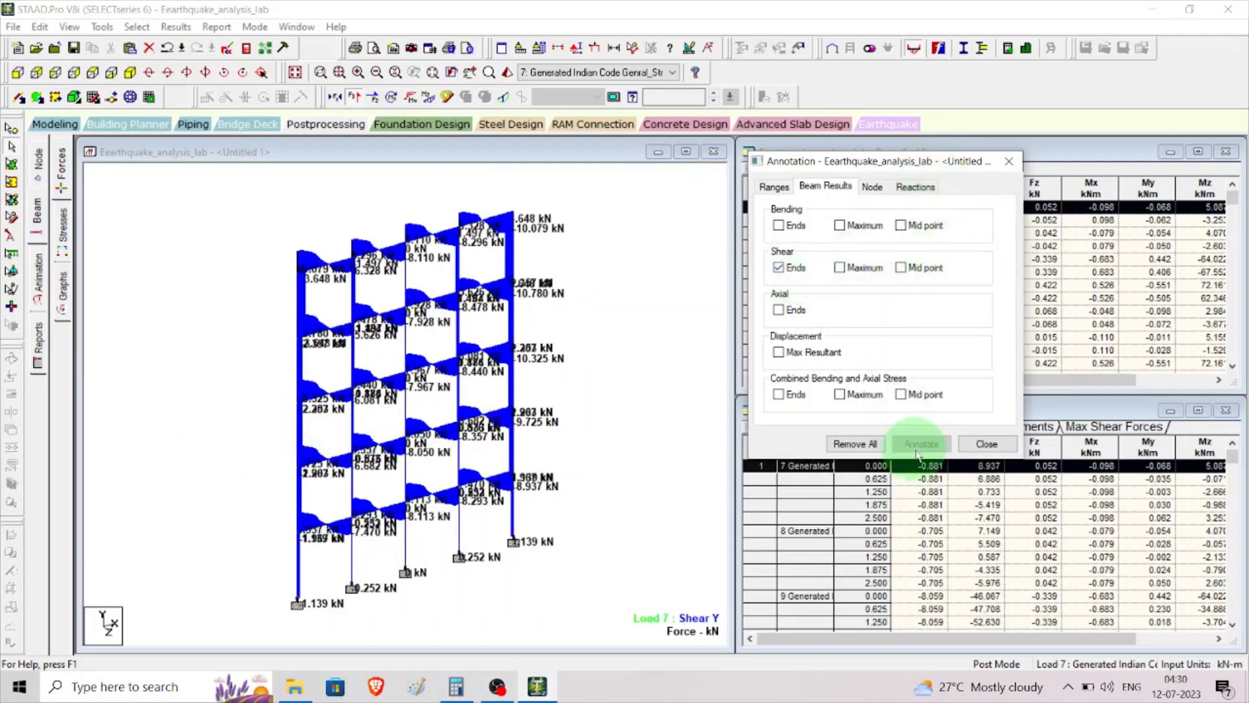
left_click(900, 267)
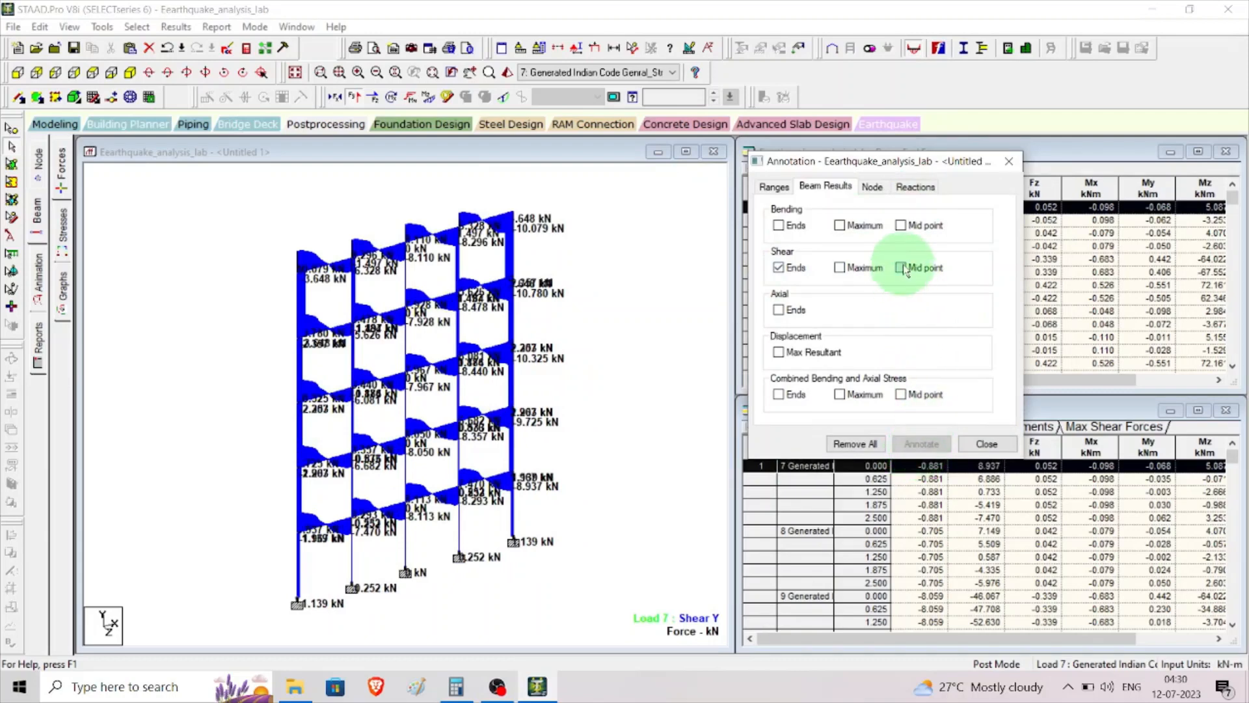
left_click(779, 267)
left_click(922, 443)
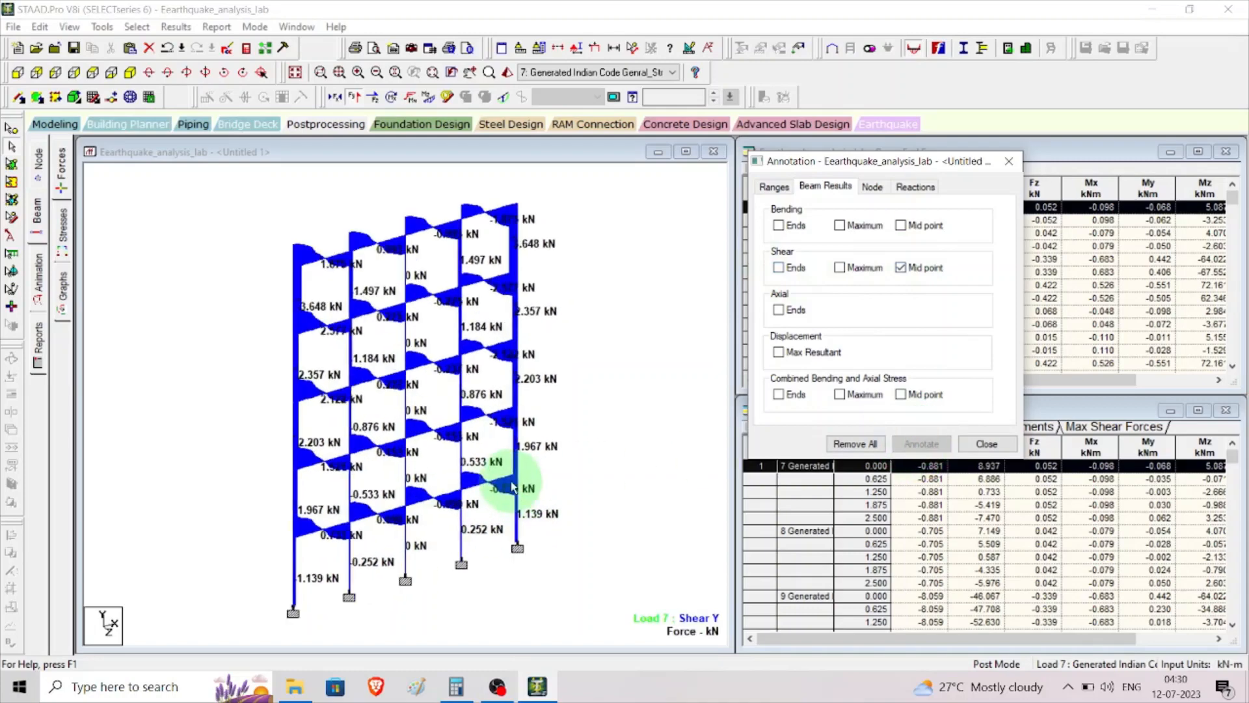
scroll(455, 521, "up", 2)
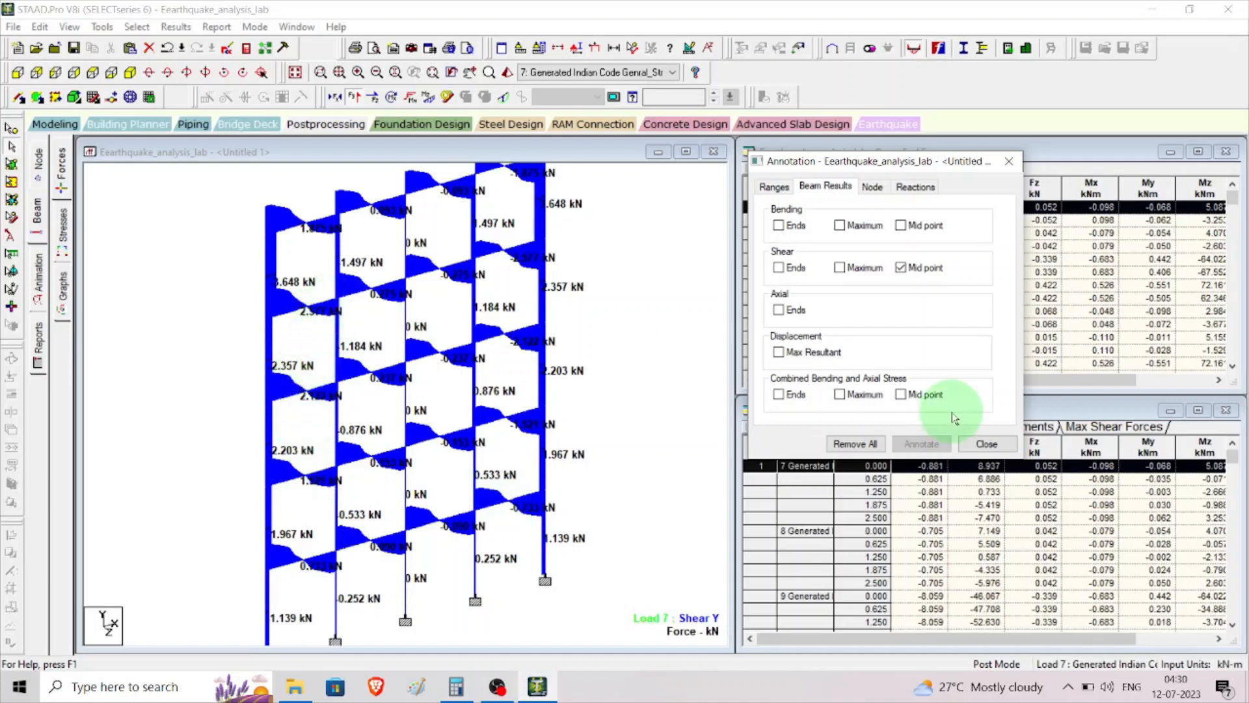
scroll(393, 412, "up", 1)
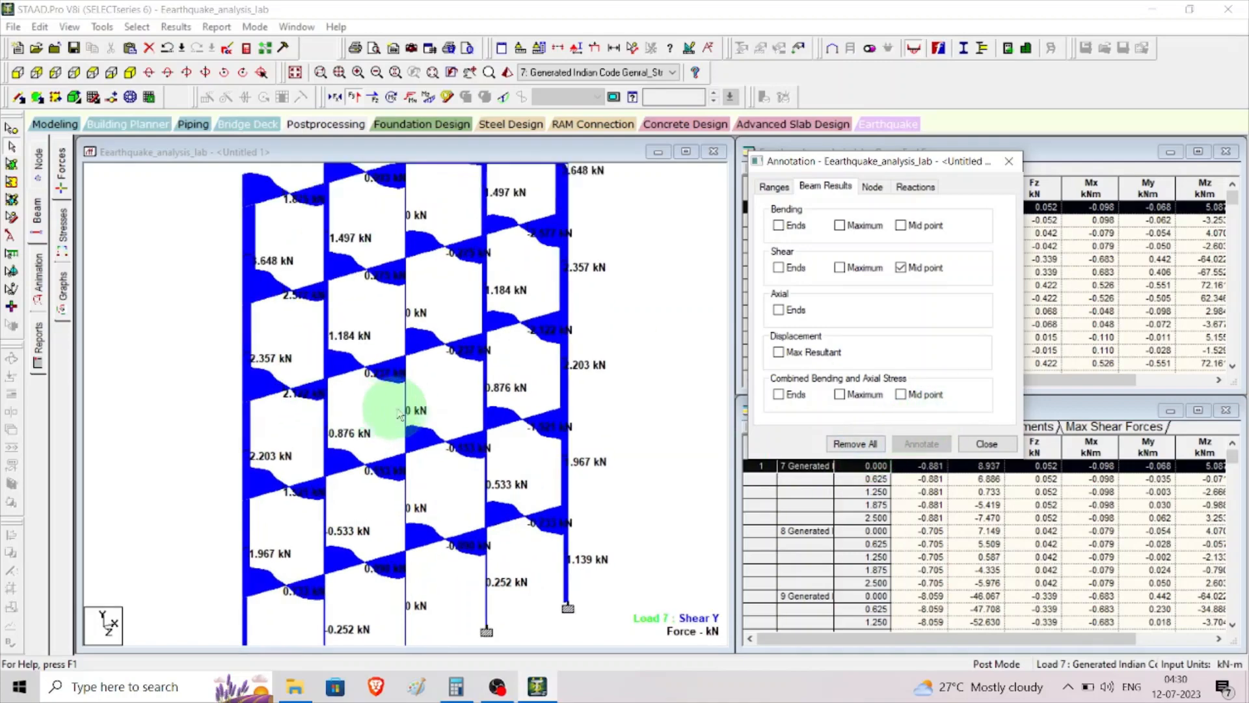
scroll(429, 411, "down", 3)
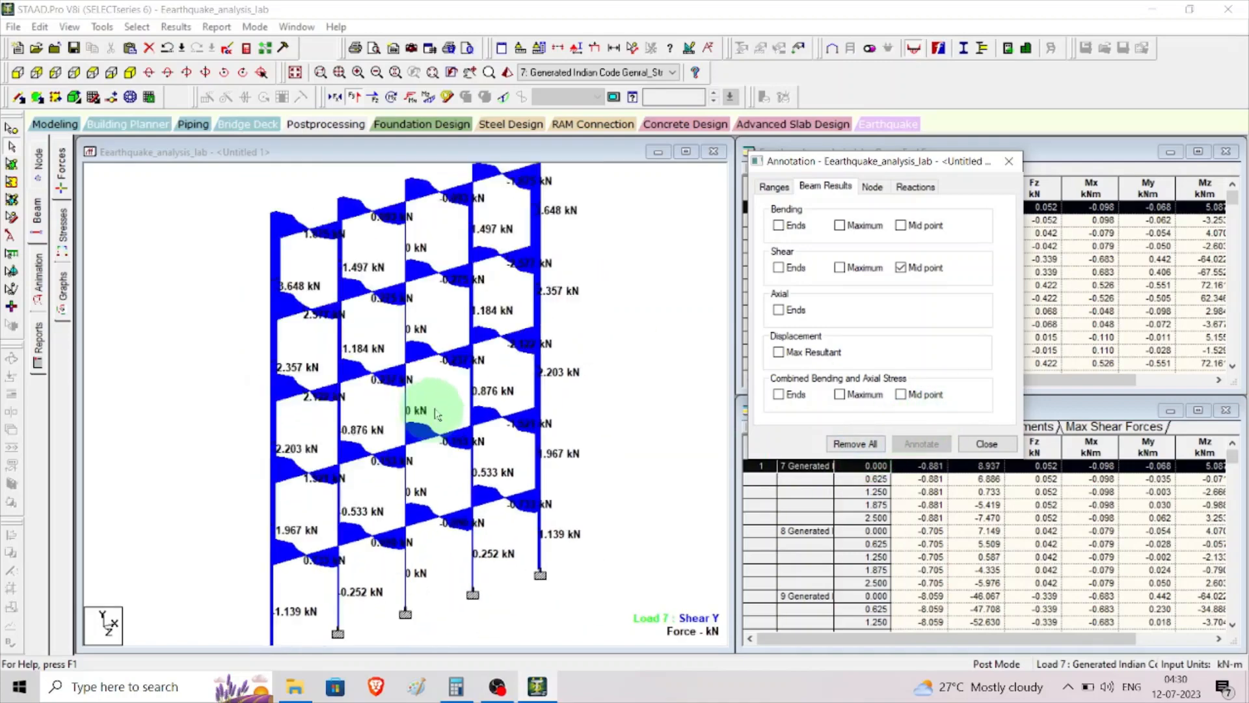
Step: Remove all shear annotations and display the whole structure again
left_click(855, 445)
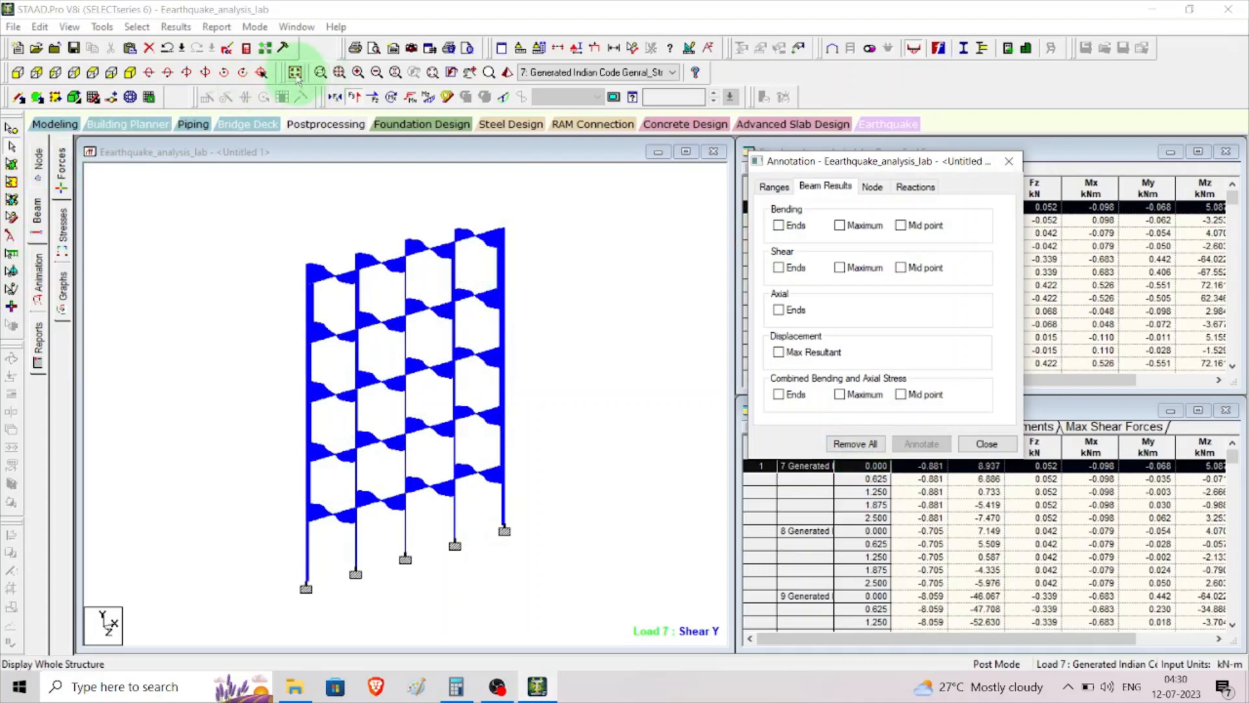
left_click(295, 73)
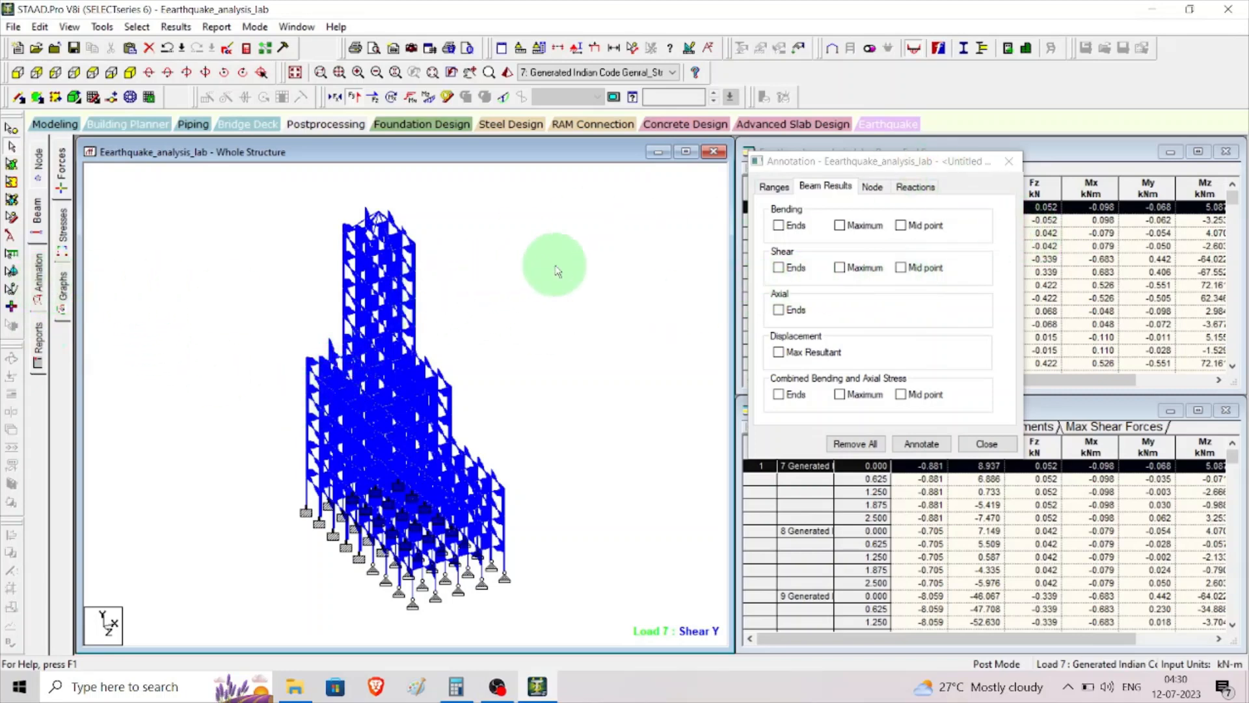
key("Up")
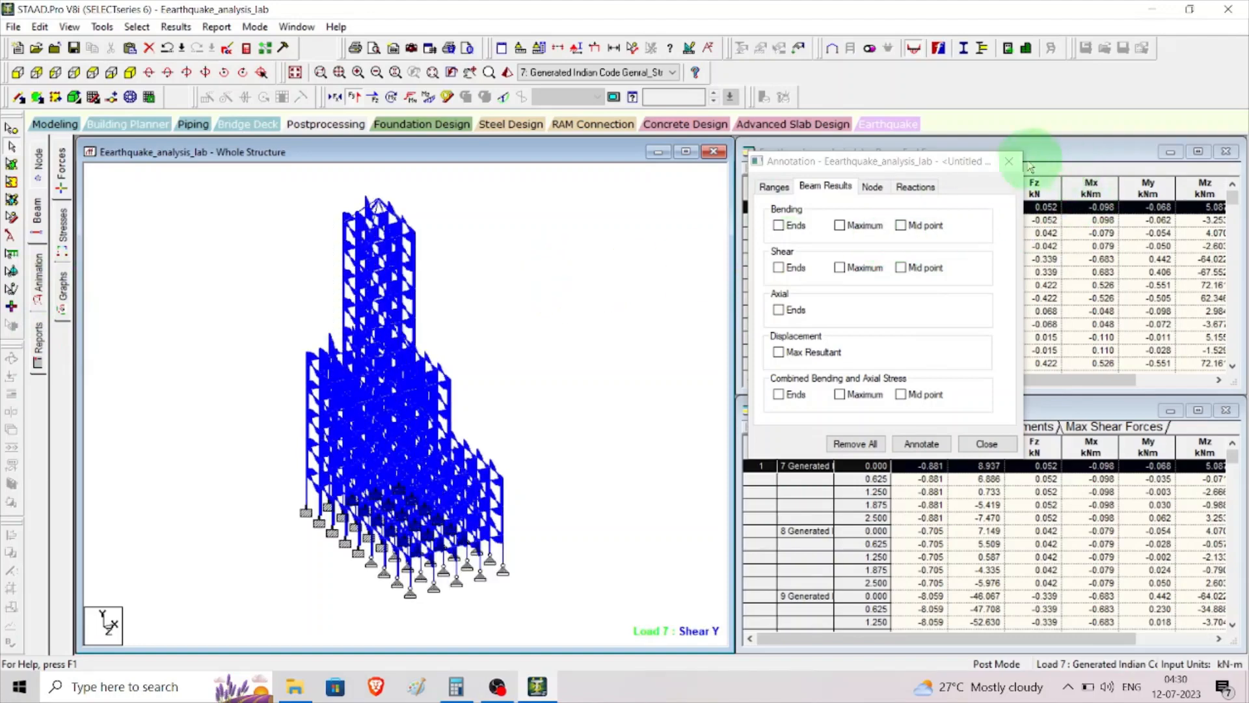
left_click(1008, 160)
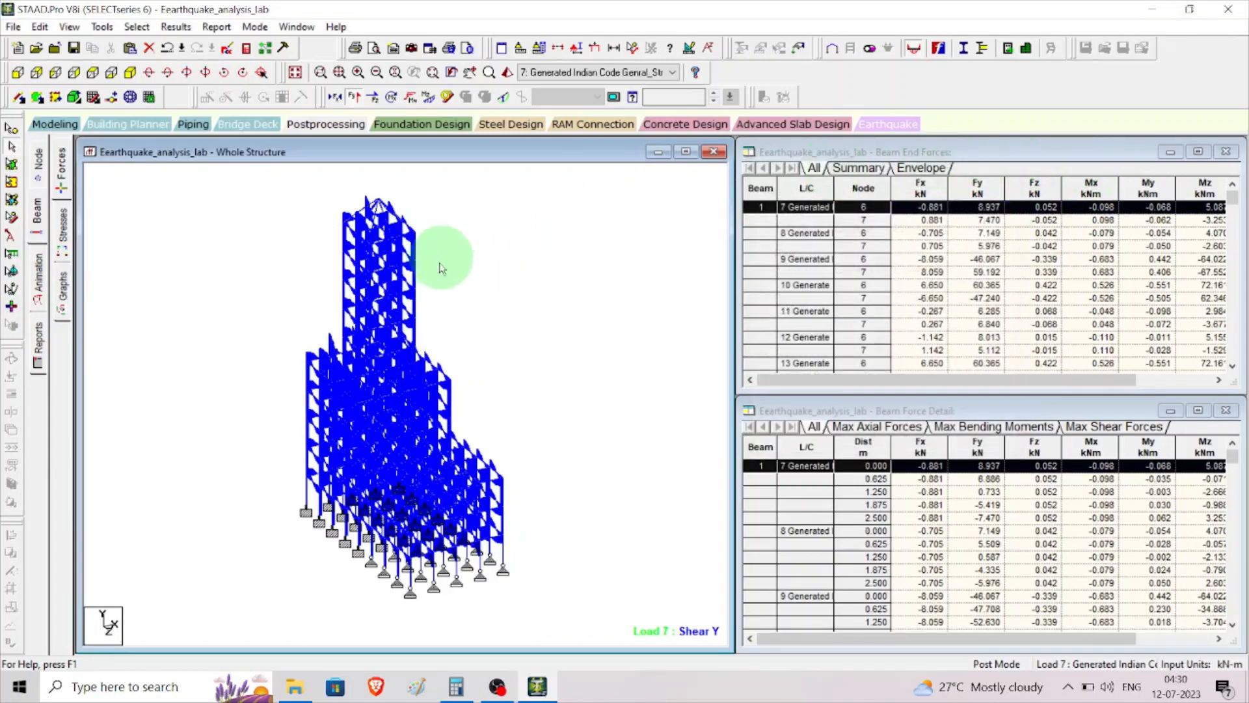
Step: Set the whole structure's animation to Section Displacement and apply it, keeping the diagram settings clear of the frame
right_click(520, 273)
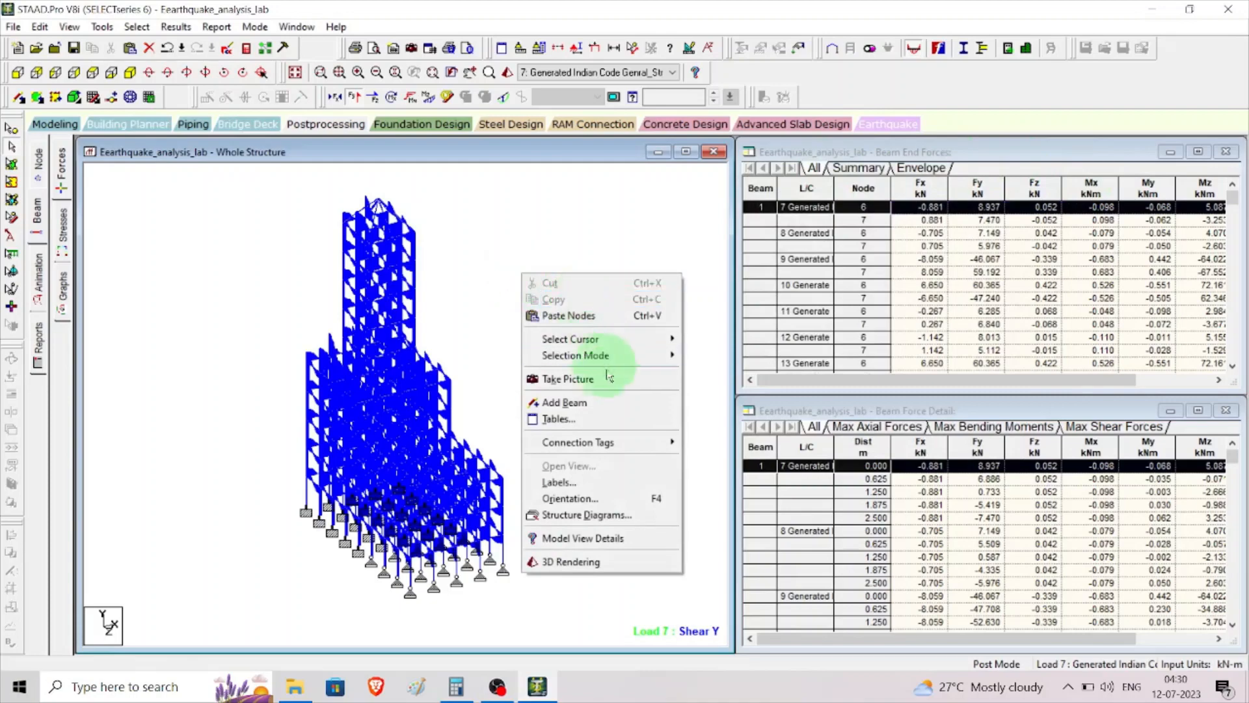
left_click(41, 270)
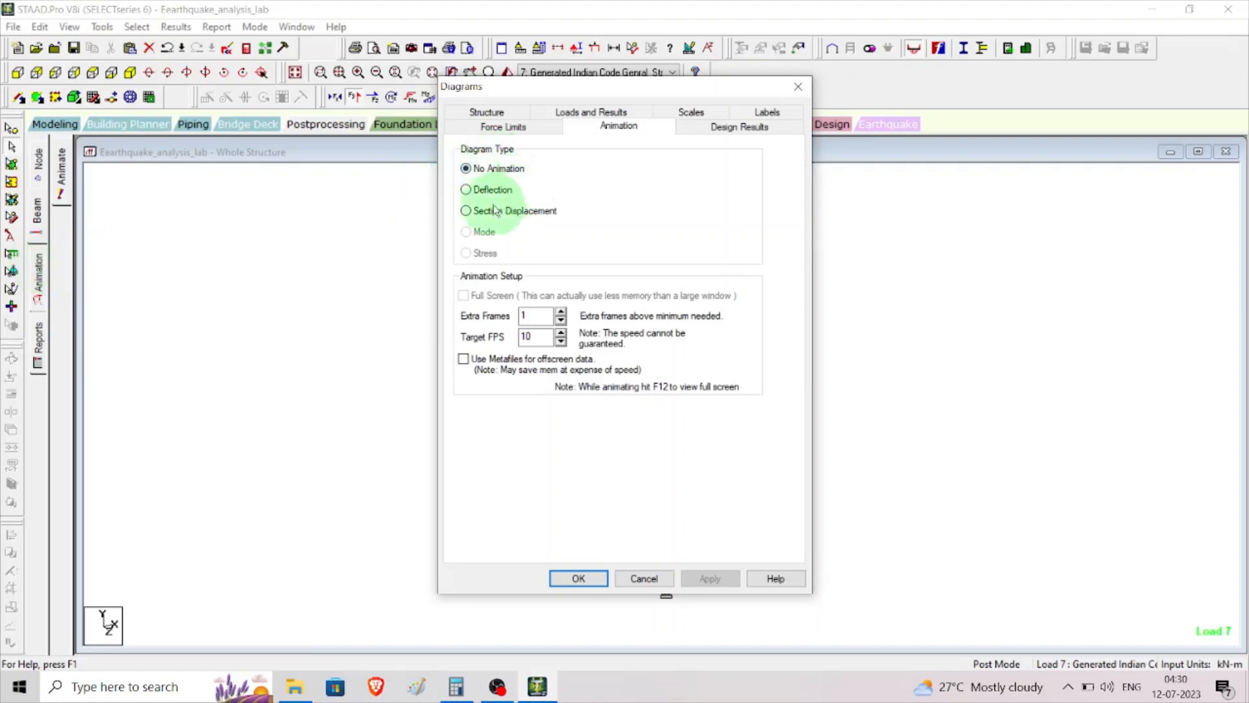
left_click(545, 208)
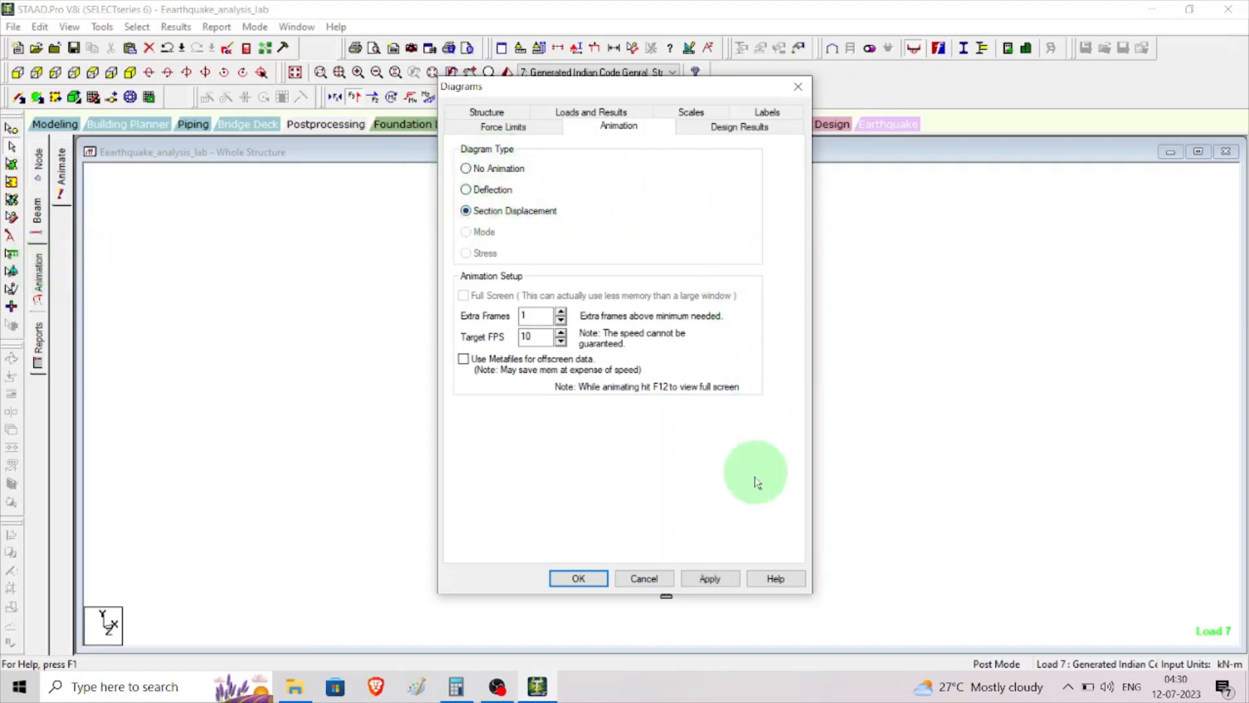
left_click(695, 112)
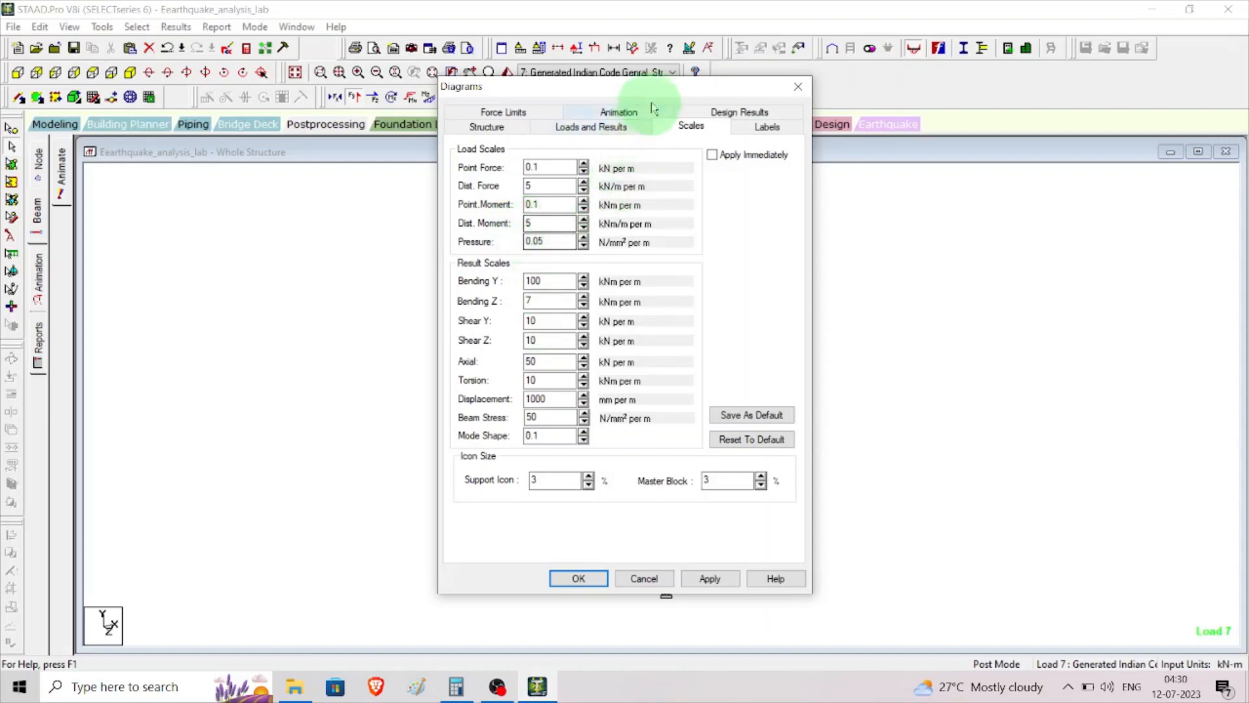
left_click_drag(666, 93, 1051, 23)
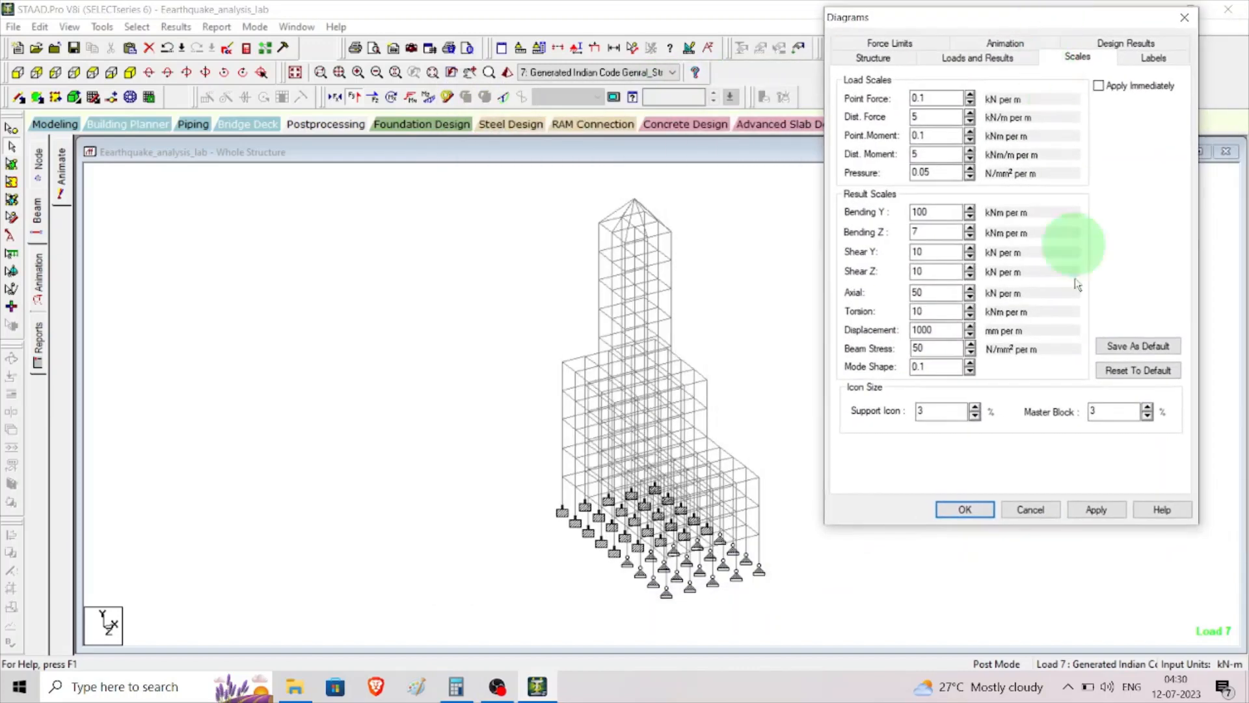
left_click(1110, 510)
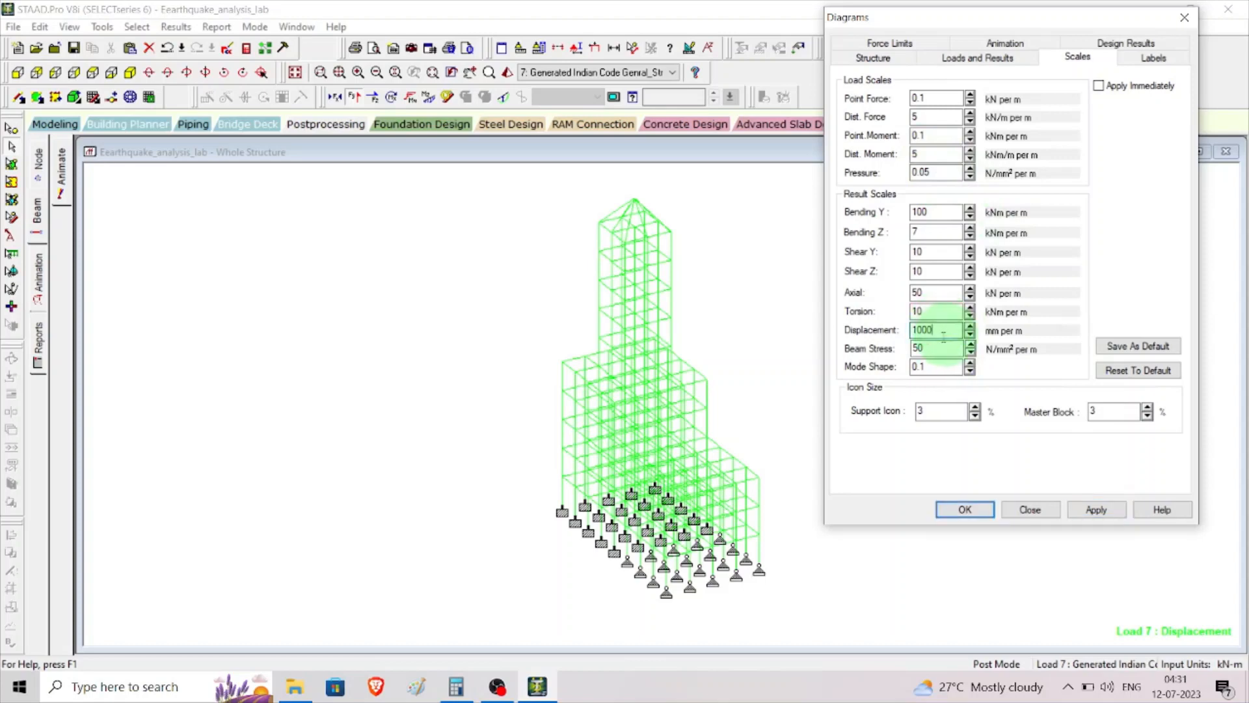
Step: Exaggerate the animated displacement by trying a result scale of 10 and settling on 5 mm per m, and accept the diagram settings
left_click_drag(943, 332, 847, 335)
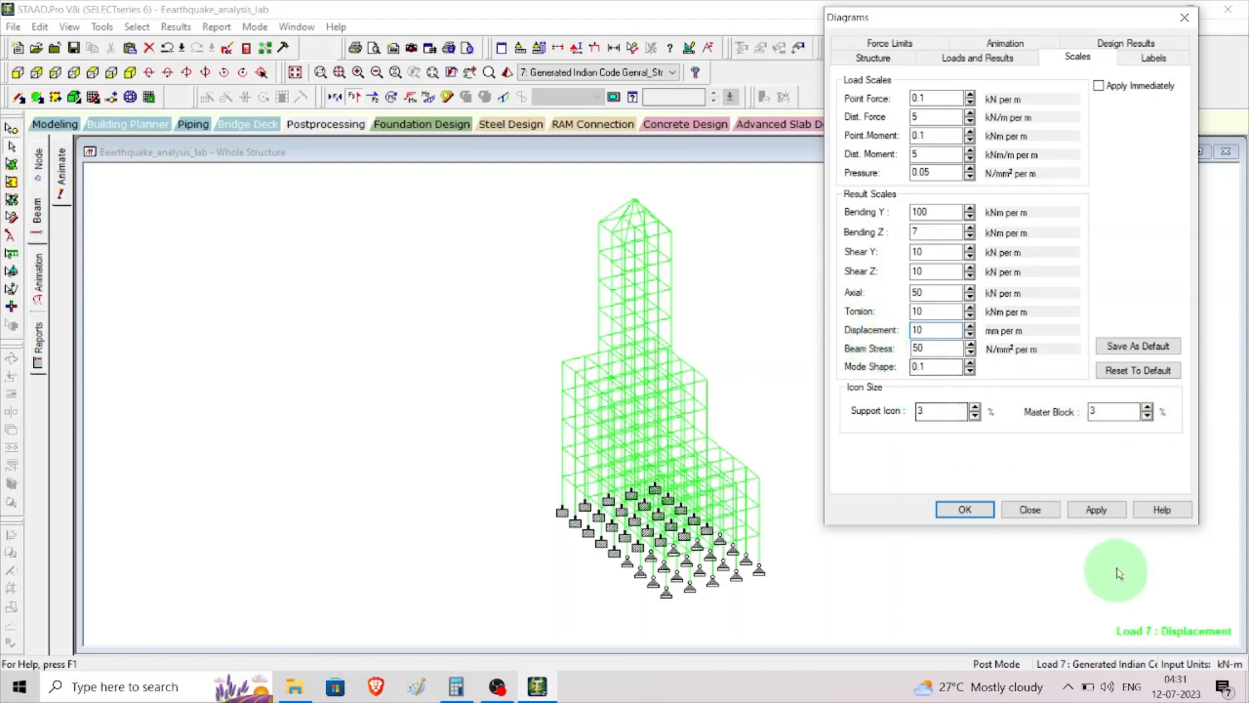
left_click(1097, 513)
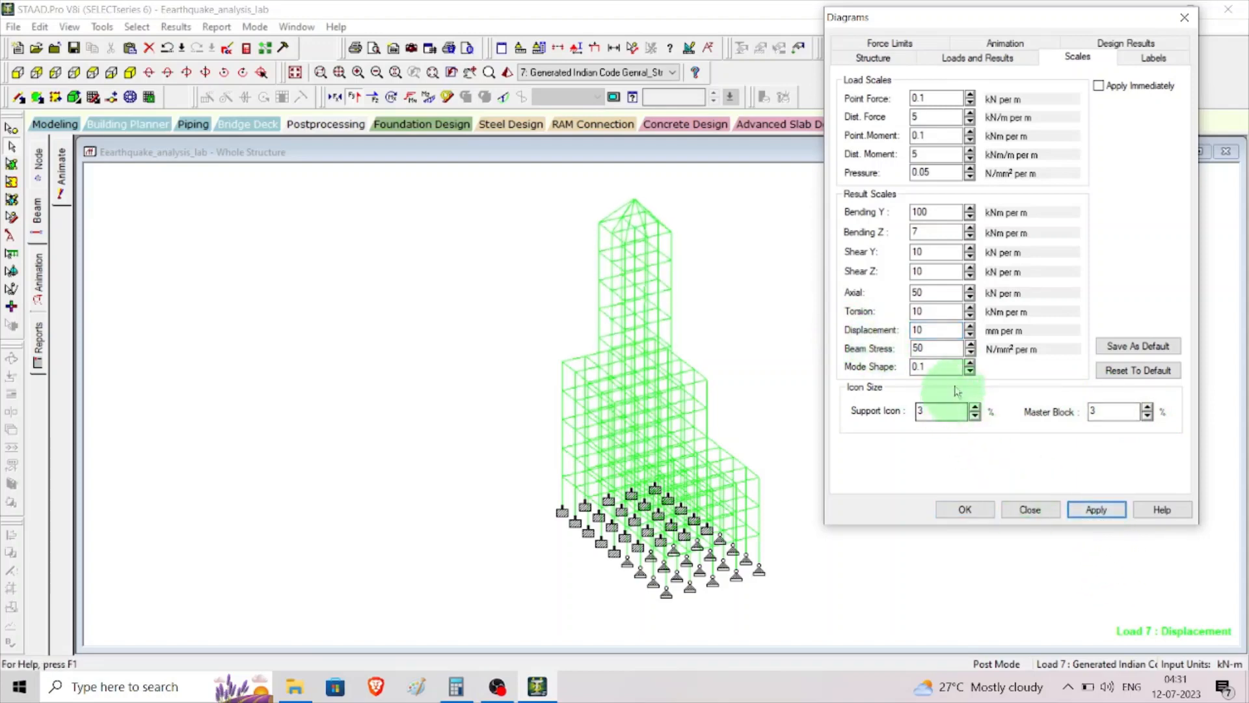
double_click(921, 330)
type("5")
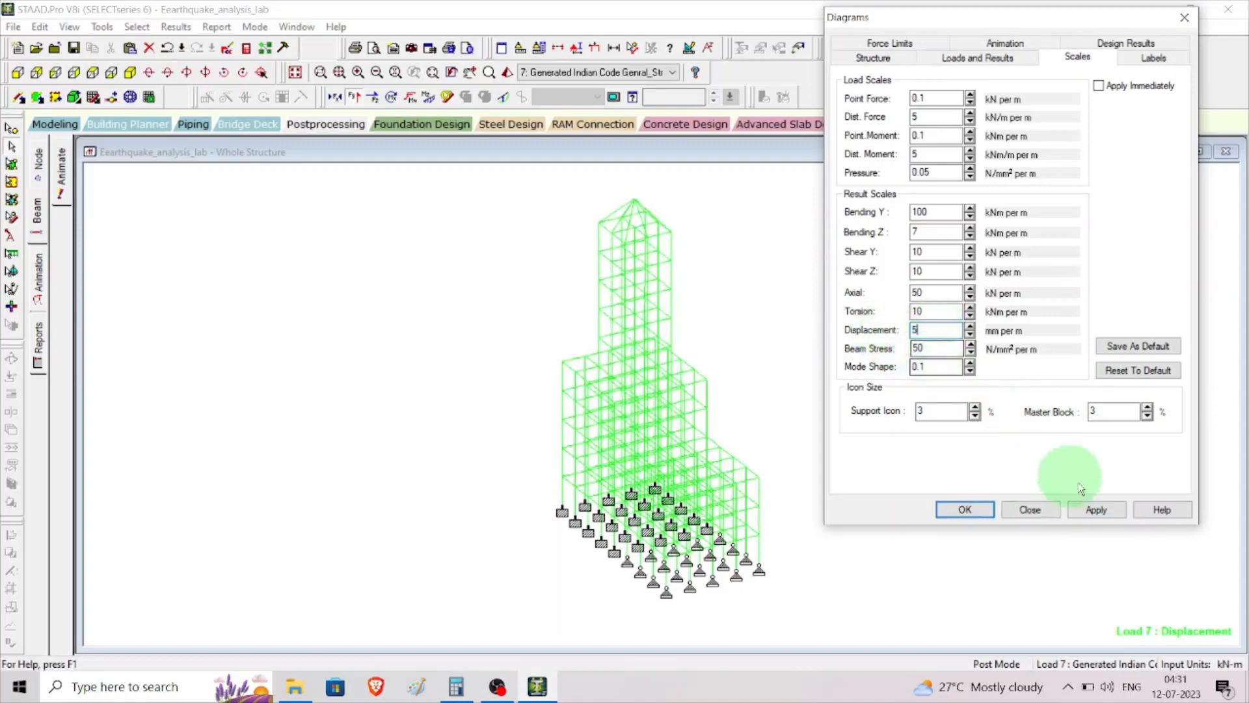
left_click(1097, 510)
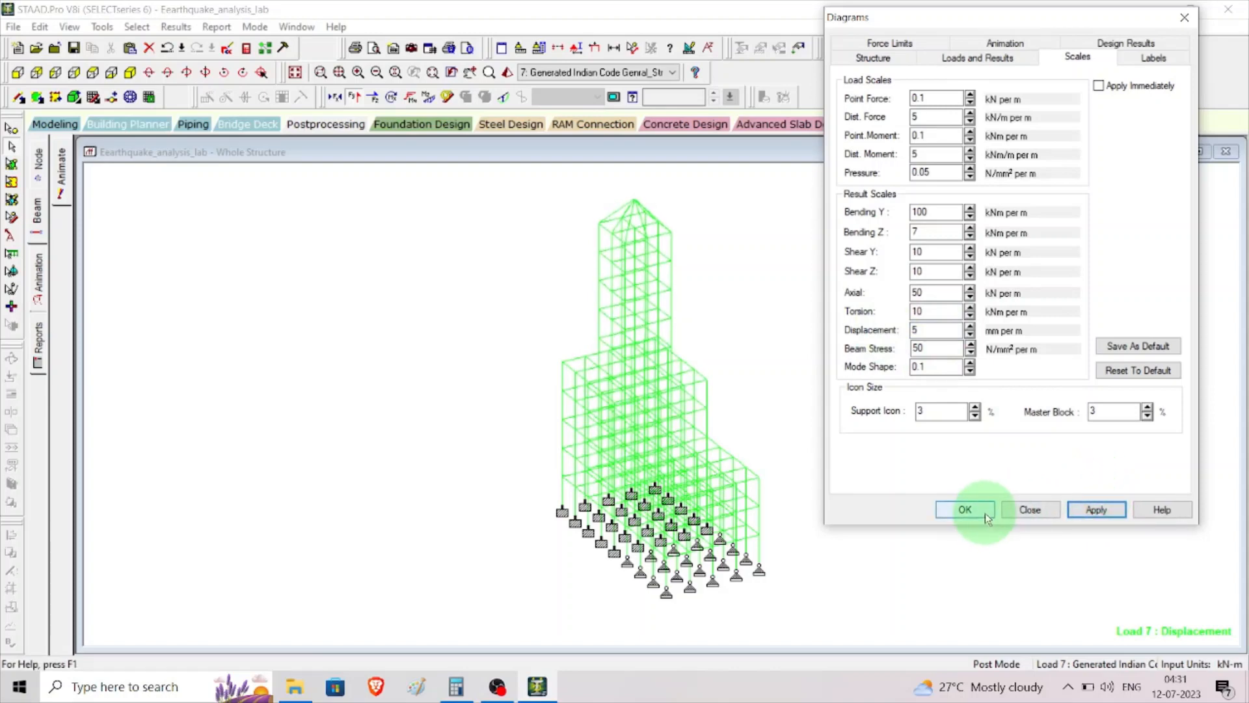
left_click(965, 510)
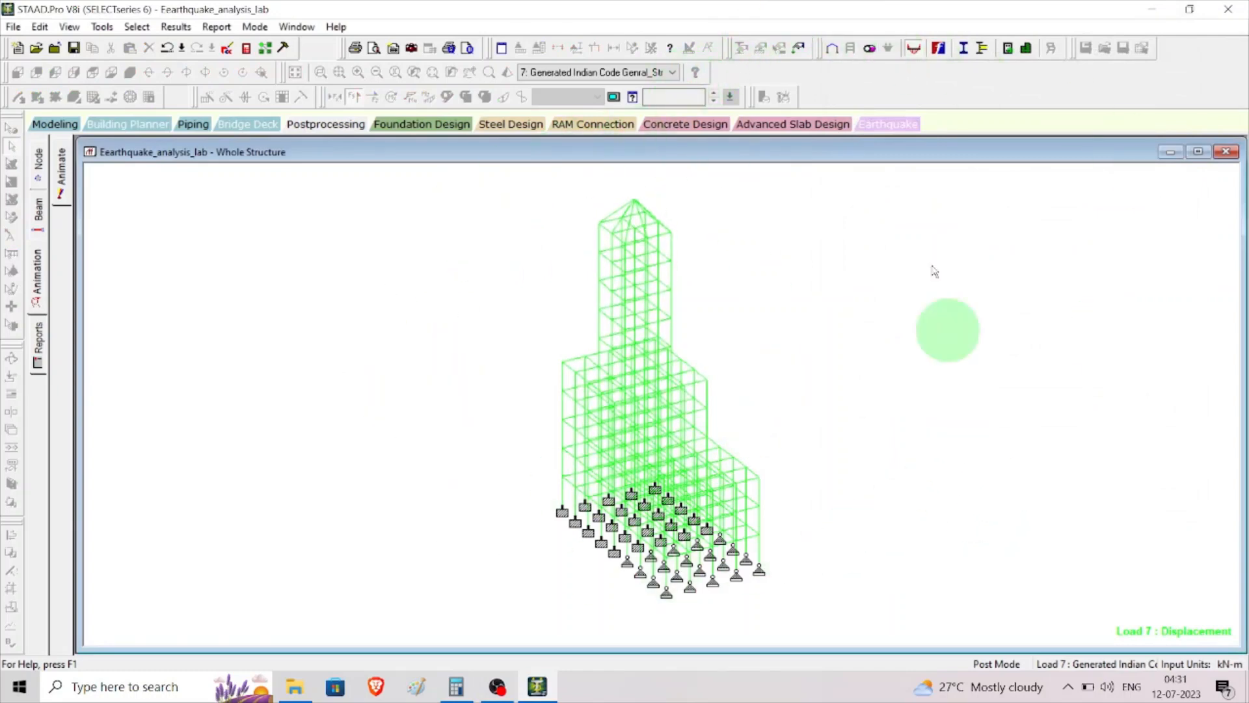
Step: View the frame's displacement animation under generated load combinations 8, 23 and 24
left_click(675, 72)
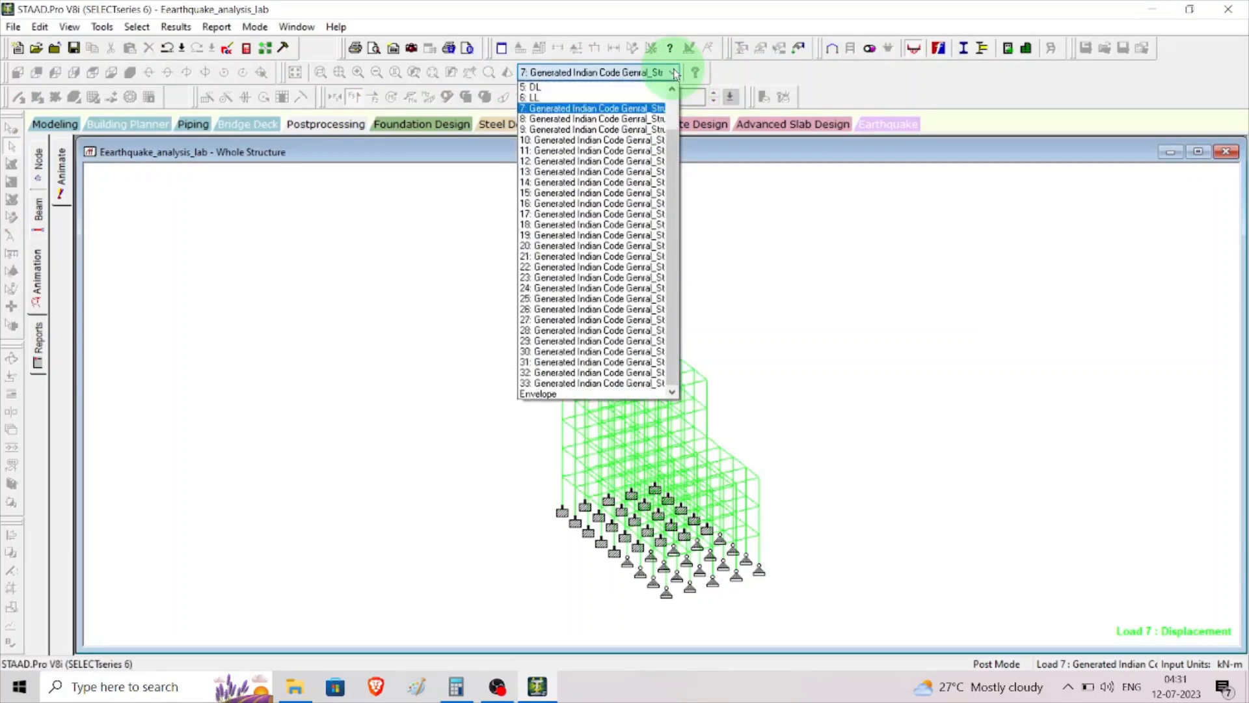
left_click(645, 119)
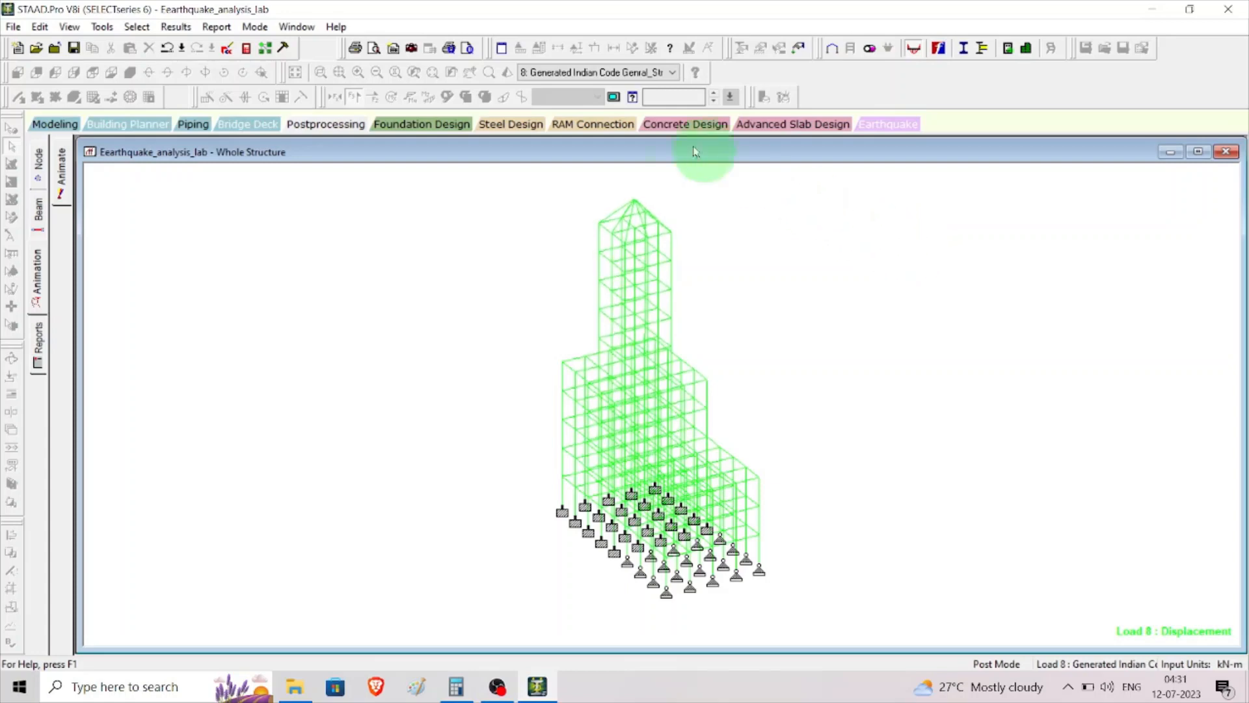
left_click(672, 72)
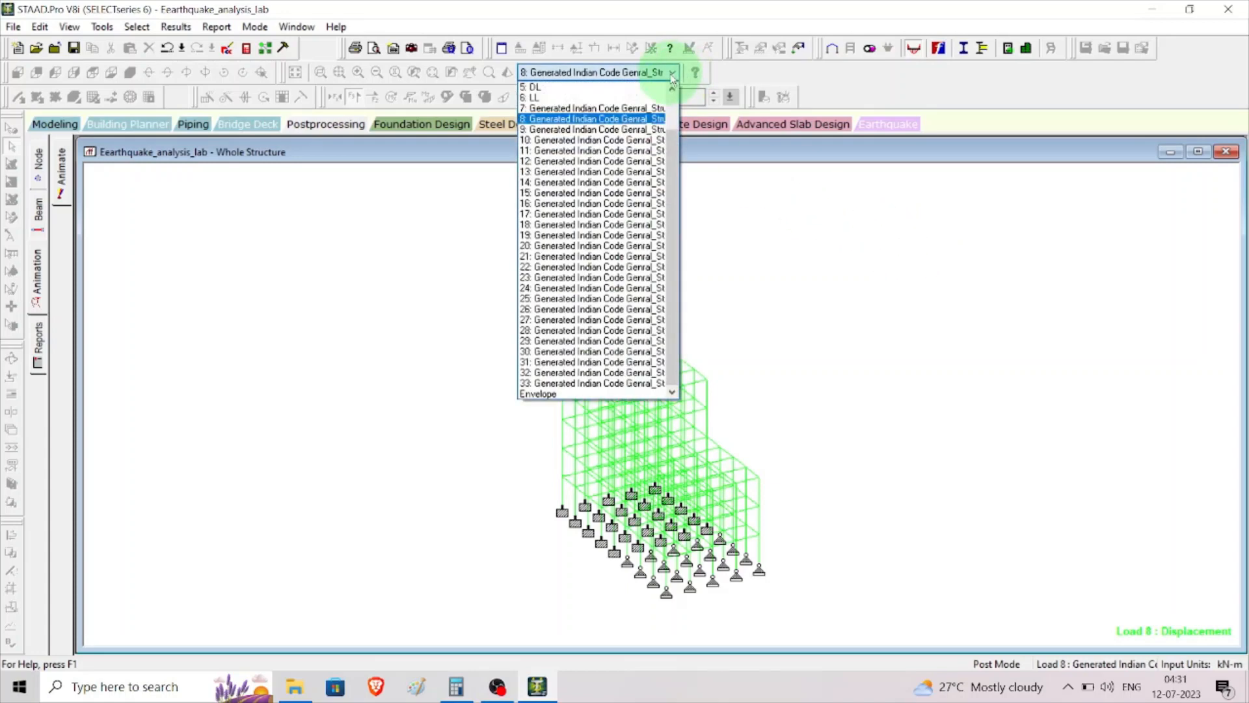
left_click(585, 277)
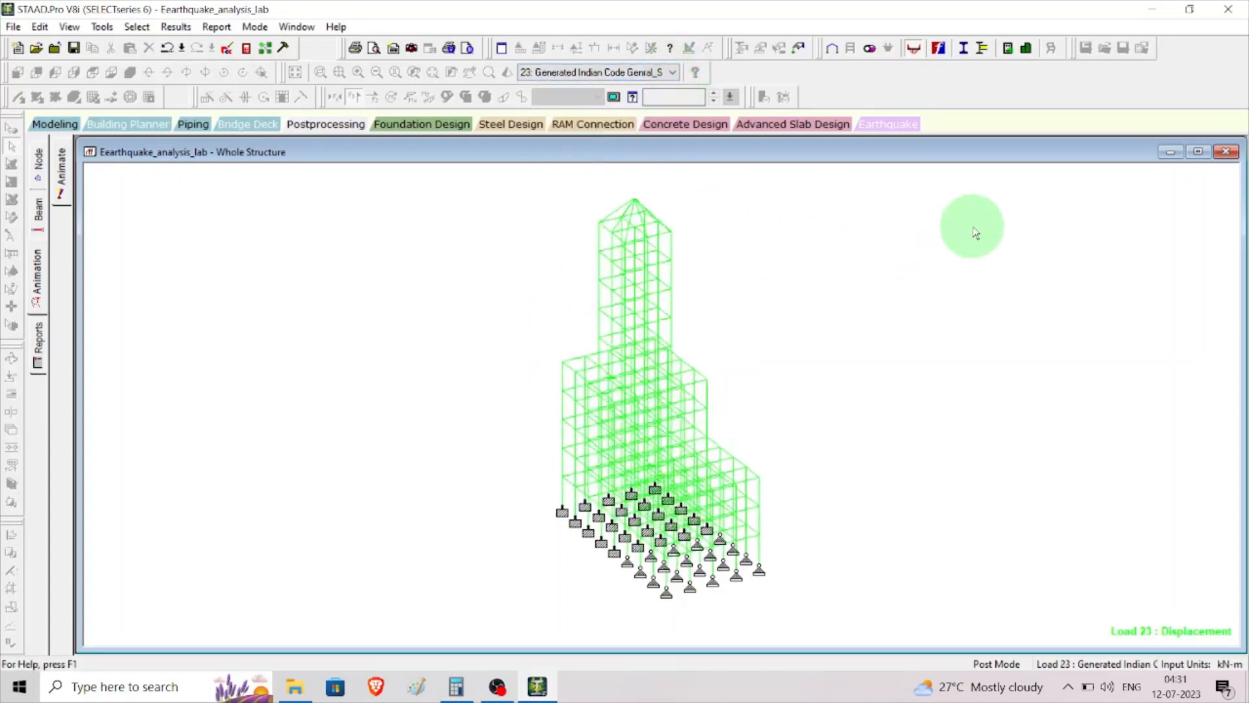
left_click(674, 75)
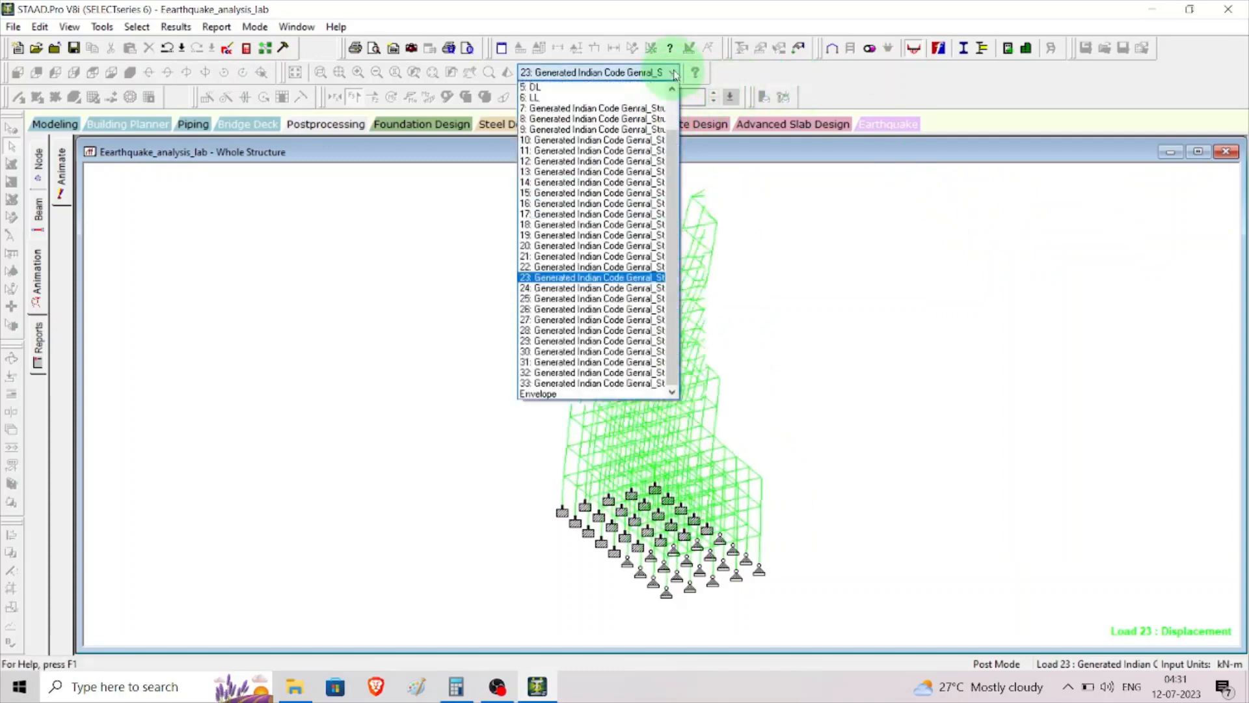
left_click(572, 293)
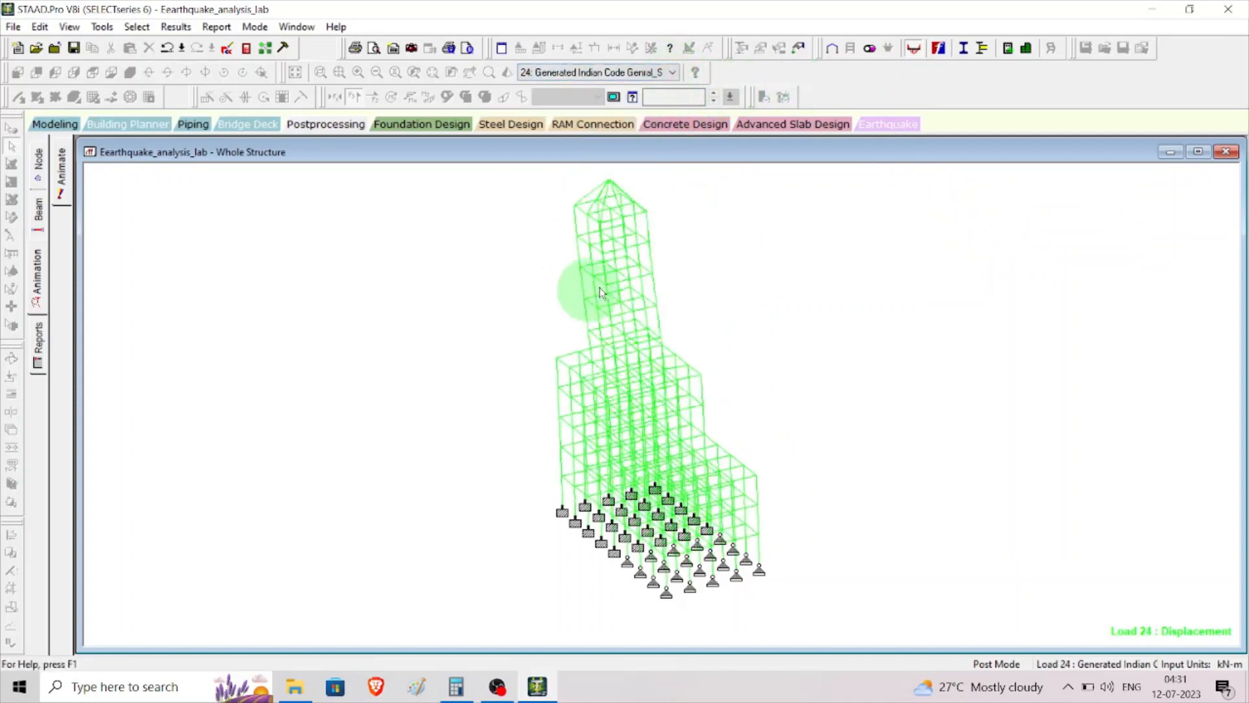
Step: Compare the animated frame displacement under generated load combinations 30, 33, 20 and 14
left_click(674, 70)
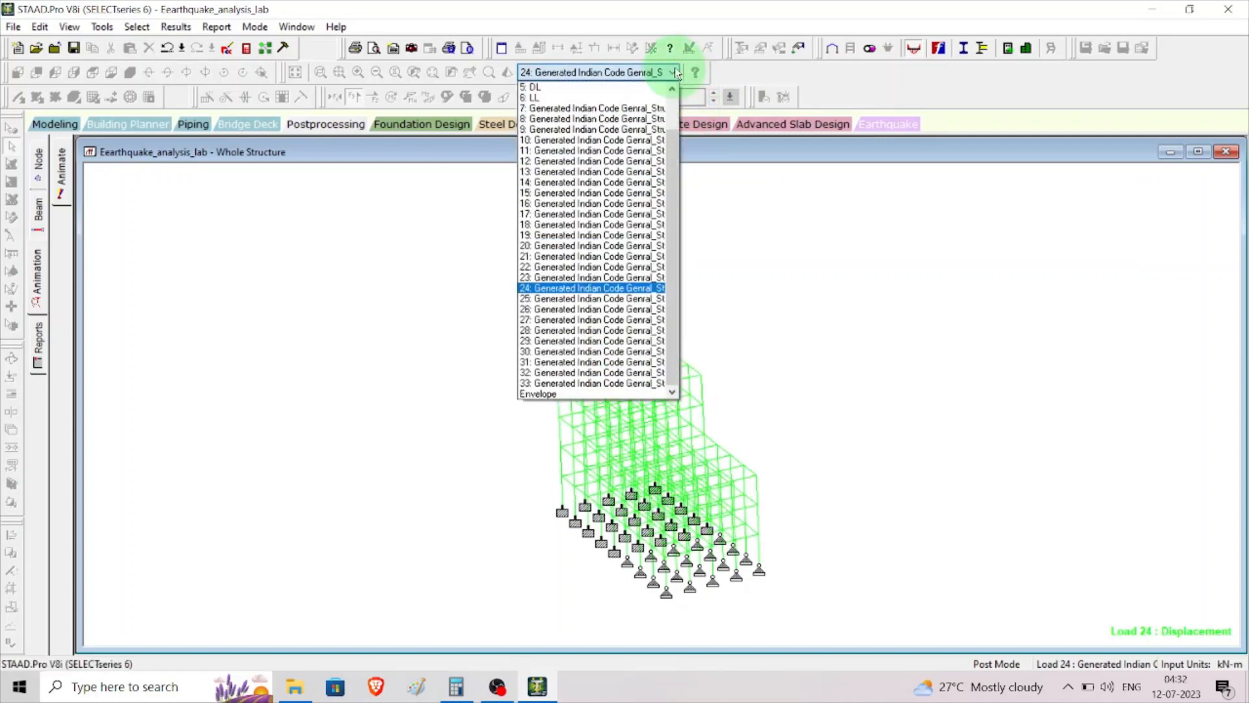
left_click(581, 354)
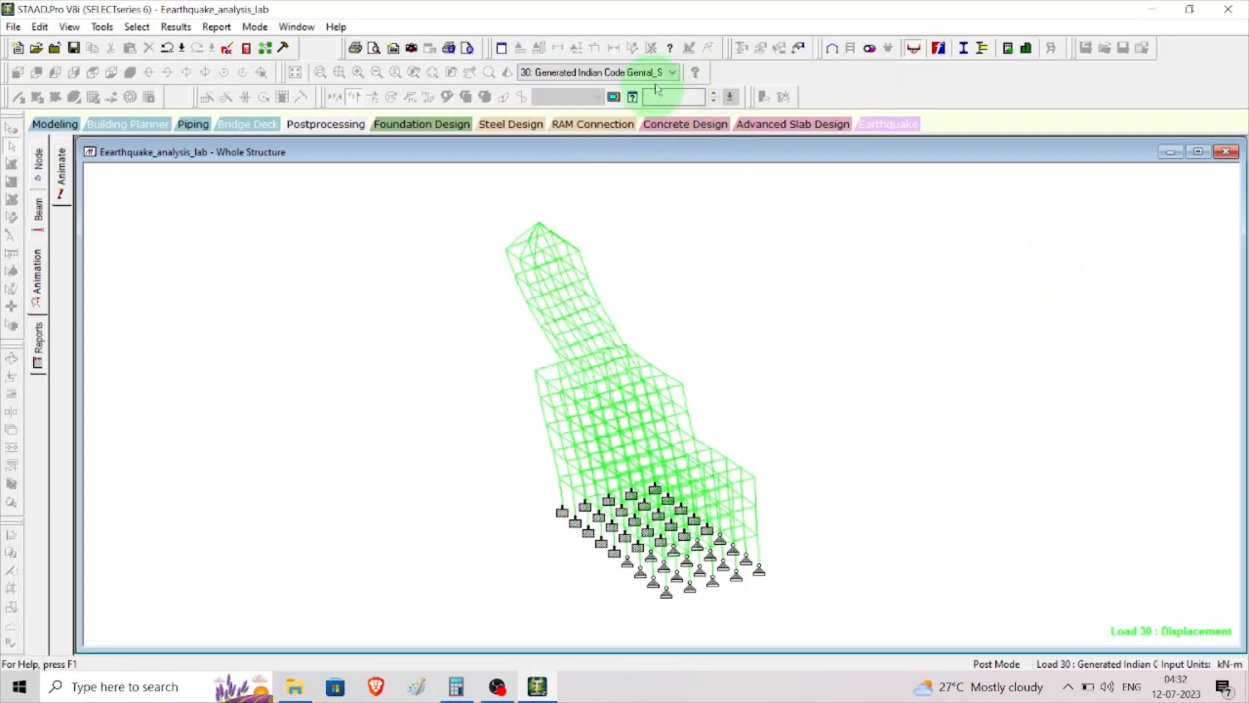
left_click(674, 72)
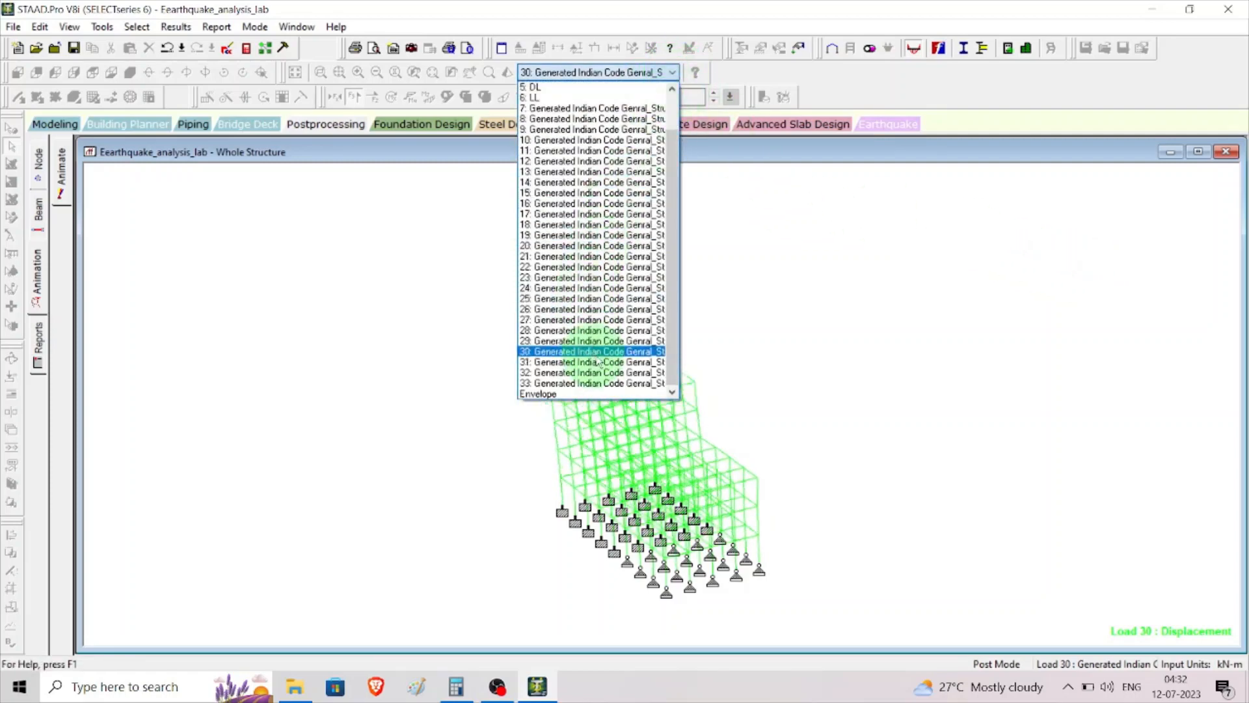
left_click(597, 384)
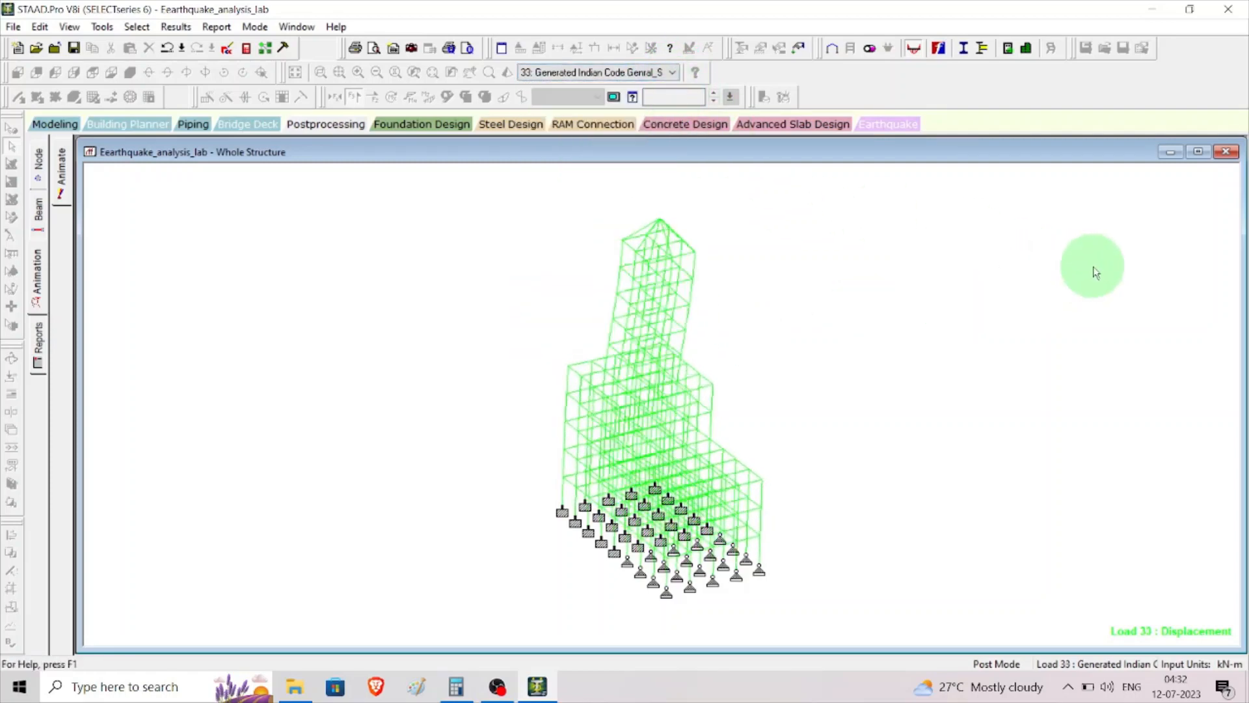
left_click(674, 72)
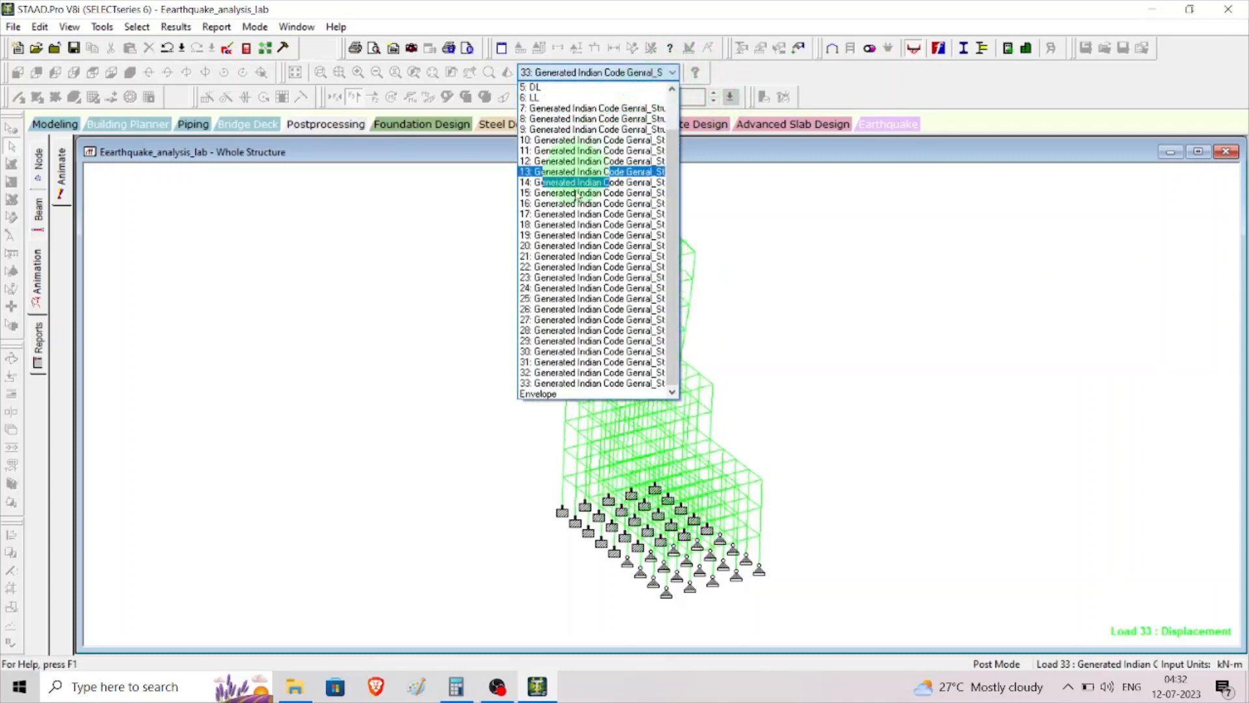
left_click(584, 247)
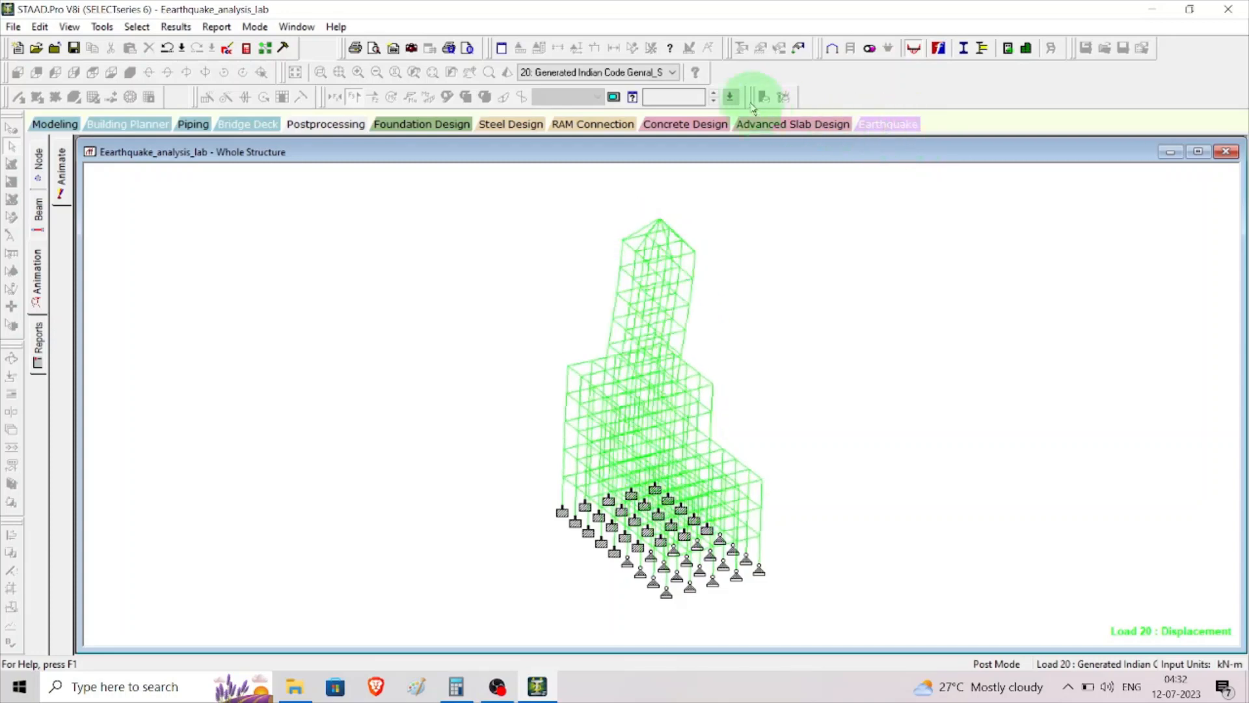
left_click(673, 73)
left_click(596, 178)
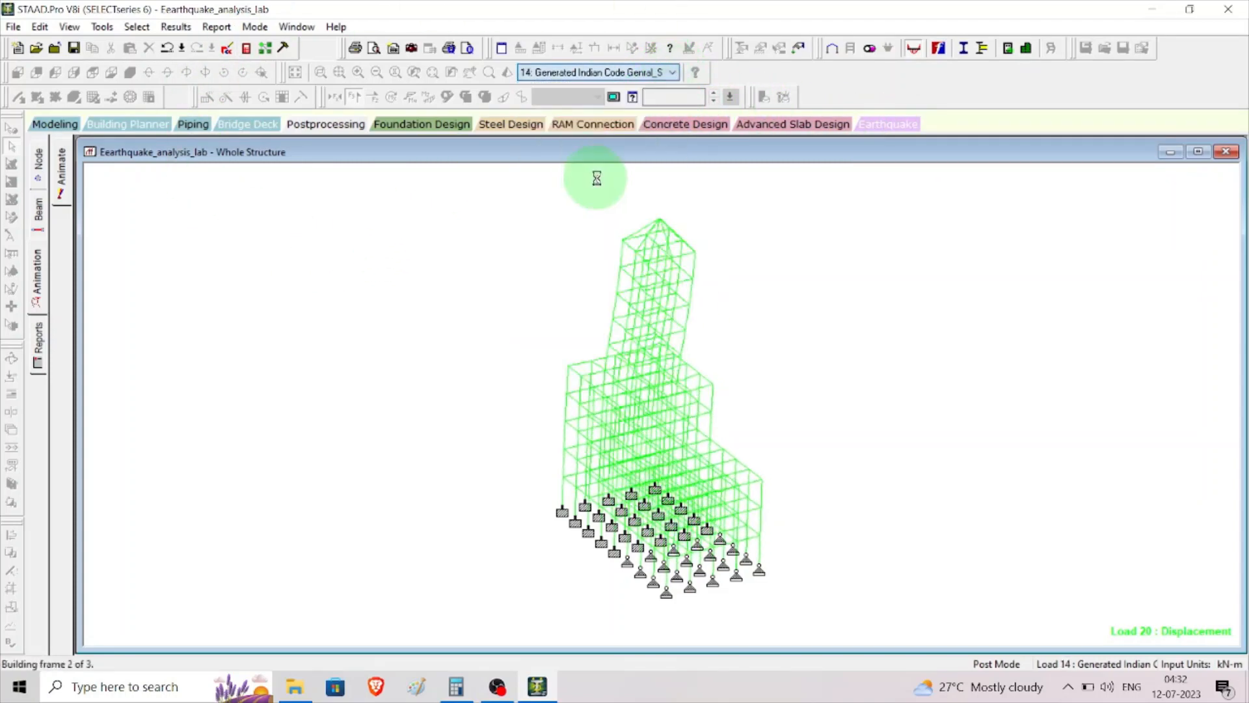